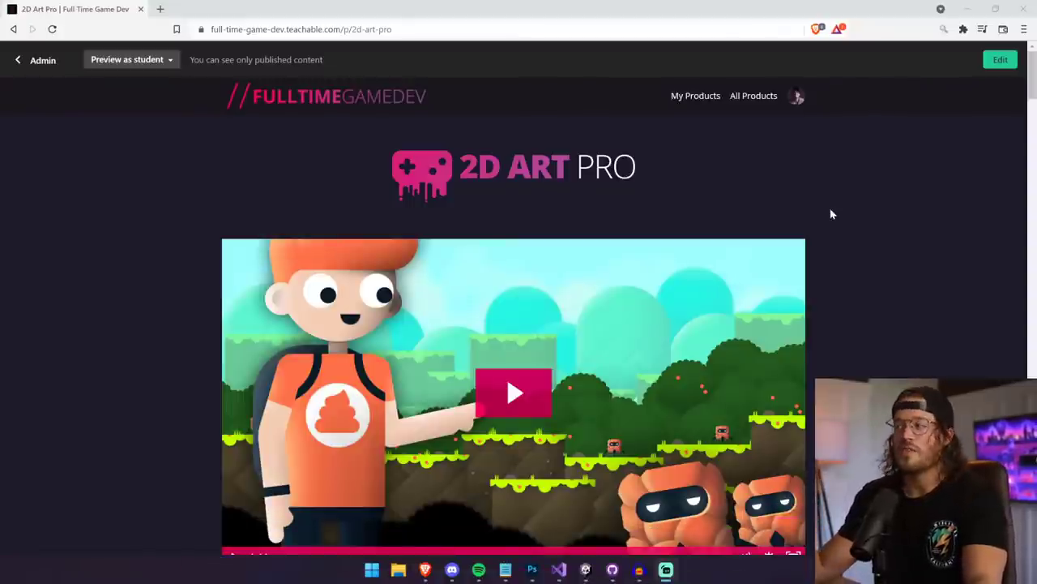
# - Examine the 2D Art Pro course page, including the sale offer, course topics and the Pixel Art mini course
pyautogui.scroll(-5, 830, 214)
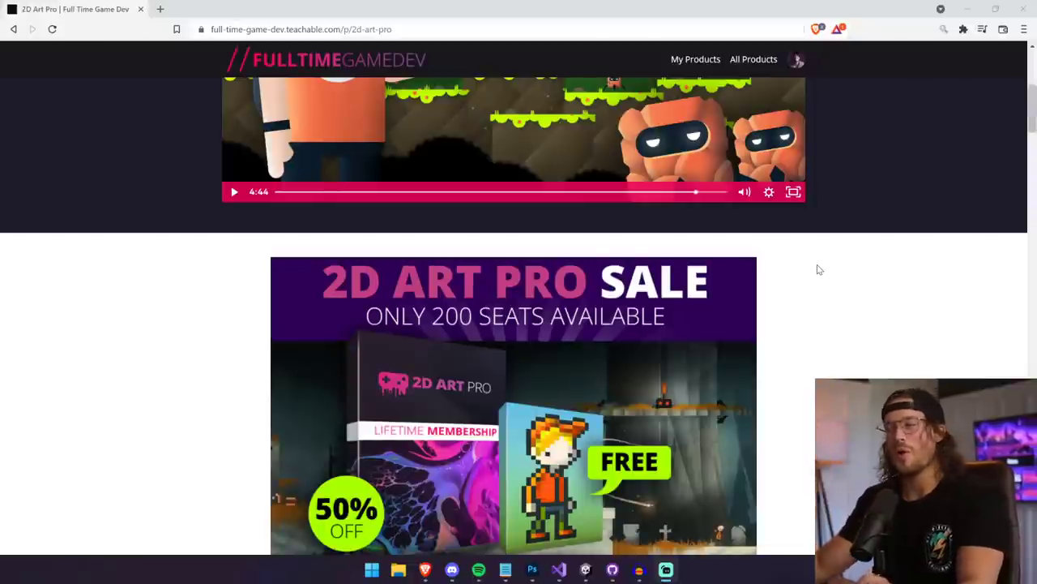
pyautogui.scroll(-2, 819, 270)
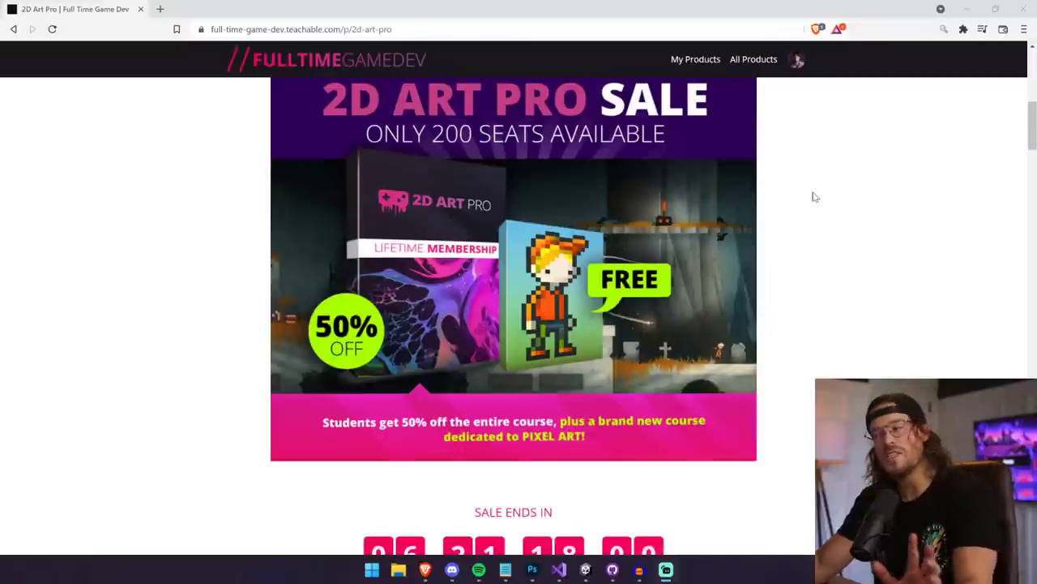
pyautogui.scroll(-3, 815, 217)
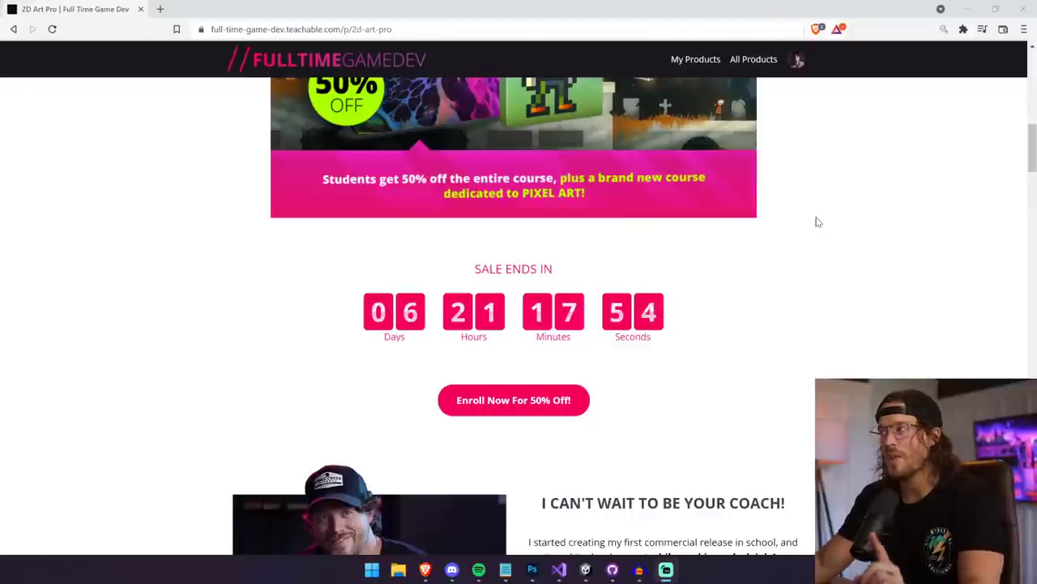
pyautogui.scroll(6, 819, 223)
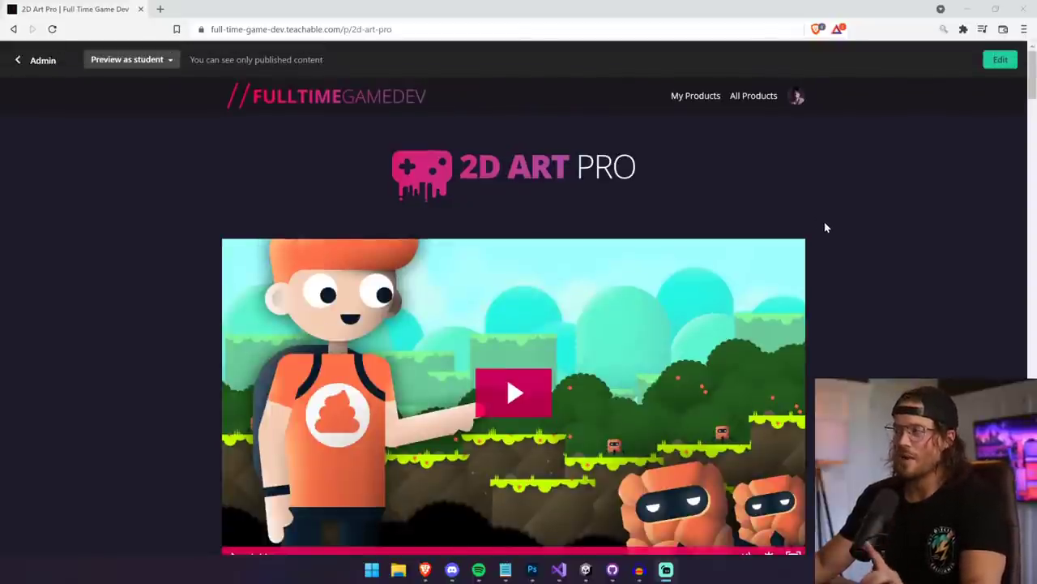
pyautogui.scroll(-1, 824, 227)
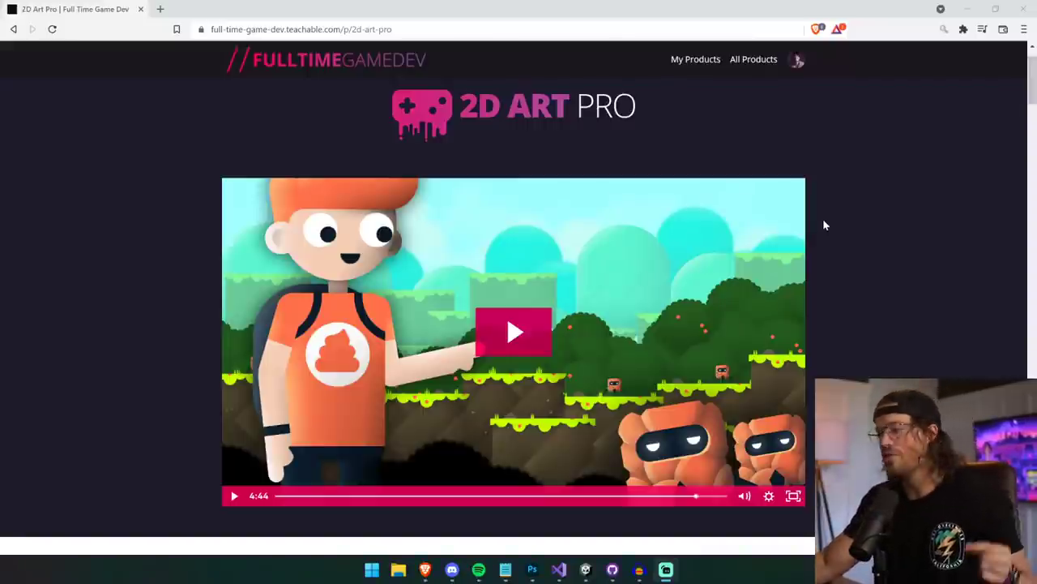
pyautogui.scroll(-10, 823, 225)
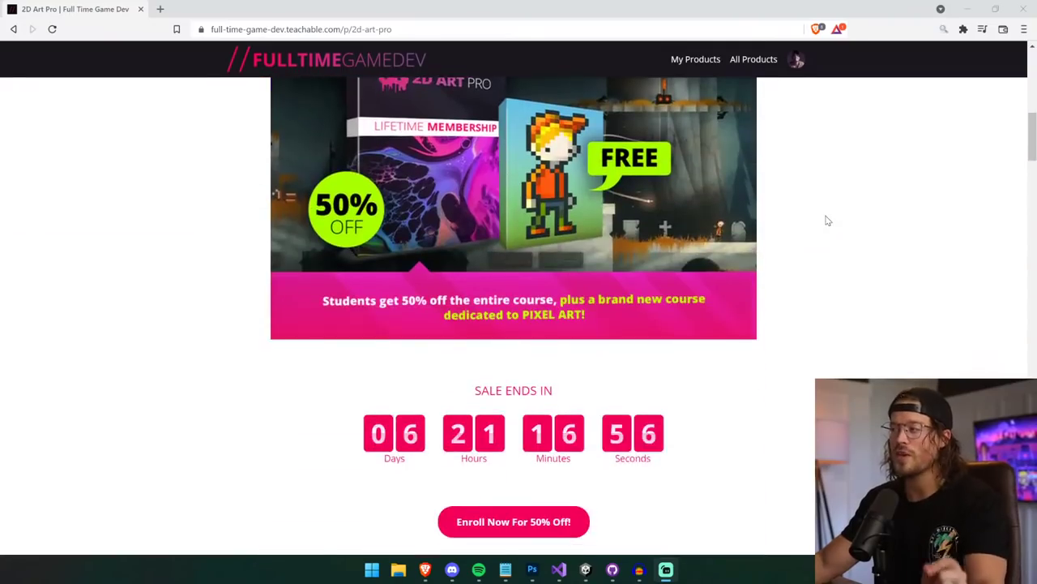
pyautogui.scroll(-15, 827, 219)
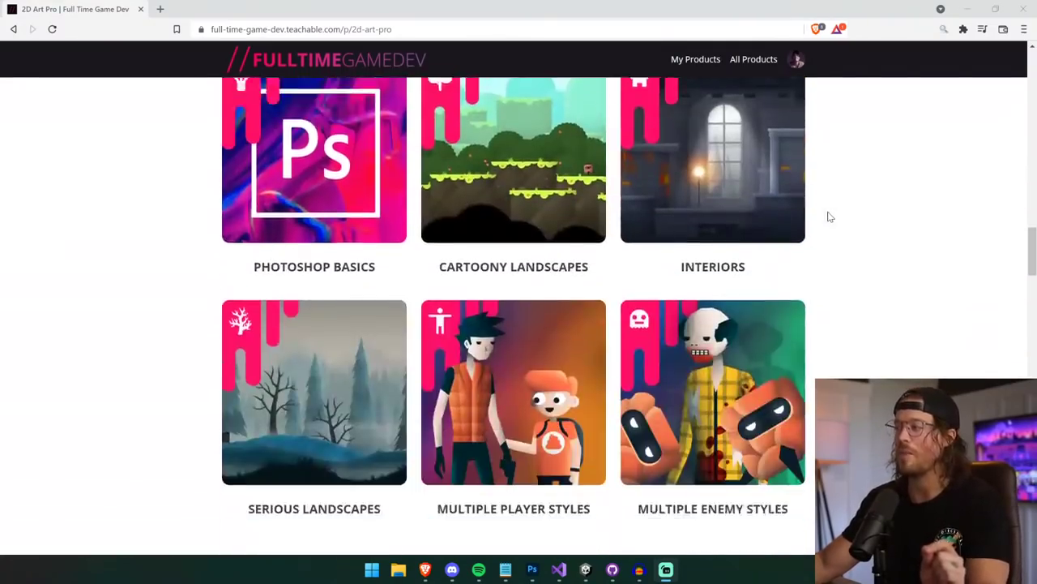
pyautogui.scroll(5, 827, 217)
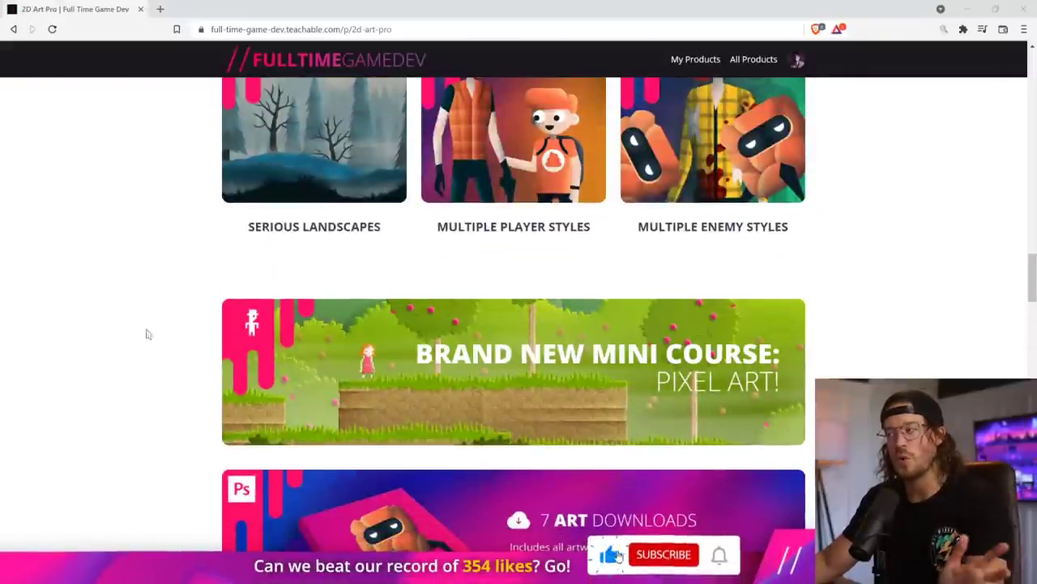
pyautogui.scroll(3, 158, 338)
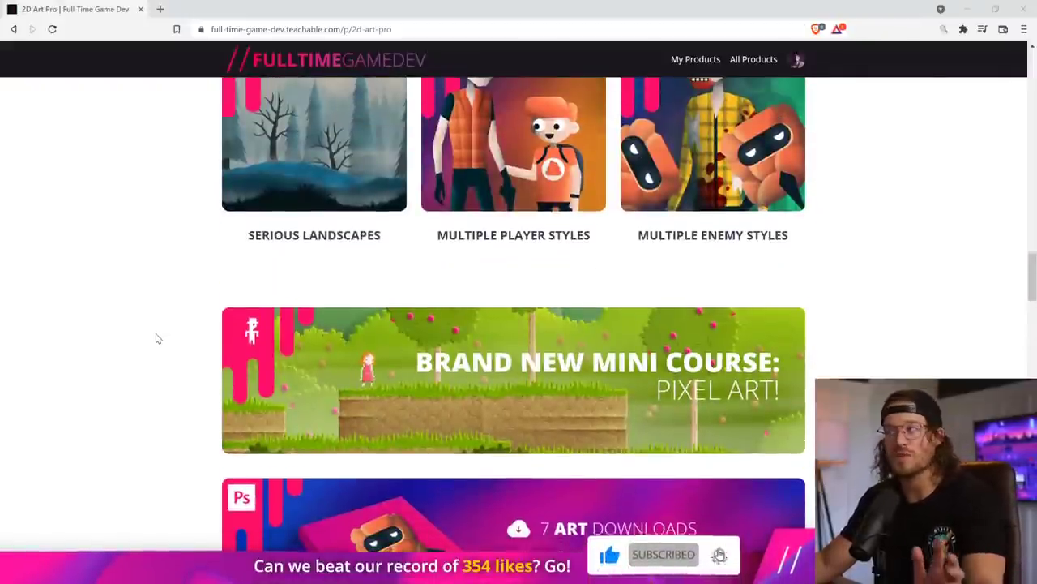
pyautogui.scroll(1, 159, 338)
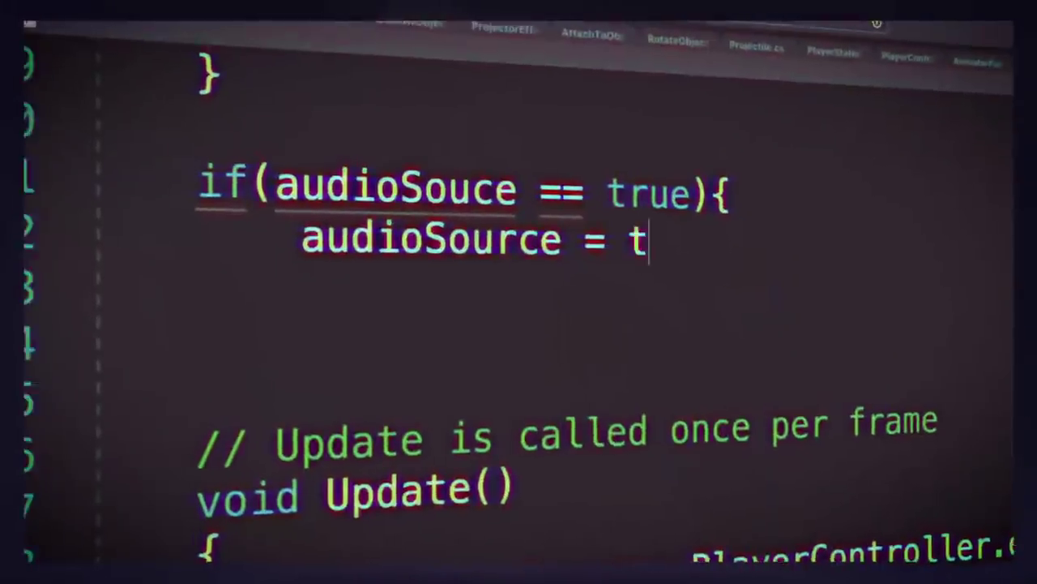
pyautogui.write('rue;')
pyautogui.press('Return')
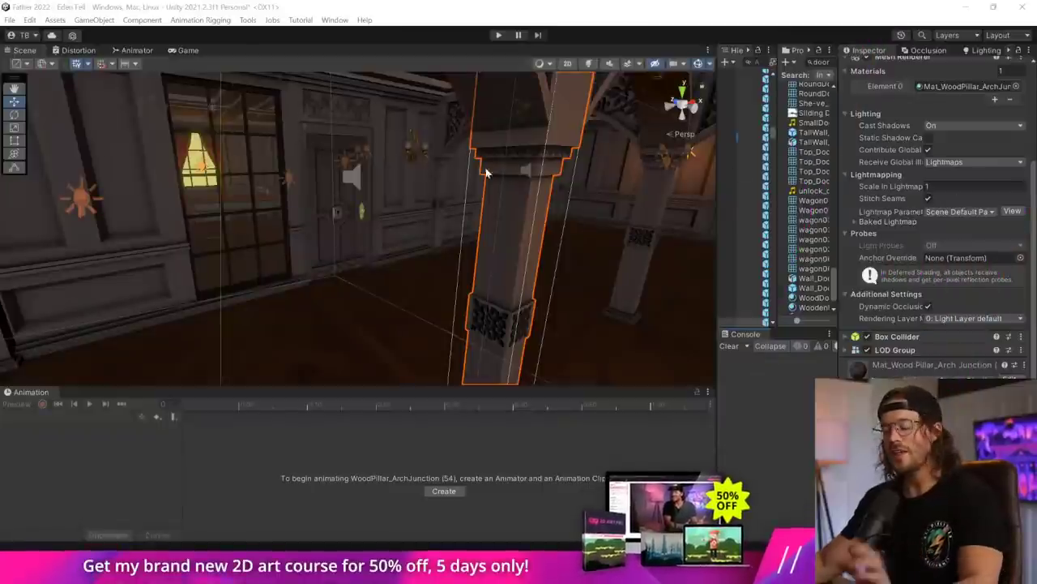
# - Switch to Photoshop and examine the Floor 2 layout in the Eden Fell Hall level map
pyautogui.moveTo(487, 172); pyautogui.dragTo(196, 140, button='right')
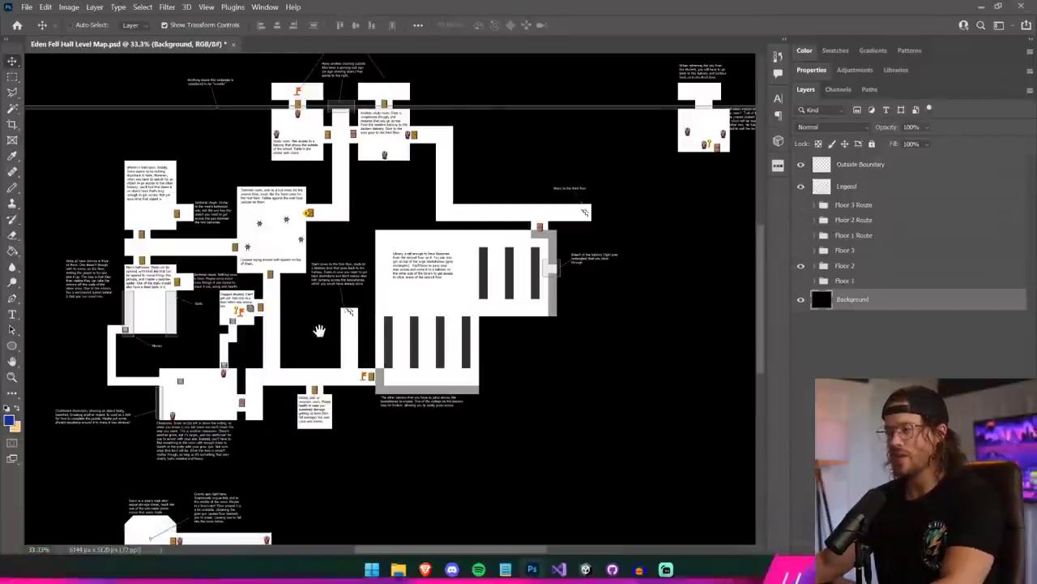
pyautogui.moveTo(324, 334); pyautogui.dragTo(364, 334)
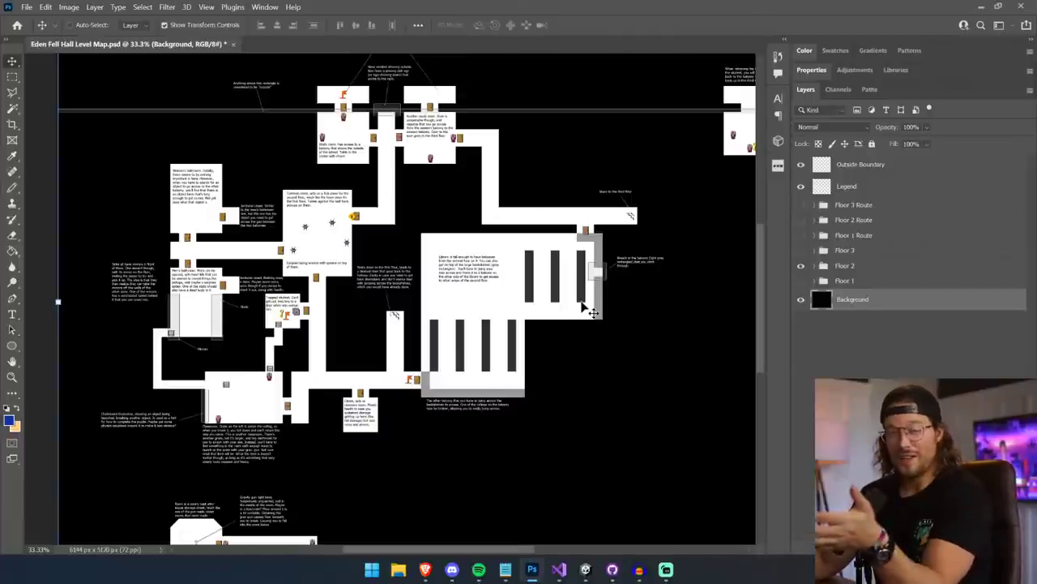
# - Switch to Unity and examine the whole Eden Fell level from above, with more height given to the scene view
pyautogui.click(586, 569)
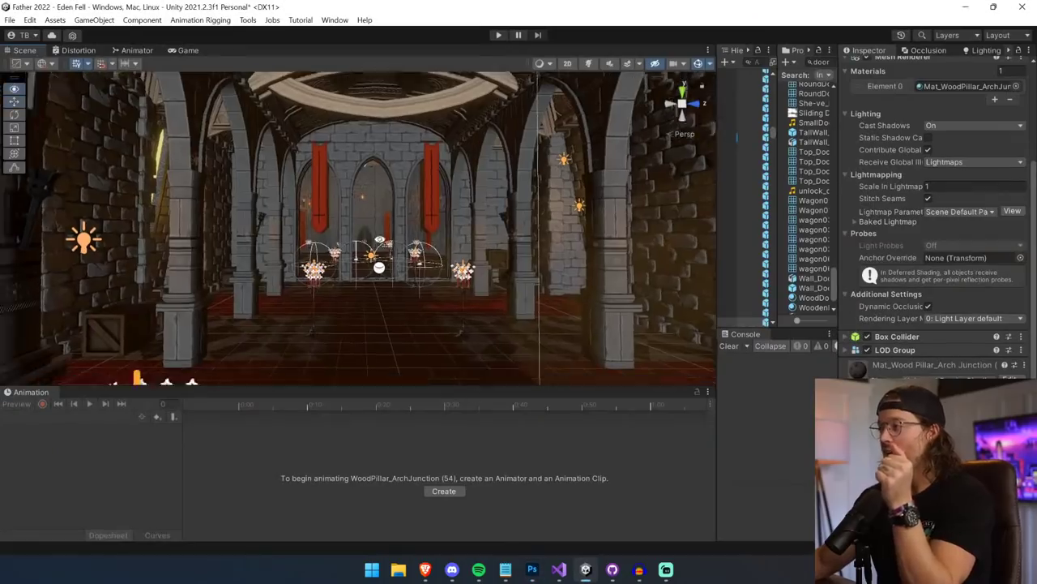
pyautogui.moveTo(379, 240); pyautogui.dragTo(396, 341, button='right')
pyautogui.scroll(-12, 391, 324)
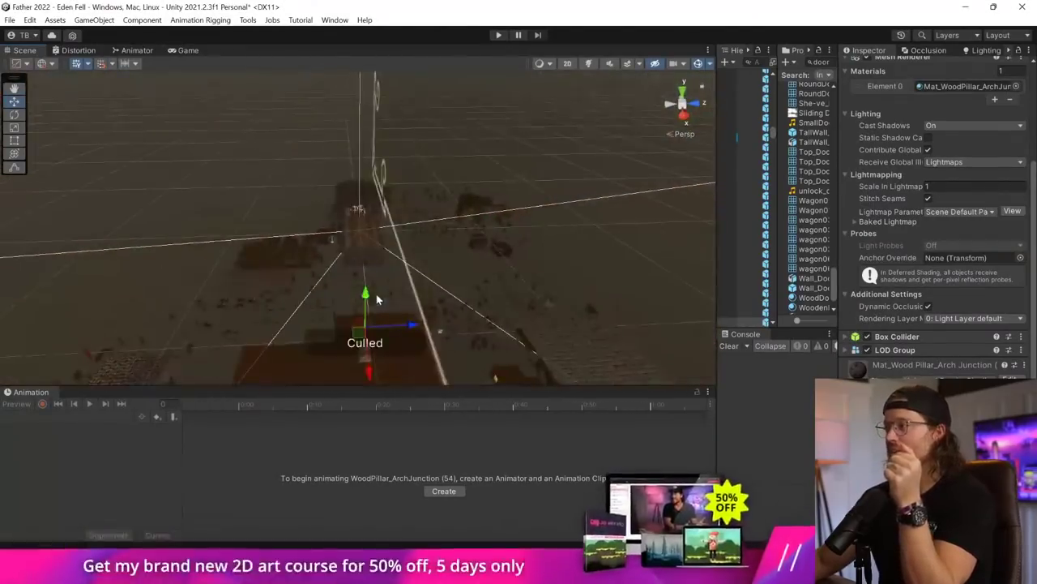
pyautogui.moveTo(377, 299); pyautogui.dragTo(394, 370, button='middle')
pyautogui.moveTo(437, 260); pyautogui.dragTo(495, 369, button='right')
pyautogui.scroll(6, 483, 320)
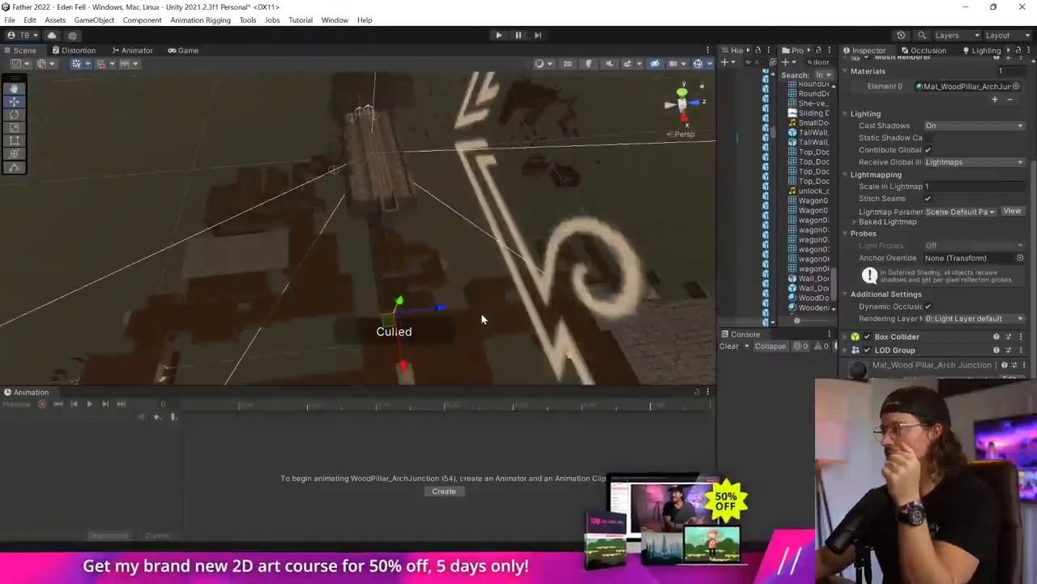
pyautogui.scroll(2, 483, 316)
pyautogui.moveTo(570, 387); pyautogui.dragTo(569, 482)
pyautogui.moveTo(558, 292); pyautogui.dragTo(601, 126, button='right')
pyautogui.scroll(-3, 508, 359)
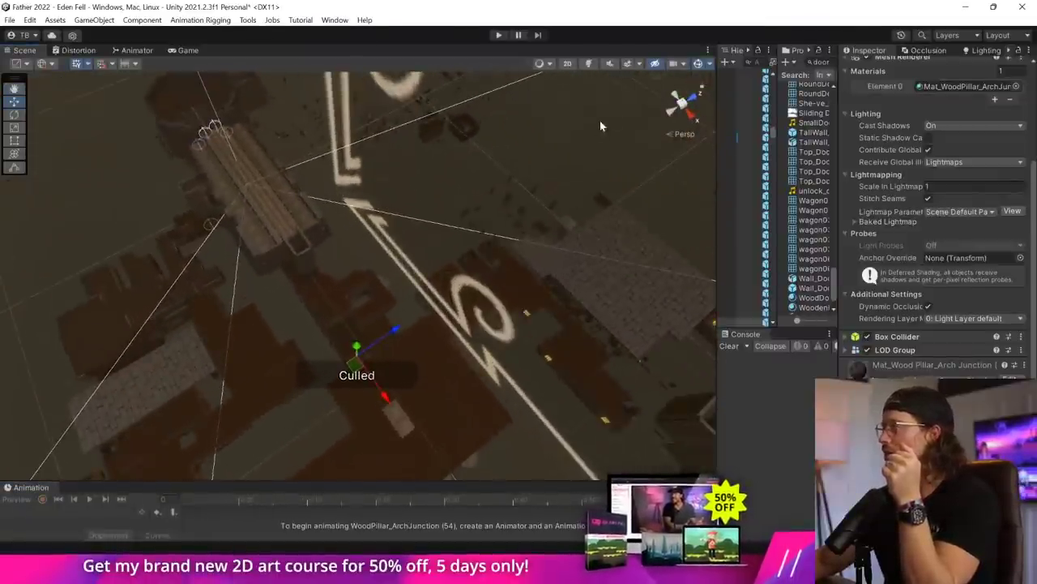
# - Turn on scene lighting and examine the lit mansion exterior from above
pyautogui.click(588, 63)
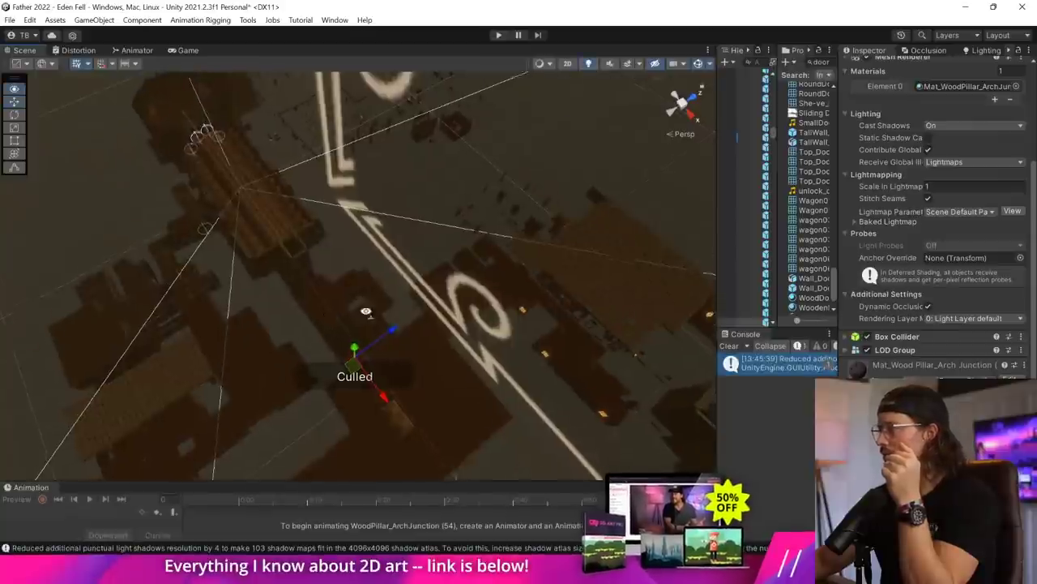
pyautogui.moveTo(366, 311); pyautogui.dragTo(214, 254, button='right')
pyautogui.scroll(1, 430, 316)
pyautogui.scroll(1, 496, 328)
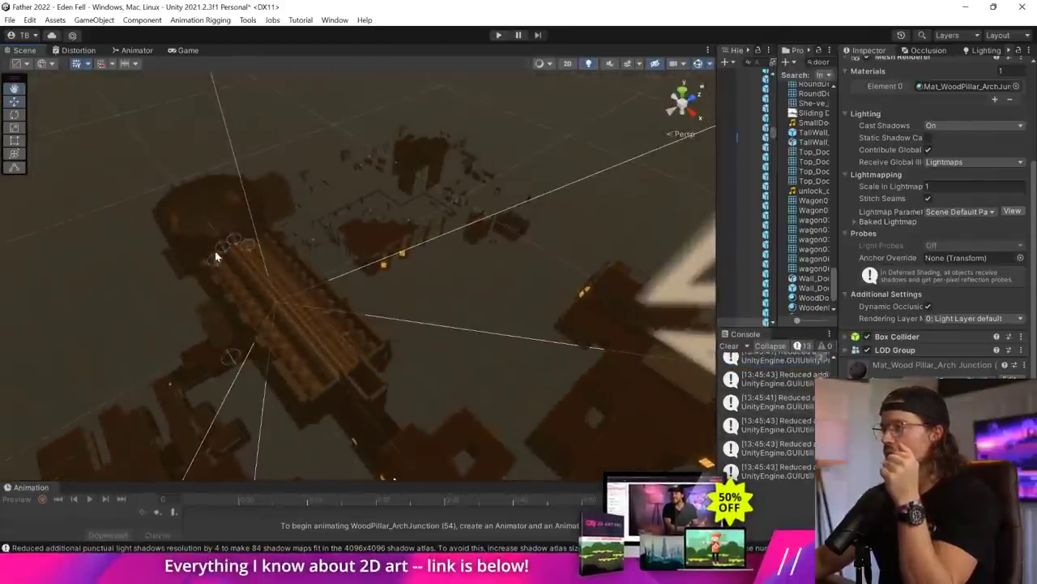
pyautogui.scroll(10, 216, 264)
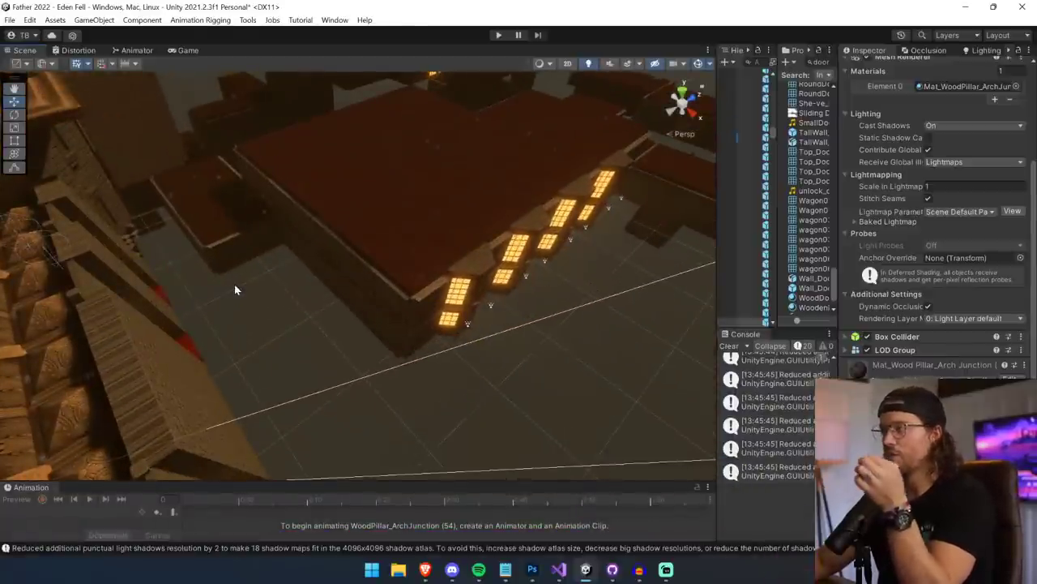
# - Clear the console messages and give the object hierarchy and project assets more width, keeping the great hall's roof in view
pyautogui.click(730, 346)
pyautogui.moveTo(719, 349); pyautogui.dragTo(557, 346)
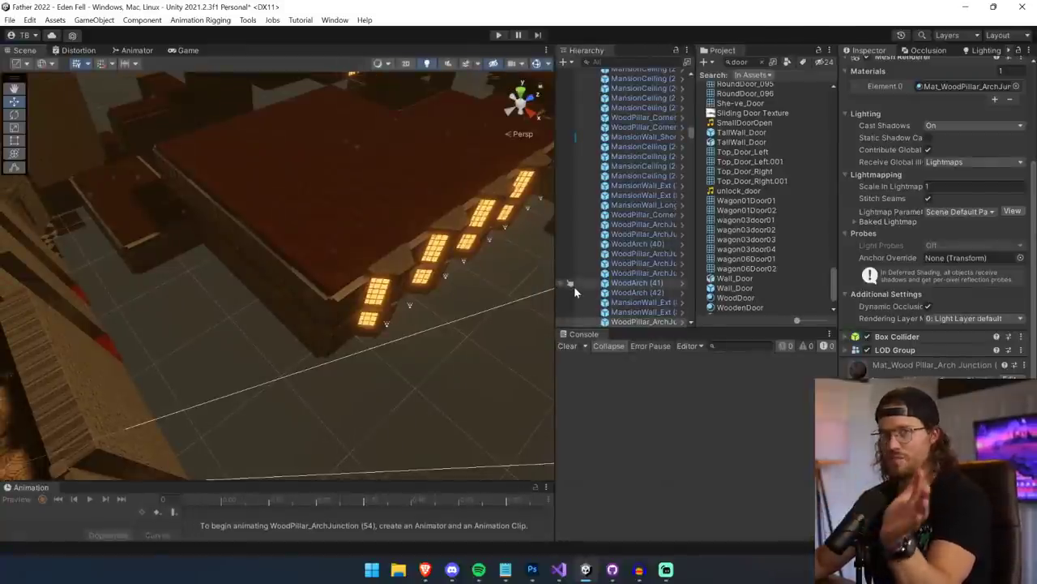
pyautogui.moveTo(401, 251); pyautogui.dragTo(348, 197, button='right')
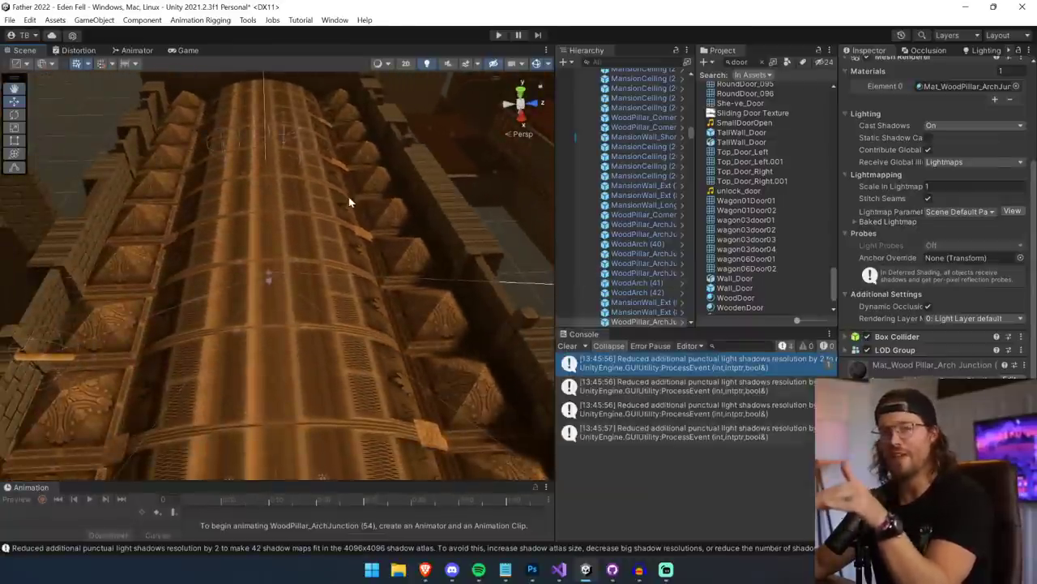
# - Open the occlusion culling visualization and examine how the level's geometry is culled around the hall
pyautogui.click(924, 50)
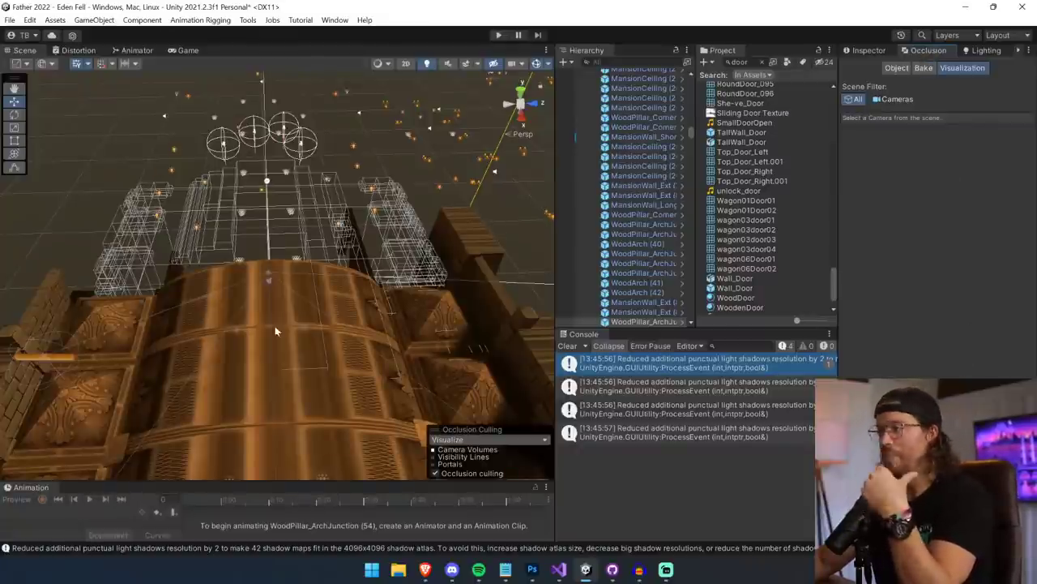
pyautogui.moveTo(215, 305); pyautogui.dragTo(618, 246, button='right')
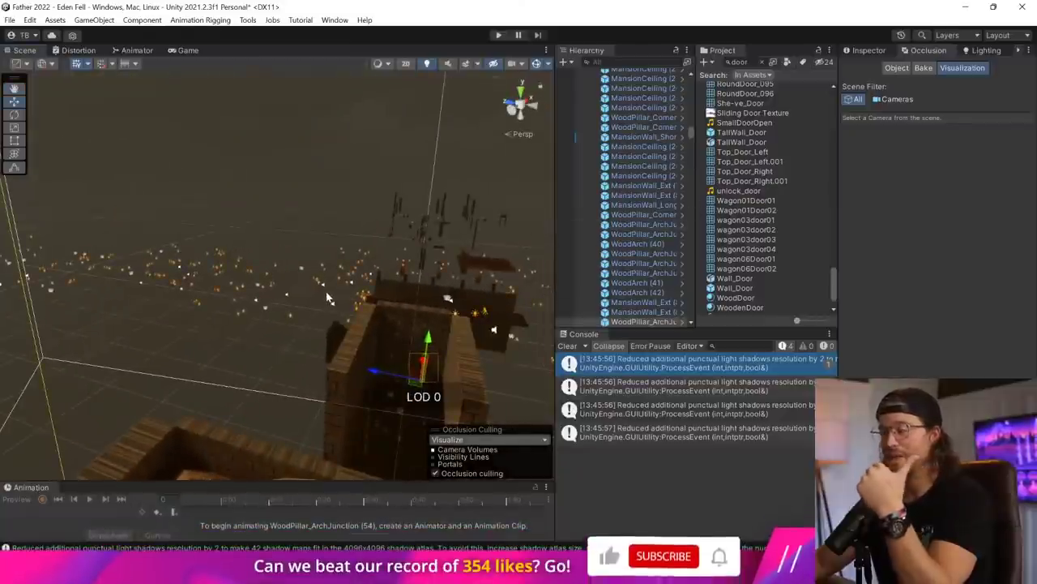
pyautogui.moveTo(329, 298)
pyautogui.mouseDown(button='right')
pyautogui.moveTo(321, 268)
pyautogui.moveTo(326, 279)
pyautogui.mouseUp(button='right')
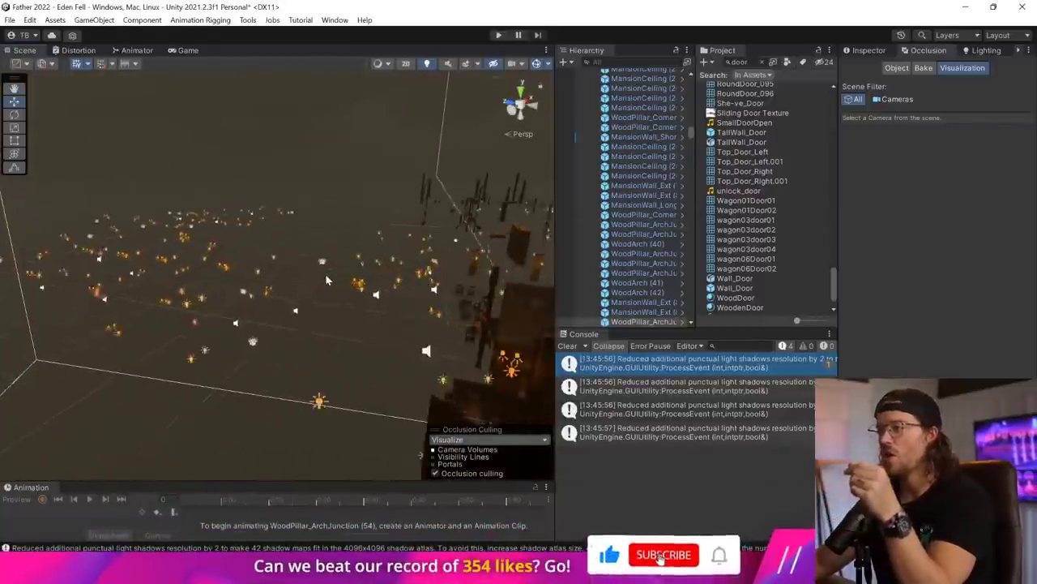
pyautogui.scroll(-10, 326, 281)
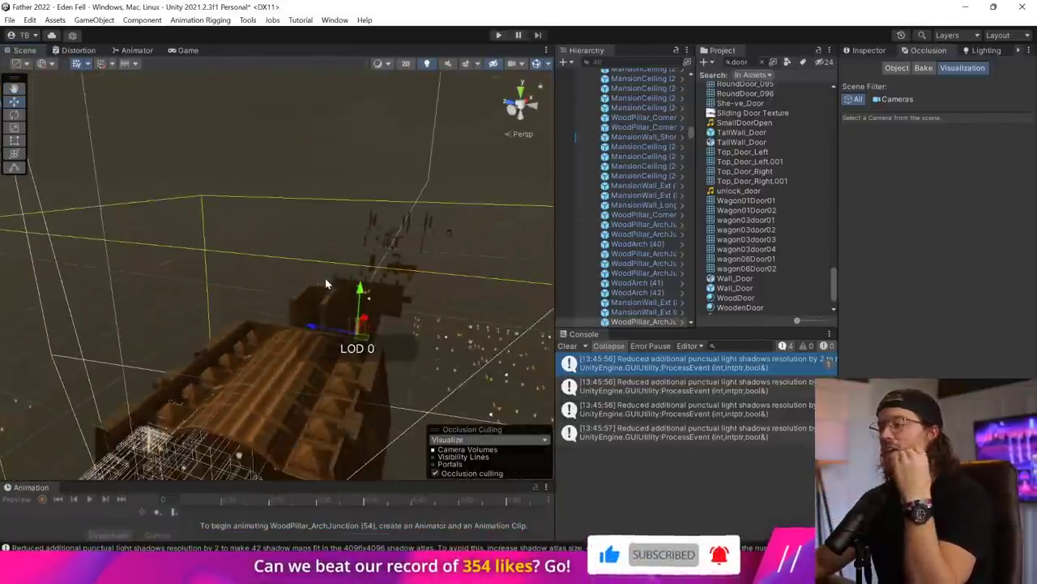
# - Clear the console messages, then select ItemActivatorObject under Core and show its Item Activator component
pyautogui.moveTo(556, 268); pyautogui.dragTo(357, 267)
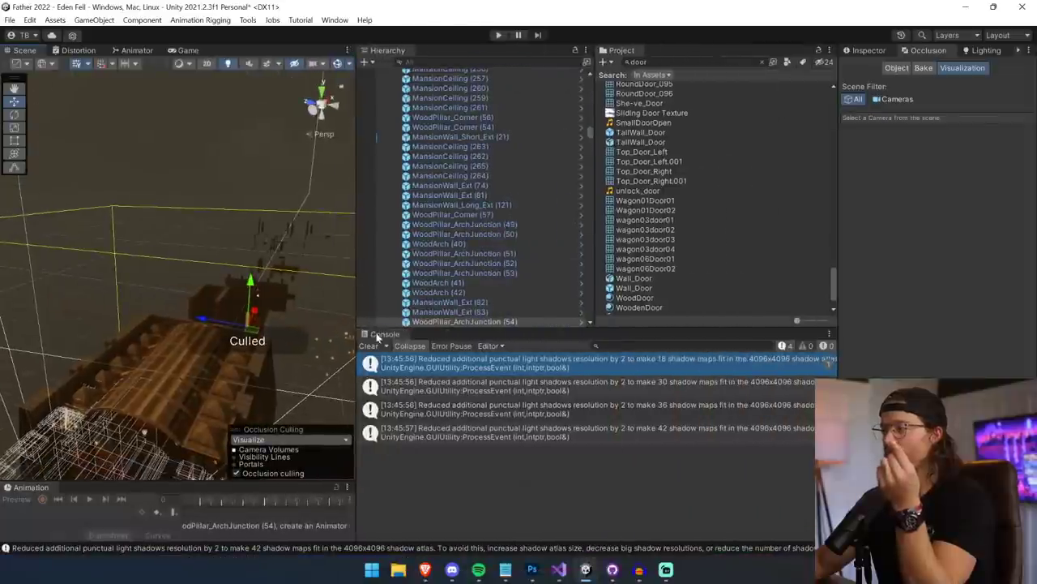
pyautogui.click(368, 345)
pyautogui.moveTo(590, 138); pyautogui.dragTo(593, 85)
pyautogui.click(502, 102)
pyautogui.click(454, 141)
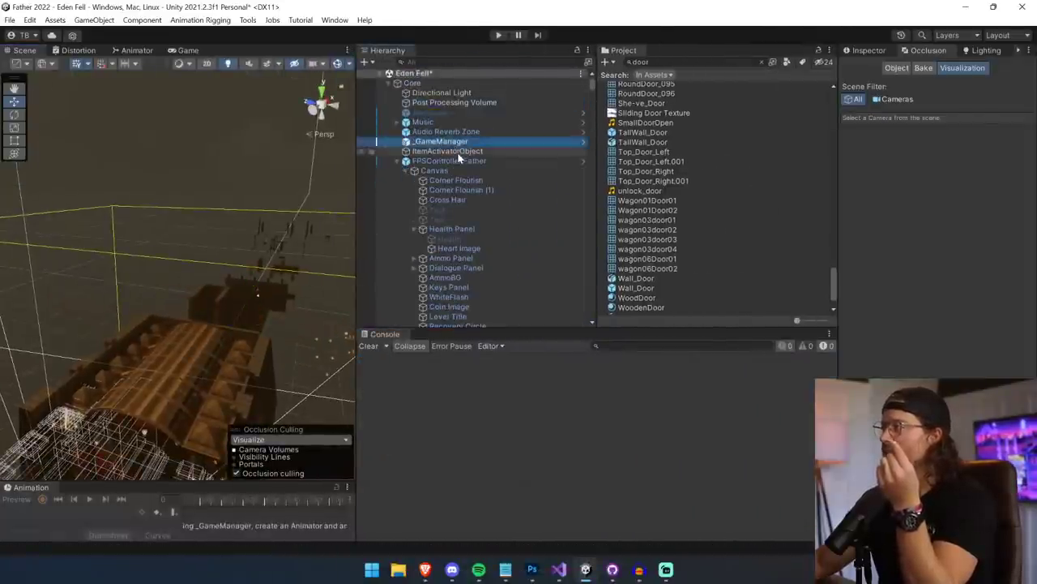
pyautogui.click(454, 151)
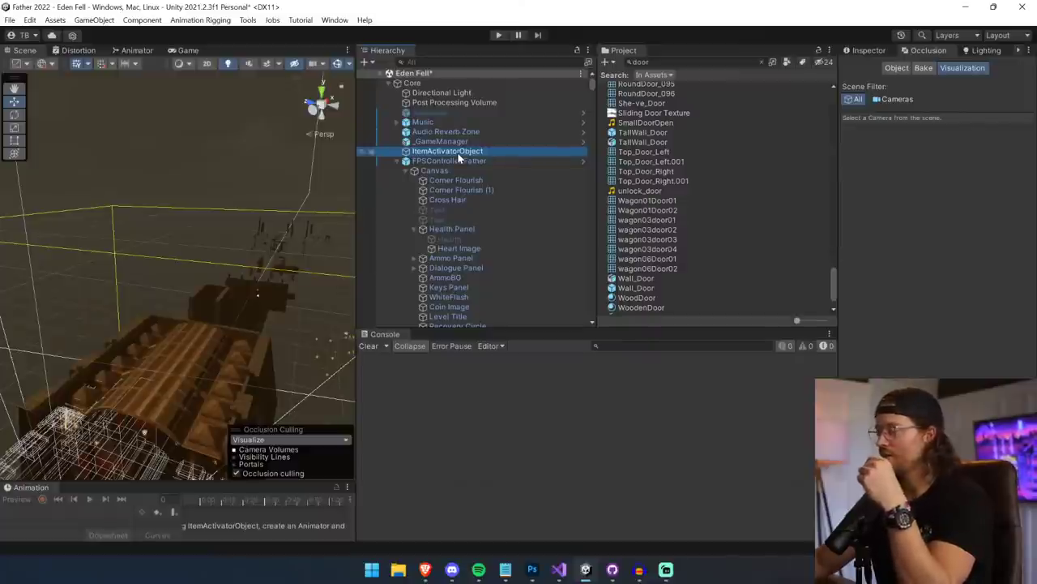
pyautogui.click(882, 54)
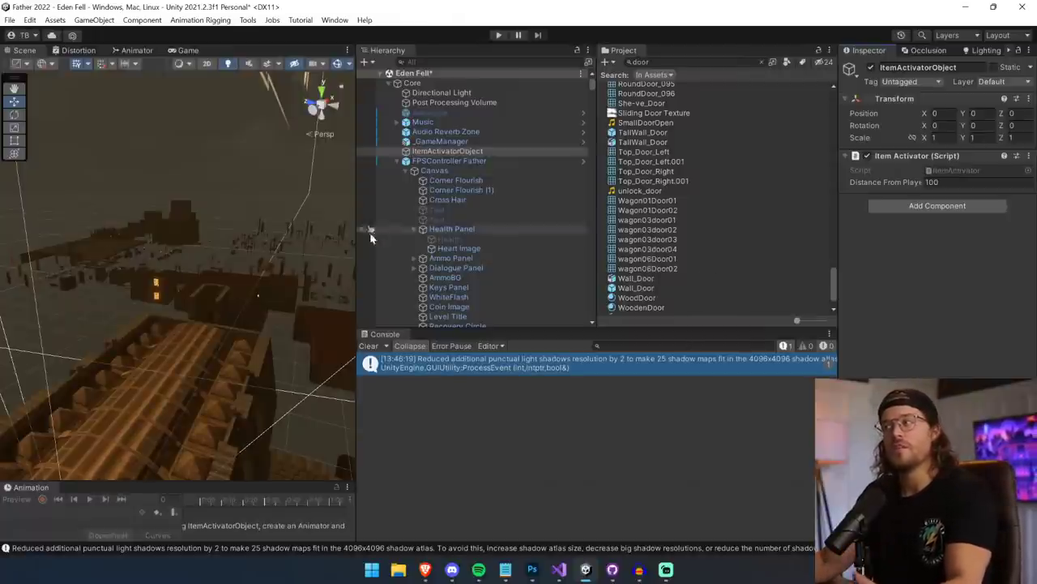
# - Widen the scene view and examine the scattered sections of the level from high above
pyautogui.moveTo(356, 248); pyautogui.dragTo(452, 243)
pyautogui.scroll(4, 283, 225)
pyautogui.scroll(-12, 282, 226)
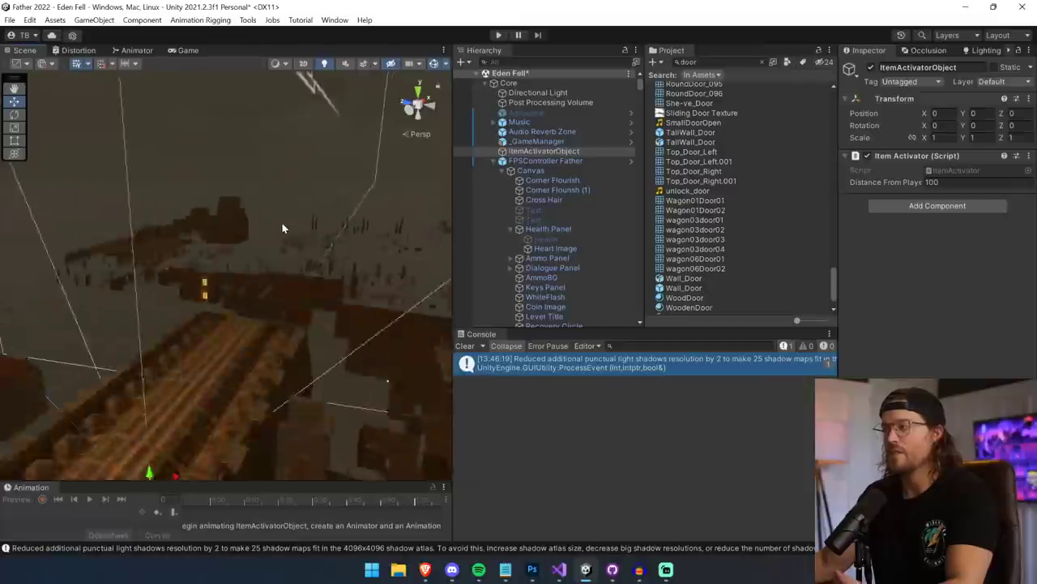
pyautogui.scroll(4, 300, 358)
pyautogui.moveTo(300, 358); pyautogui.dragTo(354, 440, button='right')
pyautogui.moveTo(354, 440); pyautogui.dragTo(283, 348, button='middle')
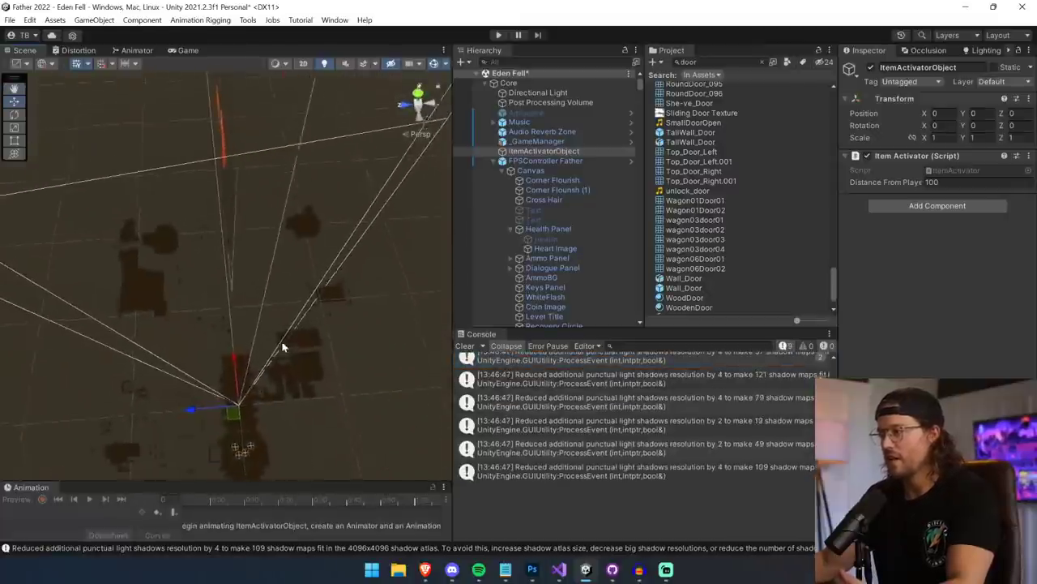
pyautogui.scroll(4, 281, 328)
pyautogui.moveTo(279, 326); pyautogui.dragTo(272, 328, button='right')
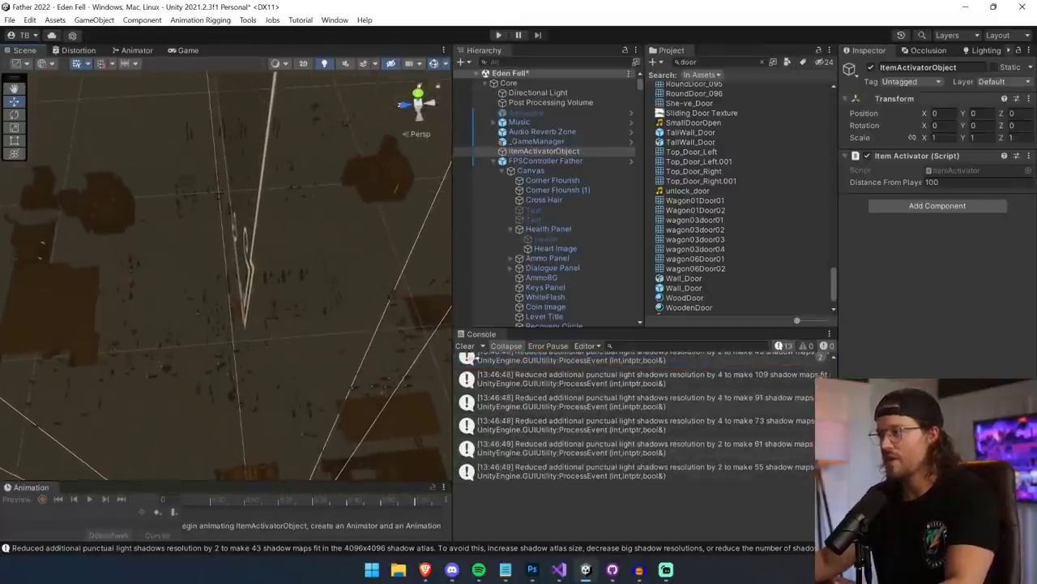
# - Clear the console messages, widen the scene view further and bring the view back inside the hall
pyautogui.click(465, 345)
pyautogui.moveTo(454, 313); pyautogui.dragTo(653, 303)
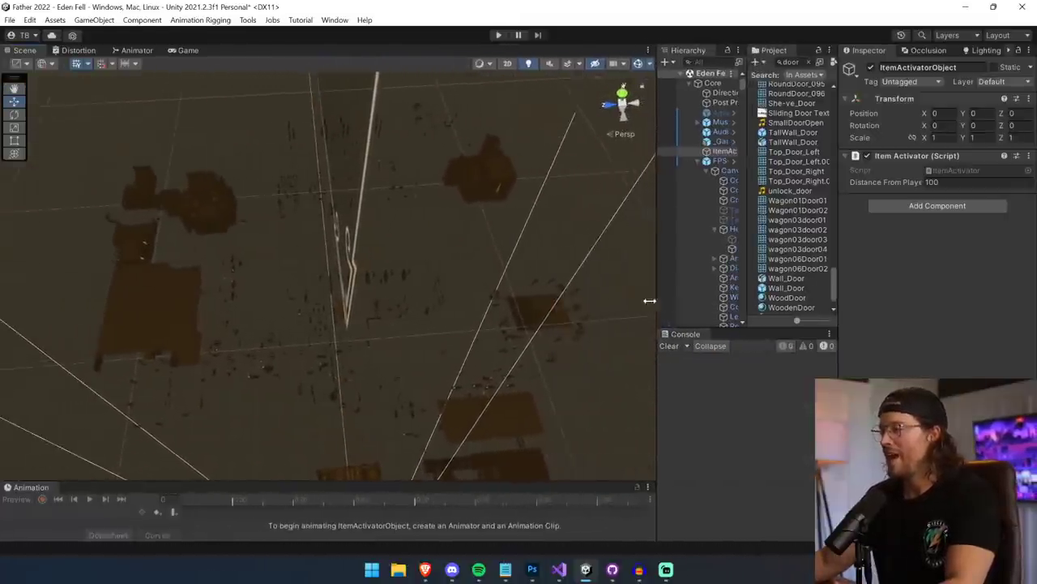
pyautogui.moveTo(381, 357); pyautogui.dragTo(909, 193, button='right')
pyautogui.press('f')
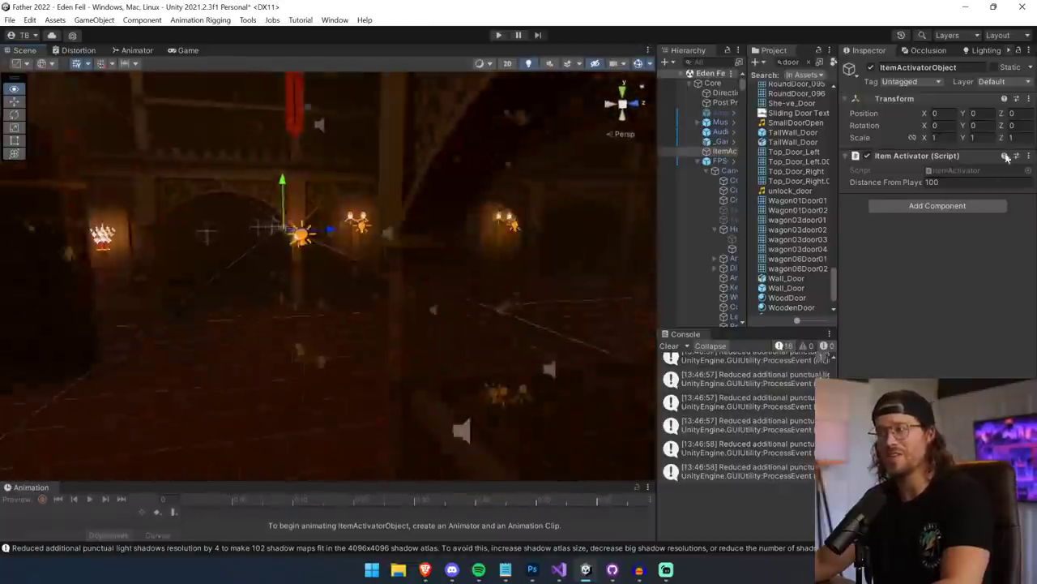
# - Clear the console messages and widen the Hierarchy and Project area beside the scene view
pyautogui.moveTo(960, 155); pyautogui.dragTo(921, 152, button='right')
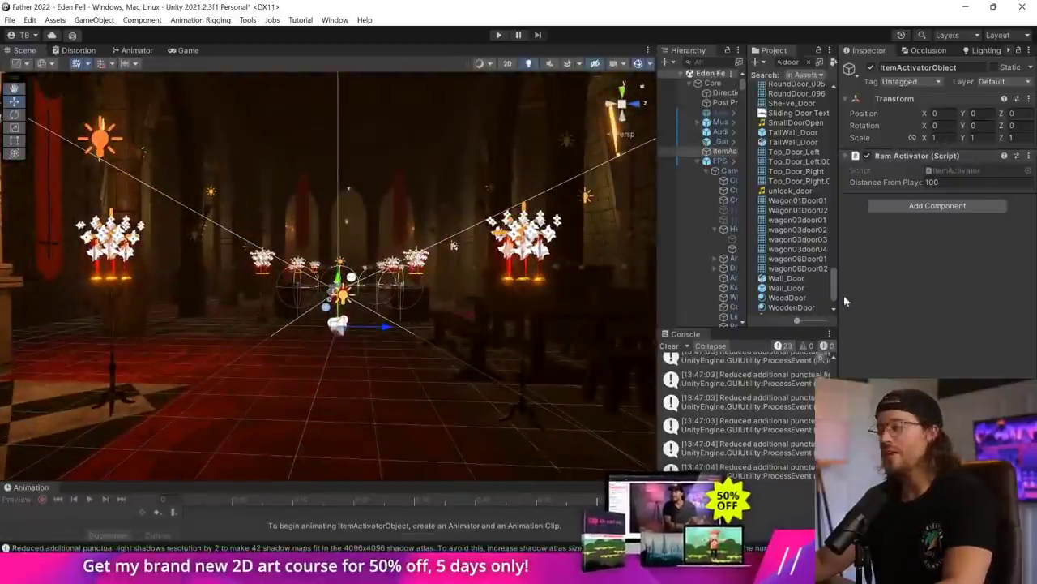
pyautogui.click(670, 346)
pyautogui.moveTo(654, 332); pyautogui.dragTo(624, 332)
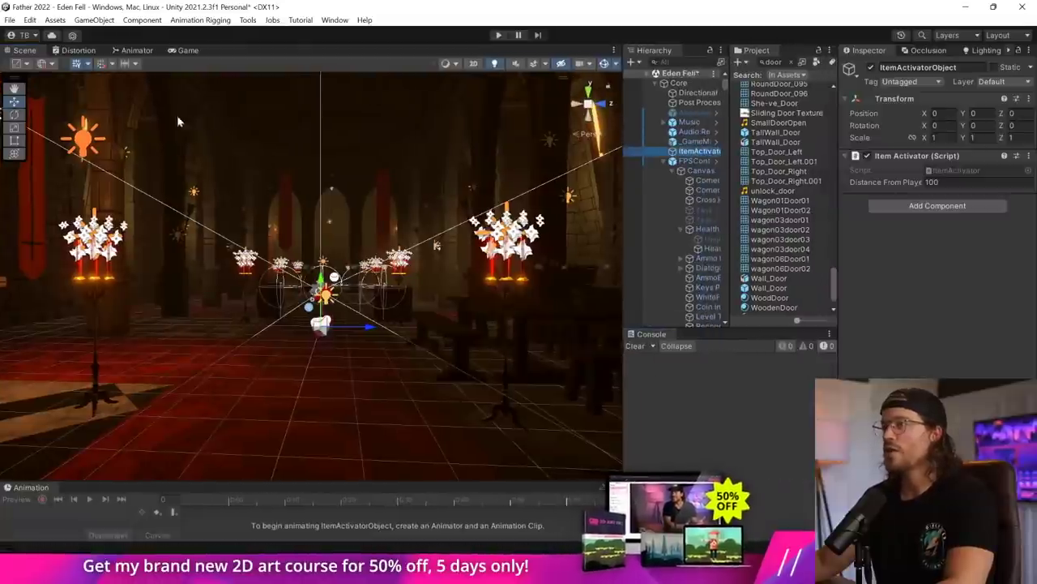
# - Run the level maximized in the game view and show the rendering statistics
pyautogui.click(188, 50)
pyautogui.click(503, 64)
pyautogui.click(482, 88)
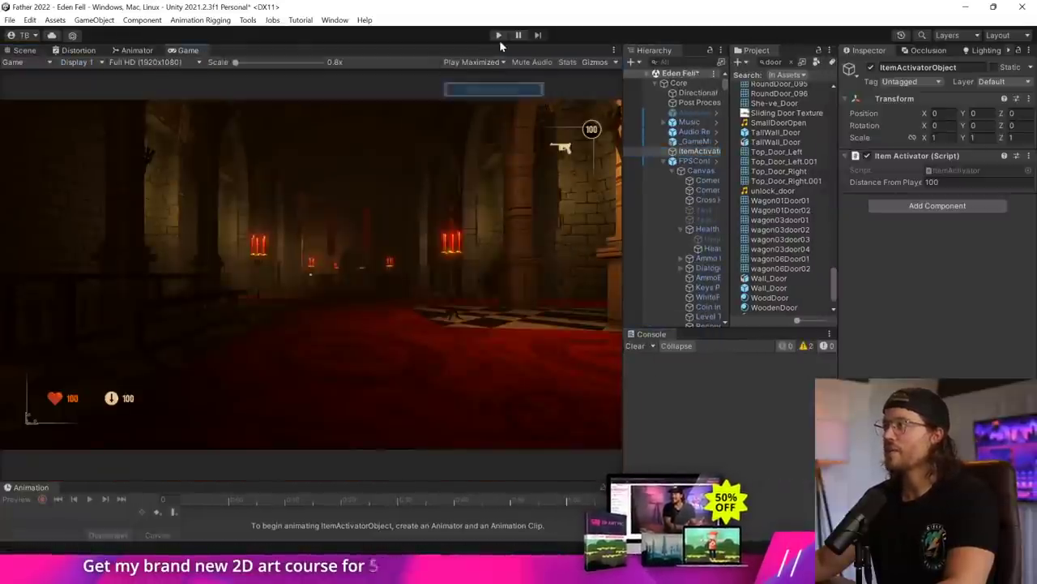
pyautogui.click(500, 36)
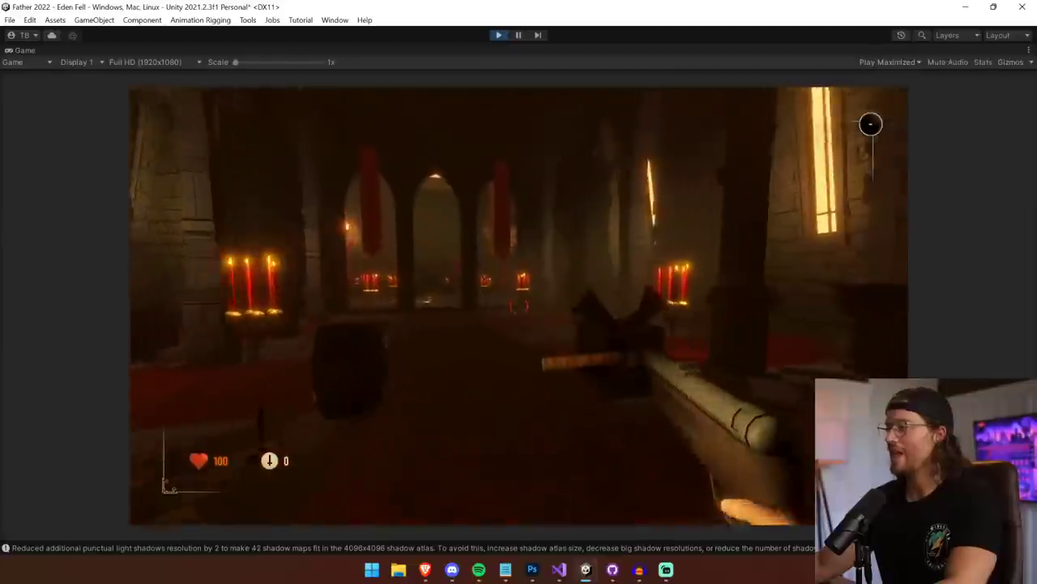
pyautogui.click(983, 61)
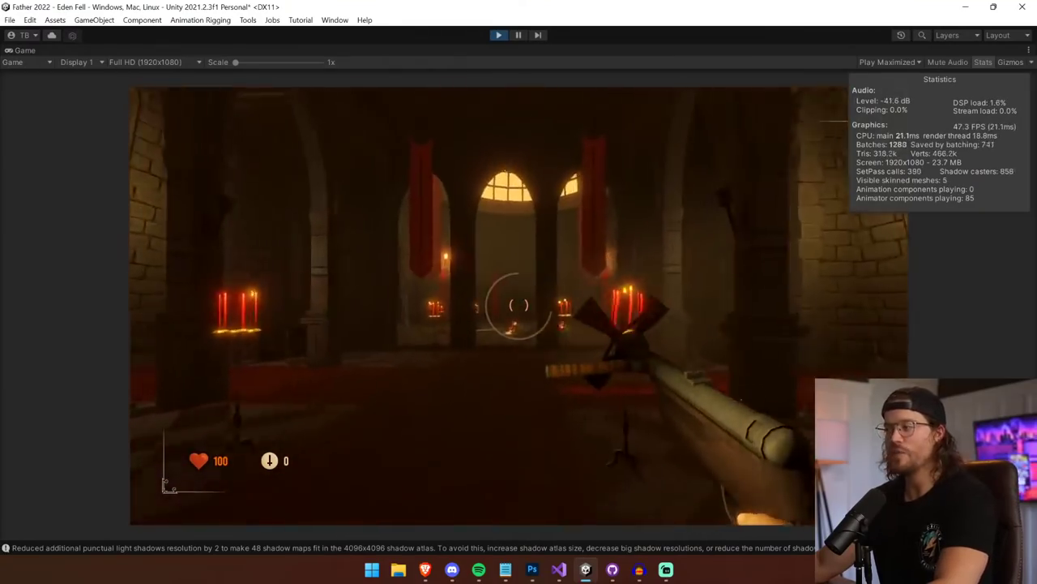
# - Equip the pistol, lure the spider along the hall's red carpet and lower the system volume to 10
pyautogui.press('w')
pyautogui.press('s')
pyautogui.press('1')
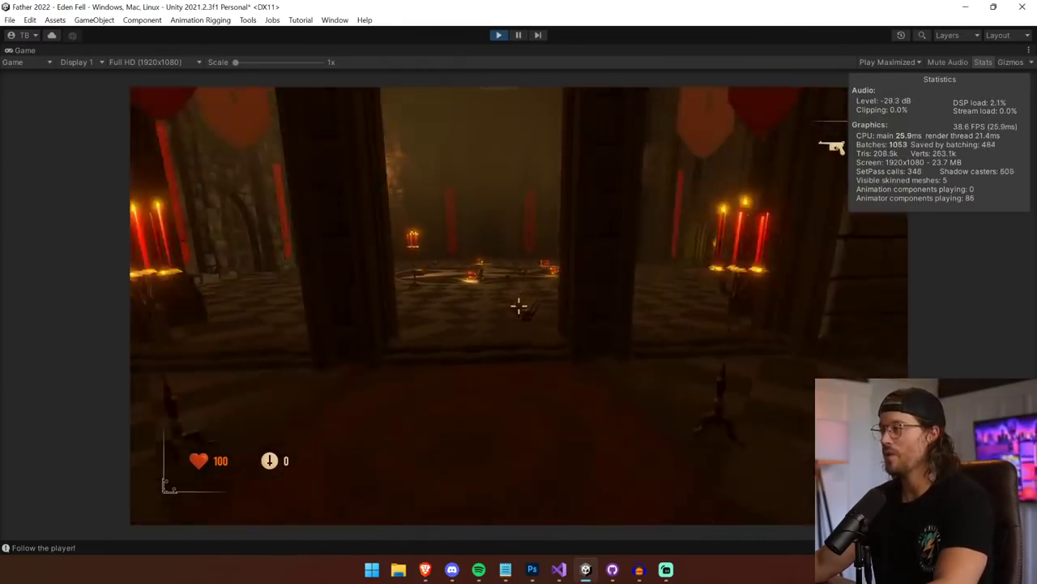
pyautogui.press('s')
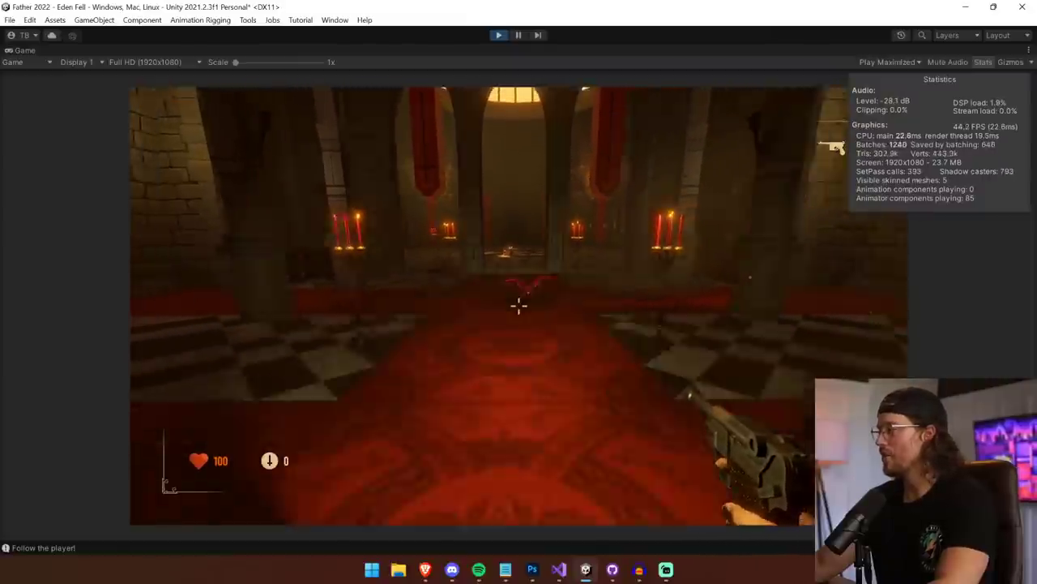
pyautogui.press('s')
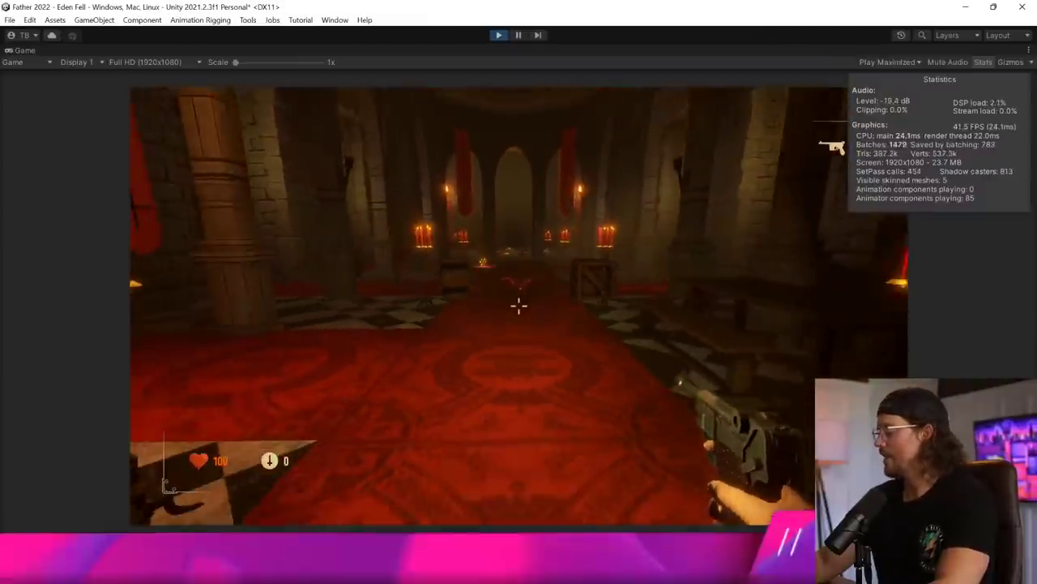
pyautogui.press('XF86AudioLowerVolume')
pyautogui.press('w')
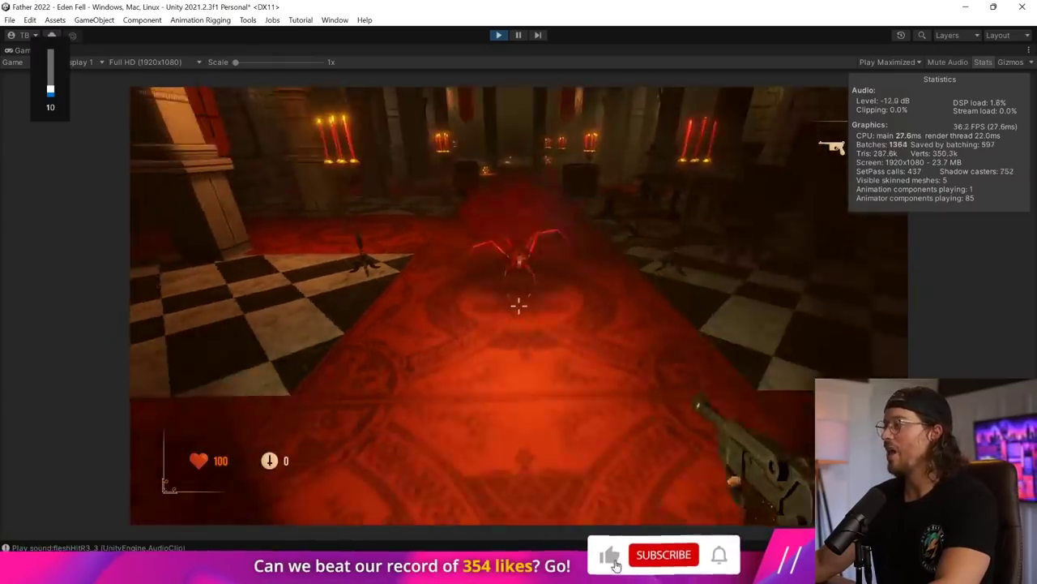
# - Fight off the spiders in the hall with the pistol and the axe
pyautogui.click(519, 306)
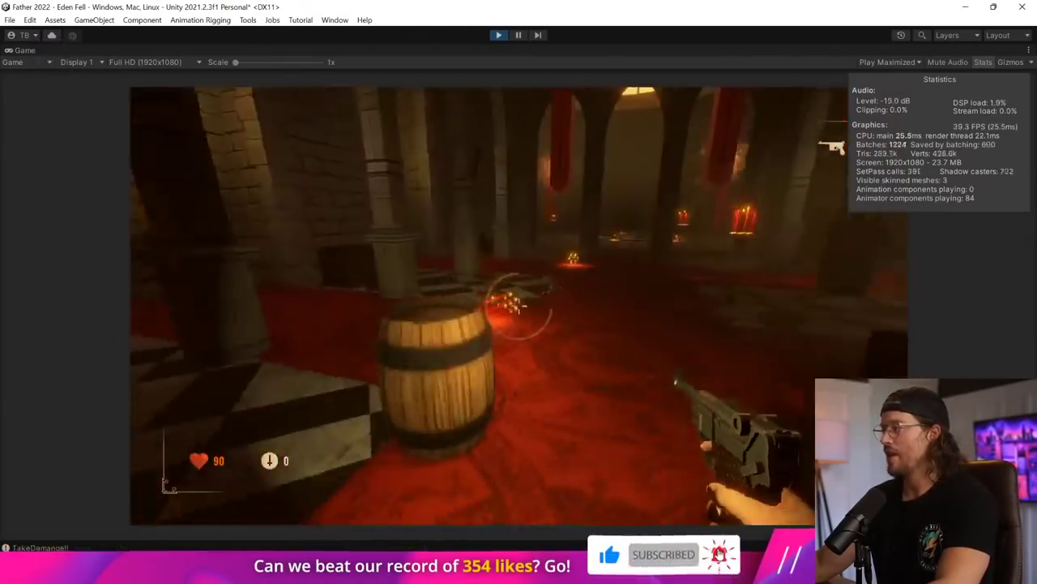
pyautogui.press('w')
pyautogui.click(518, 306)
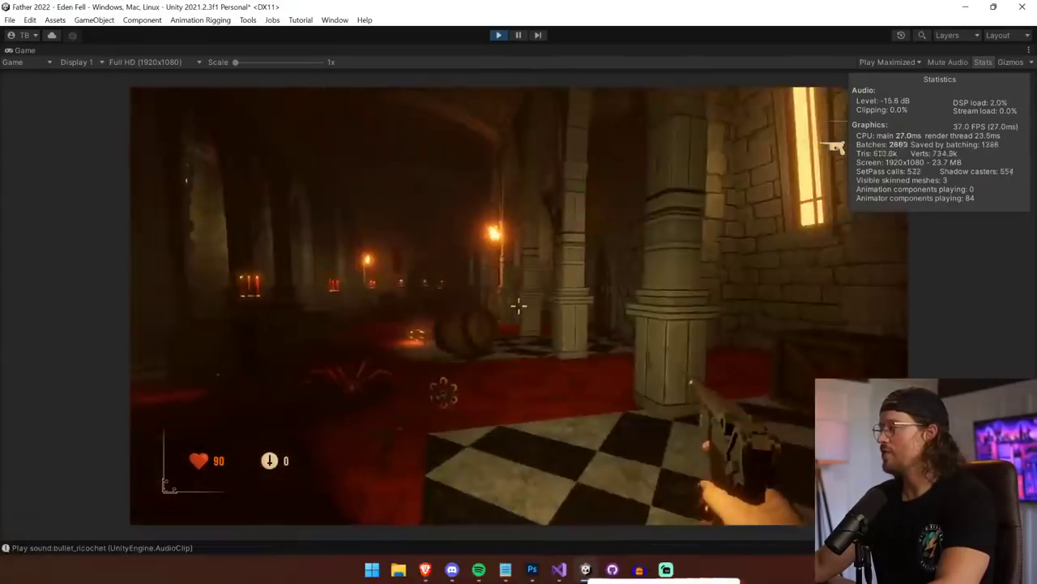
pyautogui.click(518, 305)
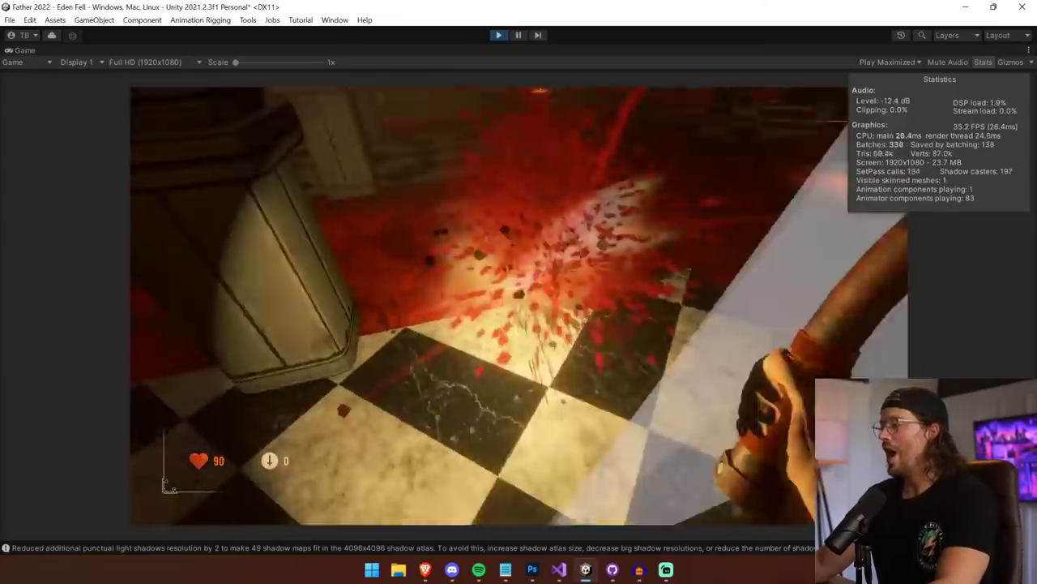
pyautogui.click(518, 306)
pyautogui.press('w')
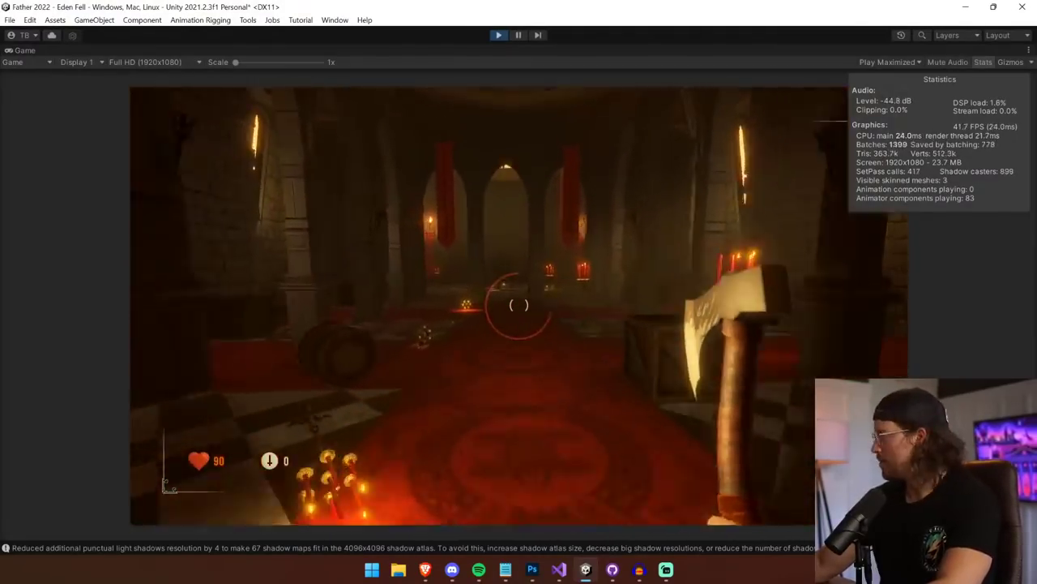
# - Walk through the hall to the altar and barred door, examining the rendering statistics on the way
pyautogui.press('w')
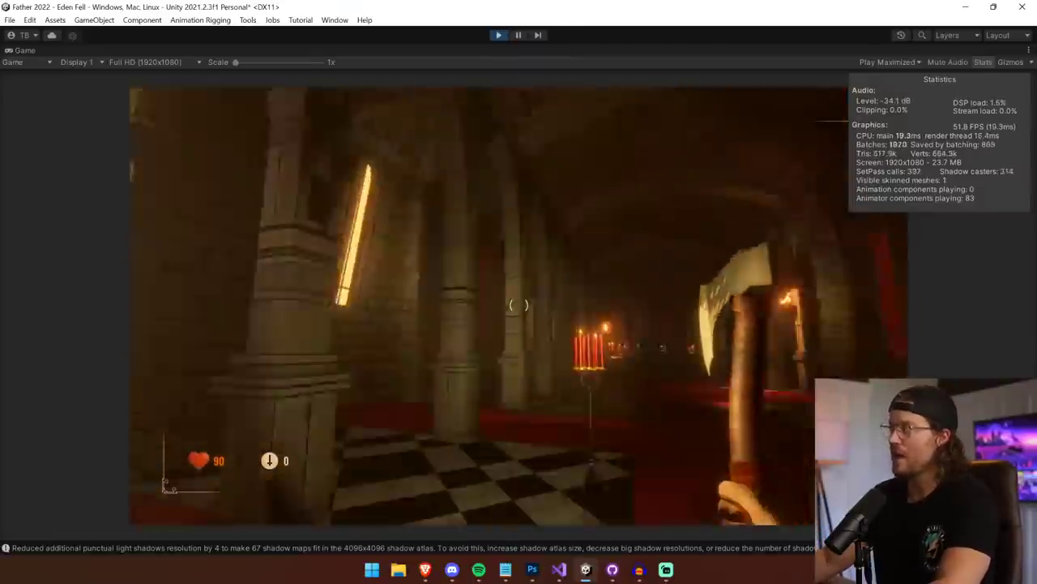
pyautogui.press('w')
pyautogui.press('w')
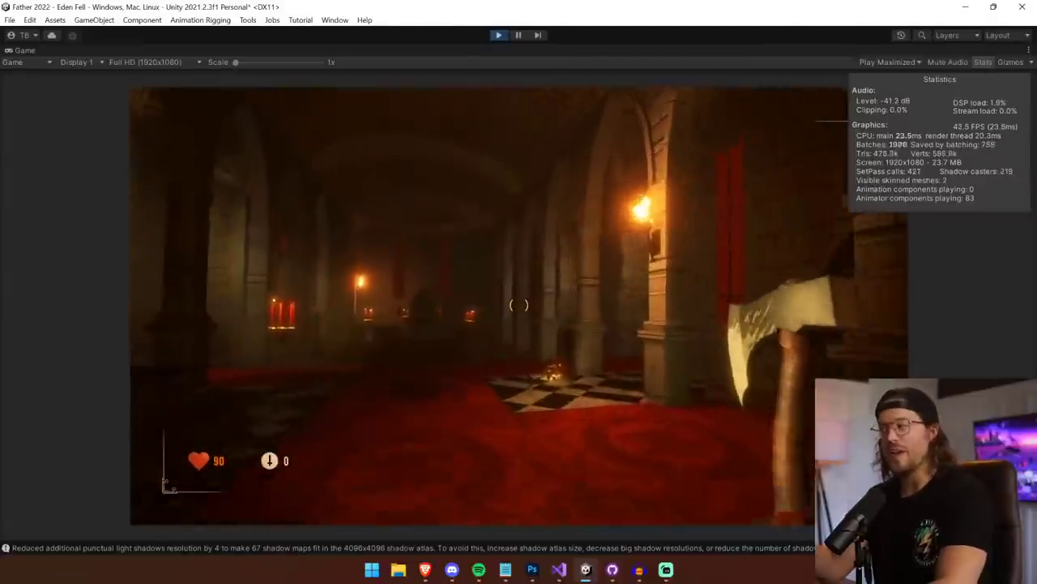
pyautogui.press('w')
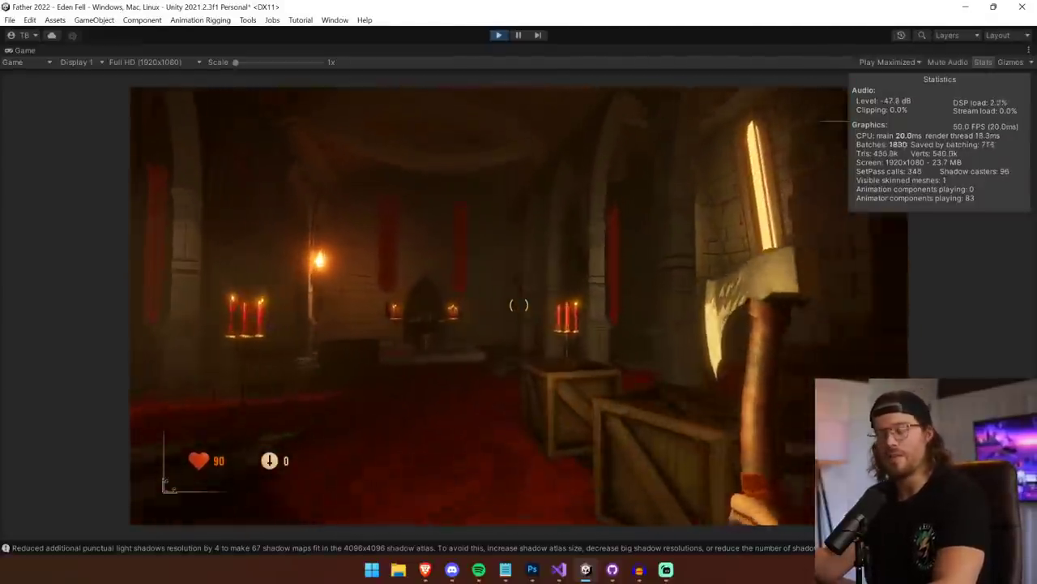
pyautogui.press('w')
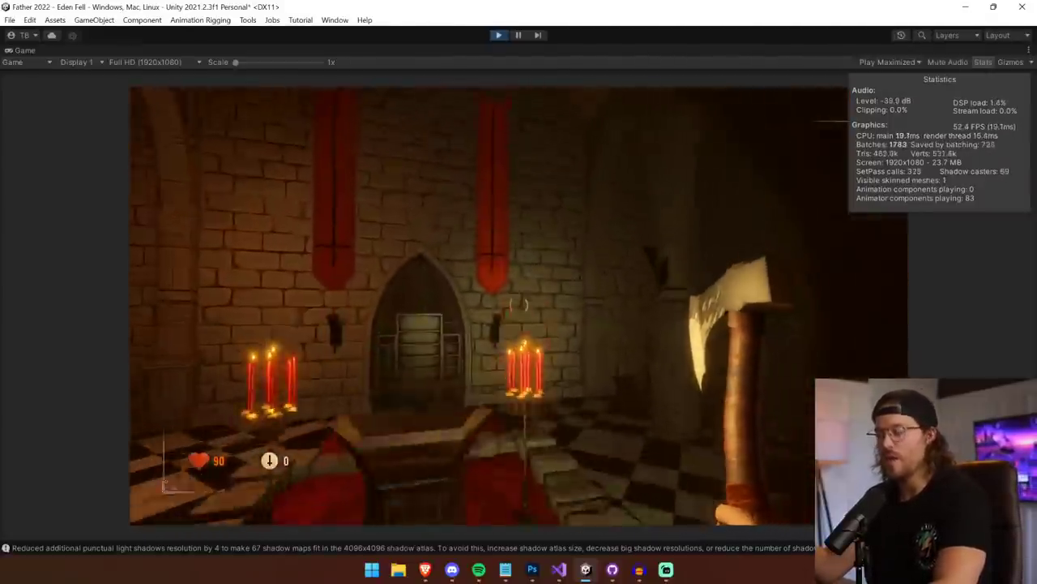
pyautogui.press('space')
pyautogui.press('s')
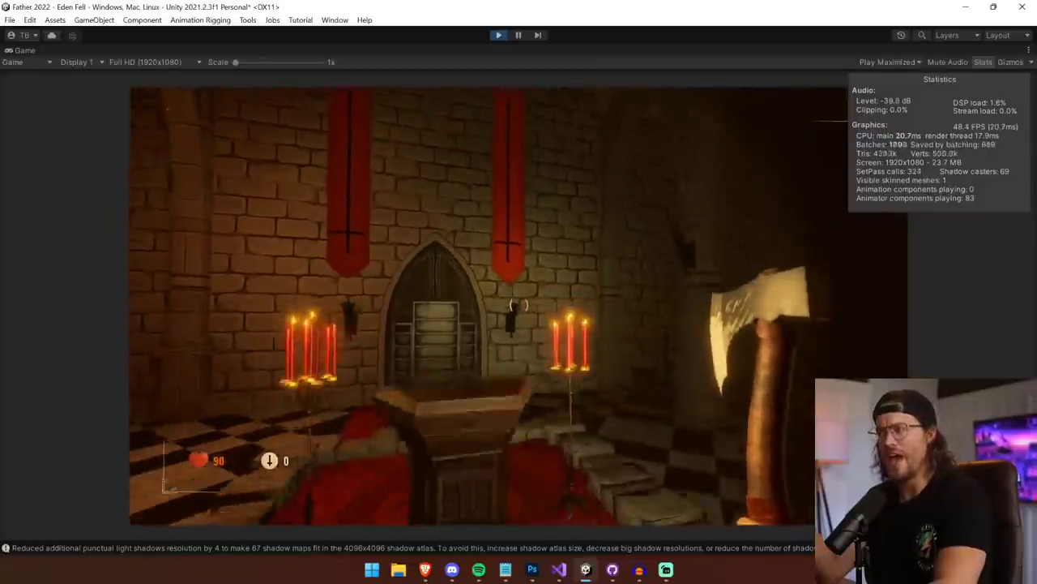
pyautogui.press('w')
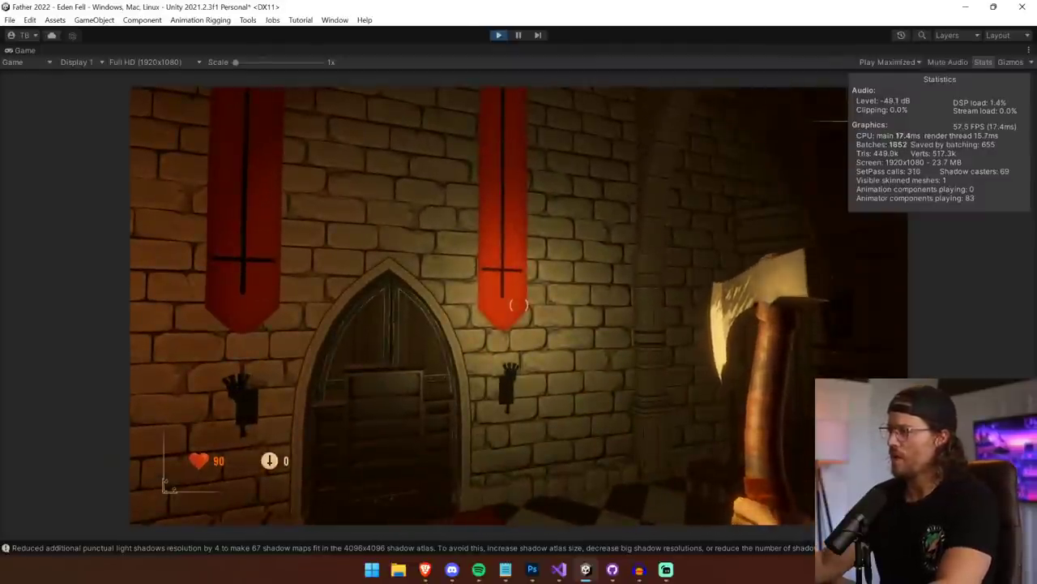
# - Walk back through the hall to the closed double doors and set the system volume to 20
pyautogui.press('w')
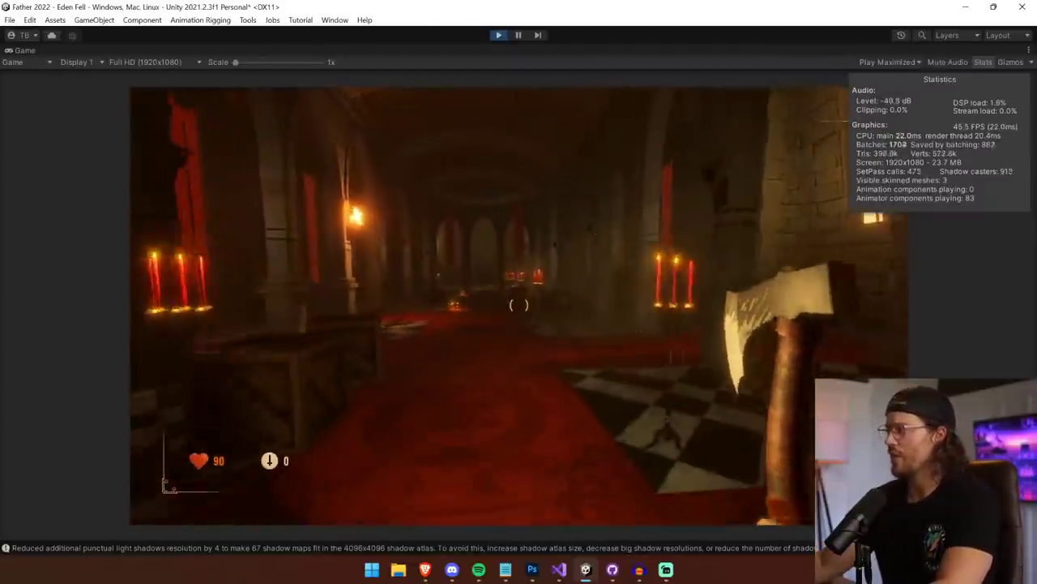
pyautogui.press('w')
pyautogui.press('w')
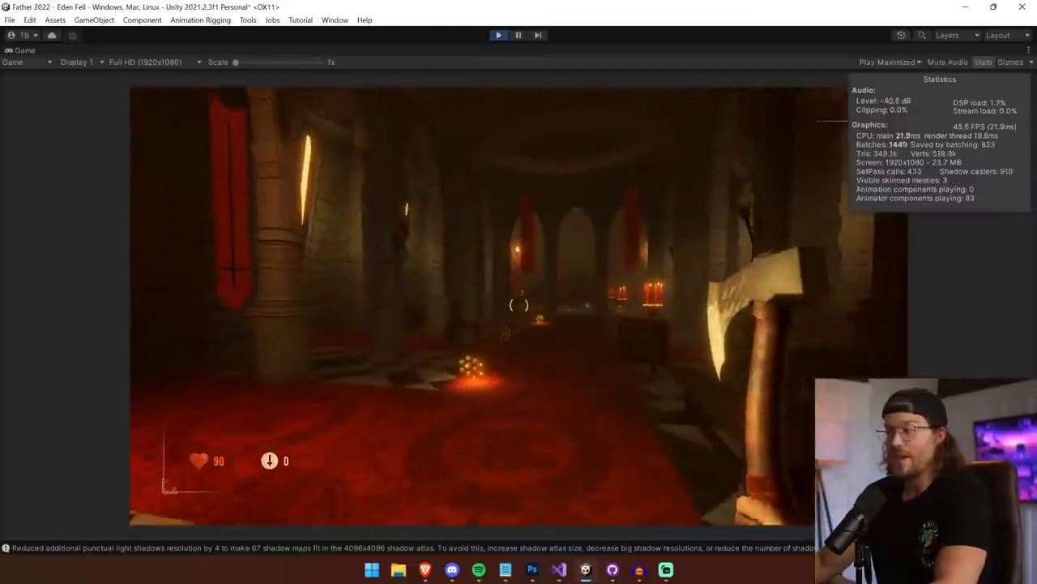
pyautogui.press('w')
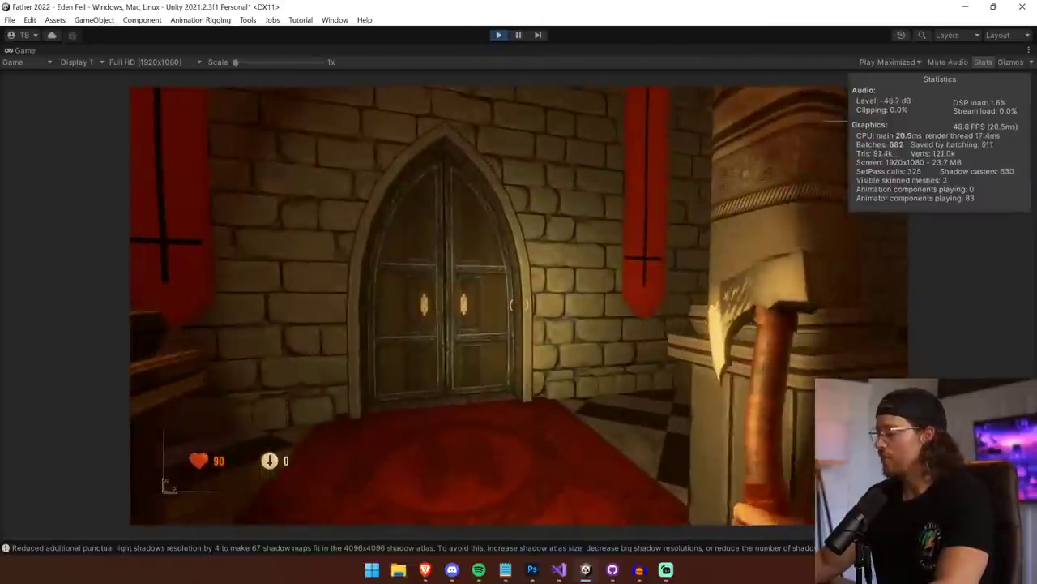
pyautogui.press('XF86AudioLowerVolume')
pyautogui.press('s')
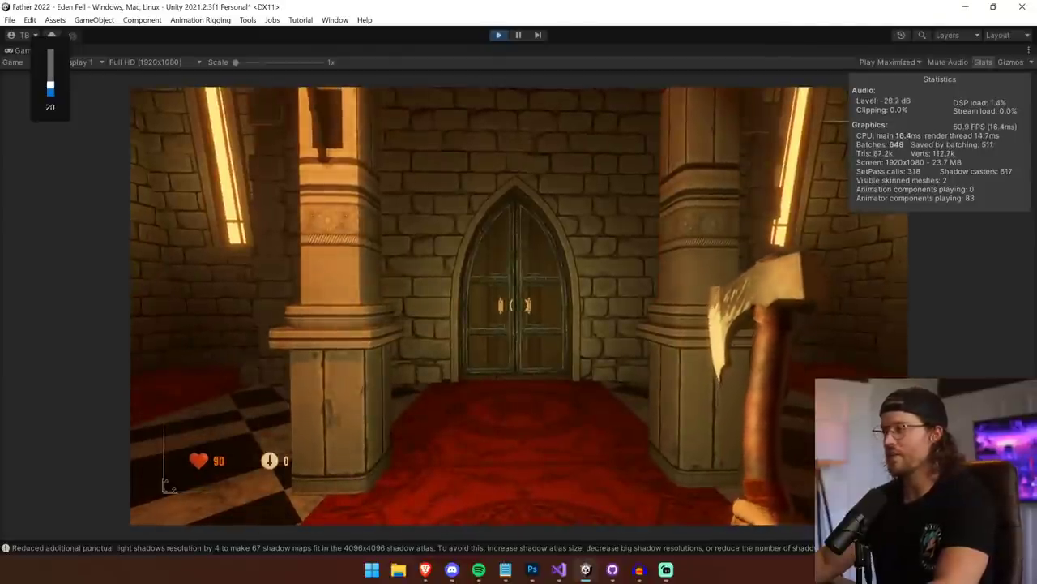
# - Walk toward the altar again to compare the rendering statistics and return to the double doors
pyautogui.press('w')
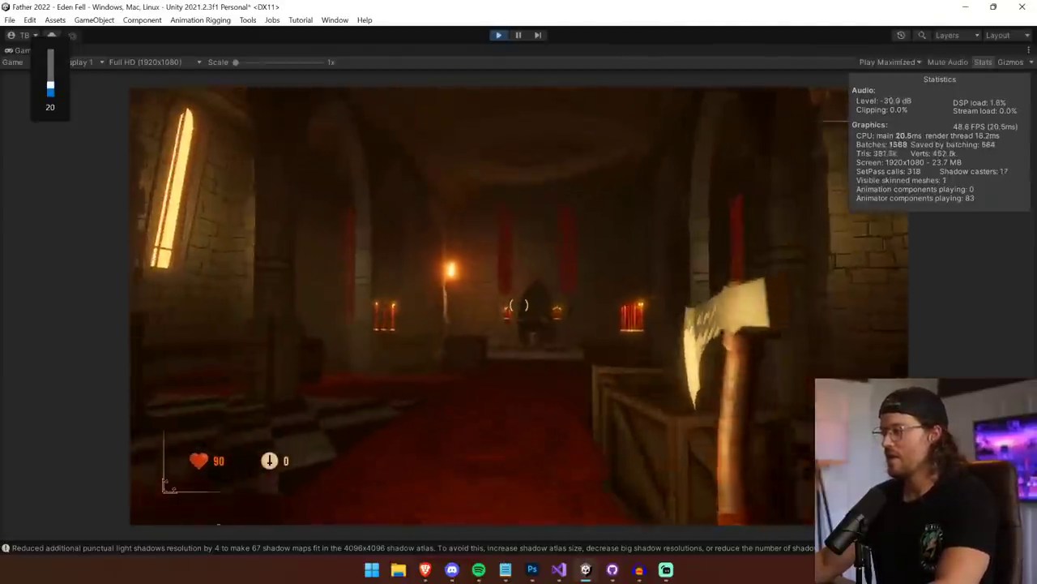
pyautogui.press('w')
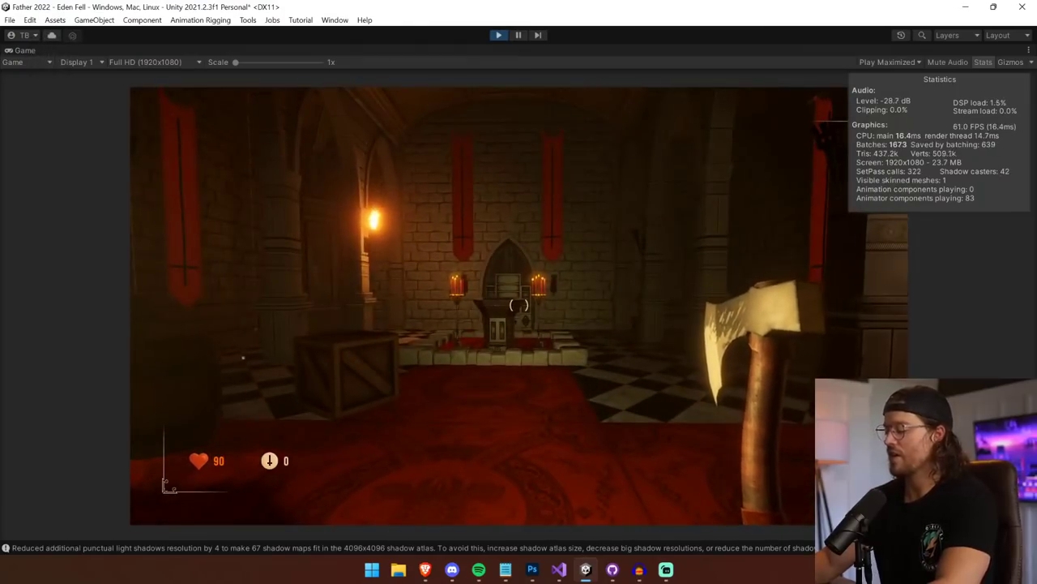
pyautogui.press('s')
pyautogui.press('w')
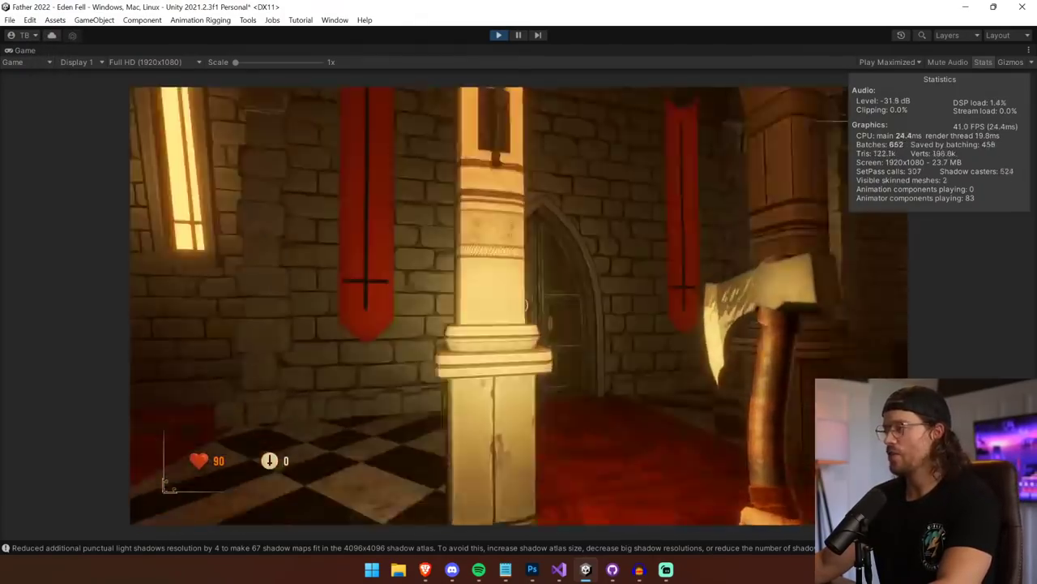
# - Open the double doors and examine the stone corridor behind them
pyautogui.press('w')
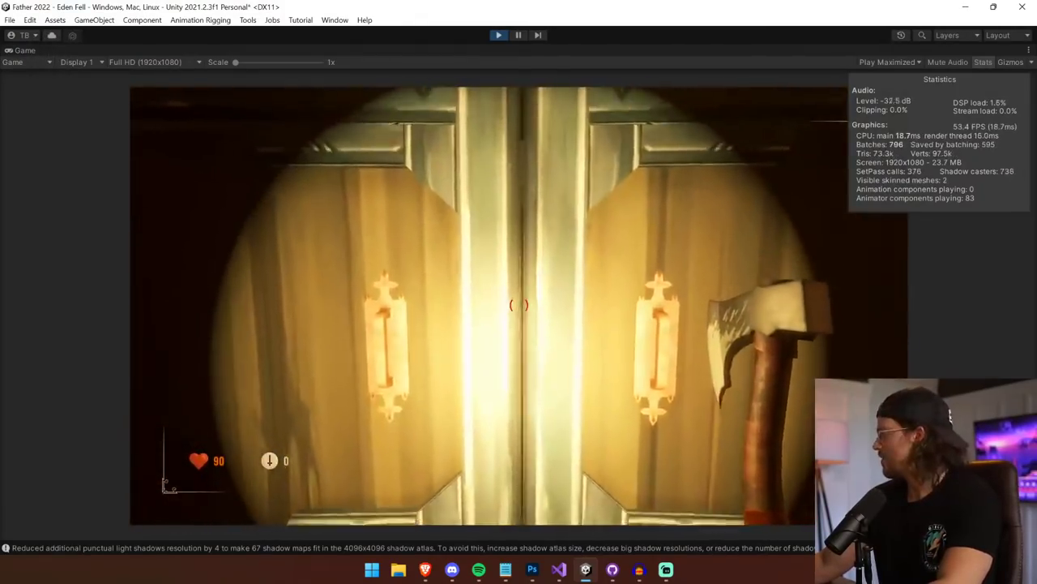
pyautogui.press('e')
pyautogui.press('w')
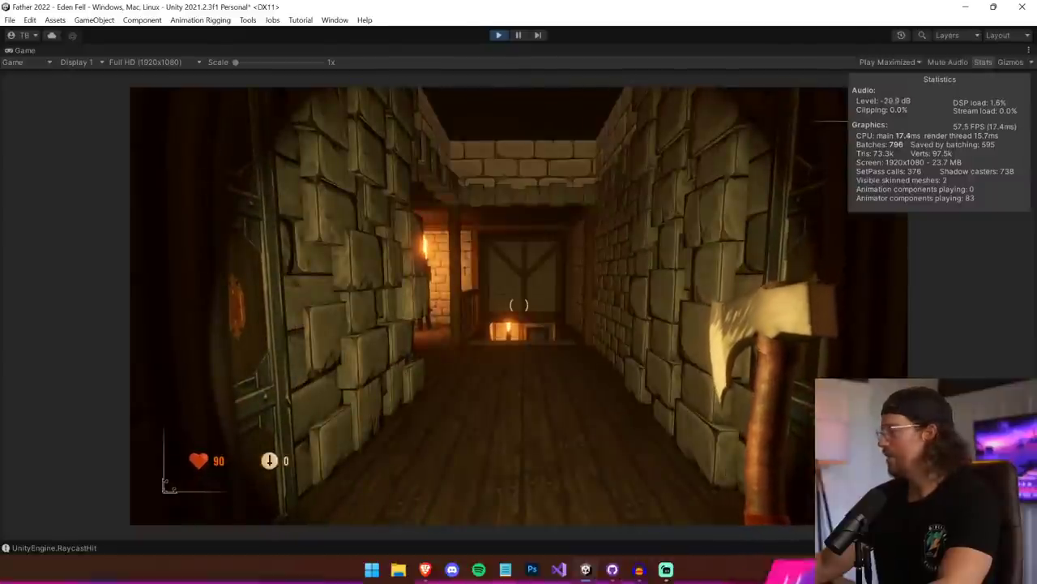
pyautogui.press('w')
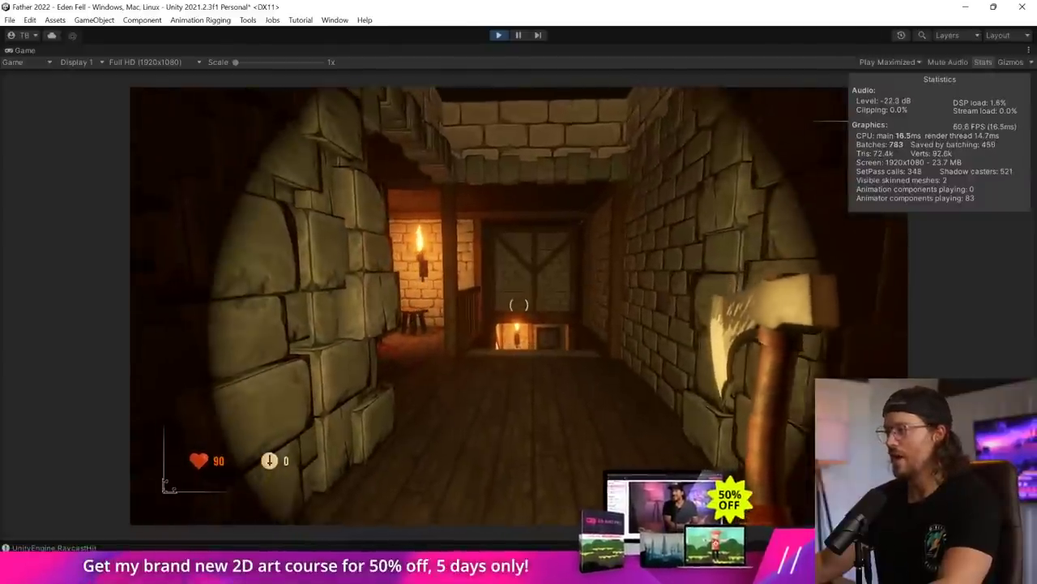
# - Draw the spider out of the wooden room and attack it with the axe near the doorway
pyautogui.press('w')
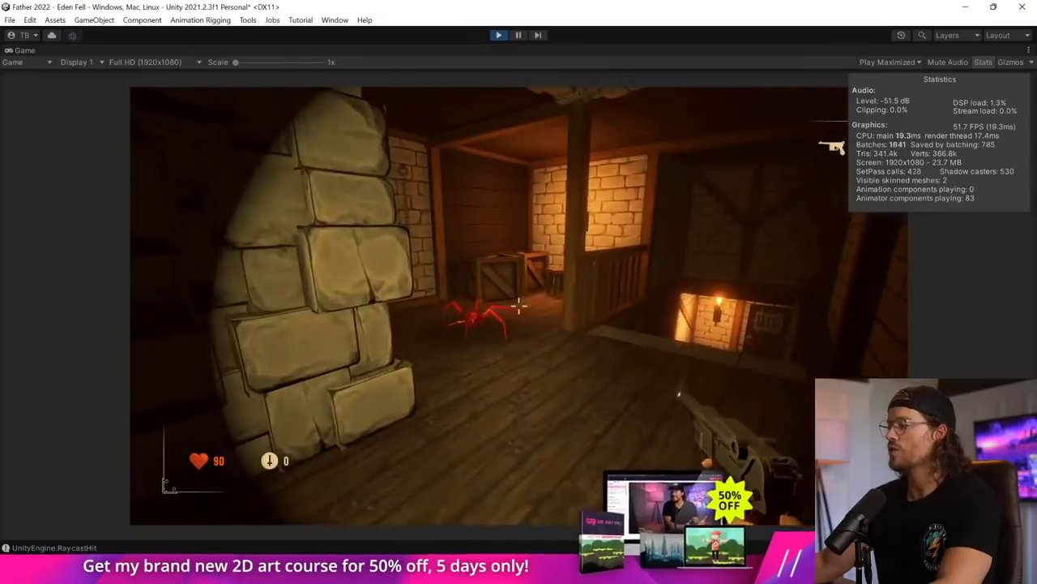
pyautogui.press('s')
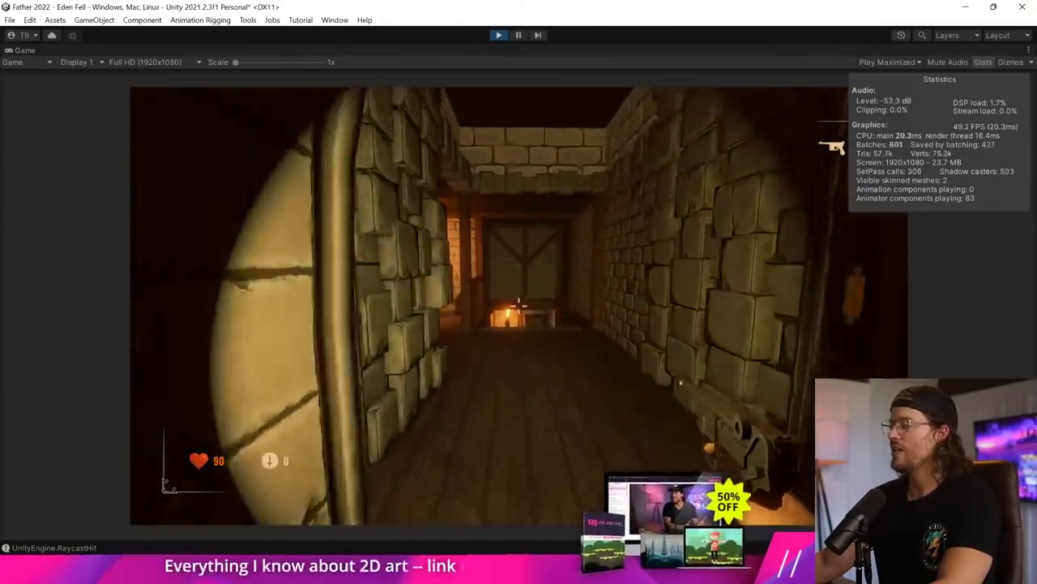
pyautogui.press('w')
pyautogui.press('s')
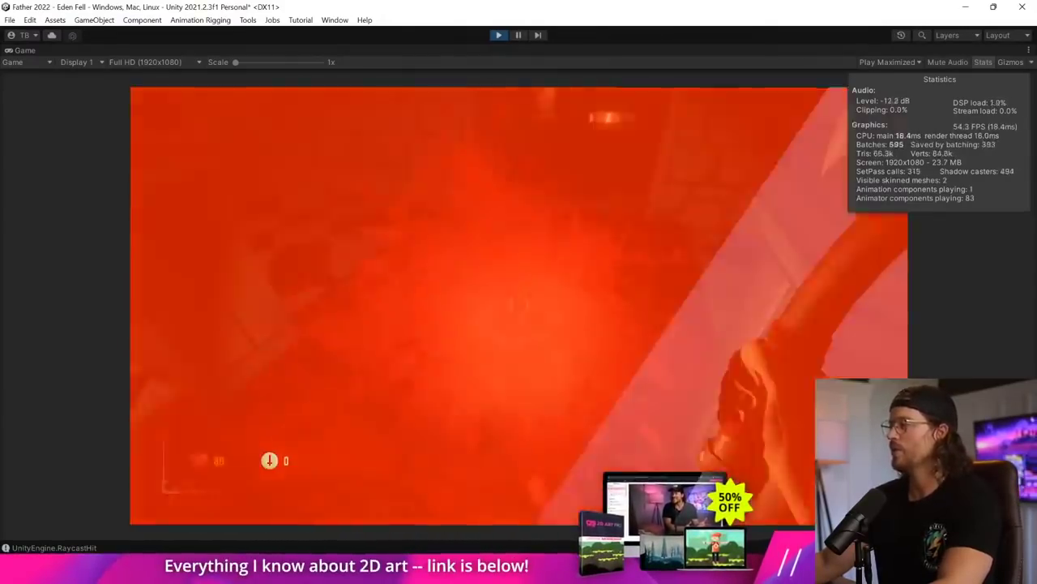
# - Walk down the corridor to the barred wooden door and open the storage room
pyautogui.press('w')
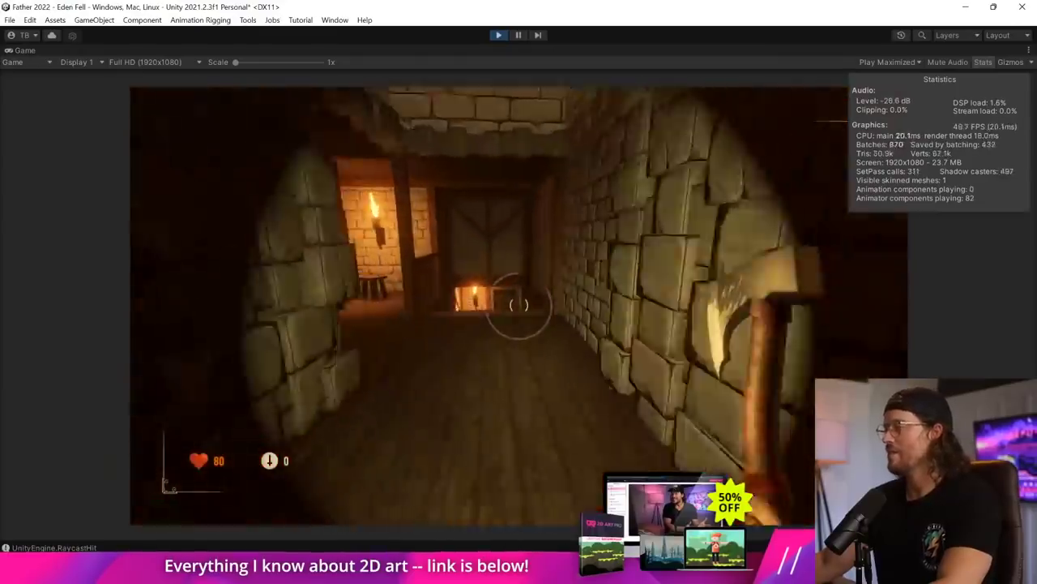
pyautogui.press('w')
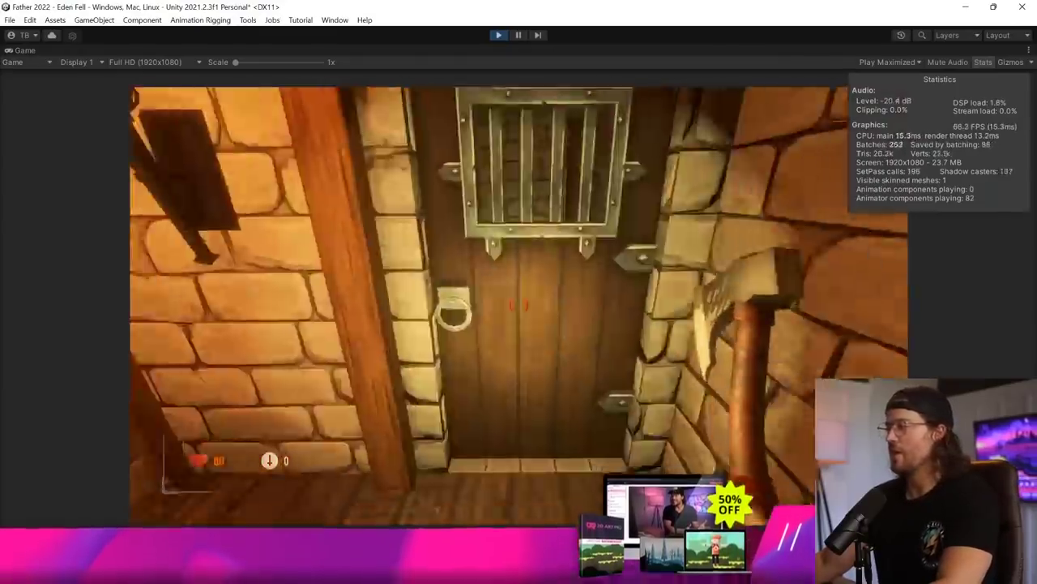
pyautogui.press('w')
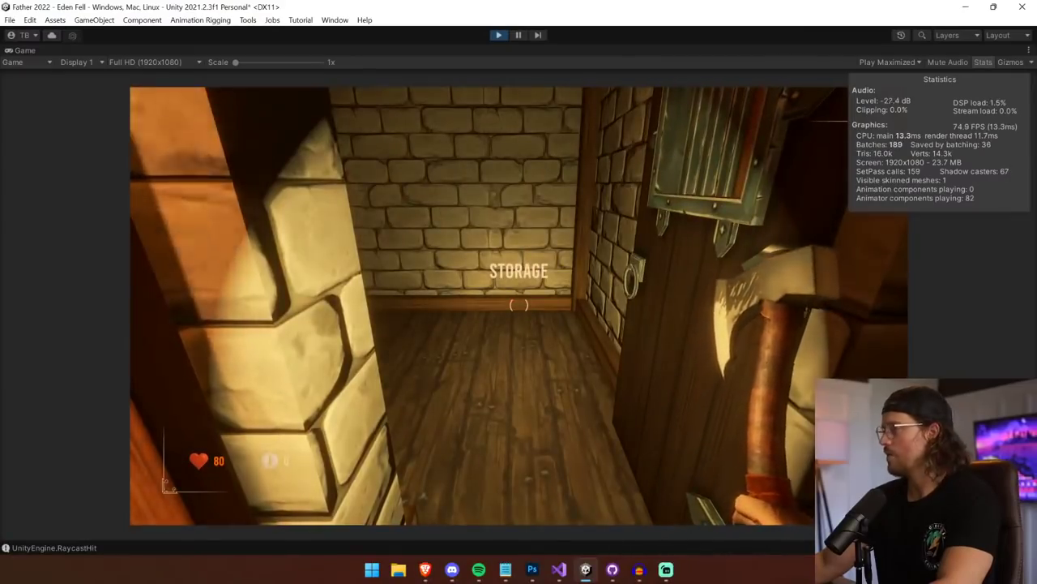
# - Leave the storage room and walk through the torch-lit wooden rooms and up the stairs, watching the rendering statistics
pyautogui.press('w')
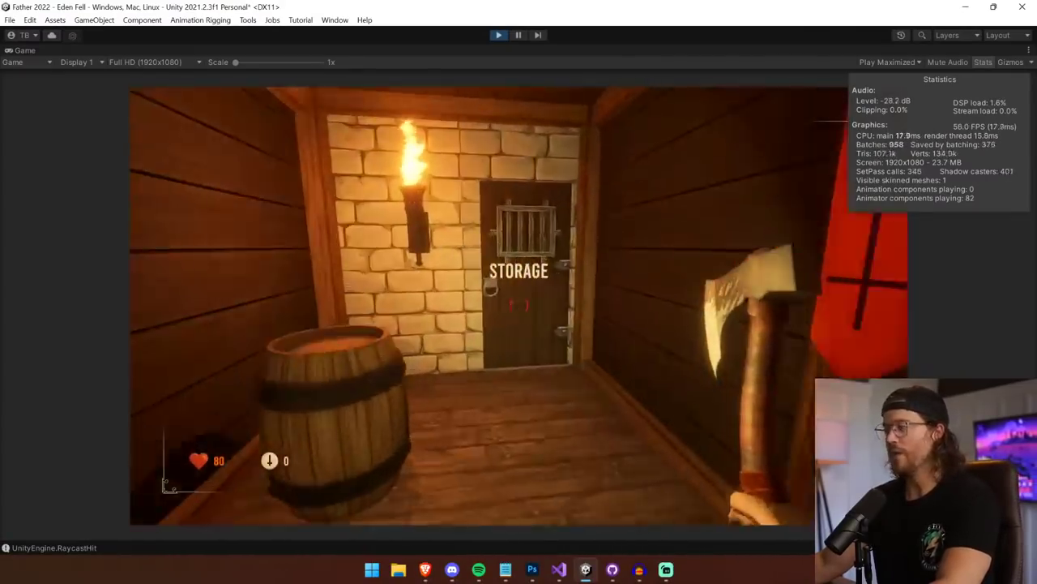
pyautogui.press('w')
pyautogui.press('w')
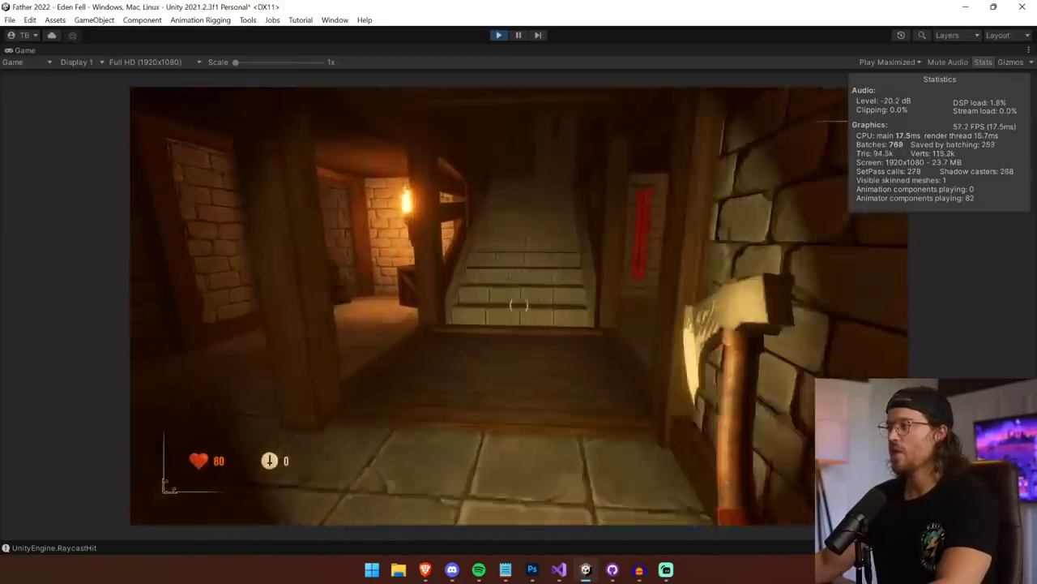
pyautogui.hotkey('shift', 'w')
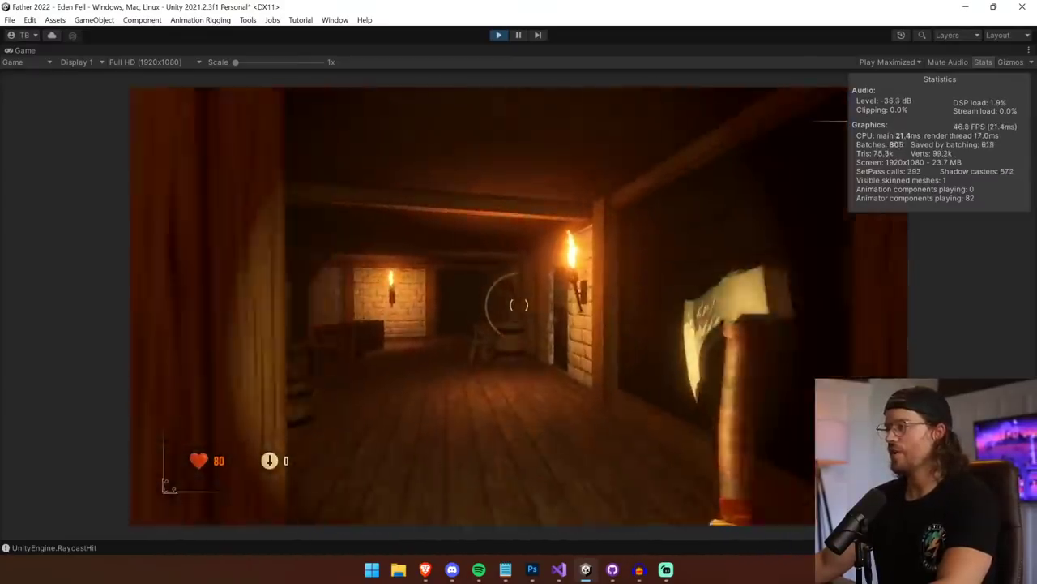
pyautogui.press('w')
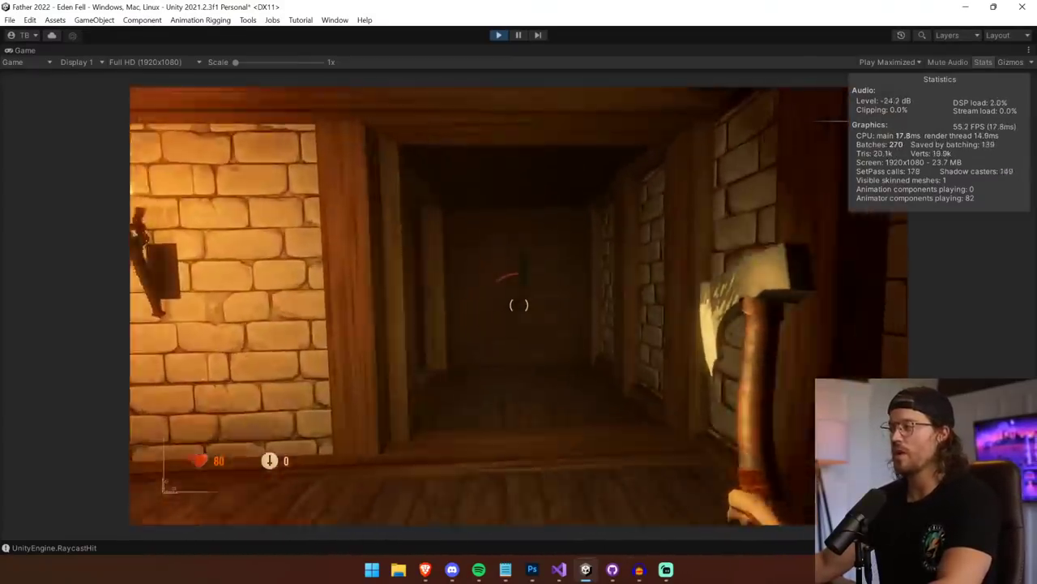
pyautogui.press('w')
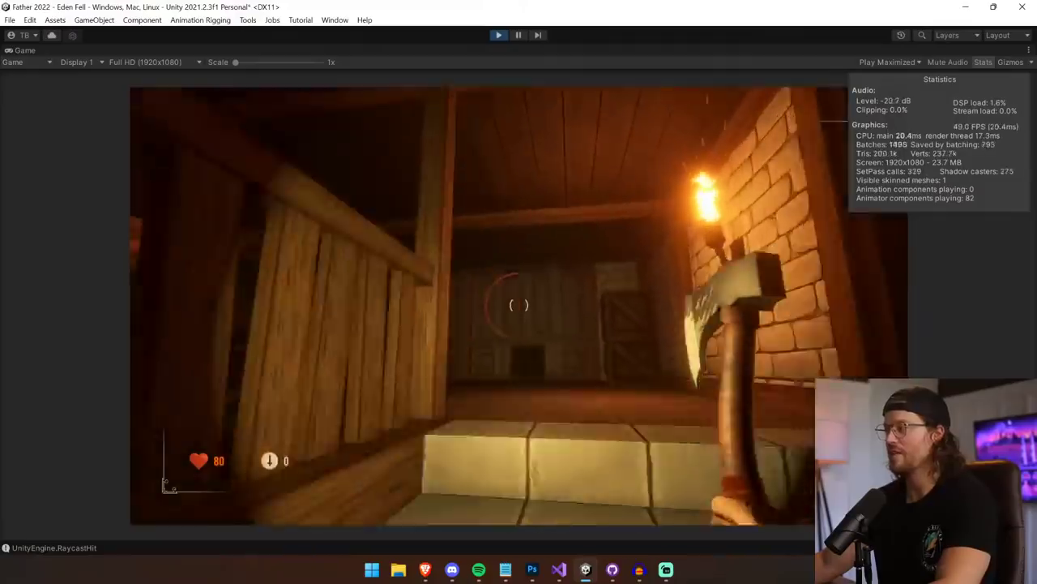
pyautogui.press('w')
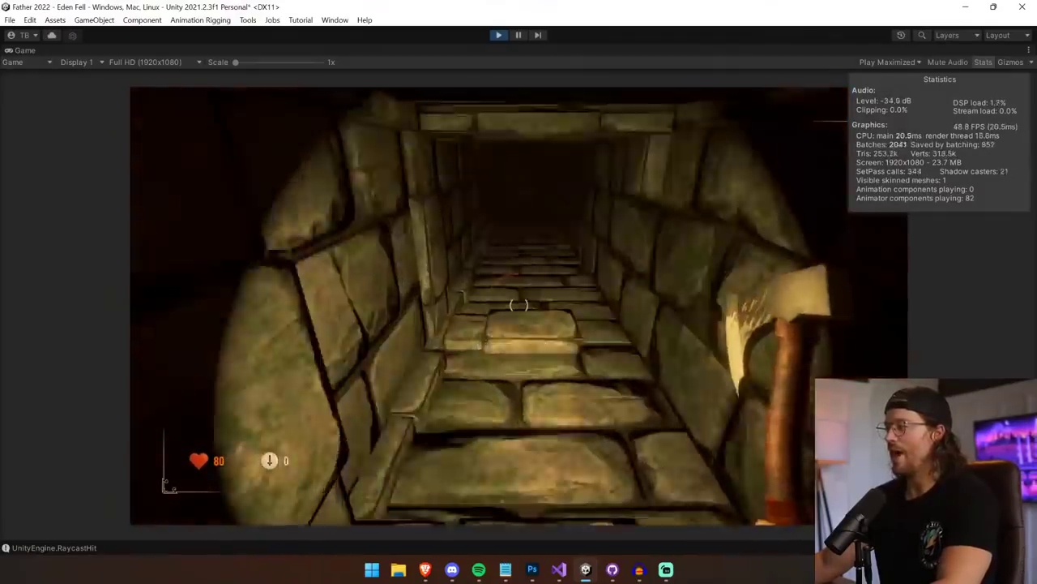
# - Walk through the dark stone tunnel to compare the rendering statistics along the enclosed passage
pyautogui.press('w')
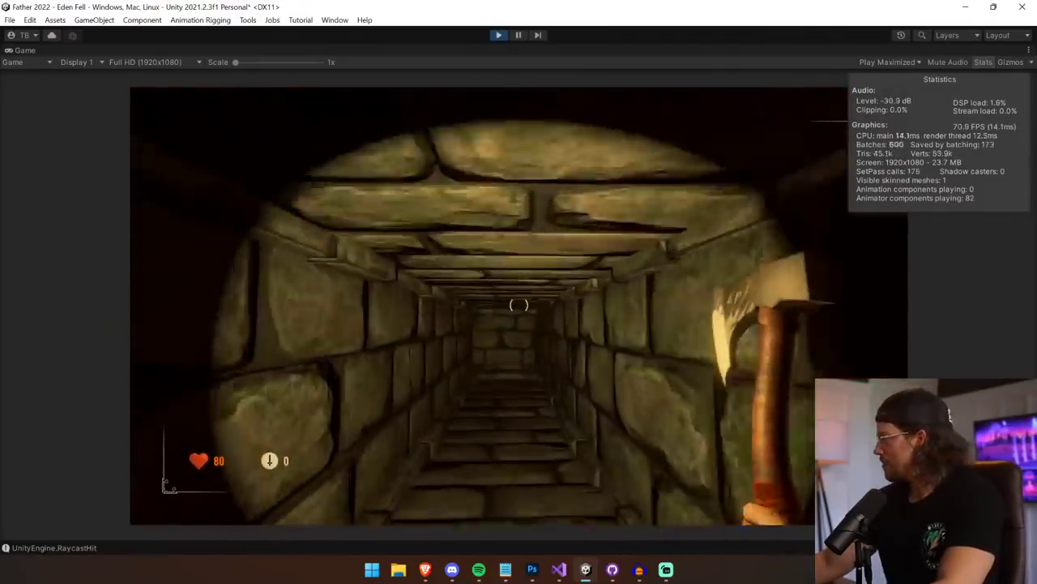
pyautogui.press('w')
pyautogui.press('w')
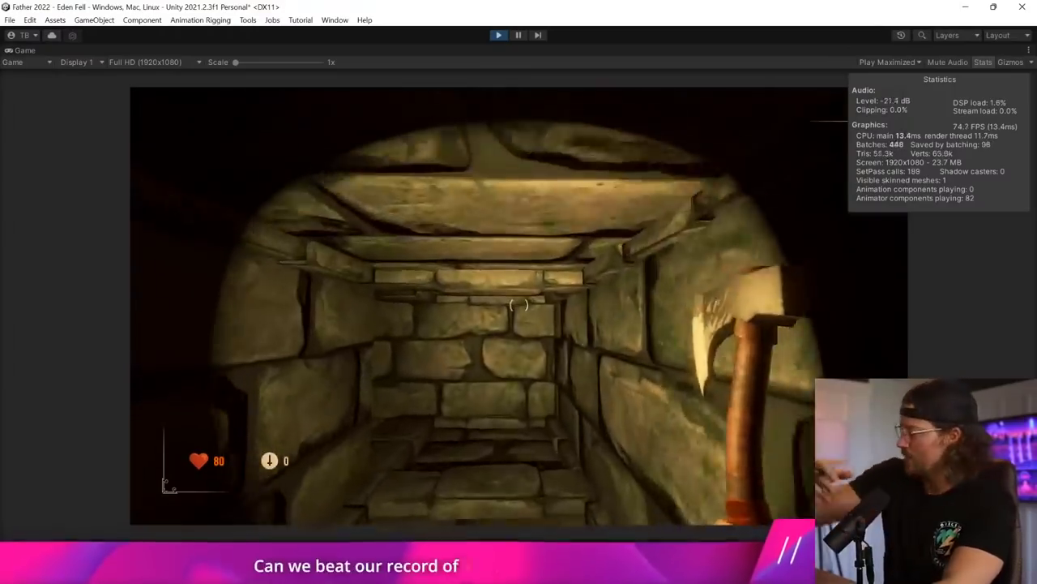
pyautogui.press('w')
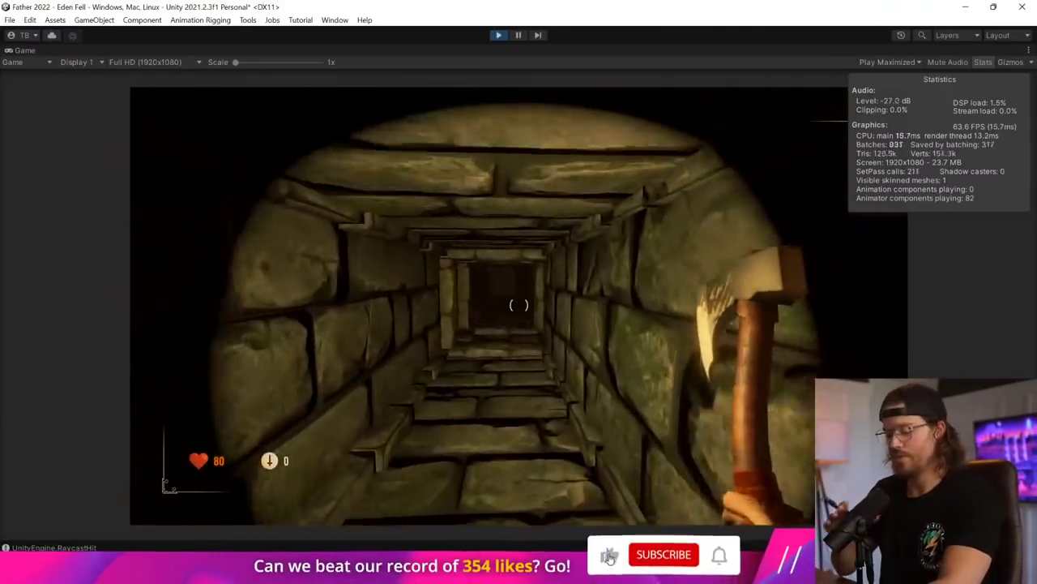
pyautogui.press('w')
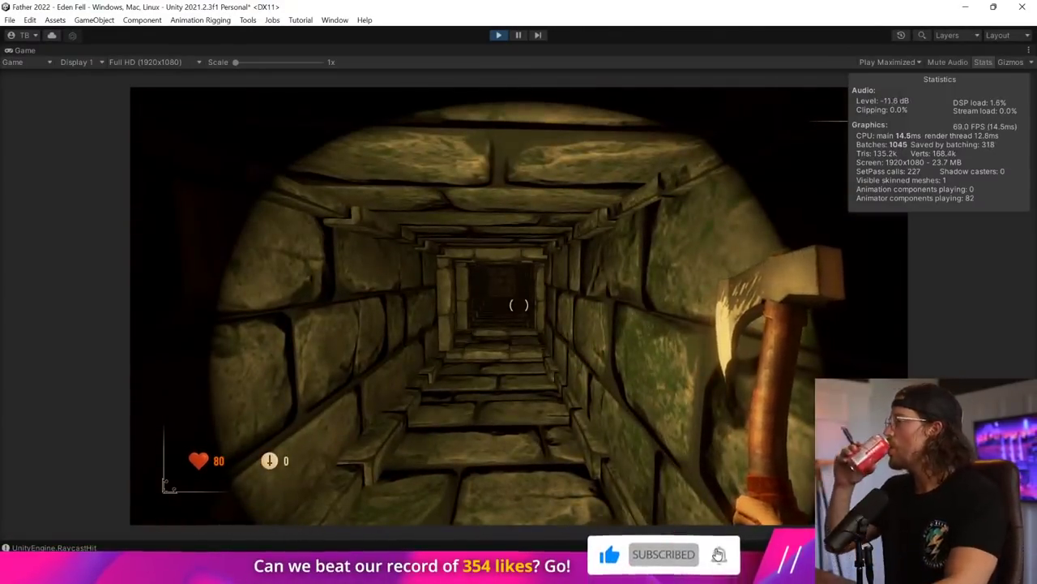
pyautogui.press('w')
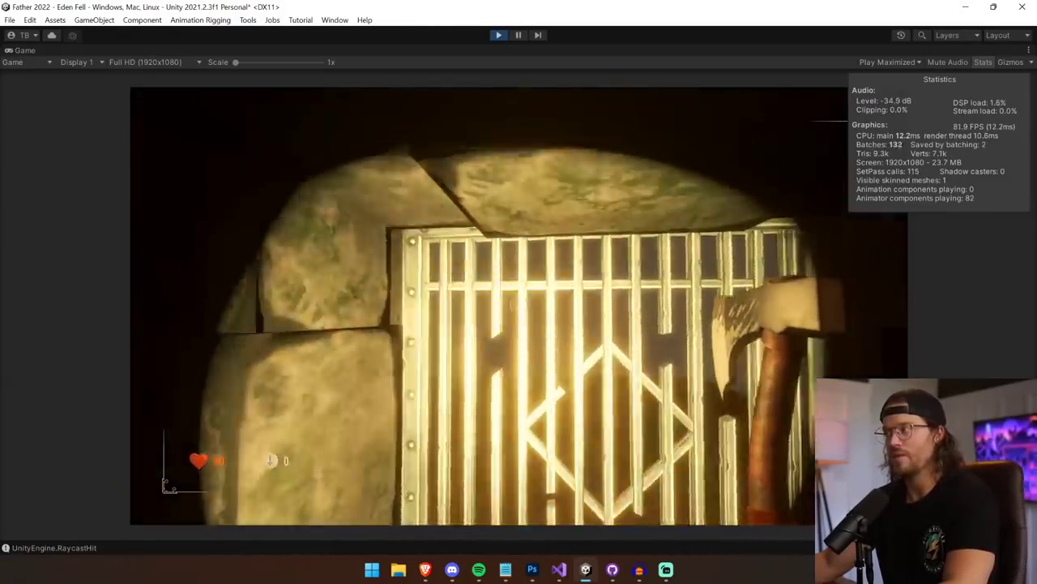
# - Strike the metal grate with the axe and open the panelled room's door on the way to the large mansion hall
pyautogui.press('w')
pyautogui.click(519, 306)
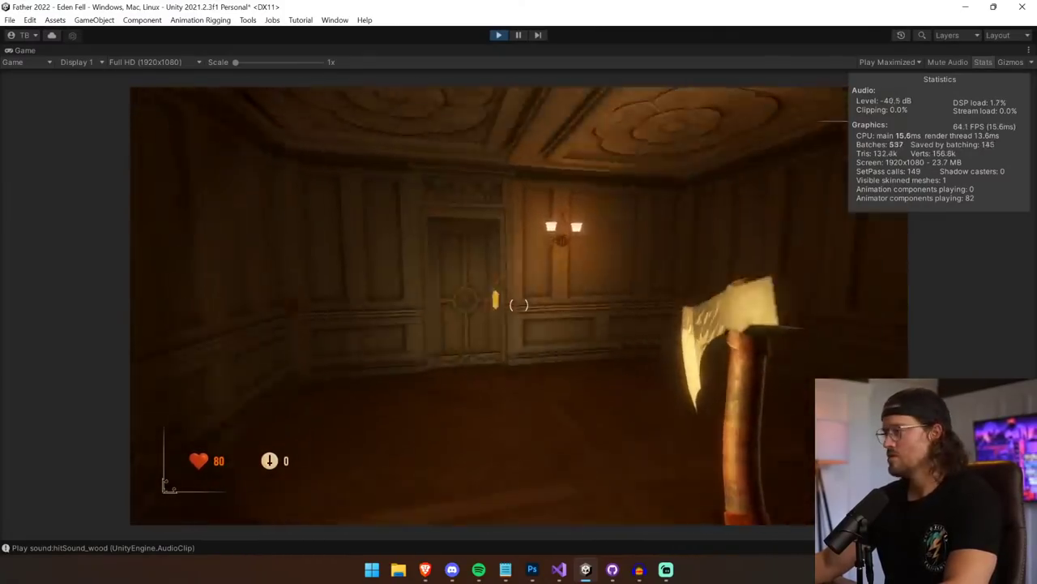
pyautogui.press('w')
pyautogui.press('e')
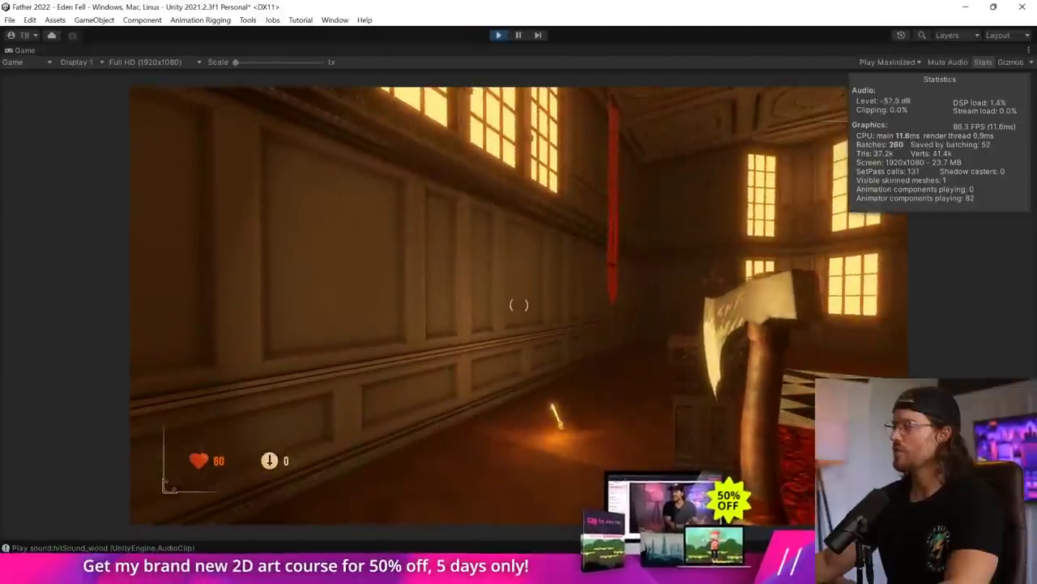
# - Pause the playtest beside the glowing key and switch to the Scene view
pyautogui.hotkey('ctrl', 'shift', 'p')
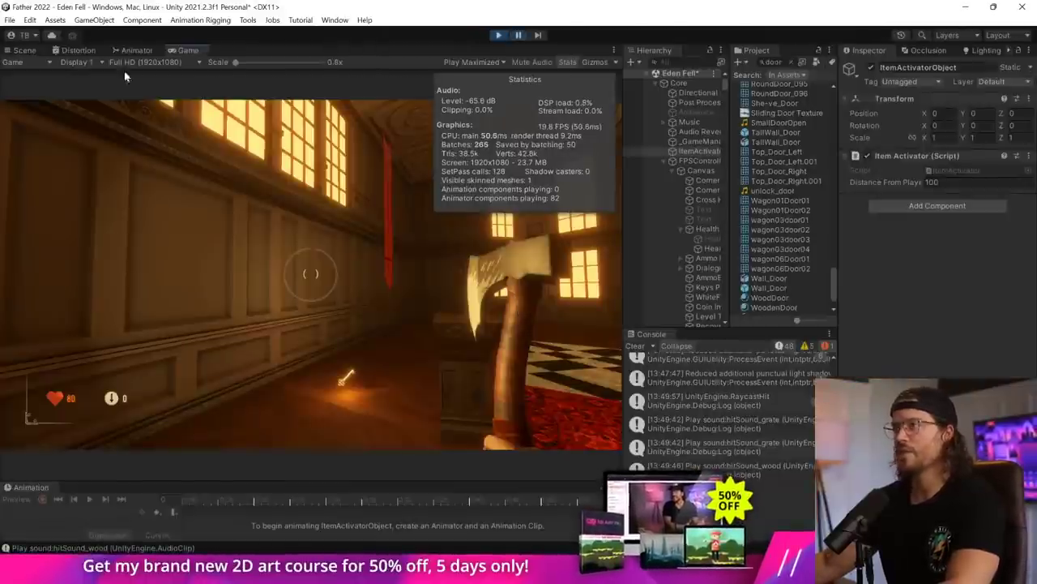
pyautogui.click(25, 50)
pyautogui.moveTo(180, 146); pyautogui.dragTo(364, 140, button='right')
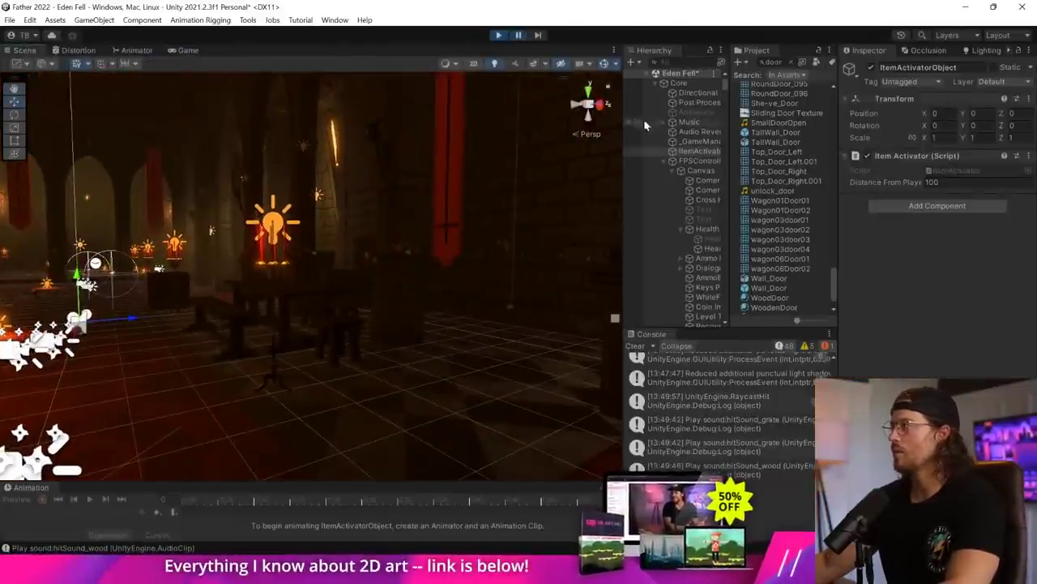
# - Find the player's Controller object in the Hierarchy, frame it in the Scene view and inspect the surrounding hall
pyautogui.click(692, 152)
pyautogui.click(696, 162)
pyautogui.click(703, 171)
pyautogui.click(707, 181)
pyautogui.click(712, 230)
pyautogui.scroll(-1, 712, 292)
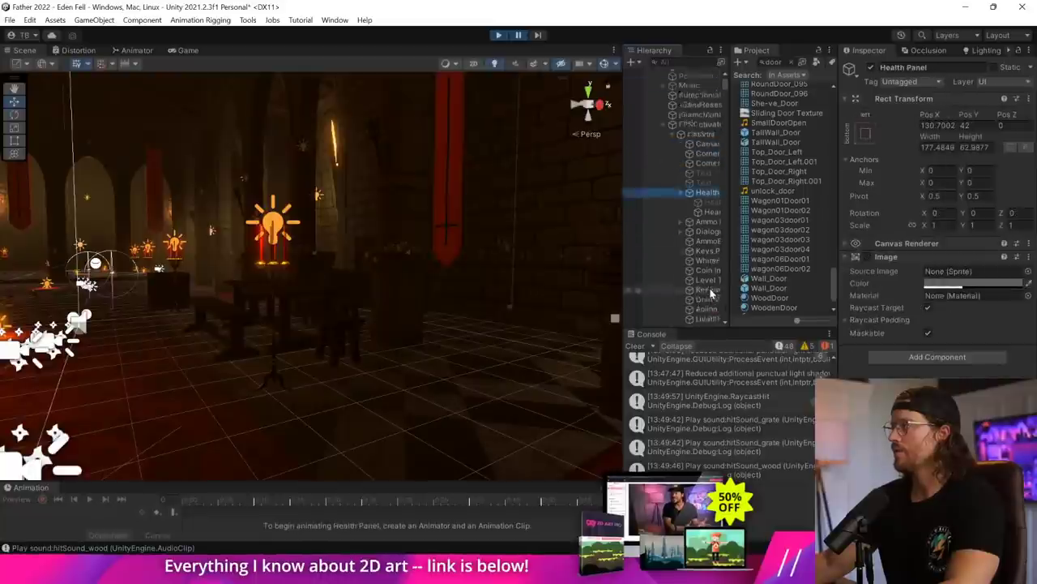
pyautogui.scroll(-10, 711, 288)
pyautogui.doubleClick(710, 105)
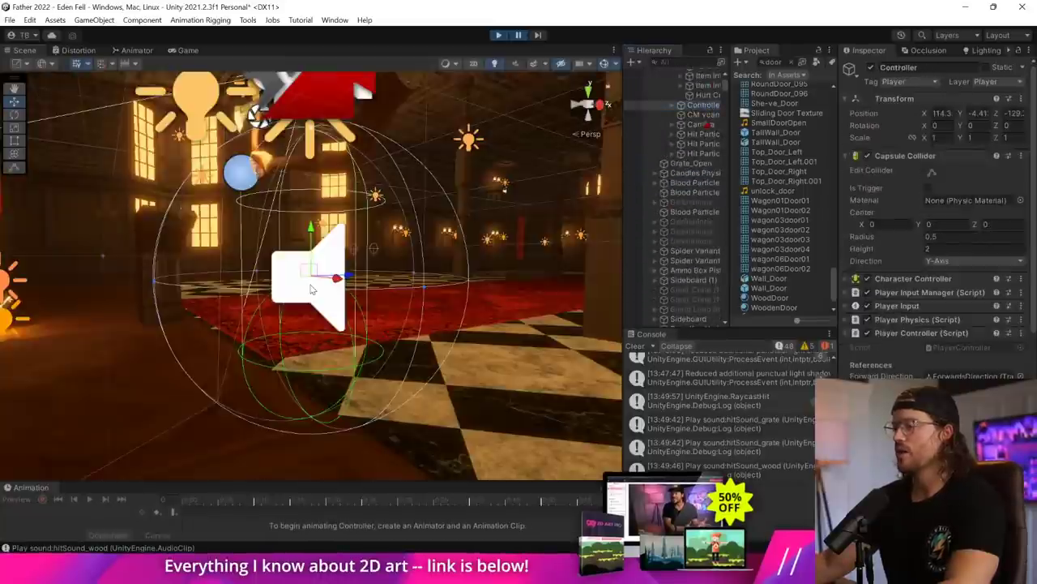
pyautogui.moveTo(323, 286); pyautogui.dragTo(148, 253, button='right')
pyautogui.press('w')
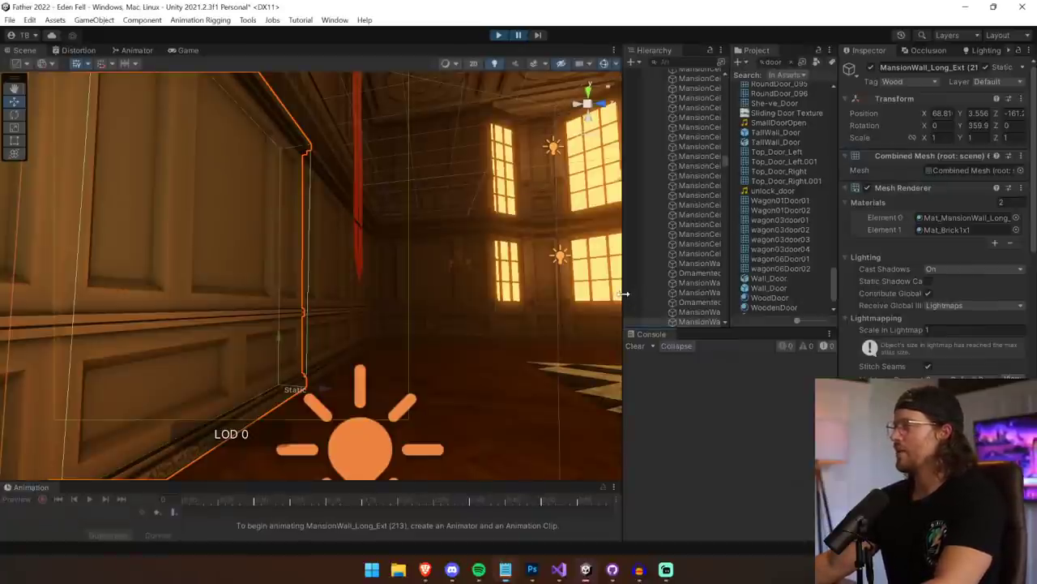
# - Widen the Hierarchy and filter the scene objects by "Paintin"
pyautogui.moveTo(623, 295); pyautogui.dragTo(483, 284)
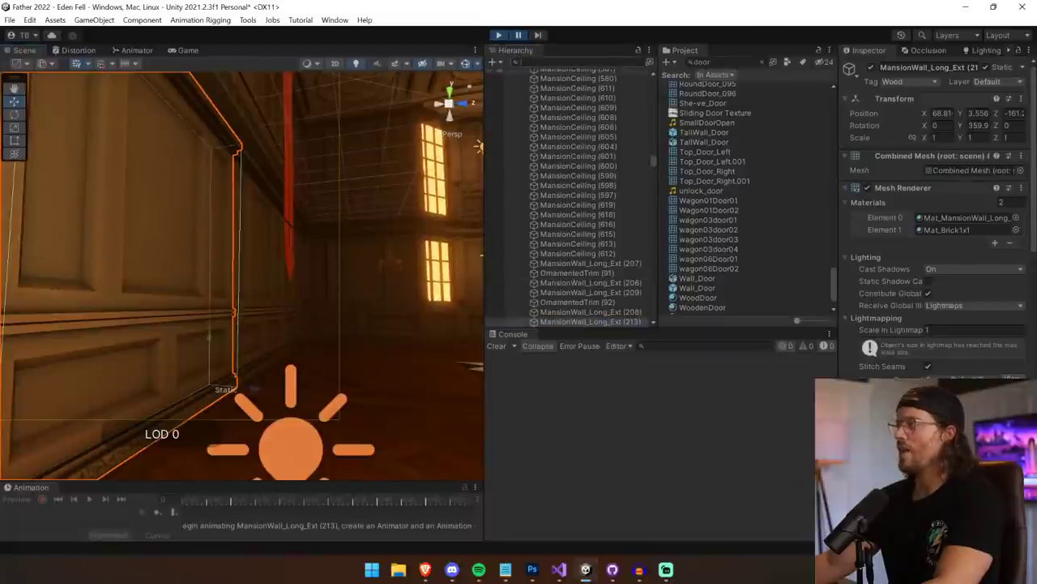
pyautogui.write('Porti')
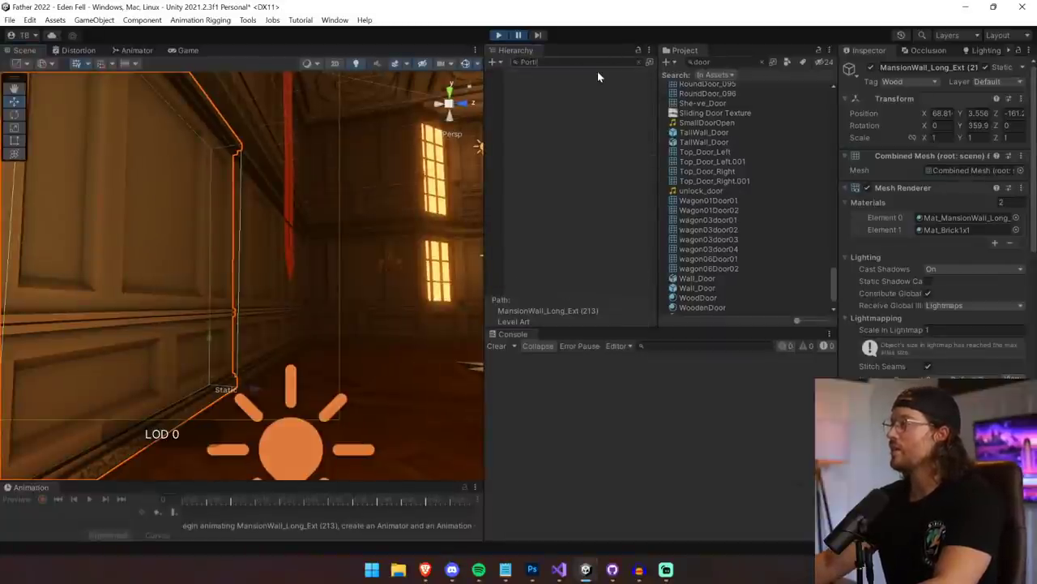
pyautogui.write('Paintin')
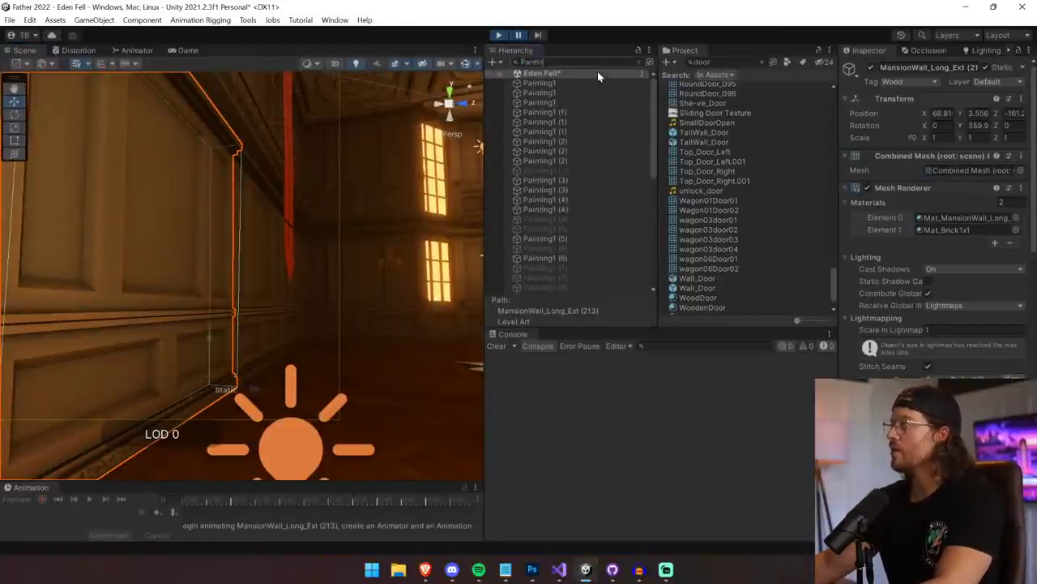
# - Select the Painting1 (2) and Painting1 (3) objects and frame them in the Scene view to examine them
pyautogui.click(579, 152)
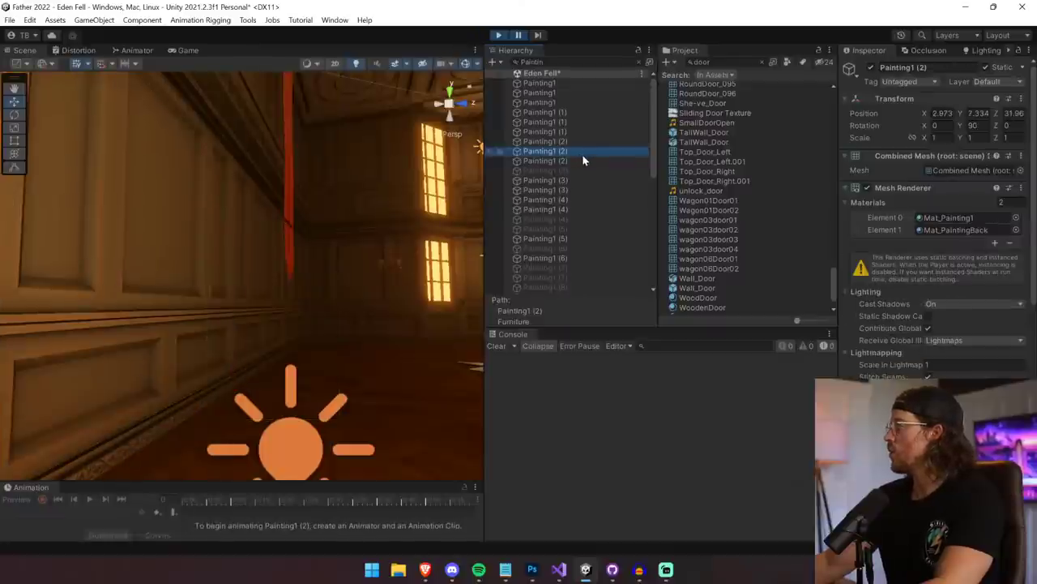
pyautogui.click(135, 50)
pyautogui.click(23, 51)
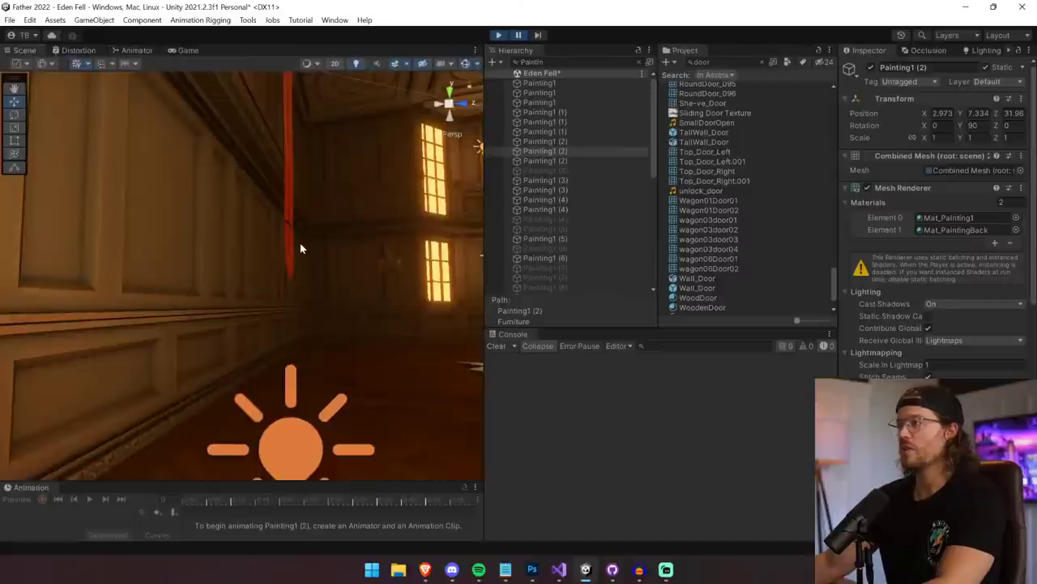
pyautogui.press('f')
pyautogui.click(551, 172)
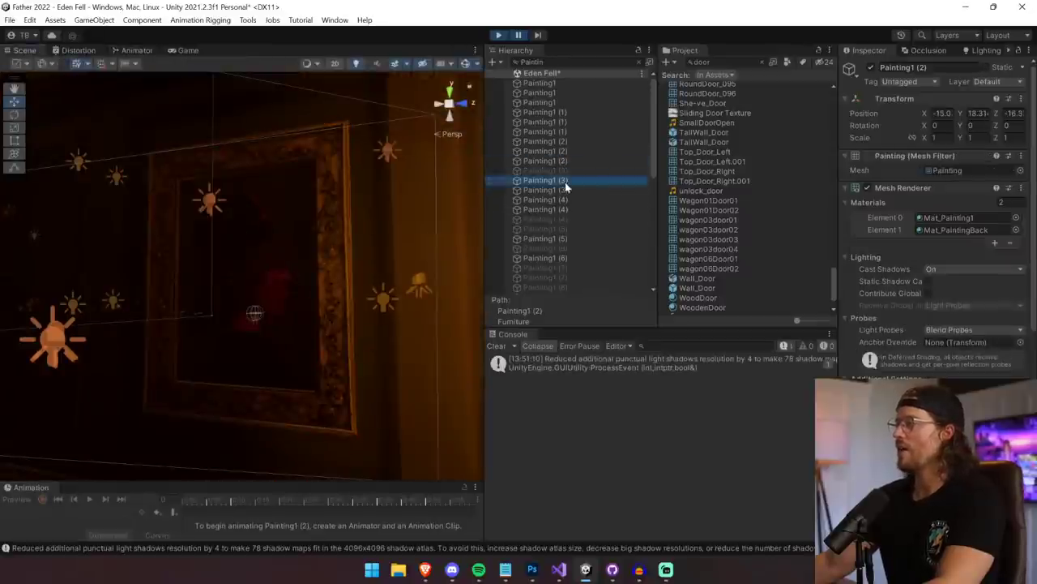
pyautogui.press('f')
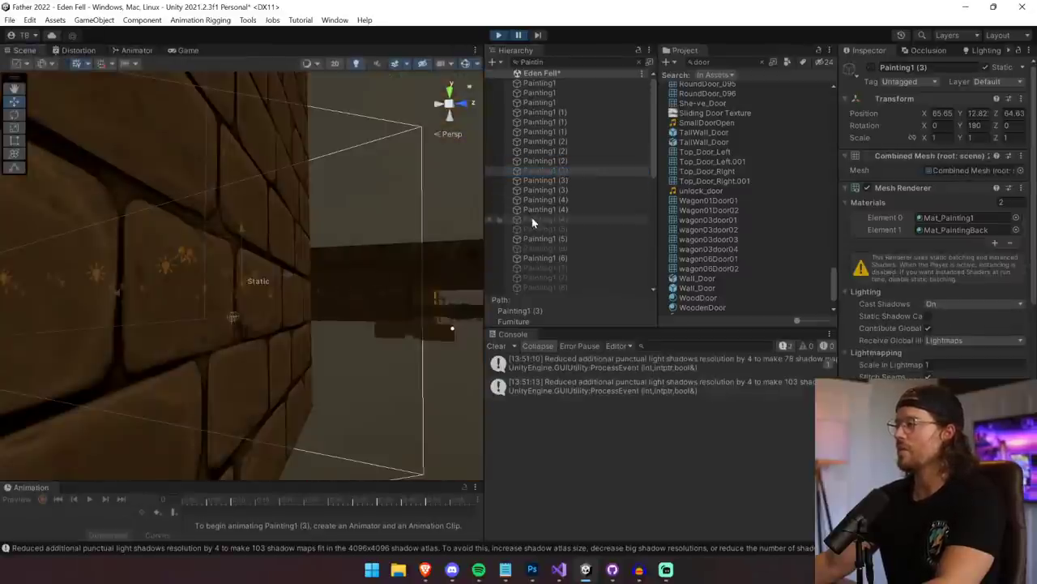
# - Select the deactivated Painting1 (4), clear the Hierarchy filter and collapse its components to examine the Disable If Far Away script
pyautogui.click(533, 220)
pyautogui.press('Escape')
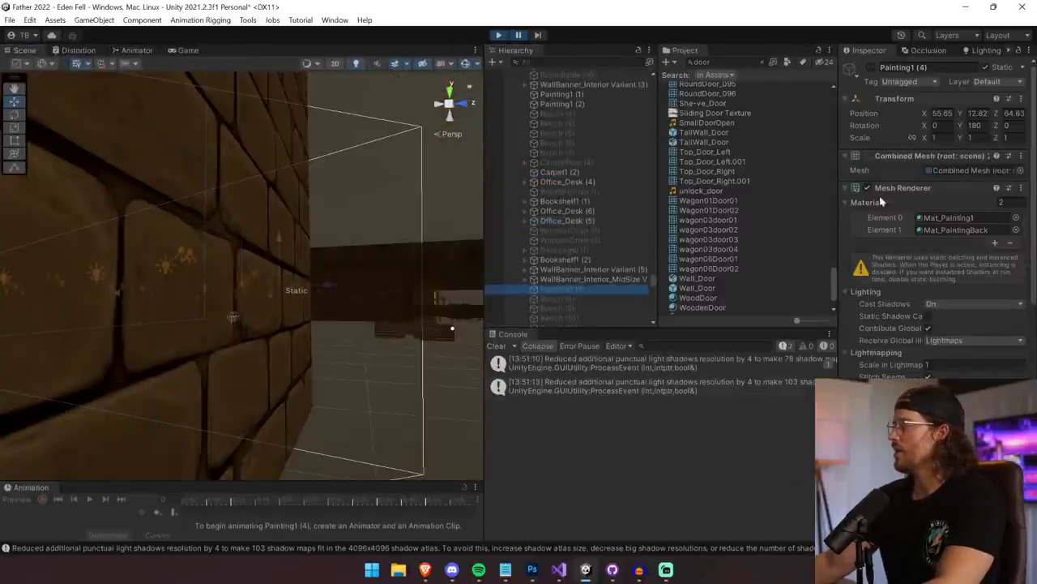
pyautogui.click(915, 188)
pyautogui.click(912, 230)
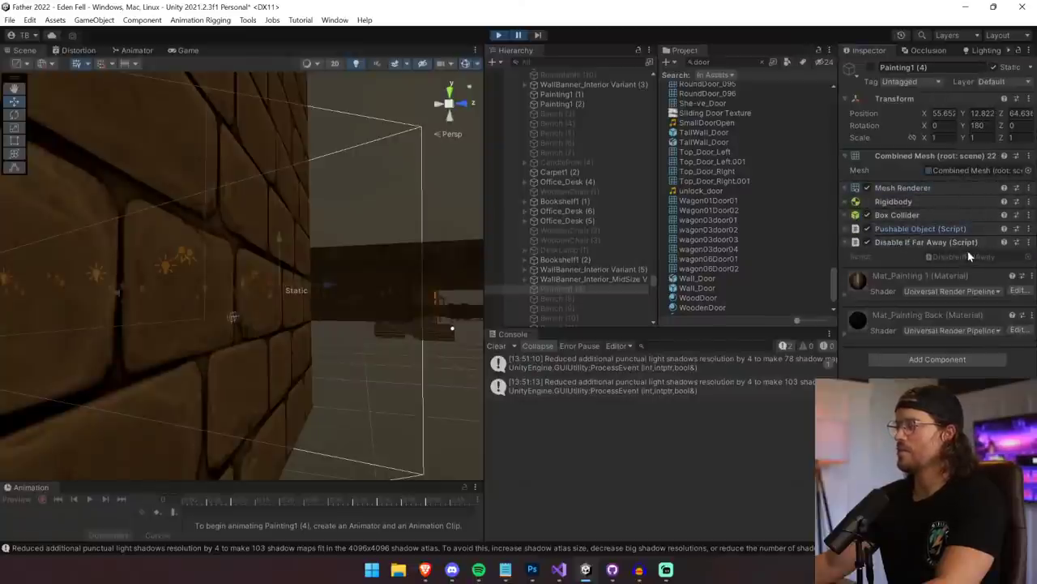
# - Resume the playtest in the Game view and look across the mansion hall to check the rendering statistics
pyautogui.click(180, 51)
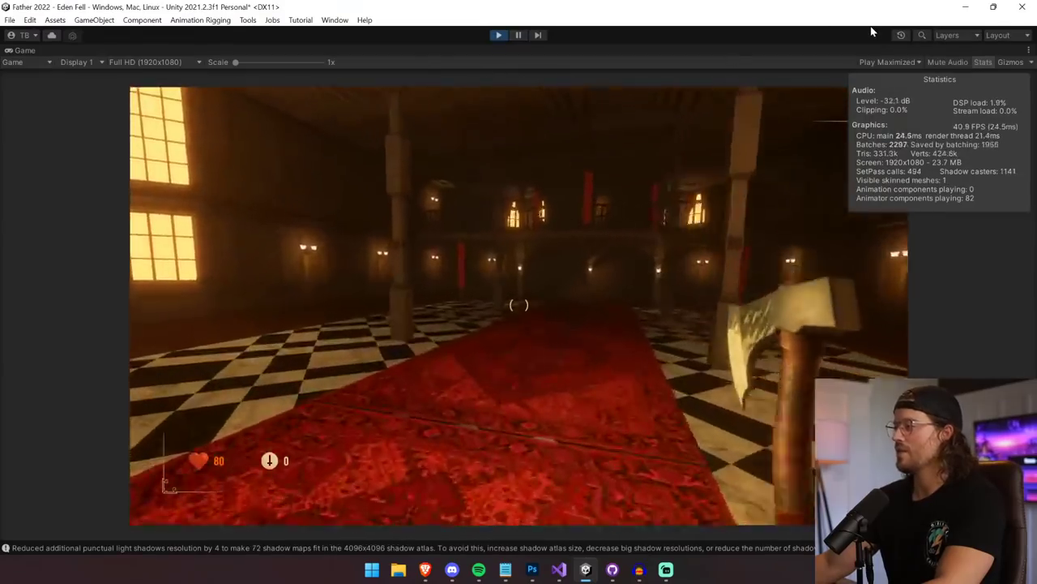
pyautogui.press('a')
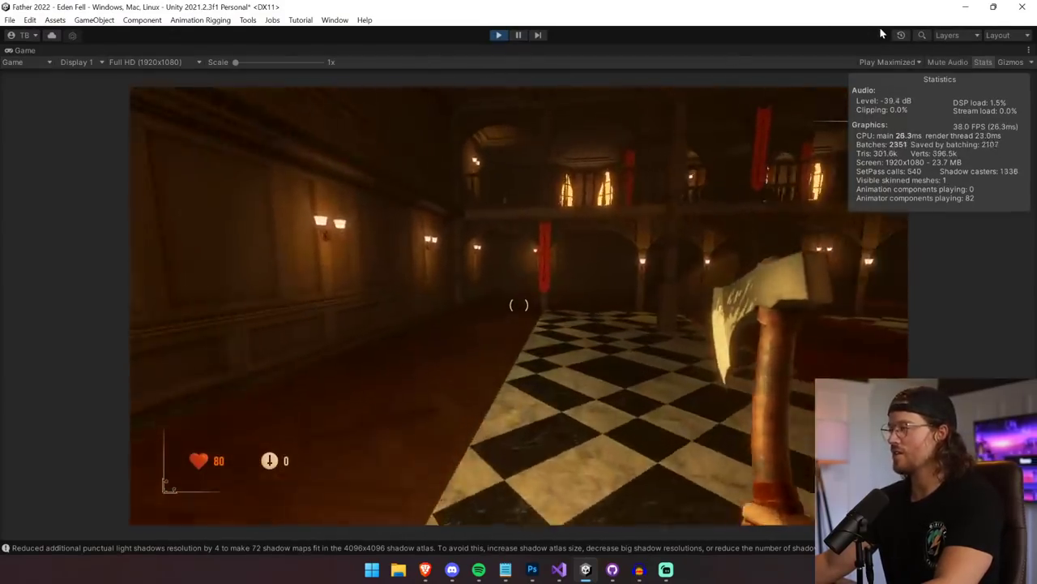
pyautogui.hotkey('alt', 'Tab')
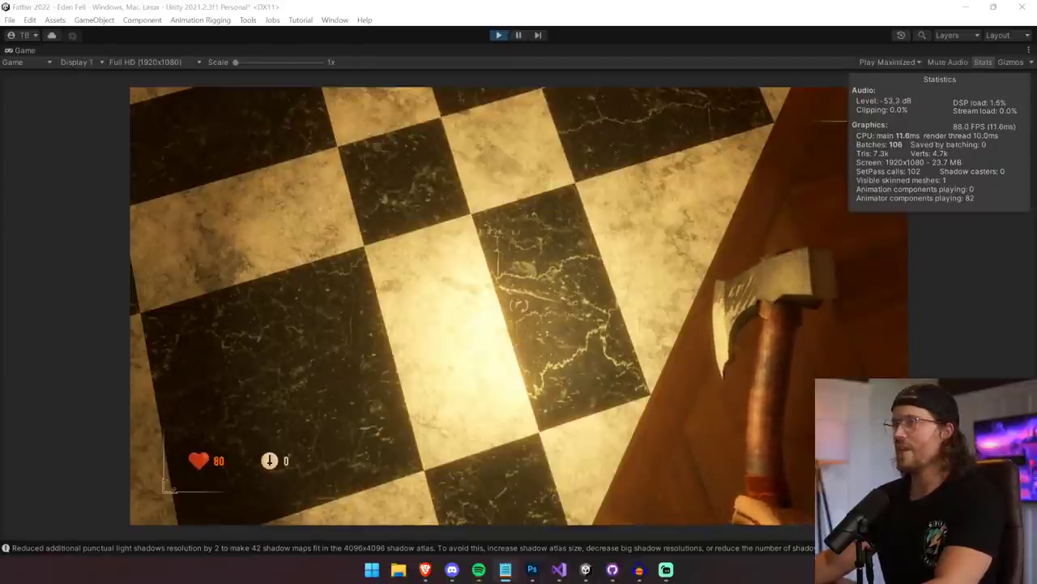
# - Pick up the glowing key beside the pedestal and cross the mansion hall to climb the wooden staircase
pyautogui.click(1003, 221)
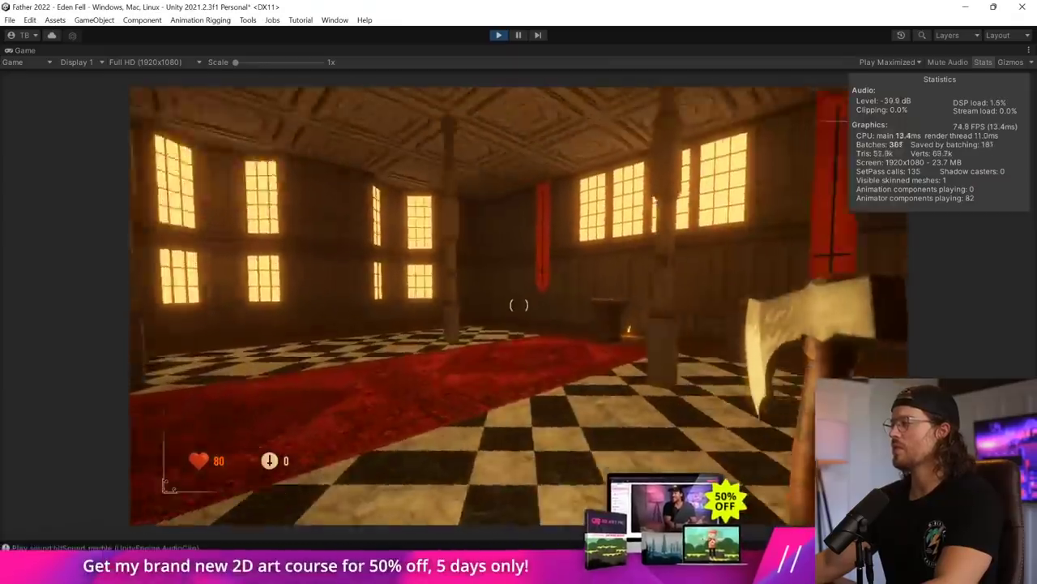
pyautogui.press('w')
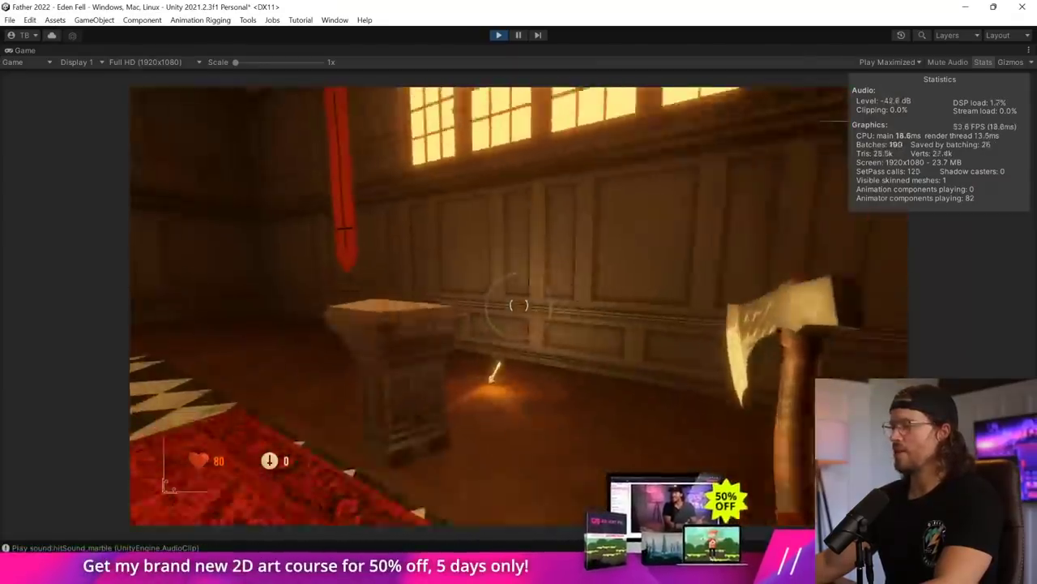
pyautogui.press('w')
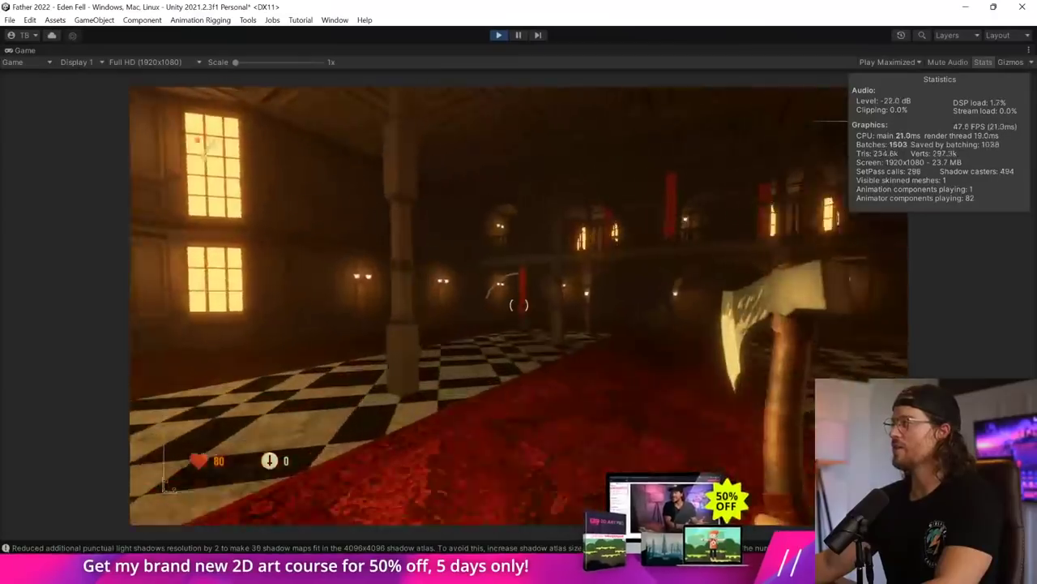
pyautogui.press('w')
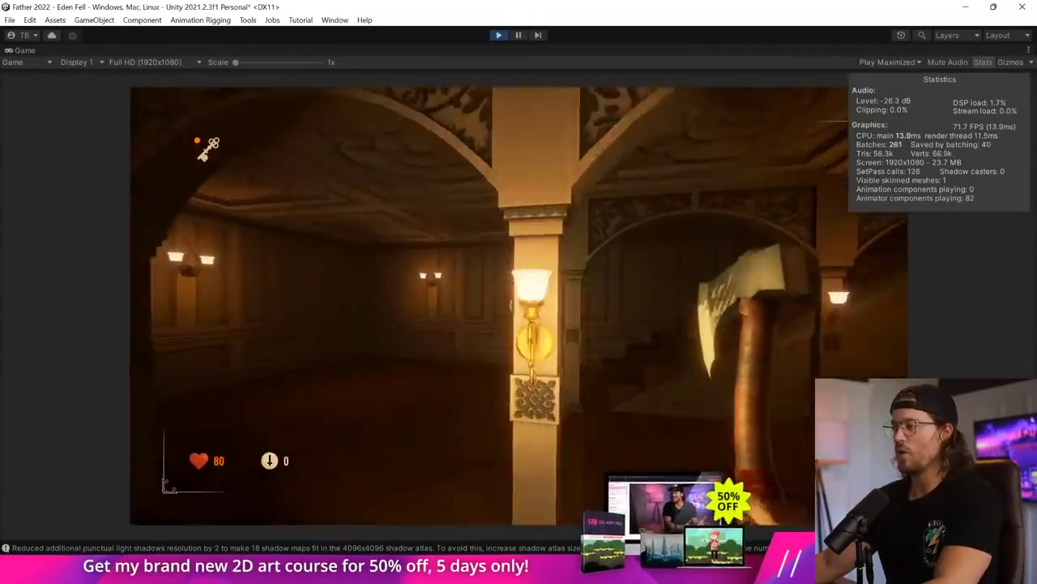
pyautogui.press('w')
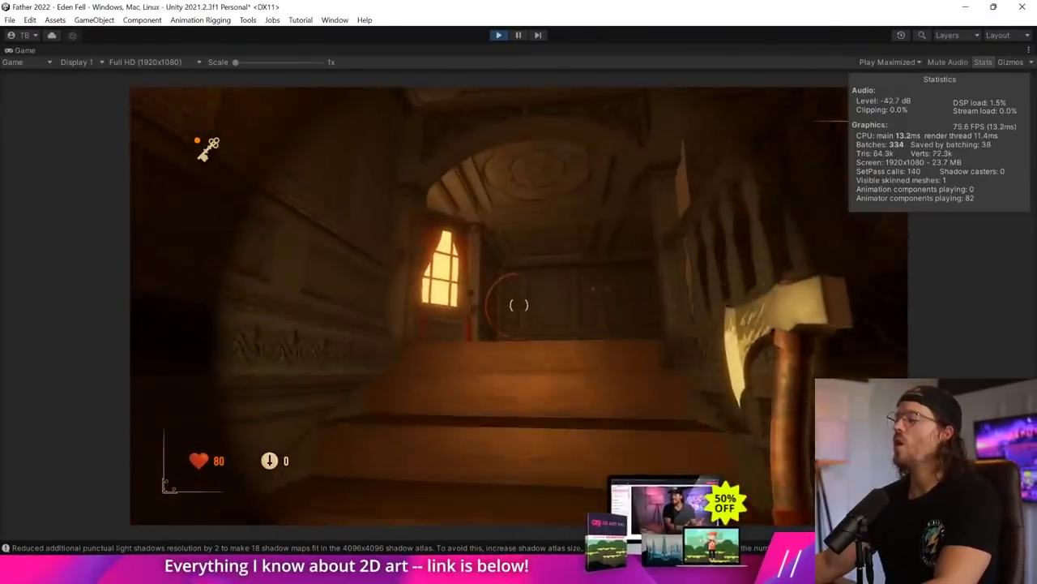
# - Climb to the upper floor, walk through to the red-carpeted hallway to check the rendering statistics, and stop the playtest
pyautogui.press('w')
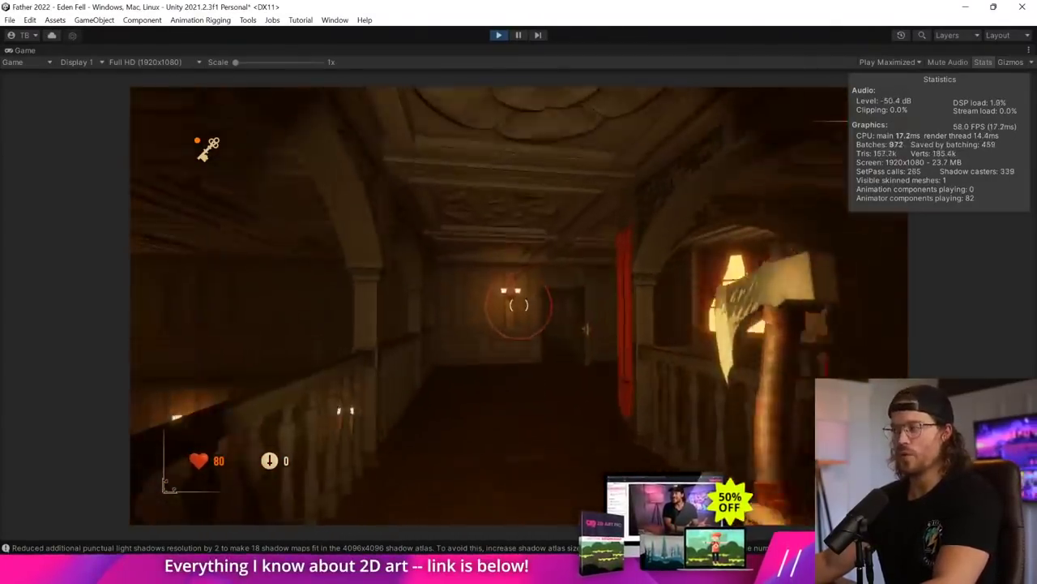
pyautogui.press('w')
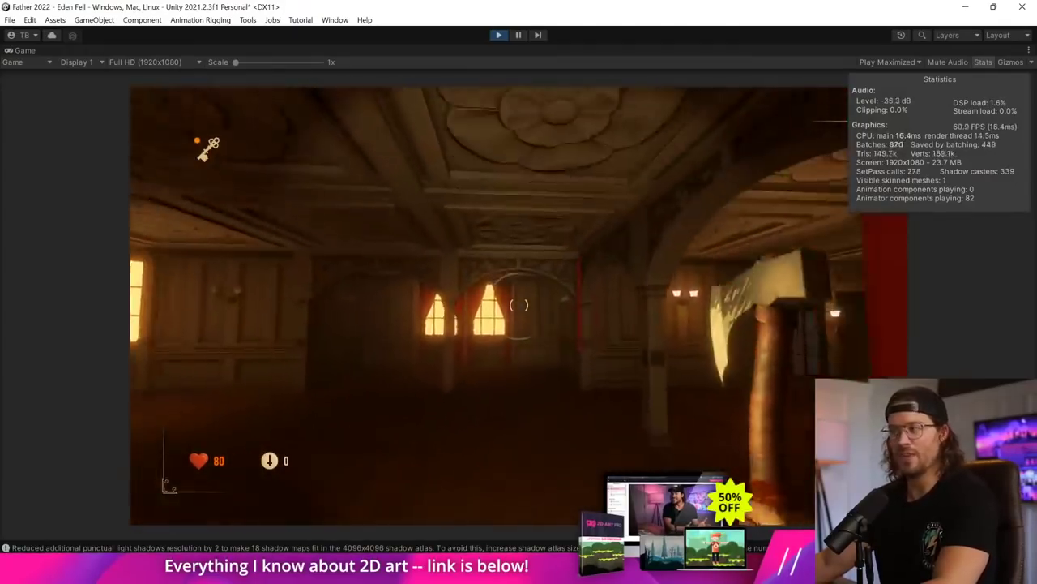
pyautogui.press('w')
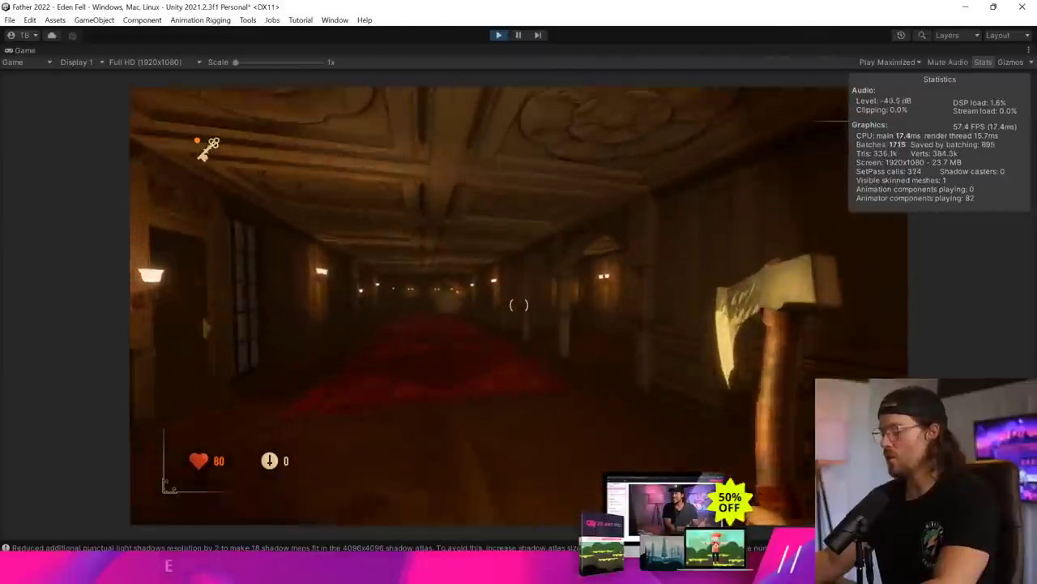
pyautogui.hotkey('ctrl', 'p')
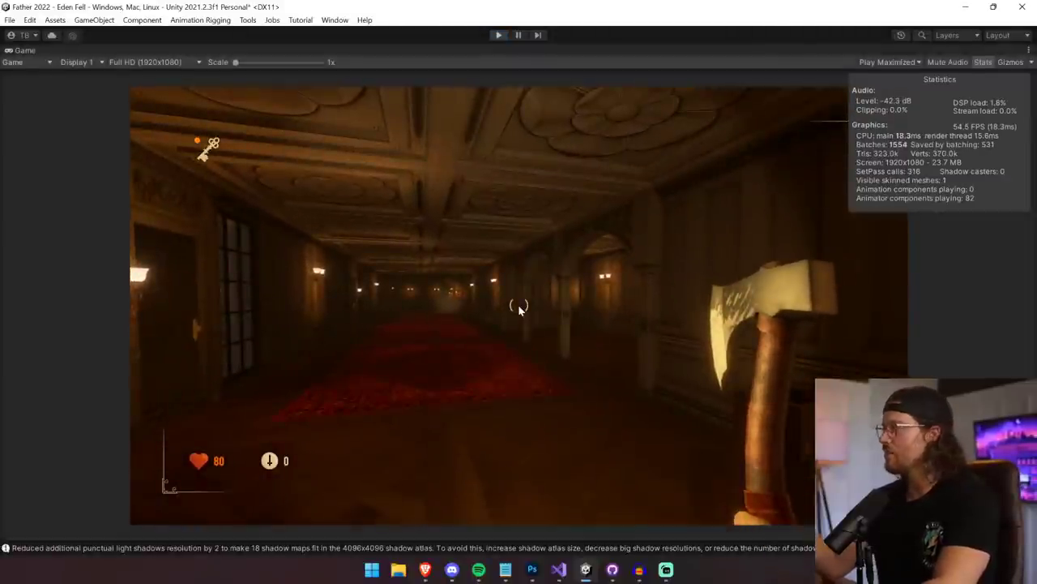
pyautogui.hotkey('ctrl', 'p')
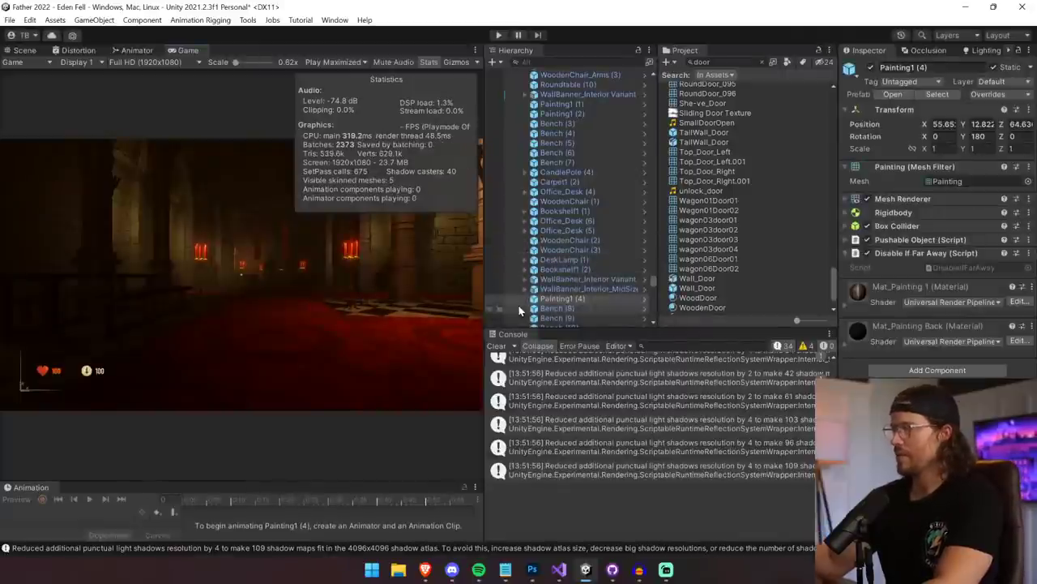
# - Clear the Console and return to the Scene view to look around the mansion interior
pyautogui.click(489, 348)
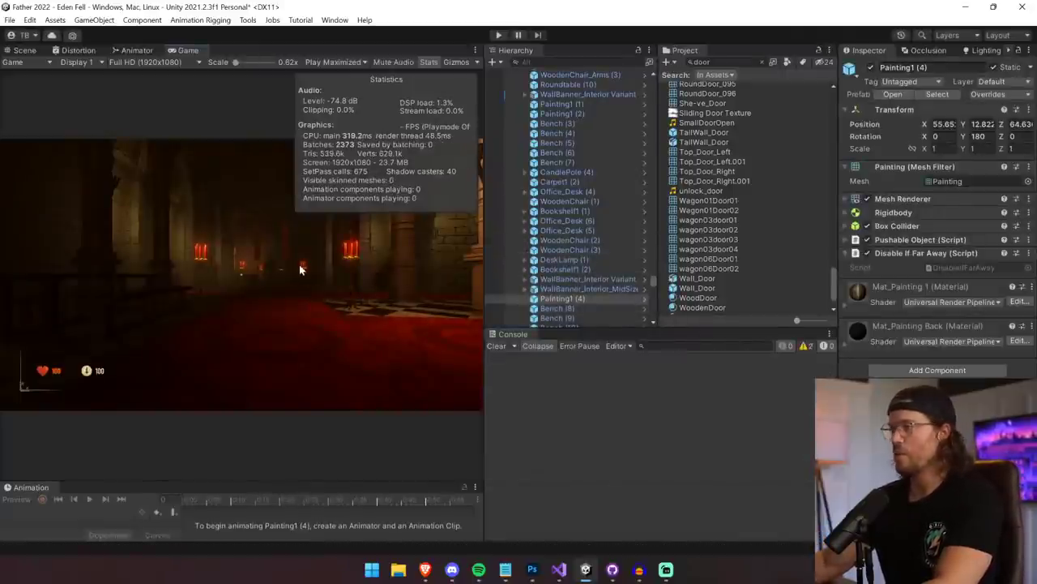
pyautogui.click(25, 50)
pyautogui.press('w')
pyautogui.moveTo(228, 255); pyautogui.dragTo(388, 308, button='right')
# - Switch to Photoshop and examine the closet, classroom and trapped student room on the second floor of the Eden Fell Hall level map
pyautogui.click(533, 570)
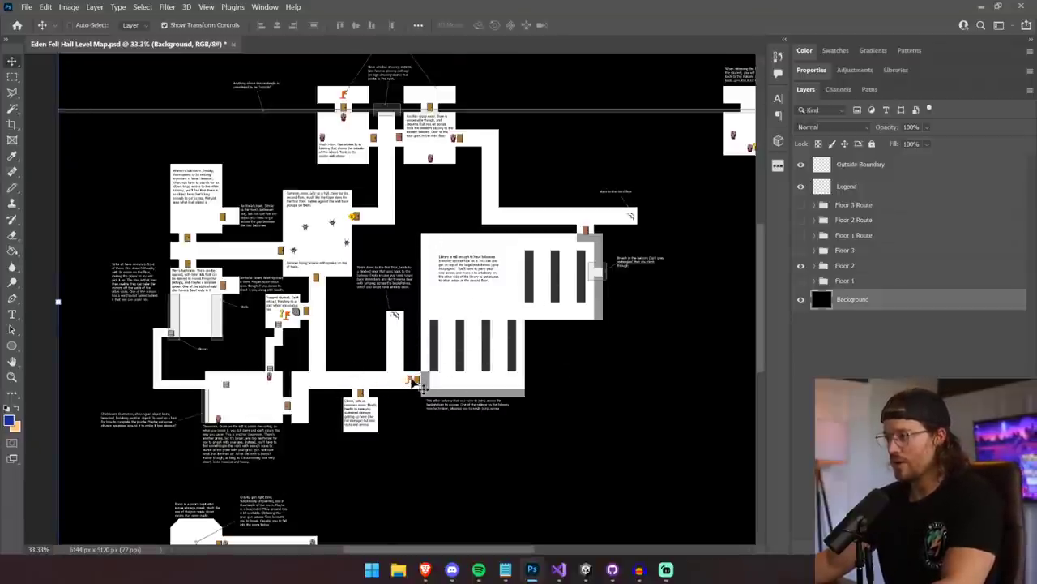
pyautogui.press('z')
pyautogui.moveTo(364, 415); pyautogui.dragTo(389, 436)
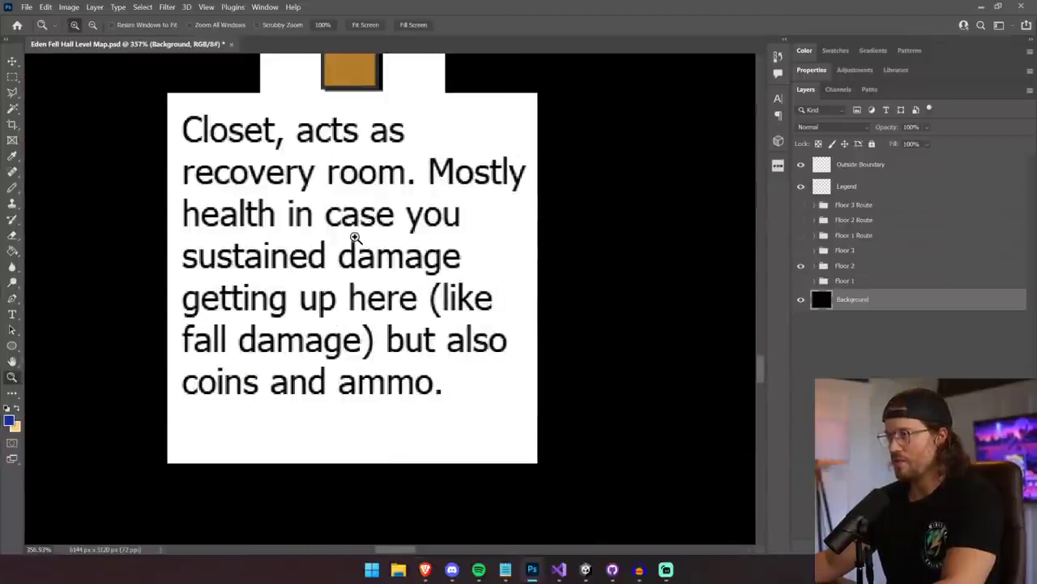
pyautogui.hotkey('ctrl', '1')
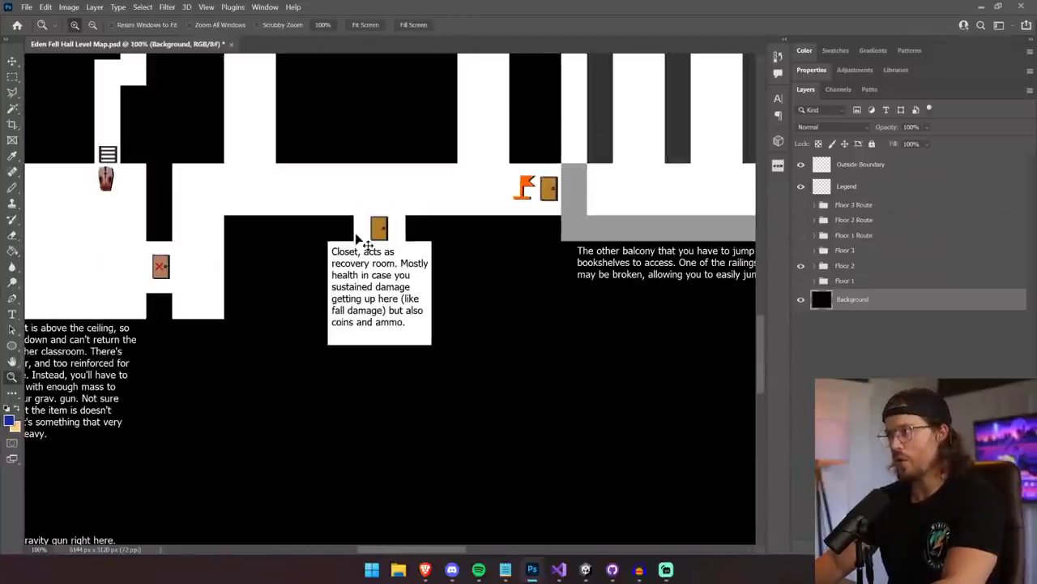
pyautogui.moveTo(433, 245); pyautogui.dragTo(555, 283)
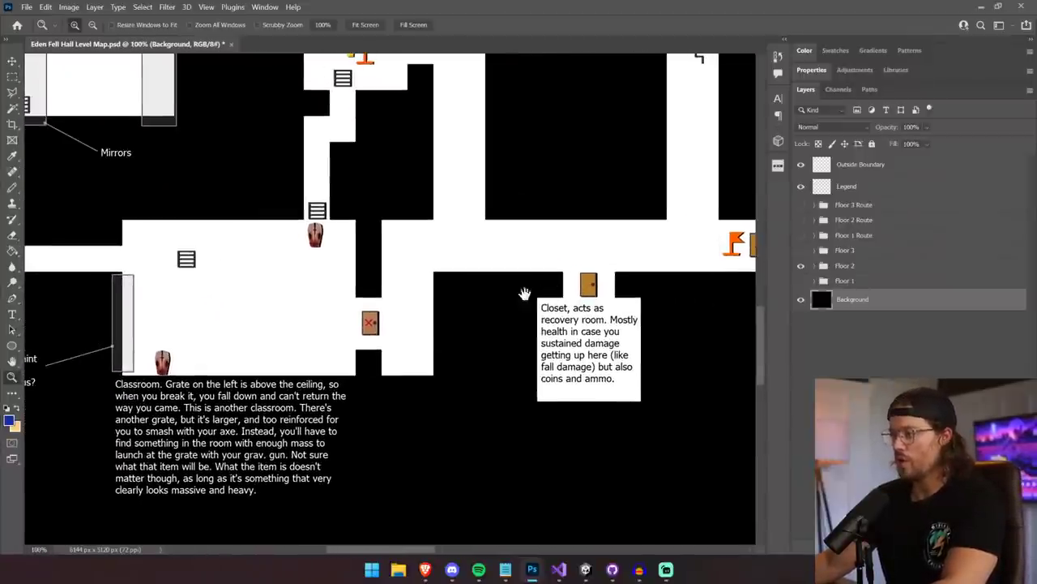
pyautogui.scroll(3, 346, 229)
pyautogui.hscroll(1, 326, 322)
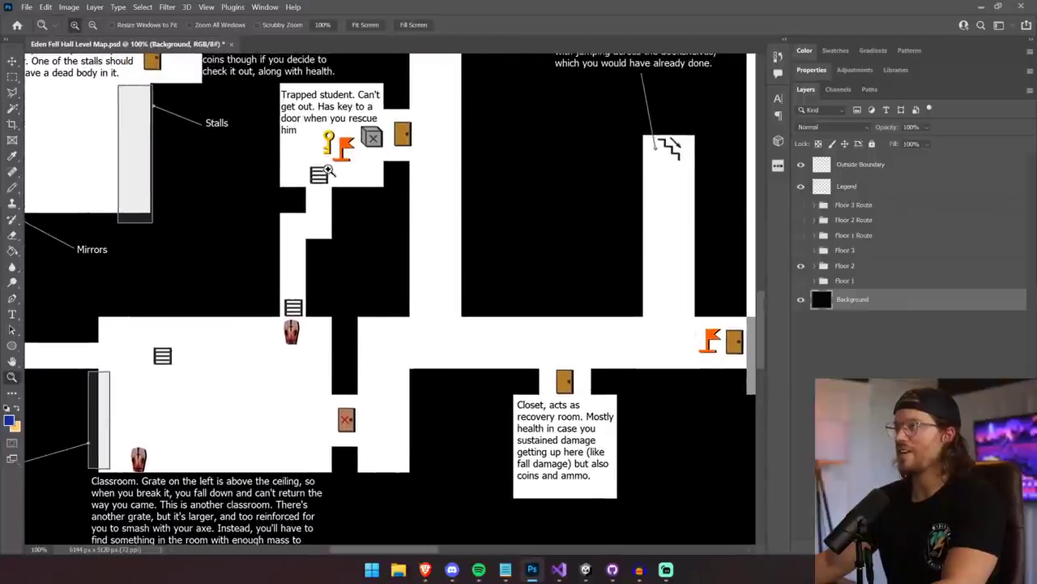
pyautogui.moveTo(328, 135); pyautogui.dragTo(328, 177)
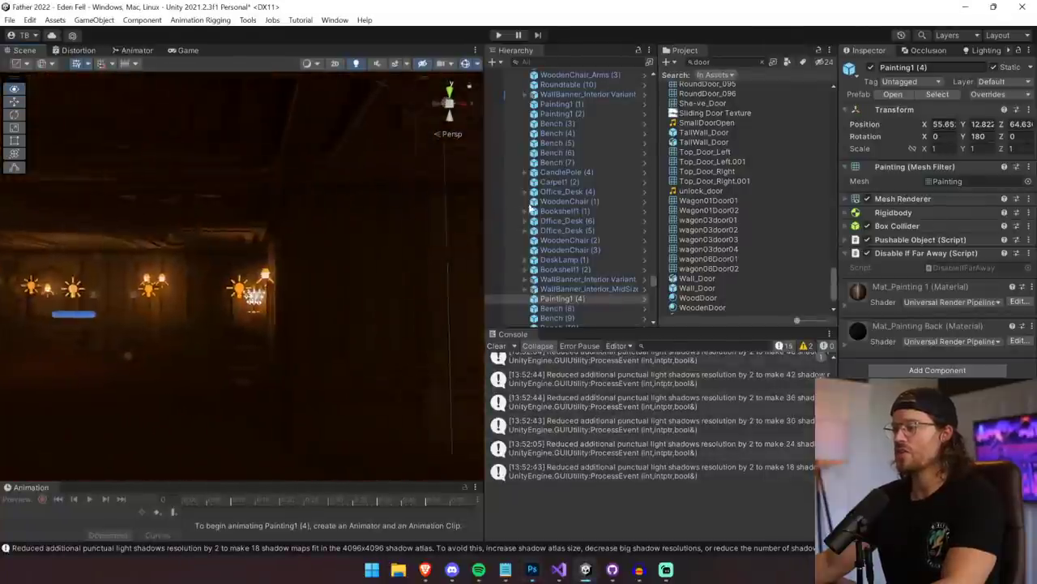
# - Switch back to Unity and select the whole Mansion_Dresser object standing beside the patterned red carpet
pyautogui.moveTo(531, 208); pyautogui.dragTo(243, 248, button='right')
pyautogui.click(334, 241)
pyautogui.click(334, 241)
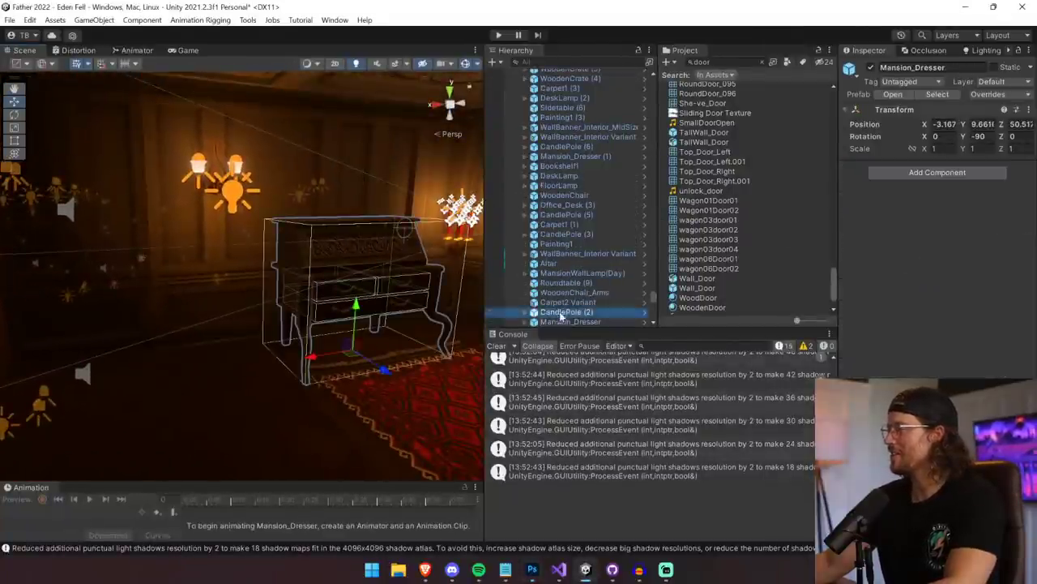
pyautogui.click(567, 322)
# - Turn off scene lighting and place a new Mansion_Dresser from its prefab in the room with the wooden crates, near the door
pyautogui.moveTo(307, 296); pyautogui.dragTo(108, 254, button='right')
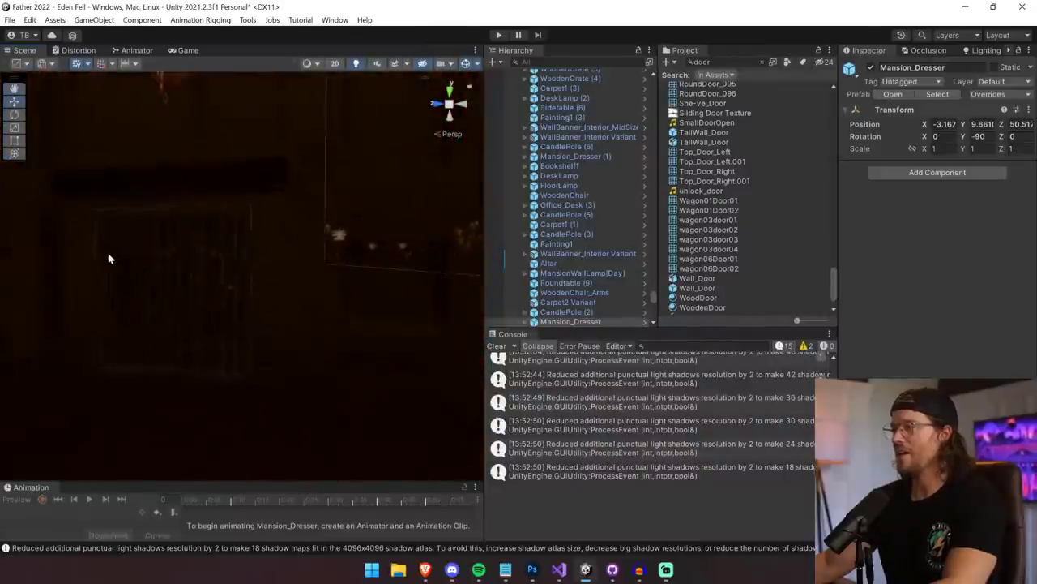
pyautogui.click(358, 64)
pyautogui.moveTo(276, 275); pyautogui.dragTo(479, 302, button='right')
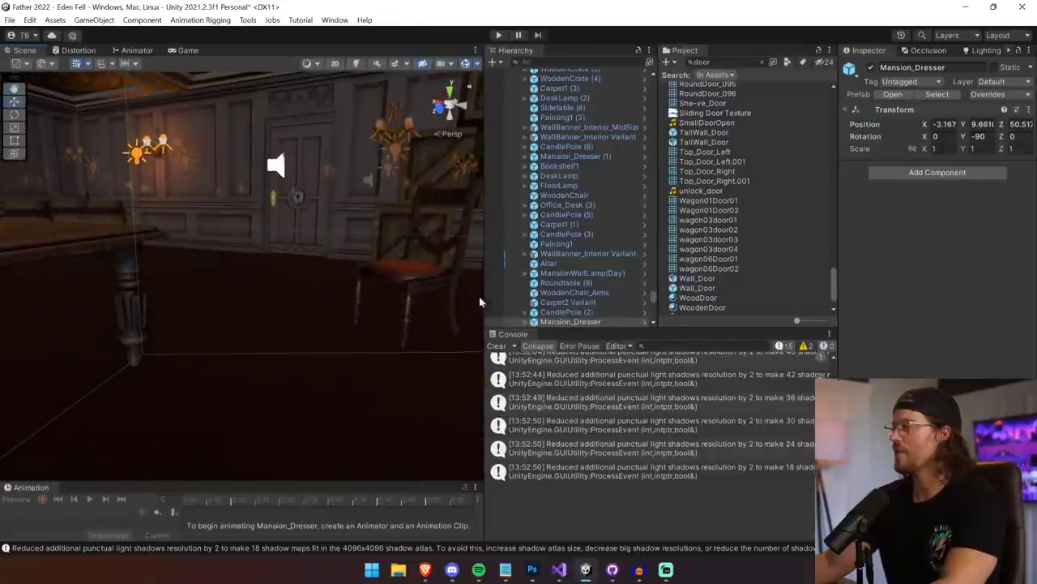
pyautogui.click(937, 94)
pyautogui.moveTo(751, 93); pyautogui.dragTo(266, 271)
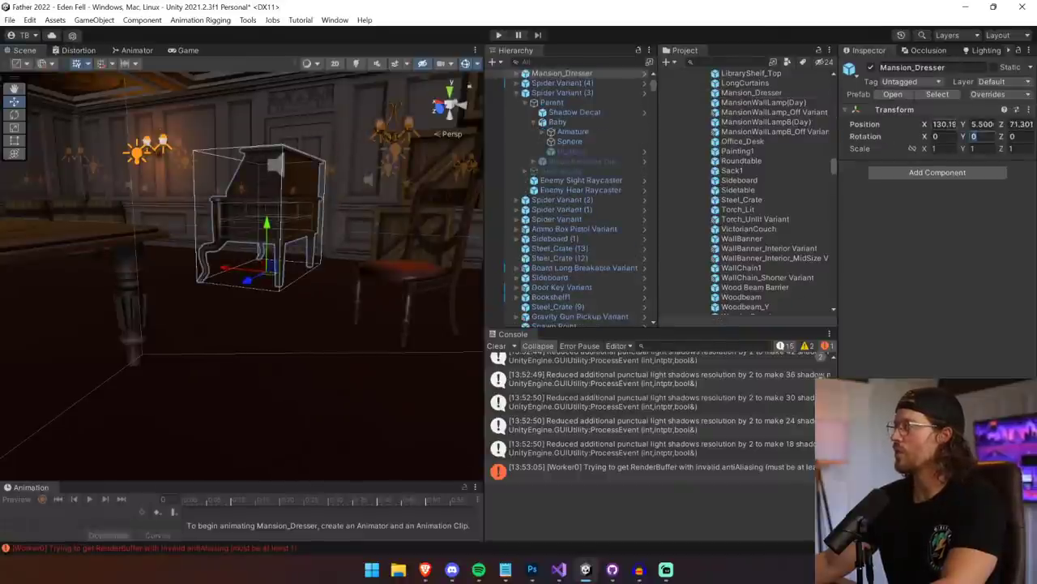
# - Set the new dresser's Y rotation to -90 and move it in front of the door, to about Z 69.88
pyautogui.moveTo(964, 136); pyautogui.dragTo(850, 125)
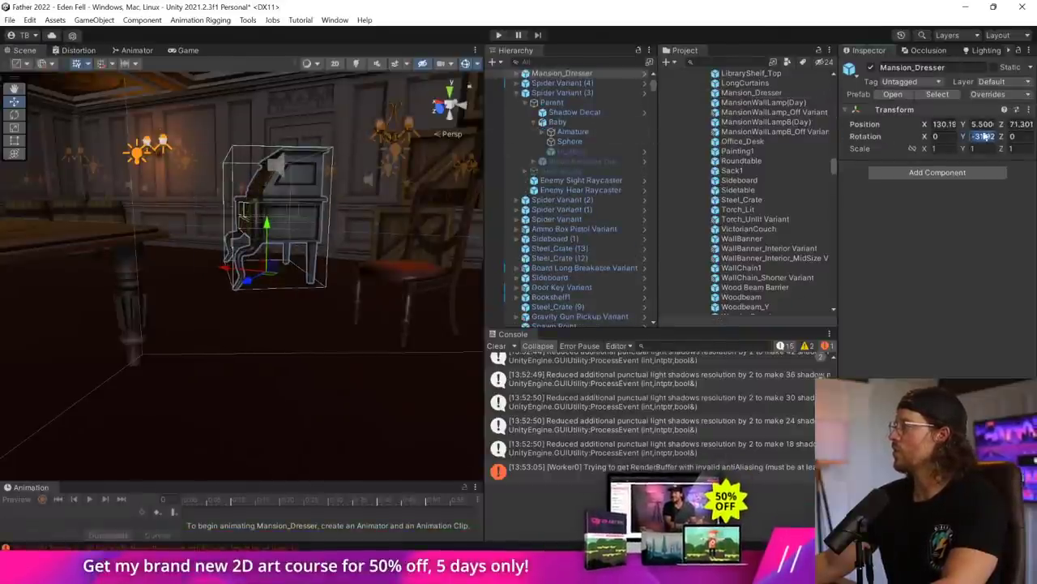
pyautogui.write('-90')
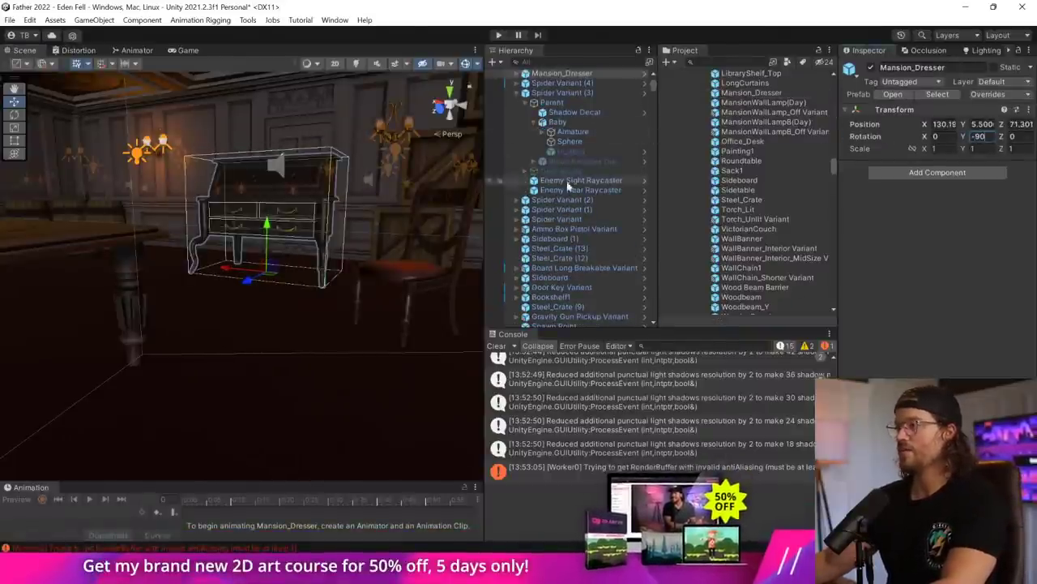
pyautogui.keyDown('alt'); pyautogui.moveTo(275, 203); pyautogui.dragTo(270, 352); pyautogui.keyUp('alt')
pyautogui.scroll(5, 259, 363)
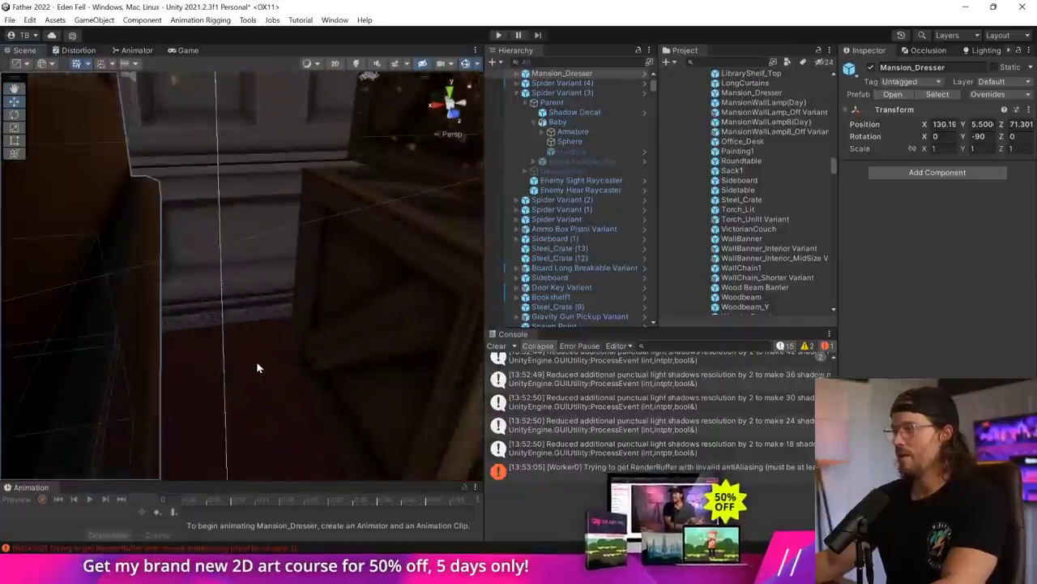
pyautogui.moveTo(257, 365); pyautogui.dragTo(262, 339, button='right')
pyautogui.press('f')
pyautogui.scroll(2, 347, 346)
pyautogui.moveTo(360, 289); pyautogui.dragTo(320, 277)
pyautogui.moveTo(259, 284); pyautogui.dragTo(252, 283)
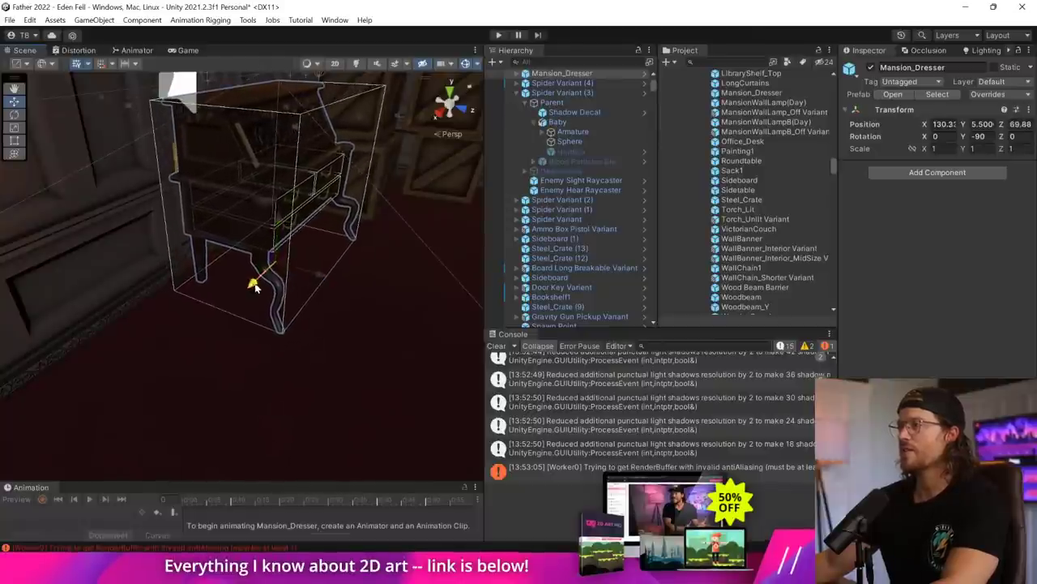
# - Select MansionDoor (21) behind the dresser and expand its Door script to examine the available Key options
pyautogui.moveTo(252, 284); pyautogui.dragTo(190, 204, button='right')
pyautogui.moveTo(357, 241); pyautogui.dragTo(196, 216, button='middle')
pyautogui.moveTo(196, 216); pyautogui.dragTo(210, 243, button='right')
pyautogui.click(182, 200)
pyautogui.moveTo(183, 201); pyautogui.dragTo(220, 225, button='middle')
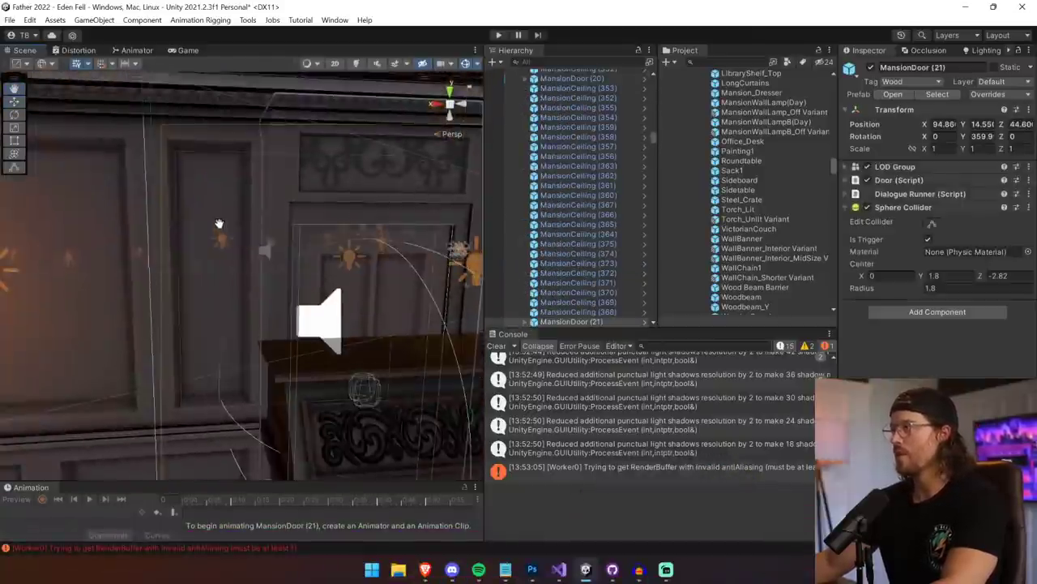
pyautogui.scroll(3, 219, 225)
pyautogui.scroll(1, 566, 260)
pyautogui.click(904, 181)
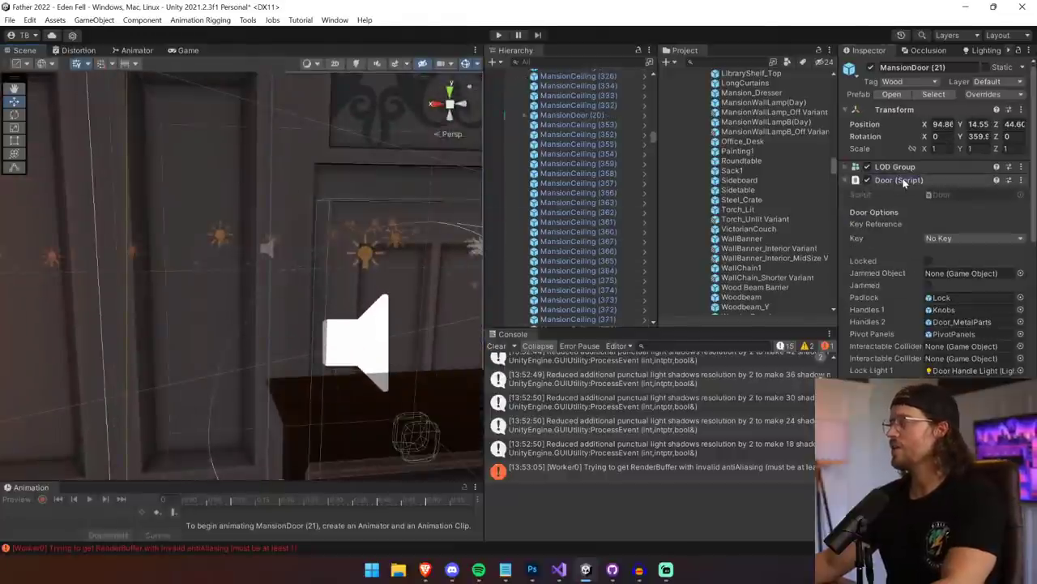
pyautogui.click(946, 241)
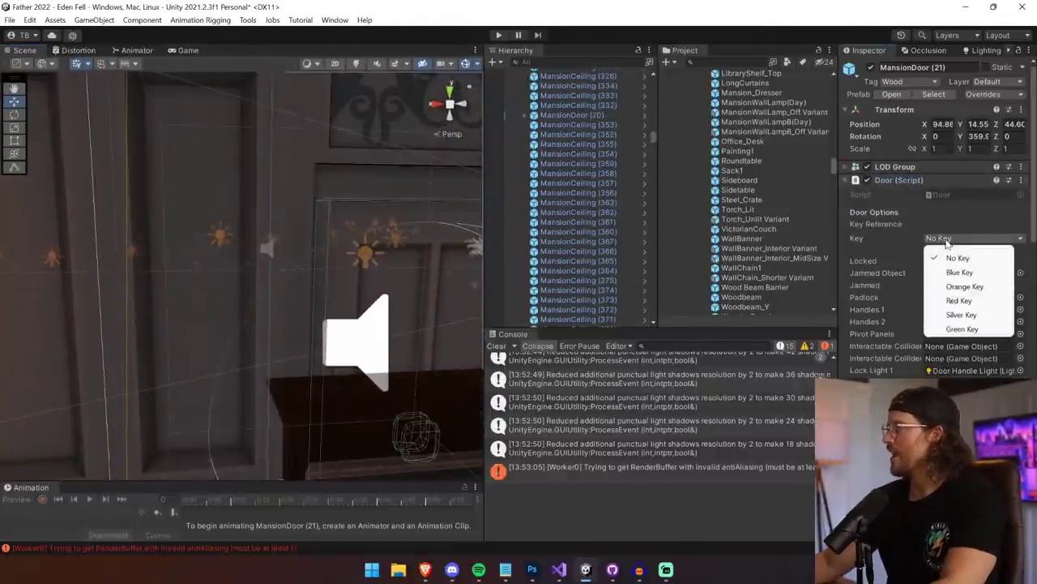
pyautogui.click(911, 239)
# - Switch to Photoshop and examine the common room's locked door and the trapped student's key on the level map
pyautogui.hotkey('alt', 'Tab')
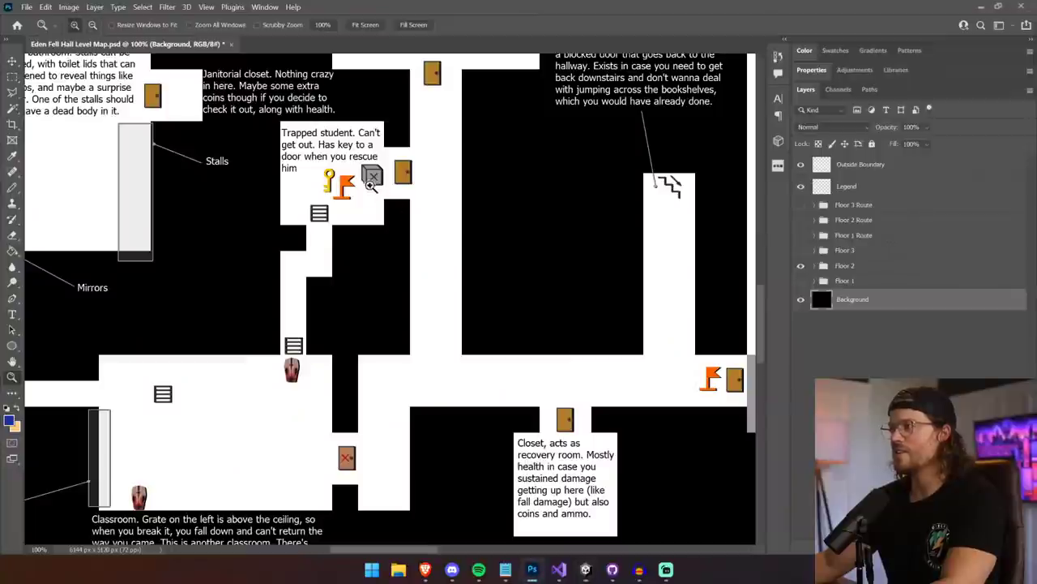
pyautogui.scroll(5, 423, 210)
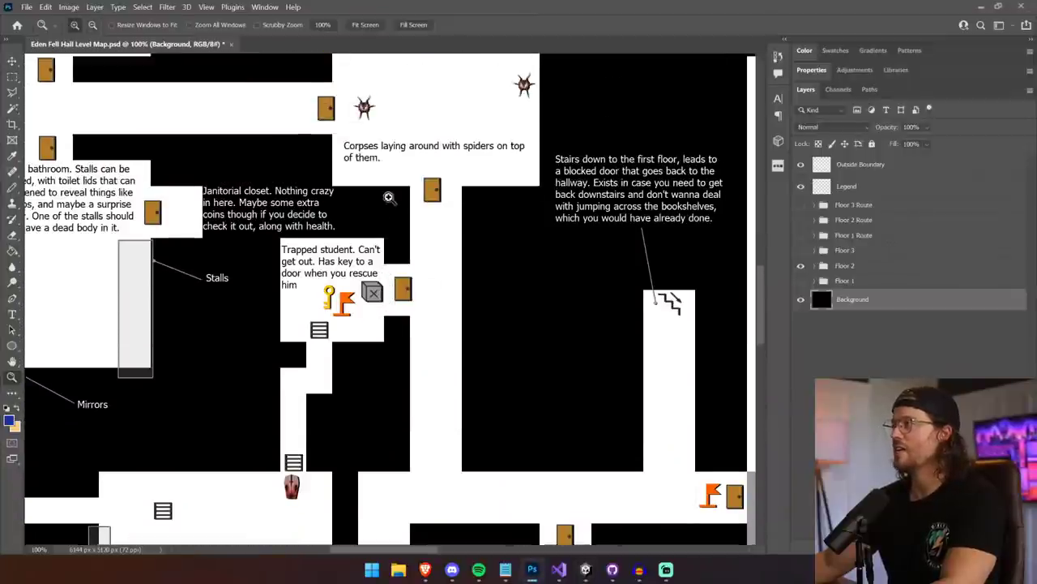
pyautogui.scroll(1, 526, 172)
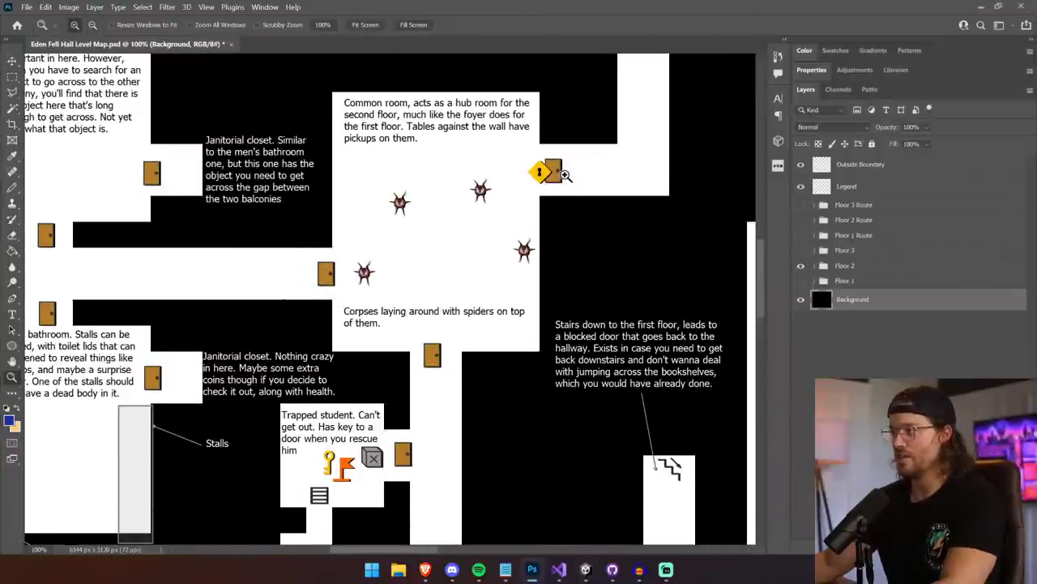
pyautogui.scroll(-1, 429, 308)
pyautogui.scroll(-1, 380, 435)
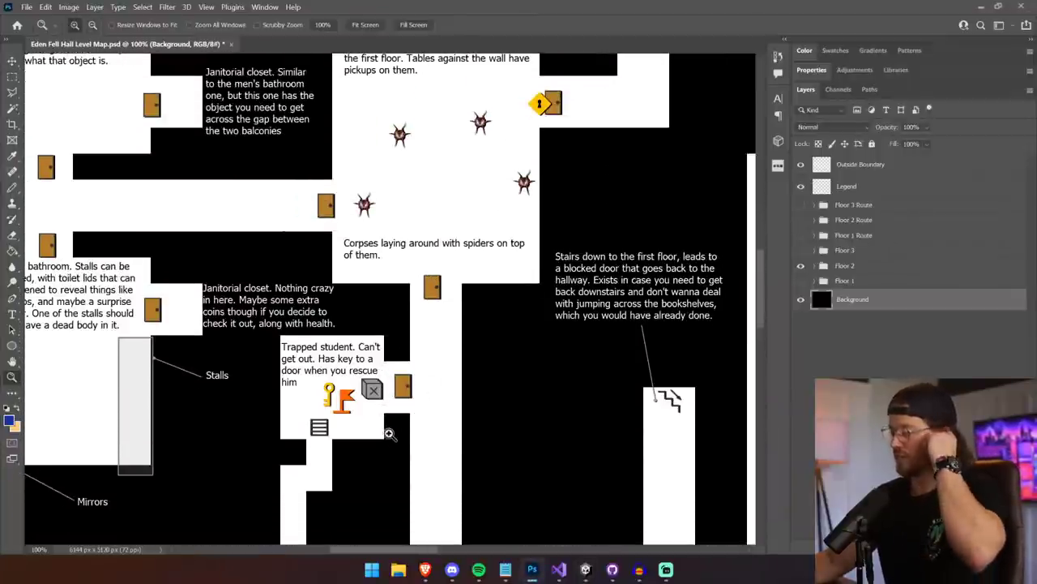
pyautogui.scroll(-2, 324, 431)
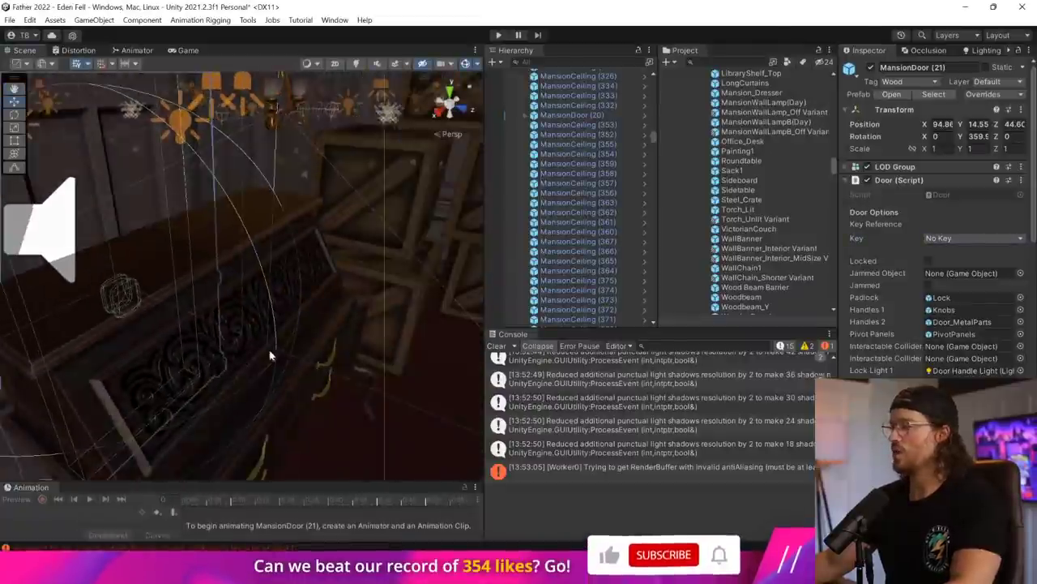
# - Switch back to Unity, select the Mansion_Dresser blocking the door and collapse the Door script settings
pyautogui.scroll(-3, 270, 355)
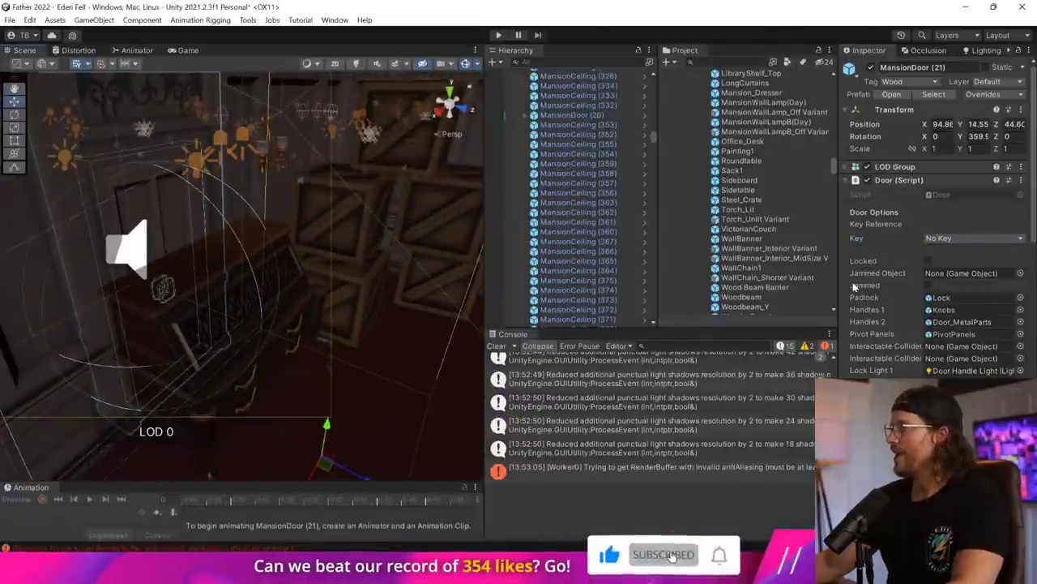
pyautogui.scroll(-3, 597, 273)
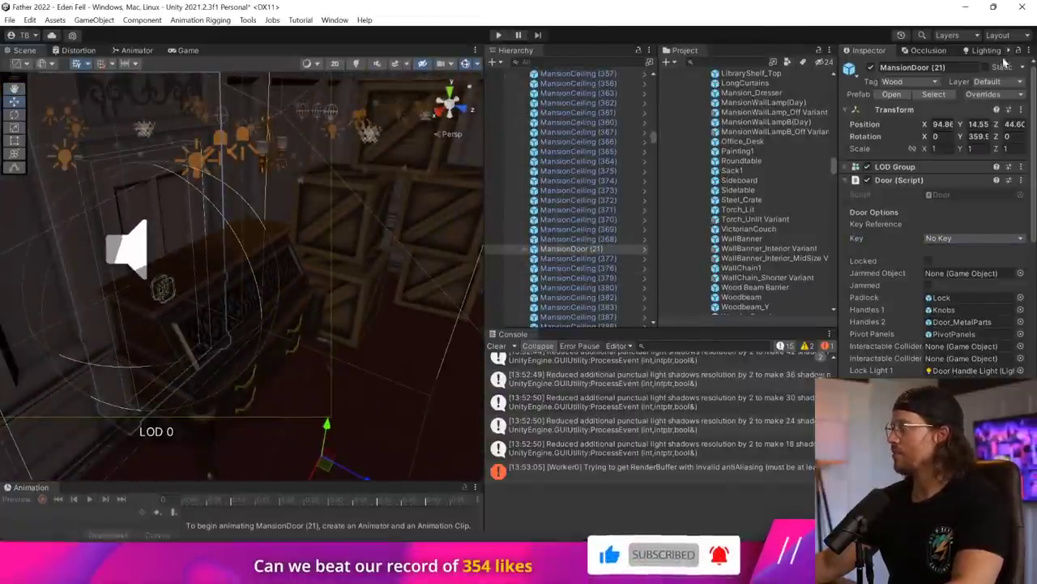
pyautogui.click(180, 309)
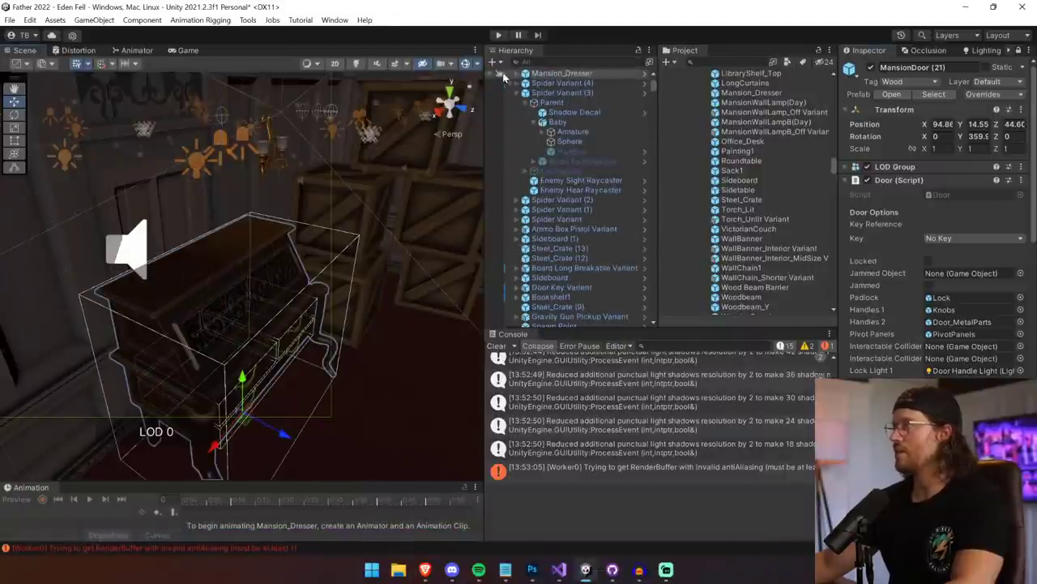
pyautogui.click(918, 180)
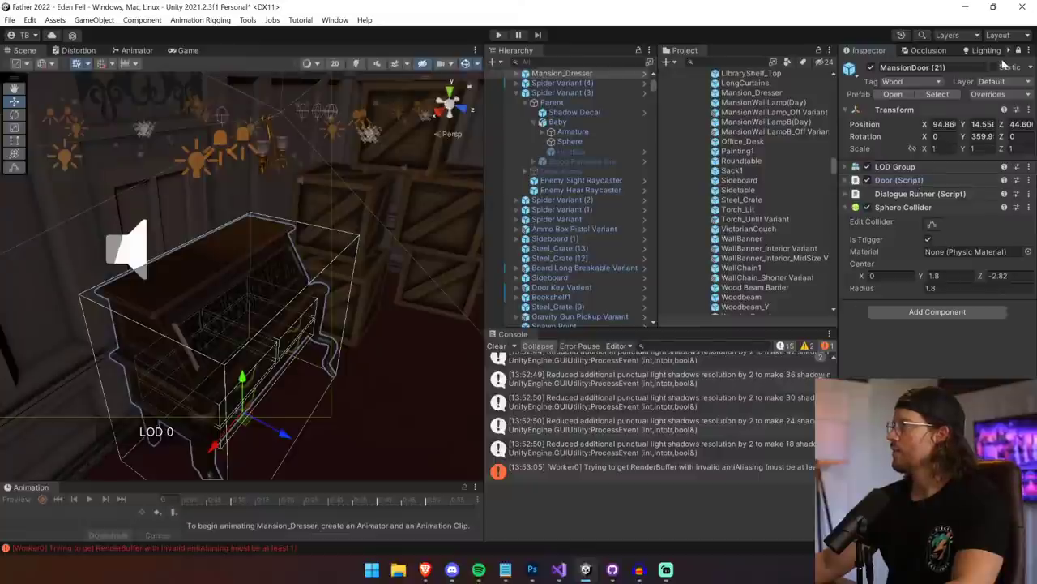
# - Unlock the Inspector and select the Dresser child inside Mansion_Dresser to examine its Disable If Far Away script
pyautogui.click(517, 75)
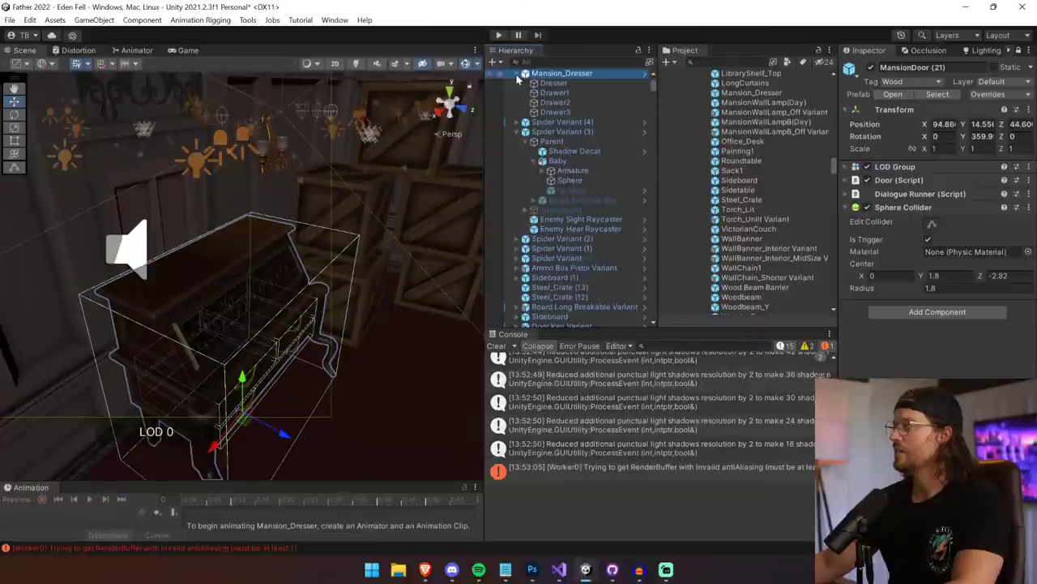
pyautogui.click(517, 74)
pyautogui.click(1020, 51)
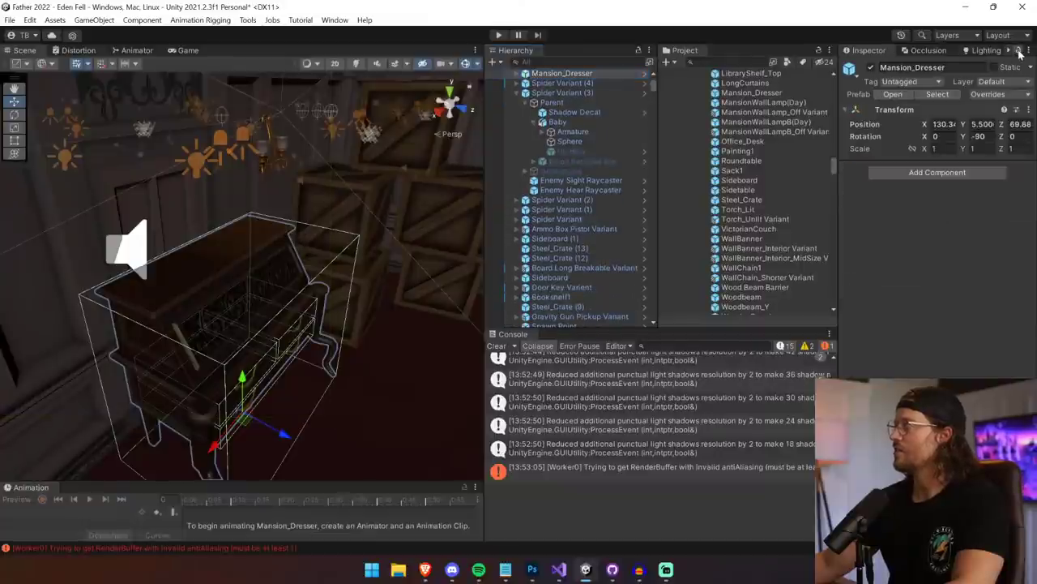
pyautogui.click(517, 74)
pyautogui.click(554, 84)
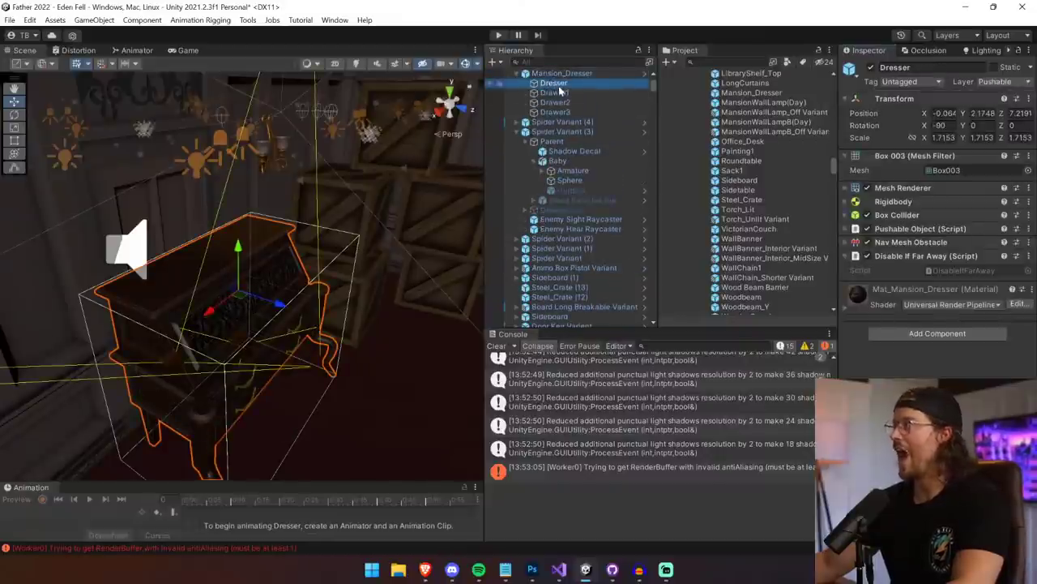
# - Select MansionDoor (21) behind the dresser and enable its Jammed option in the Door script
pyautogui.click(562, 74)
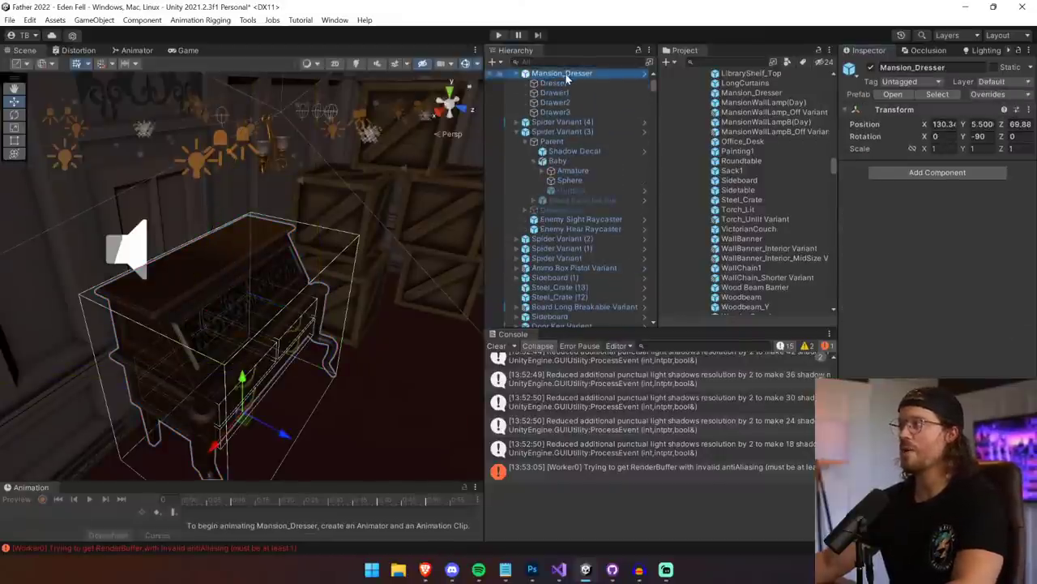
pyautogui.click(518, 74)
pyautogui.click(162, 207)
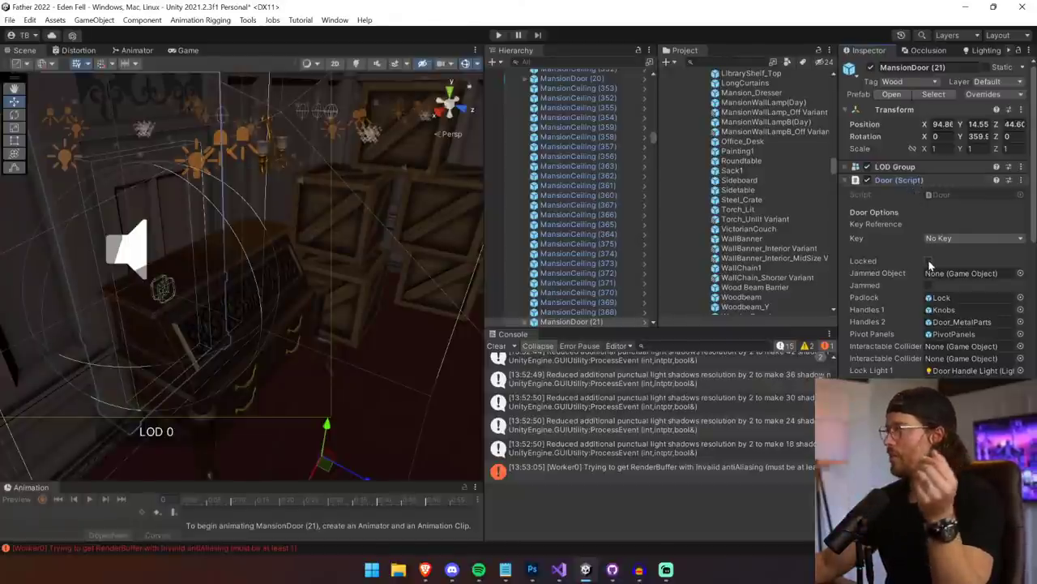
pyautogui.click(928, 284)
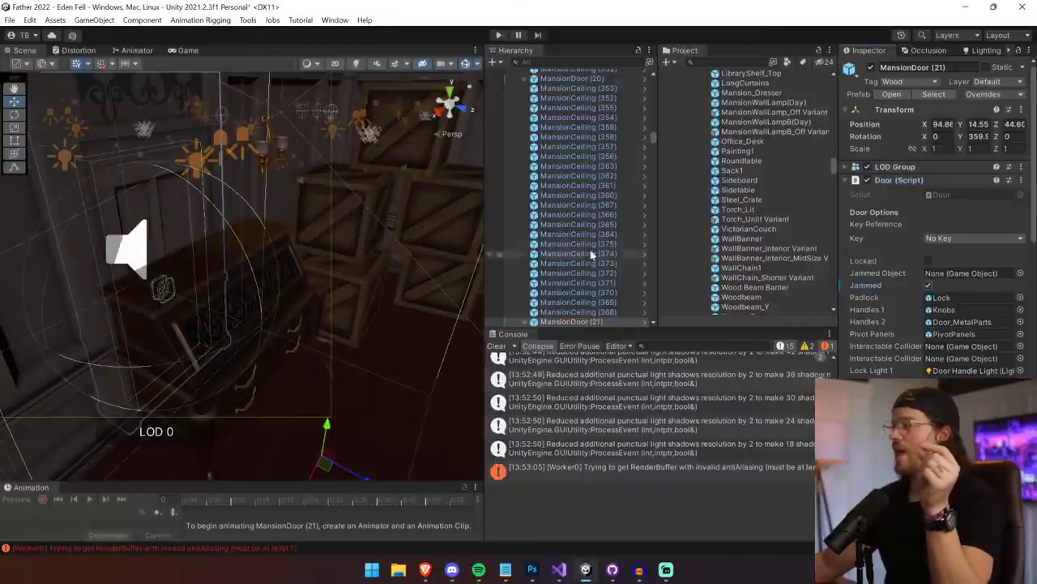
# - Assign the Dresser child of Mansion_Dresser as the door's Jammed Object and clear the console
pyautogui.click(215, 268)
pyautogui.click(556, 84)
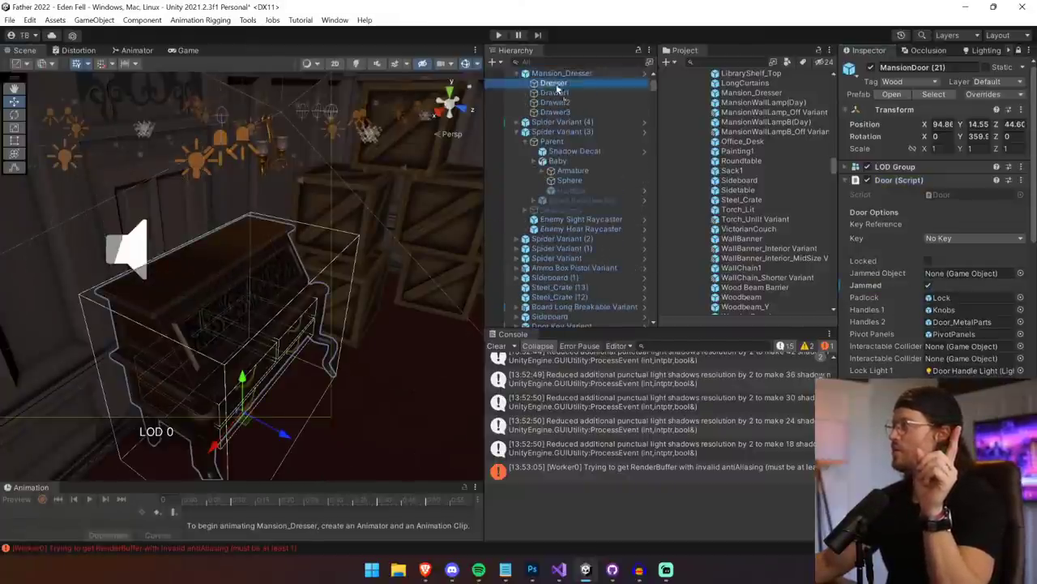
pyautogui.moveTo(557, 84); pyautogui.dragTo(968, 276)
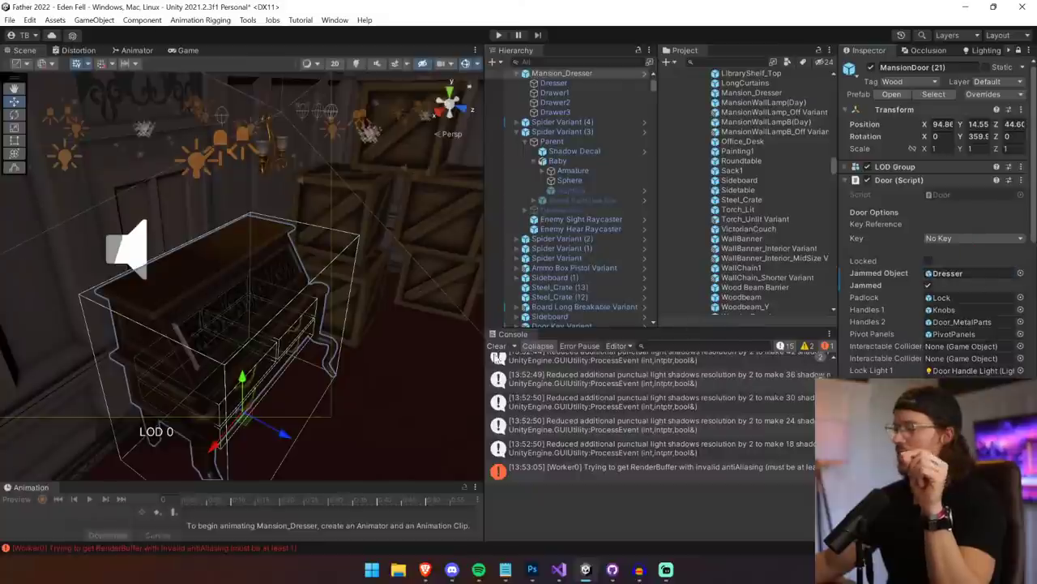
pyautogui.click(496, 346)
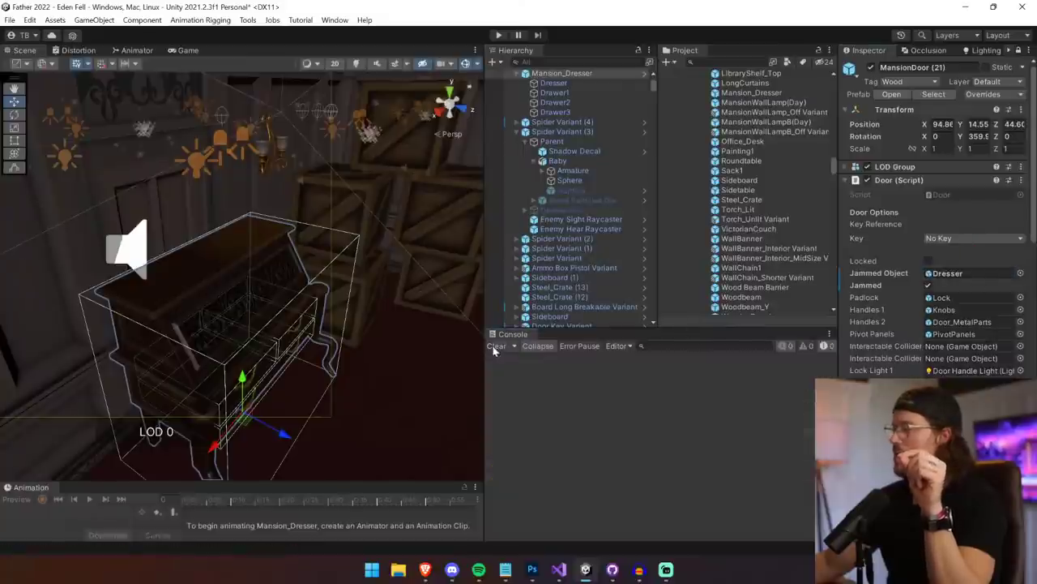
# - Replace Element 0 of the Runnable Dialogues in the door's Dialogue Runner script with Door-Jammed-Dialogue
pyautogui.click(900, 180)
pyautogui.click(896, 194)
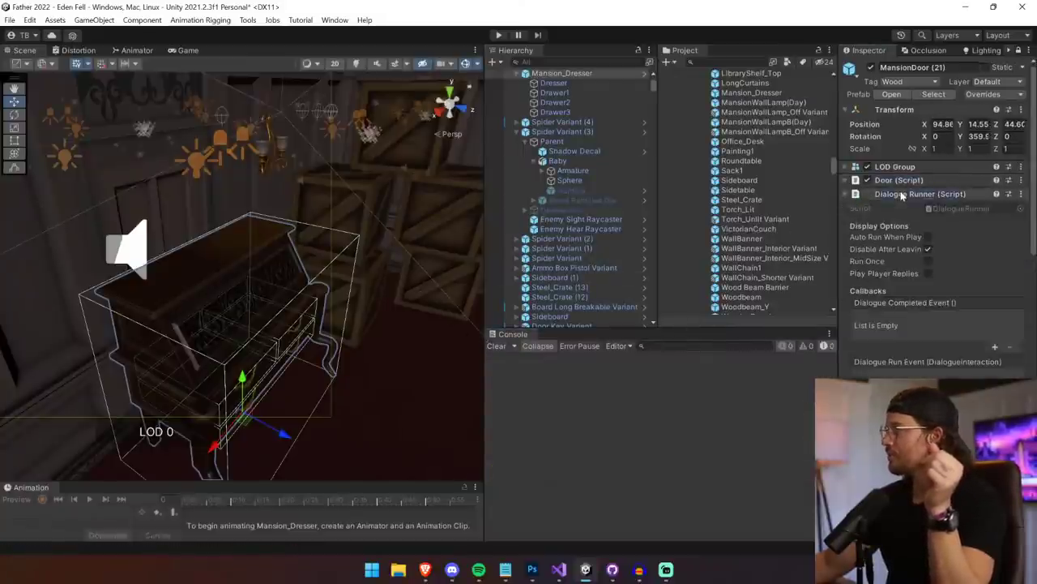
pyautogui.scroll(-3, 893, 226)
pyautogui.scroll(-1, 891, 241)
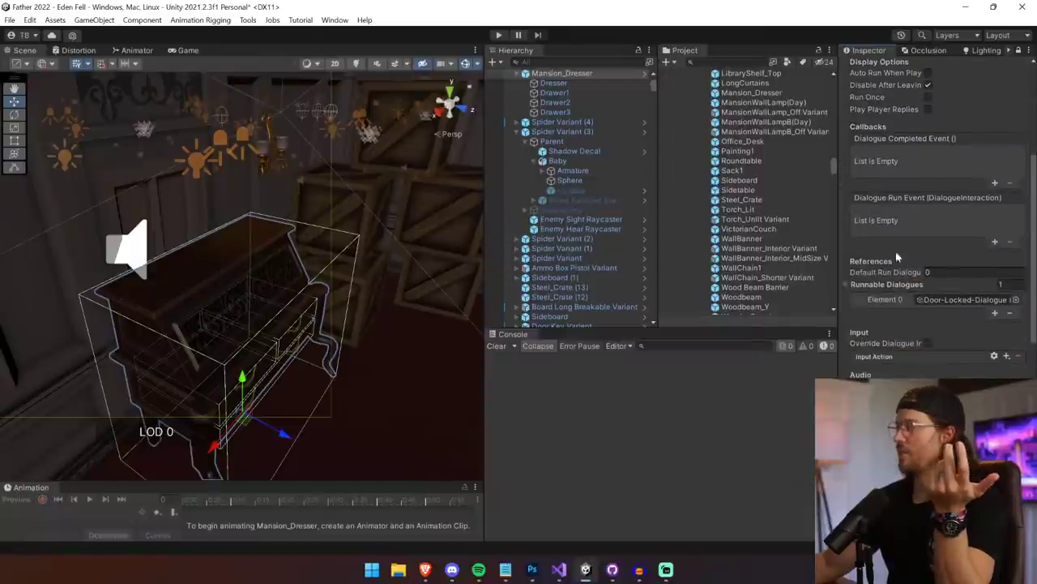
pyautogui.click(958, 299)
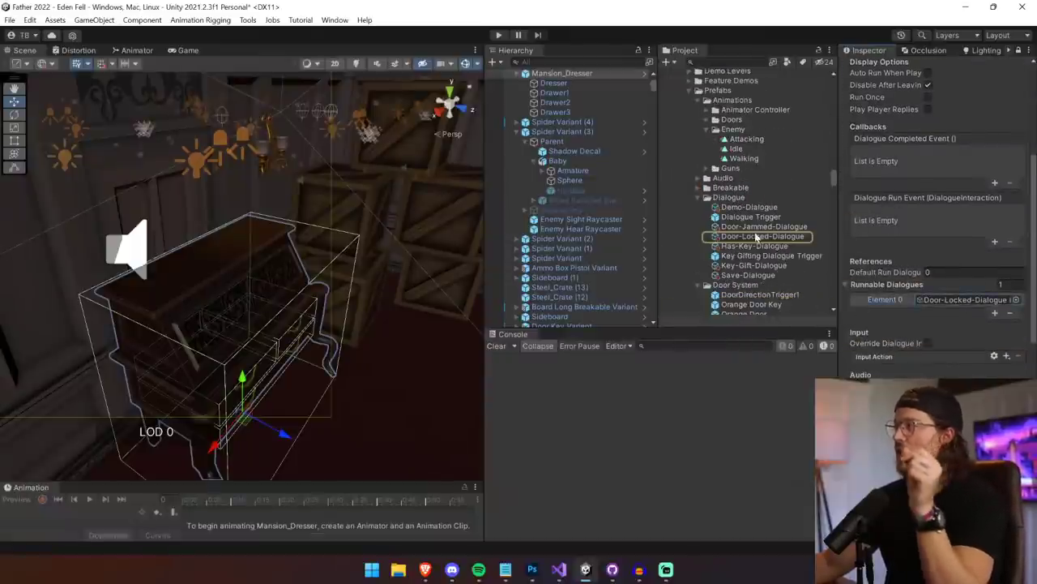
pyautogui.moveTo(758, 227); pyautogui.dragTo(983, 300)
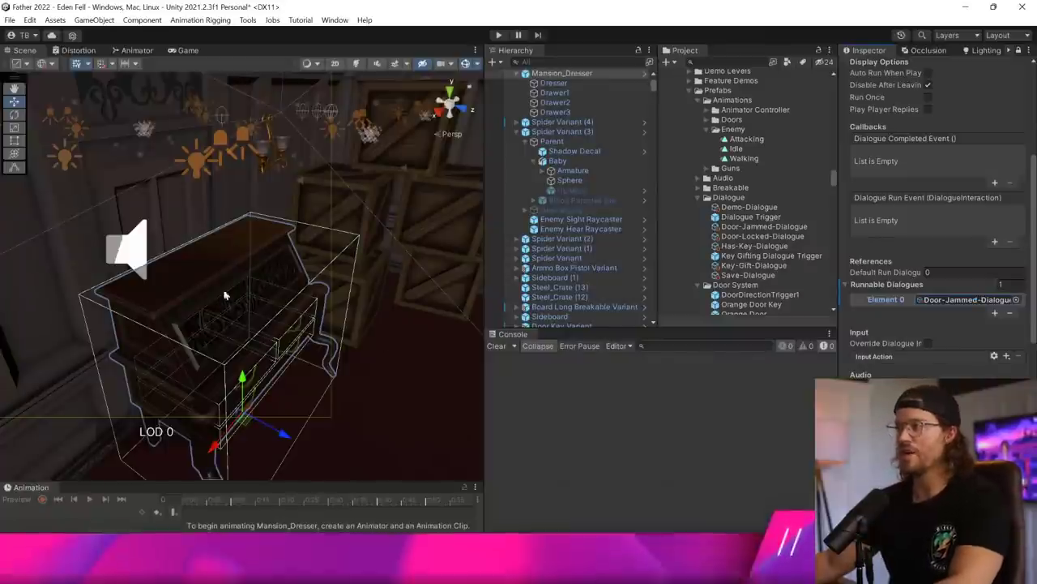
# - Switch to Photoshop and examine the trapped student's blocked room and the common room's locked door on the level map
pyautogui.moveTo(364, 294); pyautogui.dragTo(860, 194, button='right')
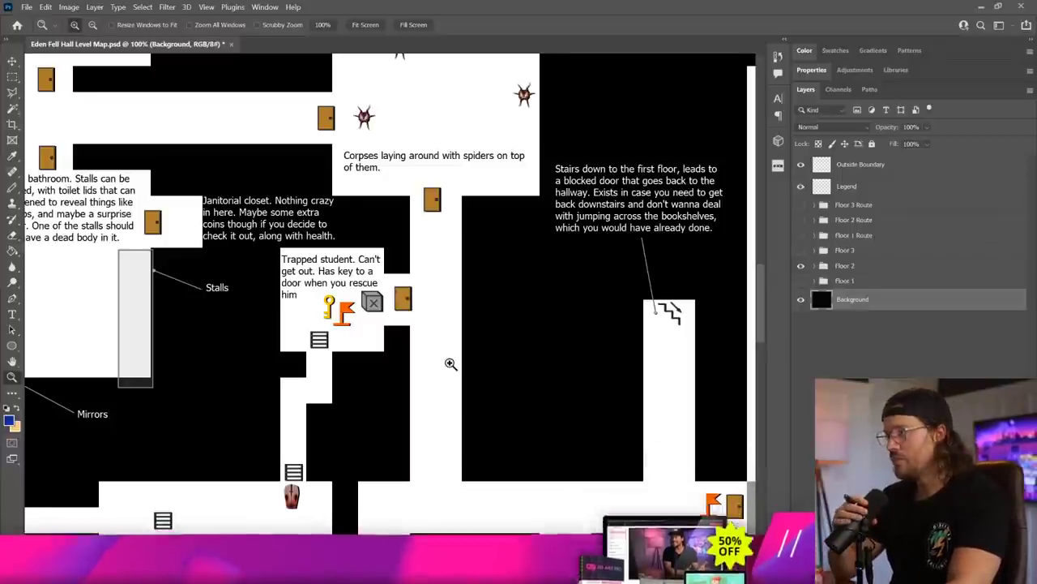
pyautogui.hscroll(3, 451, 363)
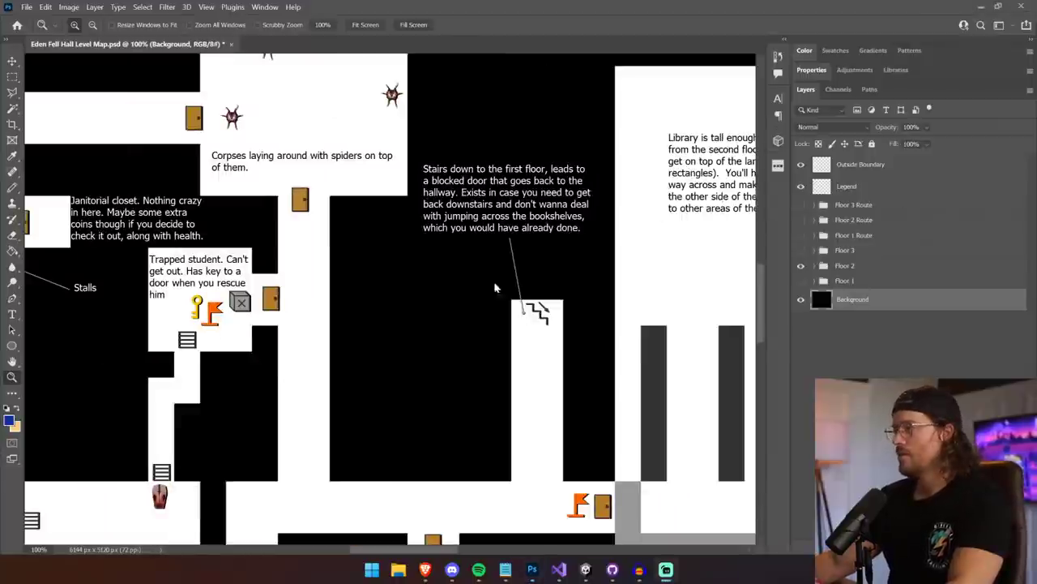
pyautogui.scroll(2, 259, 335)
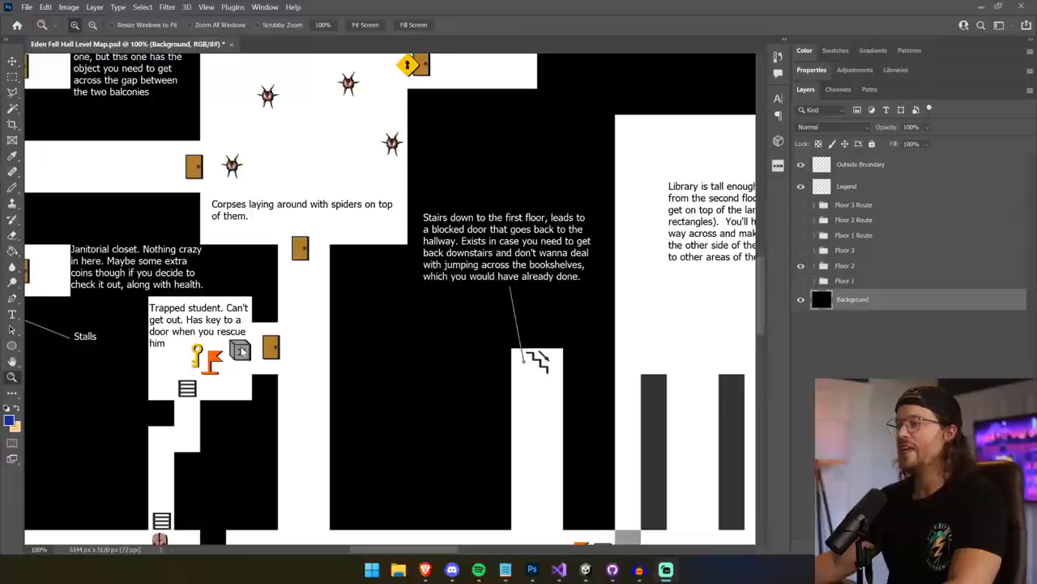
pyautogui.scroll(2, 197, 365)
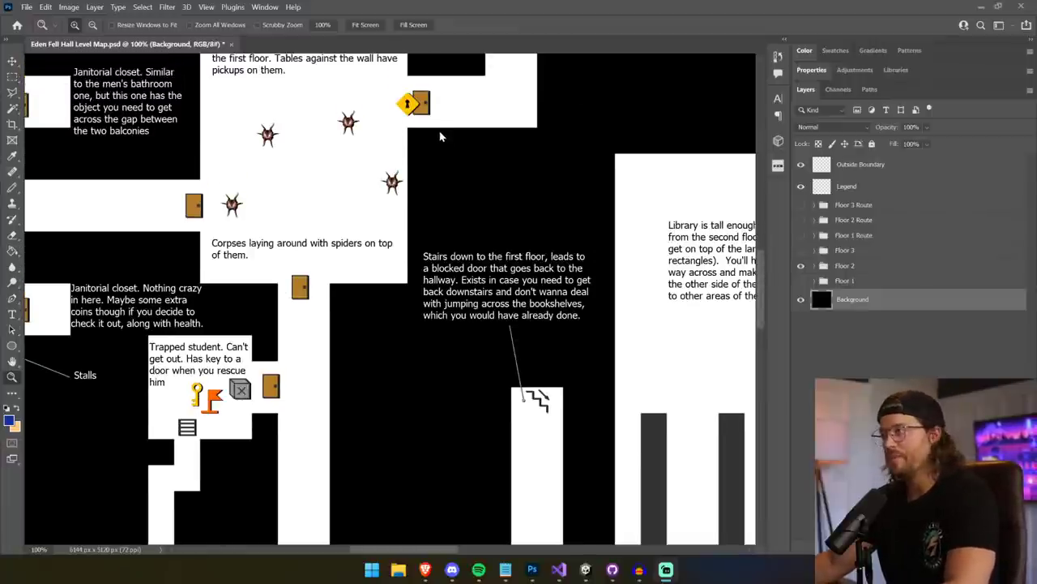
# - Switch back to Unity and move through the scene to the carved wooden table in the common room
pyautogui.hotkey('alt', 'Tab')
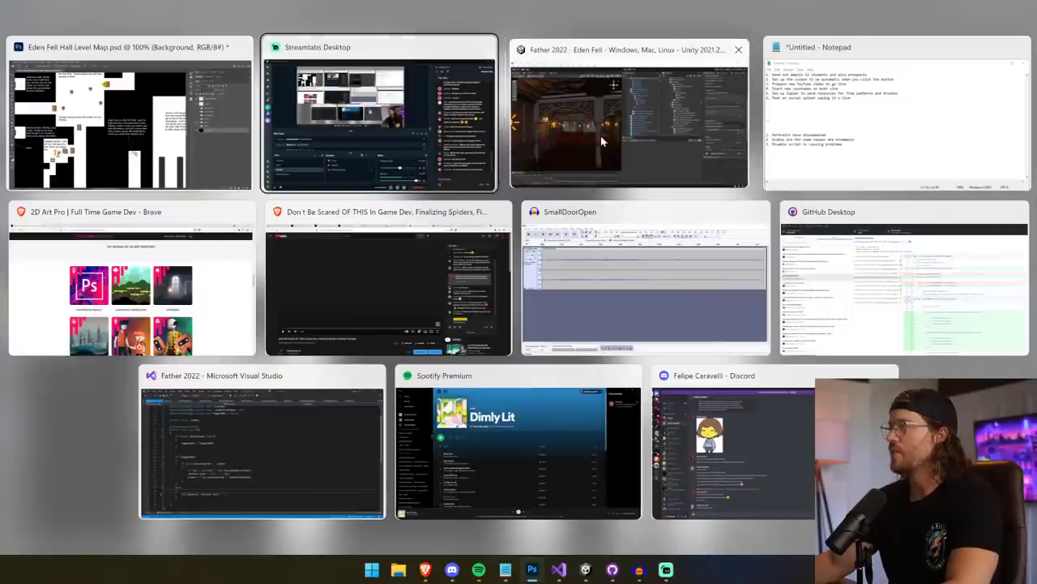
pyautogui.click(601, 141)
pyautogui.press('w')
pyautogui.moveTo(307, 231); pyautogui.dragTo(412, 276, button='right')
pyautogui.press('s')
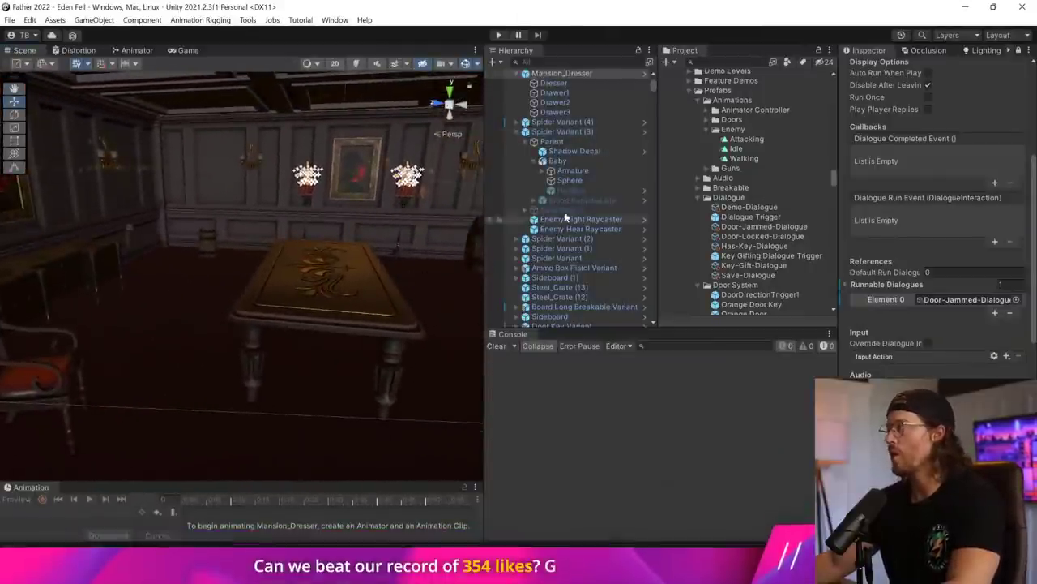
# - Collapse the expanded prefab and sound folders in the project assets
pyautogui.click(690, 90)
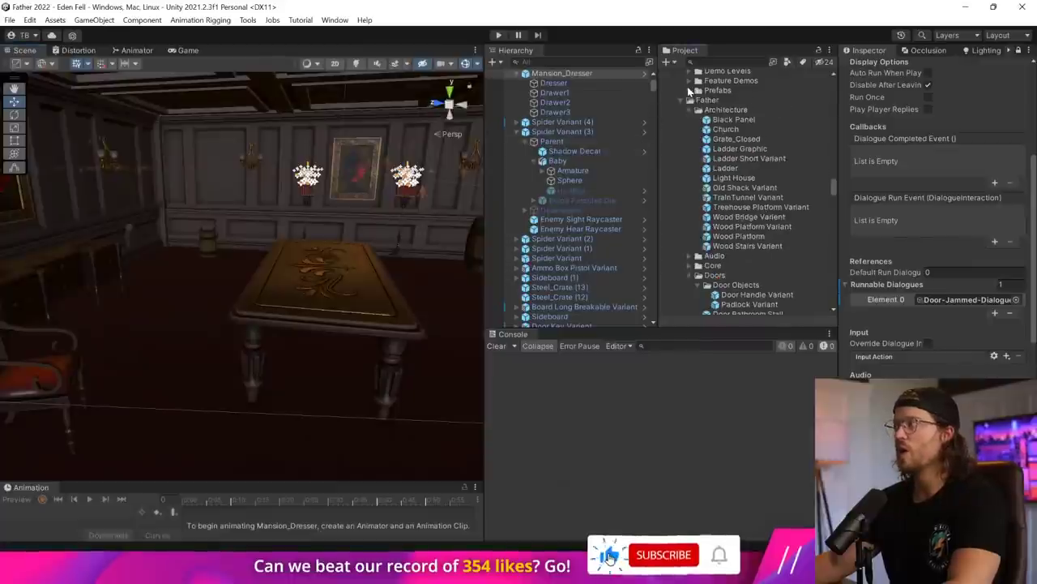
pyautogui.click(681, 99)
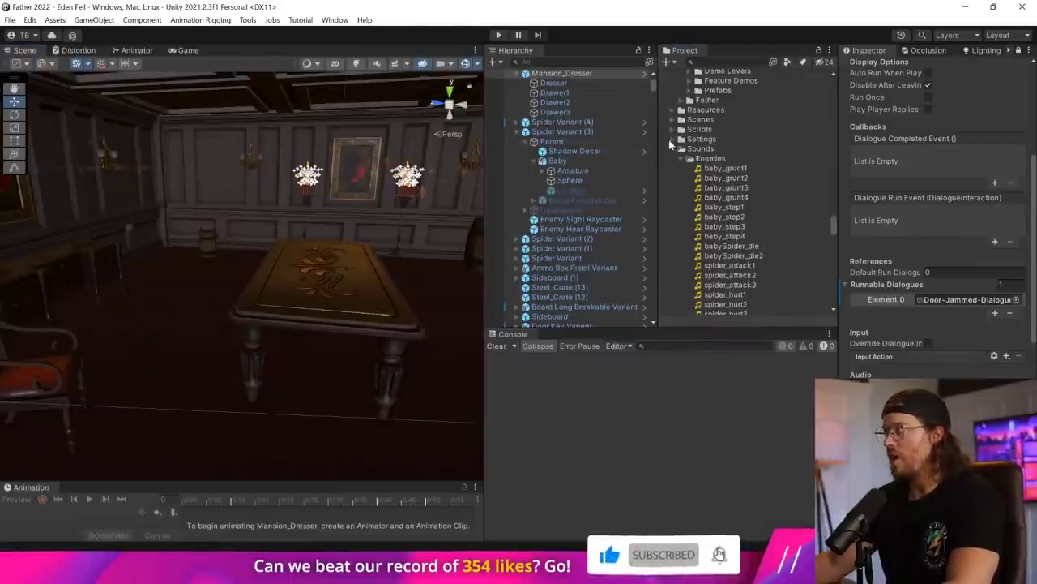
pyautogui.click(680, 149)
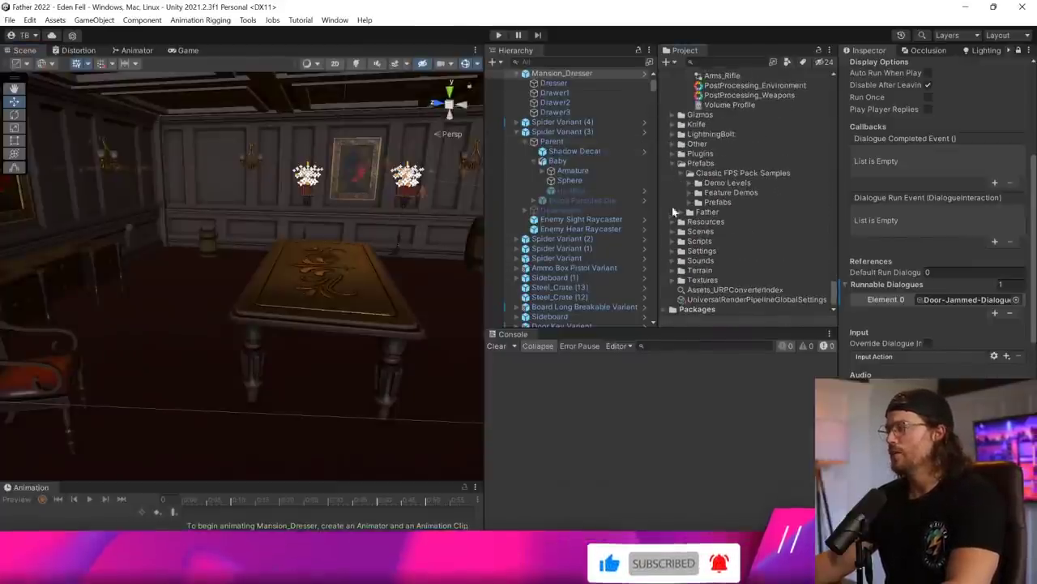
pyautogui.click(681, 163)
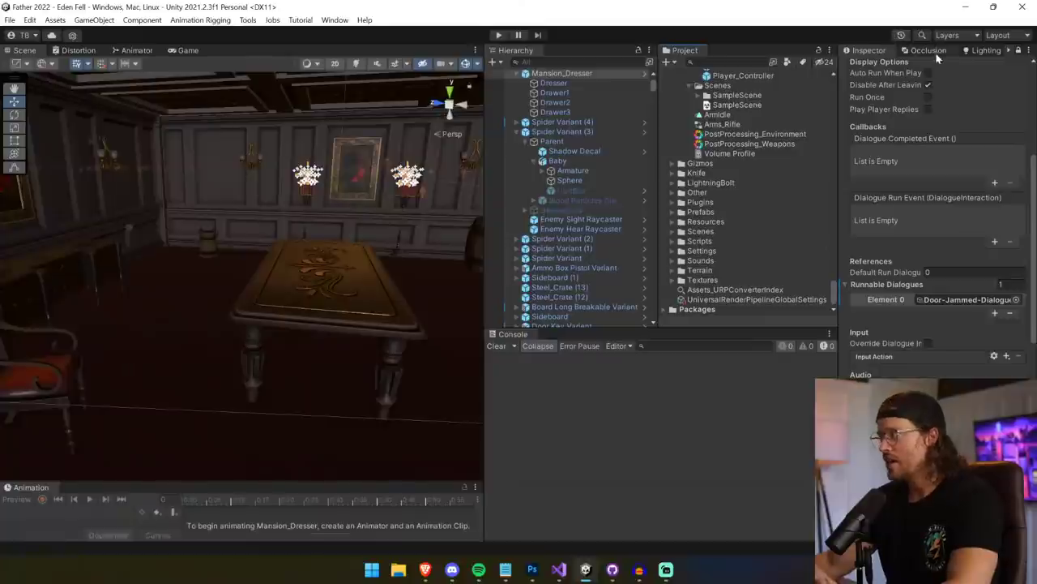
# - Widen the Inspector, search the project assets for Orange and reveal the Orange Door Key prefab in its folder
pyautogui.moveTo(840, 86); pyautogui.dragTo(776, 90)
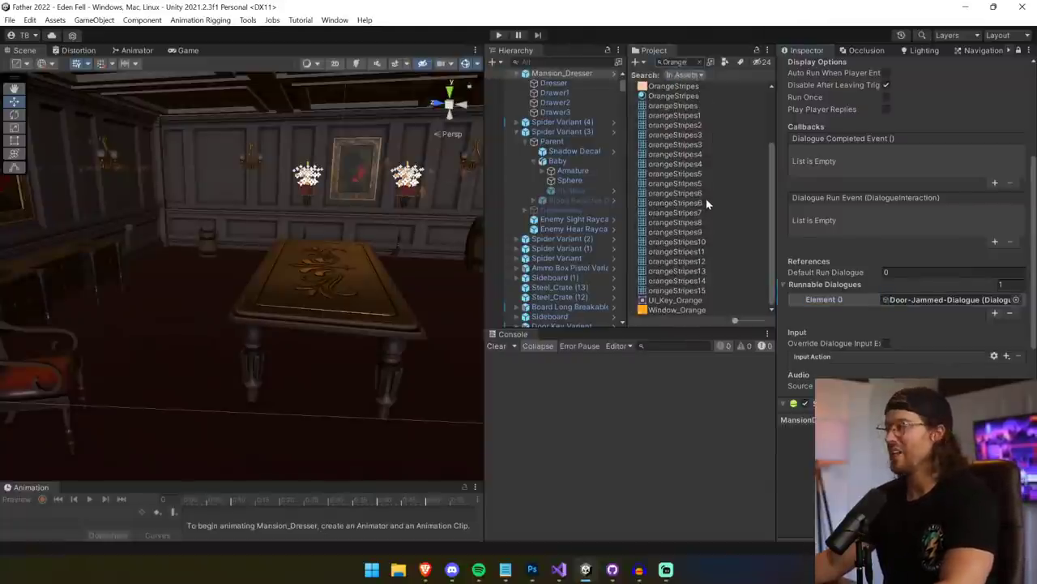
pyautogui.scroll(3, 706, 204)
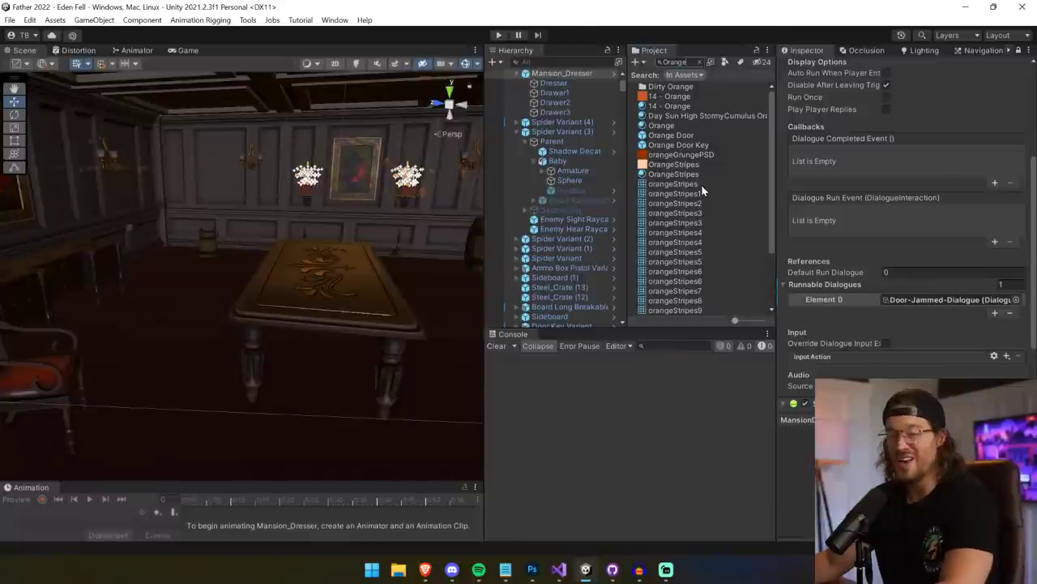
pyautogui.click(681, 145)
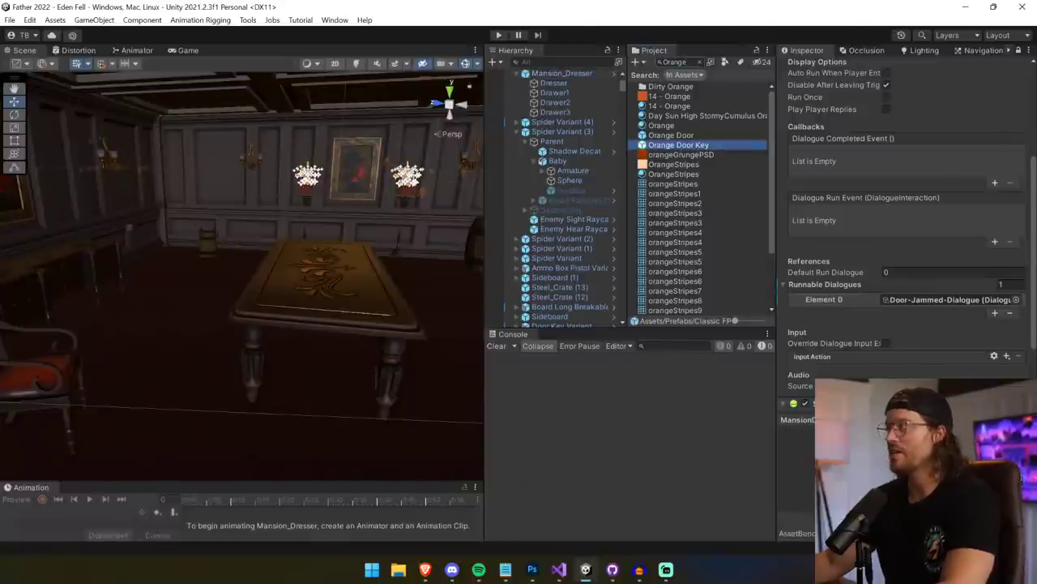
pyautogui.click(701, 63)
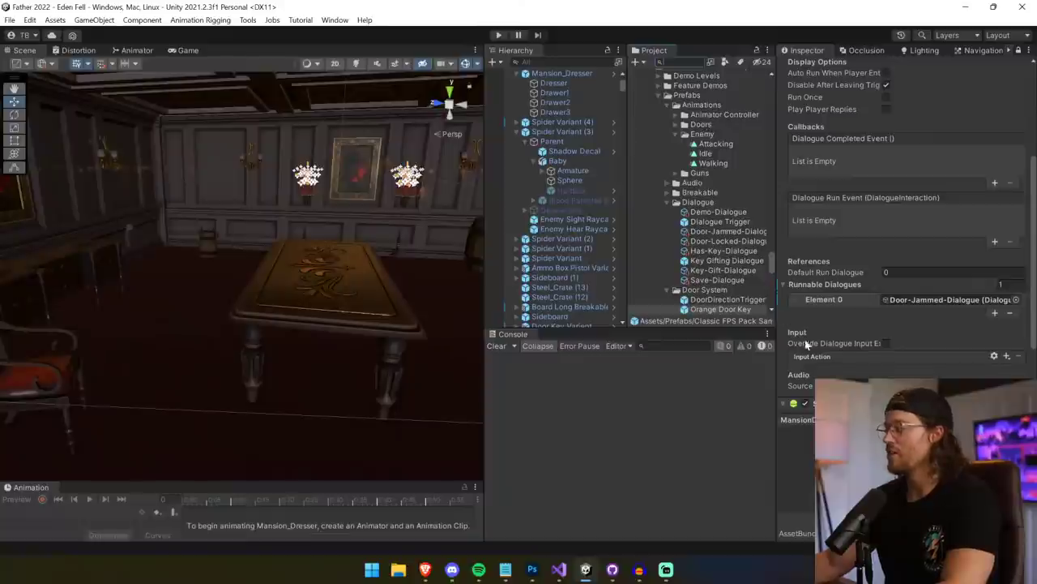
# - Try placing the Orange Door Key prefab on the carved table and undo the placement
pyautogui.scroll(-2, 697, 299)
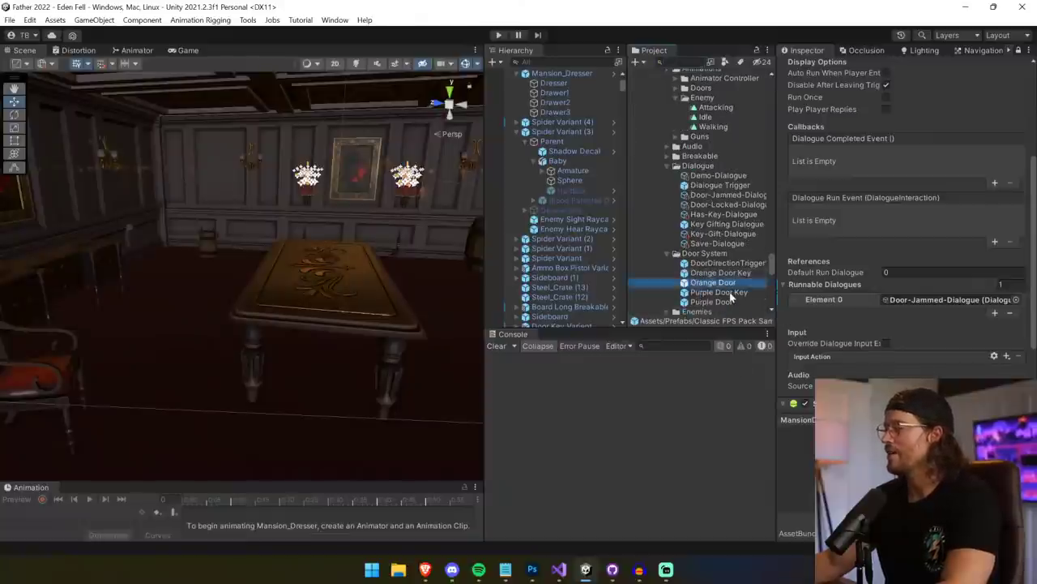
pyautogui.moveTo(728, 273); pyautogui.dragTo(309, 269)
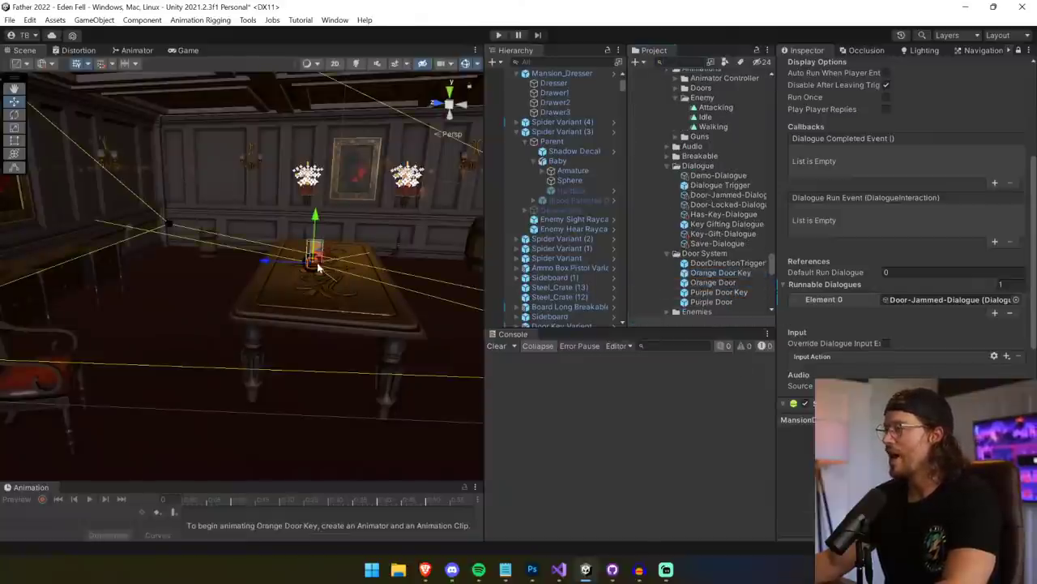
pyautogui.hotkey('ctrl', 'z')
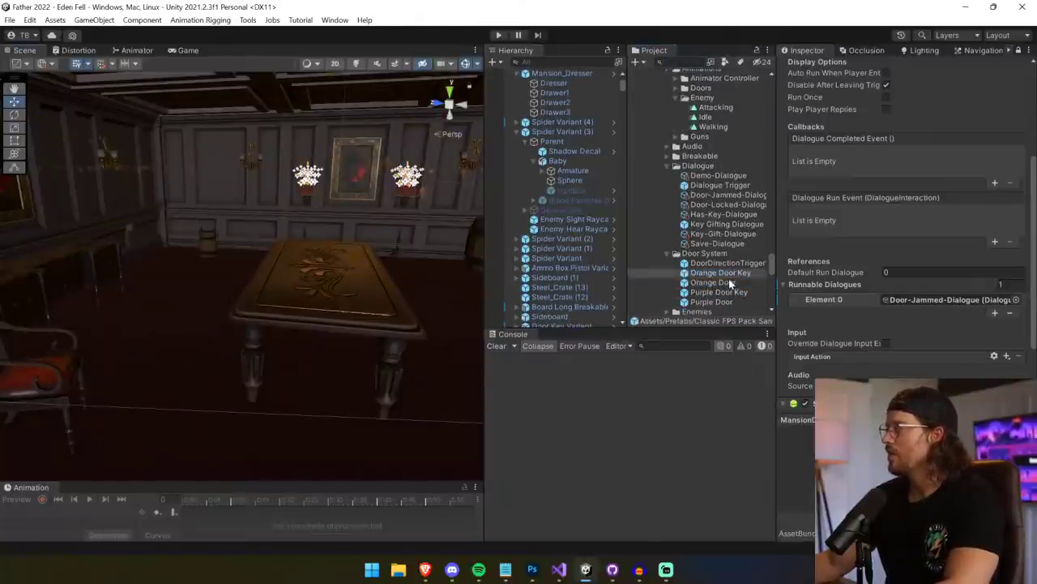
# - Look through the Door System and neighbouring sample prefabs for a suitable key and collapse the Classic FPS Pack Samples folder
pyautogui.scroll(-2, 730, 280)
pyautogui.scroll(-4, 731, 283)
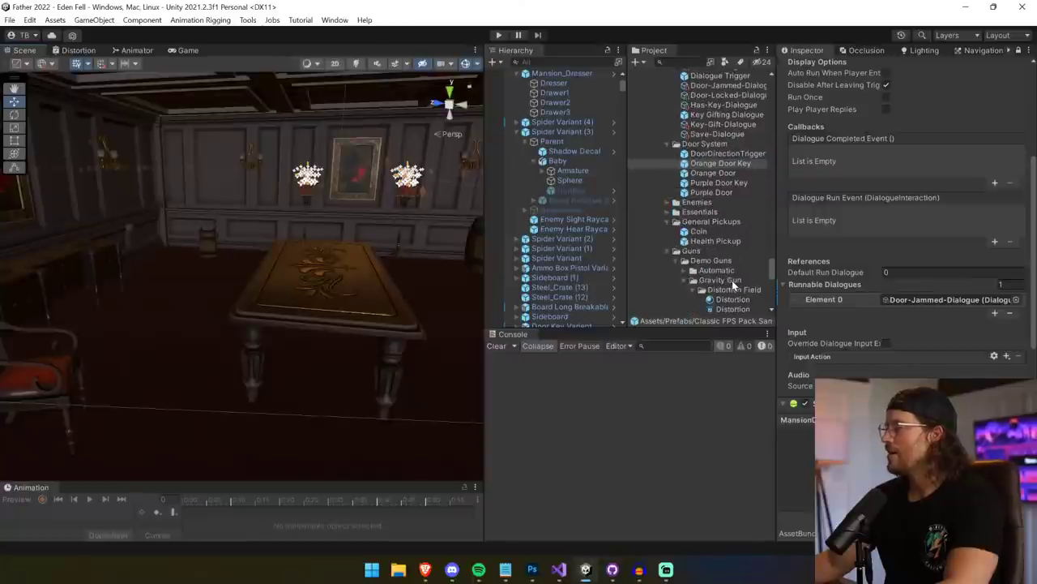
pyautogui.scroll(4, 734, 284)
pyautogui.scroll(2, 733, 284)
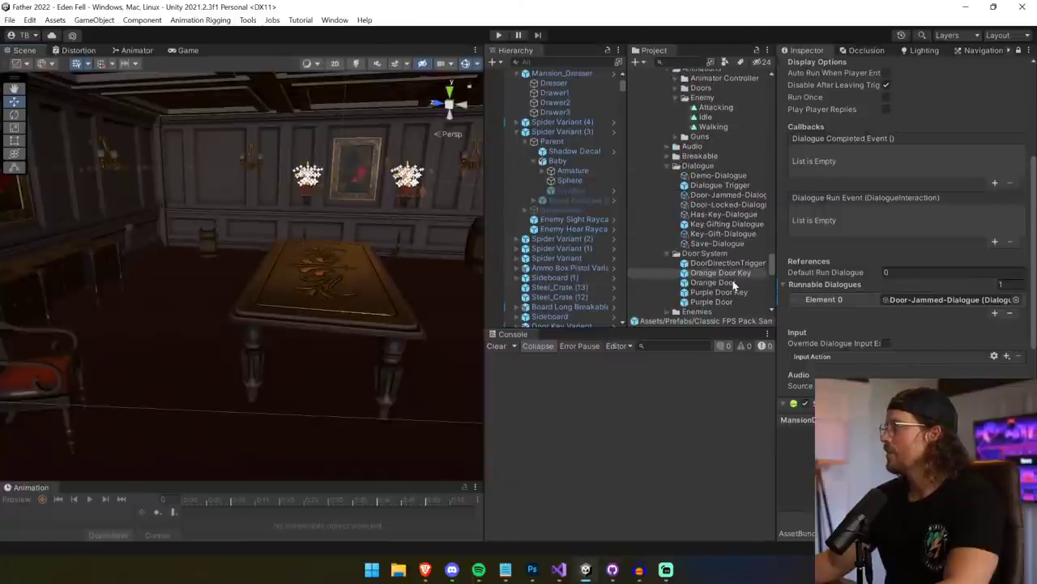
pyautogui.click(713, 282)
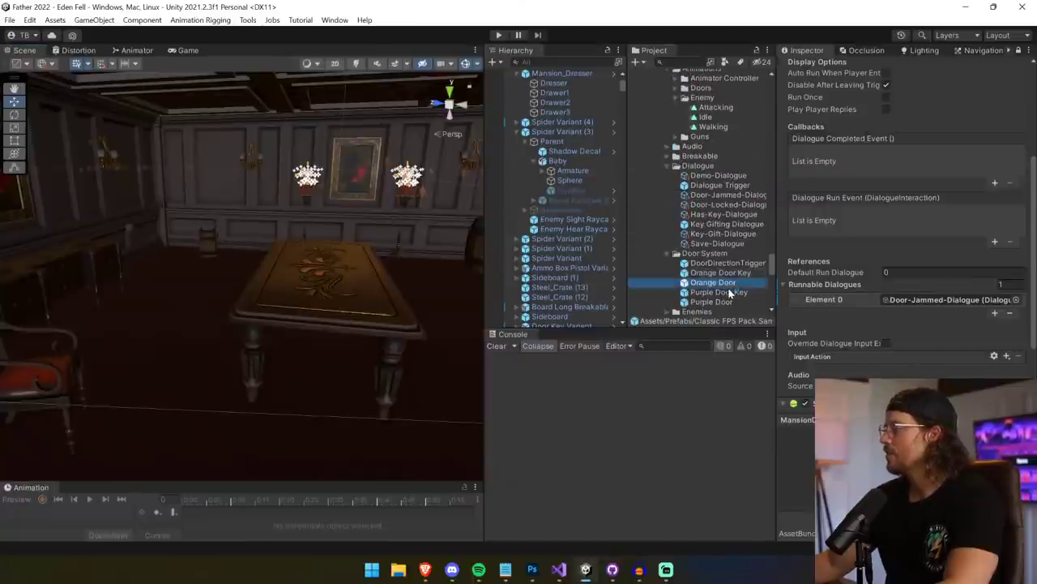
pyautogui.scroll(3, 717, 292)
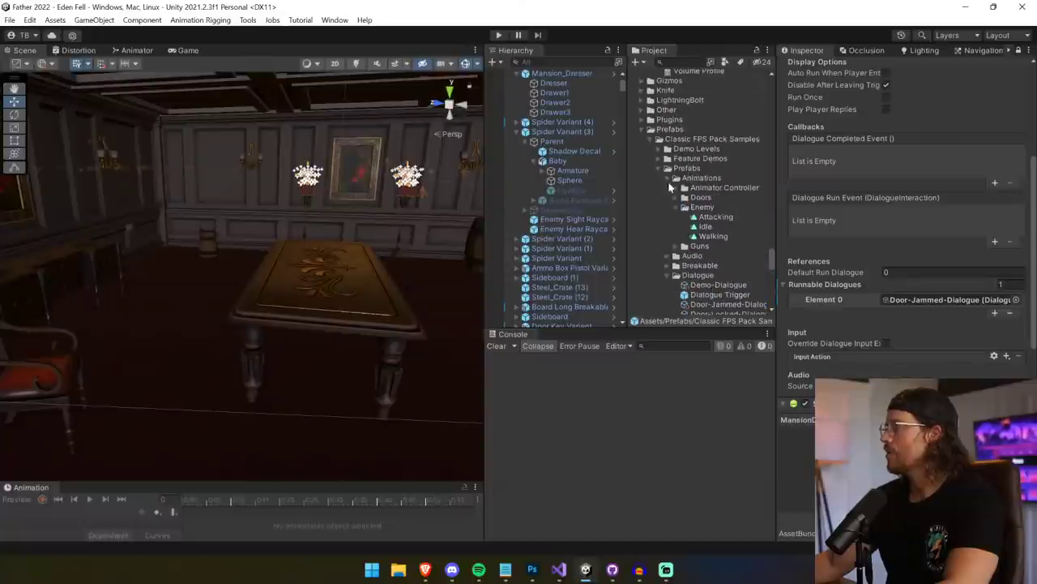
pyautogui.click(656, 140)
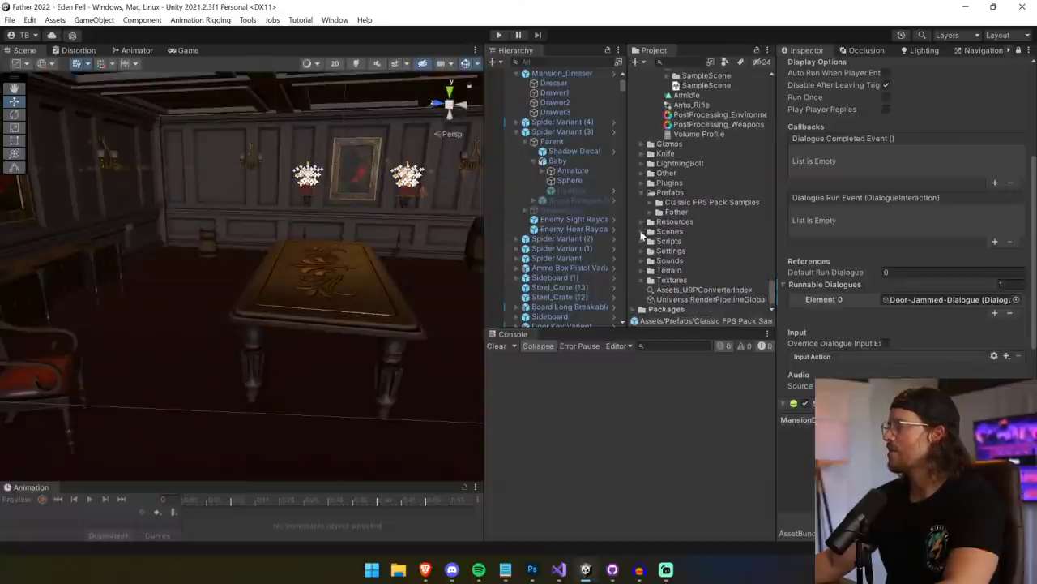
# - Expand the Father prefabs folder and place the Key Variant prefab from Doors on the carved table
pyautogui.click(646, 213)
pyautogui.click(659, 212)
pyautogui.scroll(-4, 657, 231)
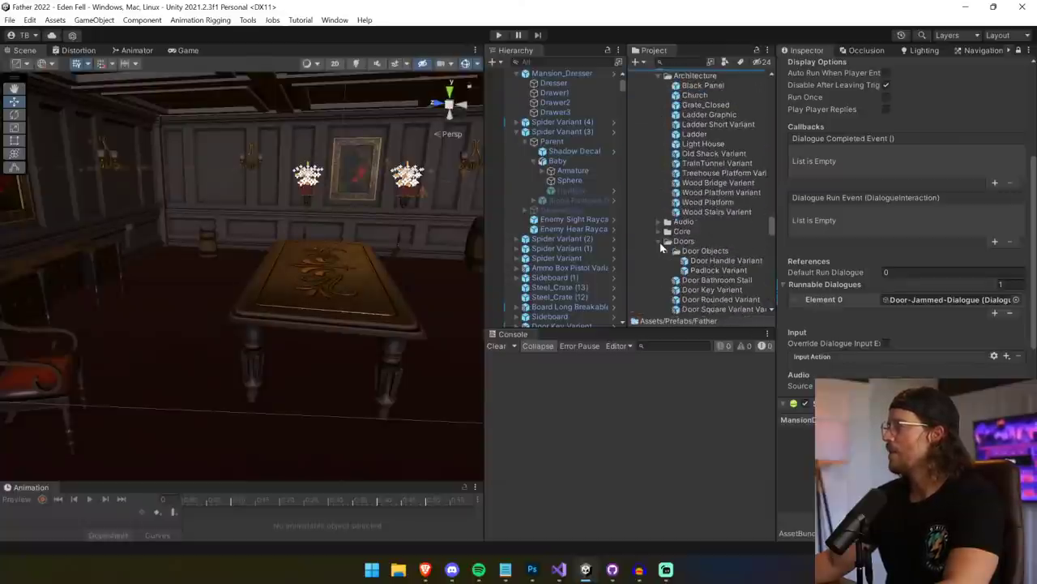
pyautogui.scroll(-2, 660, 246)
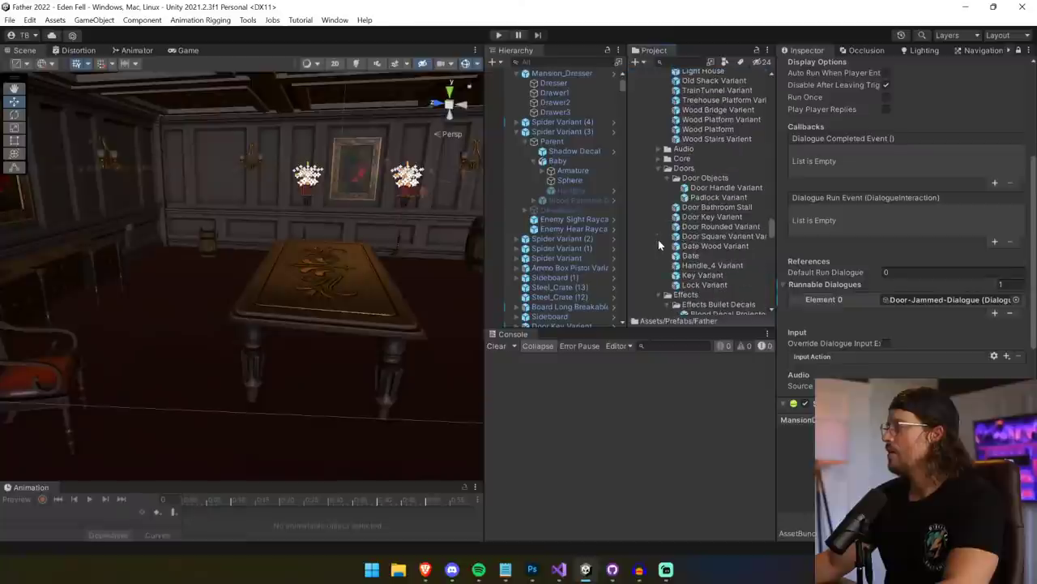
pyautogui.click(721, 276)
pyautogui.moveTo(653, 270); pyautogui.dragTo(328, 271)
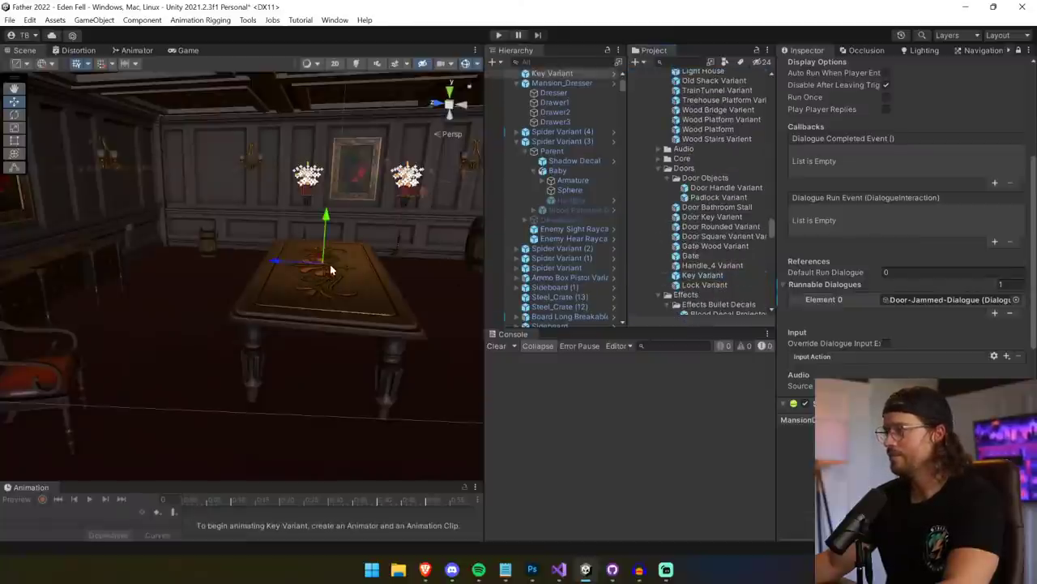
# - Undo the Key Variant placement, try the Door Key Variant prefab on the carved table instead and delete it
pyautogui.hotkey('ctrl', 'z')
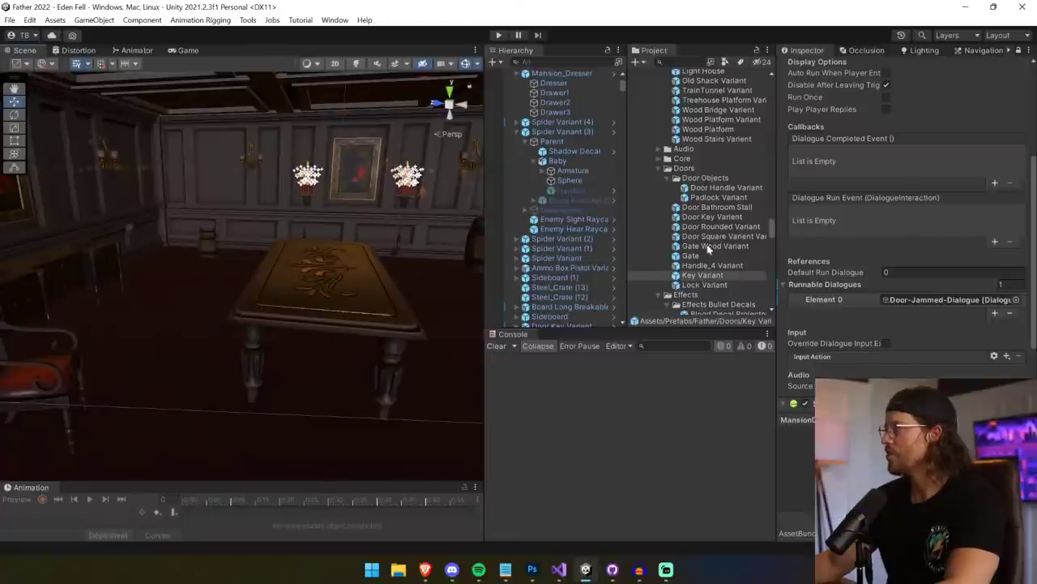
pyautogui.moveTo(710, 218); pyautogui.dragTo(327, 271)
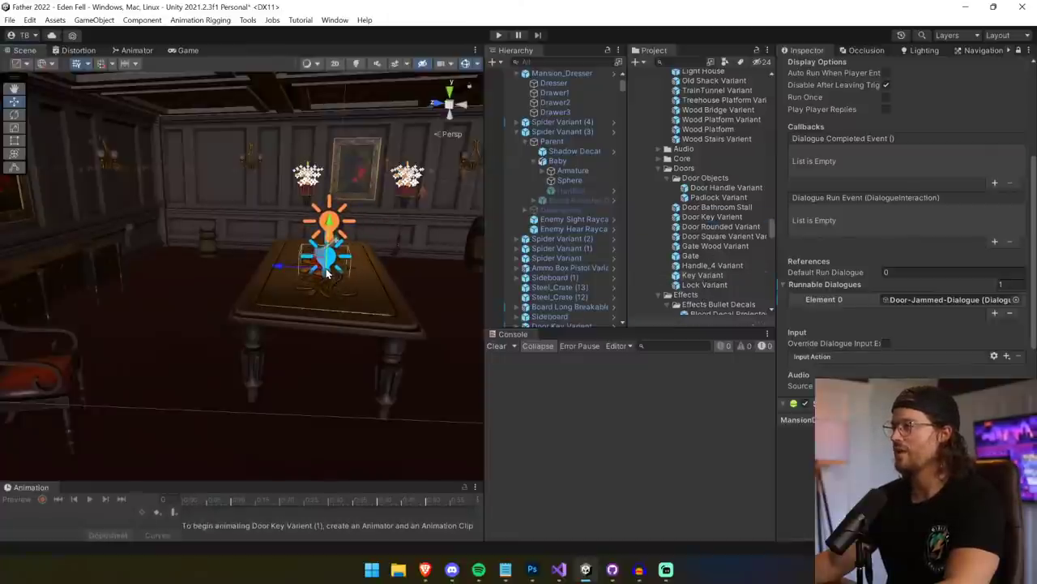
pyautogui.moveTo(215, 282); pyautogui.dragTo(352, 285, button='right')
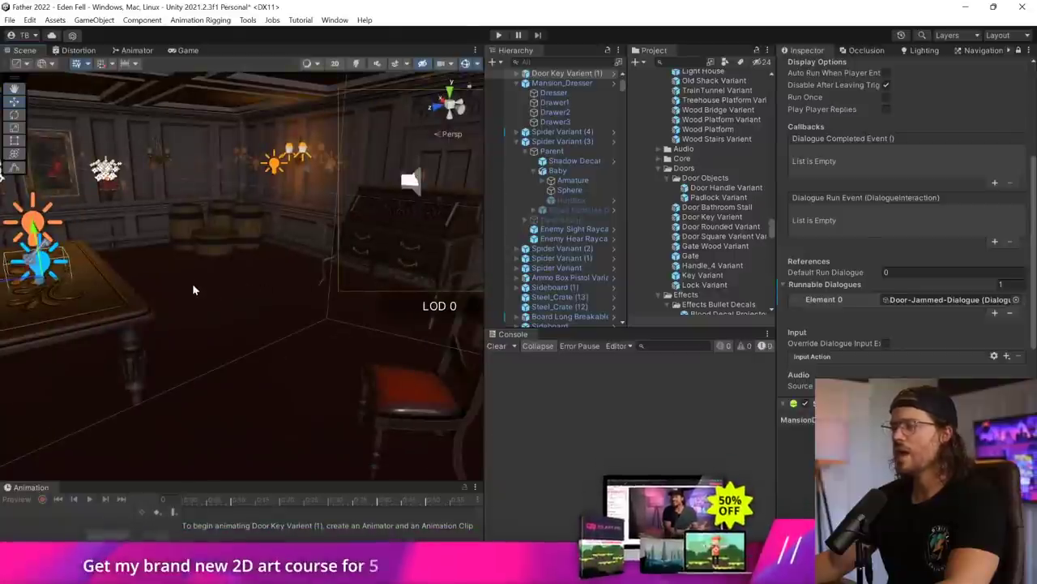
pyautogui.moveTo(192, 299); pyautogui.dragTo(164, 308, button='right')
pyautogui.moveTo(164, 308); pyautogui.dragTo(291, 358, button='middle')
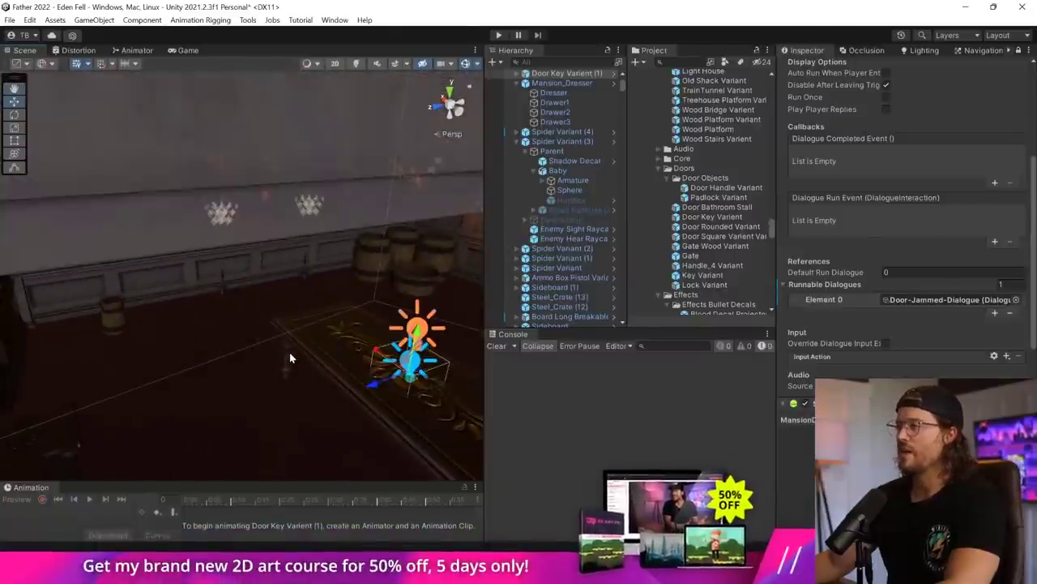
pyautogui.scroll(3, 307, 344)
pyautogui.moveTo(311, 345); pyautogui.dragTo(349, 355, button='right')
pyautogui.press('Delete')
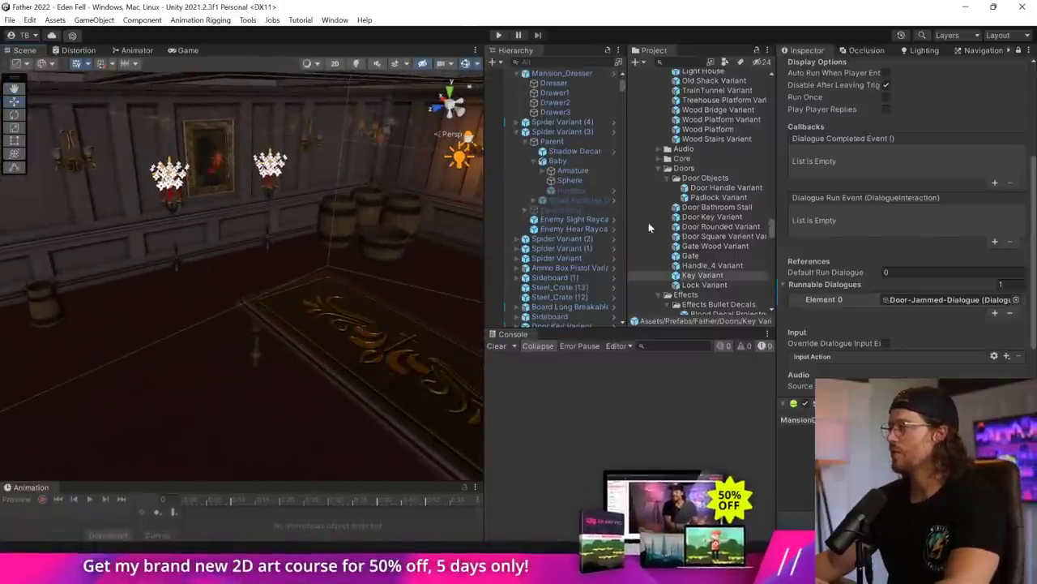
# - Place the Door Key Variant prefab on the floor near the panelled wall, turn on scene lighting and raise the key slightly
pyautogui.click(702, 276)
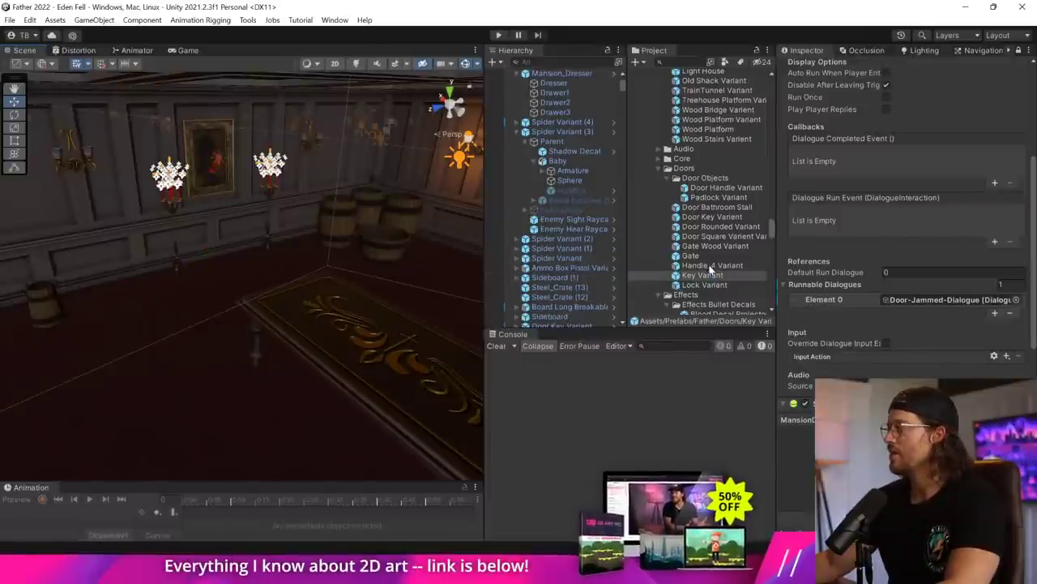
pyautogui.moveTo(713, 218); pyautogui.dragTo(223, 271)
pyautogui.click(357, 64)
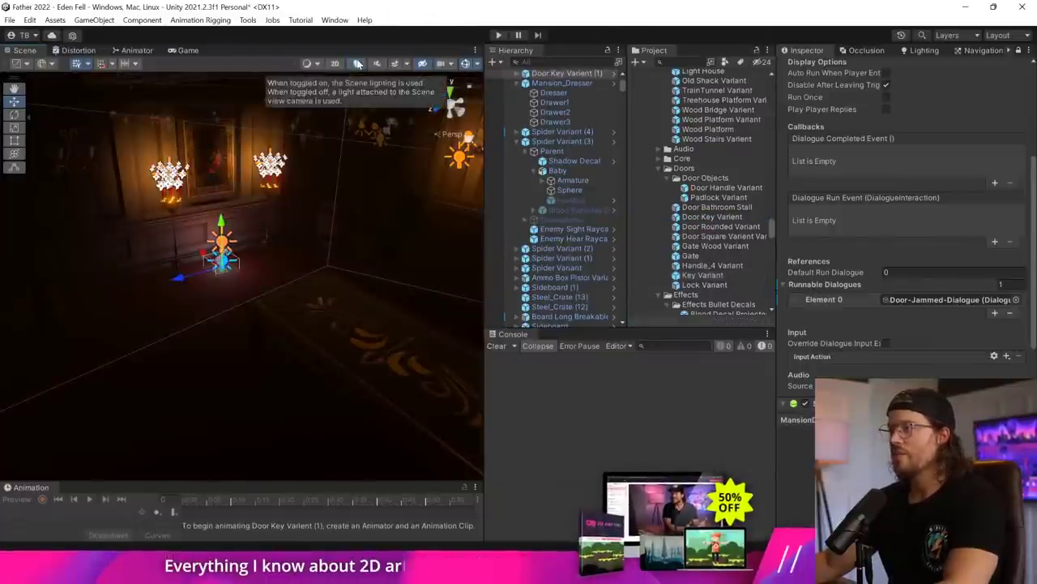
pyautogui.press('f')
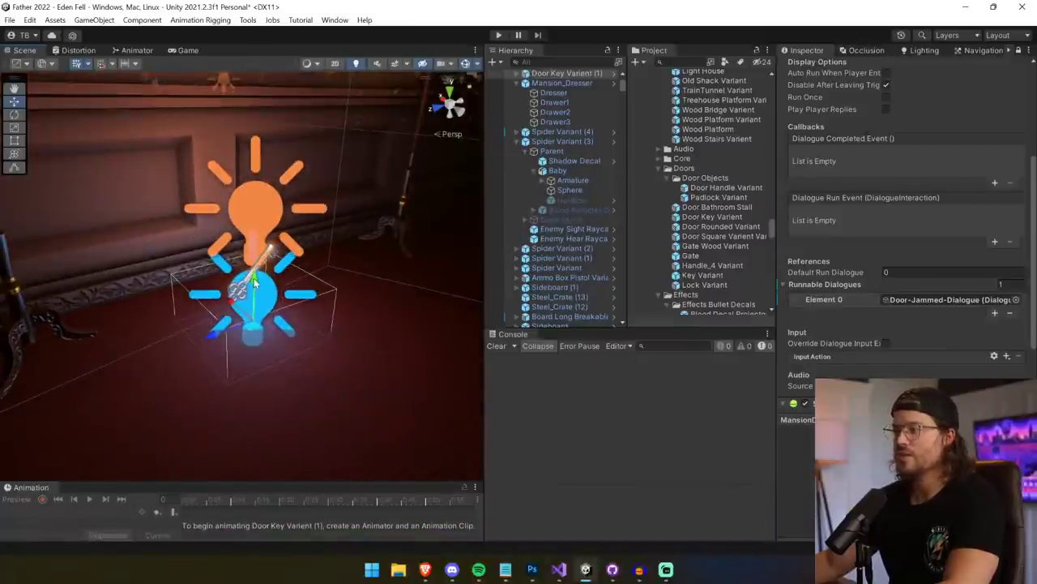
pyautogui.moveTo(254, 280); pyautogui.dragTo(254, 265)
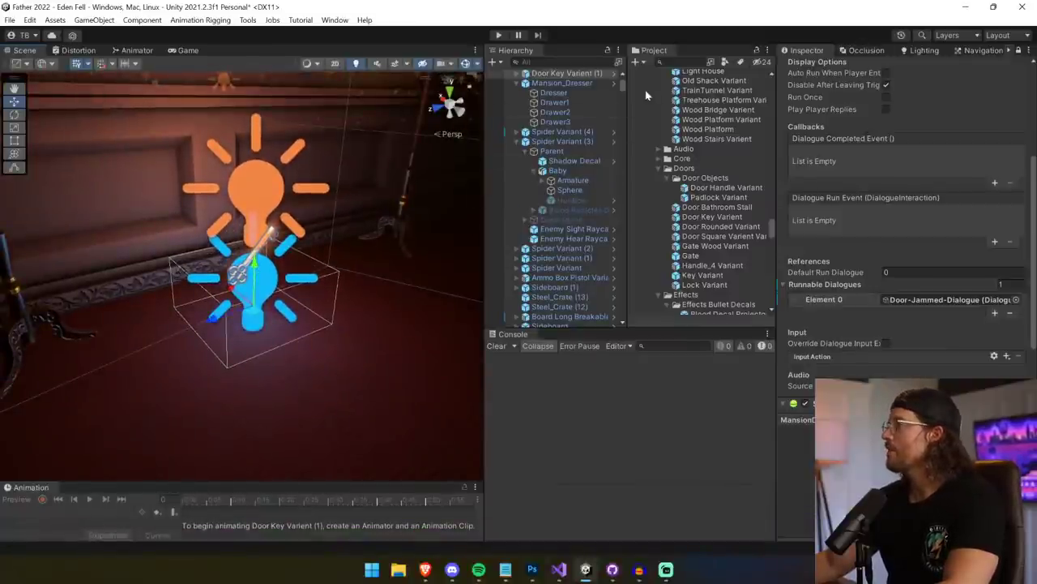
# - Expand the placed door key, check its Door Key Light and Pickup Pivot children and examine the root object's Key Pickup settings
pyautogui.click(517, 73)
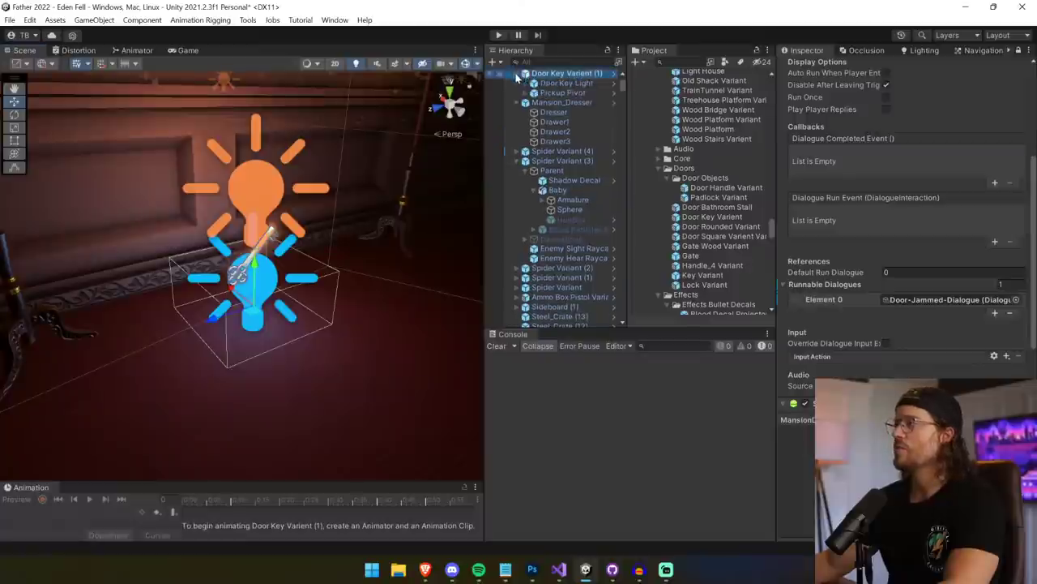
pyautogui.click(560, 84)
pyautogui.click(563, 94)
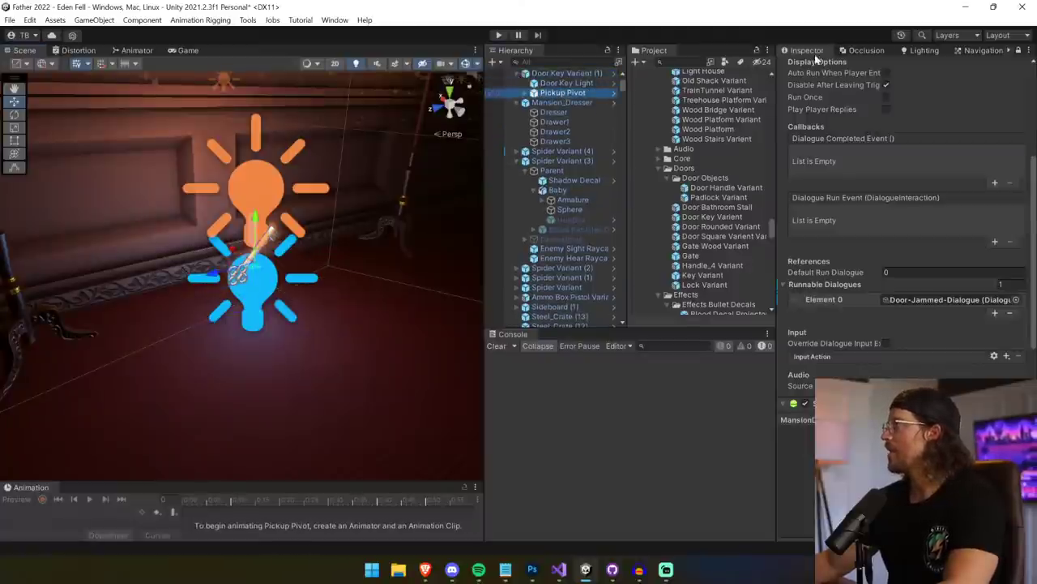
pyautogui.click(567, 74)
pyautogui.scroll(-2, 872, 272)
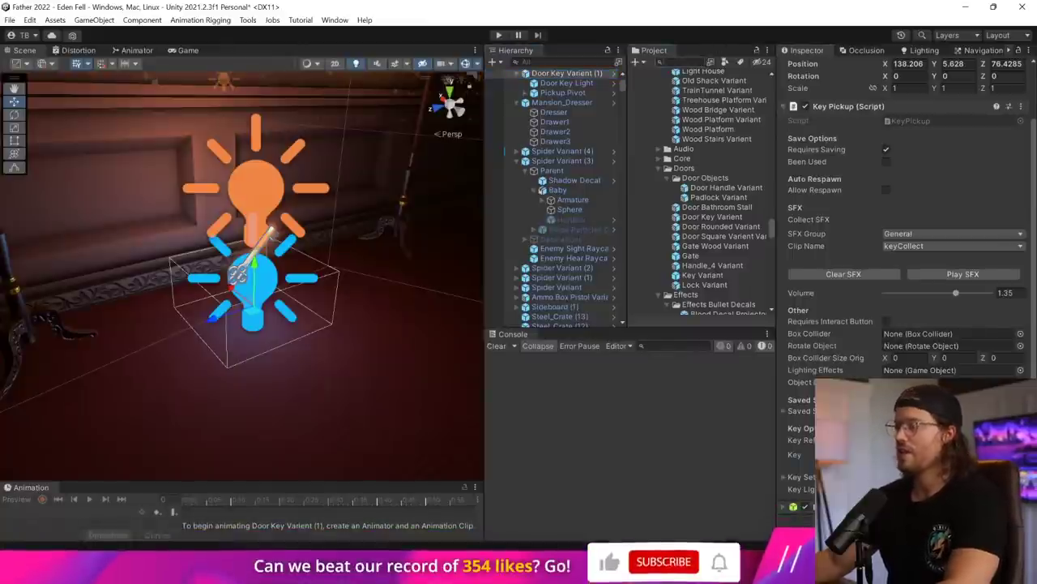
# - Search the project assets for Key Mana and examine the key entries defined in the Key Manager asset
pyautogui.click(684, 62)
pyautogui.write('Key Mana')
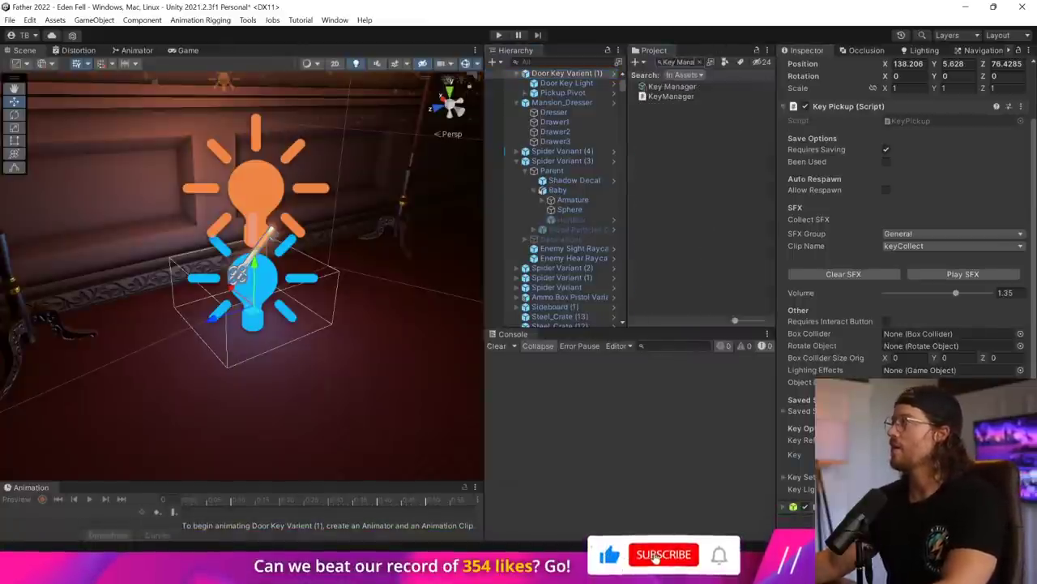
pyautogui.click(688, 87)
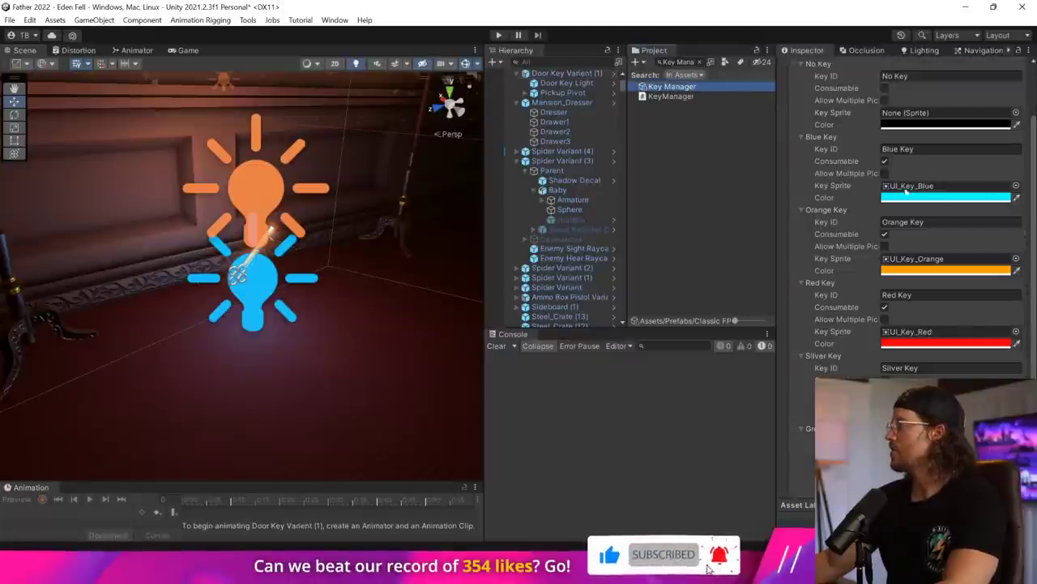
pyautogui.scroll(2, 927, 171)
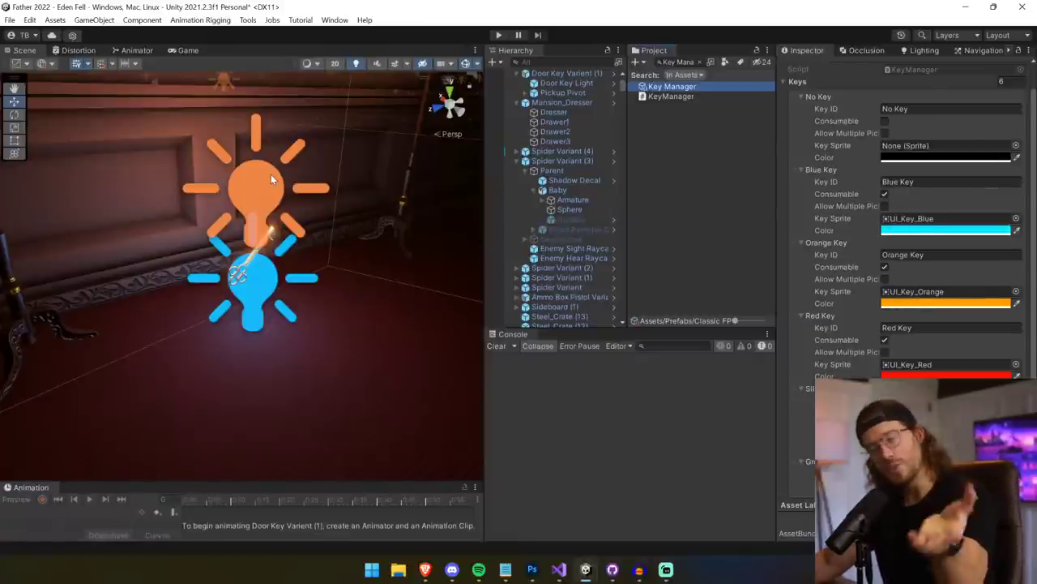
# - Turn off scene lighting and select the wall section around the arched double door with the lock
pyautogui.moveTo(271, 175); pyautogui.dragTo(537, 186, button='right')
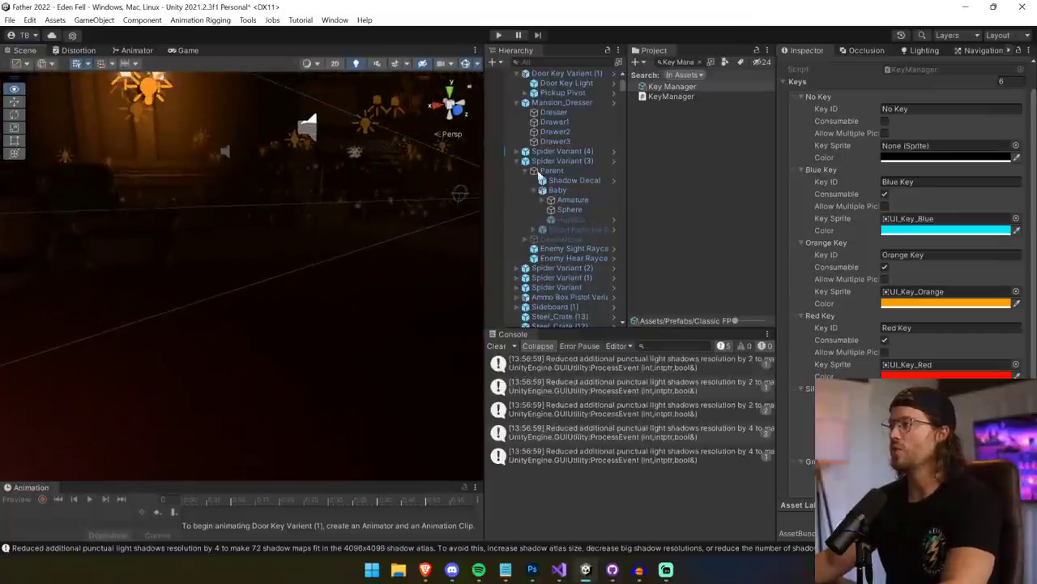
pyautogui.click(355, 64)
pyautogui.moveTo(359, 226); pyautogui.dragTo(267, 185, button='right')
pyautogui.click(371, 189)
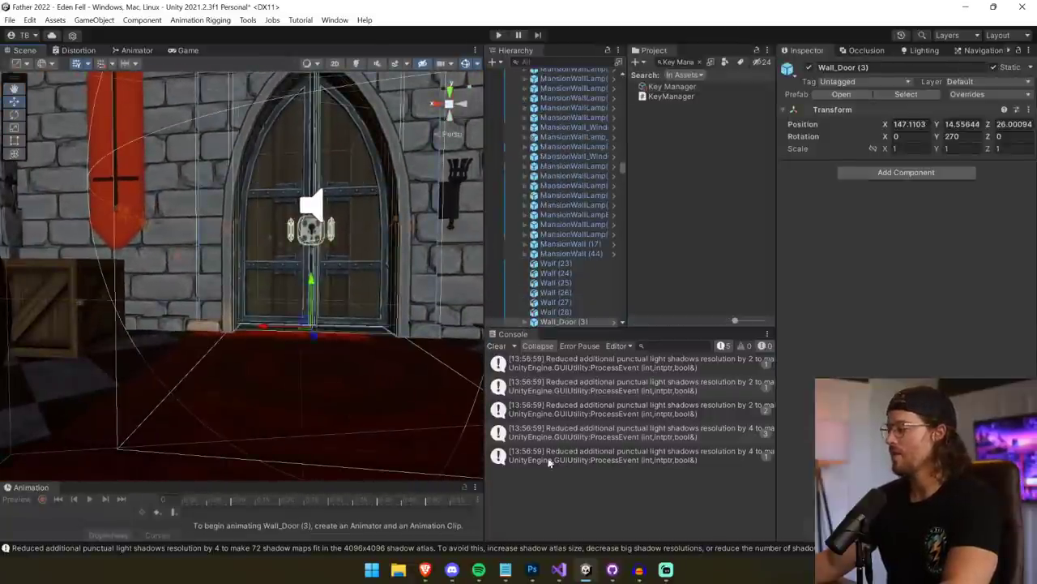
# - Switch to the level map in Photoshop and examine the Floor 2 route from the common room's locked door to the study rooms
pyautogui.click(537, 569)
pyautogui.moveTo(415, 211); pyautogui.dragTo(492, 297)
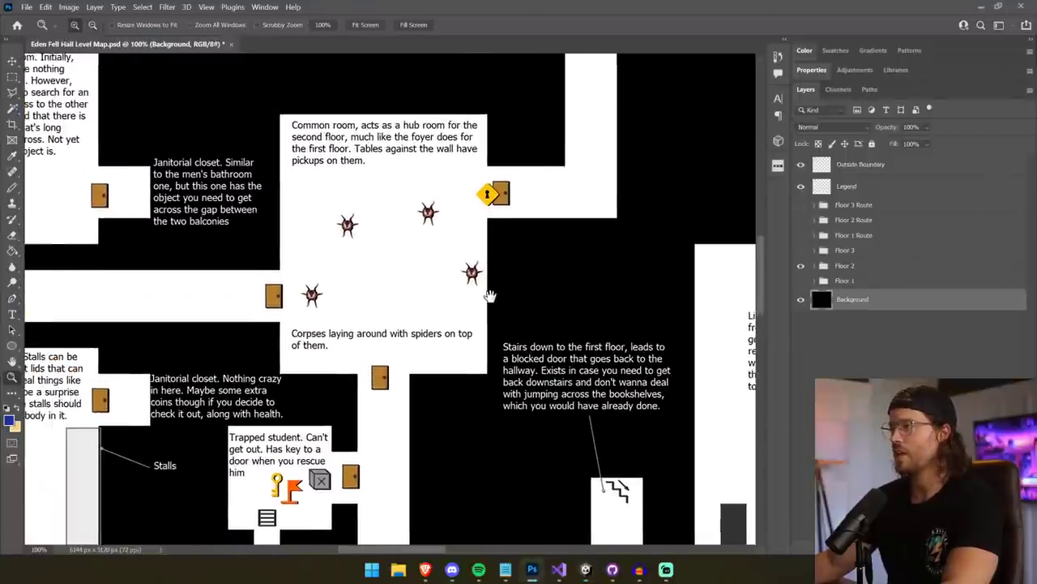
pyautogui.moveTo(499, 196); pyautogui.dragTo(397, 491)
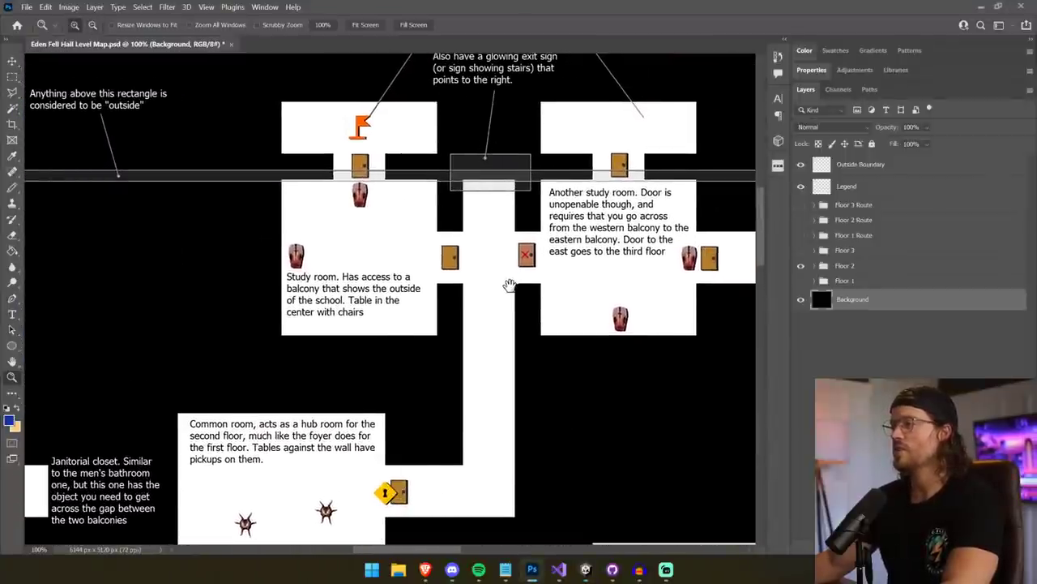
pyautogui.moveTo(509, 285); pyautogui.dragTo(491, 433)
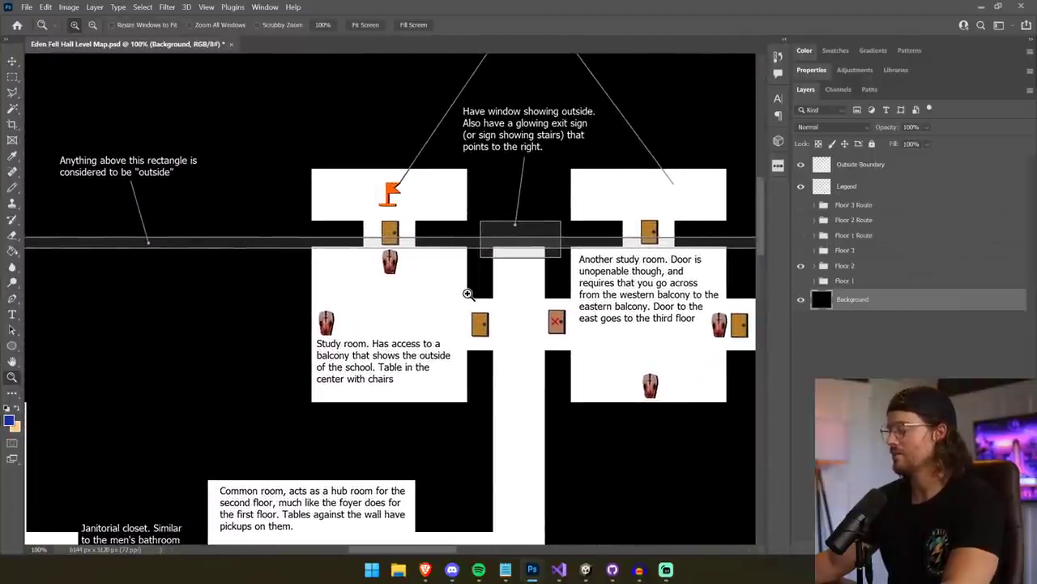
pyautogui.hotkey('ctrl', '-')
pyautogui.hotkey('ctrl', '-')
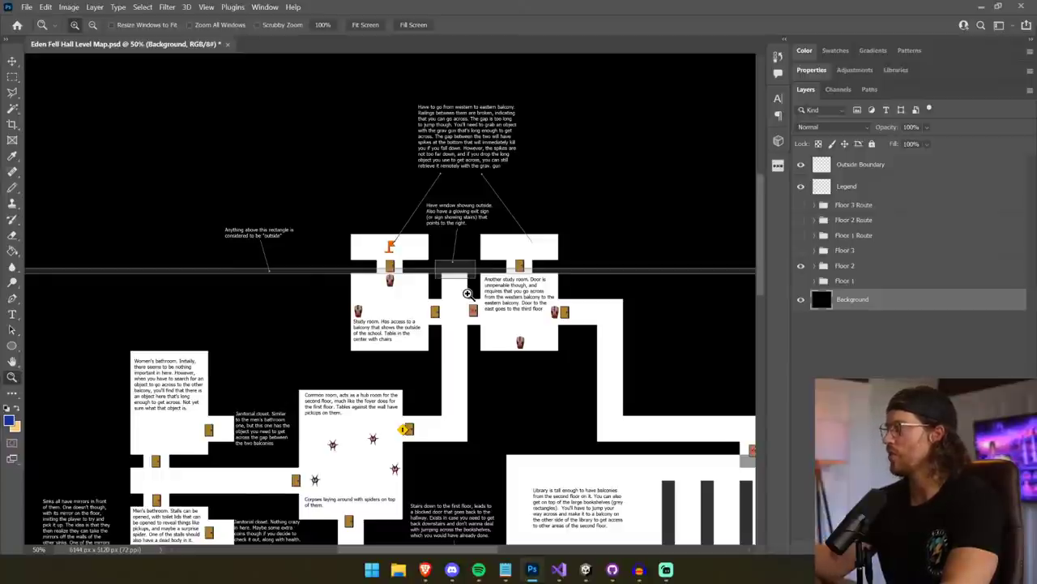
# - Compare the Floor 2 and Floor 3 layer groups and zoom in on the Floor 2 note about crossing between the balconies
pyautogui.click(801, 266)
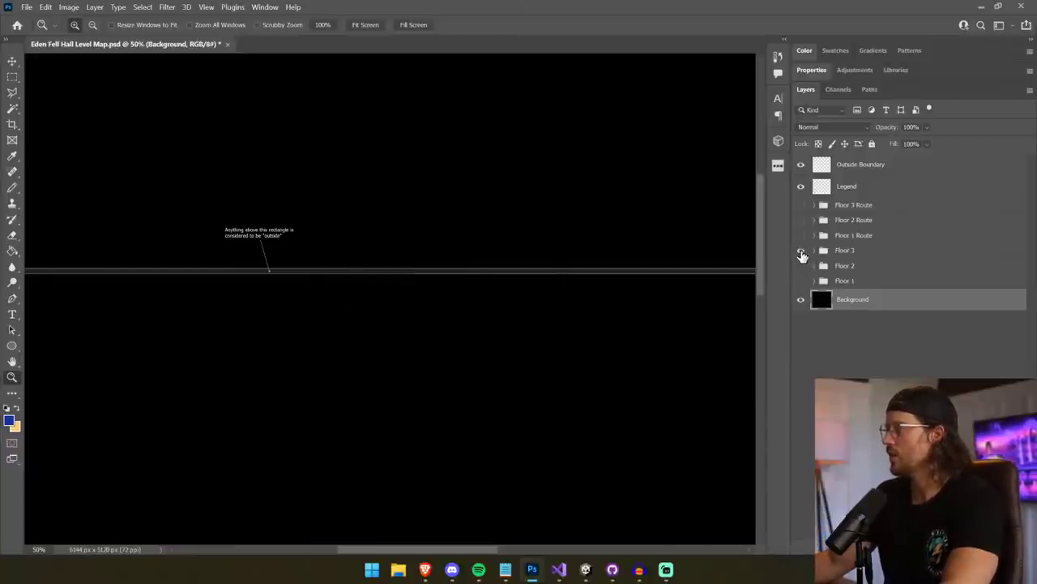
pyautogui.click(801, 268)
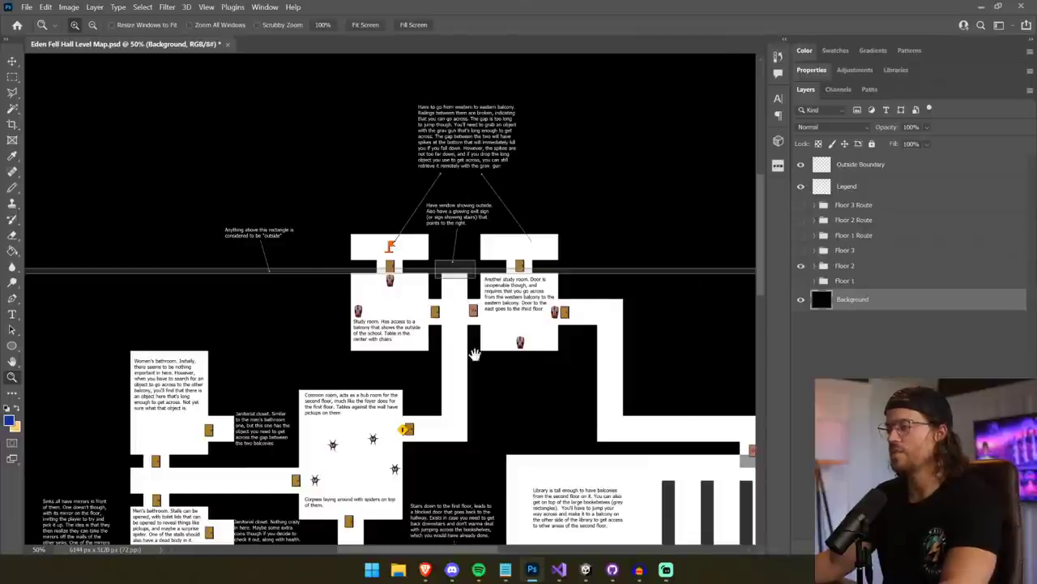
pyautogui.moveTo(475, 354); pyautogui.dragTo(487, 282)
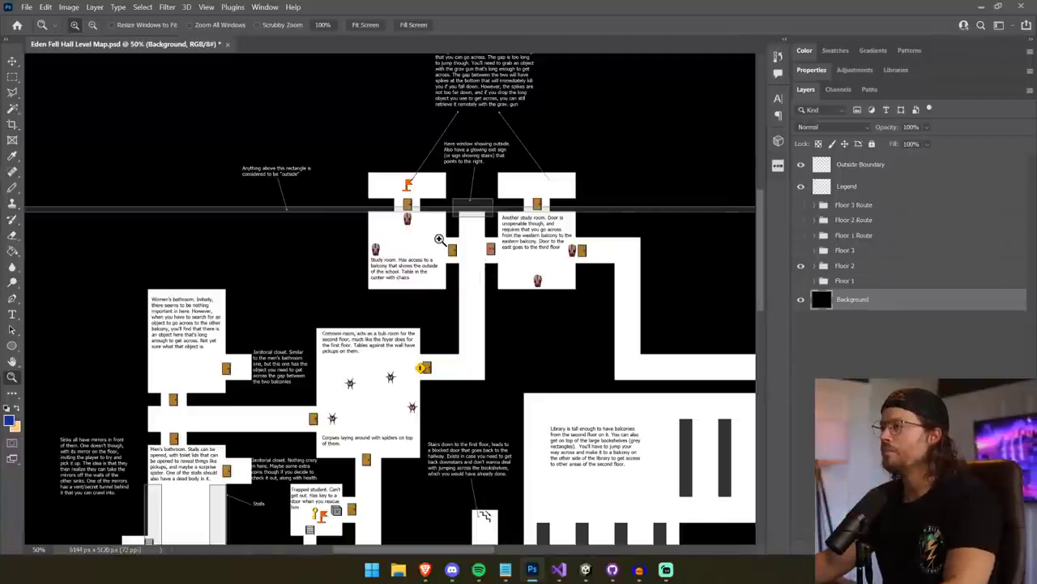
pyautogui.moveTo(438, 239); pyautogui.dragTo(398, 290)
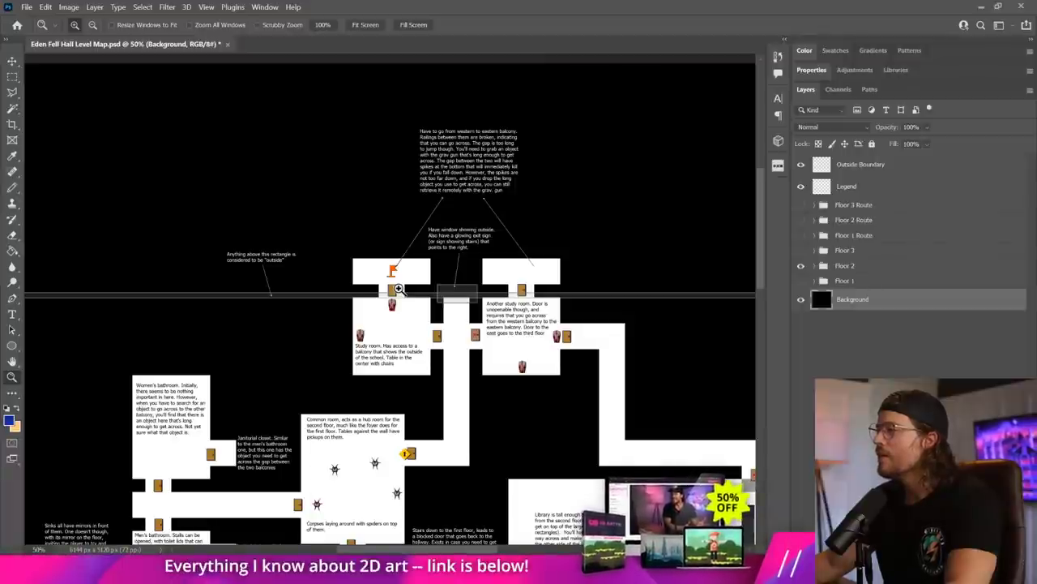
pyautogui.moveTo(425, 329); pyautogui.dragTo(393, 321)
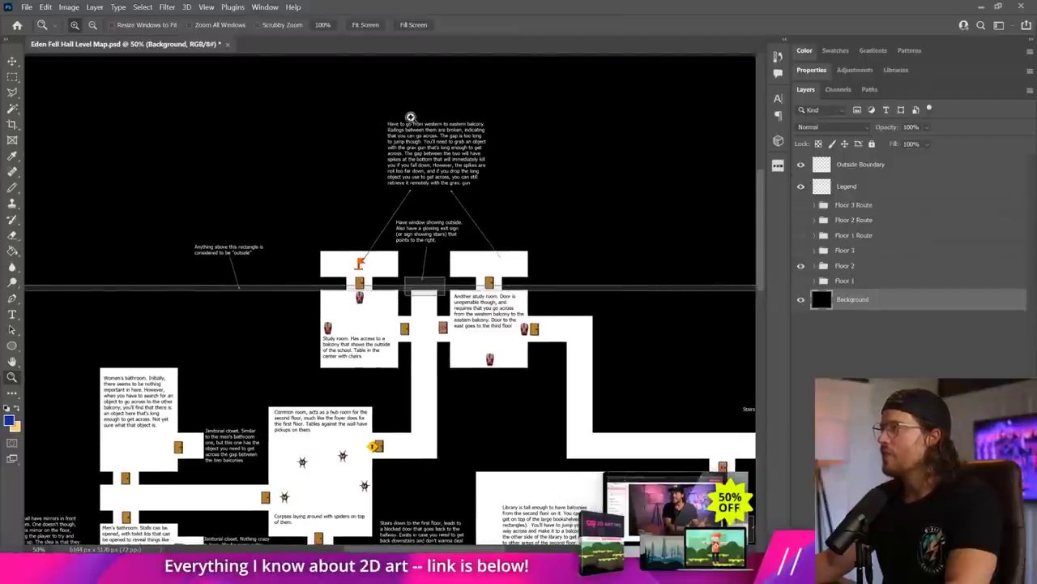
pyautogui.moveTo(344, 105); pyautogui.dragTo(536, 266)
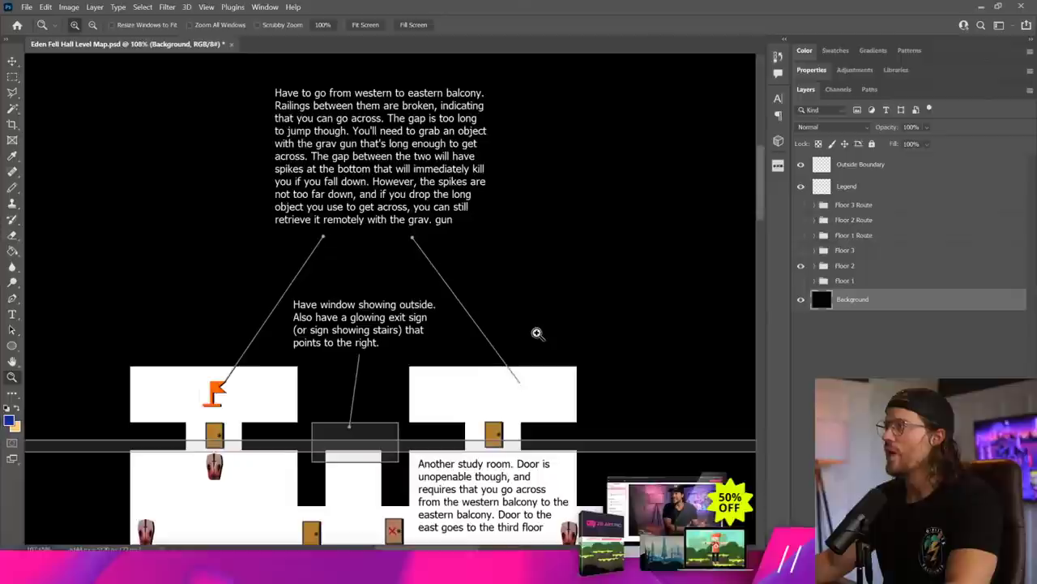
# - Examine the notes, doors and enemy markers in the two study rooms below the balconies
pyautogui.moveTo(530, 320); pyautogui.dragTo(522, 300)
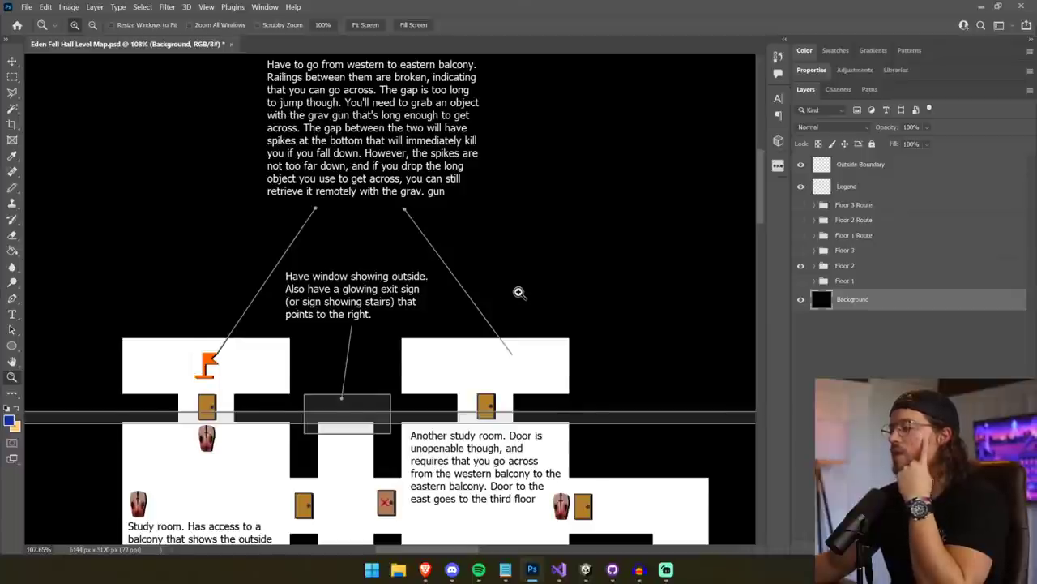
pyautogui.scroll(-3, 522, 297)
pyautogui.scroll(-2, 519, 293)
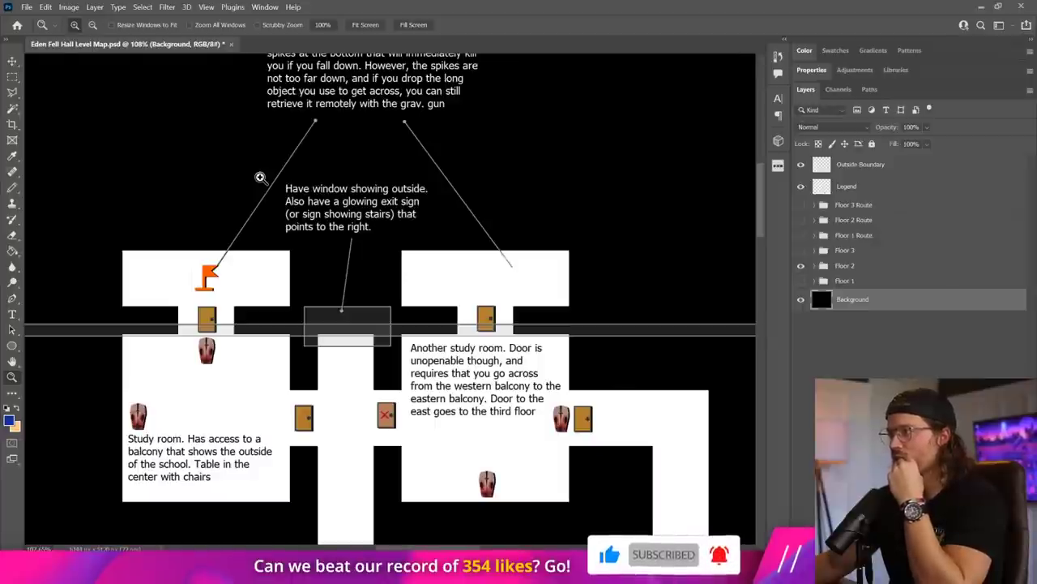
pyautogui.scroll(-3, 406, 327)
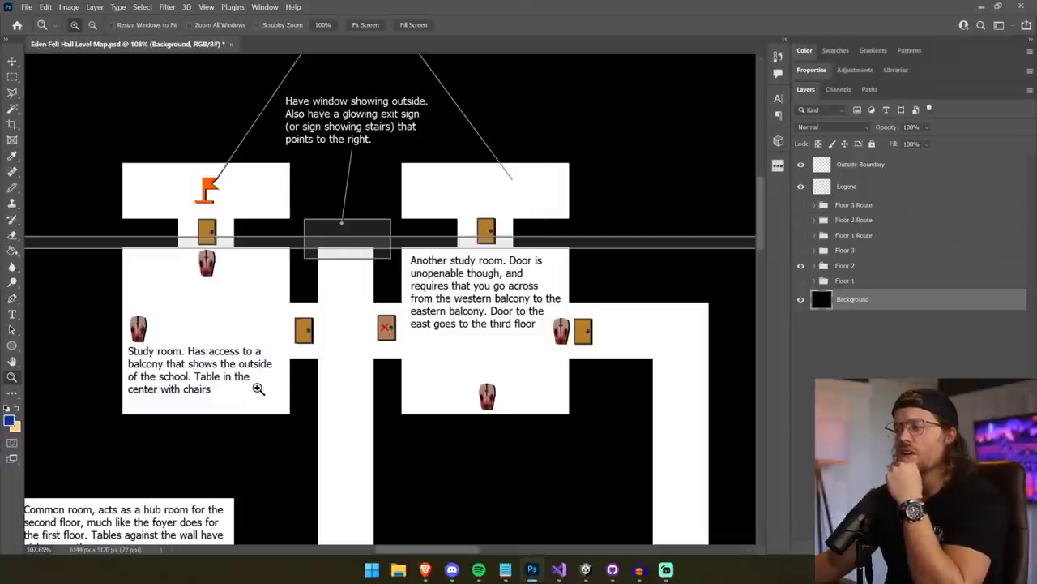
pyautogui.scroll(-3, 502, 367)
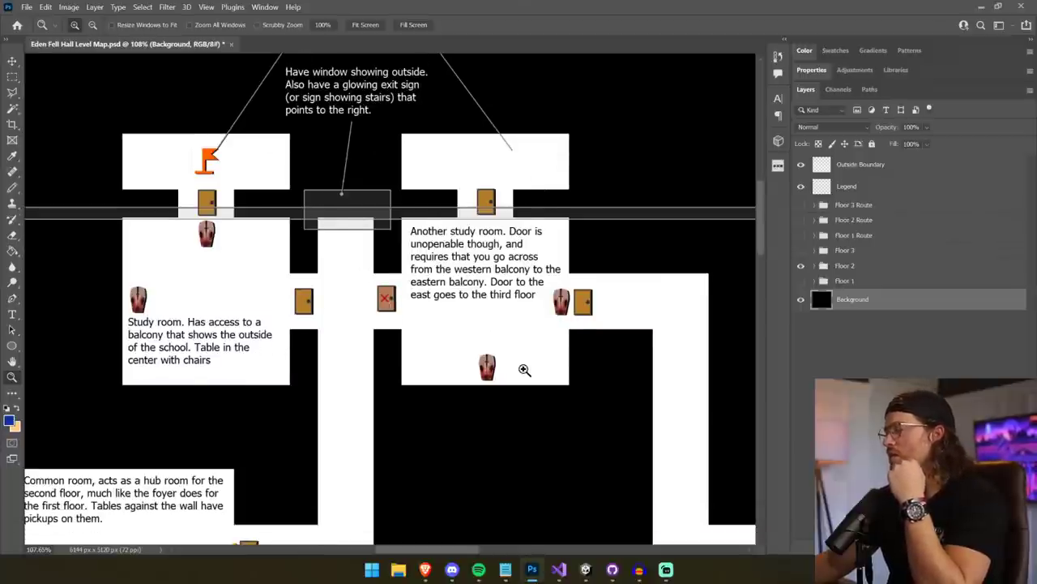
# - Follow the corridor east to the third-floor stairs and show the Floor 3 group instead of Floor 2 to examine where they lead
pyautogui.moveTo(686, 364); pyautogui.dragTo(306, 243)
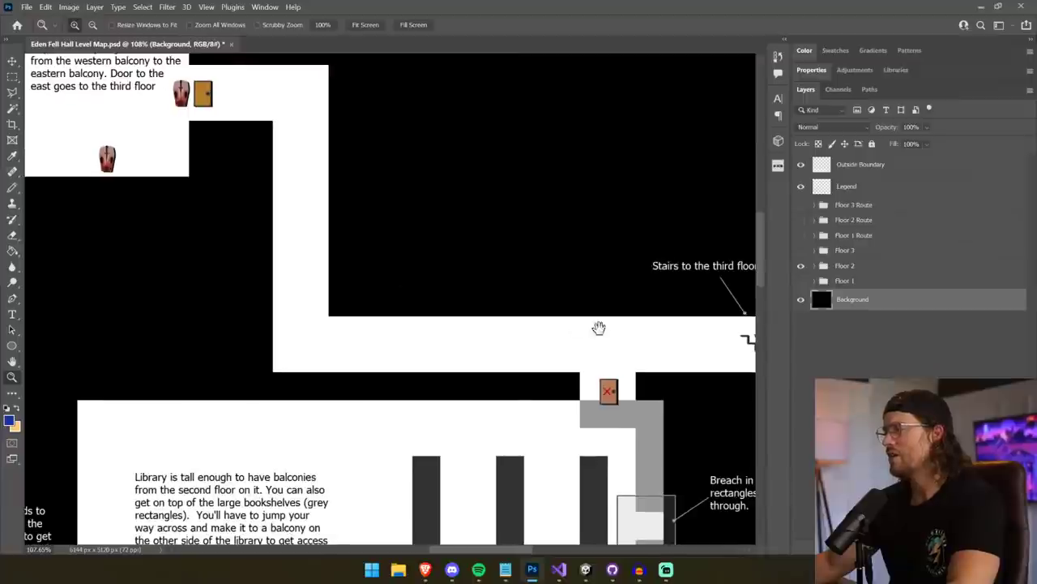
pyautogui.moveTo(598, 327); pyautogui.dragTo(451, 335)
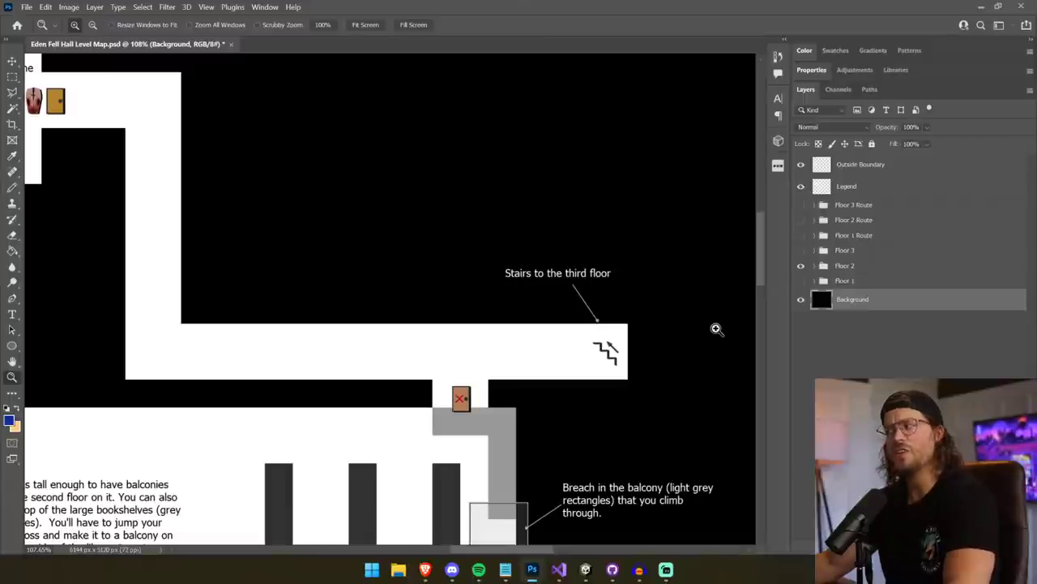
pyautogui.click(801, 251)
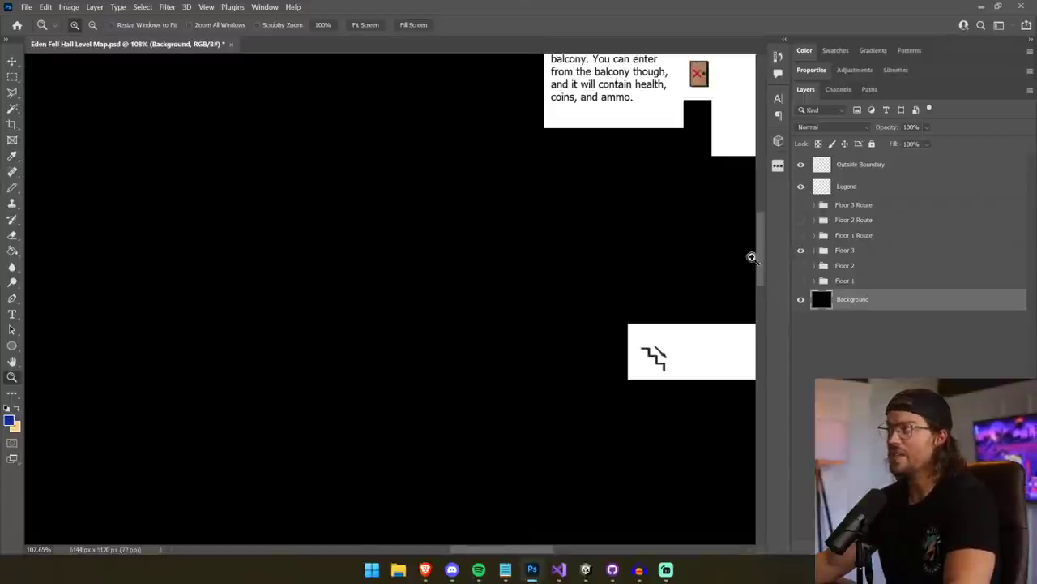
pyautogui.moveTo(613, 264); pyautogui.dragTo(367, 376)
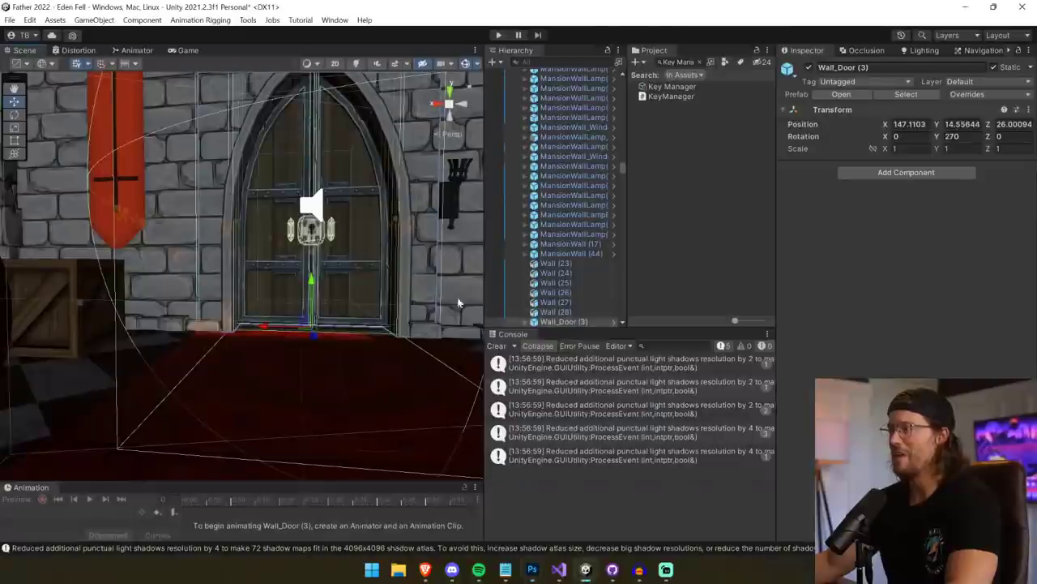
# - Clear the console, and lock the Door Rounded Variant inside Wall_Door (3) with the Blue Key as its key
pyautogui.scroll(-2, 553, 305)
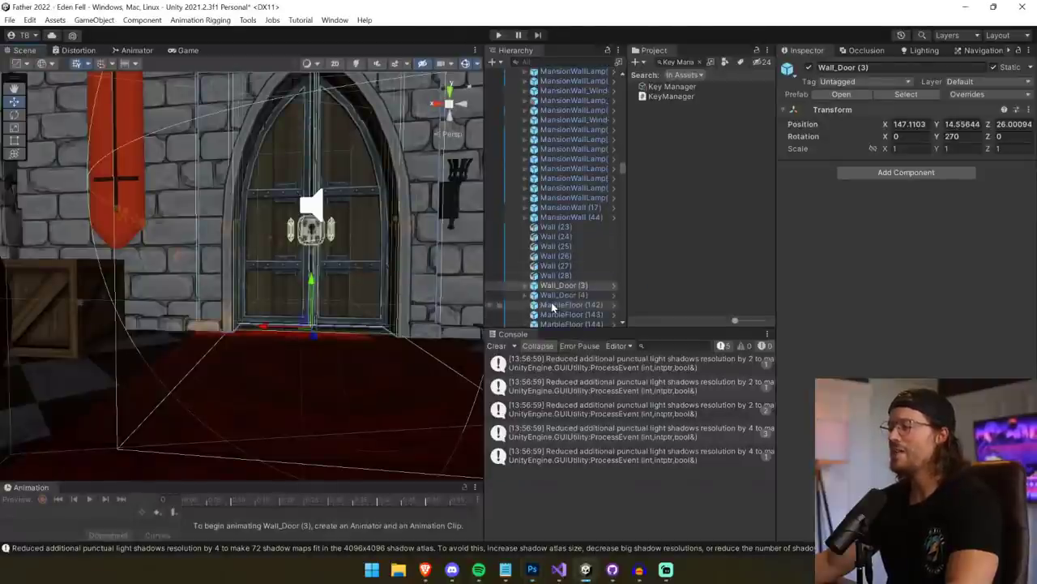
pyautogui.click(496, 346)
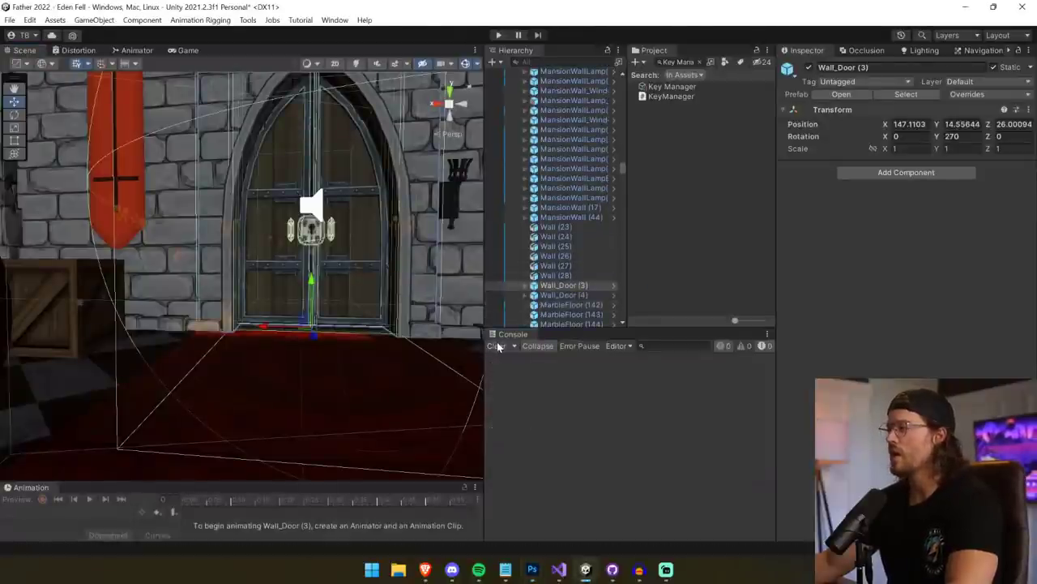
pyautogui.click(525, 285)
pyautogui.click(569, 305)
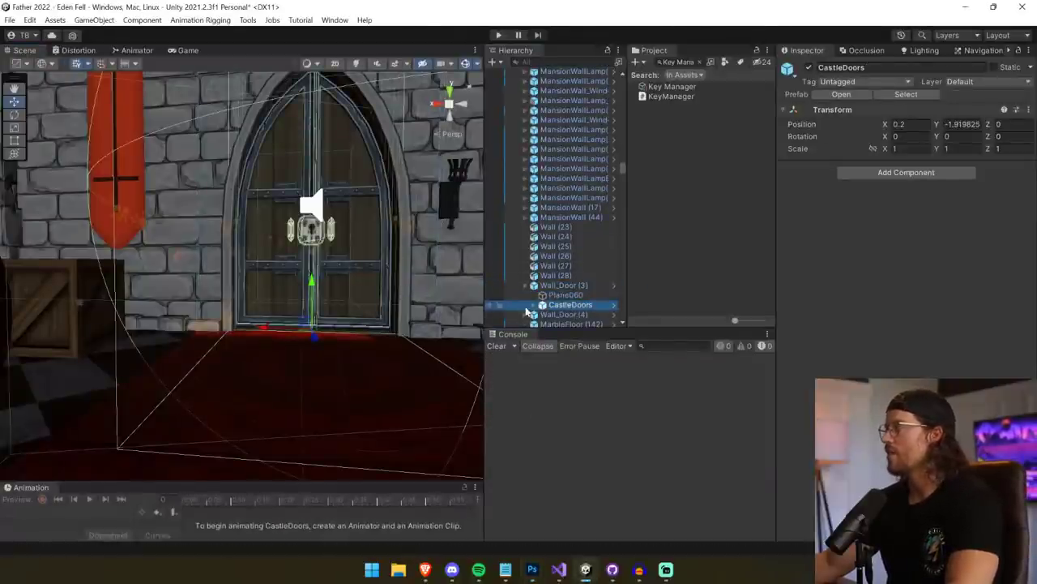
pyautogui.click(535, 305)
pyautogui.click(580, 315)
pyautogui.scroll(-4, 579, 292)
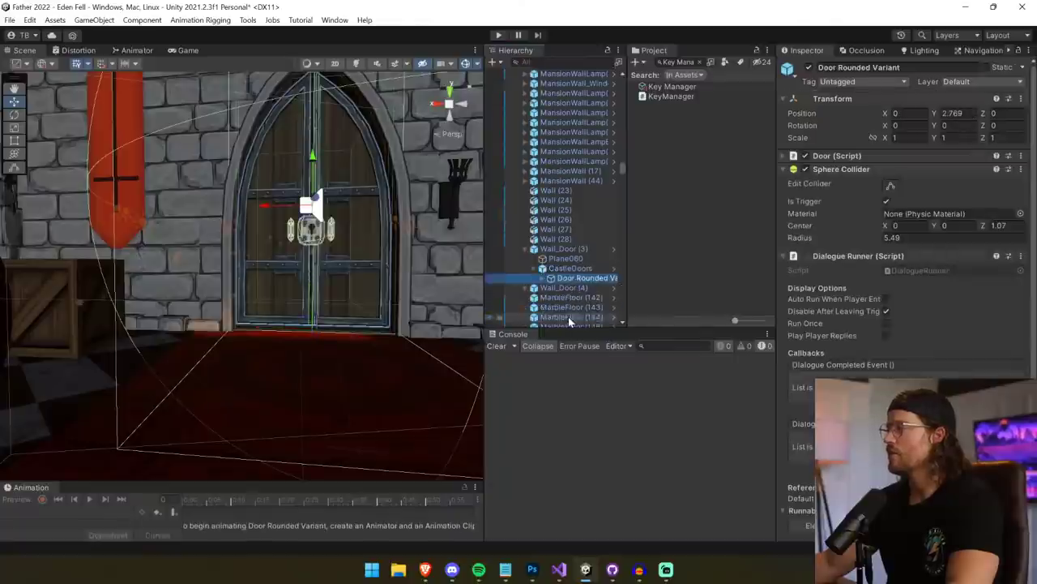
pyautogui.click(843, 156)
pyautogui.click(956, 214)
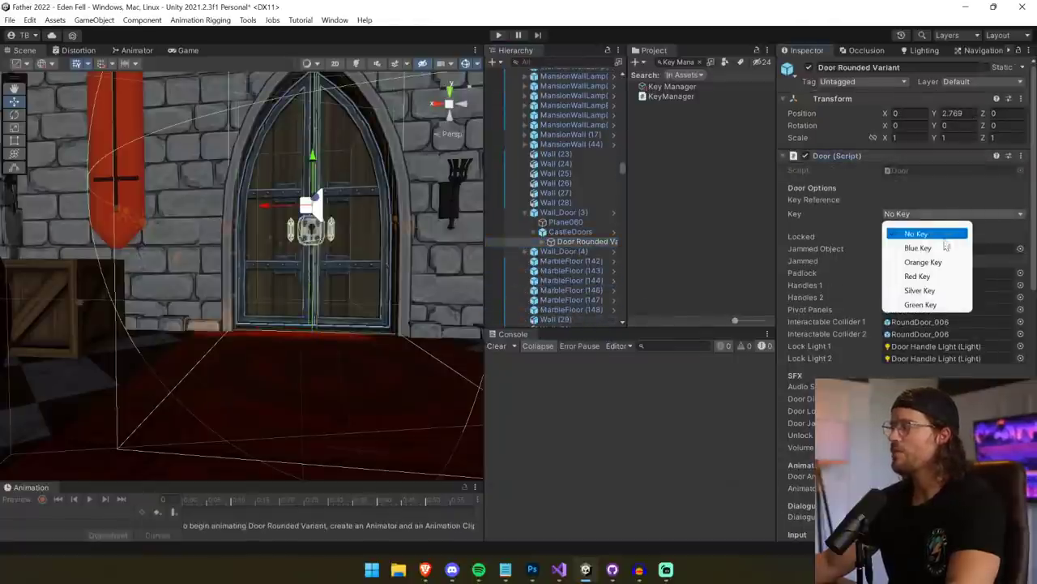
pyautogui.click(956, 248)
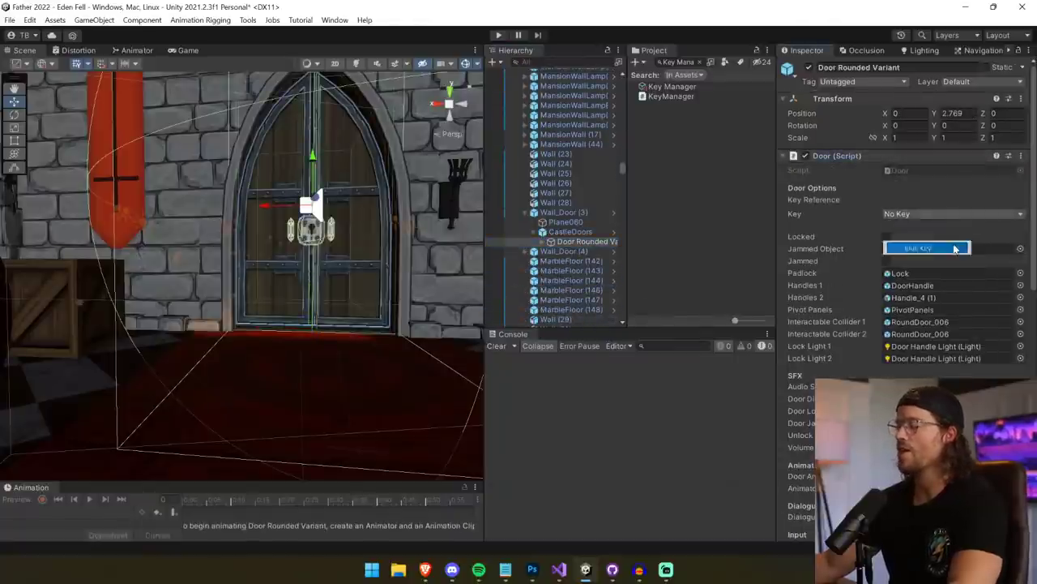
pyautogui.click(888, 237)
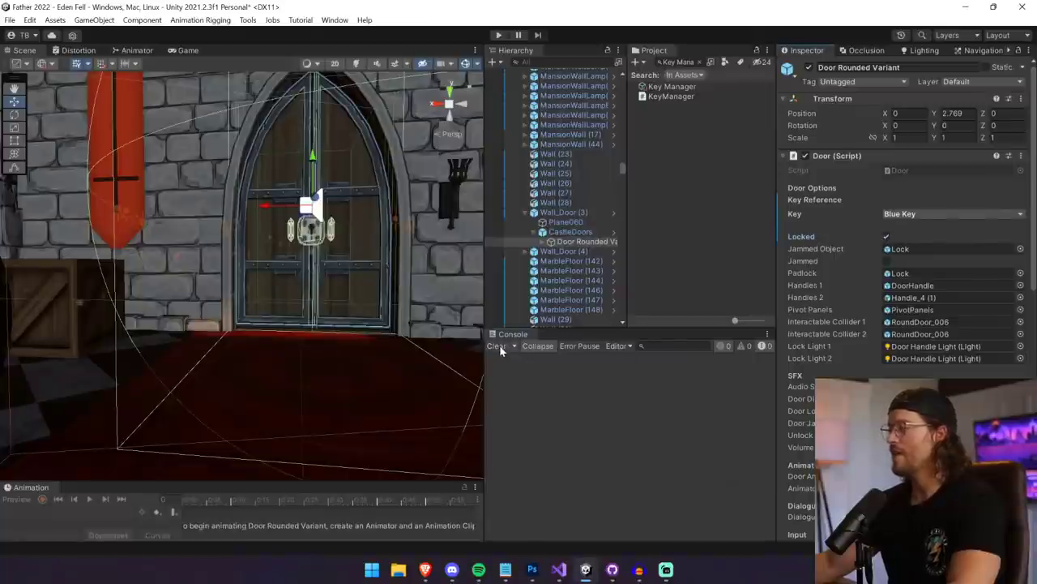
# - Pull back from the locked door to survey the mansion's rooms and roofs from above
pyautogui.moveTo(332, 314); pyautogui.dragTo(488, 389, button='right')
pyautogui.scroll(-8, 415, 366)
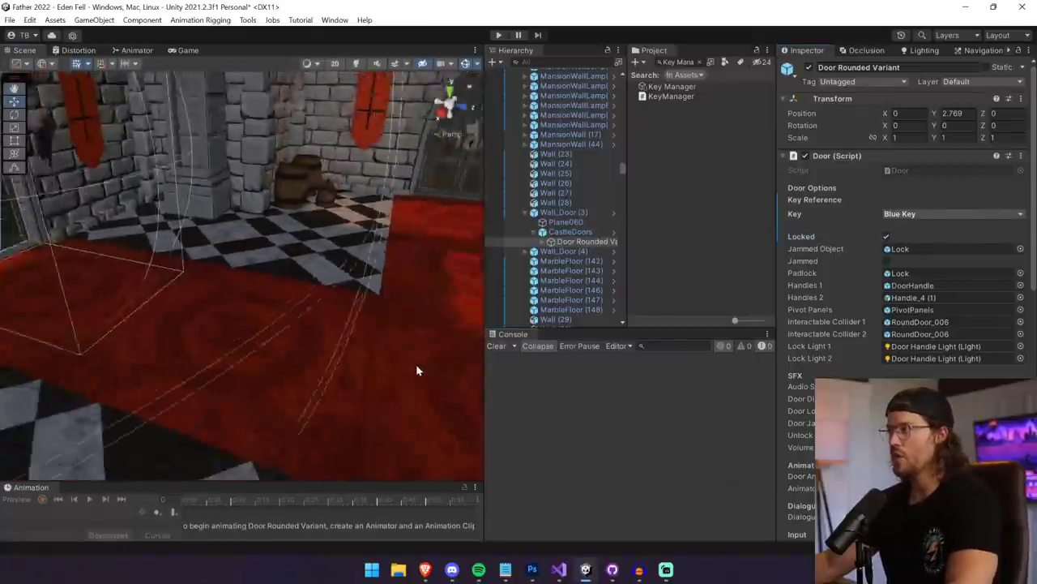
pyautogui.moveTo(397, 363); pyautogui.dragTo(310, 389, button='middle')
pyautogui.moveTo(310, 389); pyautogui.dragTo(427, 407, button='right')
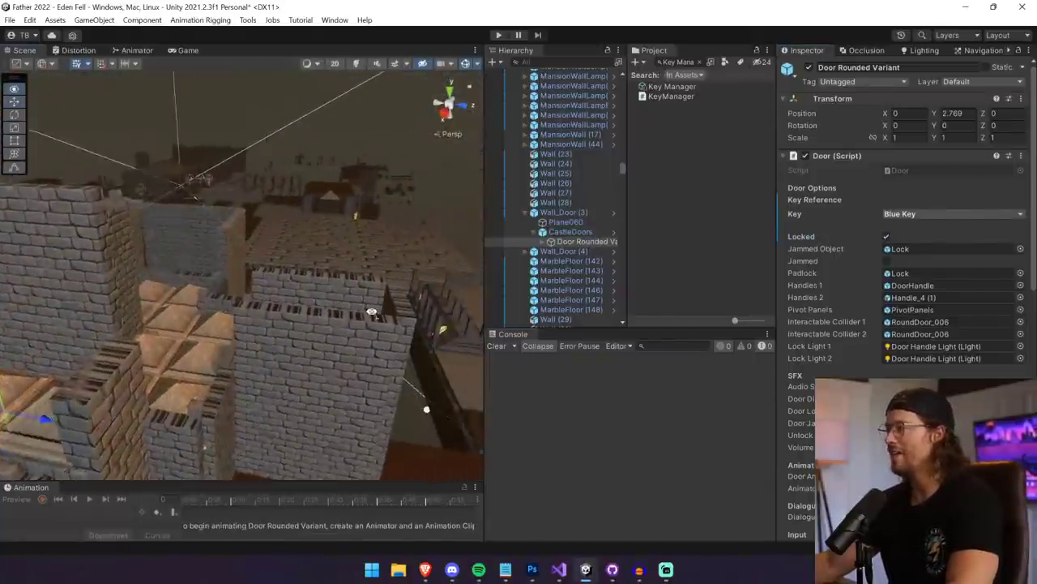
pyautogui.moveTo(426, 408); pyautogui.dragTo(371, 311, button='middle')
pyautogui.scroll(4, 371, 311)
pyautogui.moveTo(365, 312); pyautogui.dragTo(299, 464, button='right')
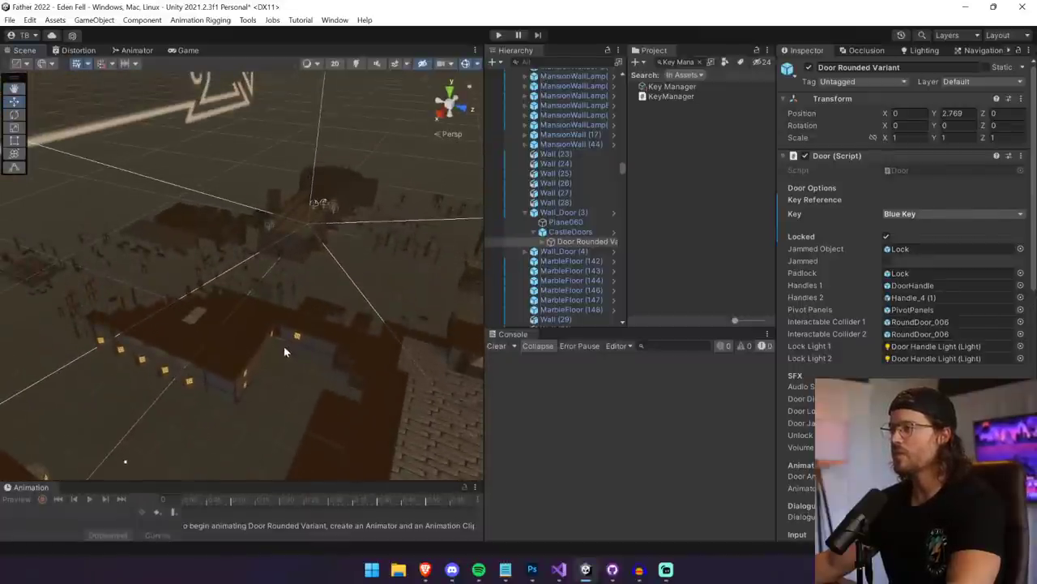
pyautogui.moveTo(283, 351); pyautogui.dragTo(284, 348, button='right')
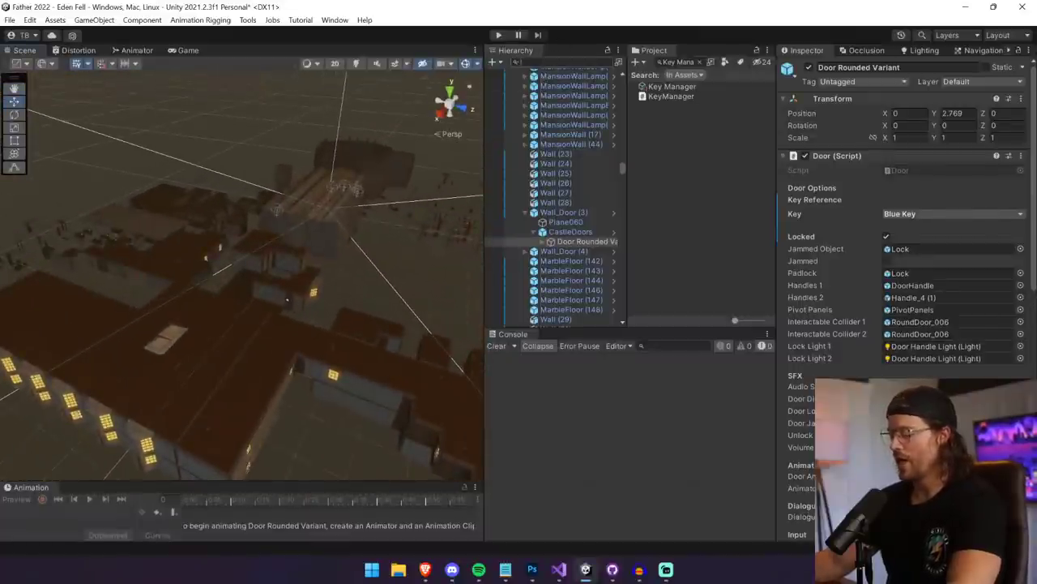
# - Search the scene objects for "control" and select the Controller inside FPSController Father
pyautogui.hotkey('ctrl', 'a')
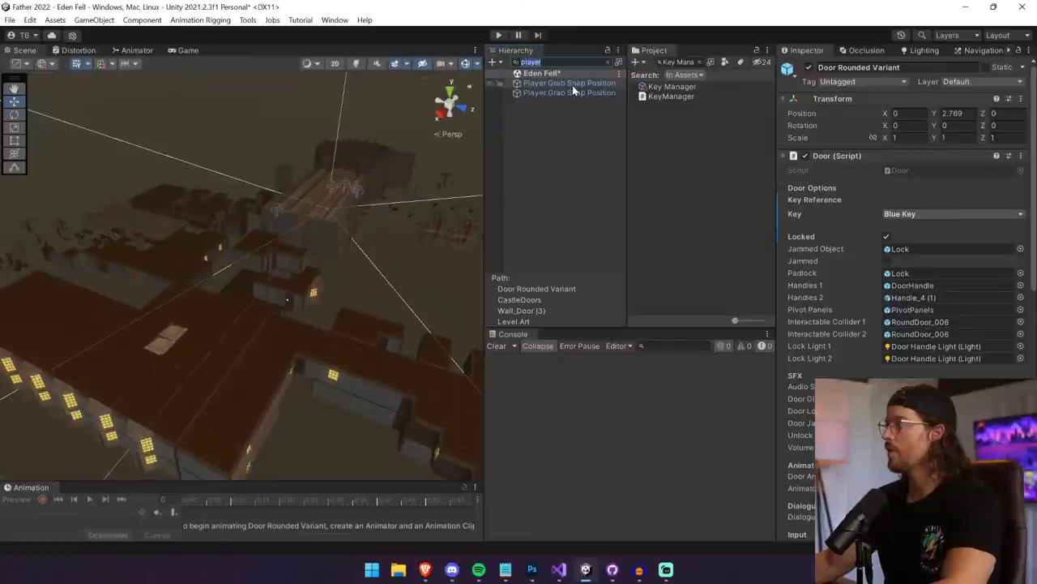
pyautogui.write('coritrol')
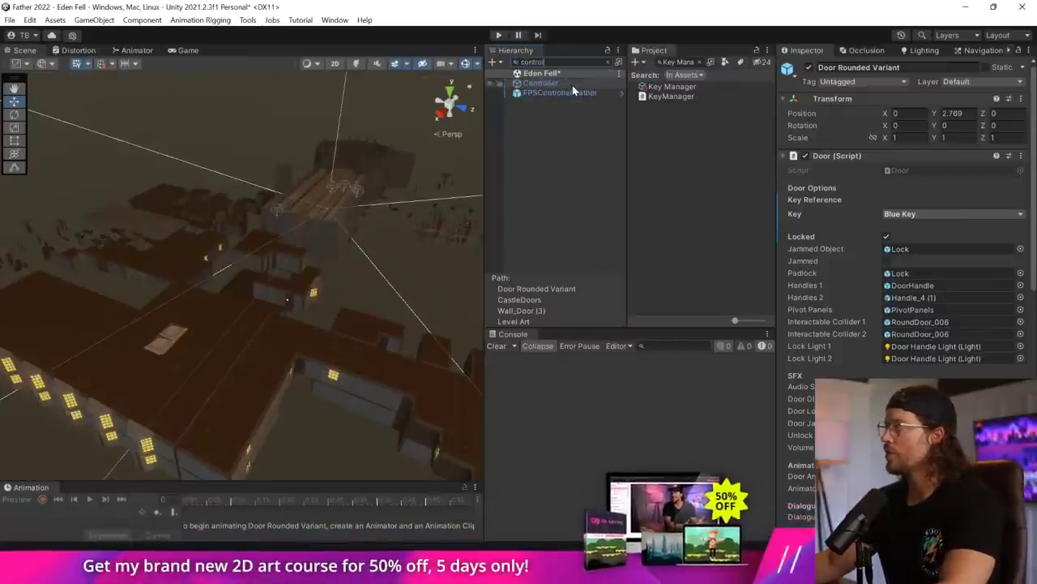
pyautogui.click(567, 93)
pyautogui.click(608, 63)
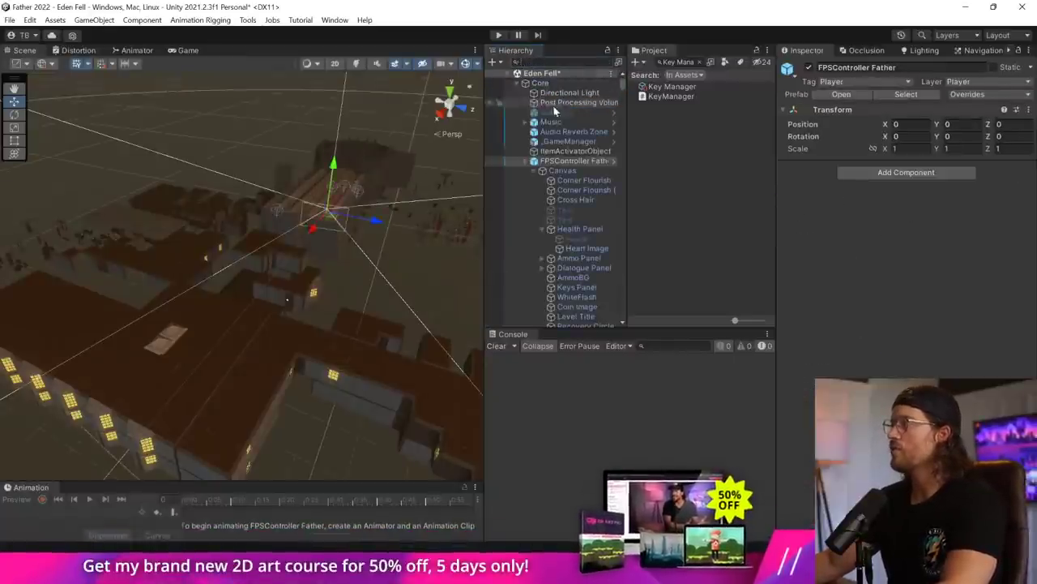
pyautogui.click(538, 170)
pyautogui.click(534, 171)
pyautogui.click(559, 180)
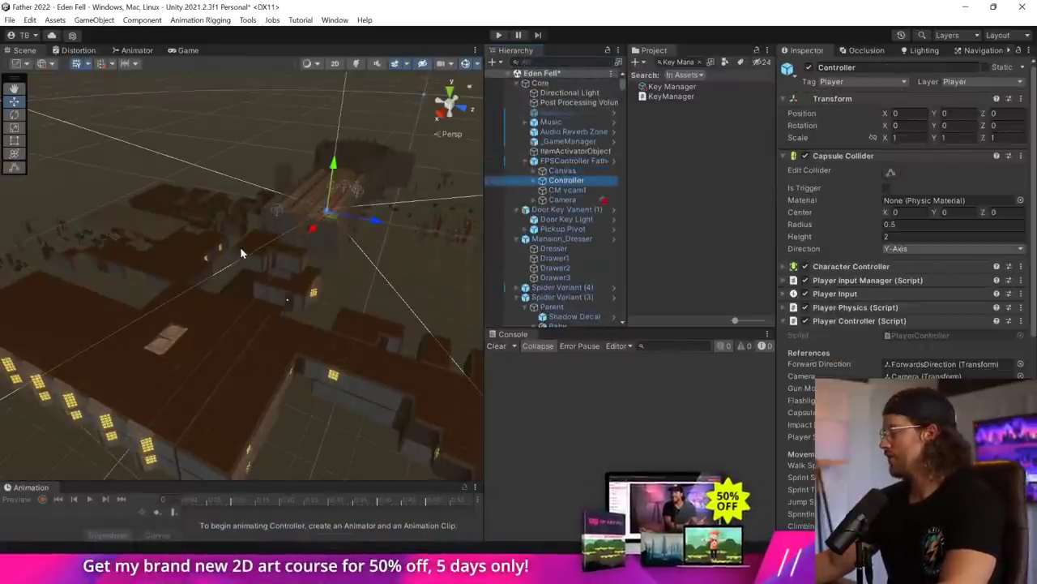
# - Move the player Controller across the mansion to about X 100.7, Z 20
pyautogui.scroll(2, 240, 247)
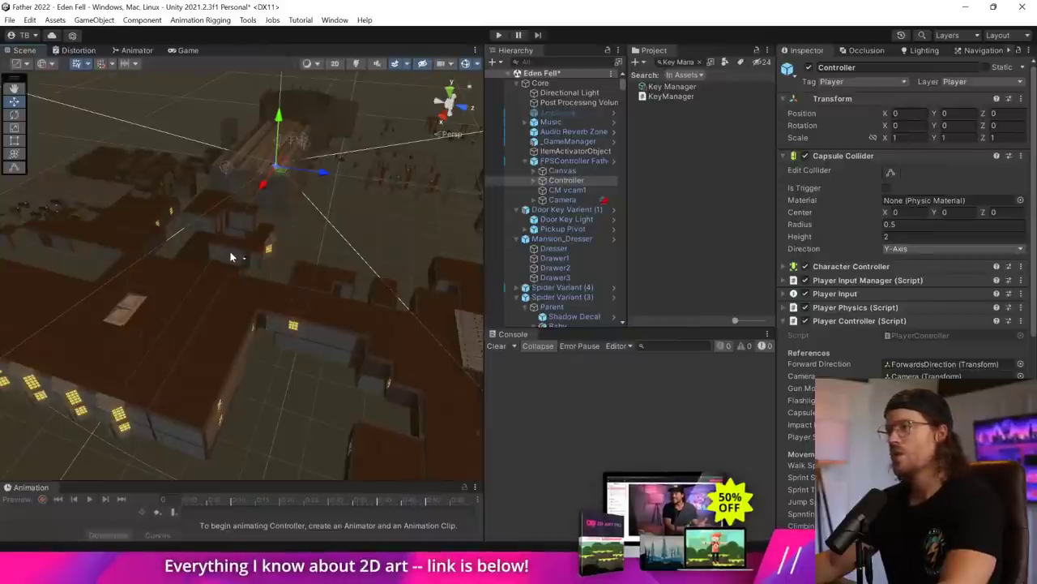
pyautogui.moveTo(267, 290); pyautogui.dragTo(328, 289, button='right')
pyautogui.press('f')
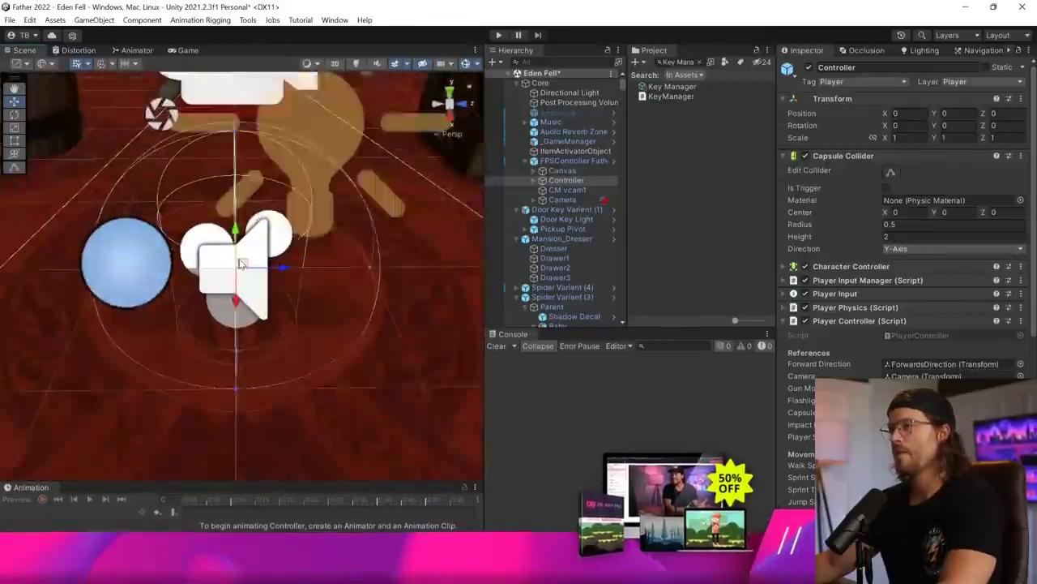
pyautogui.scroll(-12, 229, 300)
pyautogui.moveTo(227, 303); pyautogui.dragTo(200, 290, button='right')
pyautogui.scroll(2, 284, 312)
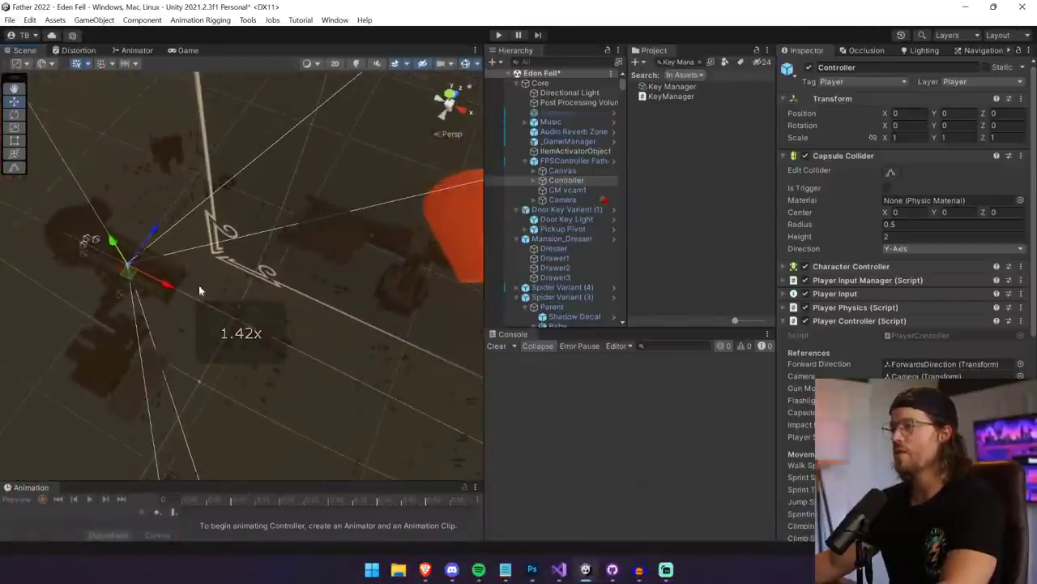
pyautogui.moveTo(167, 287); pyautogui.dragTo(307, 347)
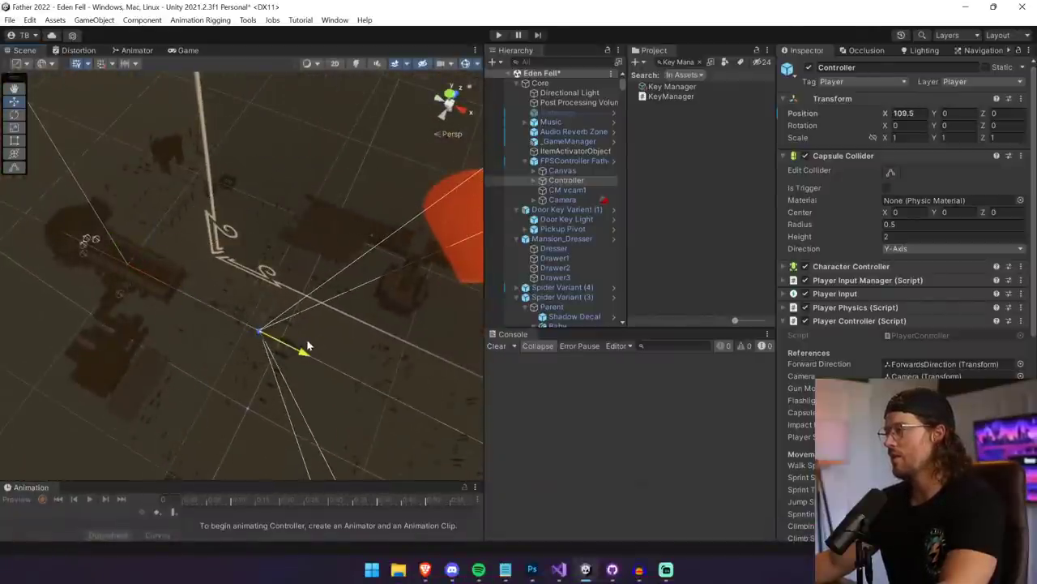
pyautogui.moveTo(307, 346); pyautogui.dragTo(308, 402, button='right')
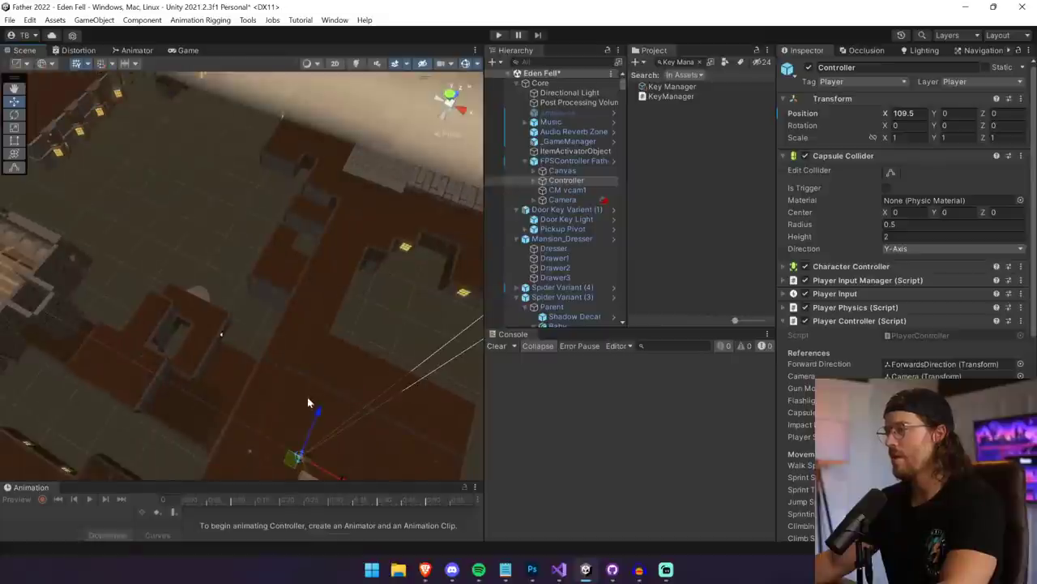
pyautogui.moveTo(320, 412); pyautogui.dragTo(342, 378)
# - Raise the player Controller to about Y 7.413 so it stands inside the carpeted room
pyautogui.press('f')
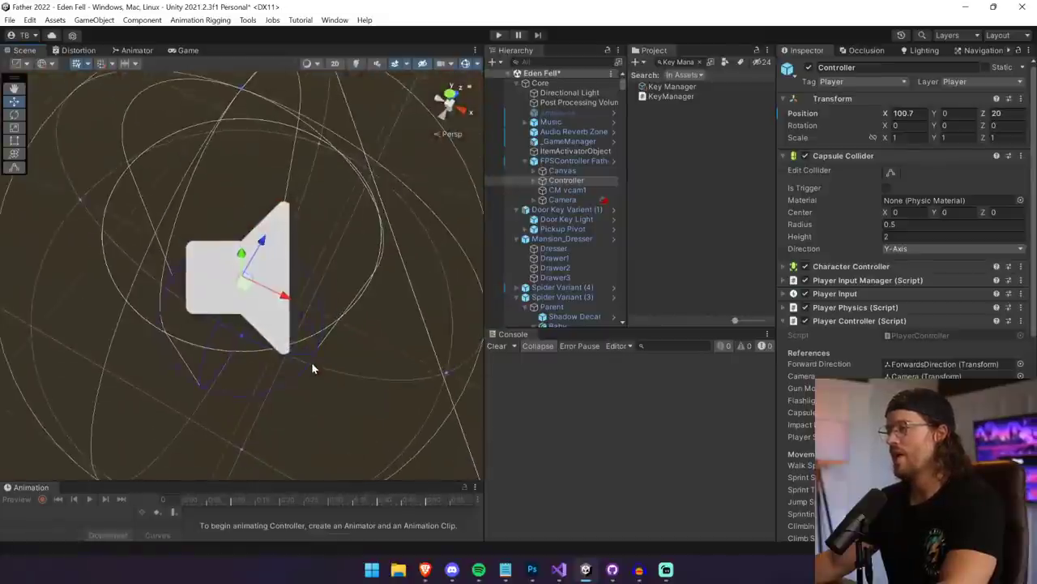
pyautogui.scroll(-10, 311, 361)
pyautogui.scroll(-5, 284, 352)
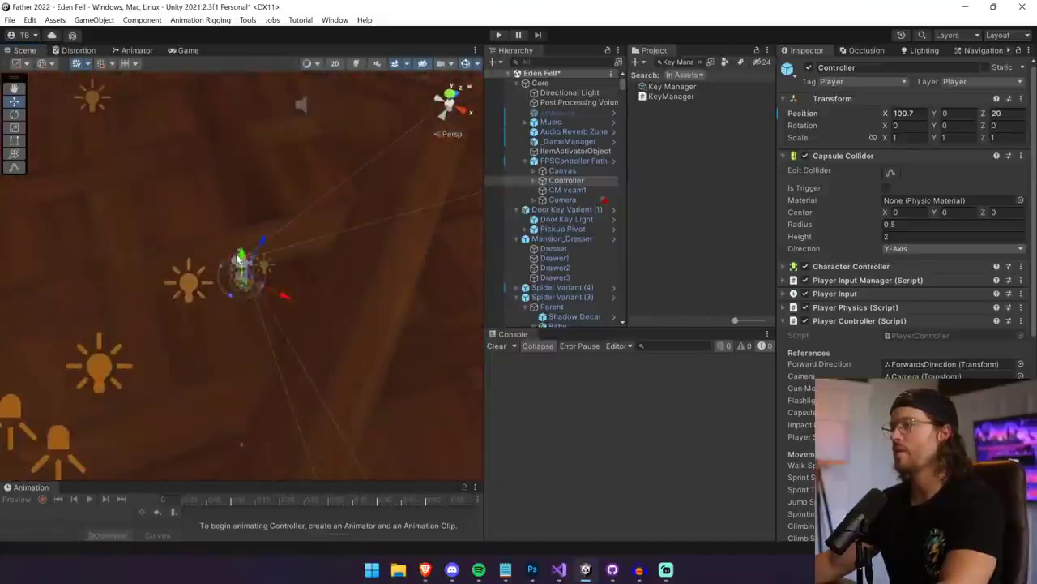
pyautogui.moveTo(240, 256); pyautogui.dragTo(266, 64)
pyautogui.scroll(-6, 245, 178)
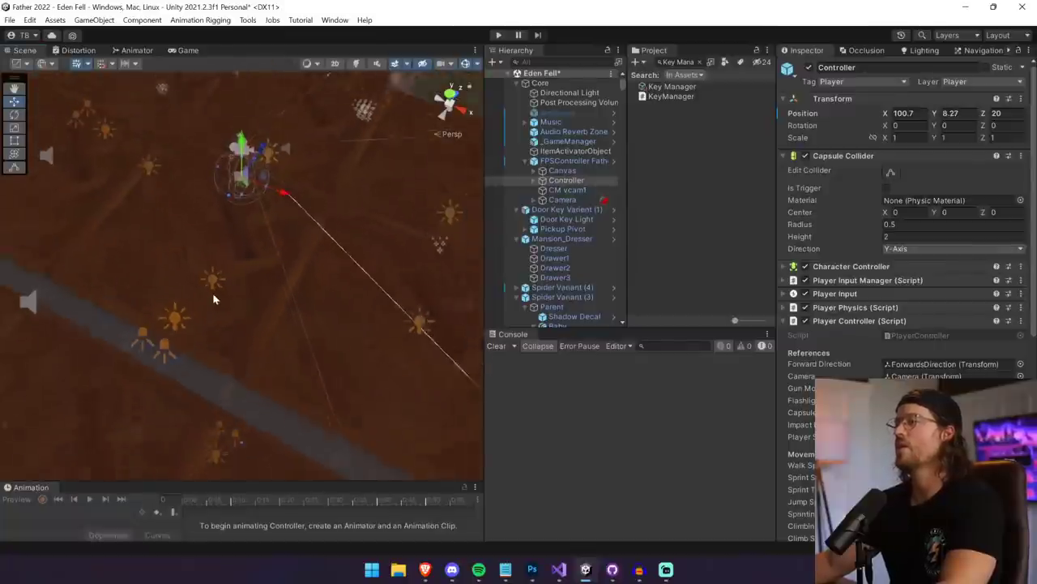
pyautogui.scroll(-3, 209, 303)
pyautogui.moveTo(209, 302); pyautogui.dragTo(230, 174, button='right')
pyautogui.scroll(3, 220, 378)
pyautogui.press('f')
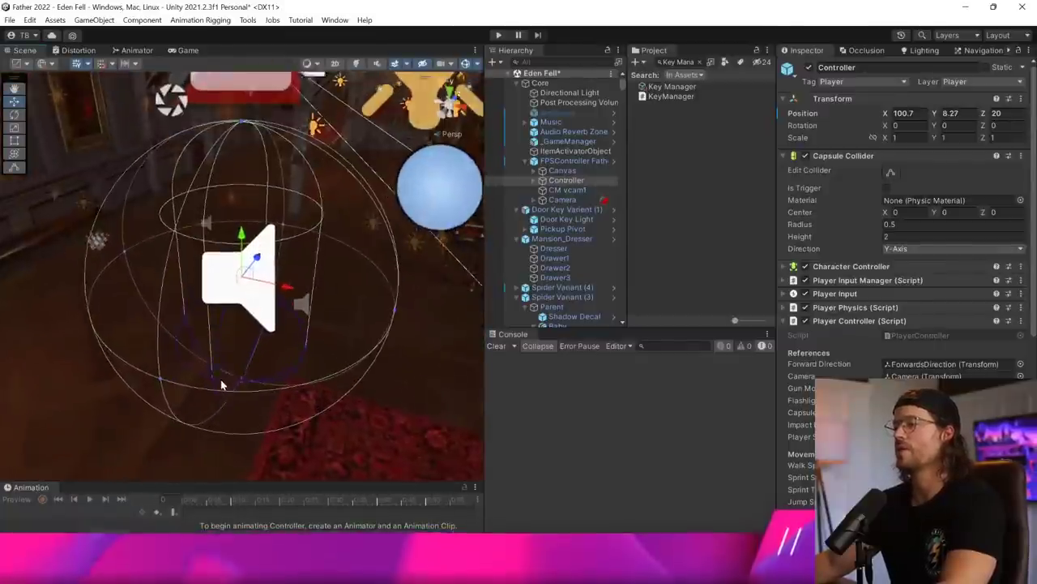
pyautogui.moveTo(241, 236); pyautogui.dragTo(255, 330)
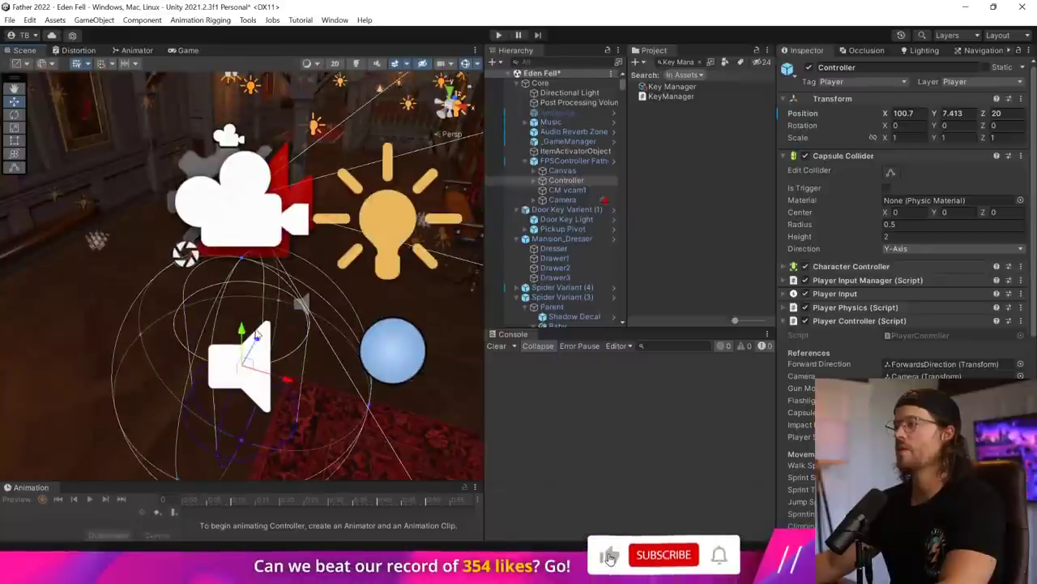
# - Start a playtest from the new player position and walk up to the large window overlooking the red-carpeted room
pyautogui.click(499, 35)
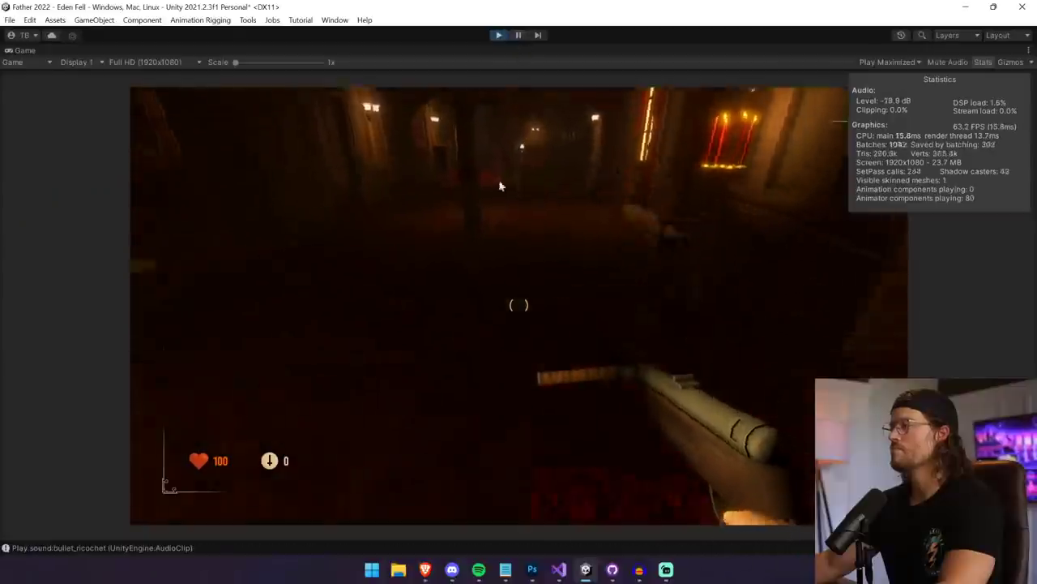
pyautogui.click(499, 187)
pyautogui.press('w')
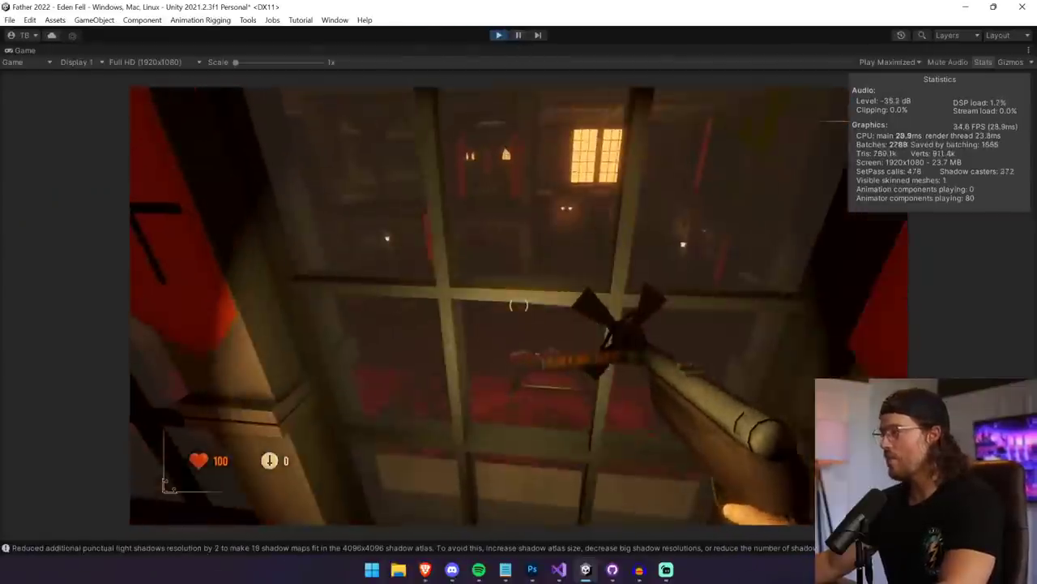
# - Switch to the level map in Photoshop and toggle the Floor 2 group to examine where the player is on that floor
pyautogui.hotkey('alt', 'Tab')
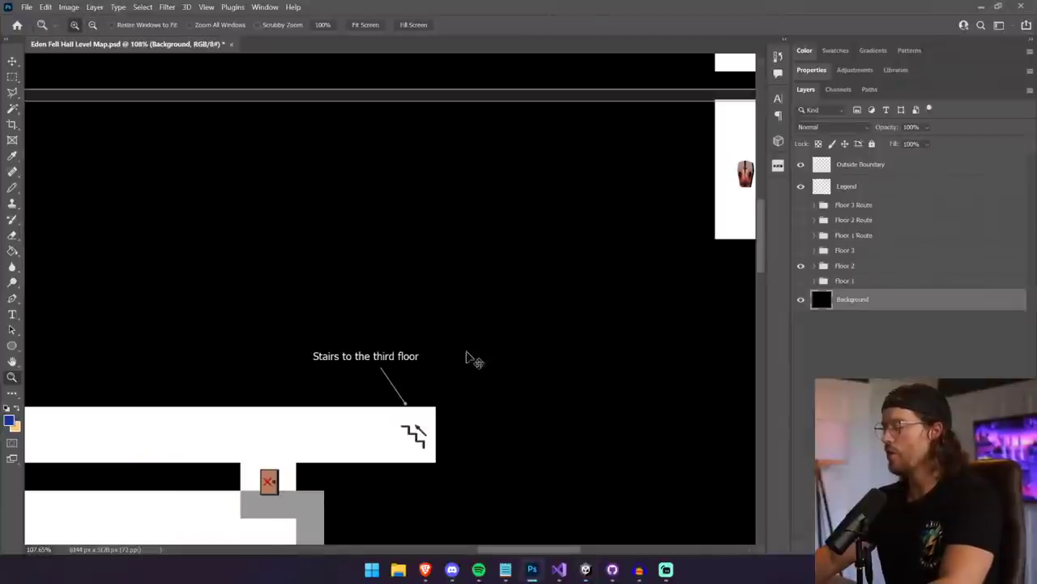
pyautogui.scroll(-5, 475, 360)
pyautogui.hscroll(1, 586, 324)
pyautogui.click(801, 266)
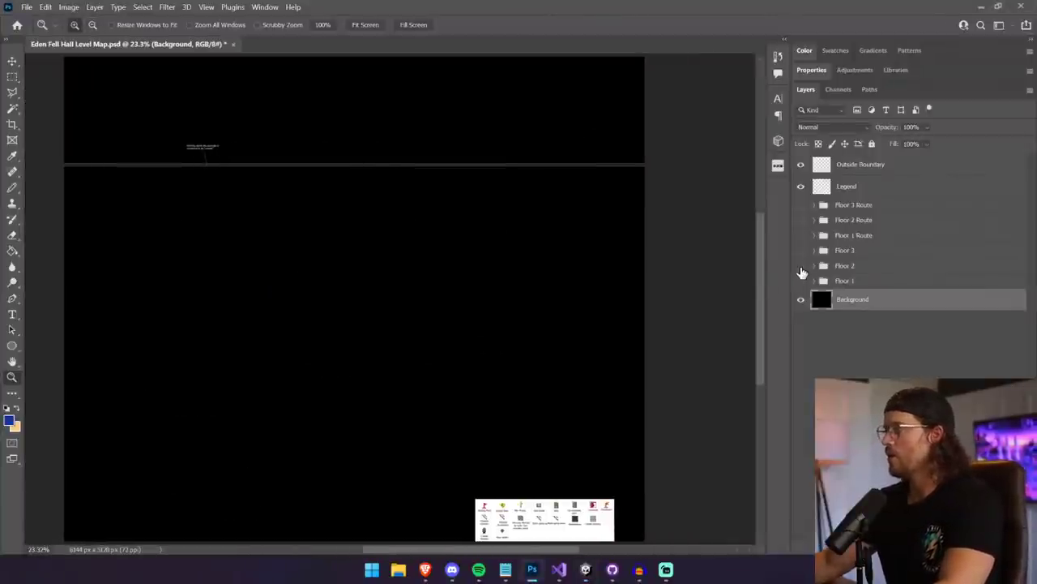
pyautogui.click(801, 265)
pyautogui.click(378, 322)
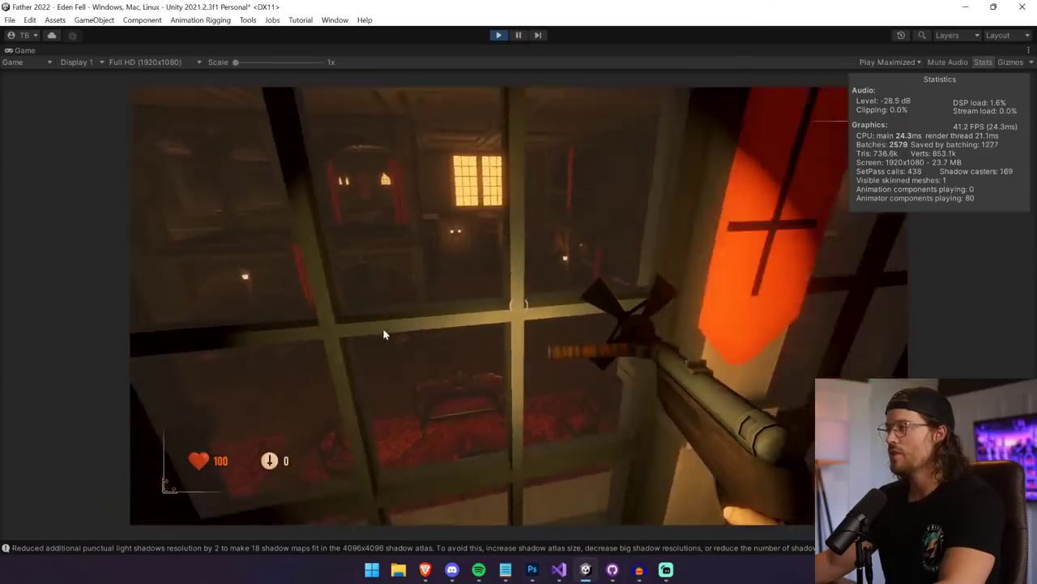
# - Continue the playtest by leaving the window, crawling through the stone vent tunnels and breaking the metal grate at their end
pyautogui.hotkey('shift', 'w')
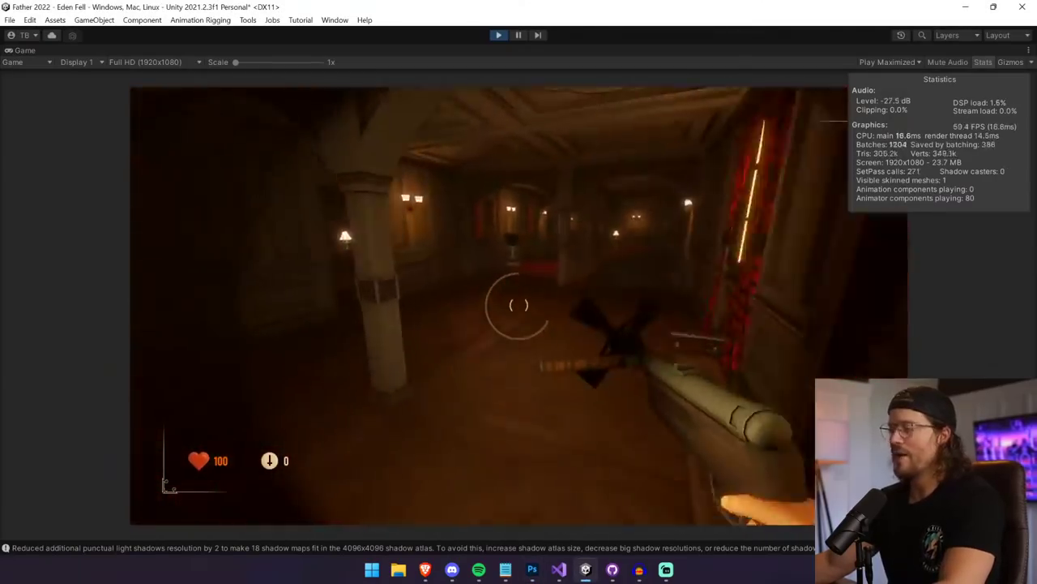
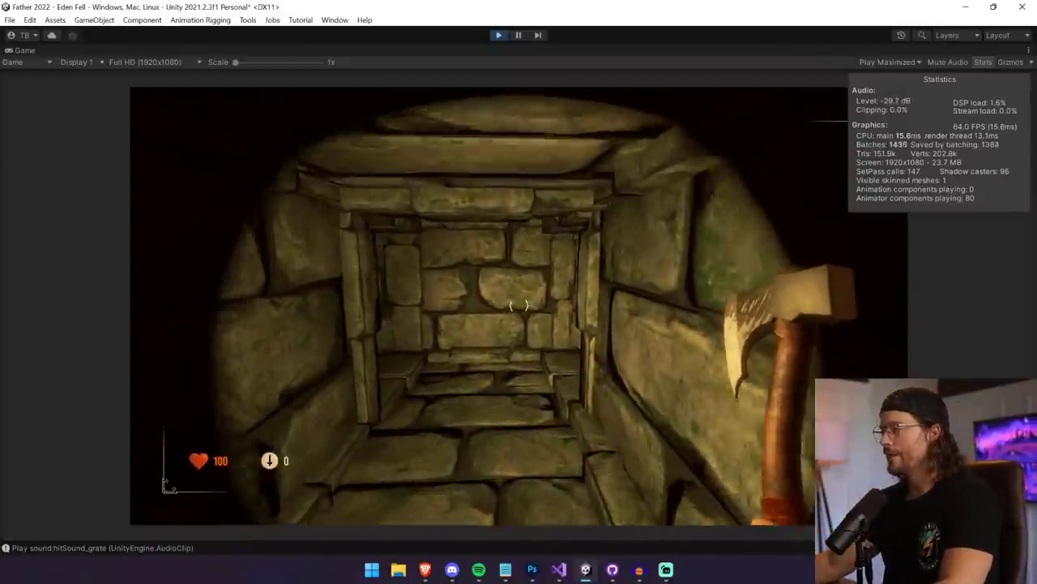
pyautogui.press('w')
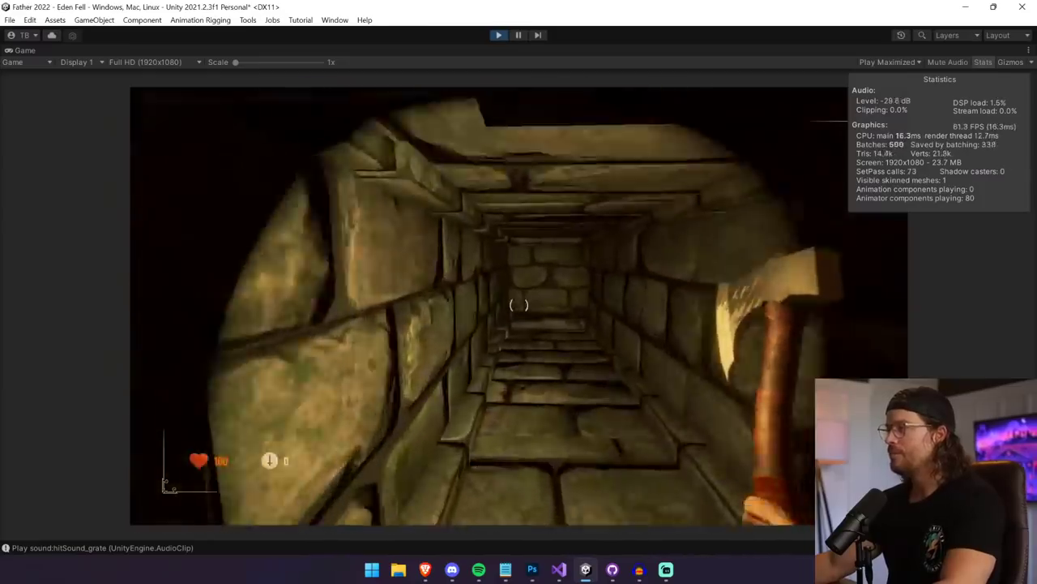
pyautogui.press('w')
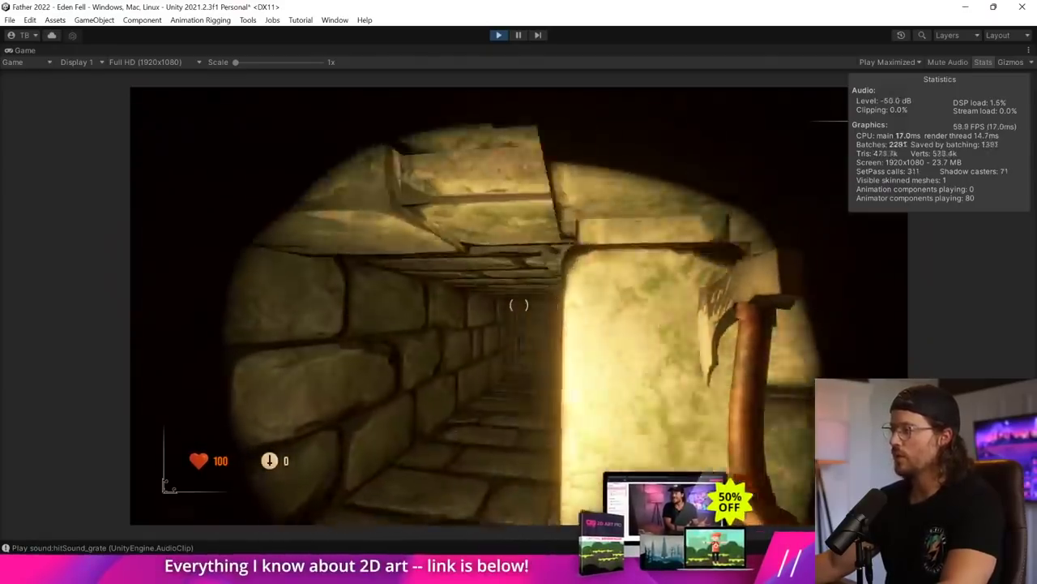
pyautogui.press('w')
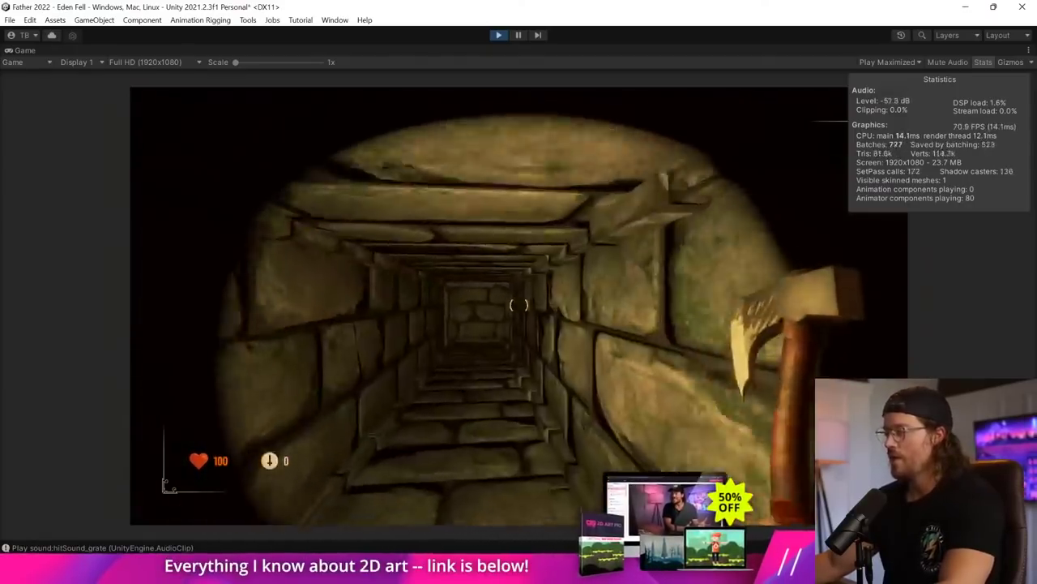
pyautogui.press('w')
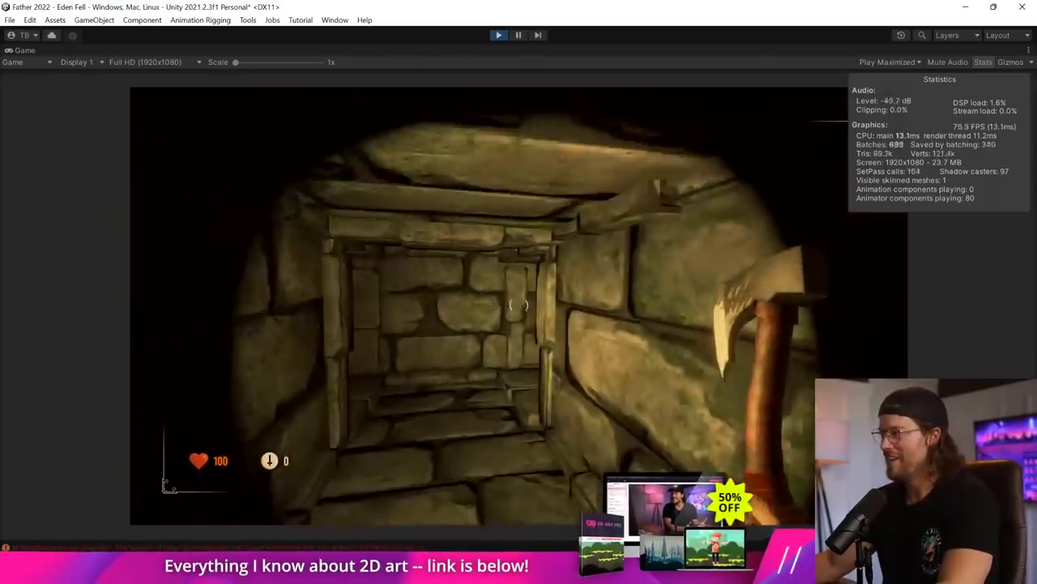
pyautogui.press('w')
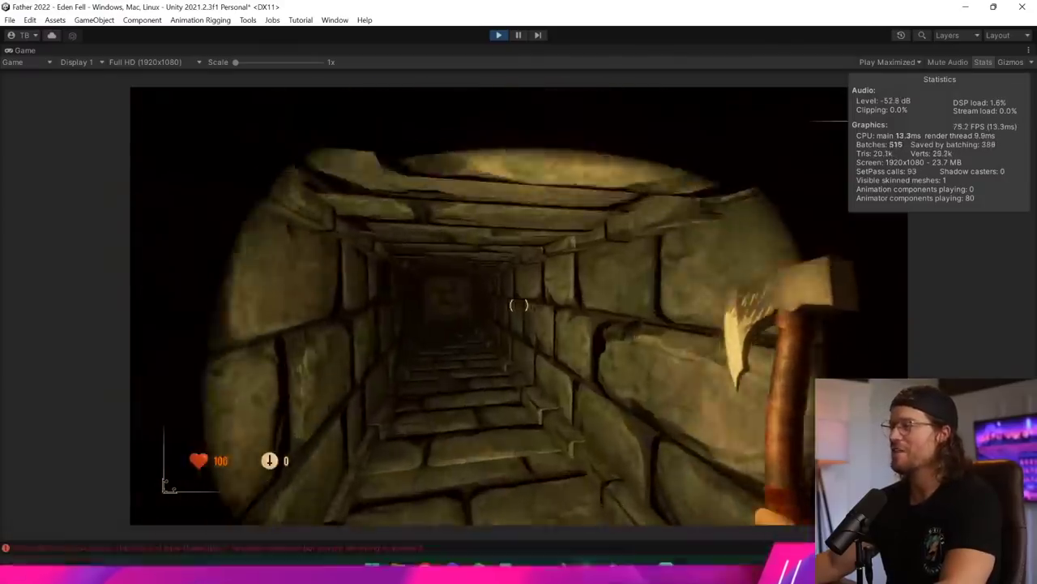
pyautogui.press('w')
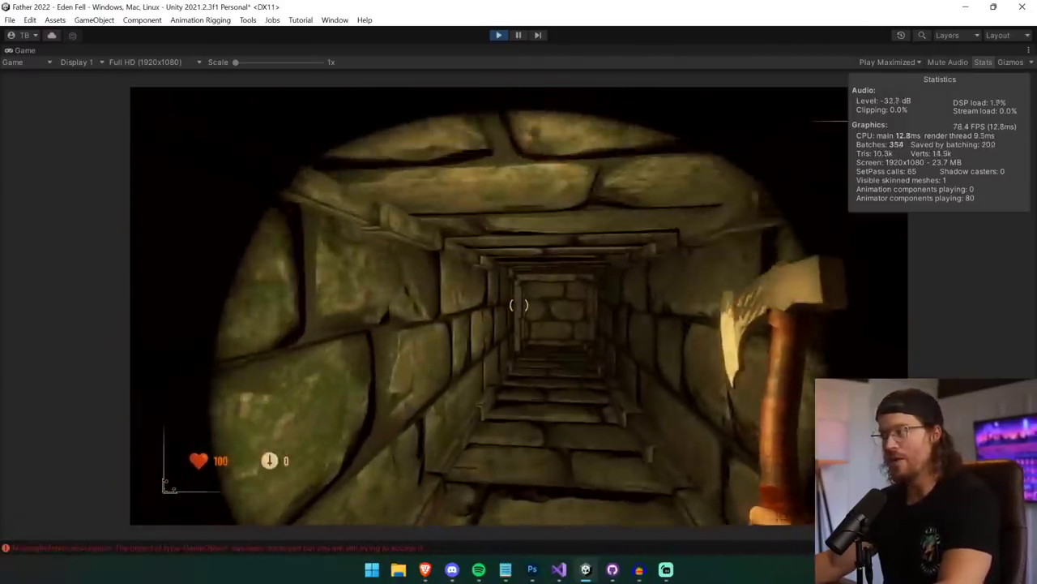
pyautogui.press('w')
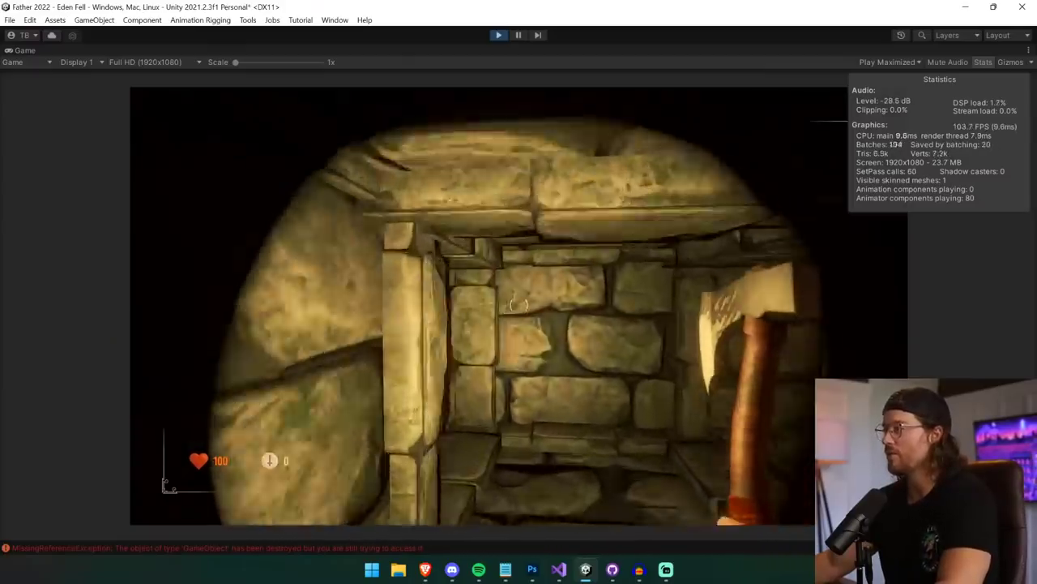
pyautogui.press('w')
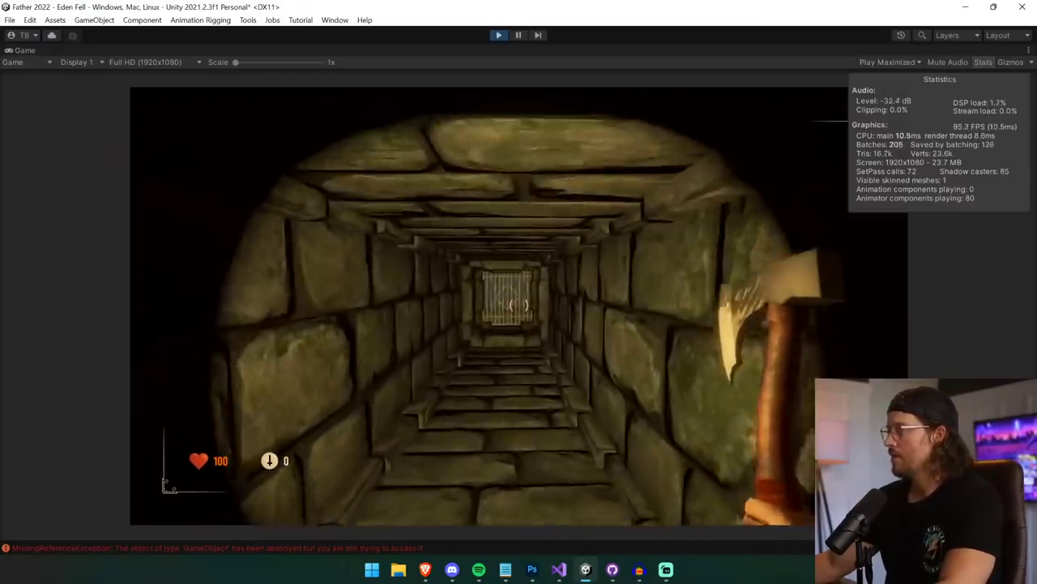
pyautogui.press('w')
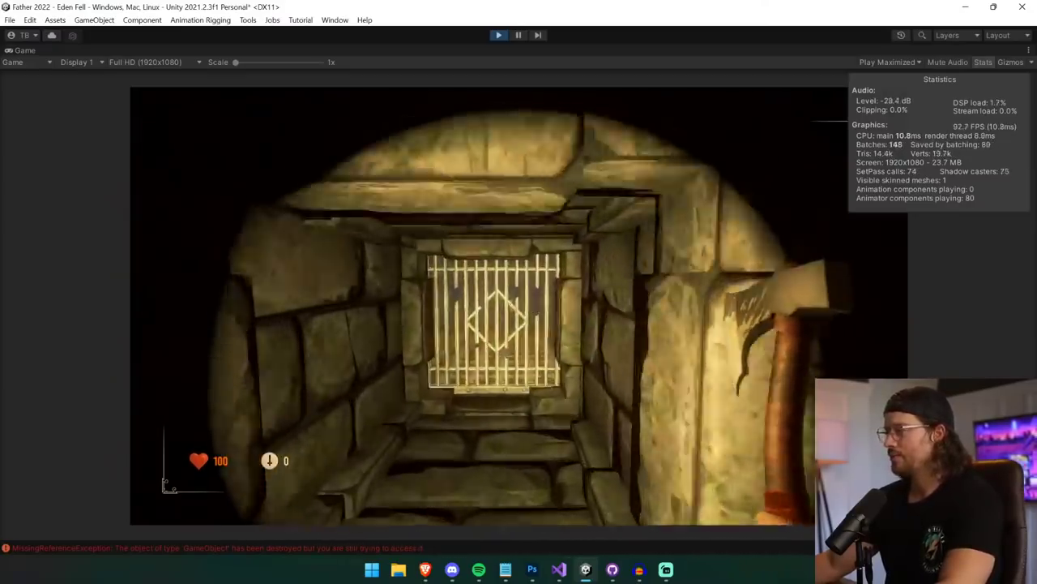
pyautogui.press('w')
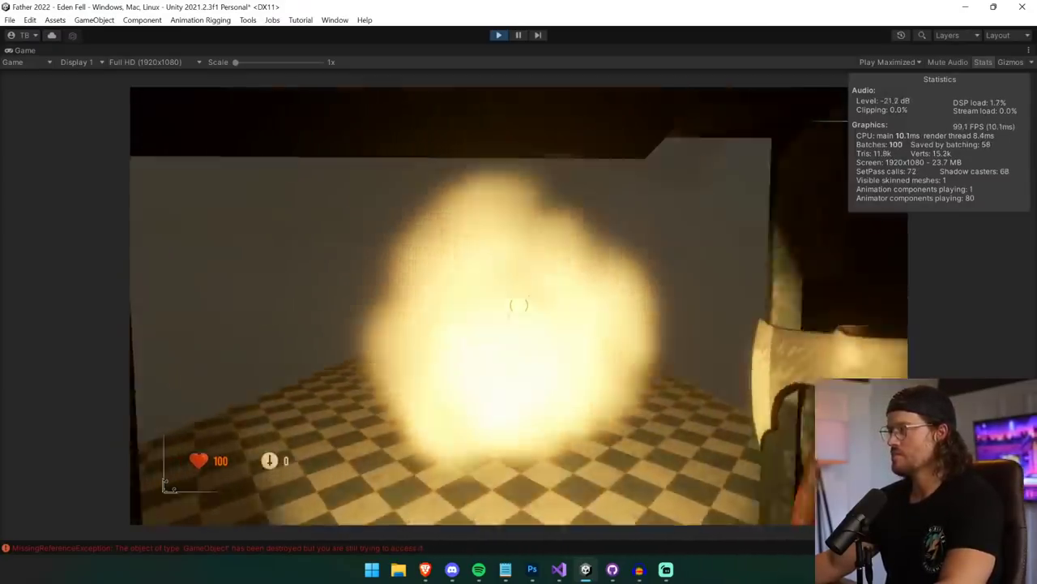
# - Walk out of the vent through the checker-tiled bathroom, past the stalls and sinks, and into the red-carpeted hallway
pyautogui.press('w')
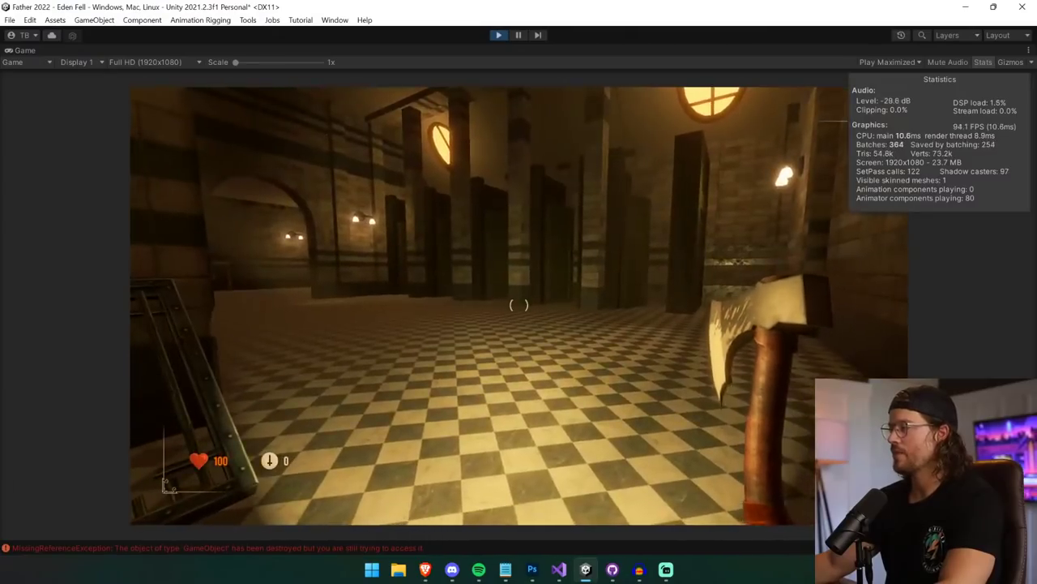
pyautogui.press('w')
pyautogui.press('w')
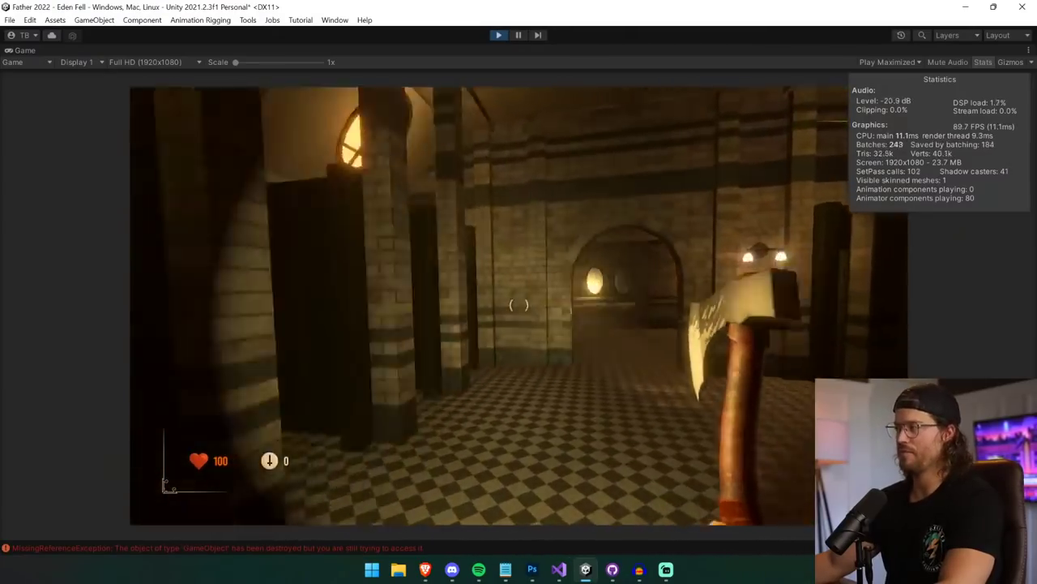
pyautogui.press('w')
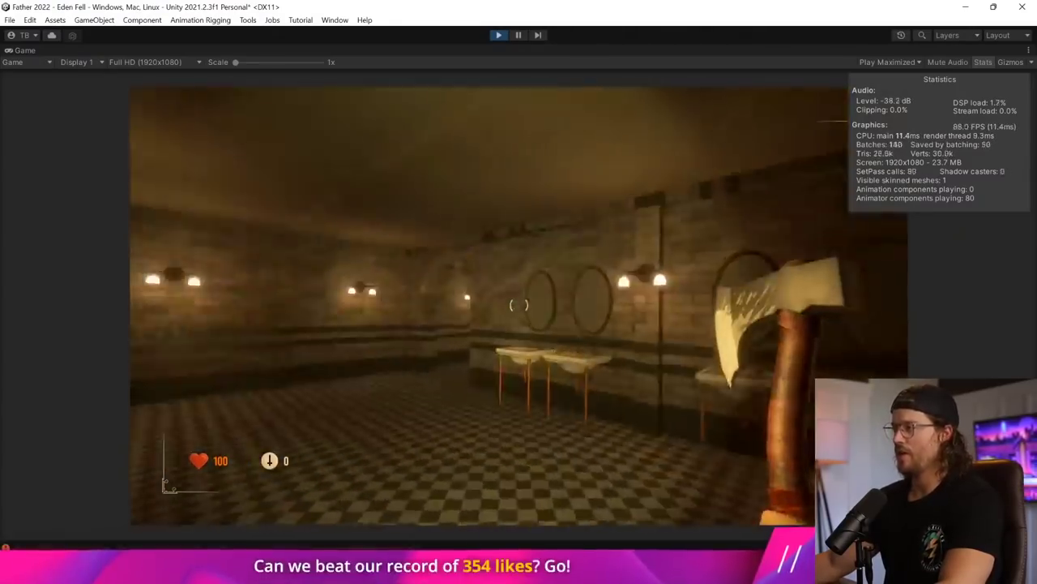
pyautogui.press('w')
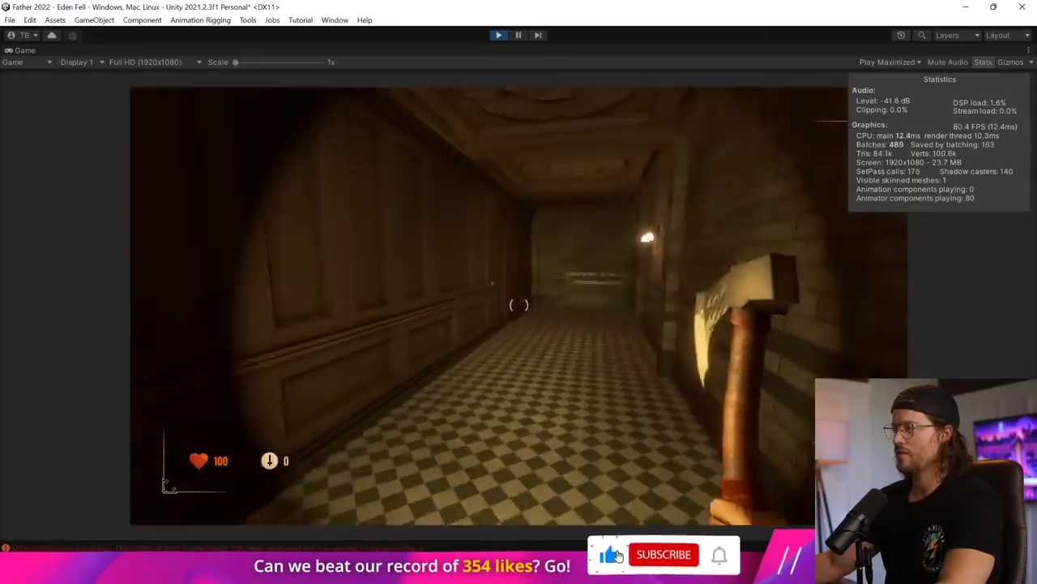
pyautogui.press('w')
pyautogui.press('w')
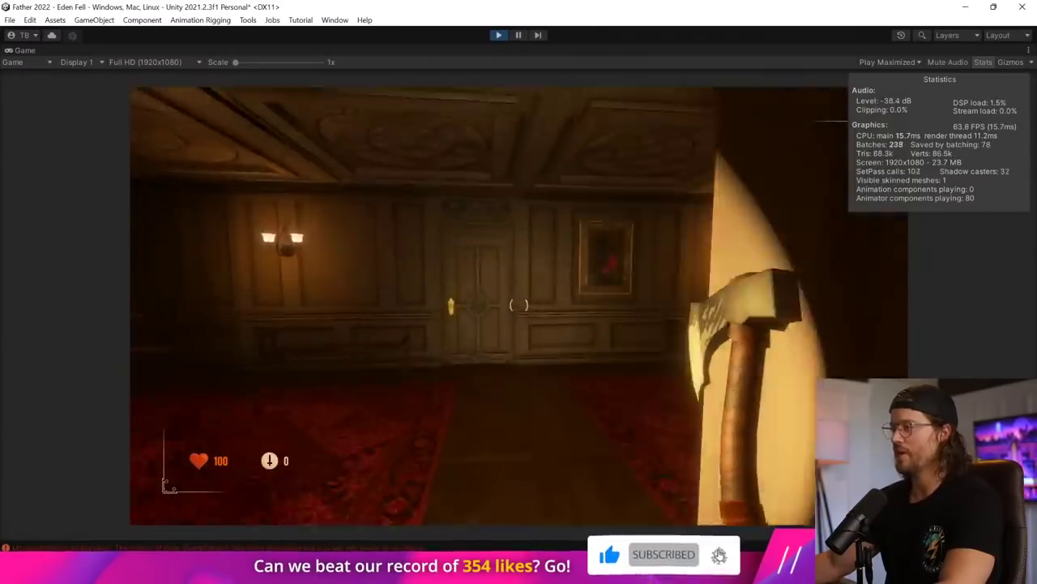
# - Explore the stone hall with the red banners and glowing blue door, inspect its ceiling, and try the wooden double doors
pyautogui.press('w')
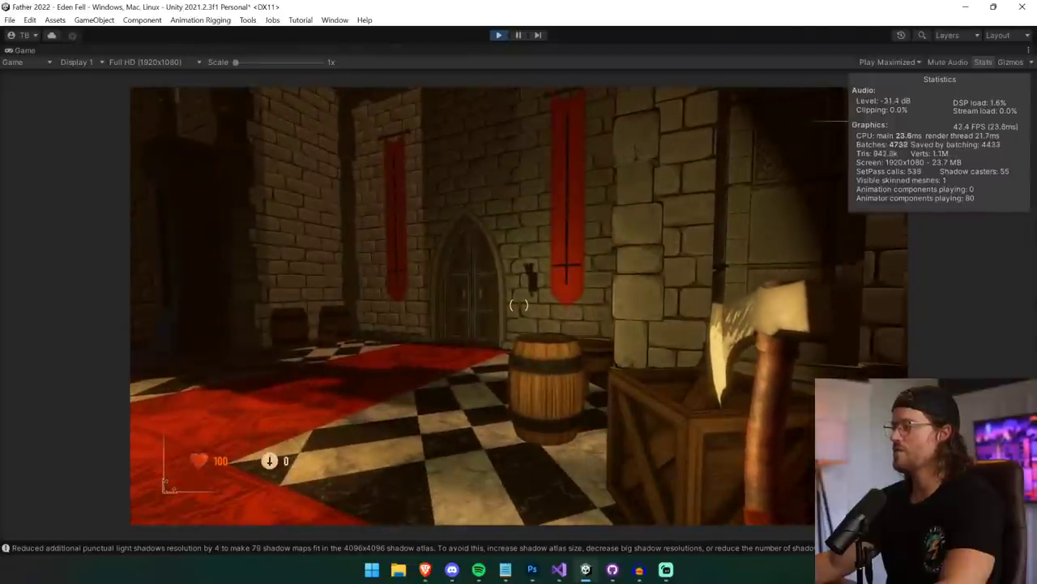
pyautogui.press('w')
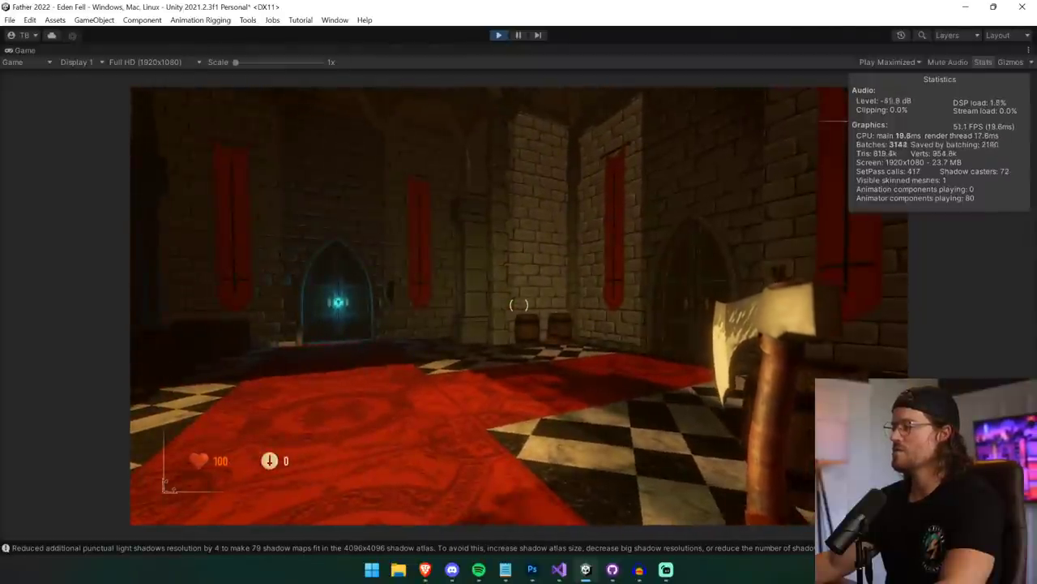
pyautogui.press('w')
pyautogui.press('s')
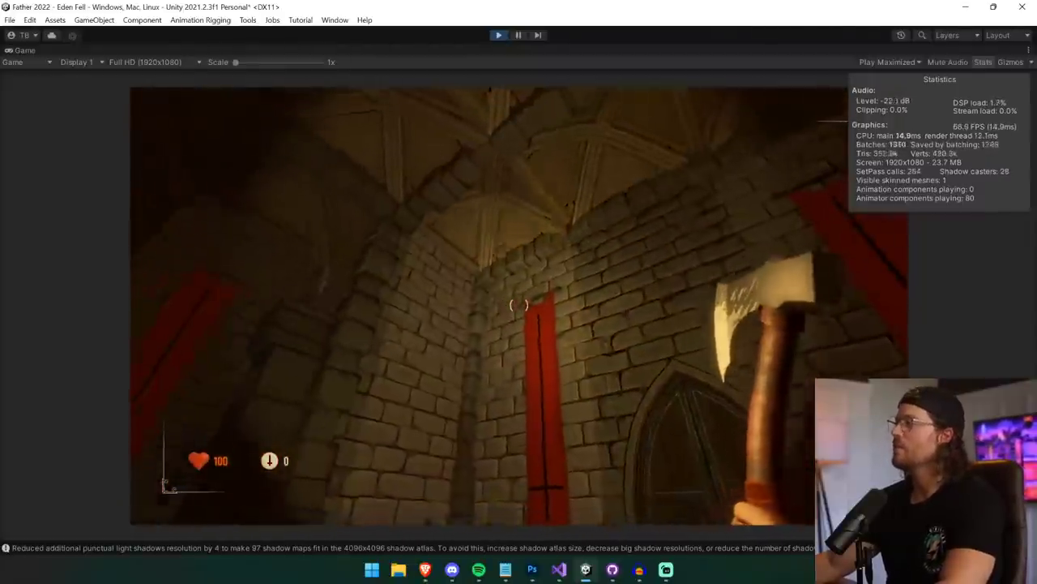
pyautogui.press('s')
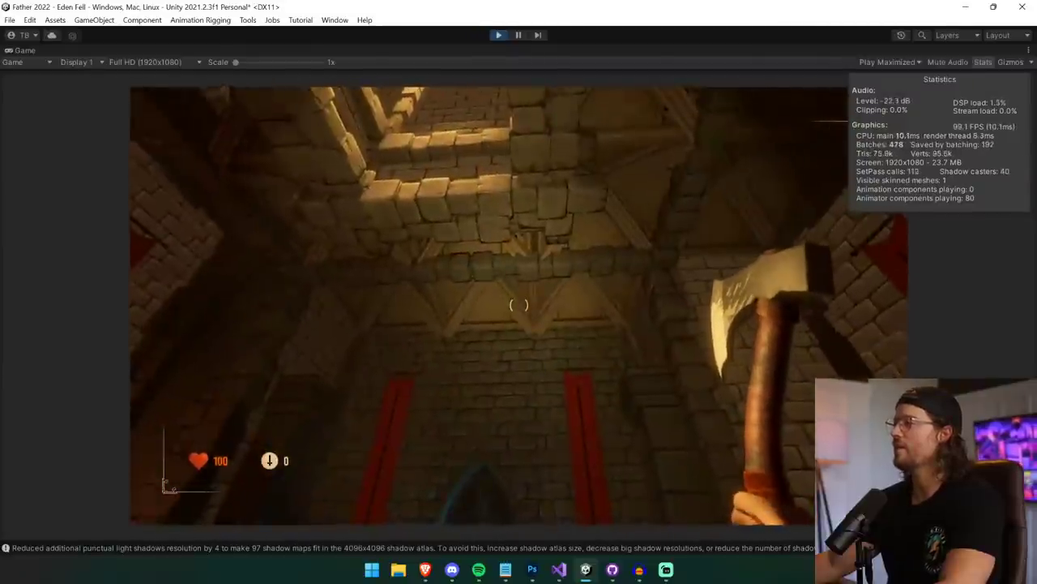
pyautogui.press('w')
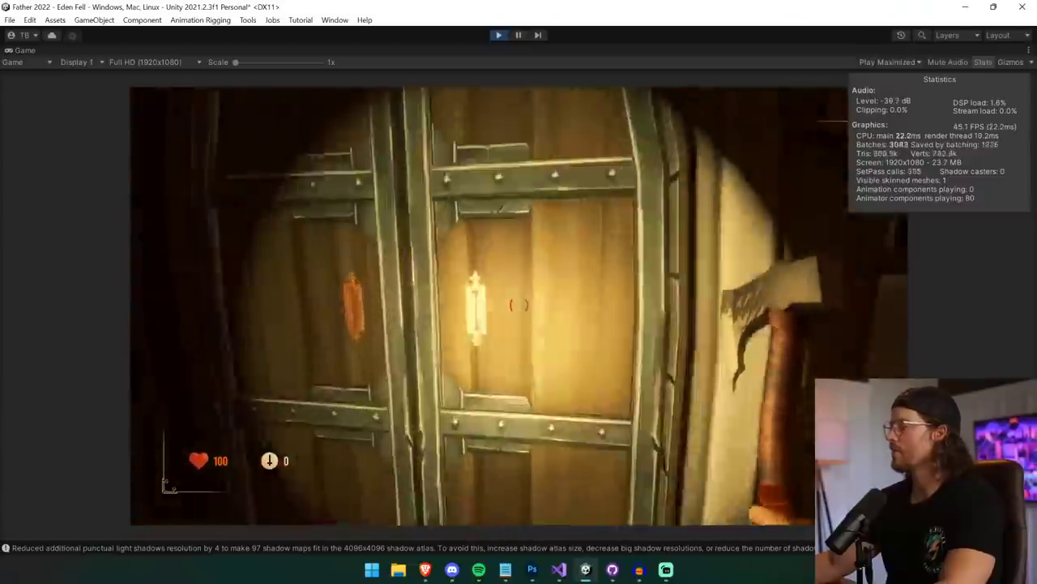
pyautogui.press('e')
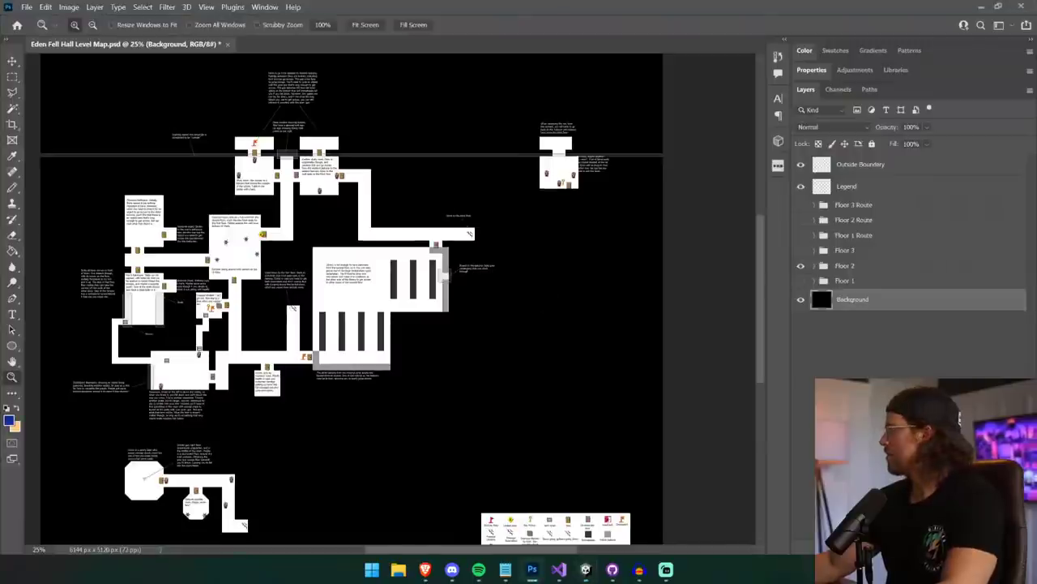
# - Check the Floor 2 layout on the Photoshop level map and return to the running playtest in Unity
pyautogui.hotkey('alt', 'Tab')
pyautogui.hotkey('alt', 'Tab')
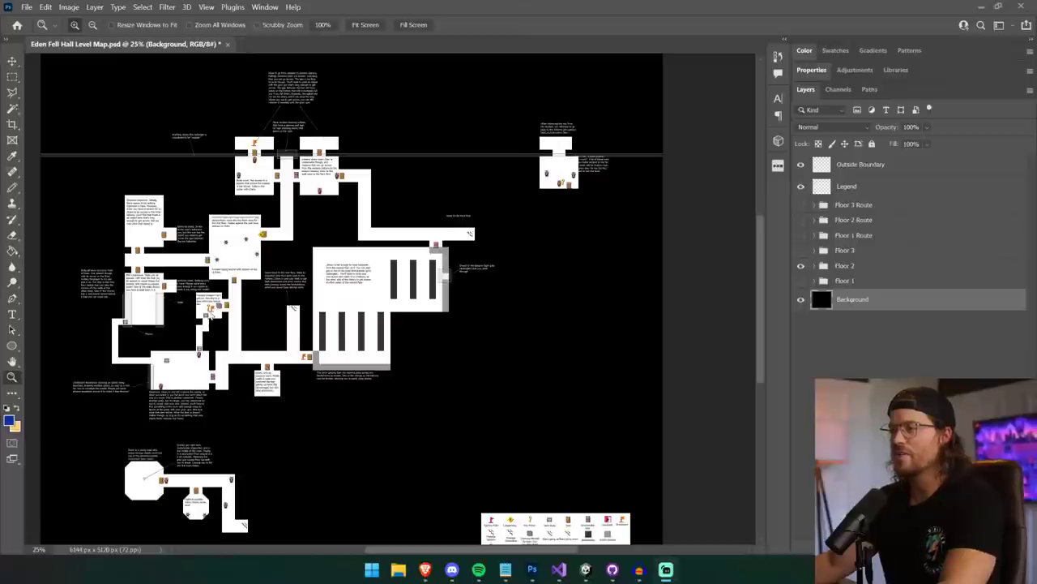
pyautogui.hotkey('alt', 'Tab')
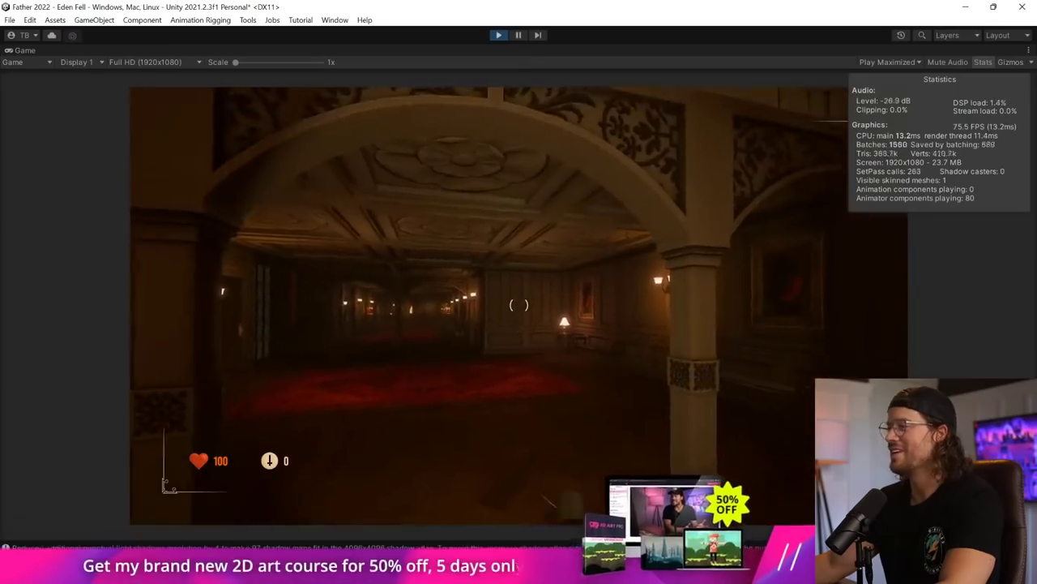
# - Walk along the red-carpeted hallways to the wooden door with the round emblem and try to open it twice
pyautogui.press('w')
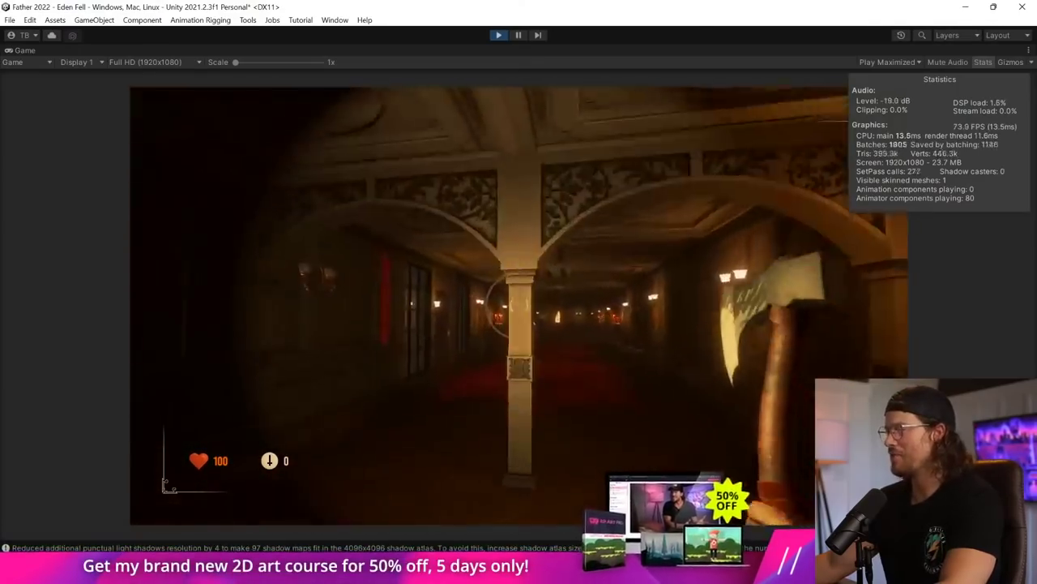
pyautogui.press('w')
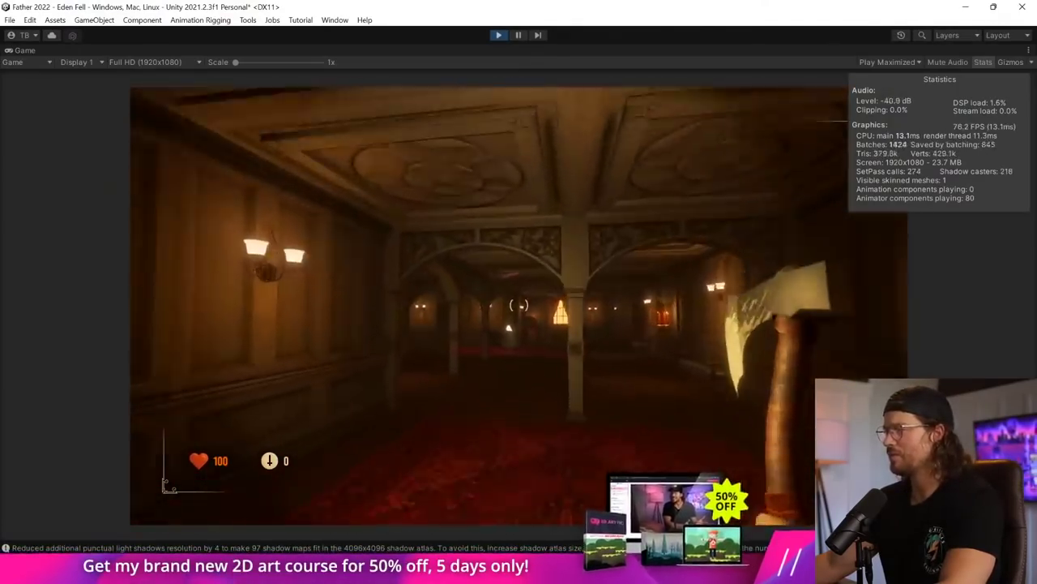
pyautogui.press('w')
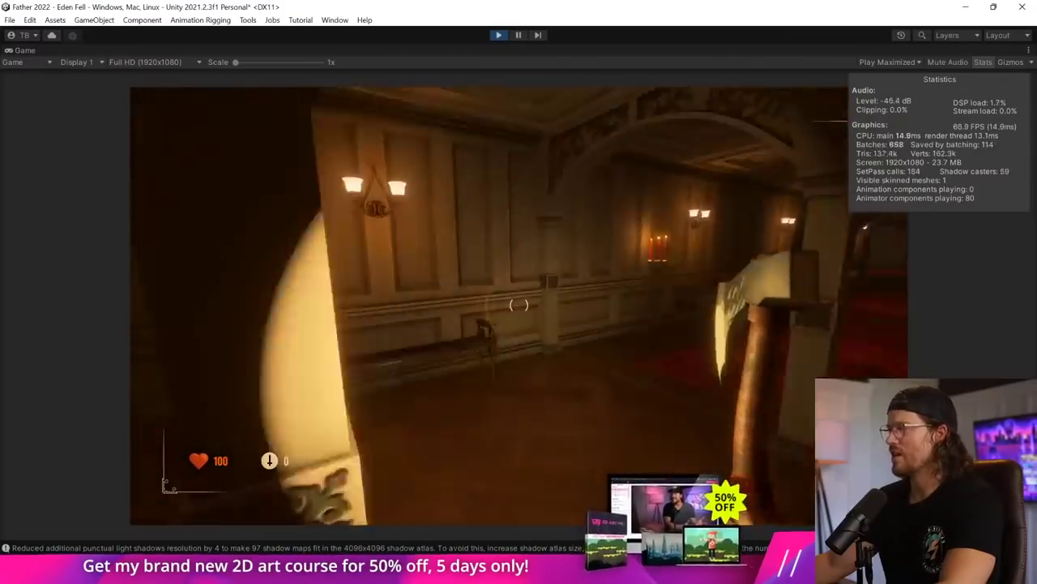
pyautogui.press('w')
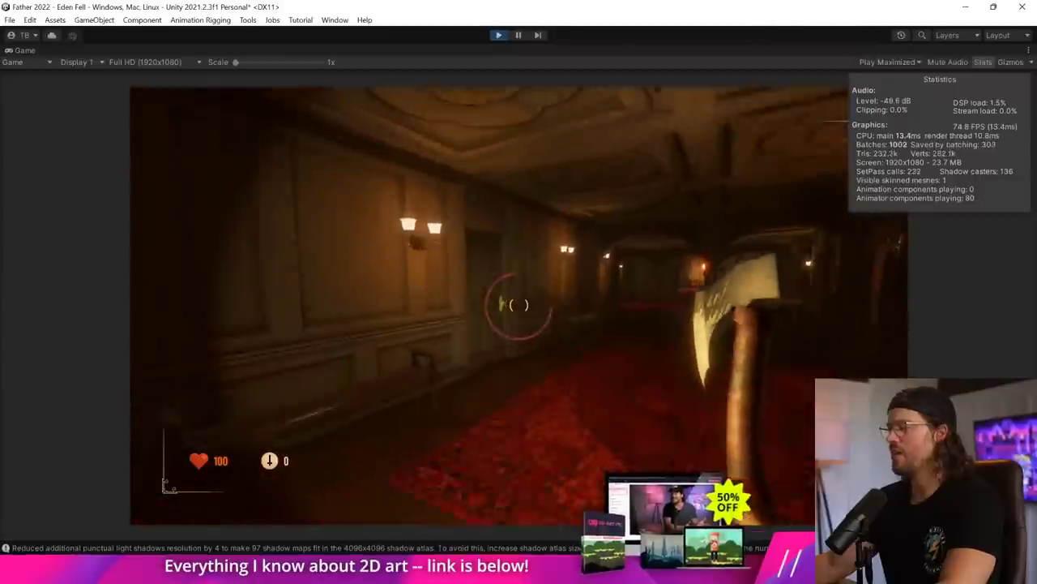
pyautogui.press('w')
pyautogui.press('e')
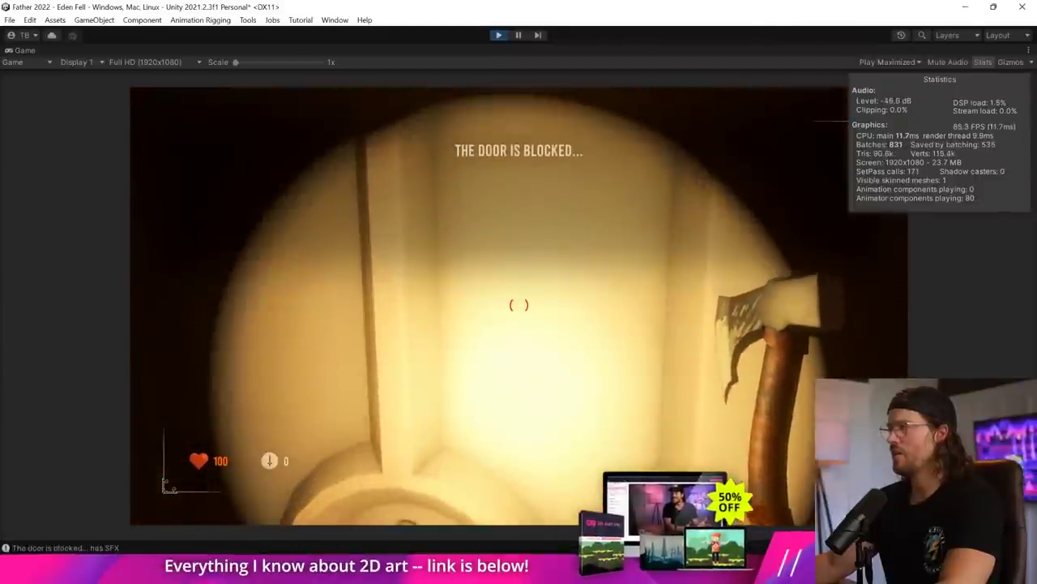
pyautogui.press('s')
pyautogui.press('w')
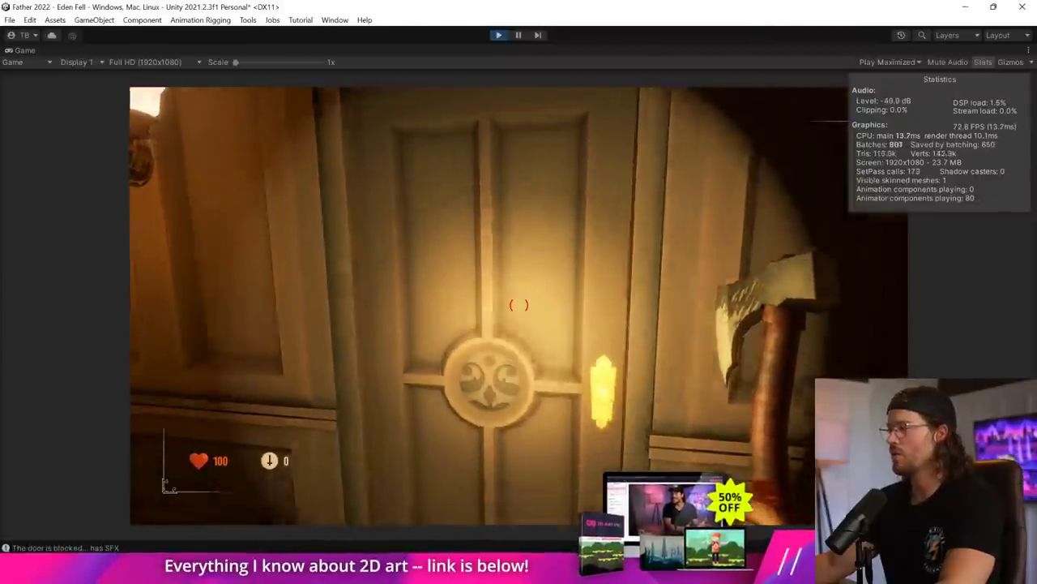
pyautogui.press('w')
pyautogui.press('e')
# - Pause the playtest at the wooden door and look around the surrounding level in the Scene view
pyautogui.hotkey('ctrl', 'shift', 'p')
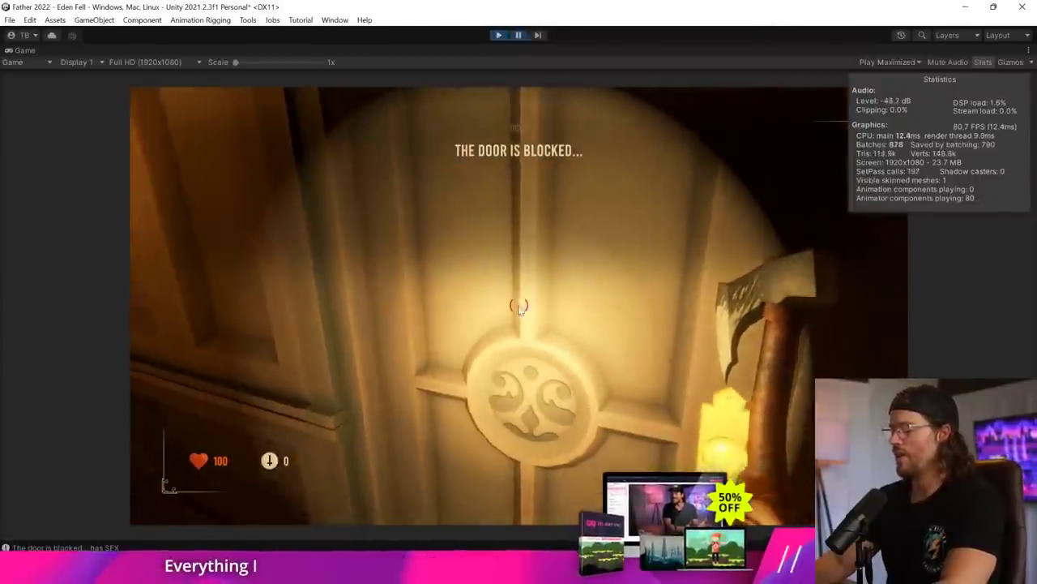
pyautogui.moveTo(387, 231); pyautogui.dragTo(389, 128, button='right')
pyautogui.press('w')
pyautogui.press('w')
# - Switch to the Photoshop level map and zoom in on the Floor 2 bathrooms, janitorial closets and common room
pyautogui.press('super+Tab')
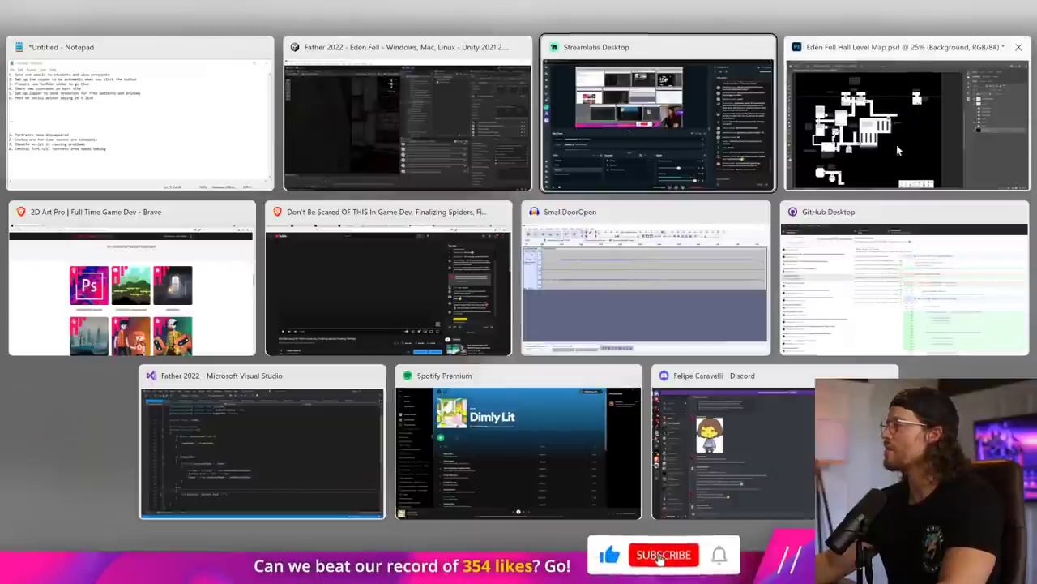
pyautogui.click(898, 150)
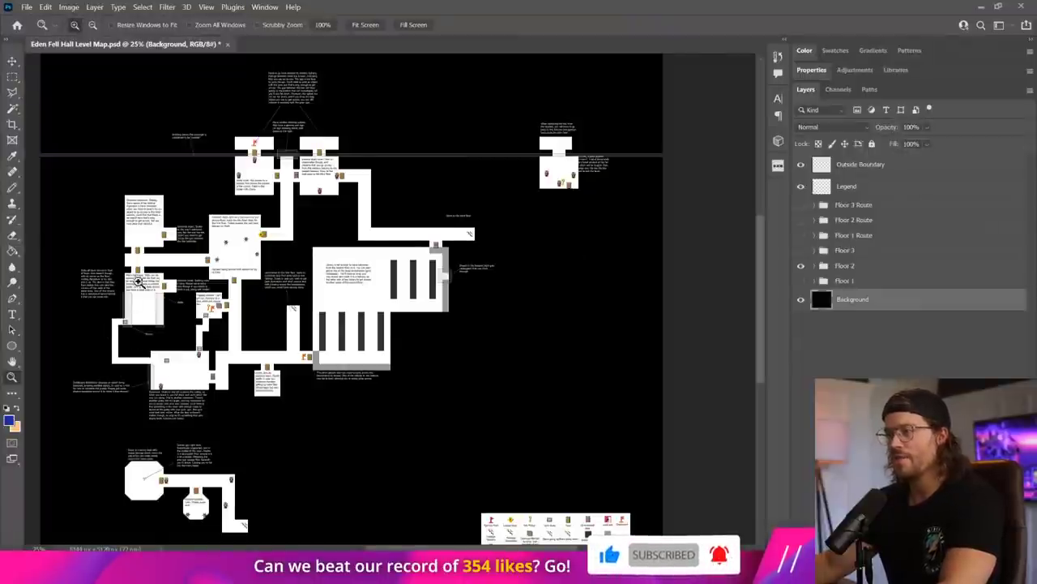
pyautogui.moveTo(77, 188); pyautogui.dragTo(233, 385)
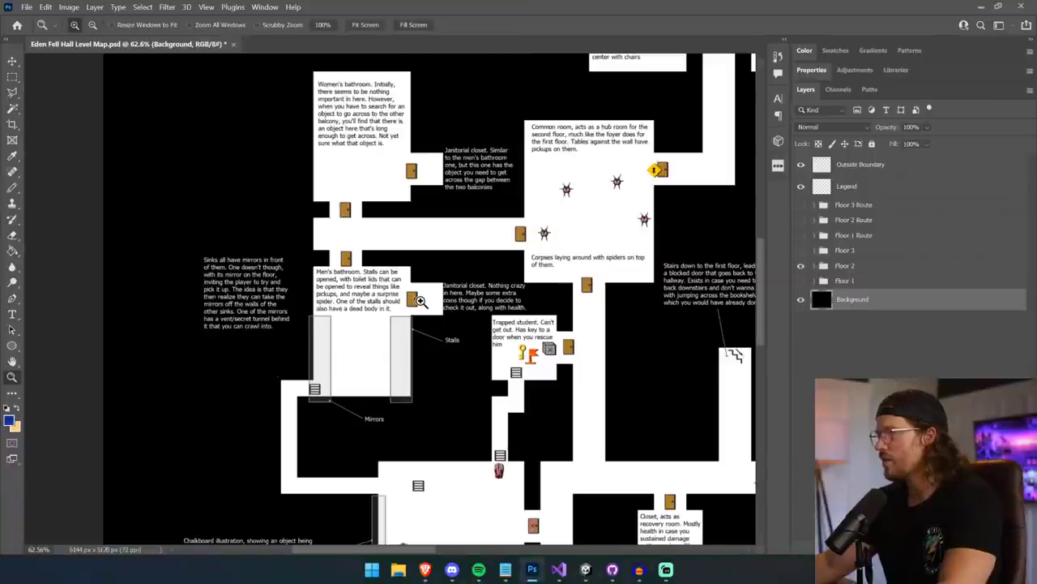
# - Examine the women's and men's bathrooms, janitorial closets and study rooms on the Floor 2 level map
pyautogui.moveTo(420, 301); pyautogui.dragTo(412, 318)
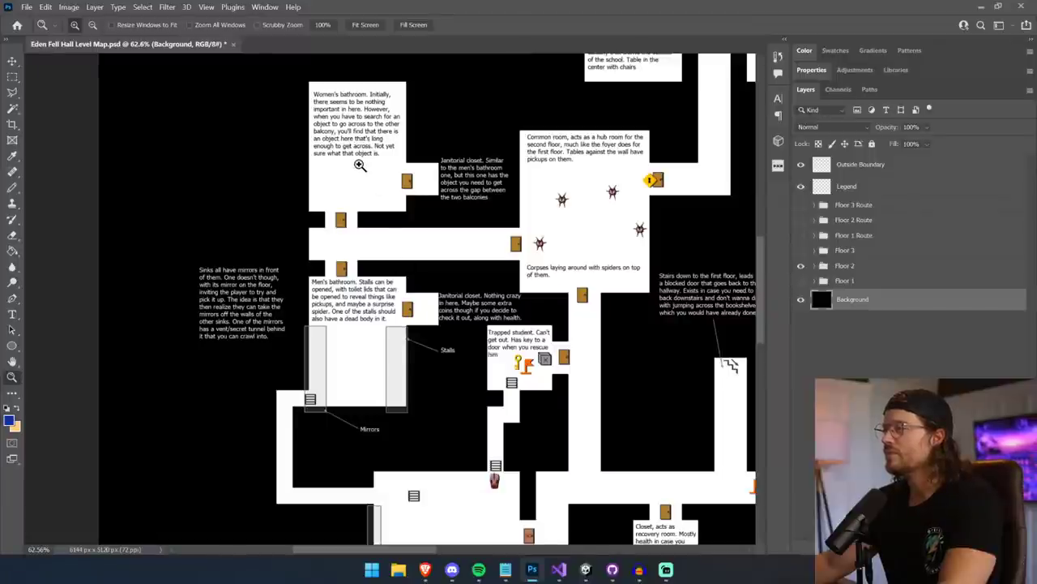
pyautogui.moveTo(360, 164); pyautogui.dragTo(156, 301)
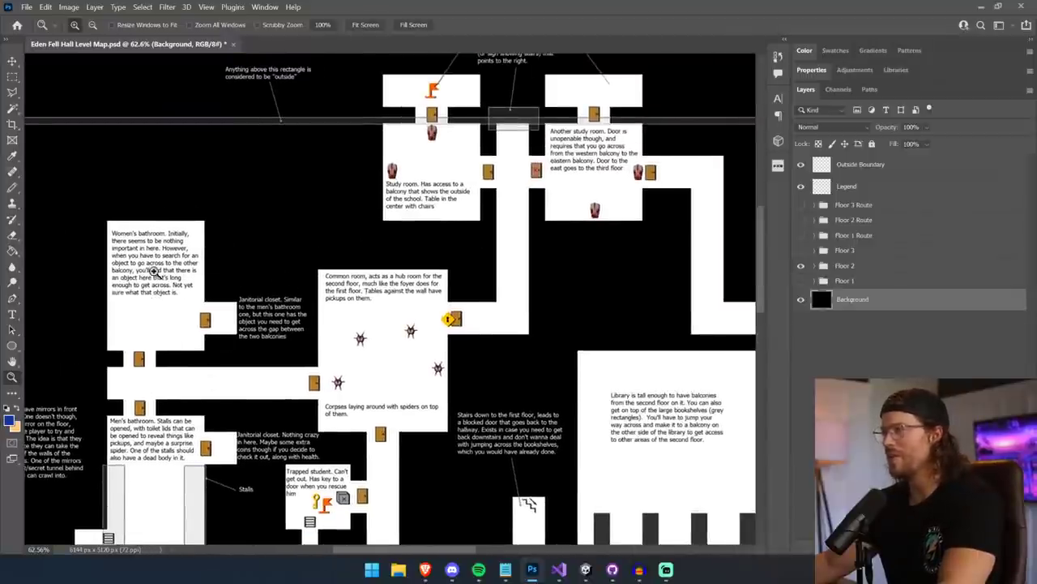
pyautogui.moveTo(131, 443); pyautogui.dragTo(215, 315)
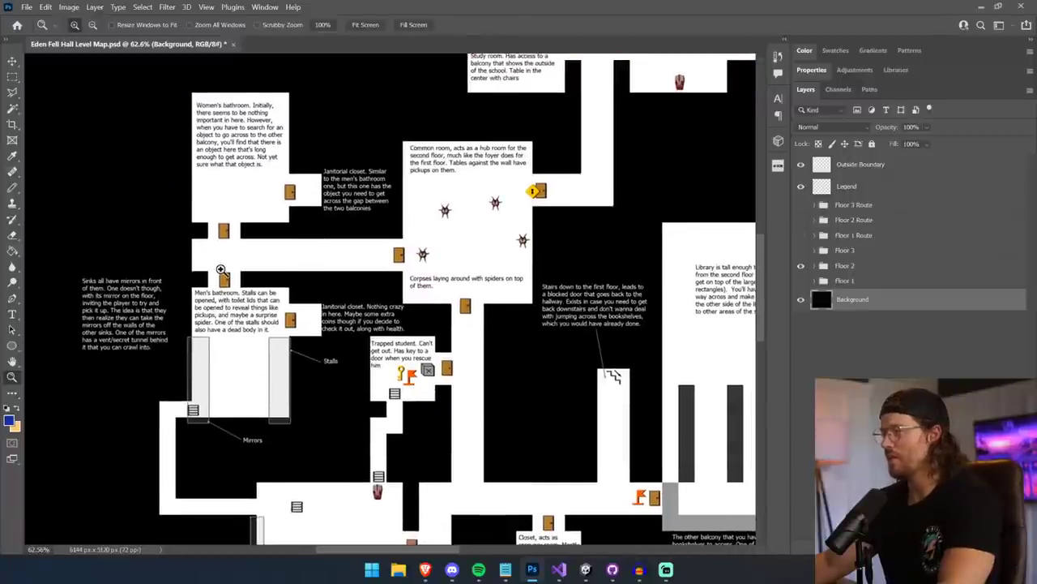
# - Switch back to Unity and resume the paused playtest in the Game view
pyautogui.press('super+Tab')
pyautogui.click(681, 147)
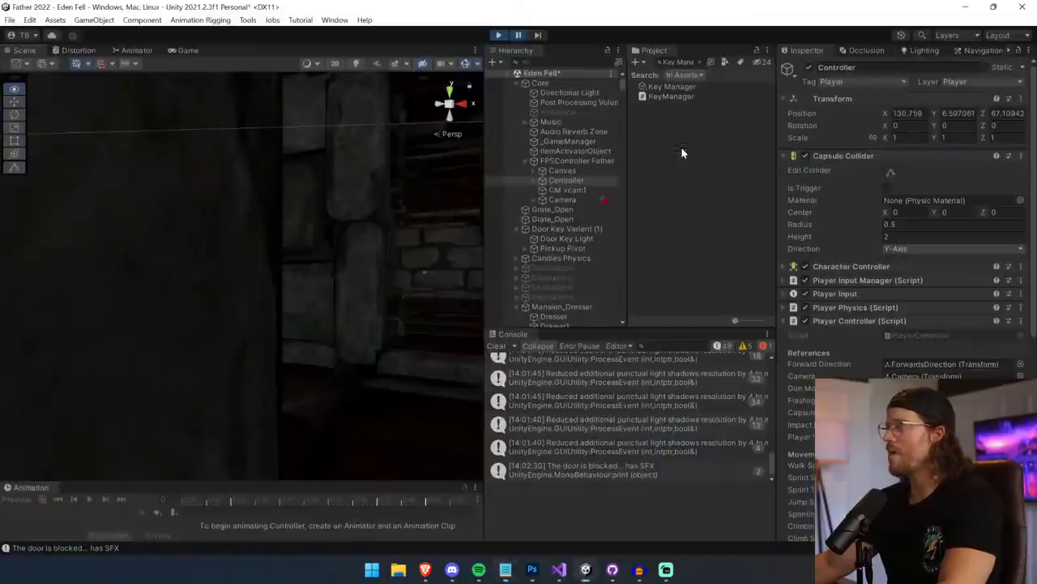
pyautogui.click(519, 36)
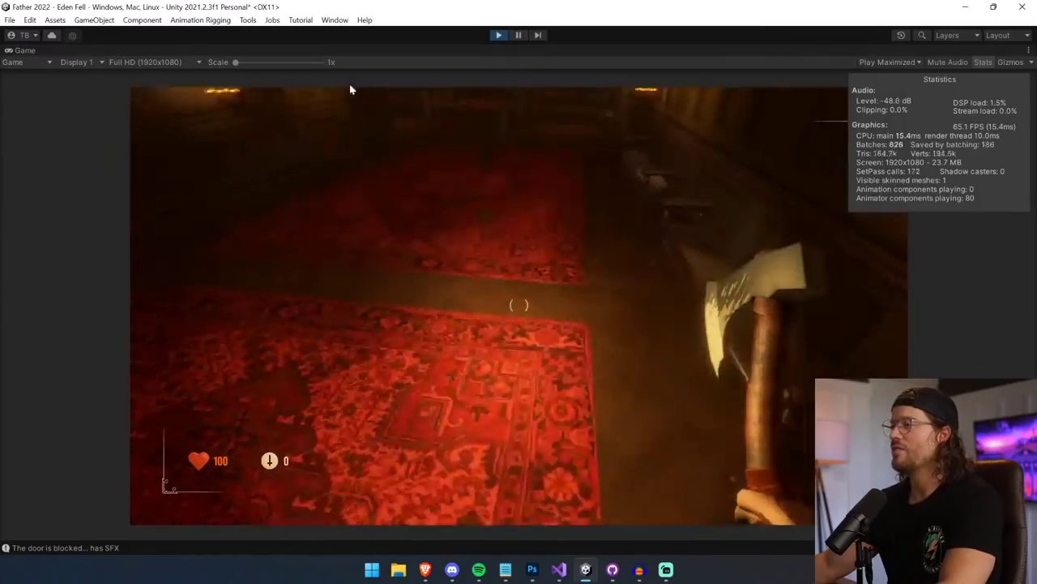
pyautogui.click(350, 89)
# - Walk through the arched rooms and the half-open doorway, past the red-bannered hall, to the broken vent grate
pyautogui.press('w')
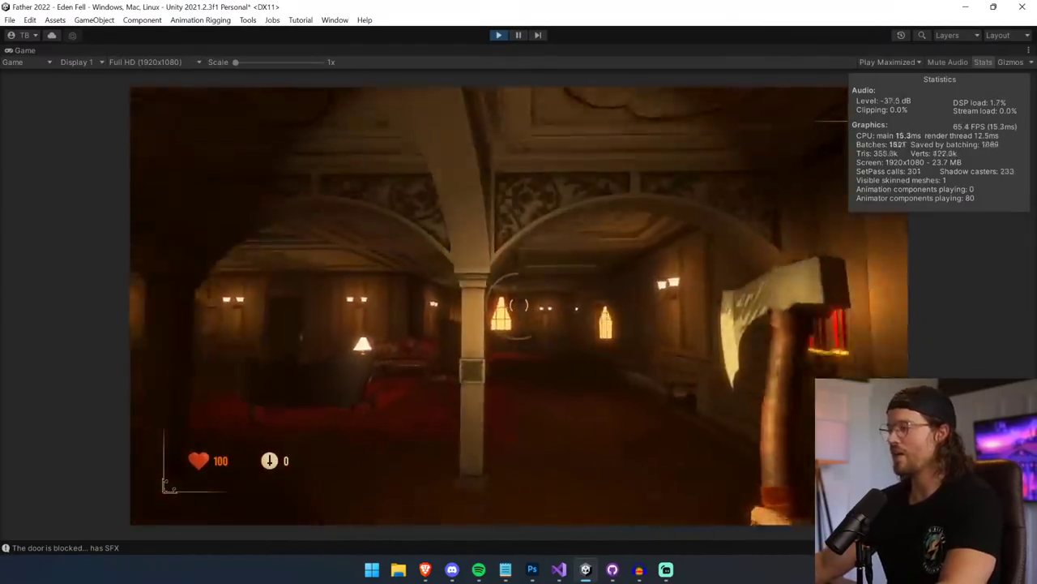
pyautogui.press('w')
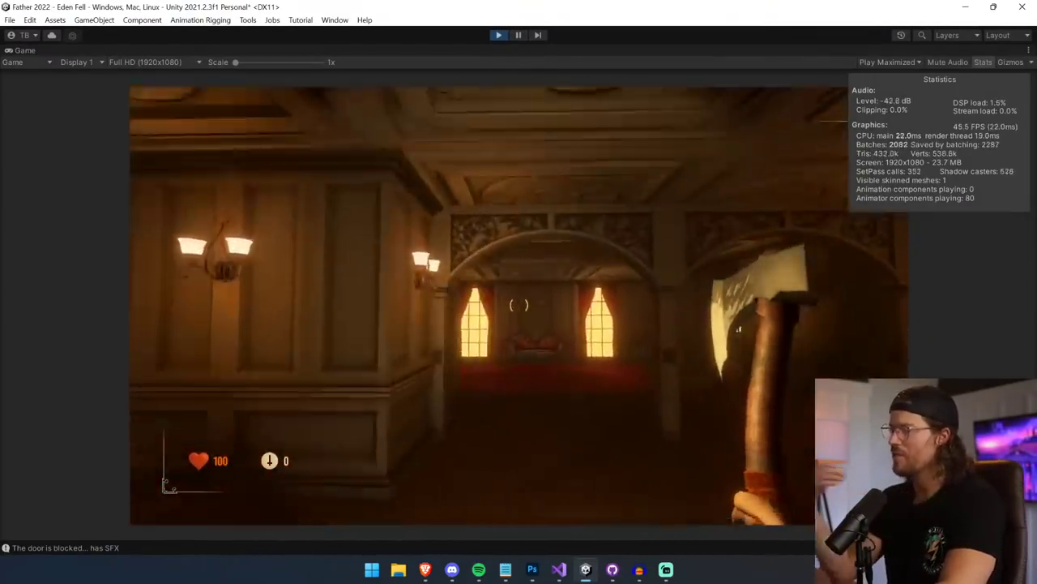
pyautogui.press('w')
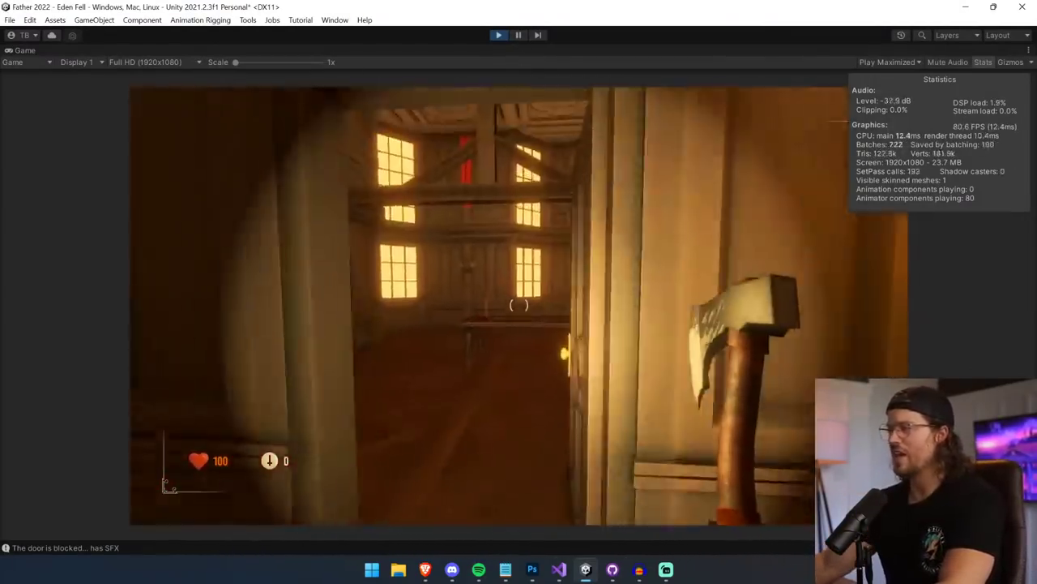
pyautogui.press('w')
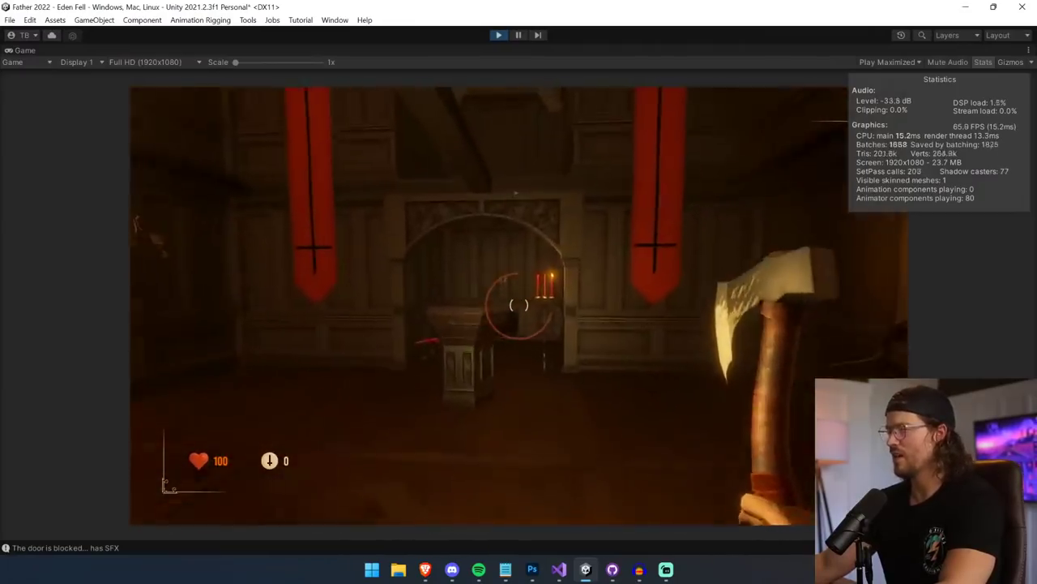
pyautogui.press('w')
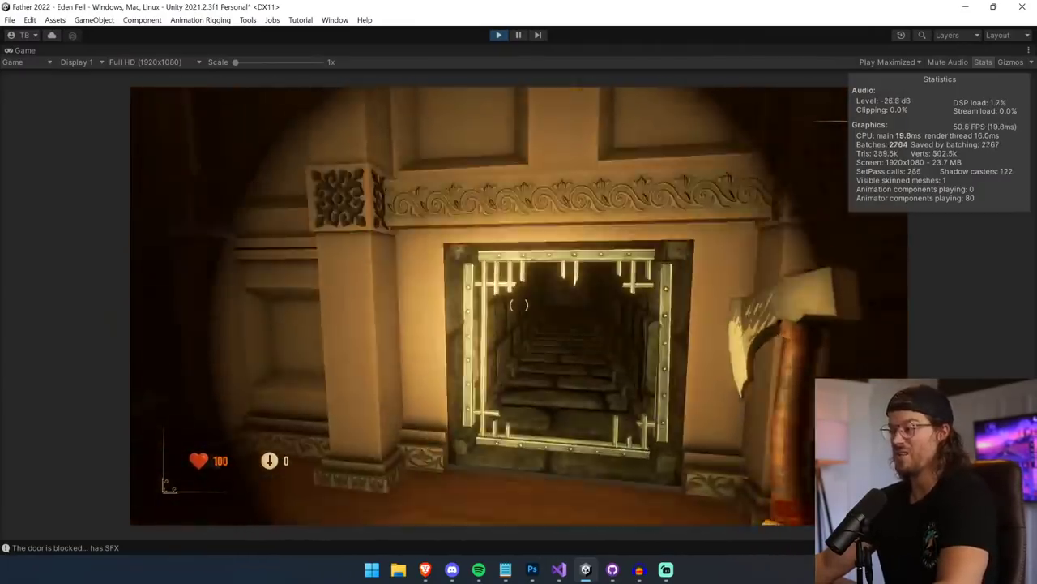
# - Go through the stone vent tunnel and smash the metal grate at its far end with the axe
pyautogui.press('w')
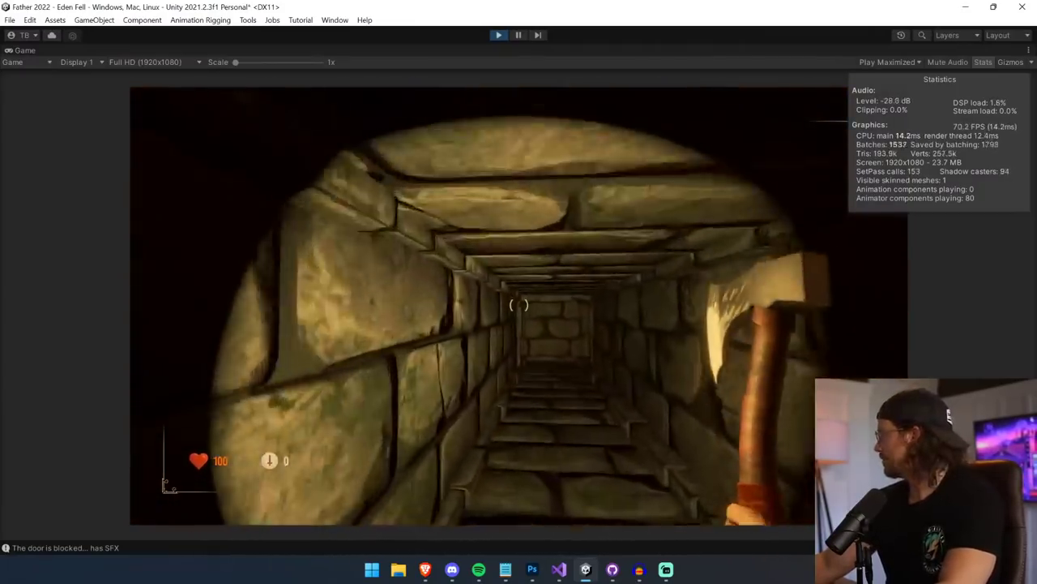
pyautogui.press('w')
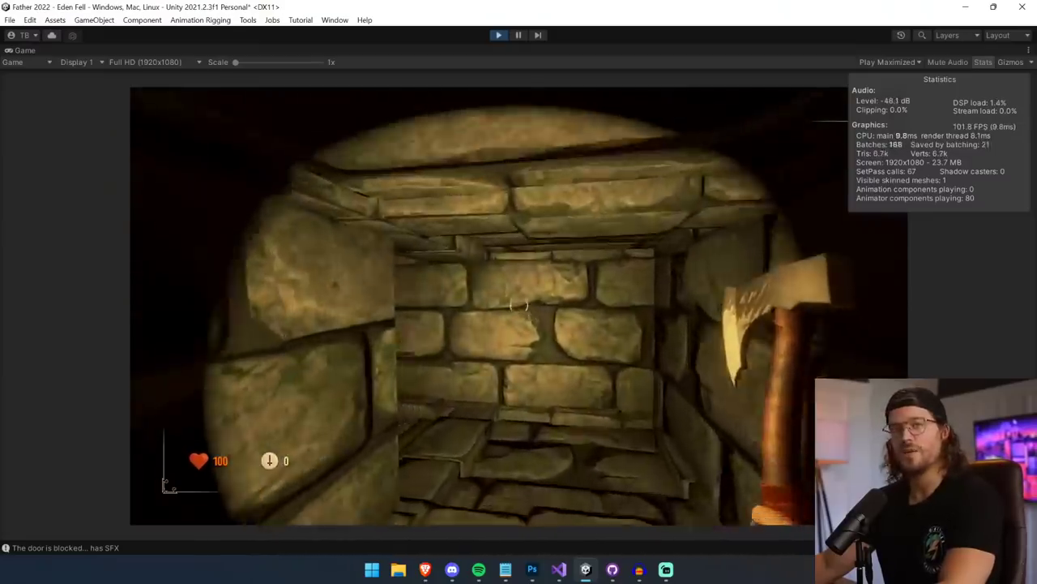
pyautogui.press('w')
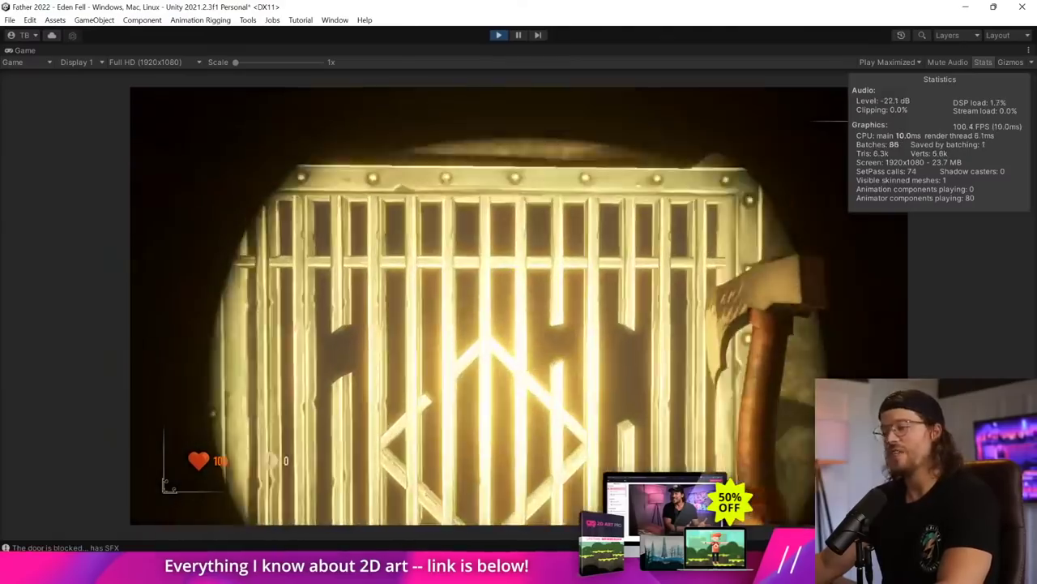
pyautogui.click(519, 306)
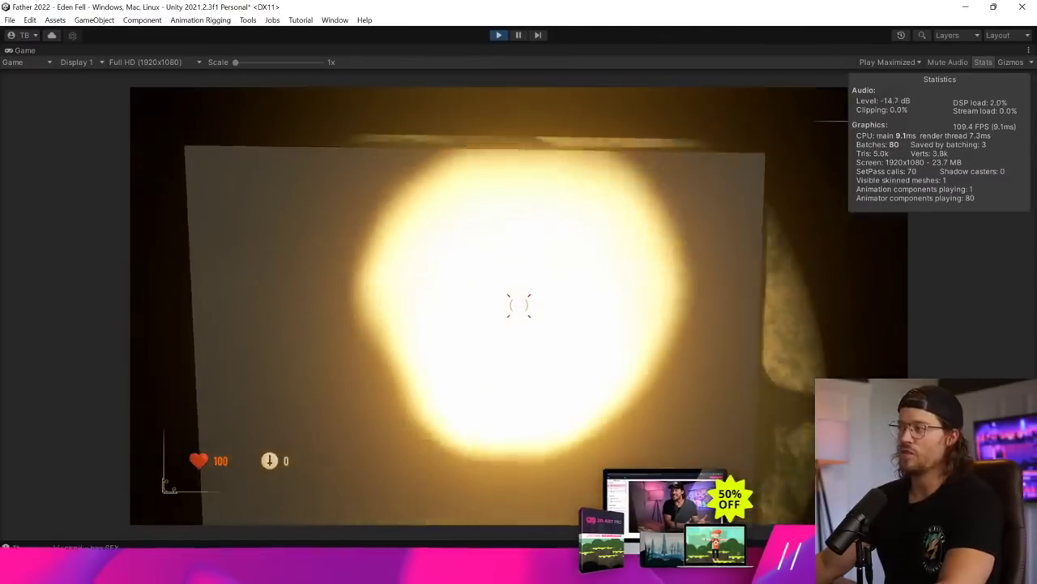
# - Explore the dark room beyond the vent, from the long table to the stacked crates and the desk blocking the door, and collect the key
pyautogui.press('w')
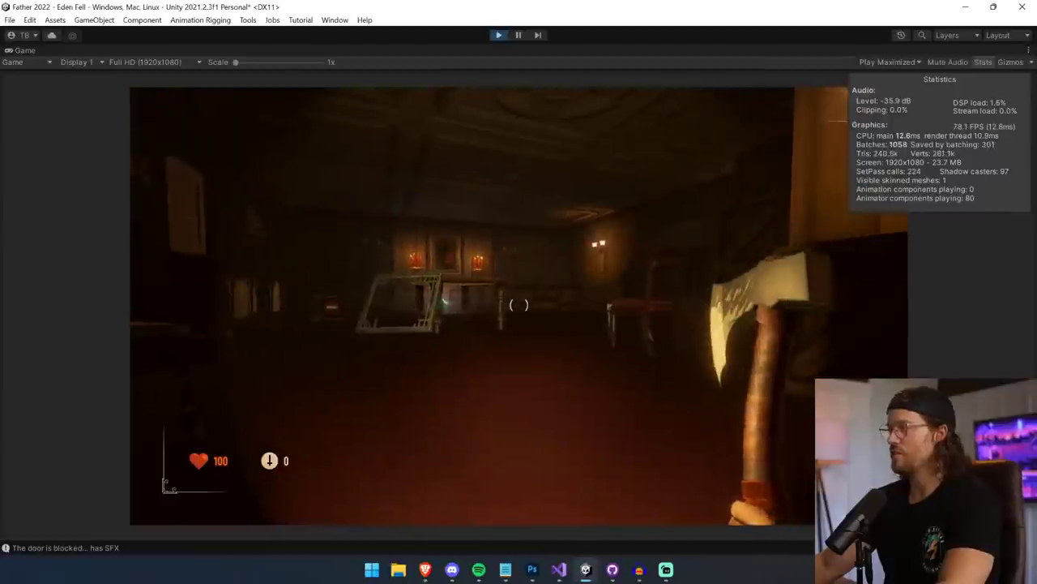
pyautogui.press('w')
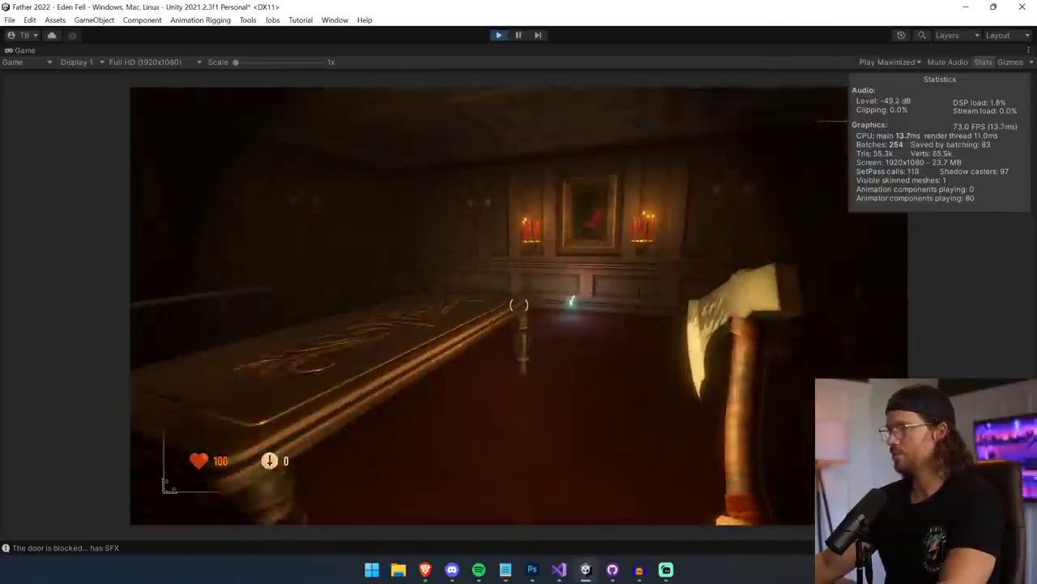
pyautogui.press('w')
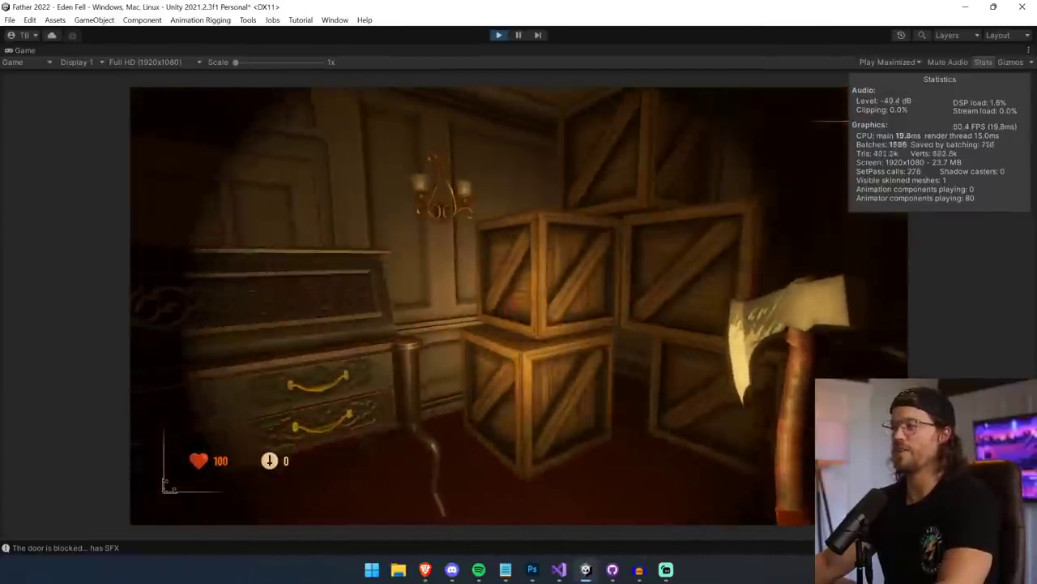
pyautogui.press('w')
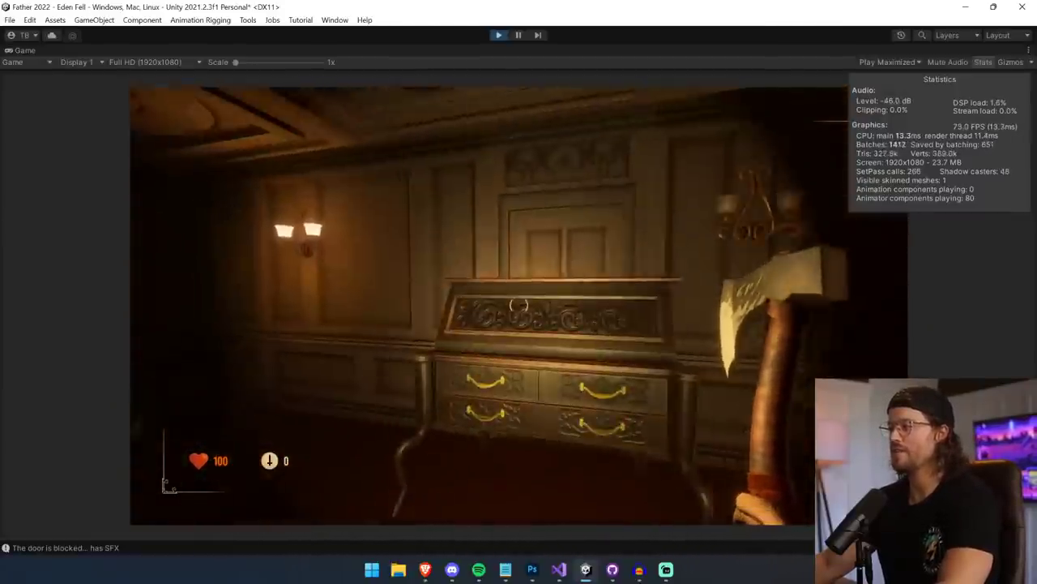
pyautogui.press('w')
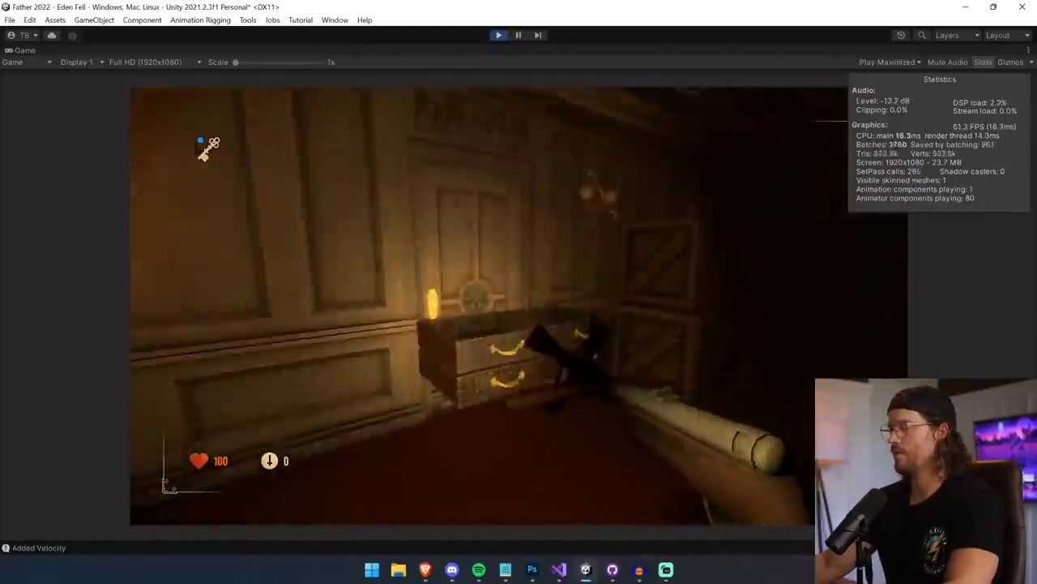
# - Cross the checkered-floor brick hall, unlock the double doors with the key and enter the red-carpeted hallway
pyautogui.press('w')
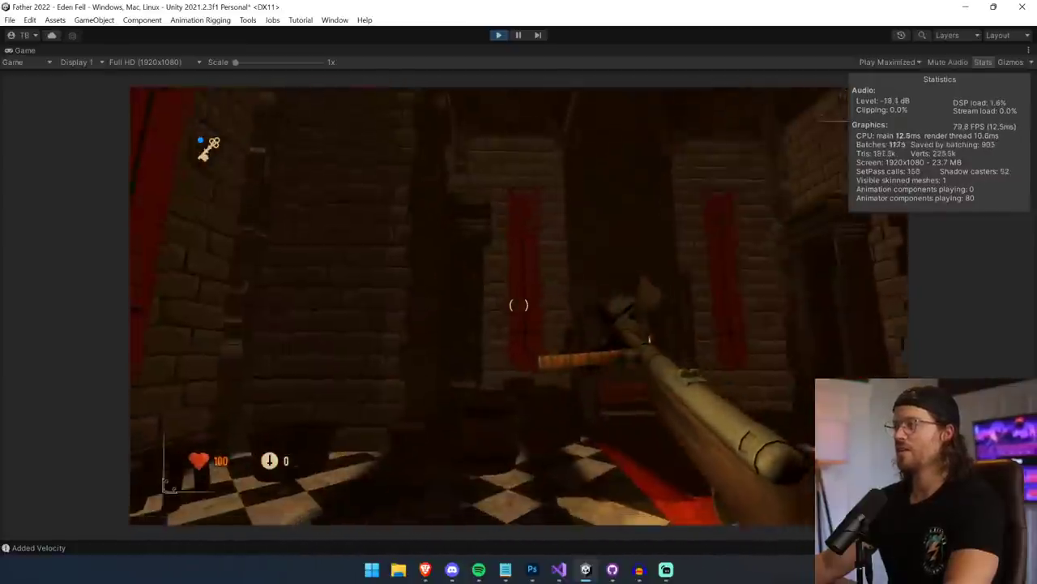
pyautogui.press('w')
pyautogui.press('e')
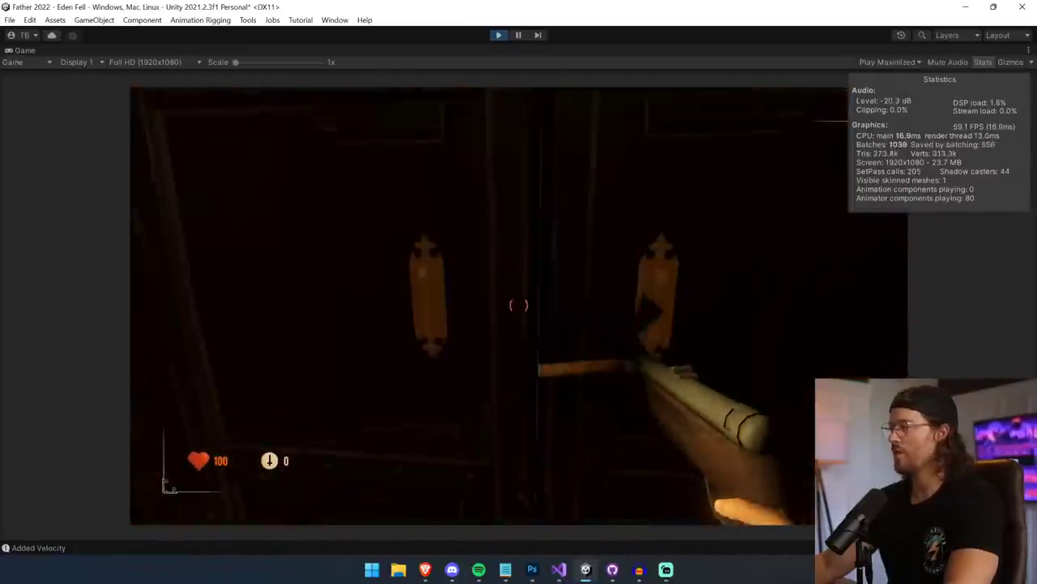
pyautogui.press('w')
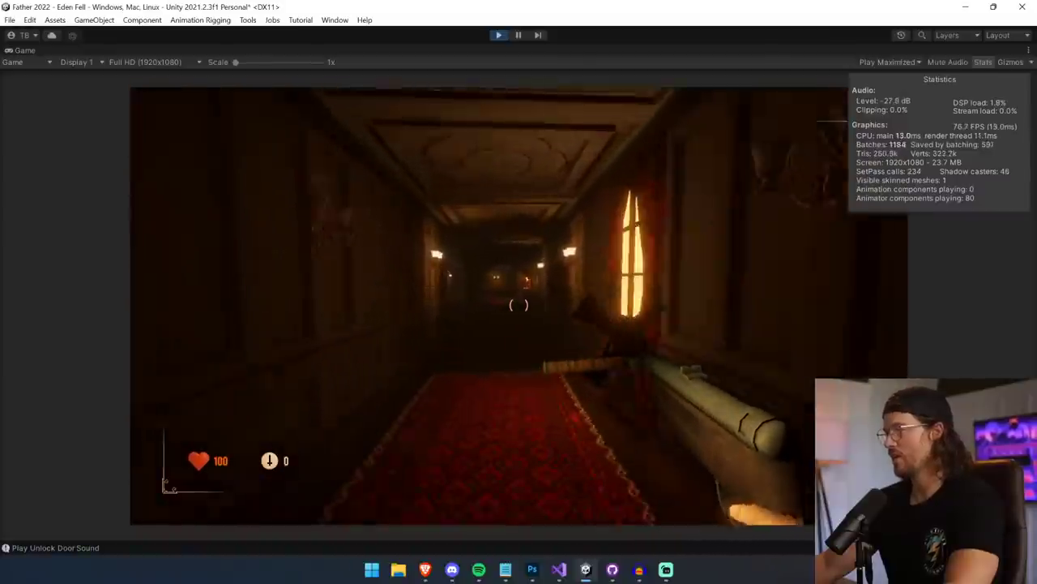
# - Walk past the wooden crate and the railing to the emblem door beside the red carpet, keeping the playtest in focus
pyautogui.press('w')
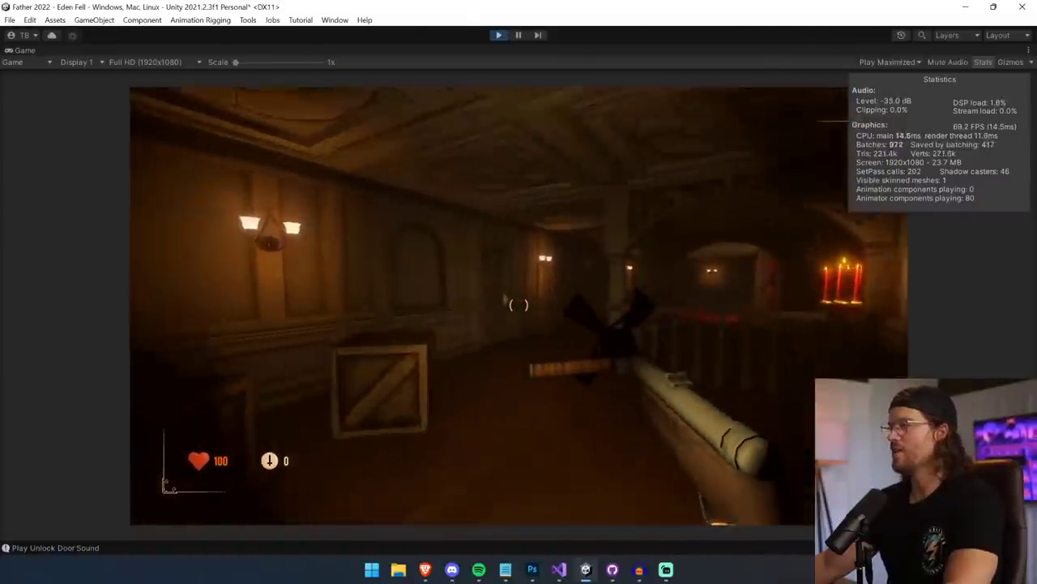
pyautogui.press('w')
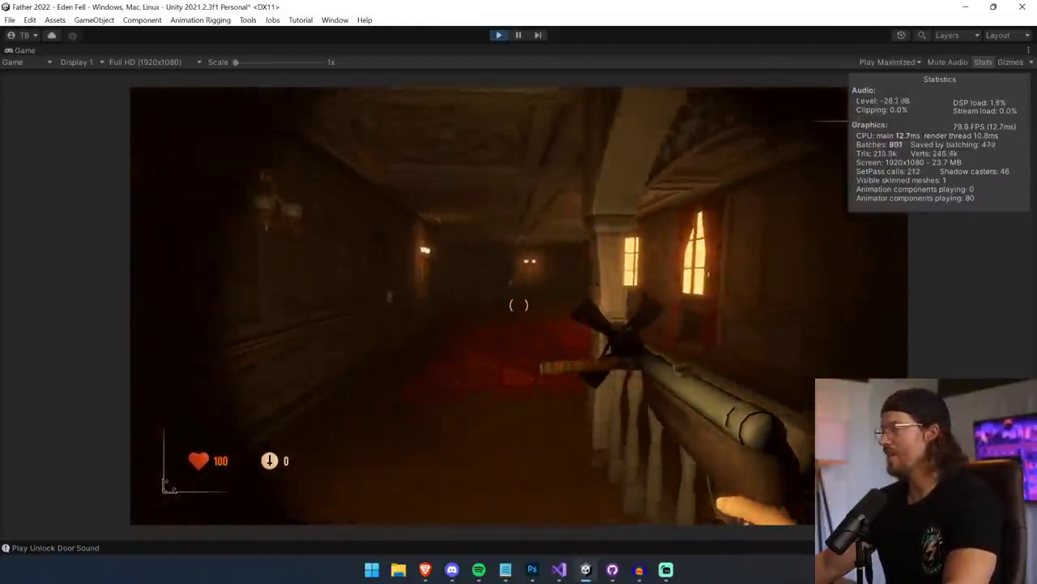
pyautogui.press('w')
pyautogui.hotkey('alt', 'Tab')
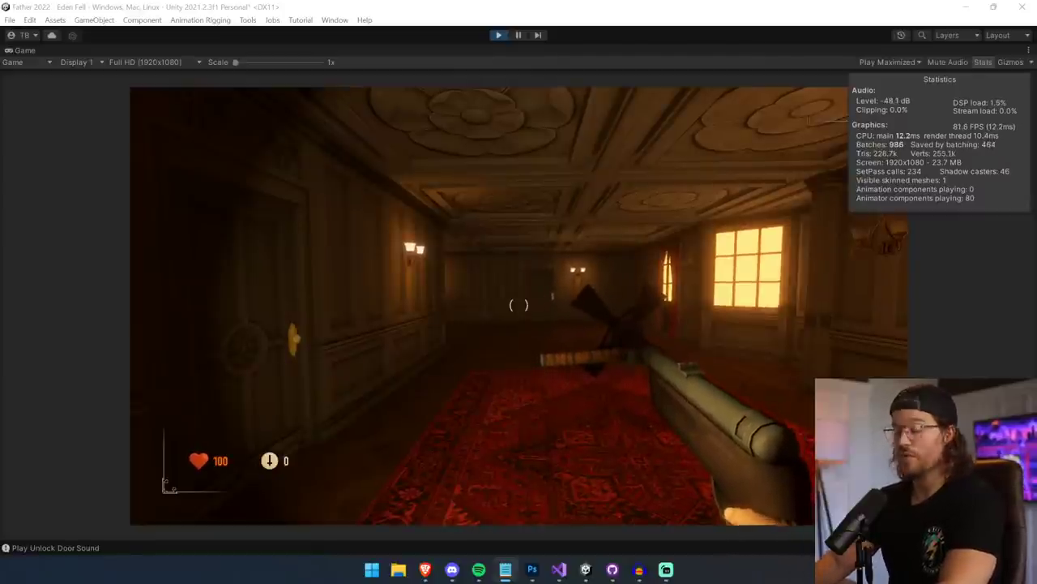
pyautogui.click(502, 317)
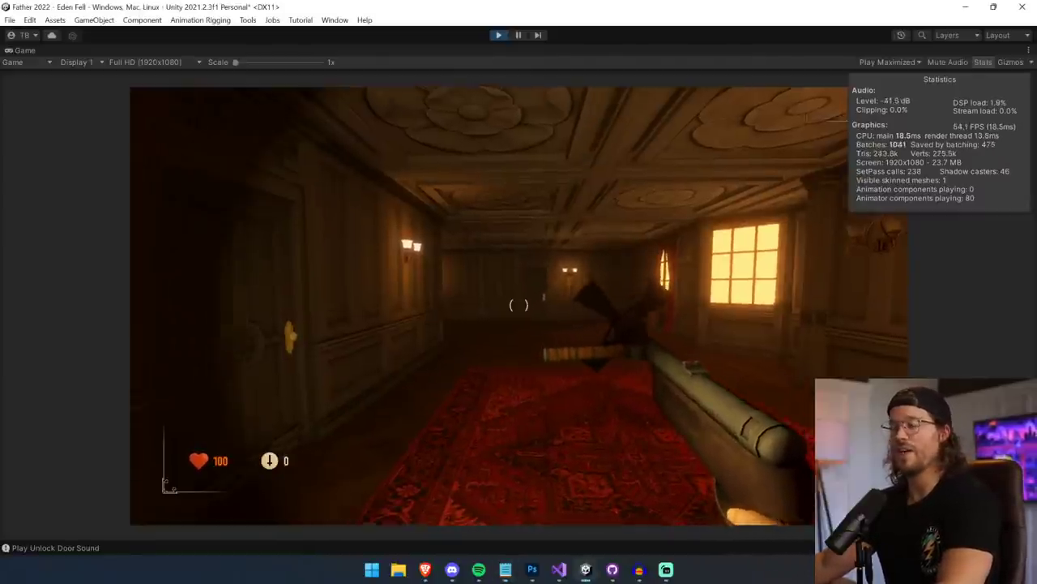
# - Walk past the curtained window into the long hallway and inspect the open drawers along its wall
pyautogui.press('w')
pyautogui.press('w')
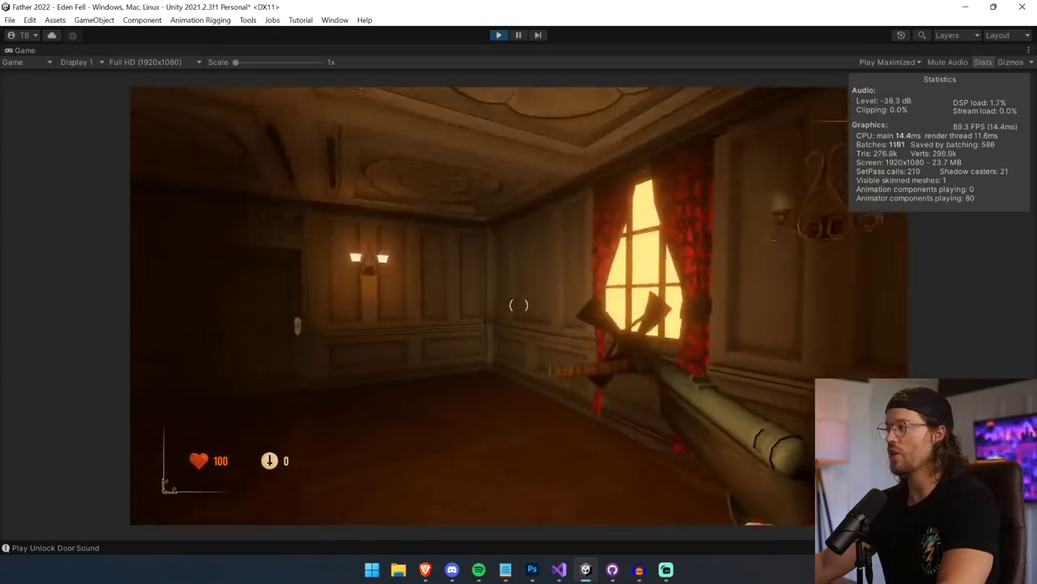
pyautogui.press('w')
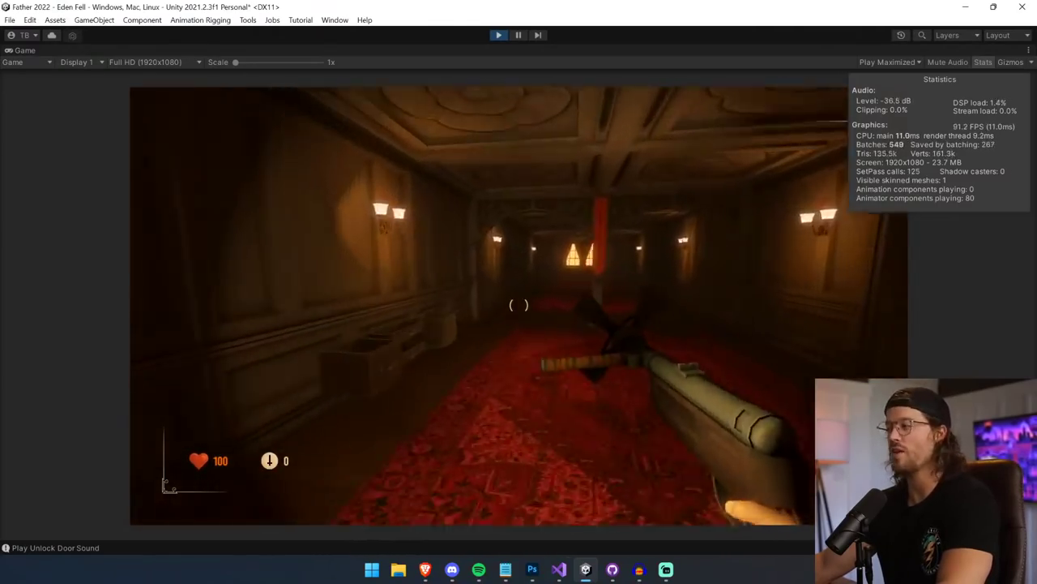
pyautogui.press('s')
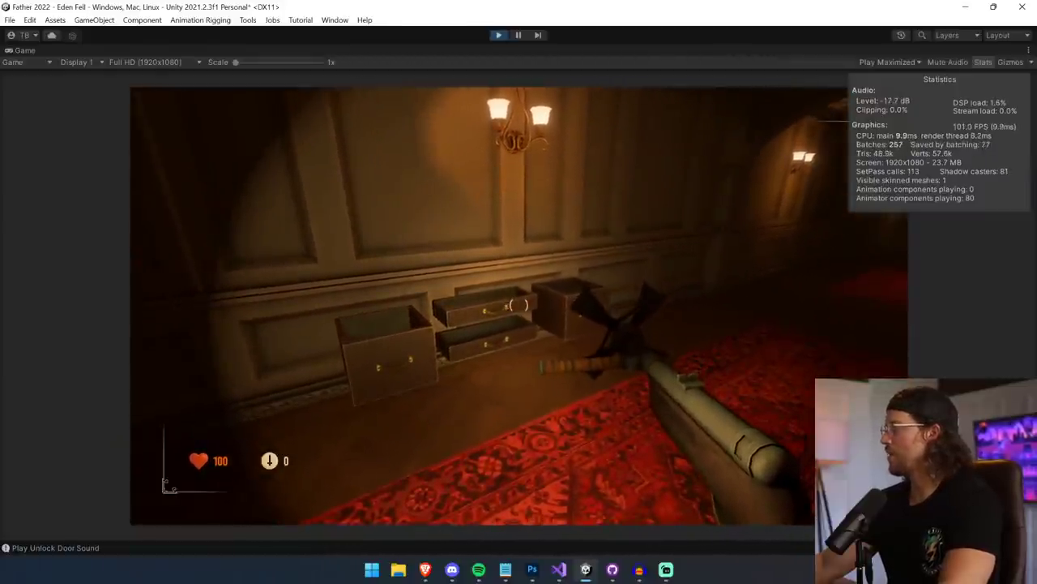
# - Continue down the red-carpeted hallway to the door with the round emblem, open it and go through
pyautogui.press('w')
pyautogui.press('w')
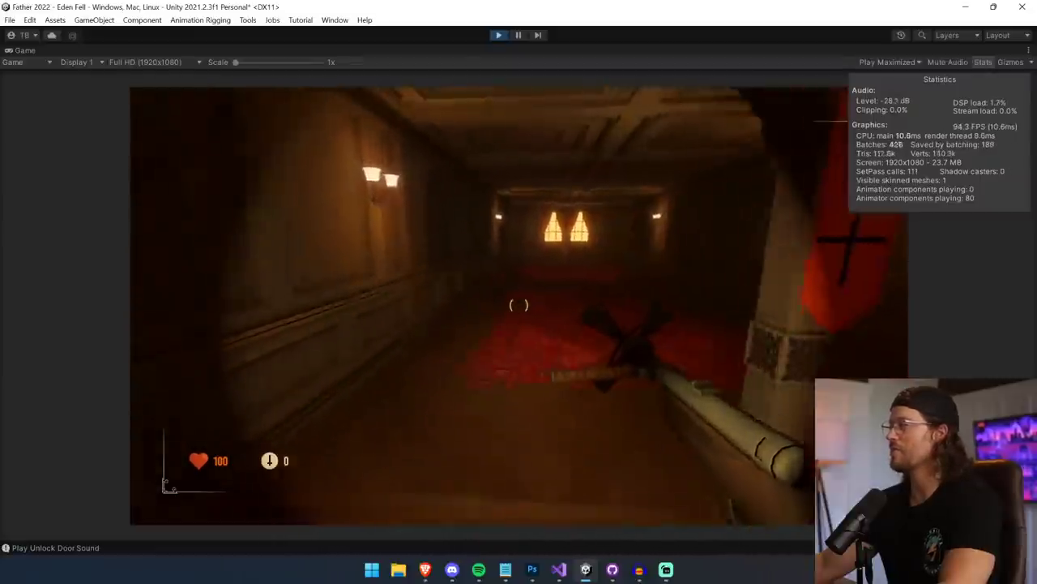
pyautogui.press('w')
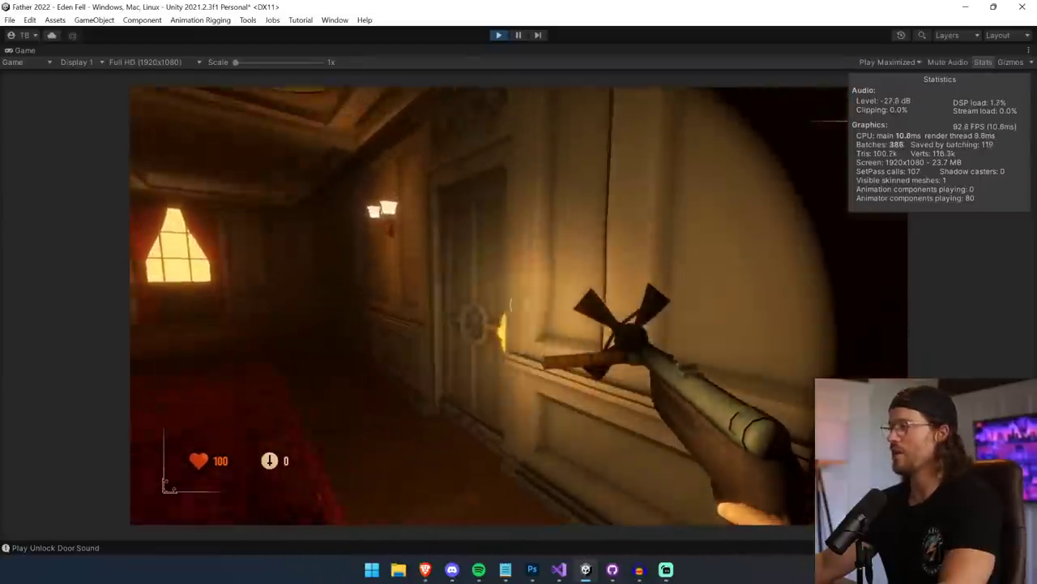
pyautogui.press('e')
pyautogui.press('w')
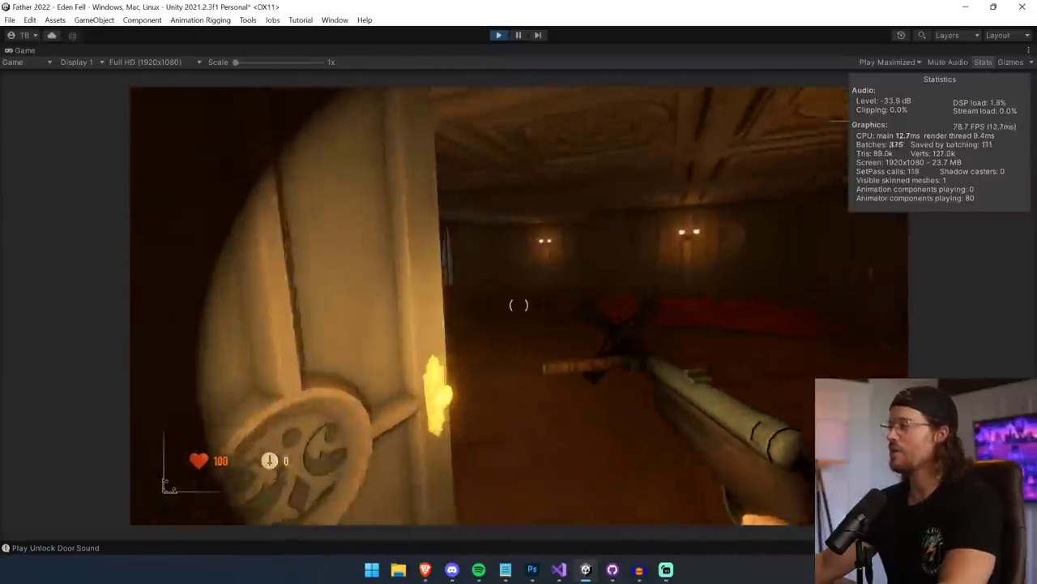
# - Cross the study room past the red-curtained windows and walk out onto the stone balcony
pyautogui.press('w')
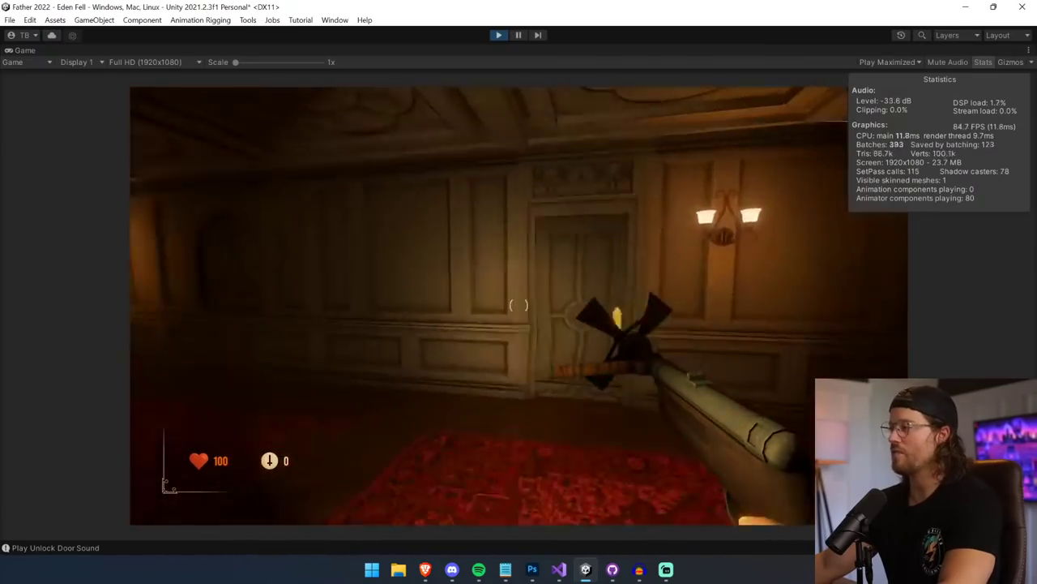
pyautogui.press('w')
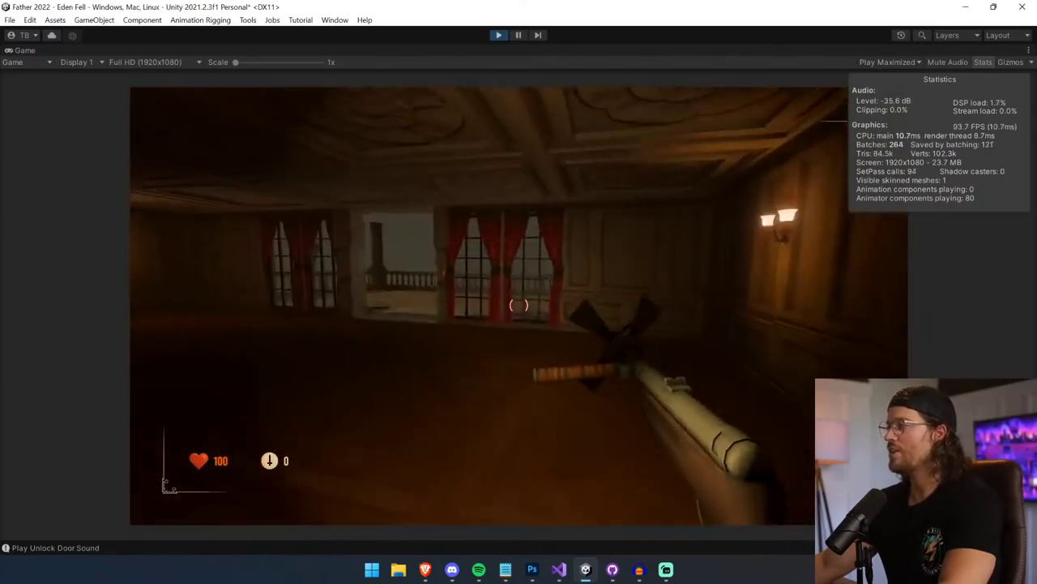
pyautogui.press('w')
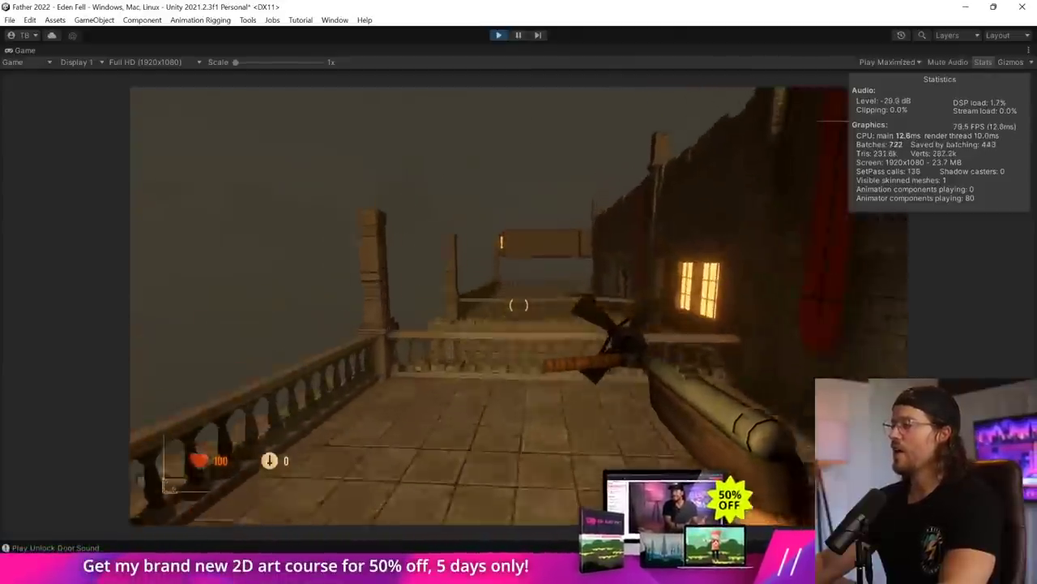
# - Inspect the balcony's edge and outer wall in the playtest, walking in and out of the study room through the broken wall opening
pyautogui.press('w')
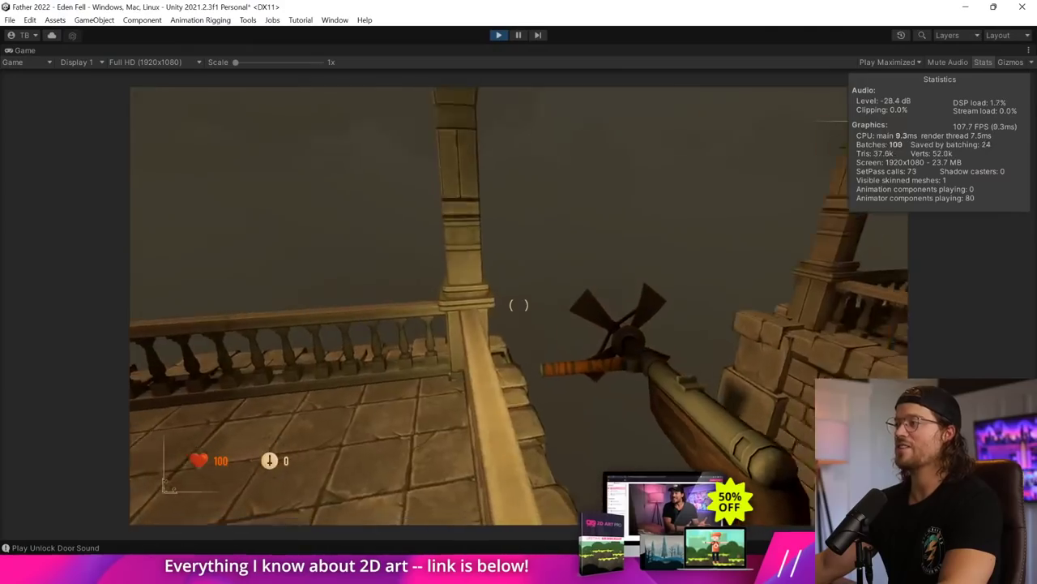
pyautogui.press('w')
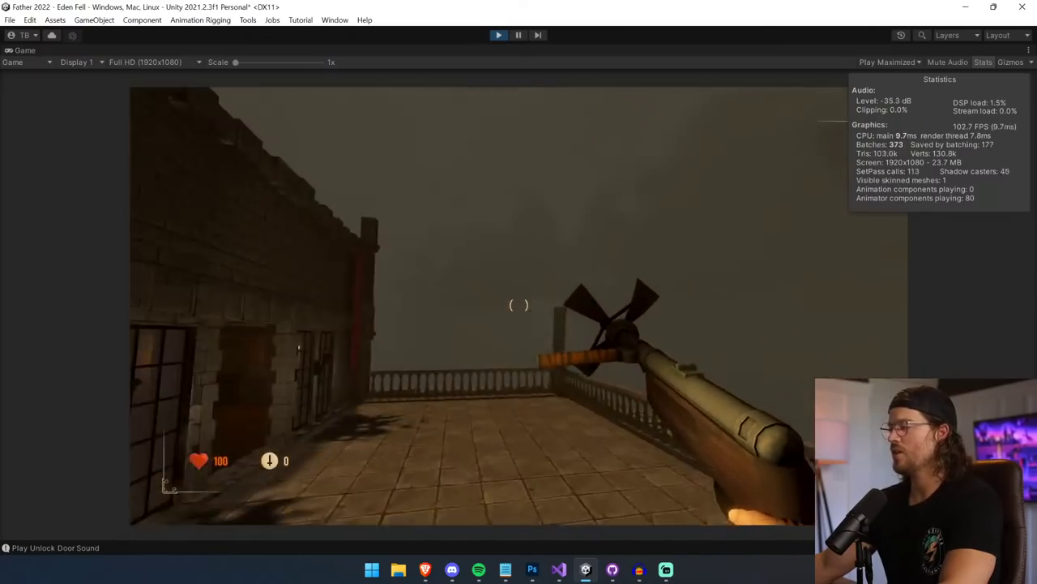
pyautogui.press('w')
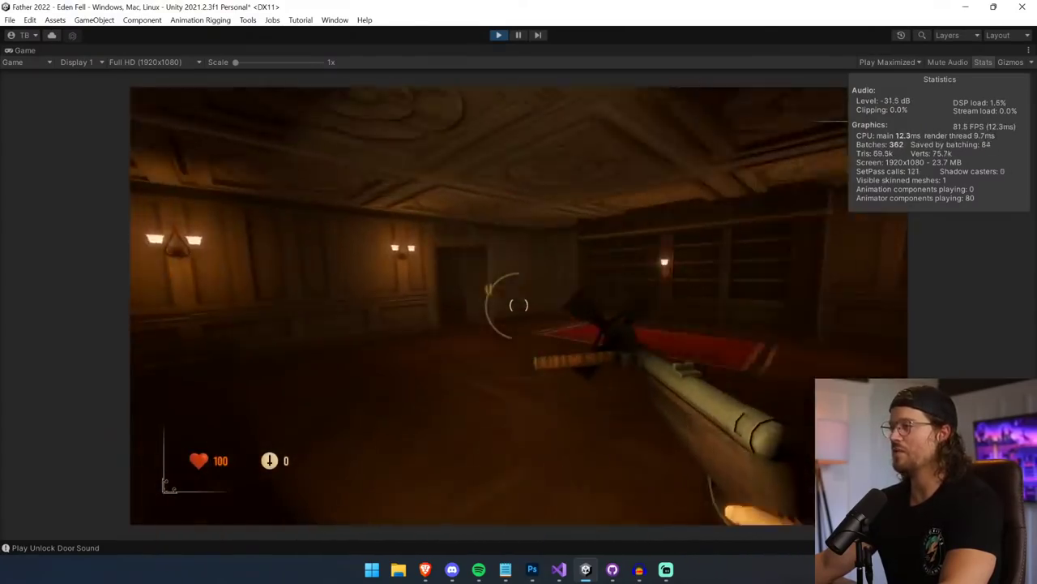
pyautogui.press('w')
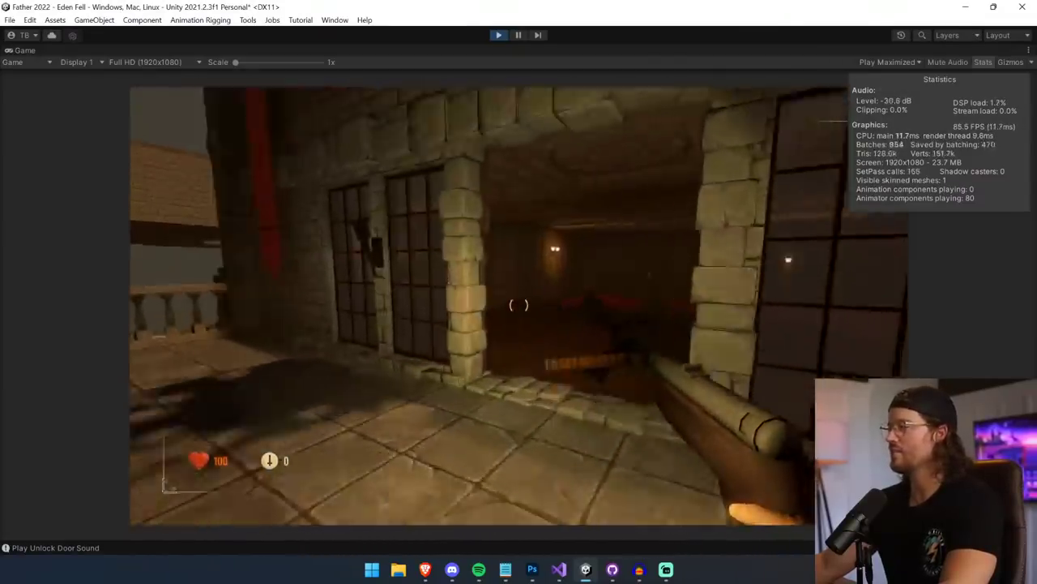
pyautogui.press('w')
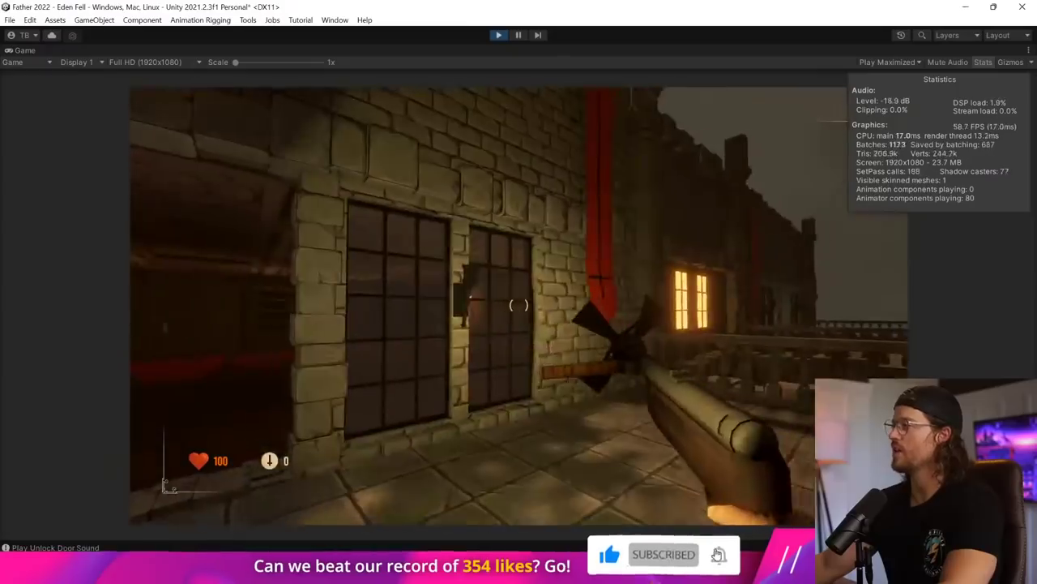
pyautogui.press('w')
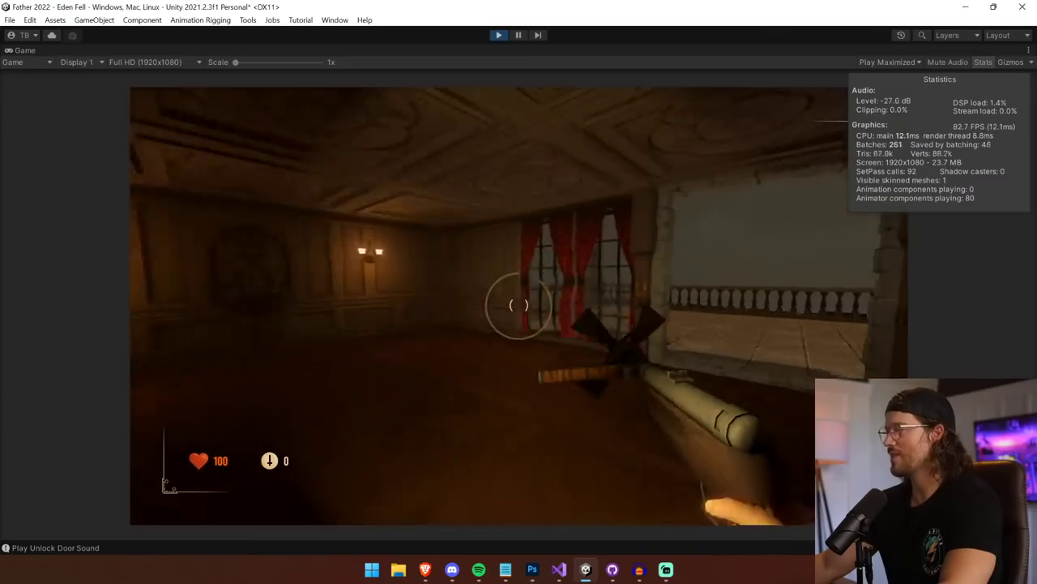
# - Walk to the balcony railing, look down into the gap and across to the neighbouring balcony, and return to the broken wall opening
pyautogui.press('w')
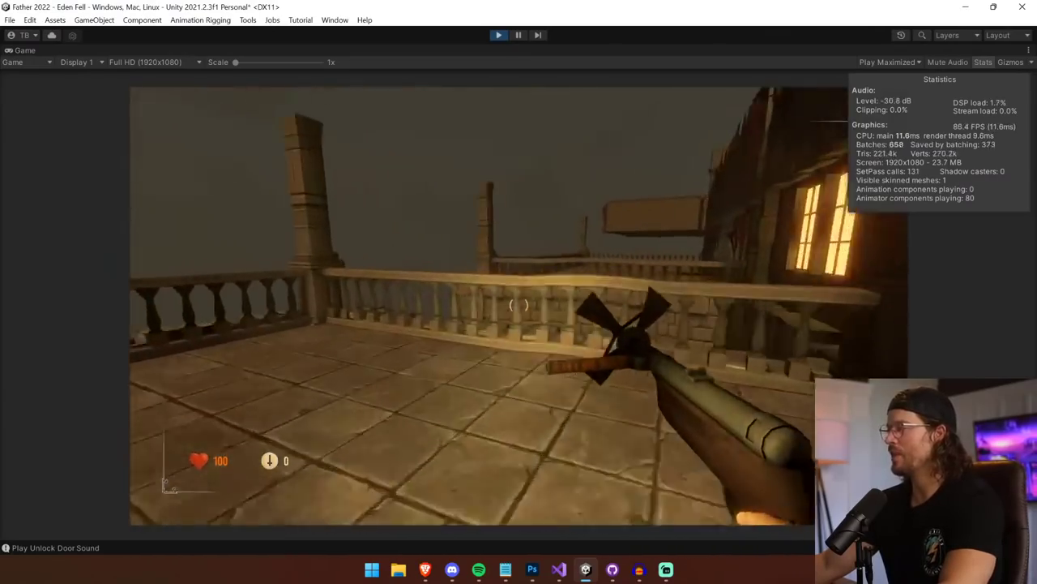
pyautogui.press('w')
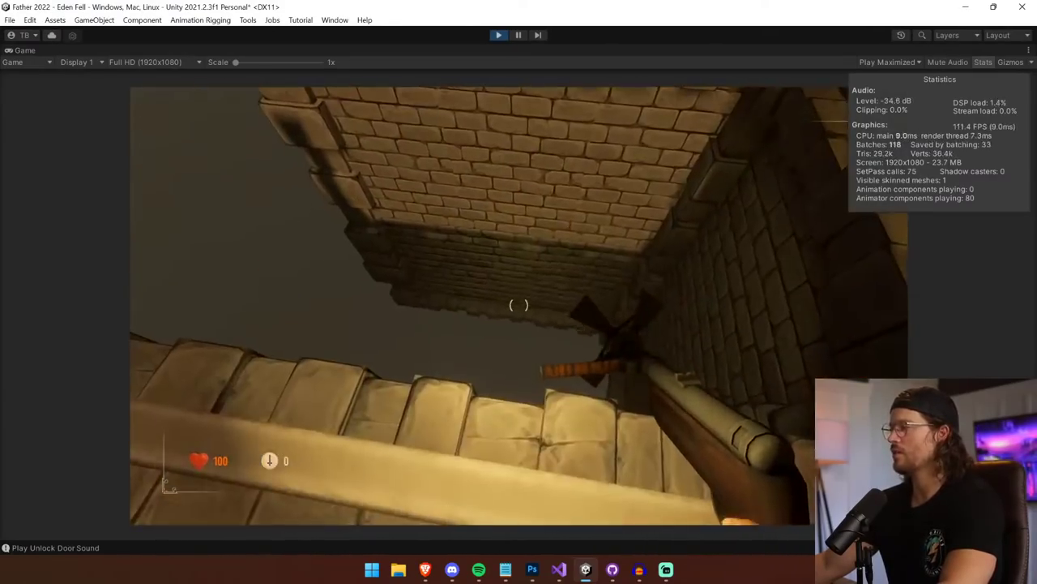
pyautogui.press('w')
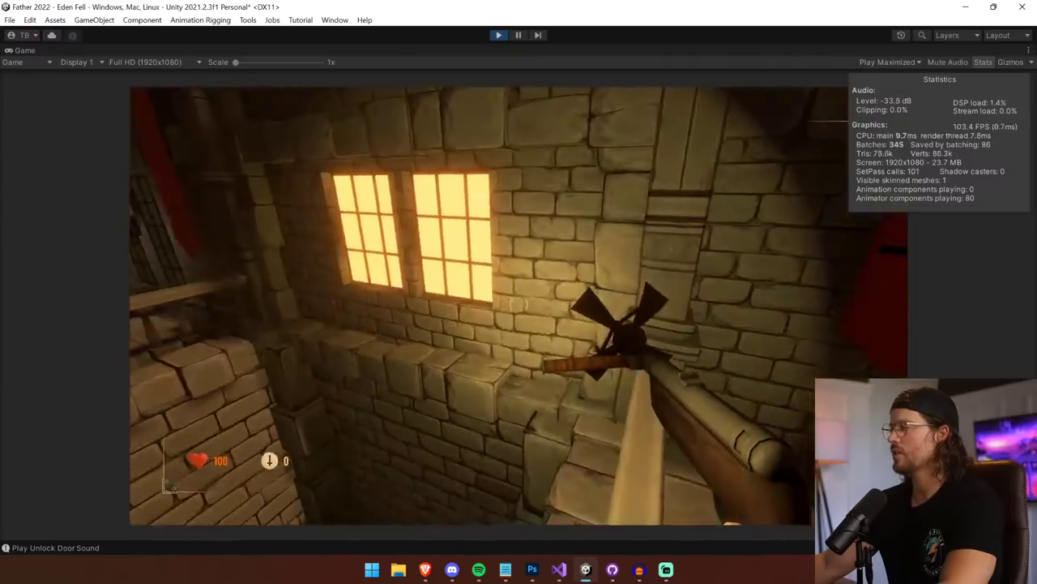
pyautogui.press('w')
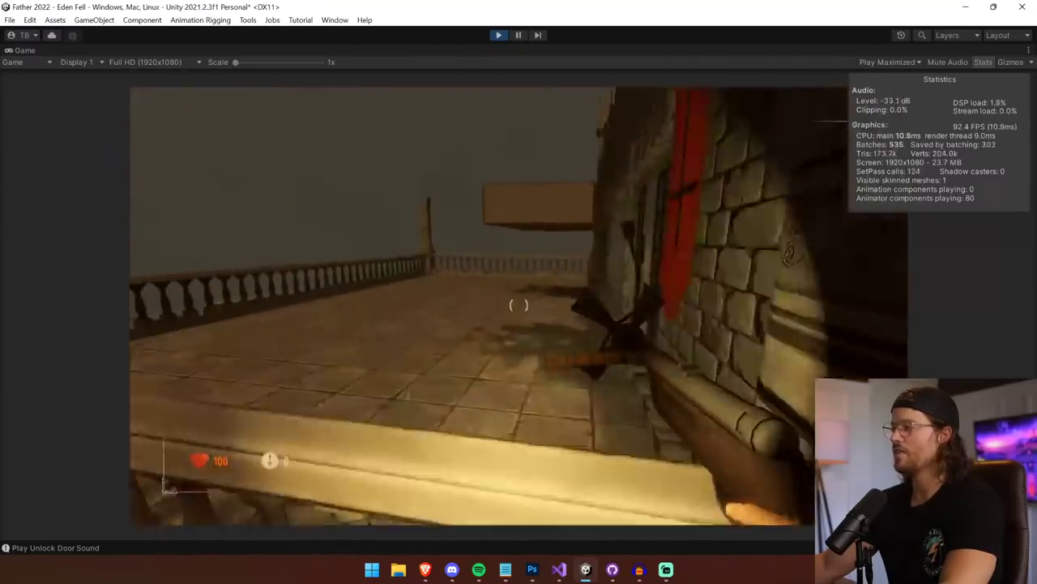
pyautogui.press('w')
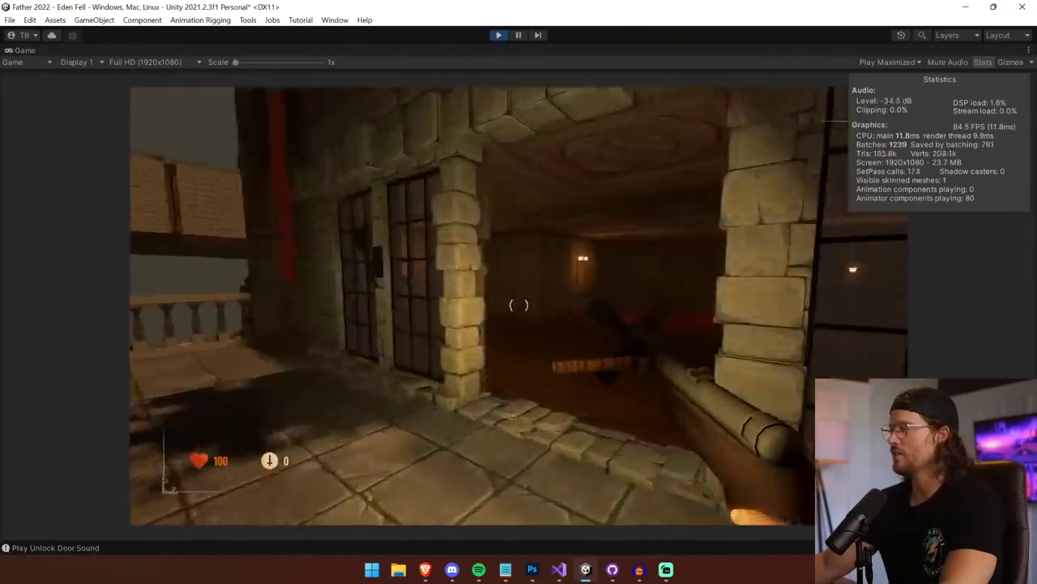
pyautogui.press('w')
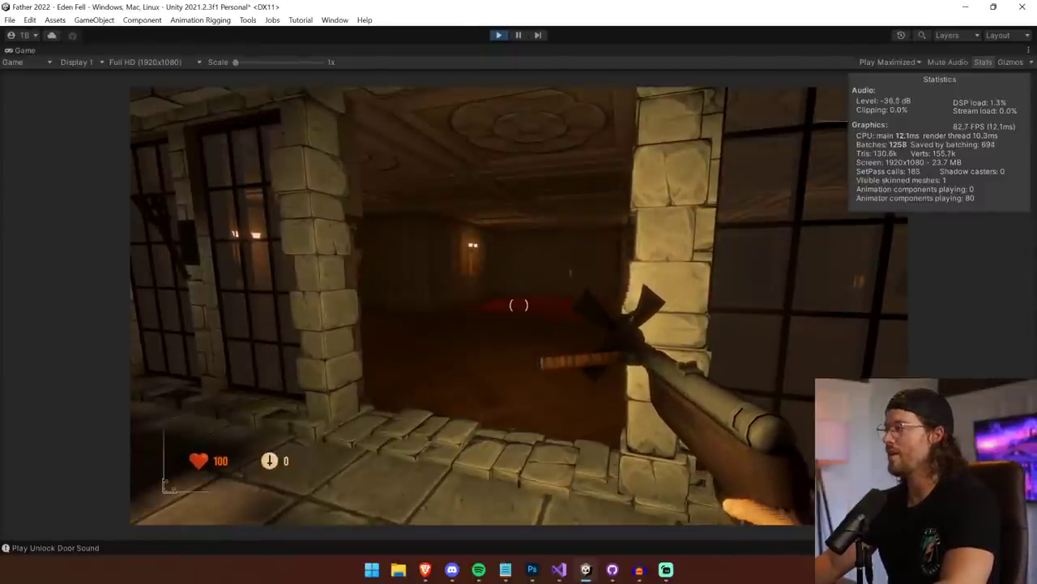
# - Stop the playtest, clear the console and examine the mansion's exterior from outside in the scene
pyautogui.hotkey('ctrl', 'p')
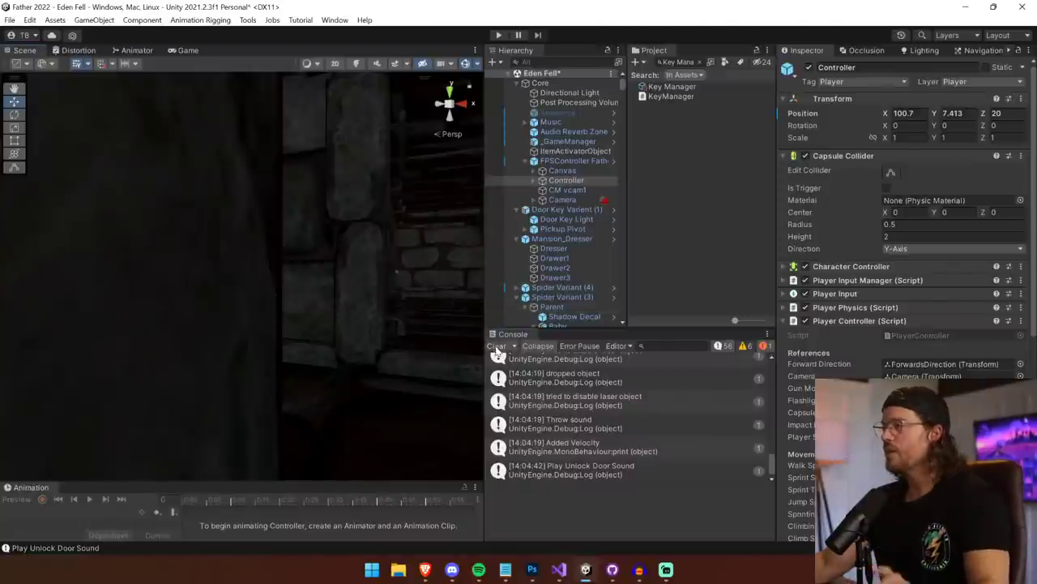
pyautogui.click(497, 346)
pyautogui.moveTo(405, 294); pyautogui.dragTo(1013, 322, button='right')
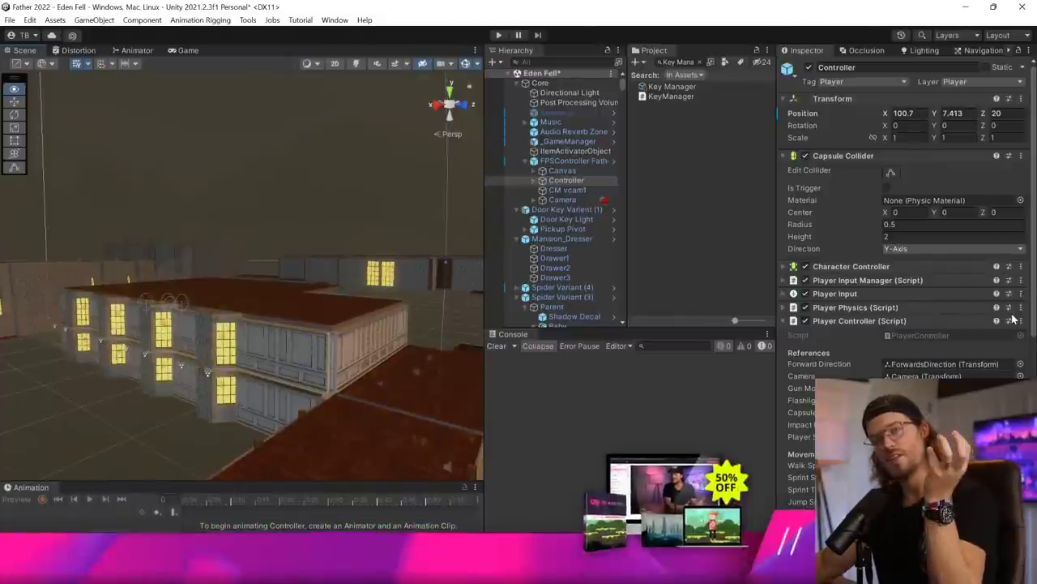
pyautogui.moveTo(1012, 315); pyautogui.dragTo(1010, 313, button='right')
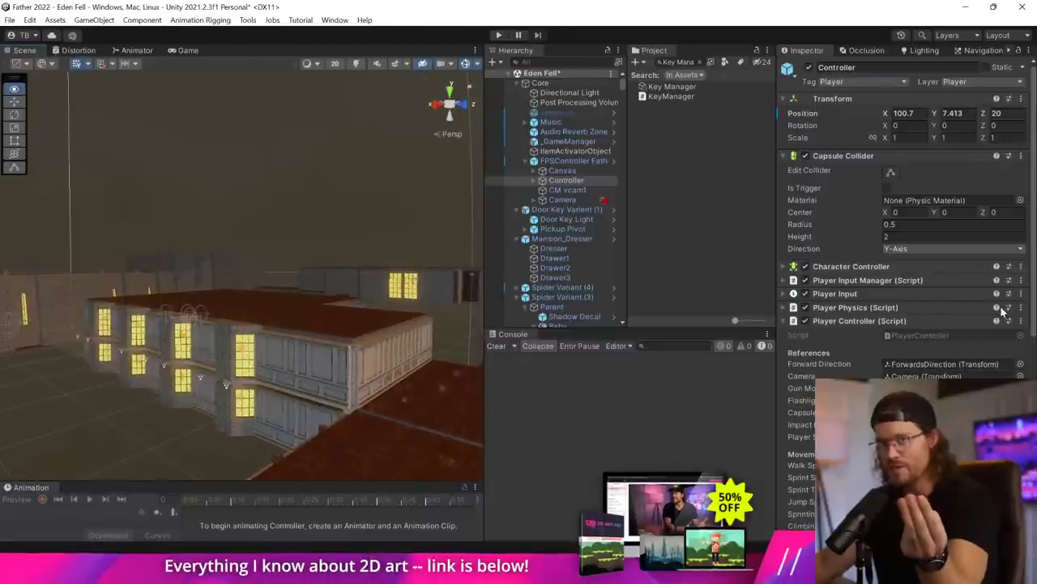
# - Select the hallway door MansionDoor (42), then check the study rooms and their doors on the Photoshop level map and return to Unity
pyautogui.moveTo(56, 294)
pyautogui.mouseDown(button='right')
pyautogui.moveTo(109, 287)
pyautogui.moveTo(259, 315)
pyautogui.moveTo(261, 302)
pyautogui.moveTo(173, 303)
pyautogui.moveTo(969, 316)
pyautogui.moveTo(903, 321)
pyautogui.moveTo(901, 301)
pyautogui.moveTo(936, 301)
pyautogui.moveTo(982, 315)
pyautogui.moveTo(482, 340)
pyautogui.moveTo(482, 283)
pyautogui.moveTo(468, 287)
pyautogui.moveTo(584, 341)
pyautogui.moveTo(678, 359)
pyautogui.moveTo(699, 319)
pyautogui.moveTo(974, 310)
pyautogui.moveTo(745, 289)
pyautogui.moveTo(661, 298)
pyautogui.moveTo(598, 289)
pyautogui.moveTo(432, 309)
pyautogui.moveTo(725, 297)
pyautogui.moveTo(583, 297)
pyautogui.moveTo(476, 331)
pyautogui.moveTo(422, 327)
pyautogui.moveTo(711, 332)
pyautogui.moveTo(834, 364)
pyautogui.moveTo(840, 376)
pyautogui.mouseUp(button='right')
pyautogui.click(254, 259)
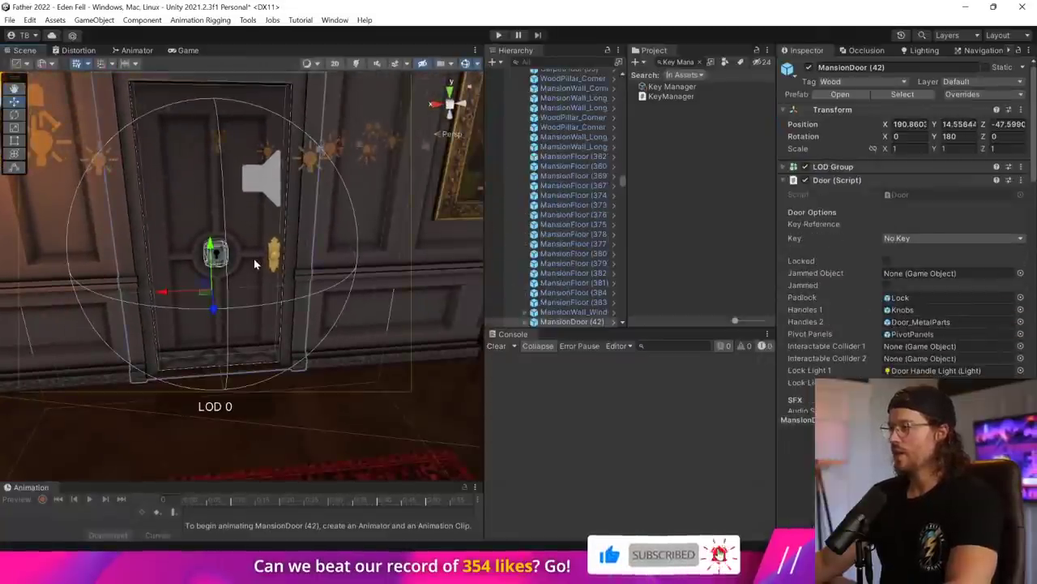
pyautogui.hotkey('alt', 'Tab')
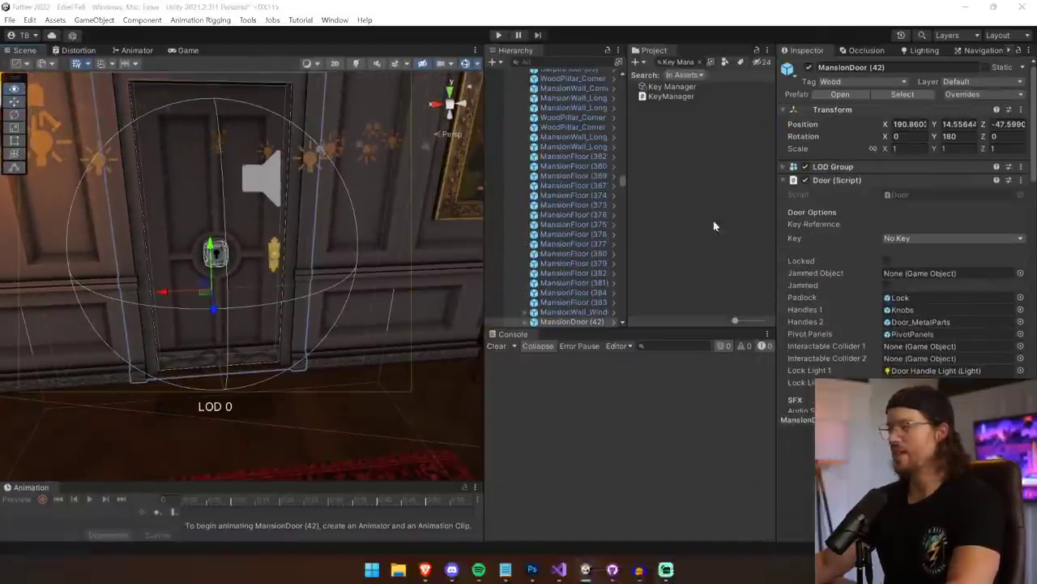
pyautogui.click(679, 130)
pyautogui.moveTo(509, 200); pyautogui.dragTo(426, 365)
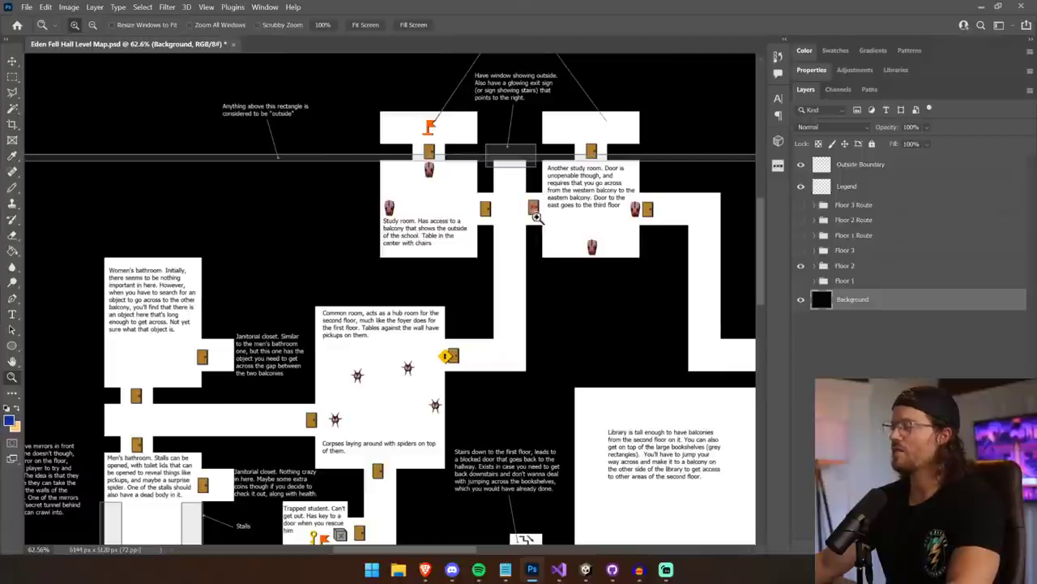
pyautogui.hotkey('alt', 'Tab')
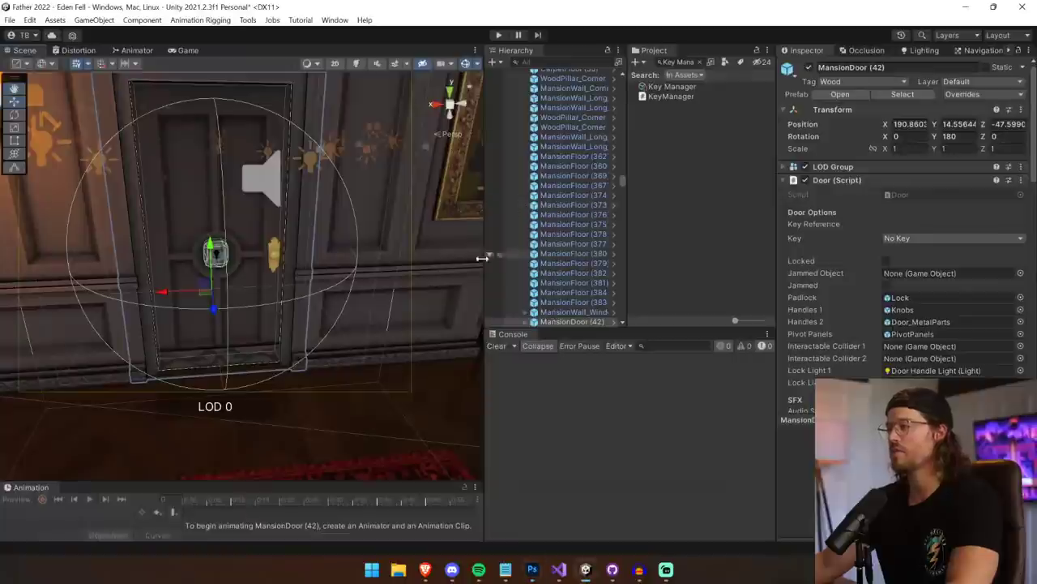
# - Find the Sideboard prefab through the existing sideboard in the scene and place a copy centred in front of the hallway door
pyautogui.moveTo(373, 341); pyautogui.dragTo(606, 311, button='right')
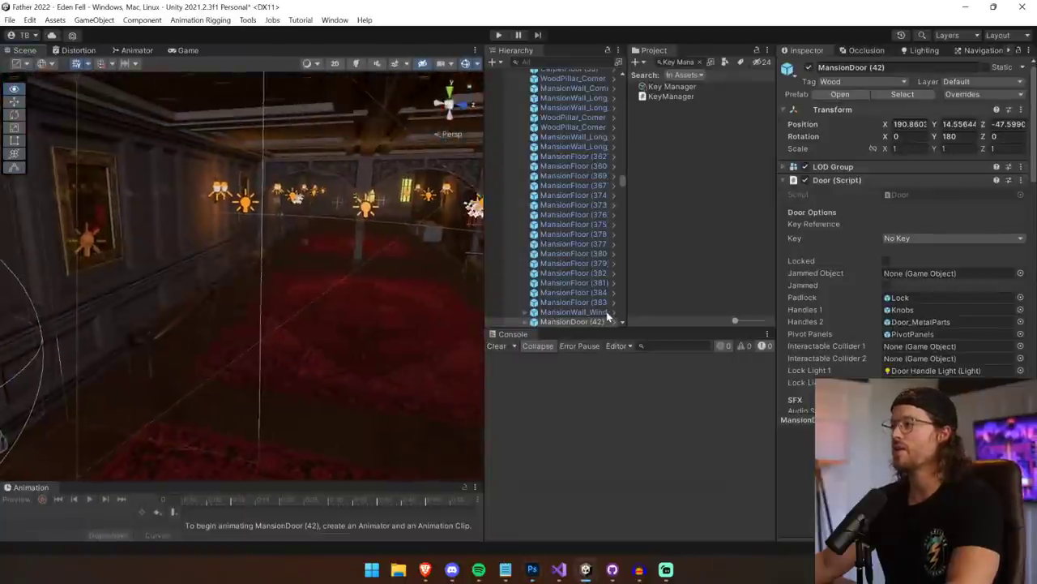
pyautogui.click(433, 242)
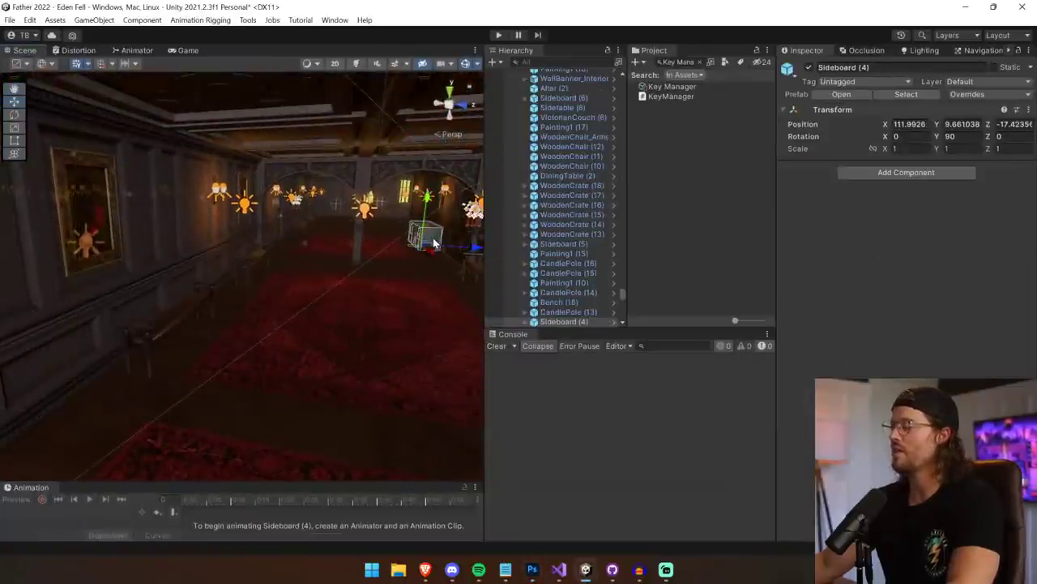
pyautogui.moveTo(207, 311); pyautogui.dragTo(454, 357, button='right')
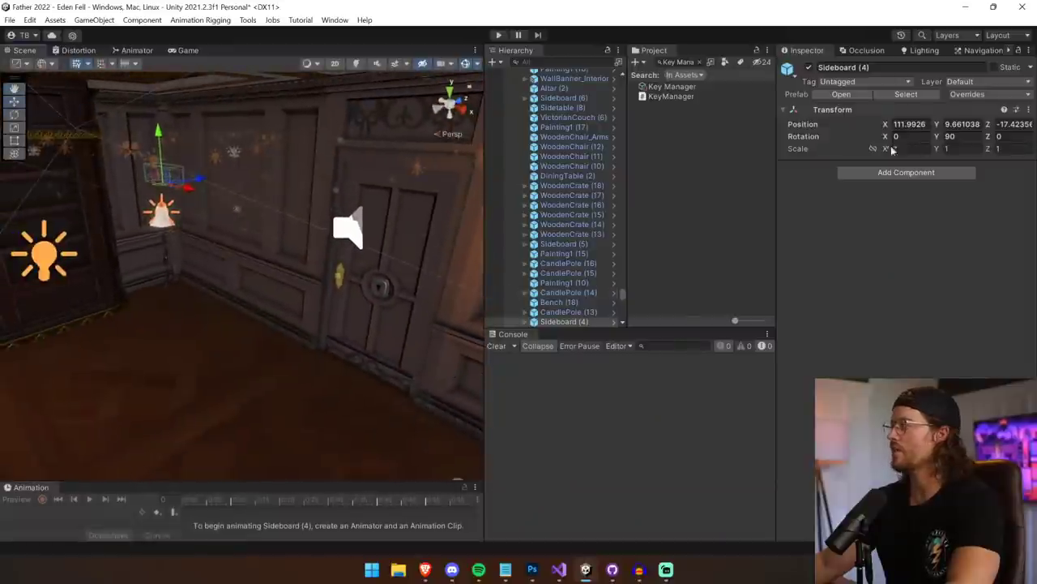
pyautogui.click(905, 94)
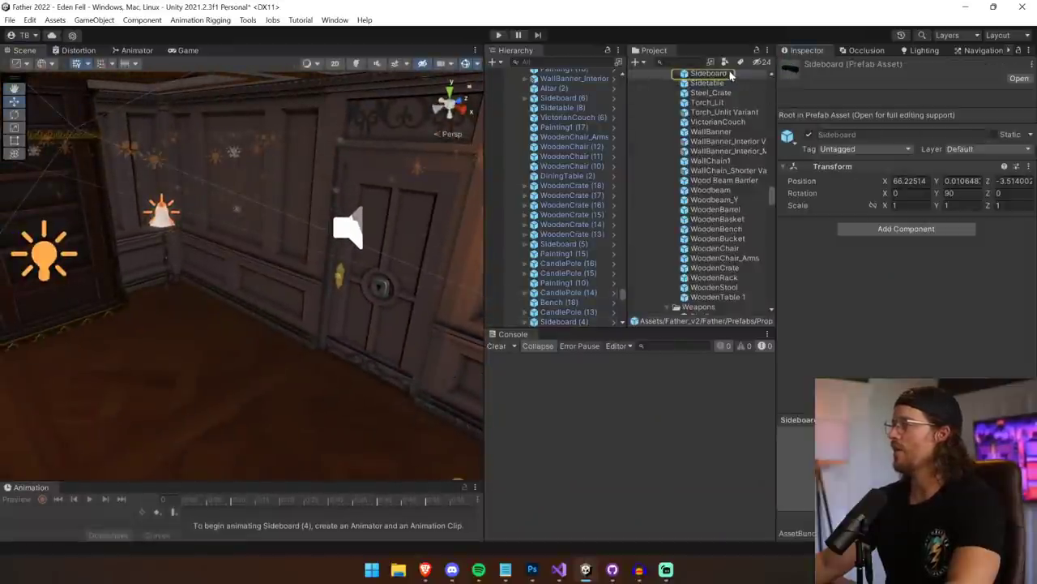
pyautogui.moveTo(731, 74); pyautogui.dragTo(323, 391)
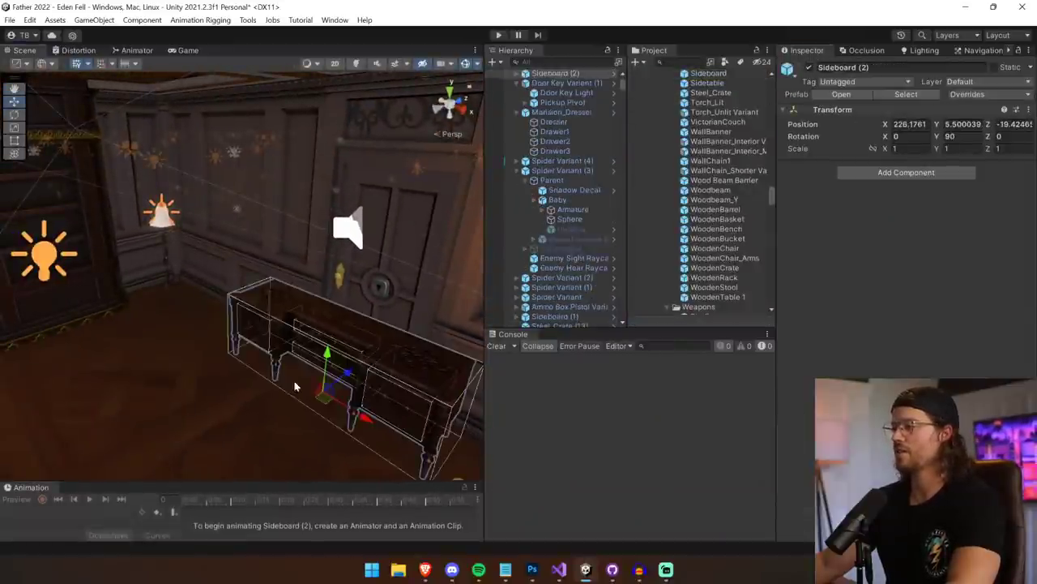
pyautogui.moveTo(285, 381); pyautogui.dragTo(324, 373, button='right')
pyautogui.moveTo(240, 371); pyautogui.dragTo(531, 299, button='middle')
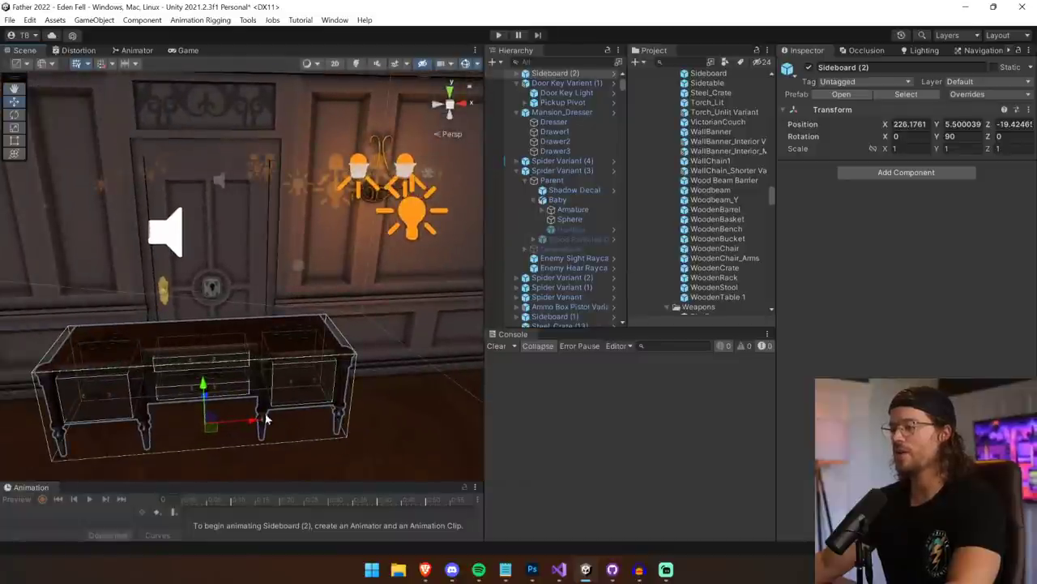
pyautogui.moveTo(267, 419); pyautogui.dragTo(263, 421)
# - Enable Jammed on the door behind the sideboard and assign the sideboard's Box021 as its Jammed Object
pyautogui.click(246, 236)
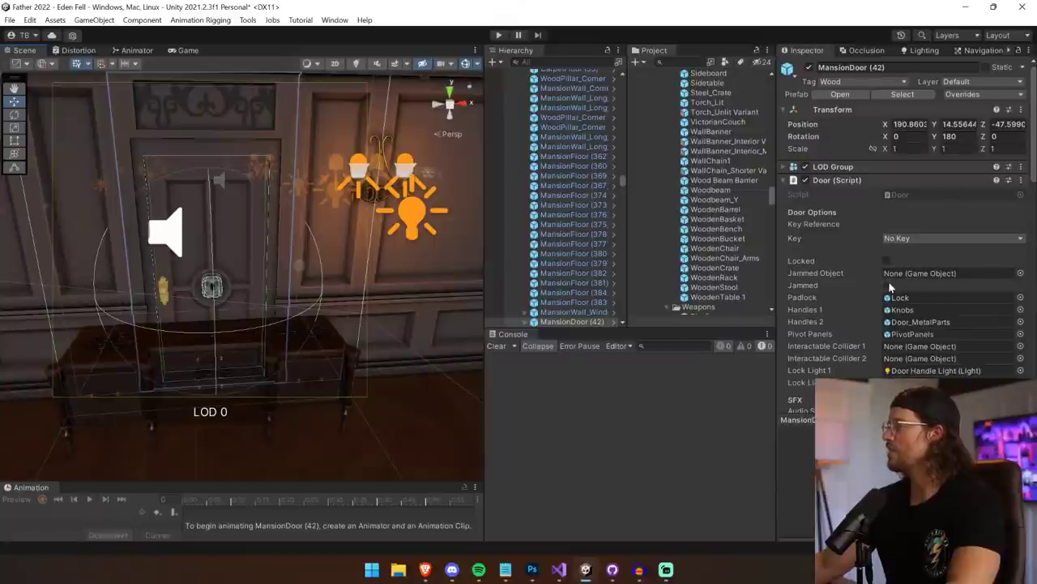
pyautogui.click(1019, 50)
pyautogui.click(284, 372)
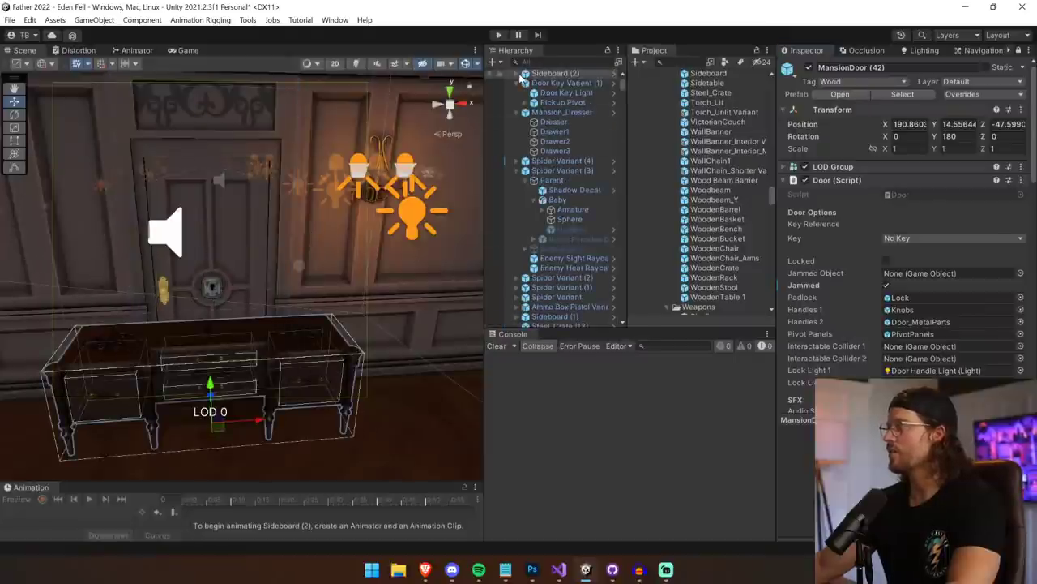
pyautogui.click(520, 74)
pyautogui.moveTo(542, 86); pyautogui.dragTo(932, 274)
pyautogui.click(1020, 50)
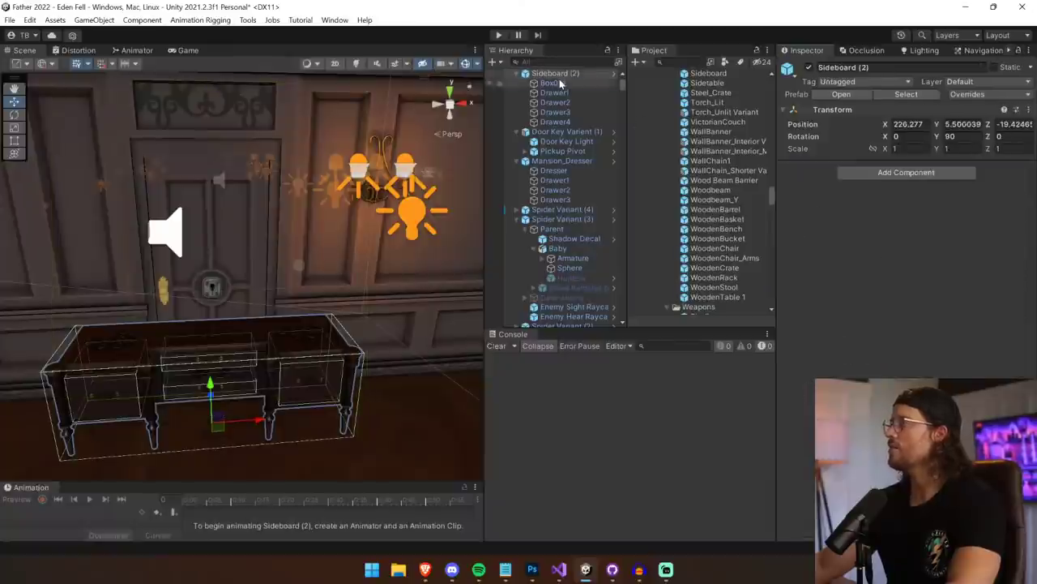
# - Select the sideboard's Box021 body and review its components
pyautogui.click(558, 83)
pyautogui.click(559, 74)
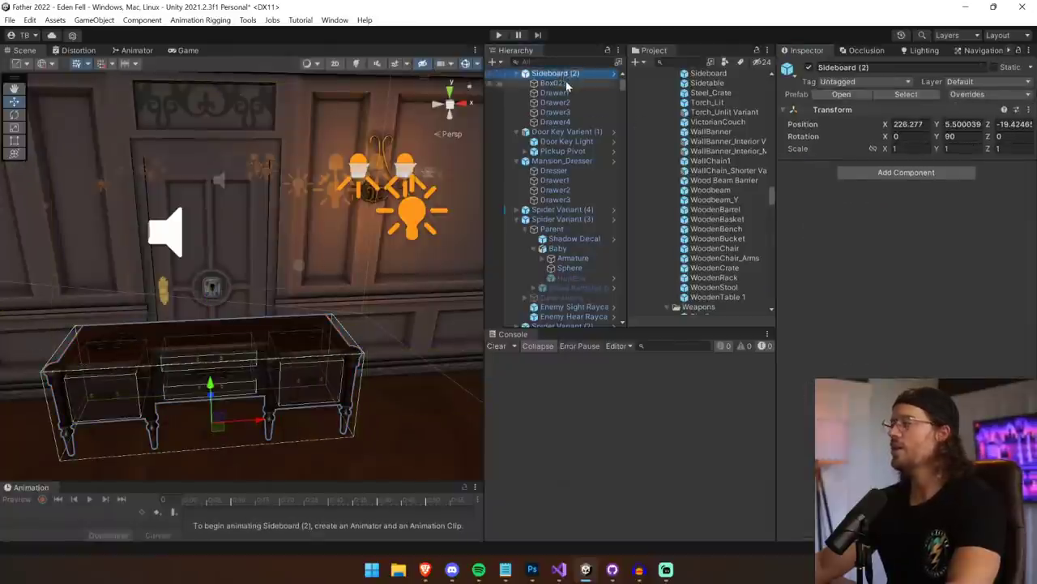
pyautogui.click(556, 82)
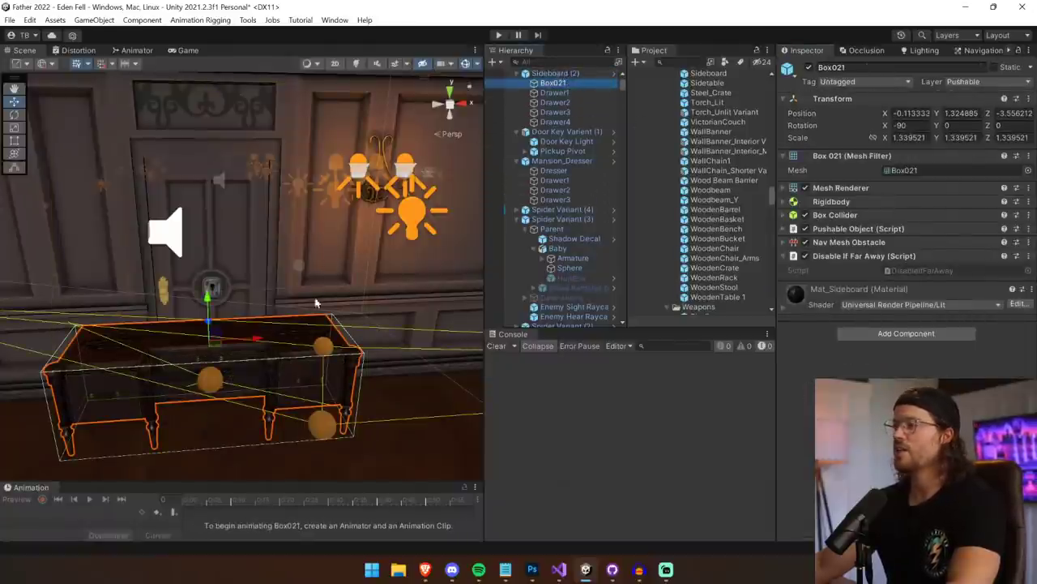
# - Replace the jammed door's runnable dialogue Element 0 with Door-Jammed-Dialogue
pyautogui.click(258, 261)
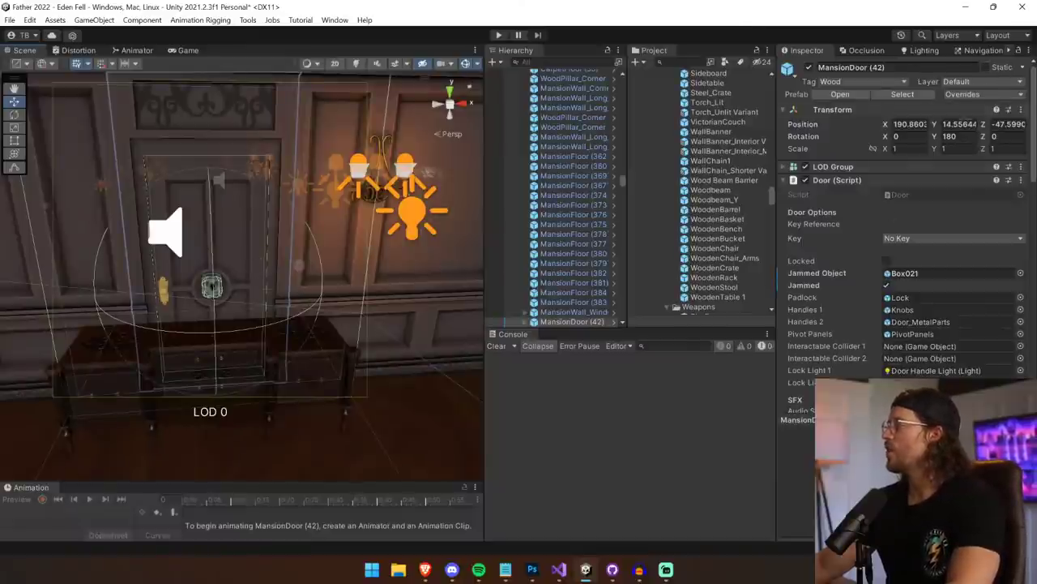
pyautogui.click(862, 180)
pyautogui.scroll(-8, 834, 283)
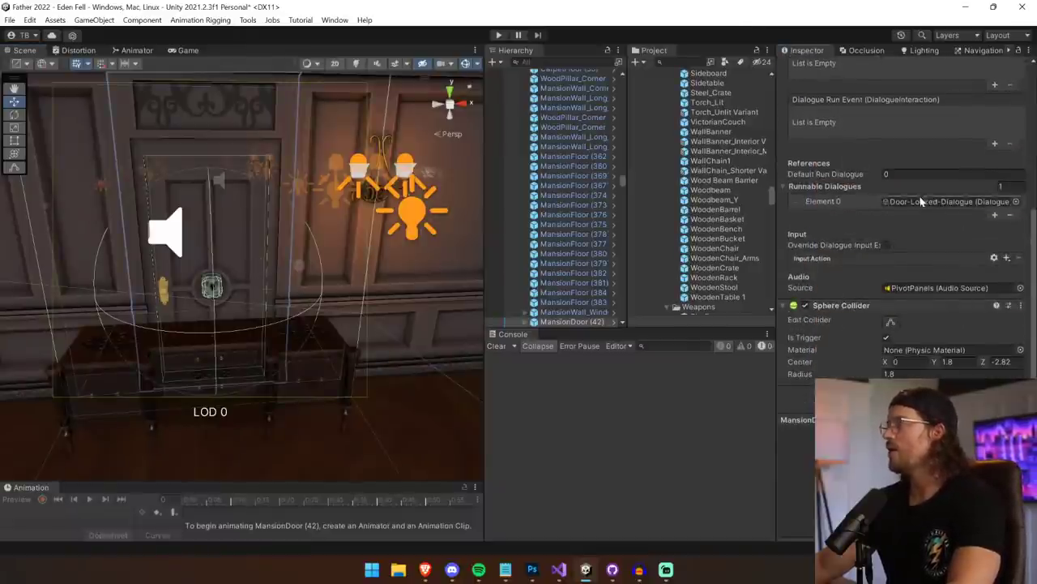
pyautogui.click(921, 201)
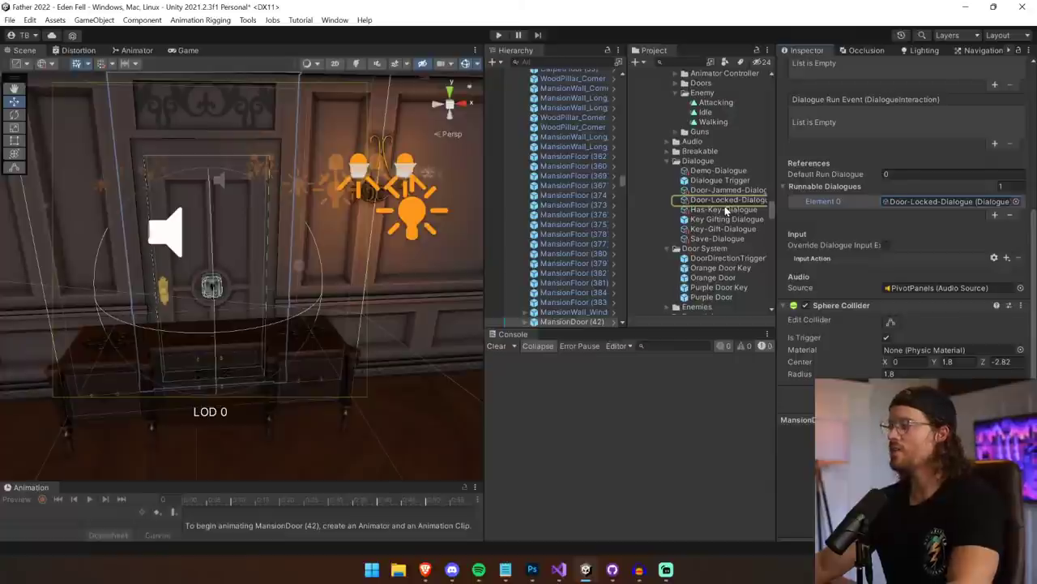
pyautogui.moveTo(728, 190); pyautogui.dragTo(965, 204)
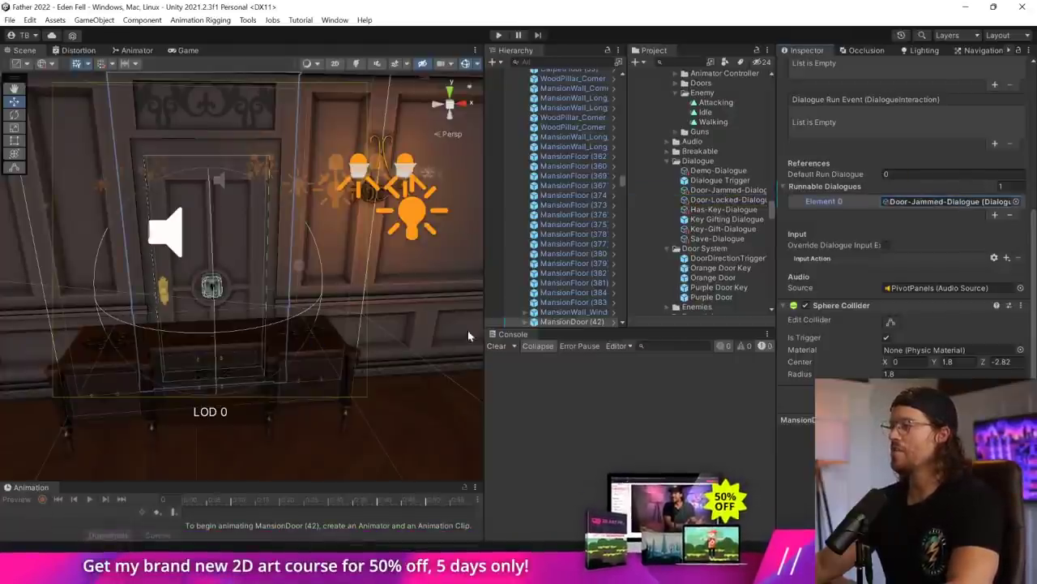
# - Deactivate the four adjoining wall pieces facing the balcony, two curtained windows and the plain panels on either side of them
pyautogui.moveTo(472, 332); pyautogui.dragTo(355, 337, button='right')
pyautogui.click(240, 328)
pyautogui.keyDown('shift'); pyautogui.click(315, 337); pyautogui.keyUp('shift')
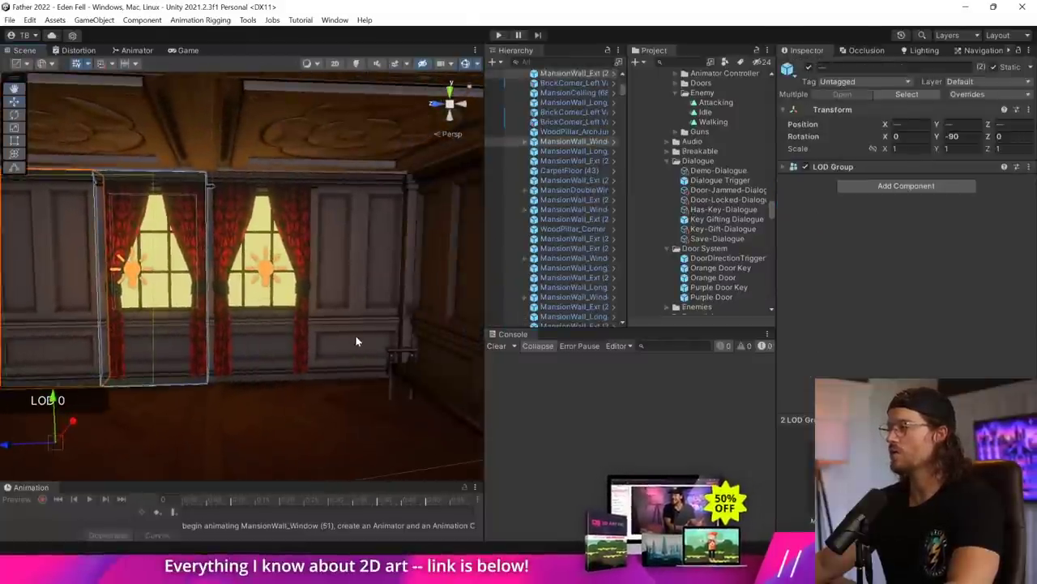
pyautogui.keyDown('shift'); pyautogui.click(355, 337); pyautogui.keyUp('shift')
pyautogui.keyDown('shift'); pyautogui.click(262, 319); pyautogui.keyUp('shift')
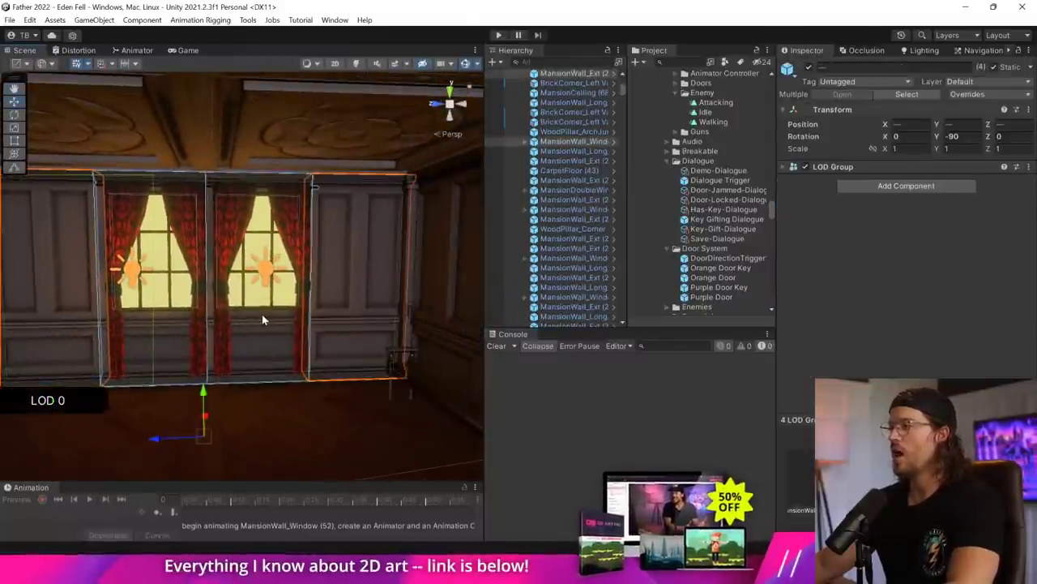
pyautogui.click(808, 66)
# - Duplicate the tall see-through exterior window wall and slide the copy along Z to -43.03, into the end of the cleared opening
pyautogui.press('w')
pyautogui.moveTo(338, 271); pyautogui.dragTo(790, 295, button='right')
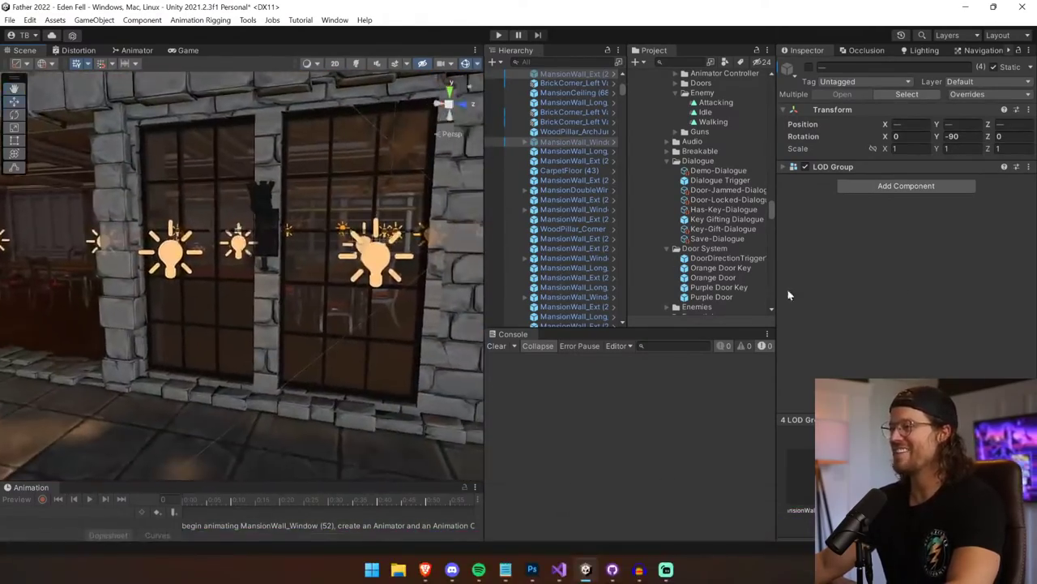
pyautogui.click(354, 397)
pyautogui.moveTo(357, 393); pyautogui.dragTo(435, 394, button='right')
pyautogui.hotkey('ctrl', 'd')
pyautogui.moveTo(216, 320); pyautogui.dragTo(556, 297)
pyautogui.moveTo(349, 324); pyautogui.dragTo(17, 344, button='middle')
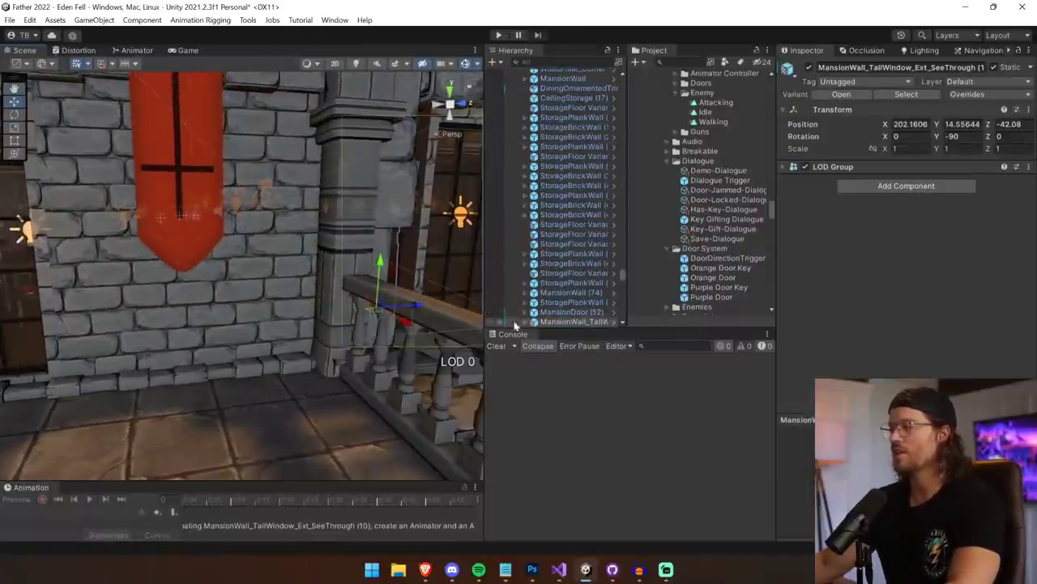
pyautogui.scroll(-3, 340, 321)
pyautogui.moveTo(340, 321); pyautogui.dragTo(130, 340, button='middle')
pyautogui.moveTo(322, 314); pyautogui.dragTo(296, 318)
pyautogui.moveTo(288, 306); pyautogui.dragTo(975, 300, button='middle')
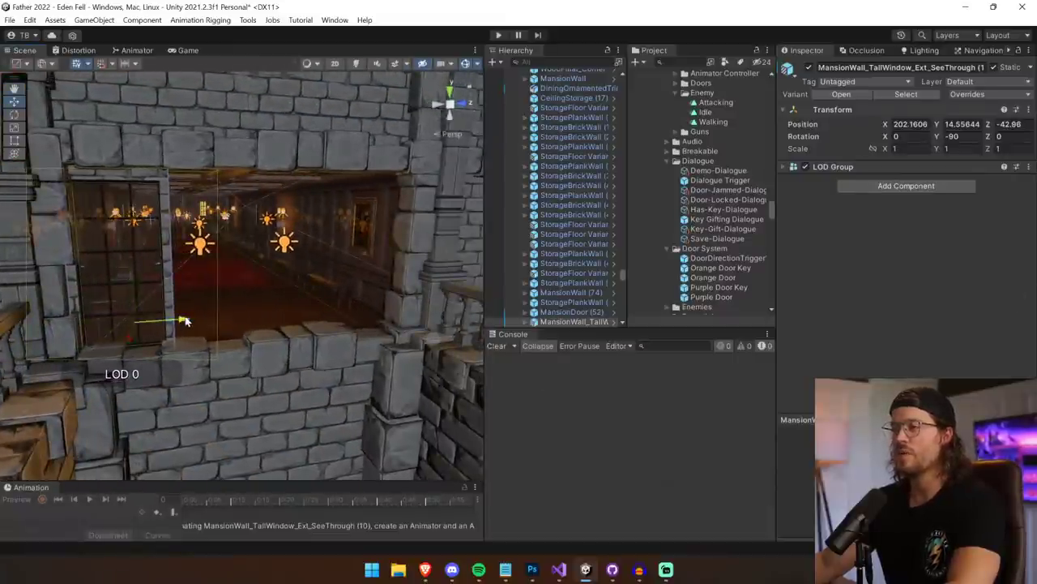
pyautogui.moveTo(186, 321); pyautogui.dragTo(184, 323)
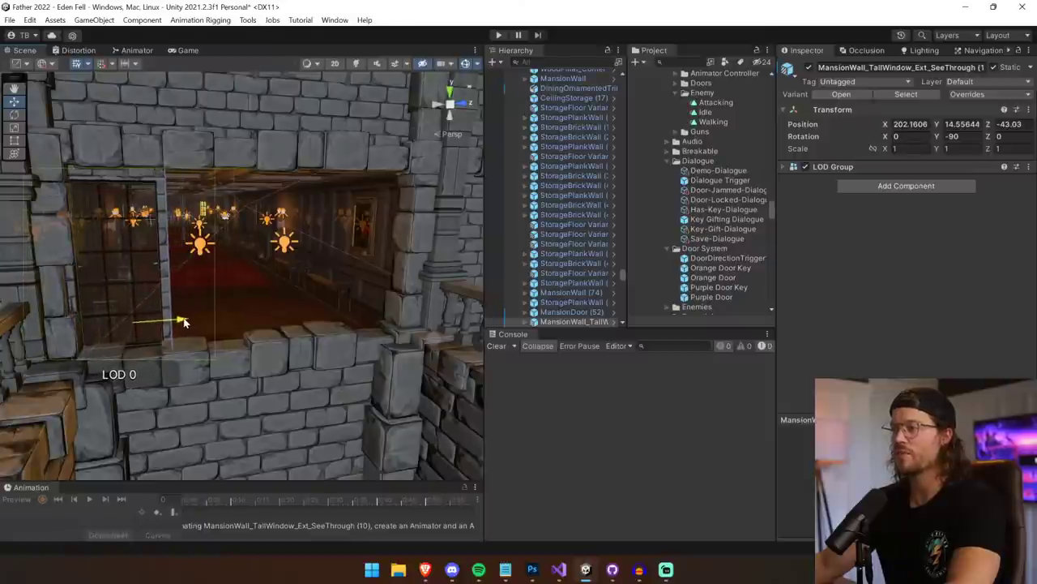
# - Duplicate the placed tall window and move the copy beside it in the opening, at Z about -40.6
pyautogui.moveTo(198, 317); pyautogui.dragTo(713, 299, button='right')
pyautogui.press('f')
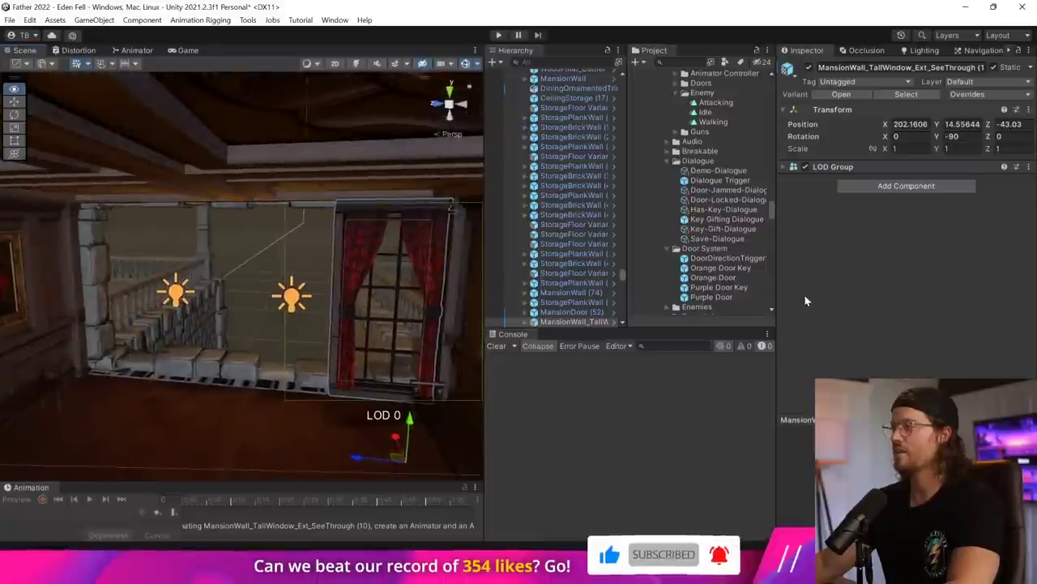
pyautogui.moveTo(806, 301); pyautogui.dragTo(822, 303, button='right')
pyautogui.press('w')
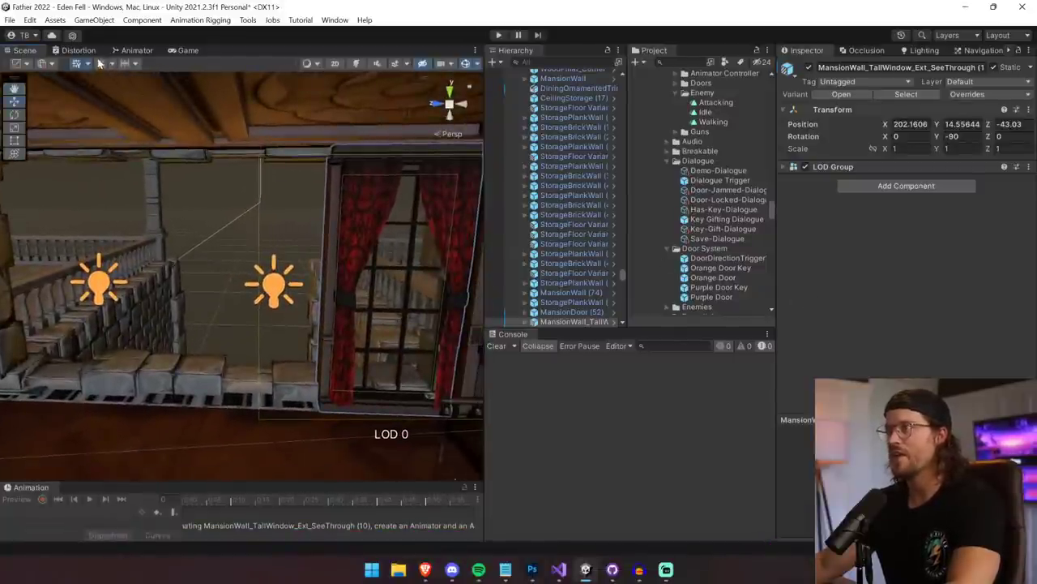
pyautogui.moveTo(251, 377); pyautogui.dragTo(329, 376, button='right')
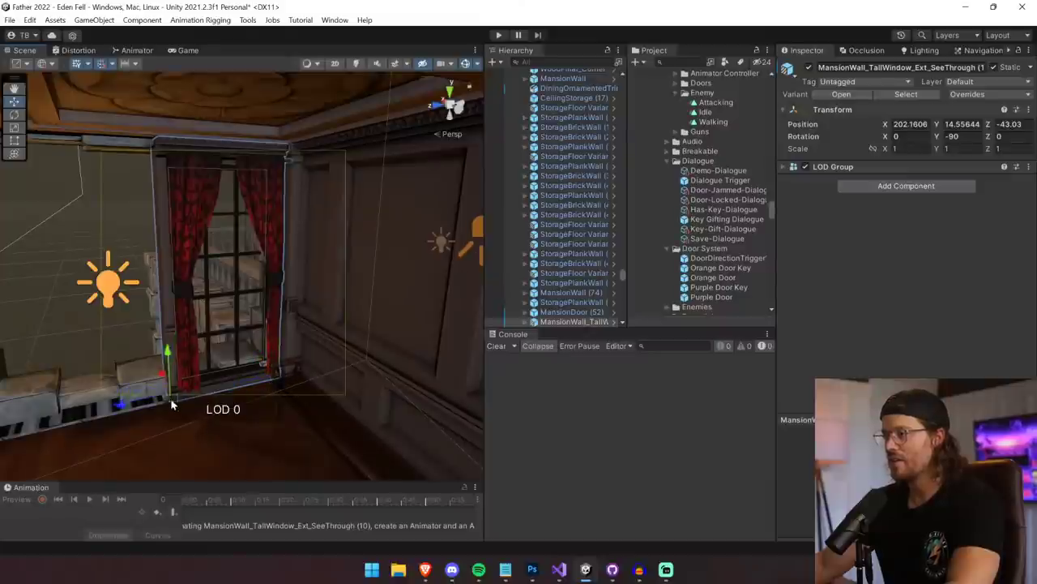
pyautogui.hotkey('ctrl', 'd')
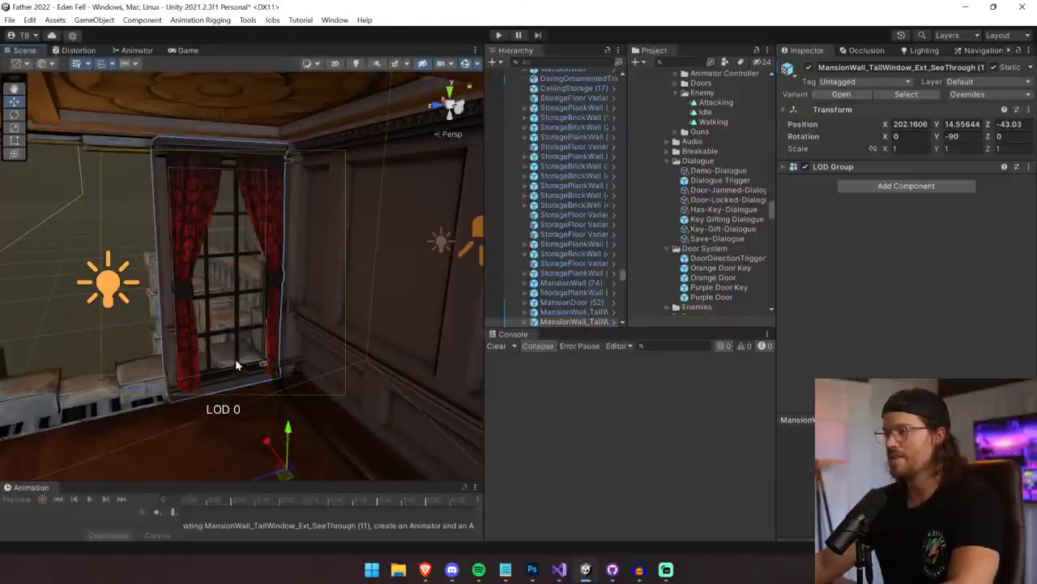
pyautogui.moveTo(244, 470); pyautogui.dragTo(278, 316)
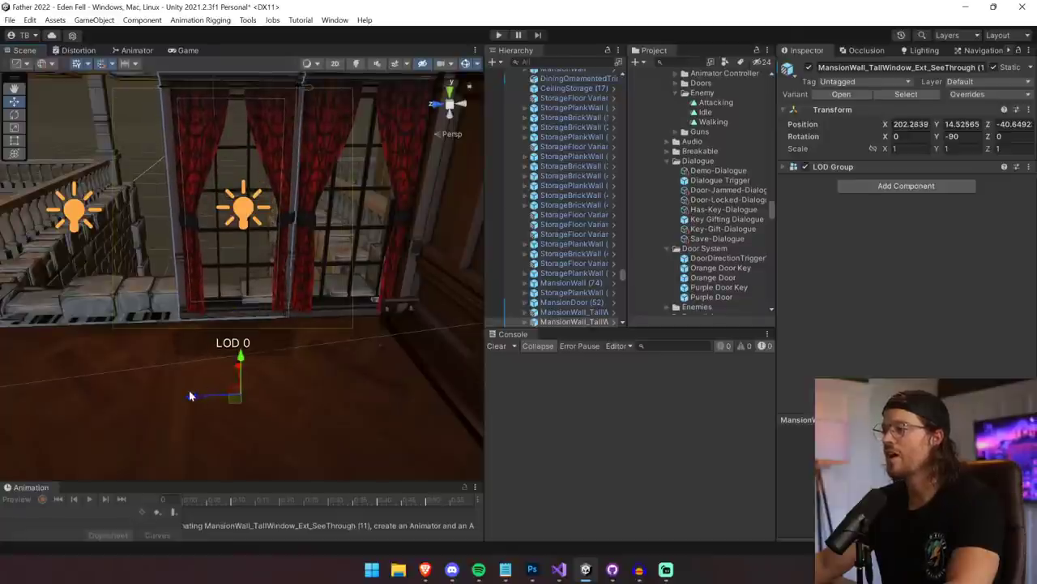
pyautogui.moveTo(189, 395); pyautogui.dragTo(187, 398)
pyautogui.press('f')
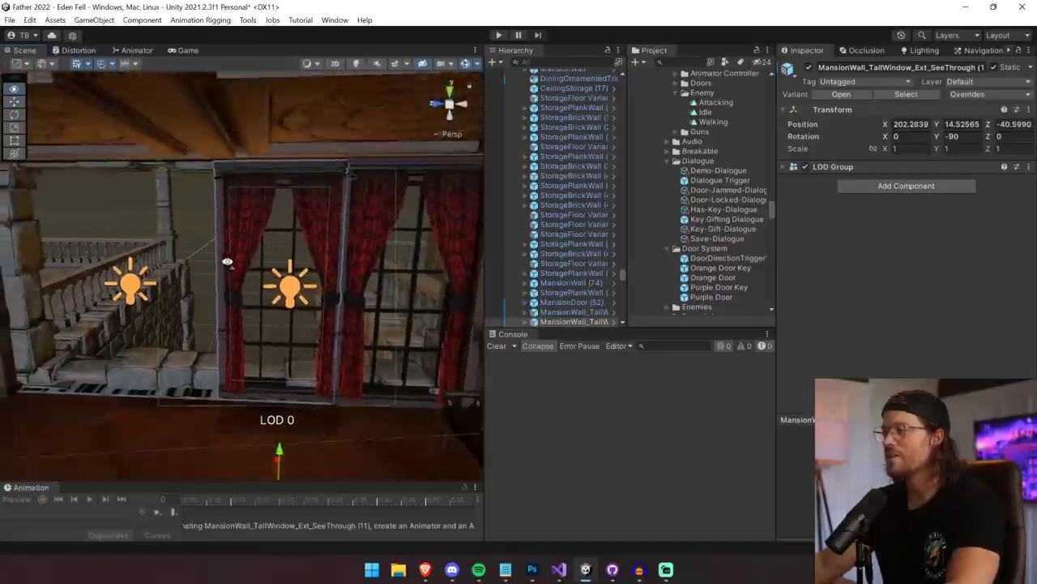
# - Align the second tall window with its neighbour's depth and height, at X 202.181 and Y 14.585
pyautogui.press('w')
pyautogui.moveTo(353, 235); pyautogui.dragTo(621, 256, button='right')
pyautogui.press('s')
pyautogui.press('a')
pyautogui.moveTo(352, 378); pyautogui.dragTo(365, 389, button='right')
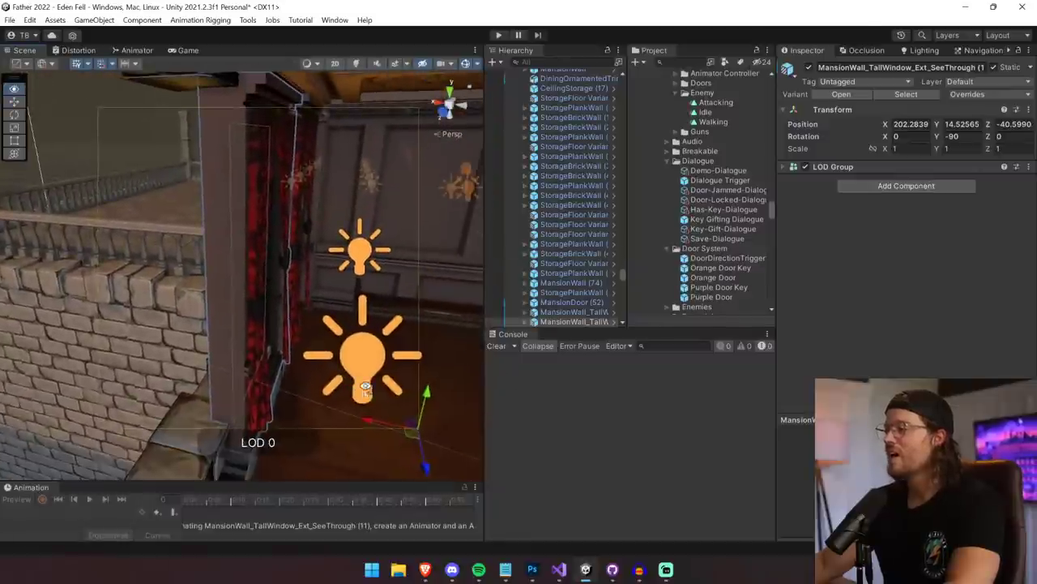
pyautogui.moveTo(370, 424); pyautogui.dragTo(373, 422)
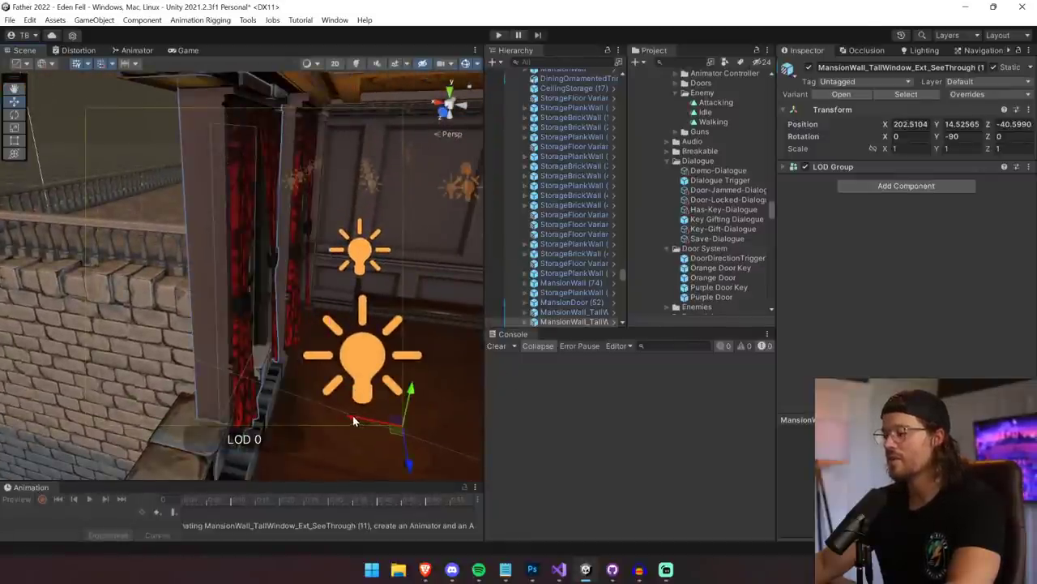
pyautogui.moveTo(355, 420); pyautogui.dragTo(285, 126)
pyautogui.hotkey('ctrl', 'z')
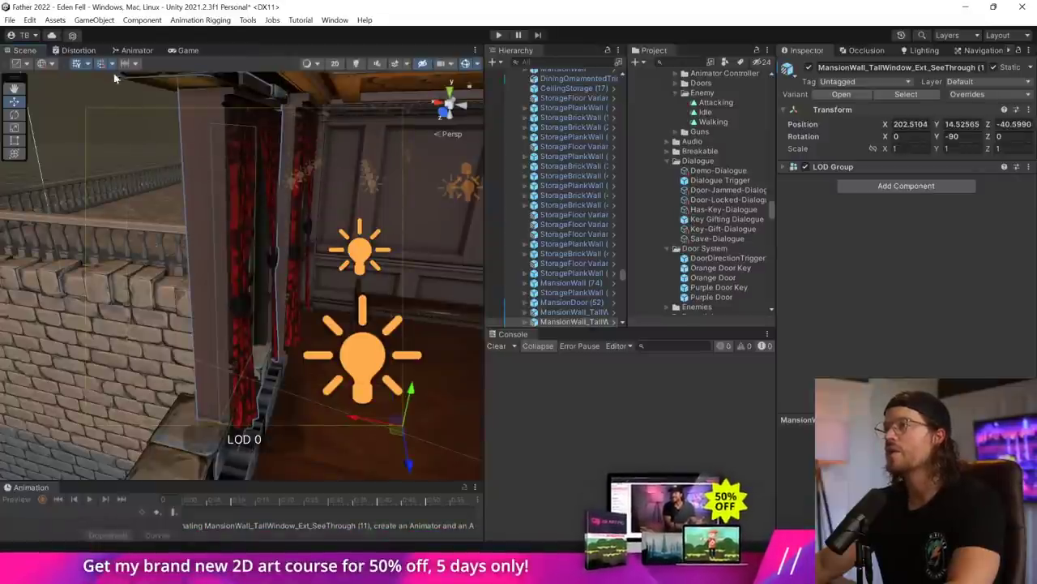
pyautogui.moveTo(347, 419); pyautogui.dragTo(373, 423)
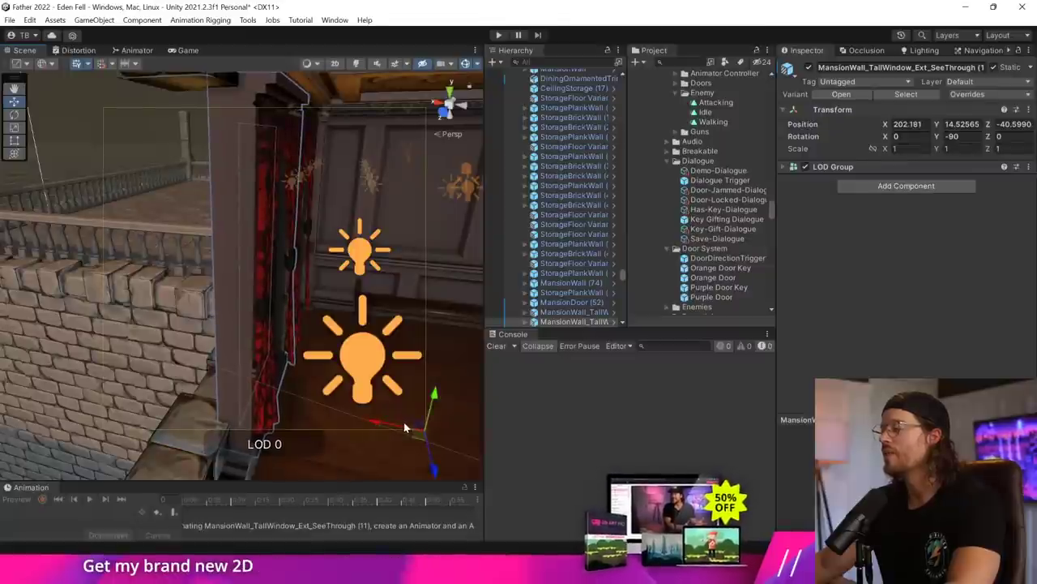
pyautogui.moveTo(434, 396); pyautogui.dragTo(434, 391)
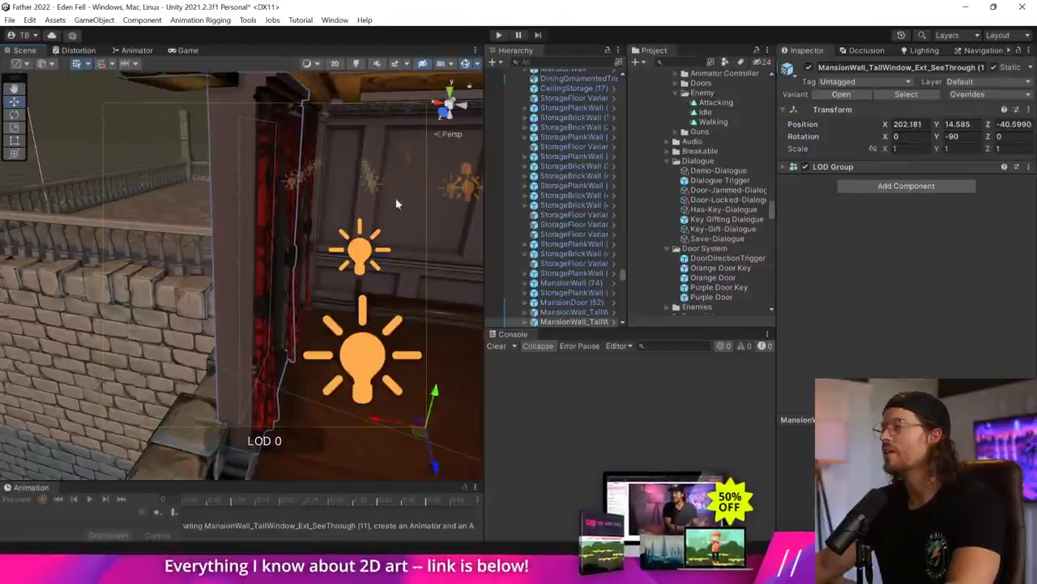
pyautogui.click(464, 104)
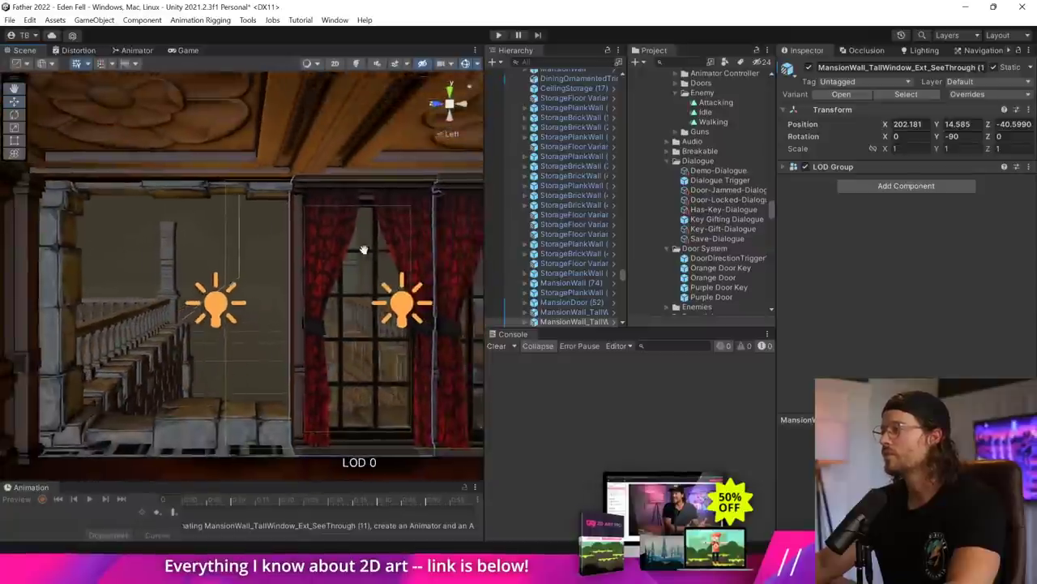
# - Set the transform handle of the selected curtained window to local orientation and center position
pyautogui.moveTo(364, 243); pyautogui.dragTo(245, 234, button='middle')
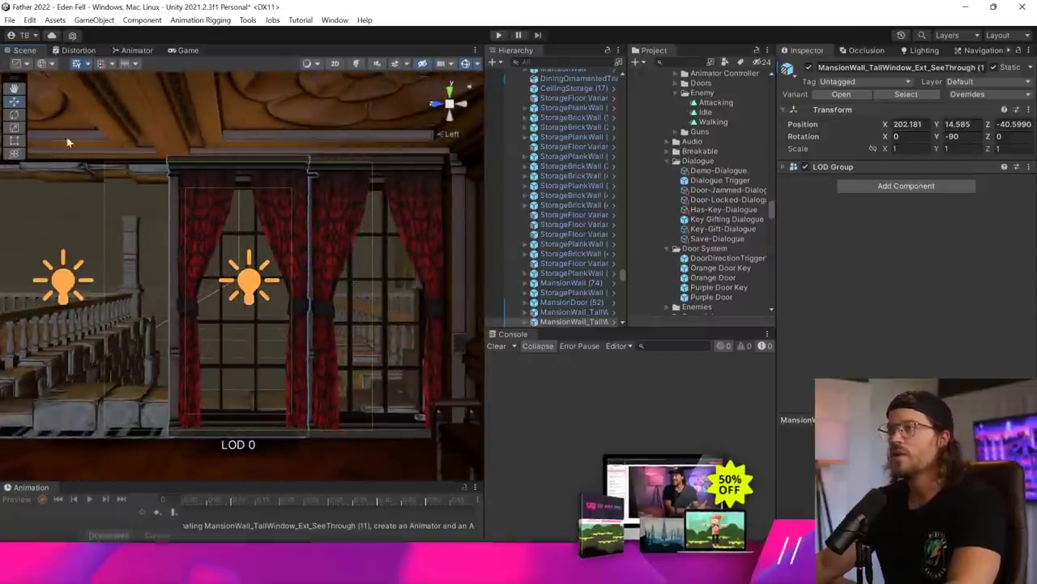
pyautogui.scroll(-3, 180, 227)
pyautogui.click(41, 62)
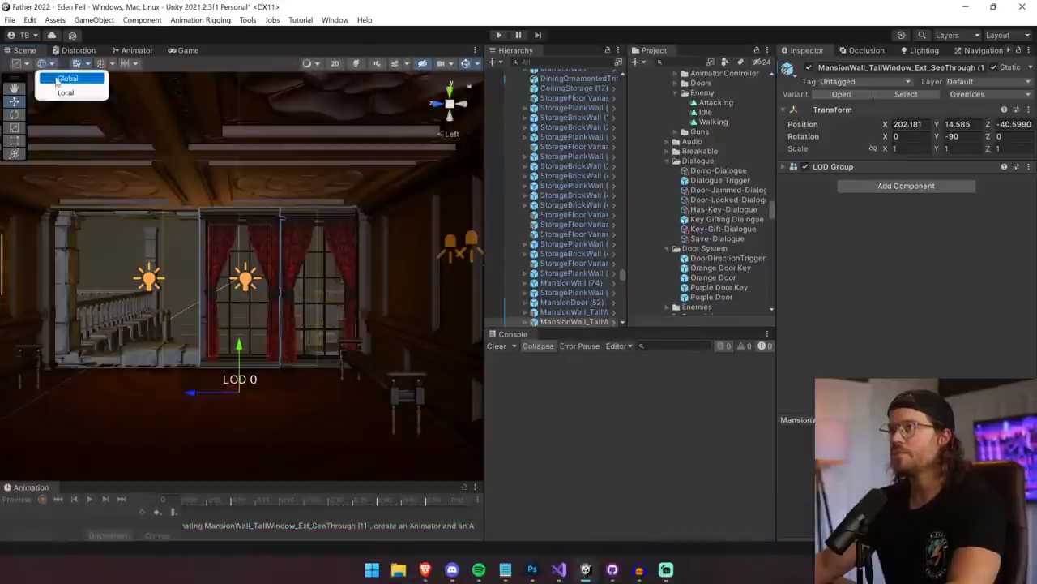
pyautogui.click(57, 94)
pyautogui.click(17, 63)
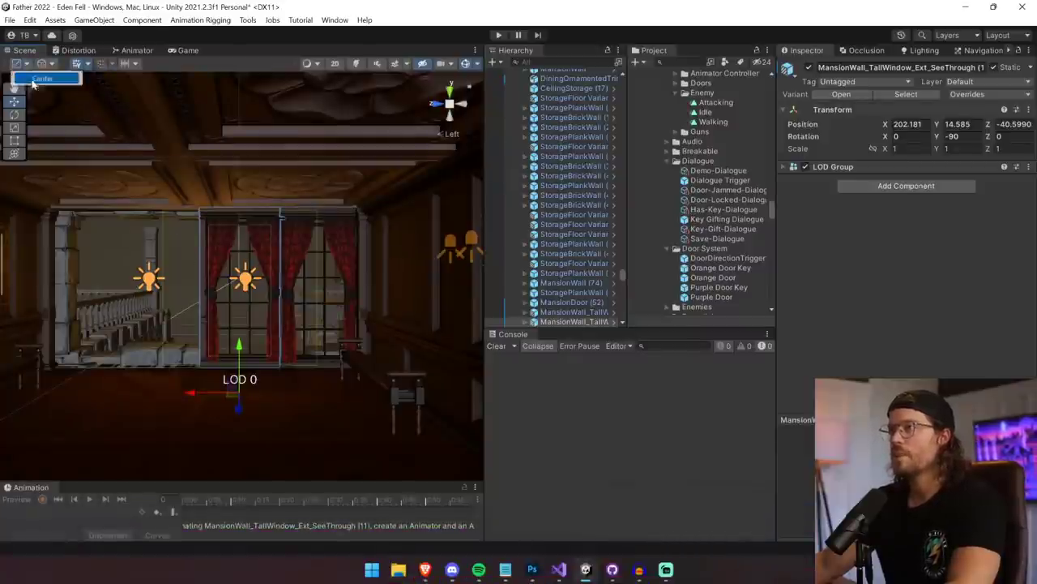
pyautogui.click(34, 80)
# - Slide the selected curtained window along the wall to about Z -40.515, against the neighbouring window
pyautogui.scroll(9, 199, 284)
pyautogui.scroll(3, 195, 308)
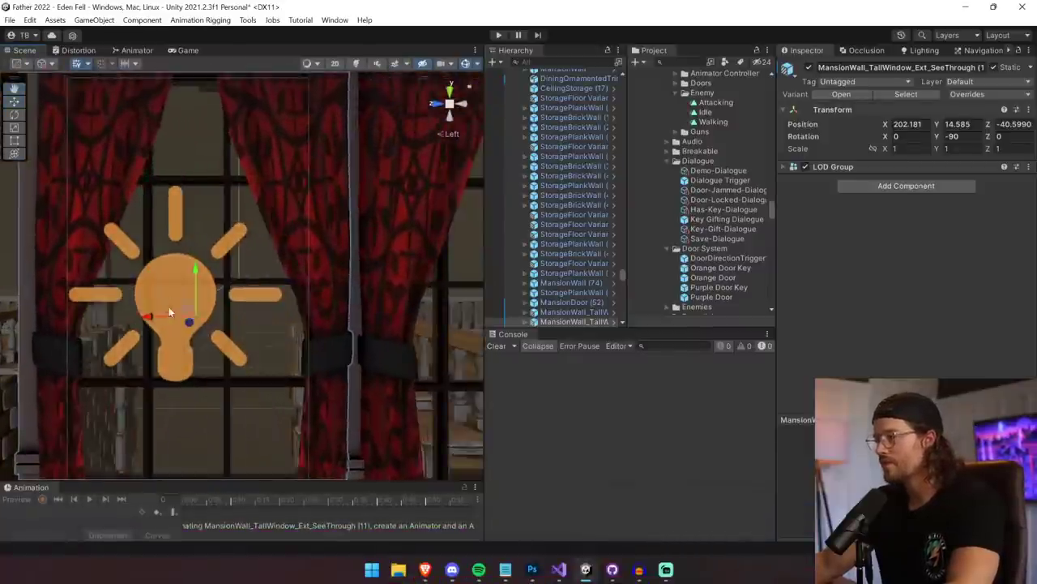
pyautogui.moveTo(150, 317); pyautogui.dragTo(127, 320)
pyautogui.scroll(-2, 127, 321)
pyautogui.click(448, 135)
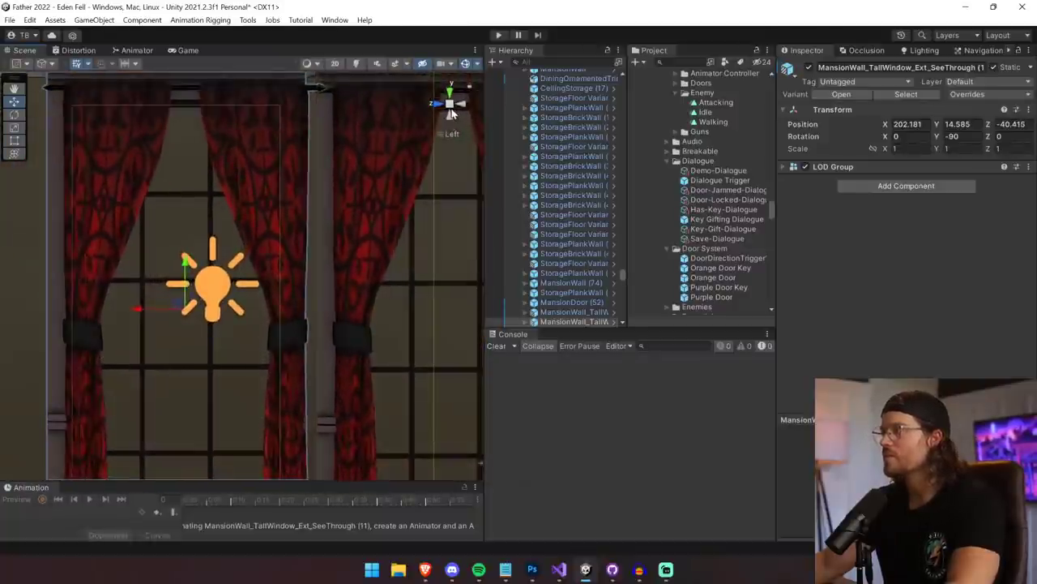
pyautogui.click(439, 104)
pyautogui.click(461, 104)
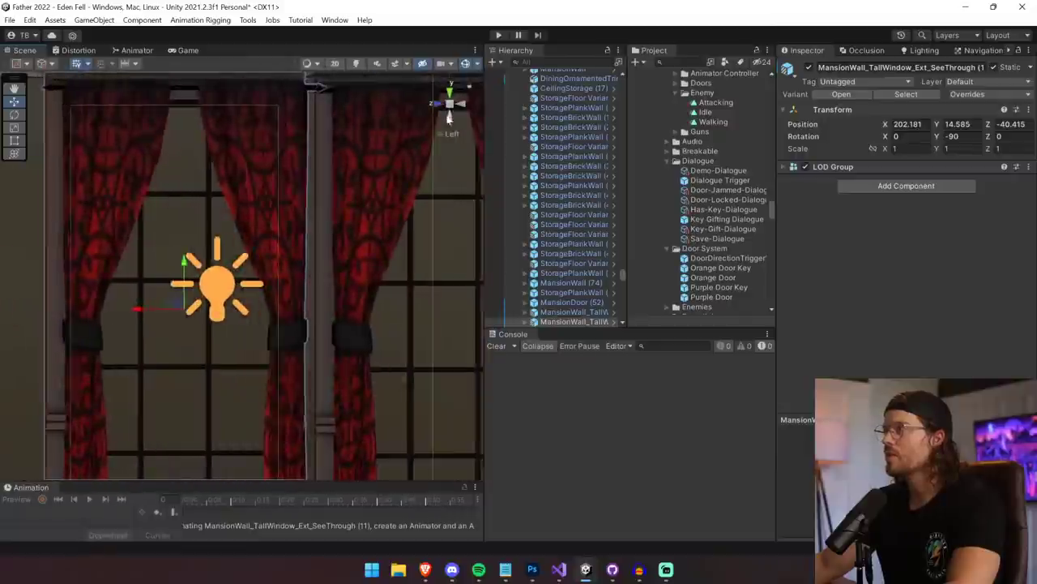
pyautogui.scroll(-2, 361, 205)
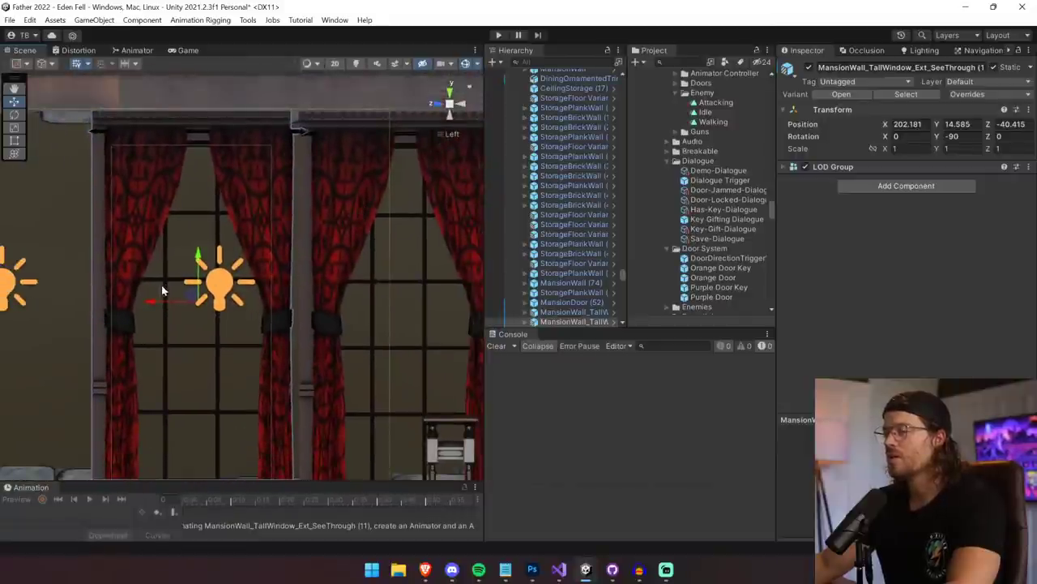
pyautogui.moveTo(150, 306); pyautogui.dragTo(158, 305)
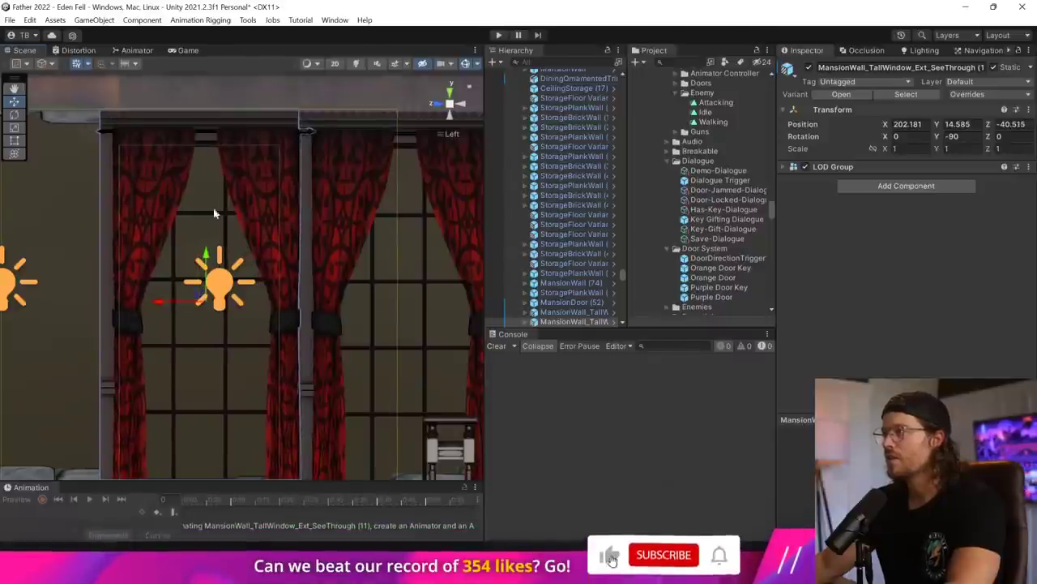
# - Align the window with its neighbour by lowering it to about Y 14.559 and nudging it to Z -40.527
pyautogui.scroll(3, 294, 205)
pyautogui.moveTo(294, 201); pyautogui.dragTo(286, 349, button='middle')
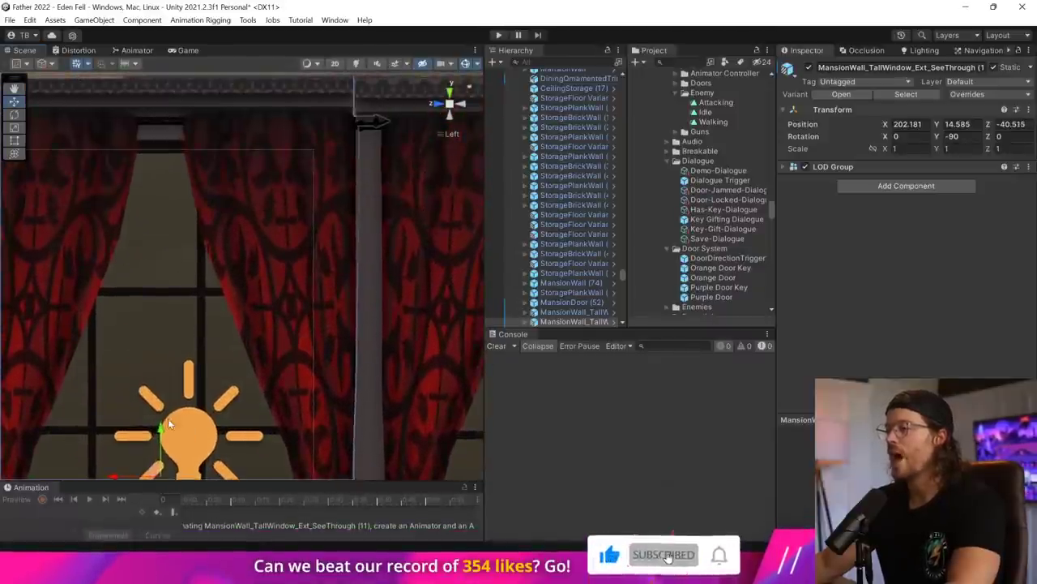
pyautogui.moveTo(161, 428); pyautogui.dragTo(161, 435)
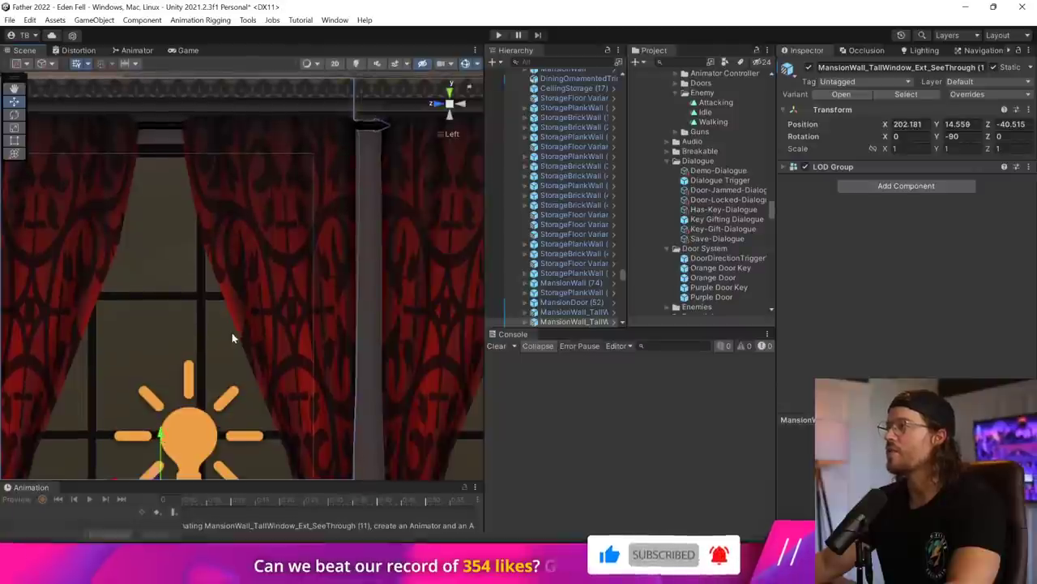
pyautogui.scroll(-3, 211, 389)
pyautogui.scroll(-5, 162, 397)
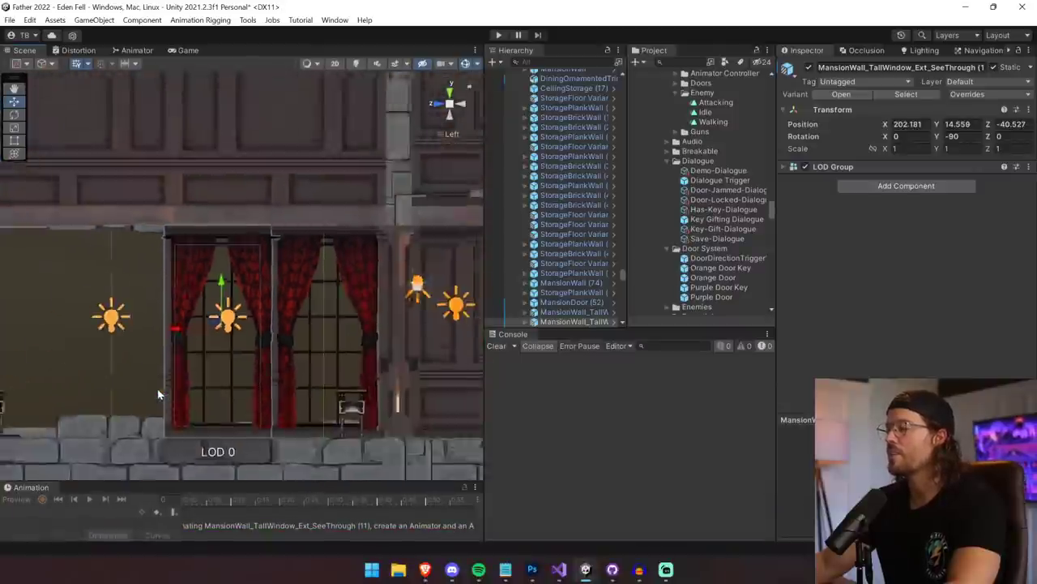
pyautogui.moveTo(192, 365); pyautogui.dragTo(204, 369, button='middle')
pyautogui.click(445, 132)
pyautogui.scroll(8, 268, 344)
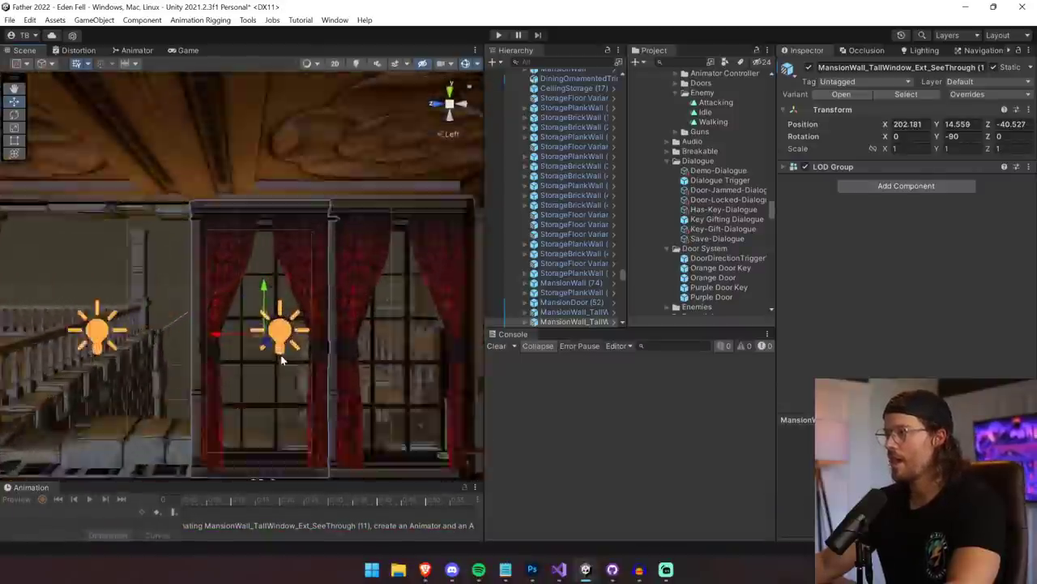
# - Duplicate the curtained window and place the copy beside it along the wall at about Z -38.02
pyautogui.scroll(-2, 282, 360)
pyautogui.moveTo(283, 360); pyautogui.dragTo(302, 387, button='right')
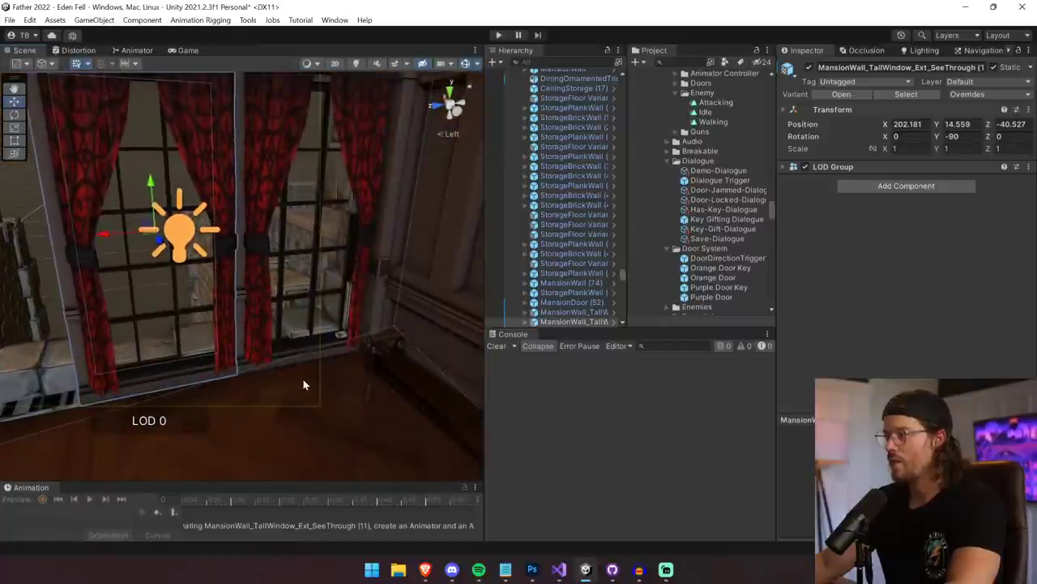
pyautogui.moveTo(305, 385); pyautogui.dragTo(434, 381, button='middle')
pyautogui.scroll(-4, 405, 371)
pyautogui.hotkey('ctrl', 'd')
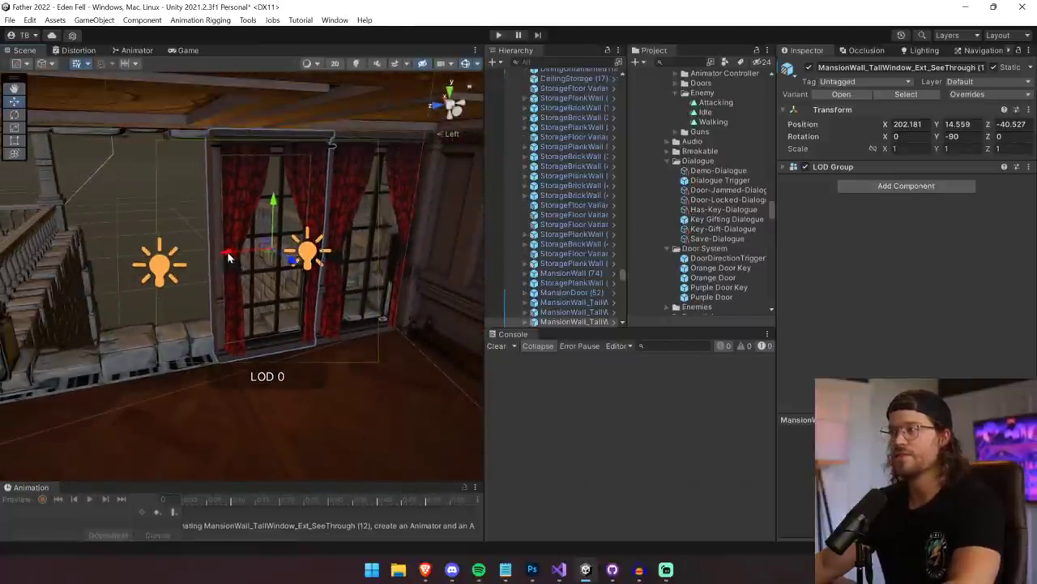
pyautogui.moveTo(228, 258); pyautogui.dragTo(109, 275)
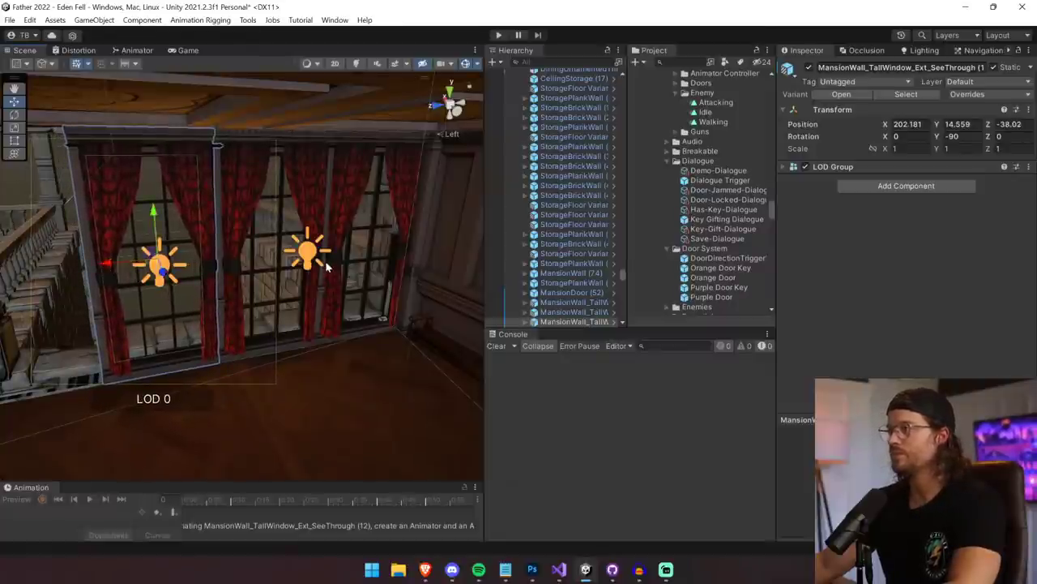
# - Add another copy of the curtained window at about Z -35.588 to fill the remaining wall opening
pyautogui.moveTo(327, 267); pyautogui.dragTo(273, 233, button='right')
pyautogui.scroll(3, 271, 231)
pyautogui.moveTo(262, 233); pyautogui.dragTo(296, 222, button='middle')
pyautogui.moveTo(246, 276); pyautogui.dragTo(97, 277)
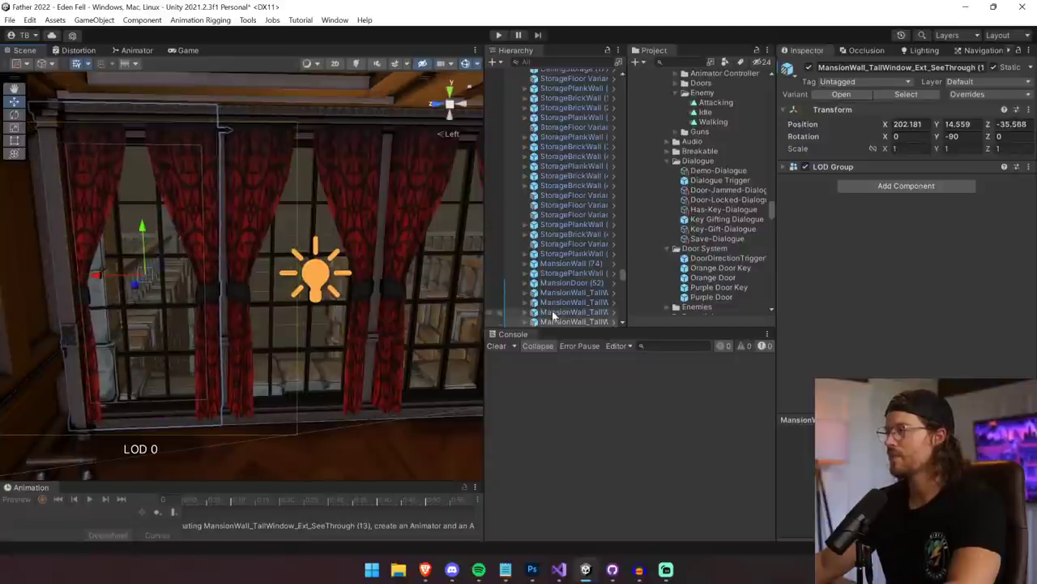
# - Select the added windows together and nudge them slightly along the wall to even out the joints, then deselect them
pyautogui.moveTo(174, 275); pyautogui.dragTo(177, 277)
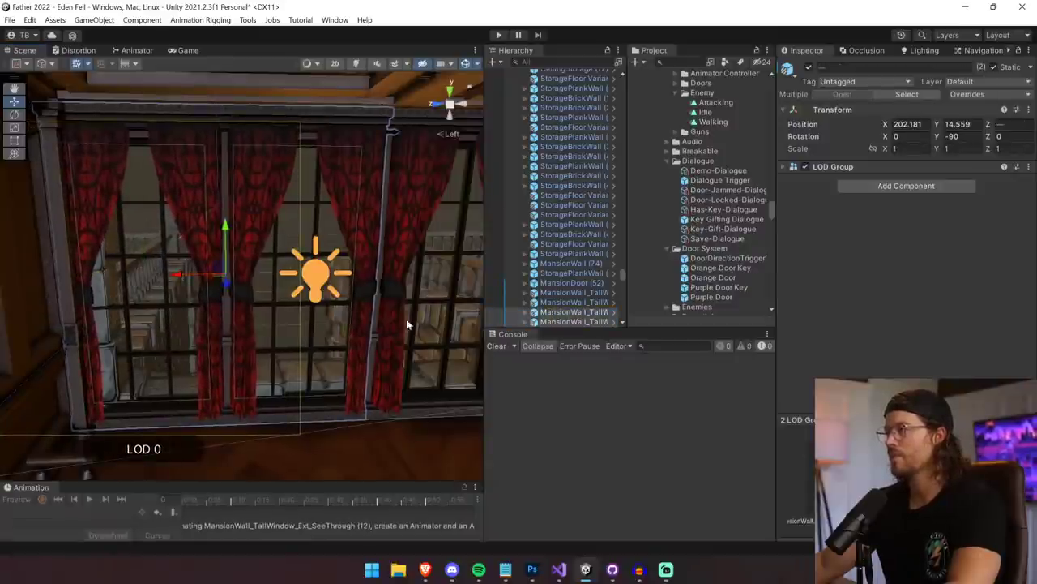
pyautogui.scroll(-5, 407, 324)
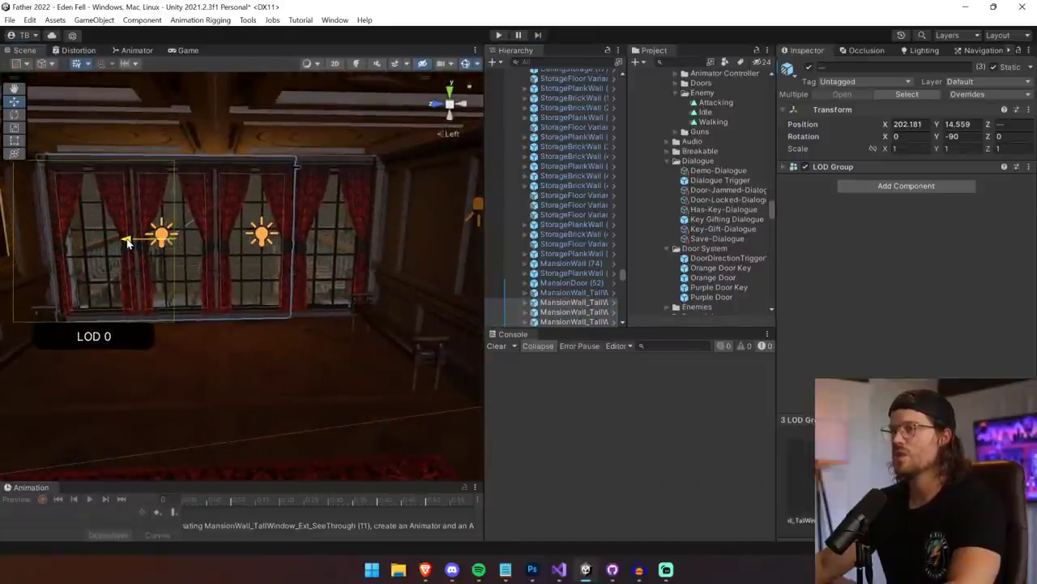
pyautogui.click(234, 355)
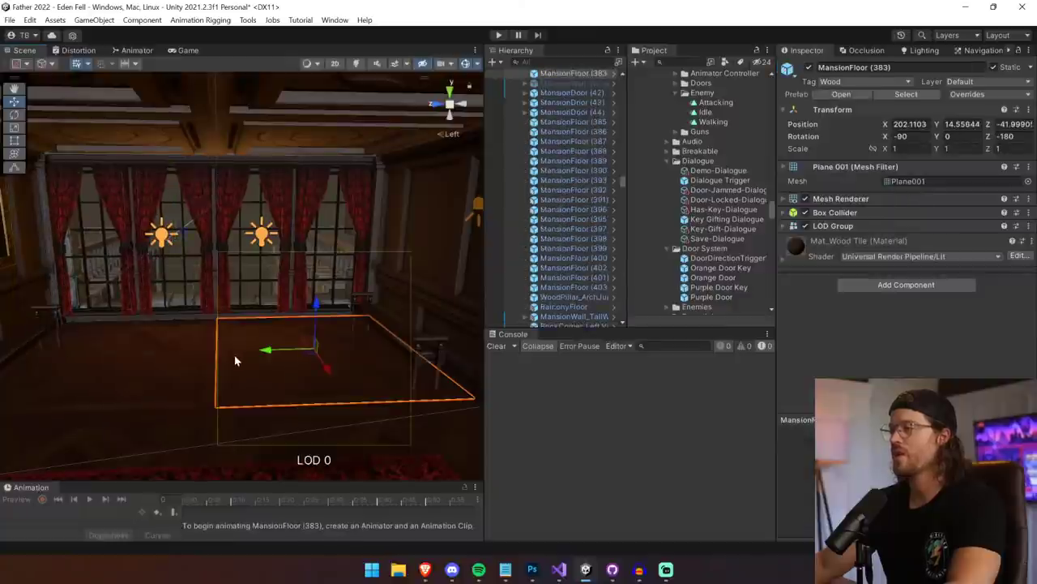
# - Examine the completed row of curtained windows from inside the hall, both up close and from the far end
pyautogui.scroll(5, 243, 324)
pyautogui.scroll(-5, 253, 320)
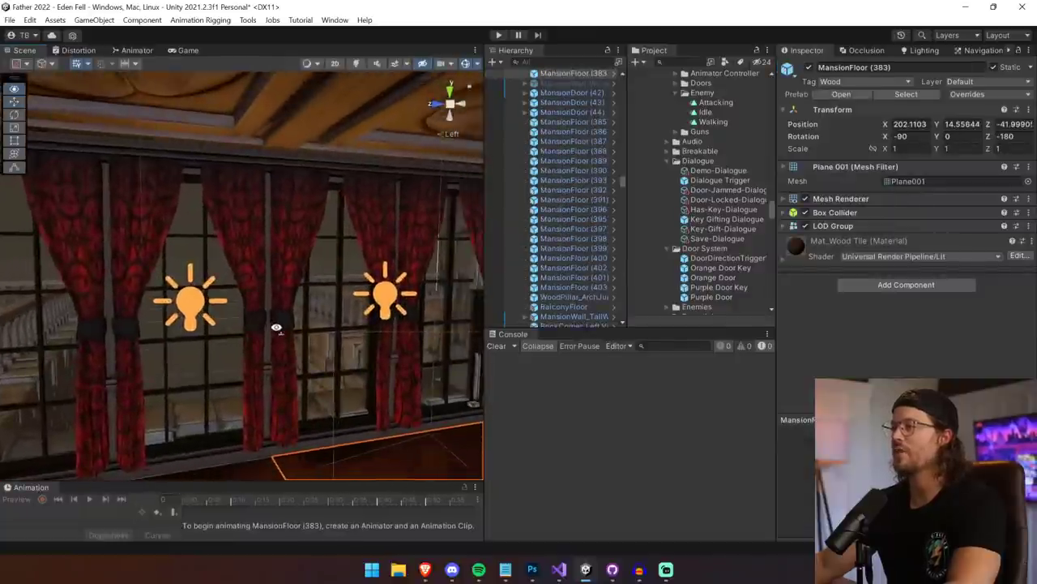
pyautogui.scroll(-5, 233, 301)
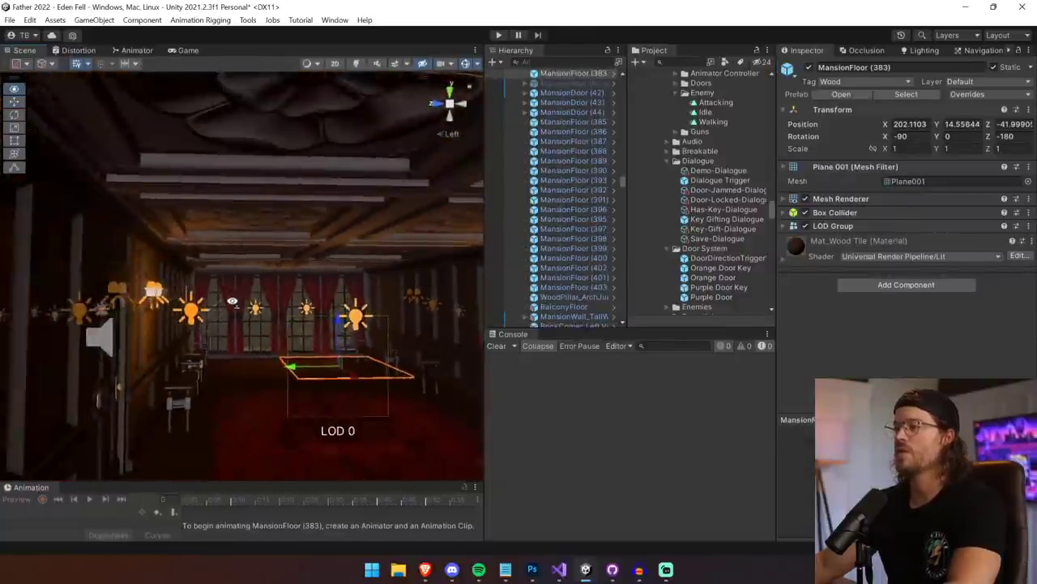
pyautogui.scroll(-2, 229, 304)
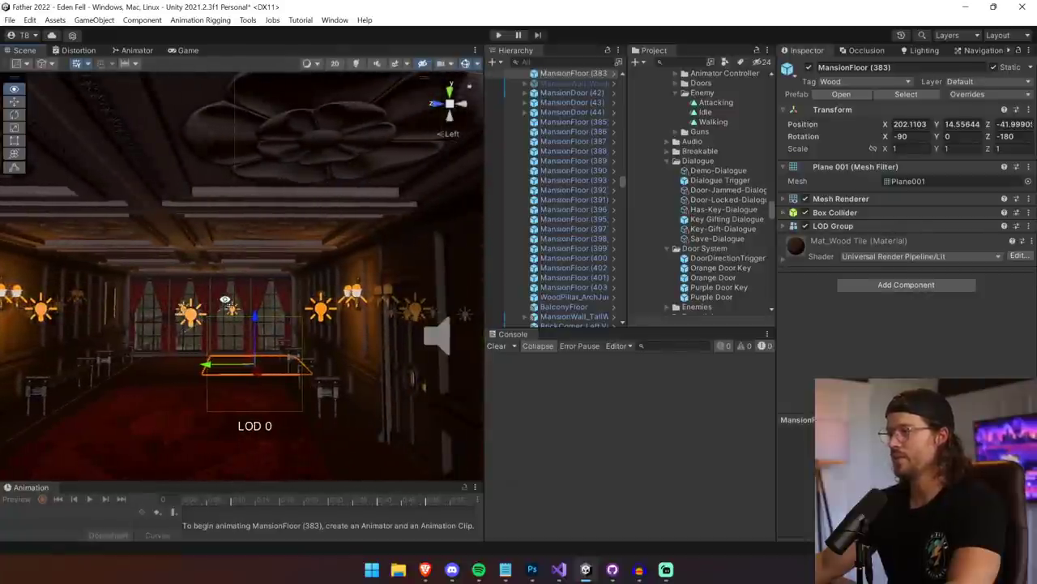
pyautogui.scroll(10, 225, 300)
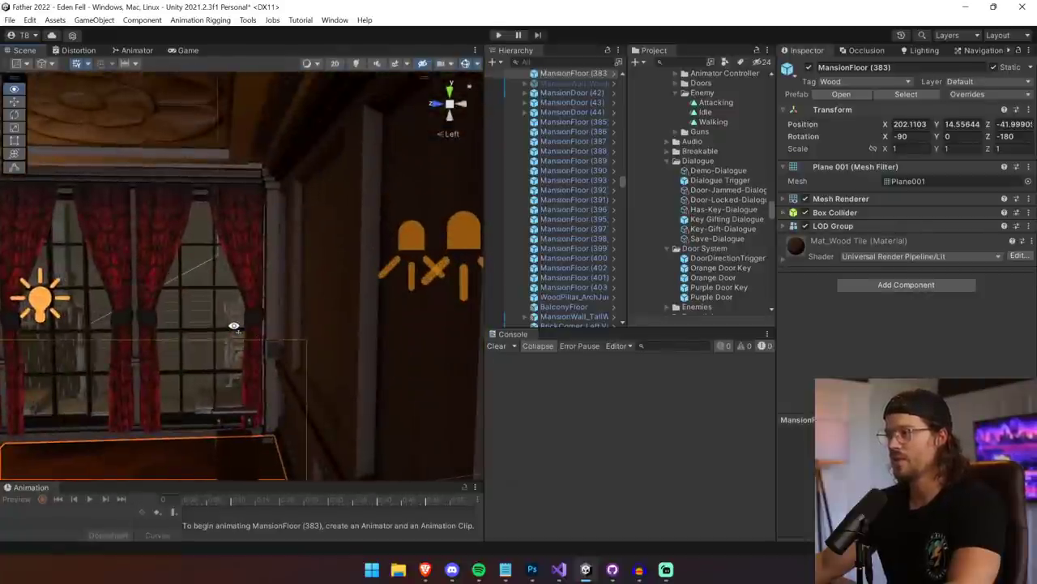
# - Examine the windows, stone ledge and neighbouring balconies from outside the building
pyautogui.press('a')
pyautogui.moveTo(234, 326); pyautogui.dragTo(794, 333, button='right')
pyautogui.keyDown('alt'); pyautogui.moveTo(793, 326); pyautogui.dragTo(830, 333); pyautogui.keyUp('alt')
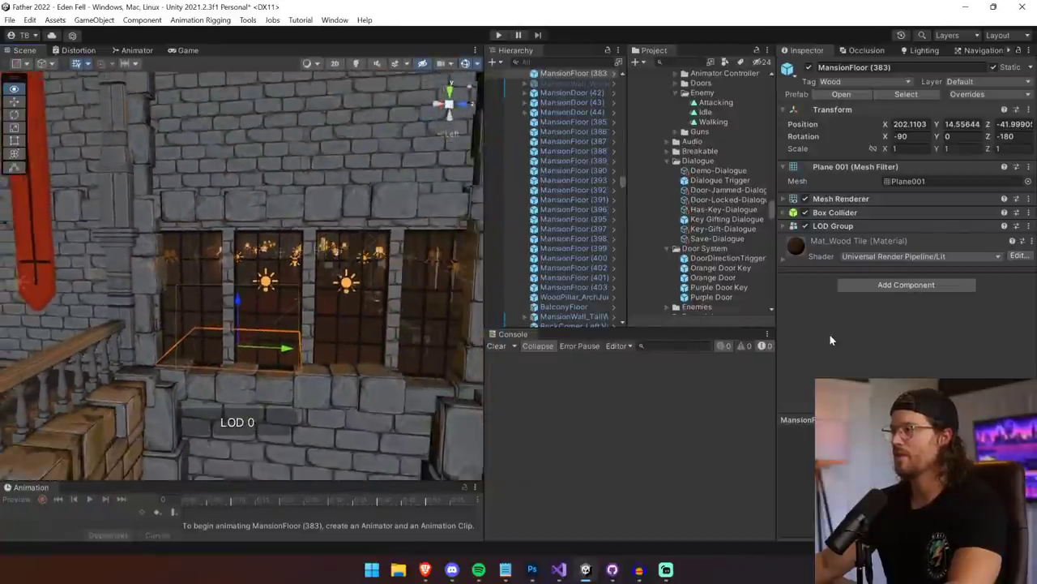
pyautogui.press('s')
pyautogui.moveTo(830, 339); pyautogui.dragTo(822, 384, button='right')
pyautogui.press('a')
pyautogui.press('w')
pyautogui.press('d')
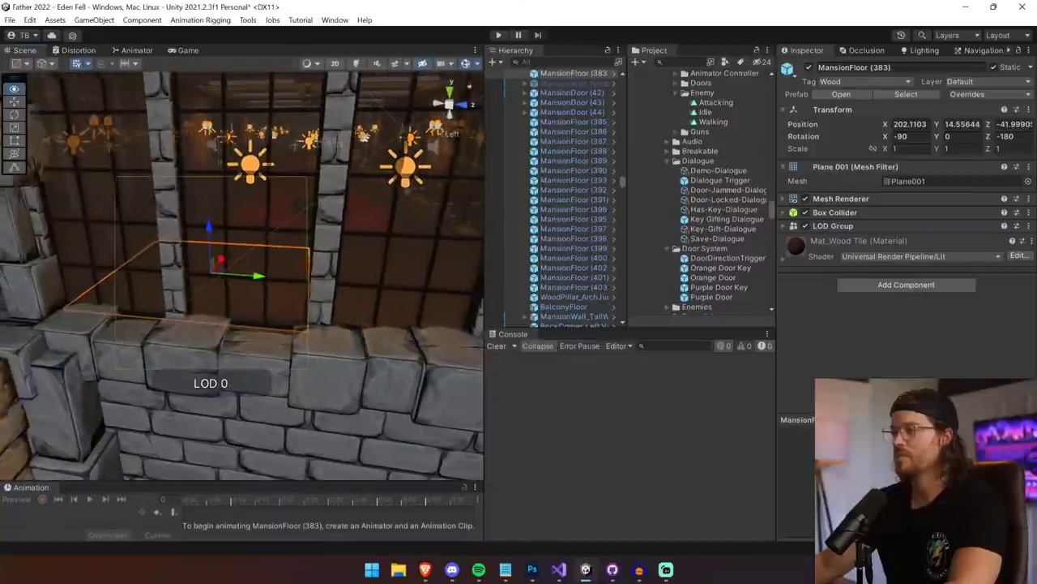
pyautogui.press('s')
pyautogui.moveTo(891, 377); pyautogui.dragTo(84, 370, button='right')
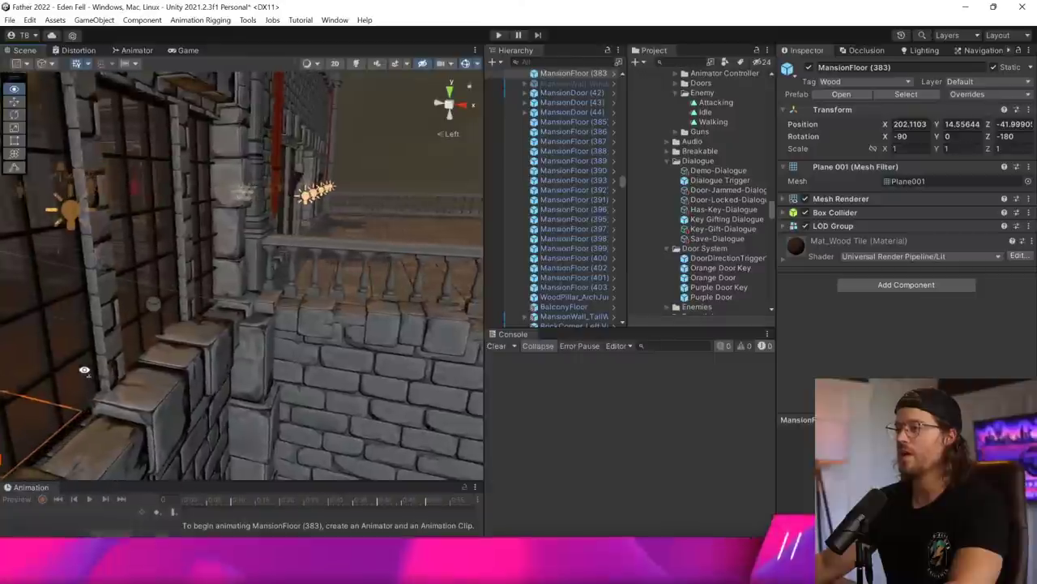
pyautogui.keyDown('alt'); pyautogui.moveTo(85, 370); pyautogui.dragTo(142, 389); pyautogui.keyUp('alt')
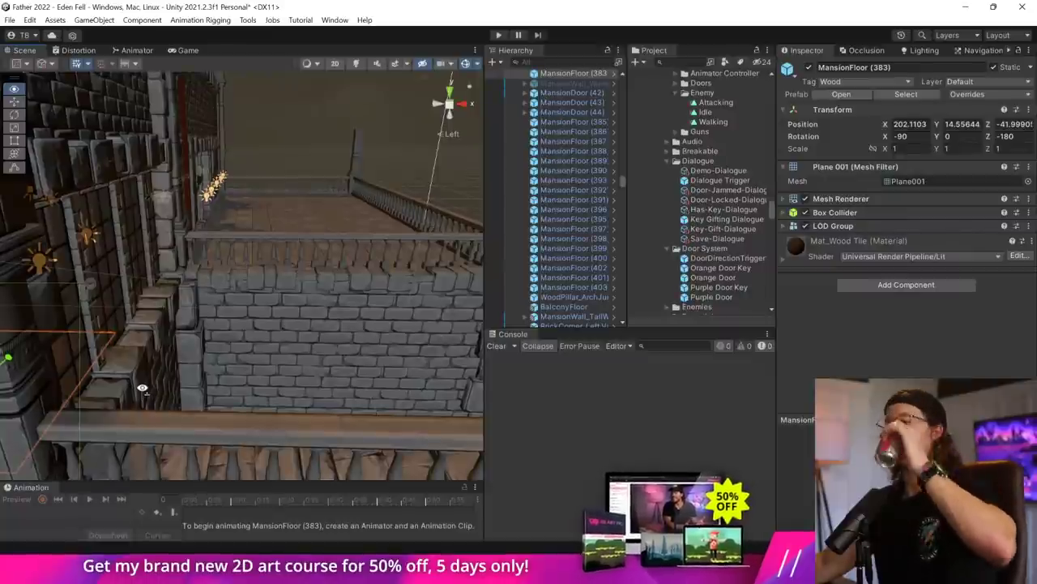
pyautogui.moveTo(141, 389); pyautogui.dragTo(635, 326, button='right')
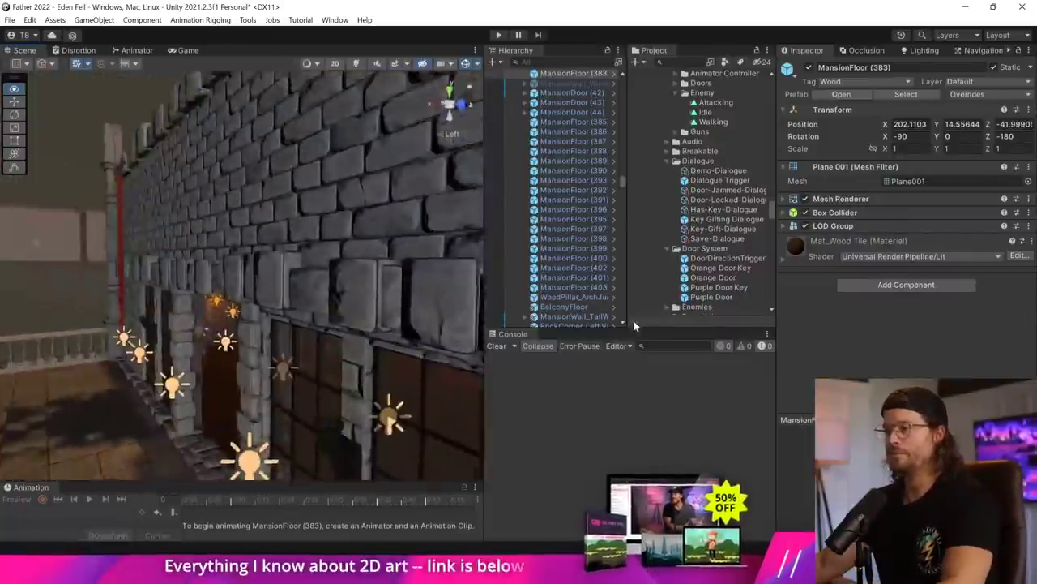
pyautogui.keyDown('alt'); pyautogui.moveTo(634, 325); pyautogui.dragTo(1, 350); pyautogui.keyUp('alt')
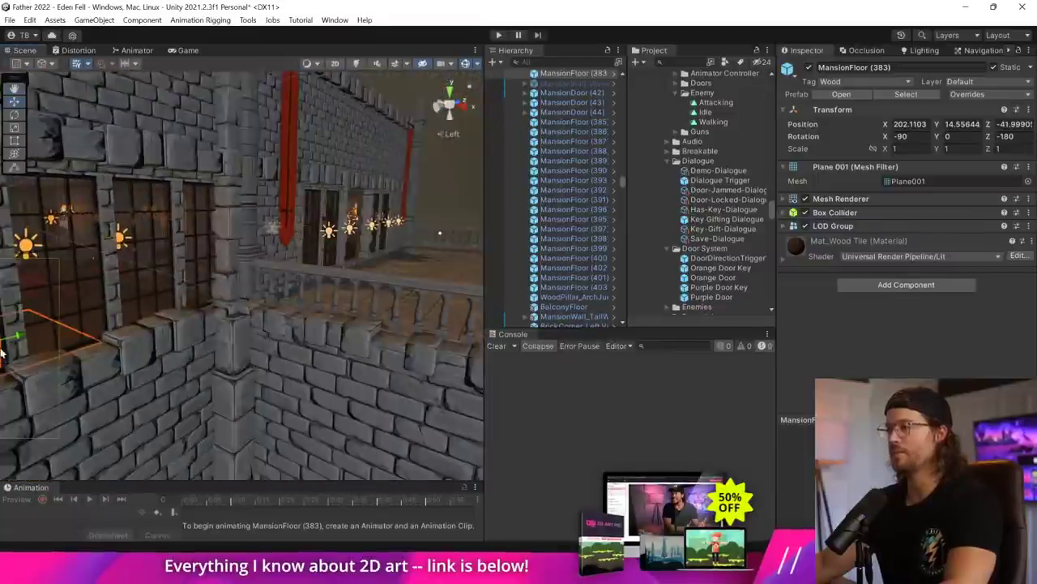
# - Select the balcony railing segment nearest the window wall and deactivate it to open a gap
pyautogui.click(355, 272)
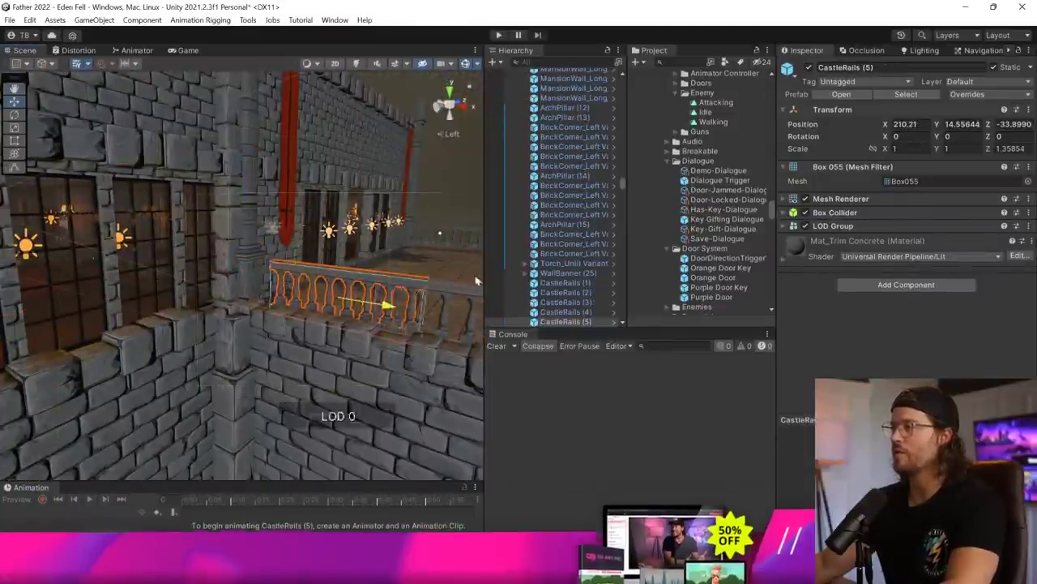
pyautogui.moveTo(476, 280); pyautogui.dragTo(536, 306)
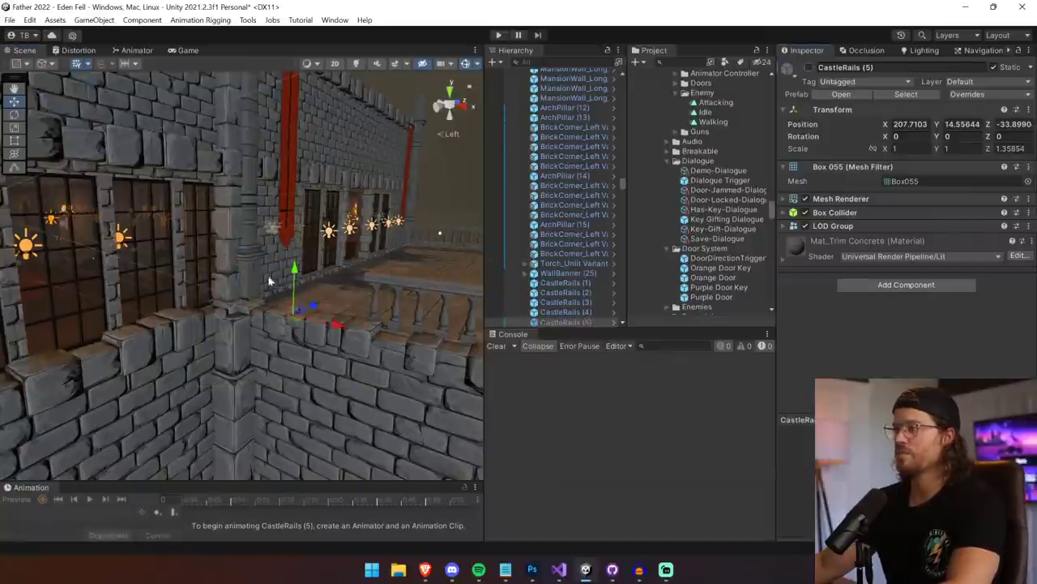
pyautogui.moveTo(270, 280); pyautogui.dragTo(990, 325, button='right')
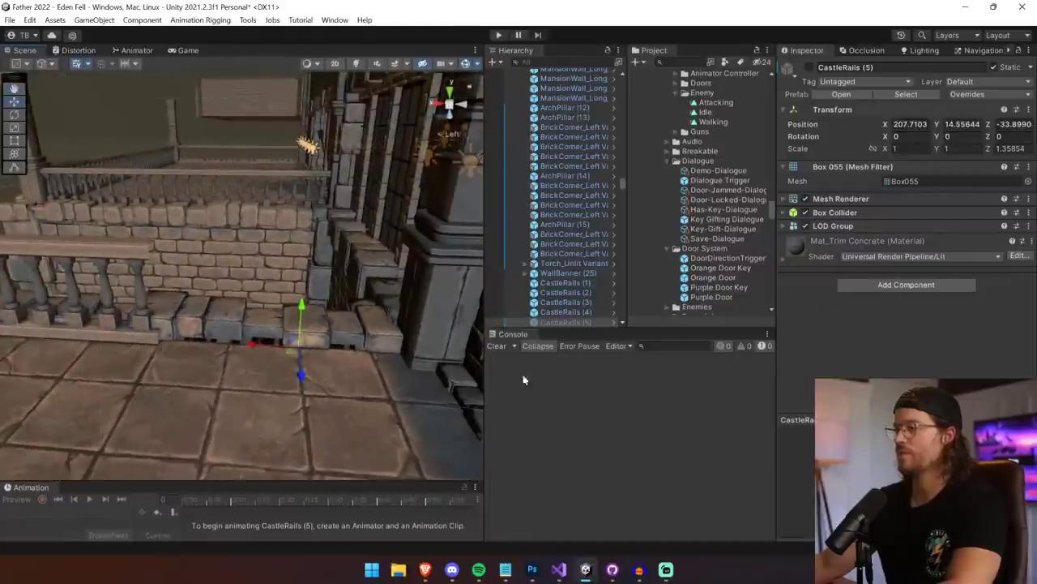
# - Try moving the railing segment along the balcony edge, and undo the move
pyautogui.moveTo(252, 299); pyautogui.dragTo(79, 299)
pyautogui.moveTo(288, 277); pyautogui.dragTo(243, 300, button='right')
pyautogui.hotkey('ctrl', 'z')
# - Select the paneled mansion door with the round lock and examine the door and its surroundings up close
pyautogui.click(235, 299)
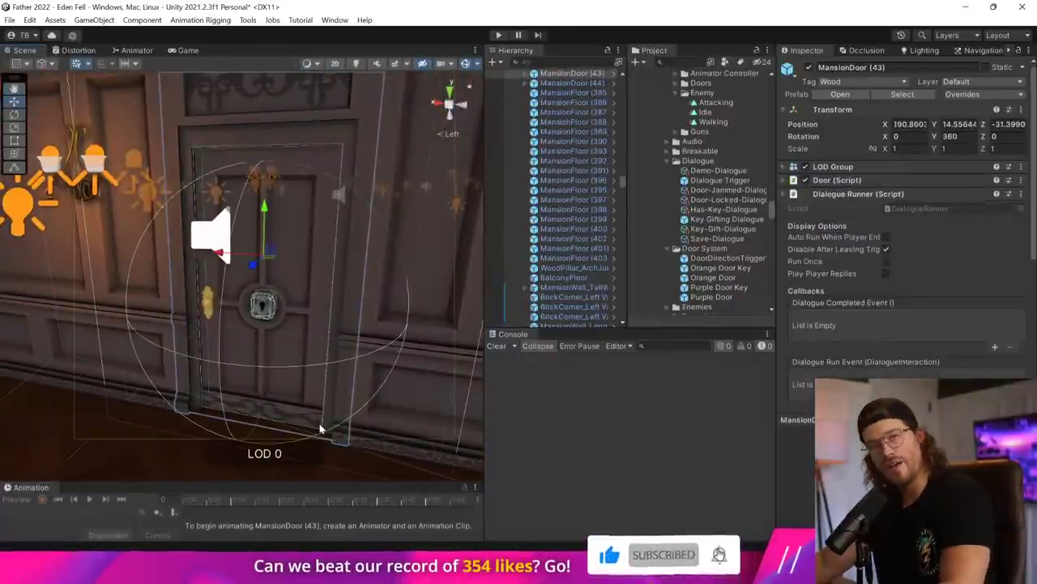
pyautogui.moveTo(320, 430)
pyautogui.mouseDown(button='right')
pyautogui.moveTo(156, 366)
pyautogui.moveTo(986, 326)
pyautogui.moveTo(1021, 333)
pyautogui.moveTo(25, 338)
pyautogui.moveTo(481, 359)
pyautogui.moveTo(1028, 361)
pyautogui.moveTo(897, 338)
pyautogui.moveTo(103, 341)
pyautogui.mouseUp(button='right')
pyautogui.press('w')
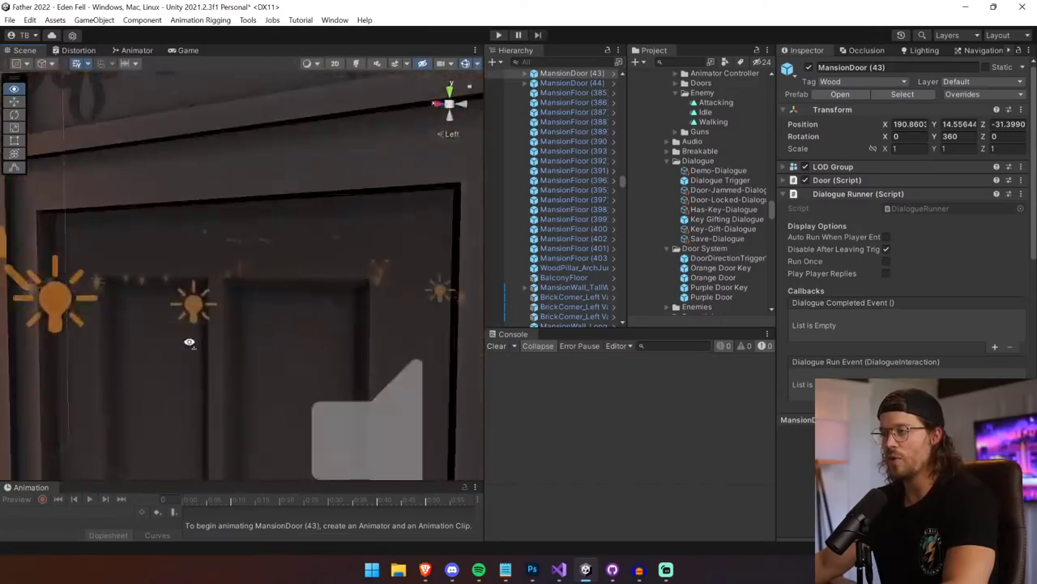
pyautogui.press('w')
pyautogui.moveTo(139, 335); pyautogui.dragTo(285, 330, button='right')
pyautogui.press('w')
pyautogui.press('s')
pyautogui.press('d')
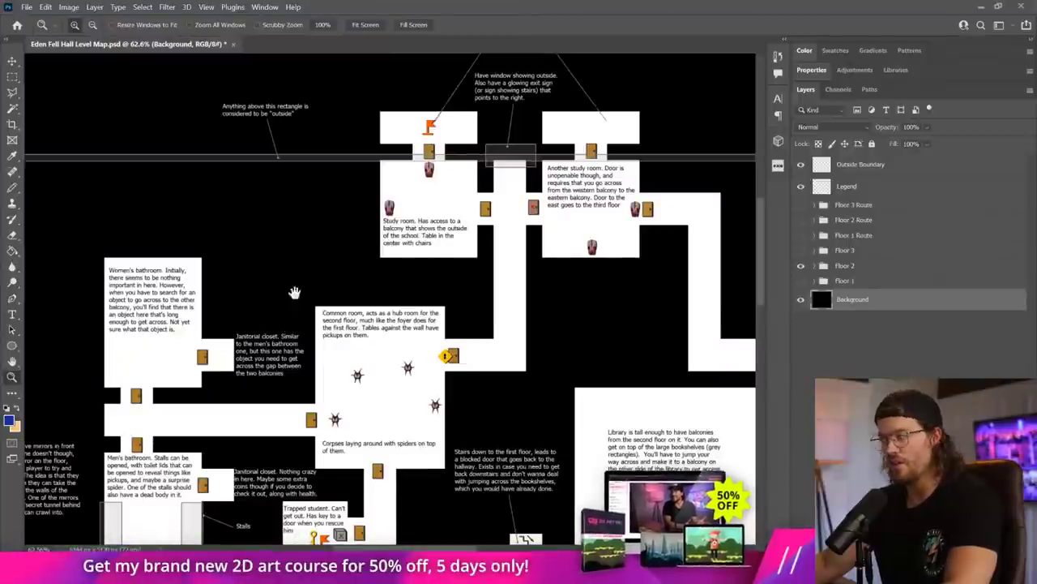
# - Examine the Floor 2 level map around the study rooms, their outside balconies, the common room and the library
pyautogui.moveTo(292, 290); pyautogui.dragTo(151, 313)
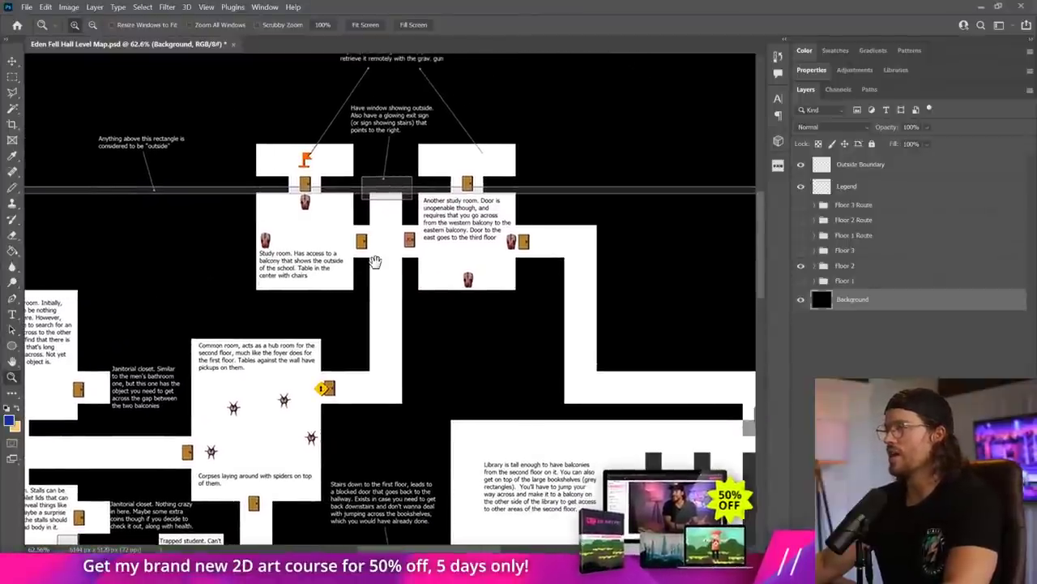
pyautogui.scroll(1, 369, 191)
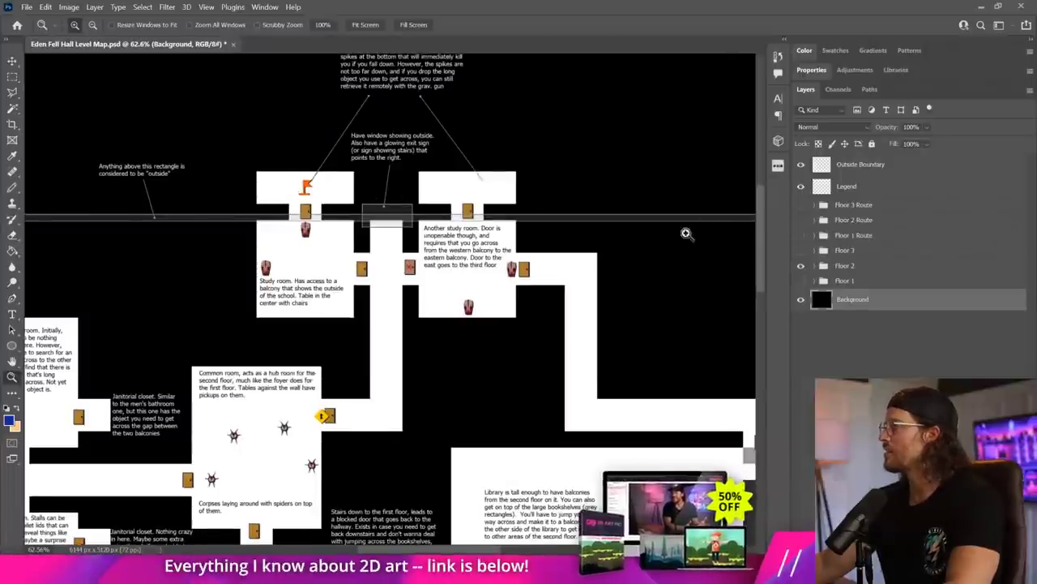
pyautogui.moveTo(588, 412); pyautogui.dragTo(357, 81)
pyautogui.moveTo(592, 486); pyautogui.dragTo(378, 103)
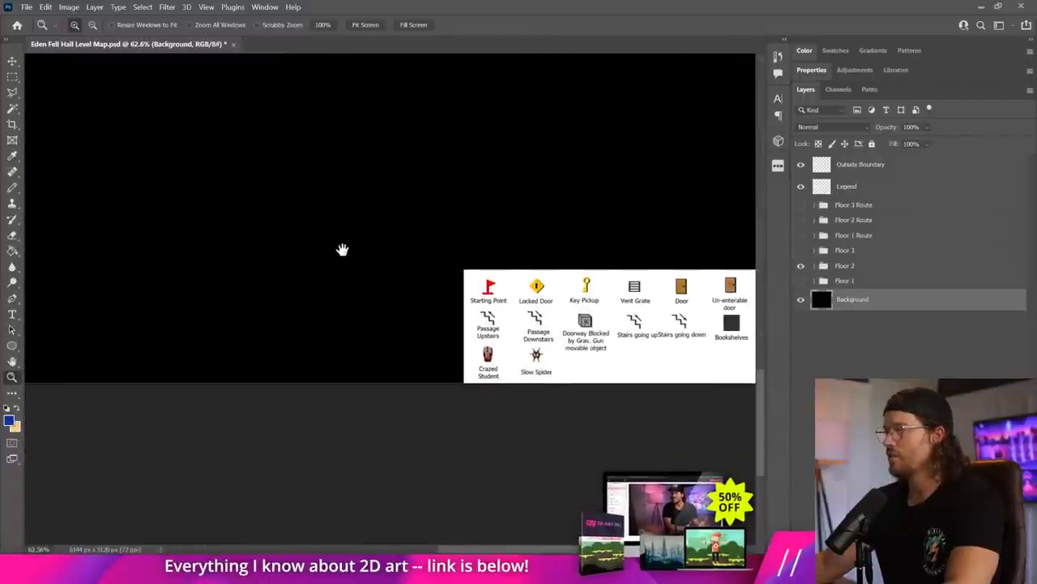
pyautogui.moveTo(329, 246); pyautogui.dragTo(246, 243)
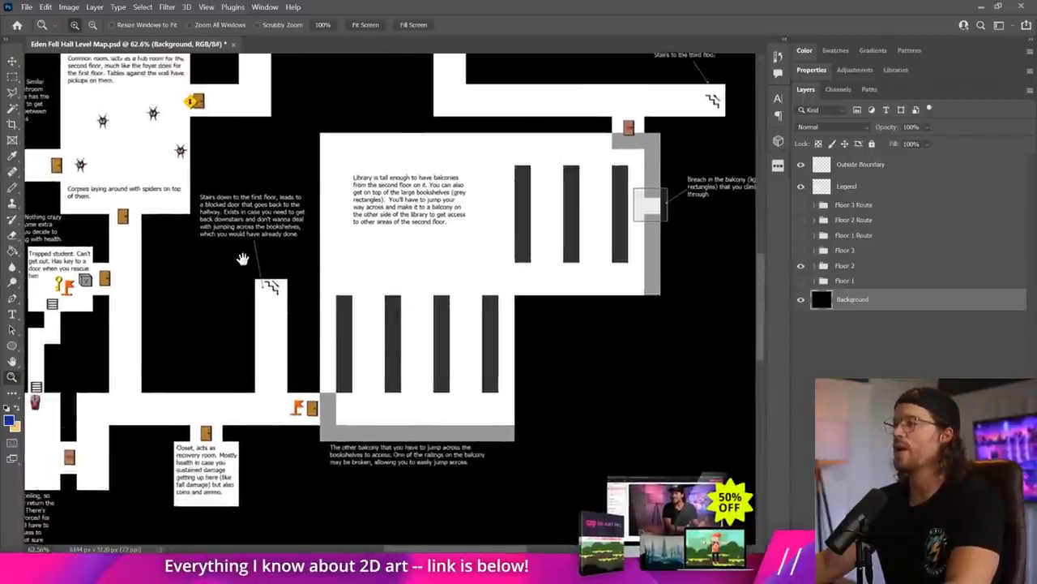
pyautogui.moveTo(120, 144); pyautogui.dragTo(479, 442)
pyautogui.moveTo(591, 297); pyautogui.dragTo(261, 303)
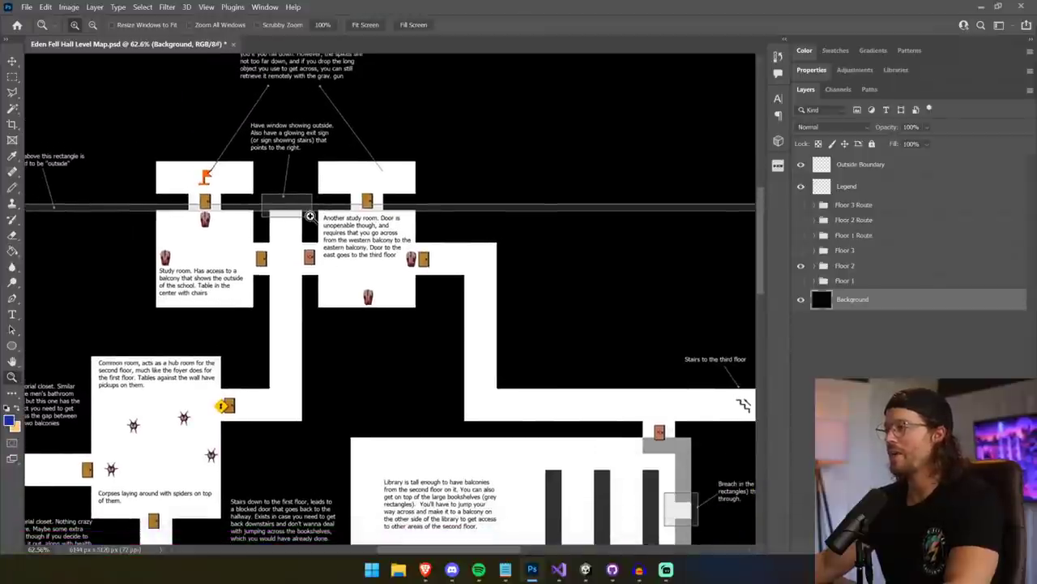
# - Switch to Unity and examine the gap between the outside balconies and the window wall from above
pyautogui.hotkey('alt', 'Tab')
pyautogui.press('f')
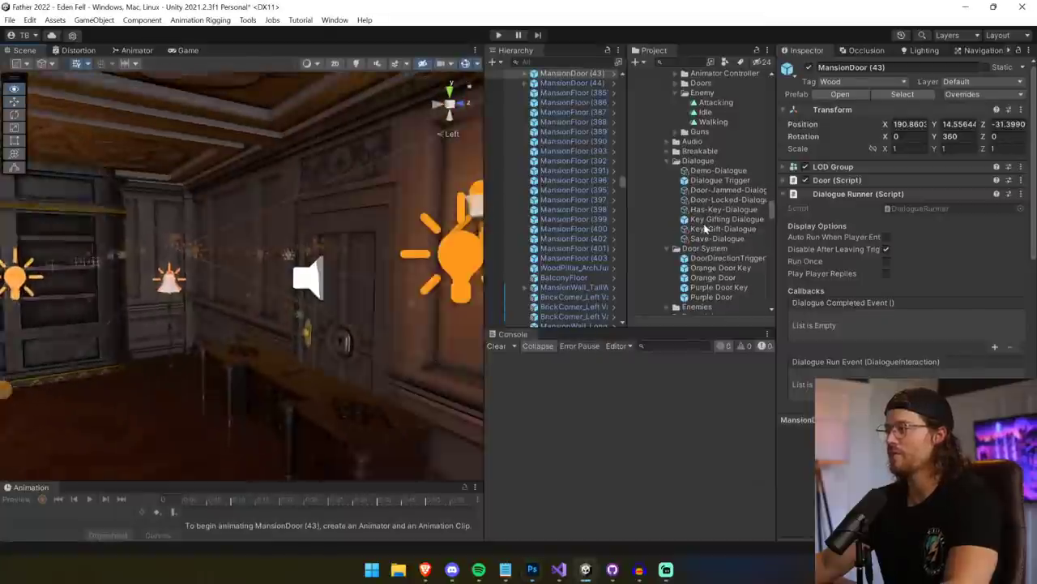
pyautogui.moveTo(267, 231); pyautogui.dragTo(208, 197, button='right')
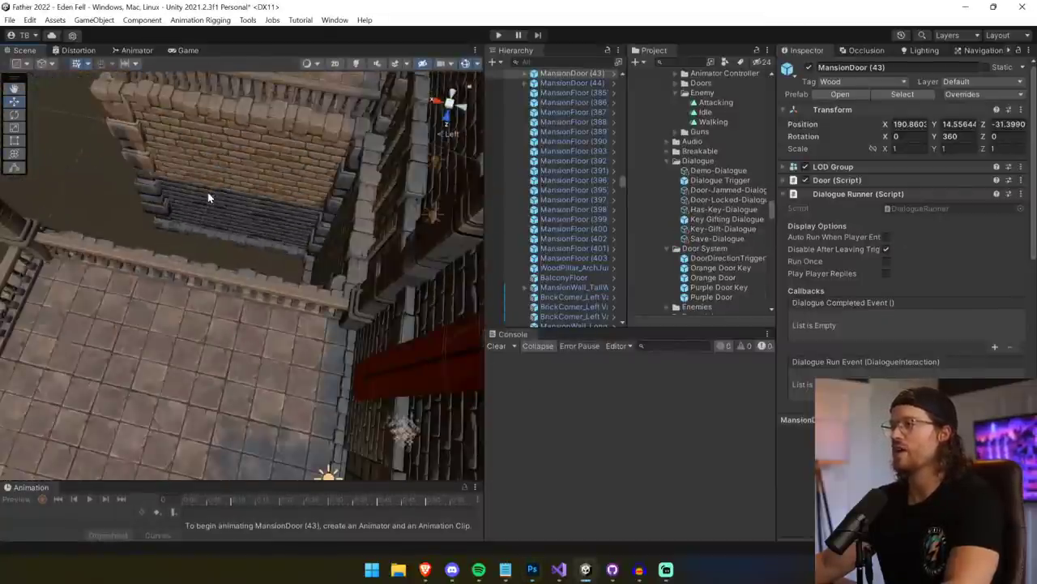
pyautogui.moveTo(171, 196); pyautogui.dragTo(216, 228, button='middle')
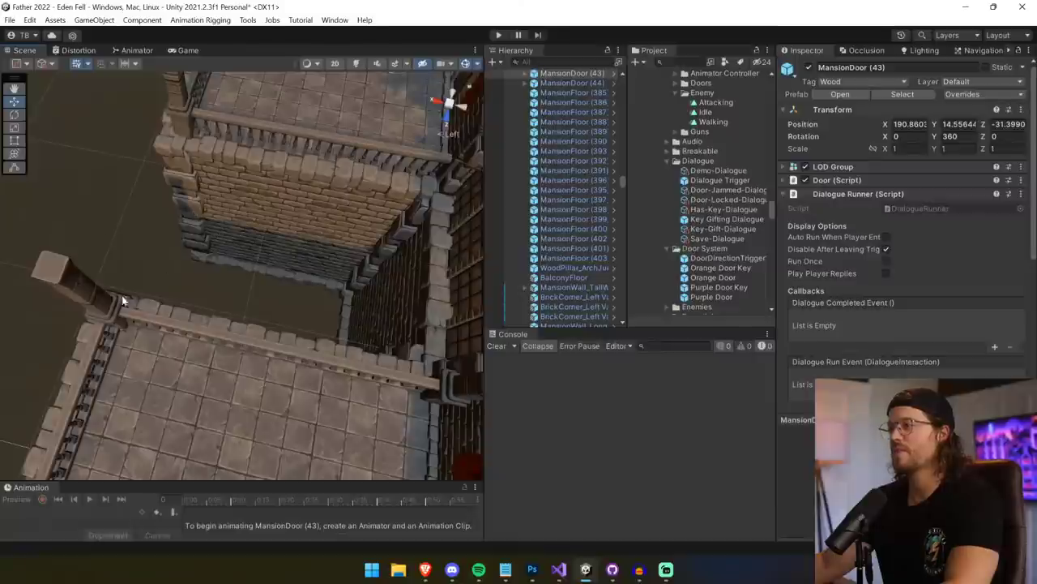
pyautogui.moveTo(262, 241); pyautogui.dragTo(317, 257, button='right')
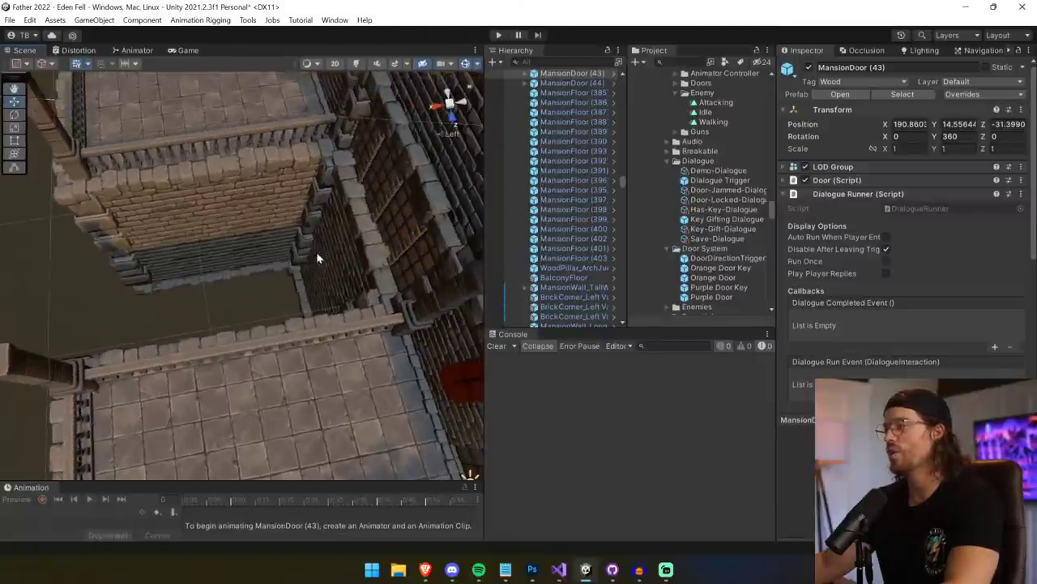
pyautogui.moveTo(139, 267); pyautogui.dragTo(419, 212, button='right')
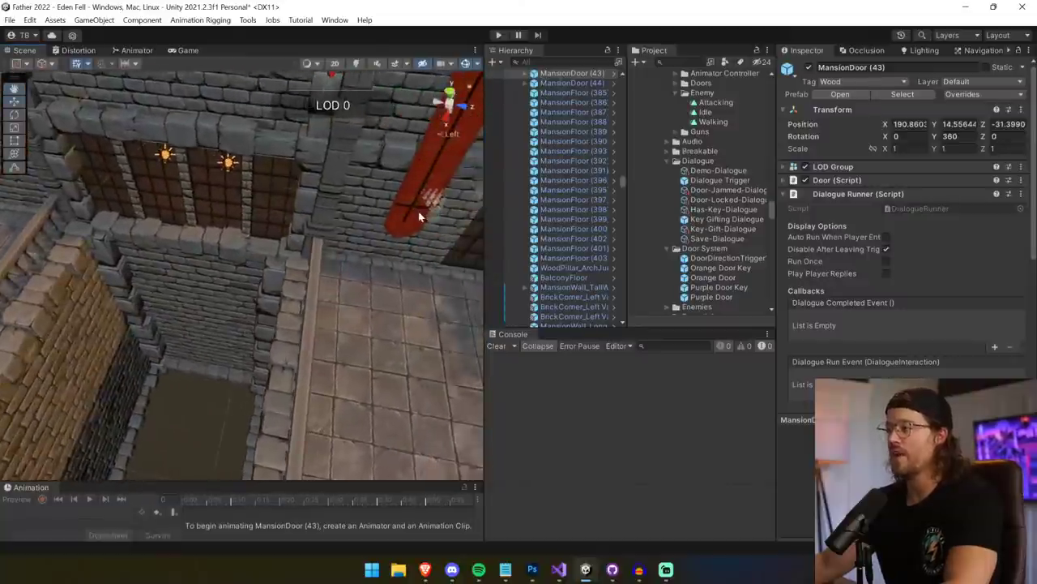
# - Recheck the study rooms and balconies on the Photoshop map, then look around the Unity scene up to the arched double door
pyautogui.hotkey('alt', 'Tab')
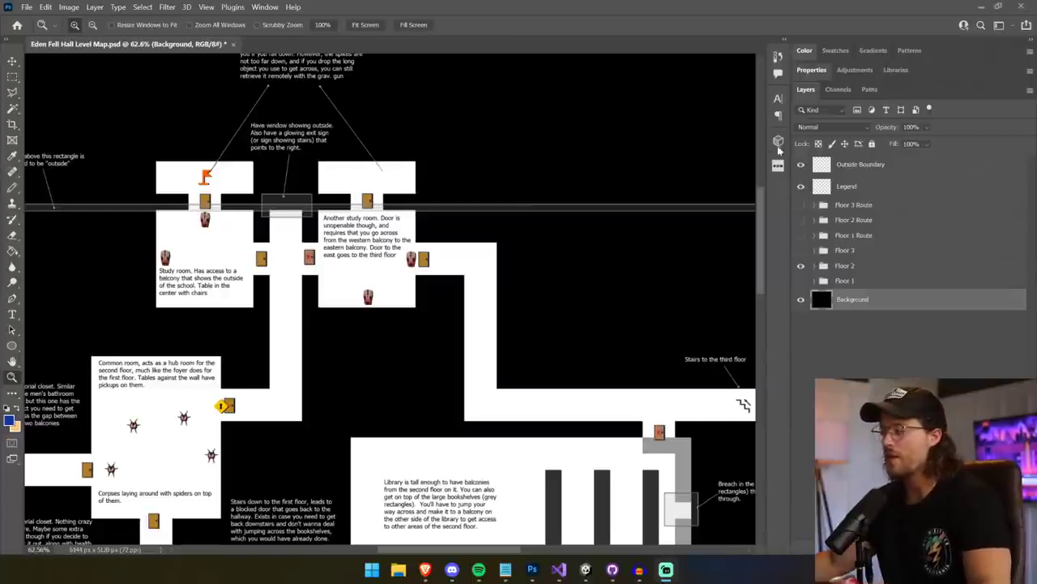
pyautogui.scroll(-2, 434, 207)
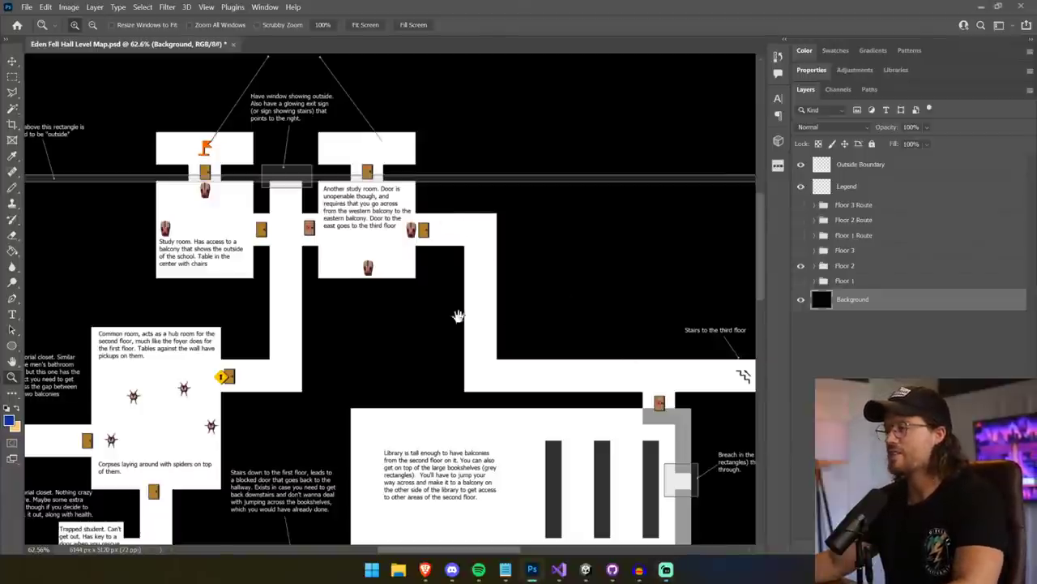
pyautogui.hotkey('alt', 'Tab')
pyautogui.hotkey('alt', 'Tab')
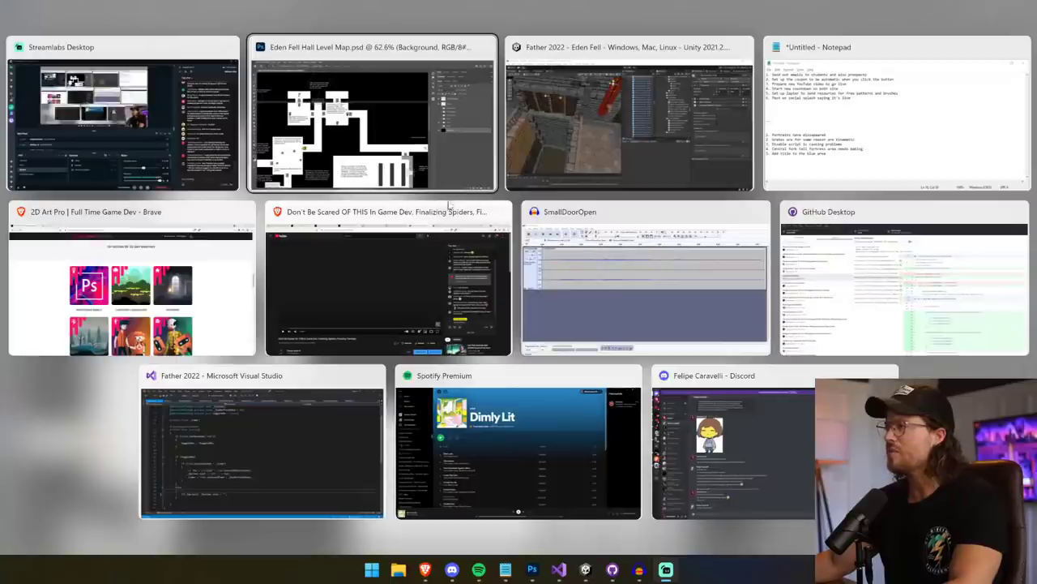
pyautogui.moveTo(437, 277); pyautogui.dragTo(432, 13, button='right')
pyautogui.press('w')
pyautogui.moveTo(389, 580); pyautogui.dragTo(144, 22, button='right')
pyautogui.press('f')
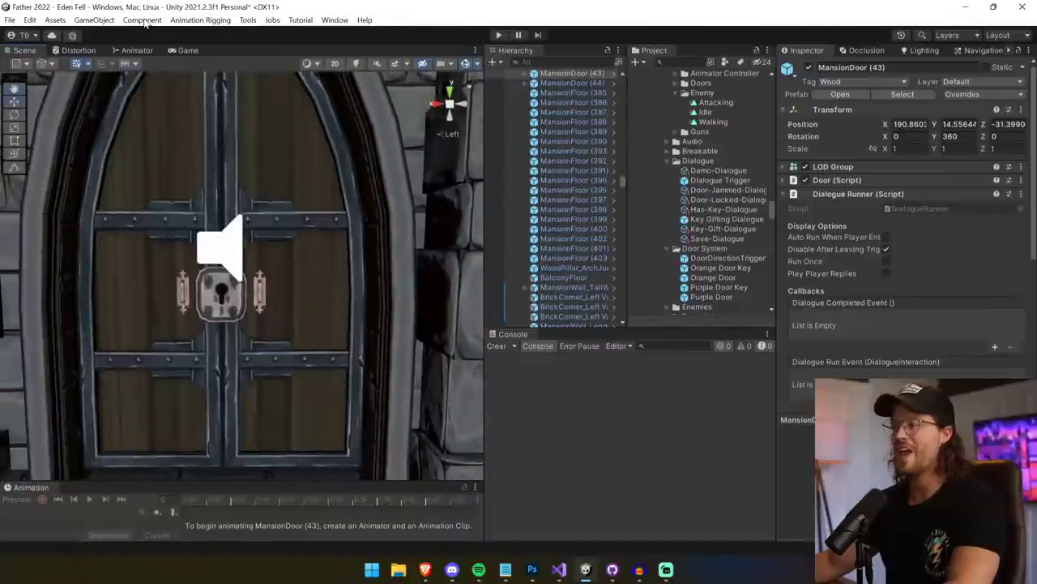
# - Switch to the Photoshop level map, display Floor 3 instead of Floor 2, and examine its hallway, broken window, balconies and locked exit
pyautogui.hotkey('alt', 'Tab')
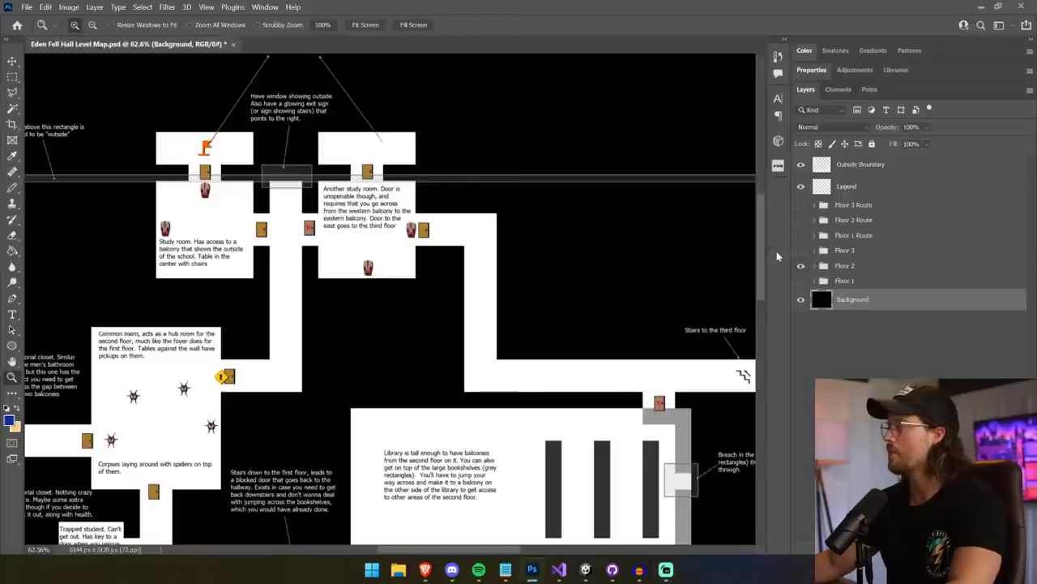
pyautogui.click(801, 266)
pyautogui.click(801, 250)
pyautogui.moveTo(511, 243); pyautogui.dragTo(154, 274)
pyautogui.moveTo(669, 214); pyautogui.dragTo(485, 171)
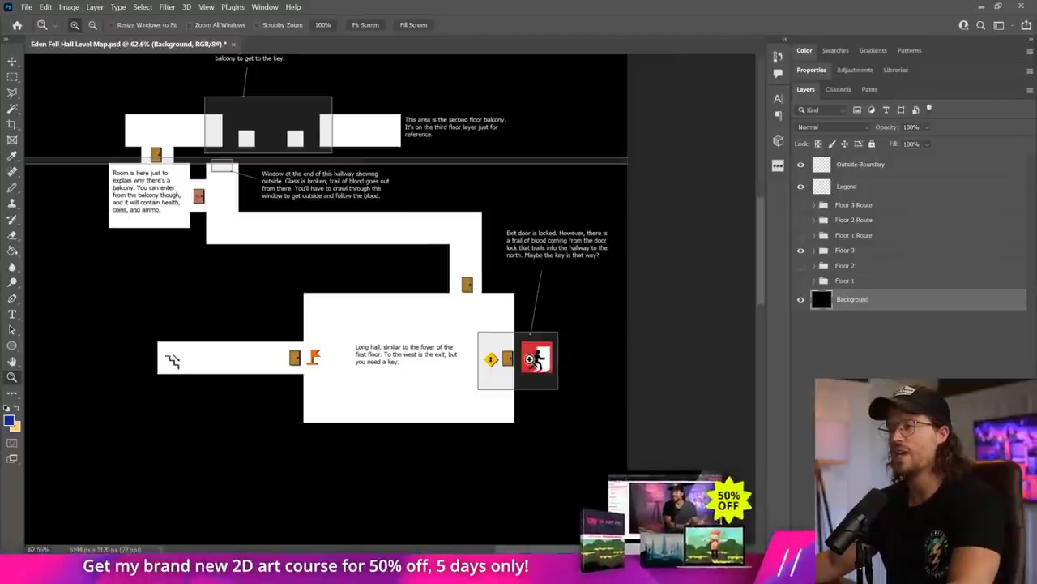
pyautogui.moveTo(504, 341); pyautogui.dragTo(592, 435)
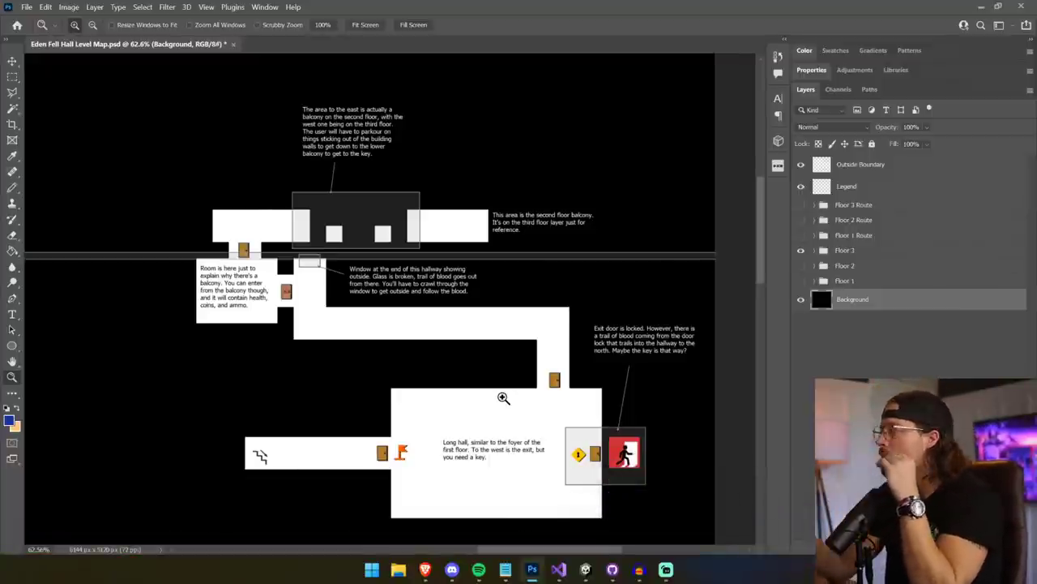
# - Examine the Floor 3 and Floor 2 routes by toggling their visibility, then hide them and display Floor 2 instead of Floor 3
pyautogui.click(801, 206)
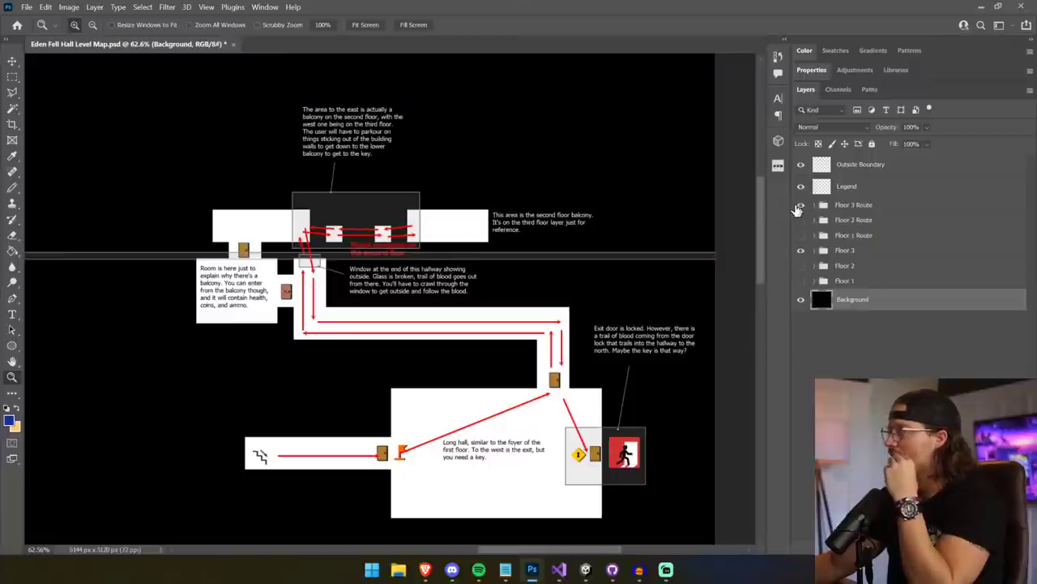
pyautogui.click(797, 221)
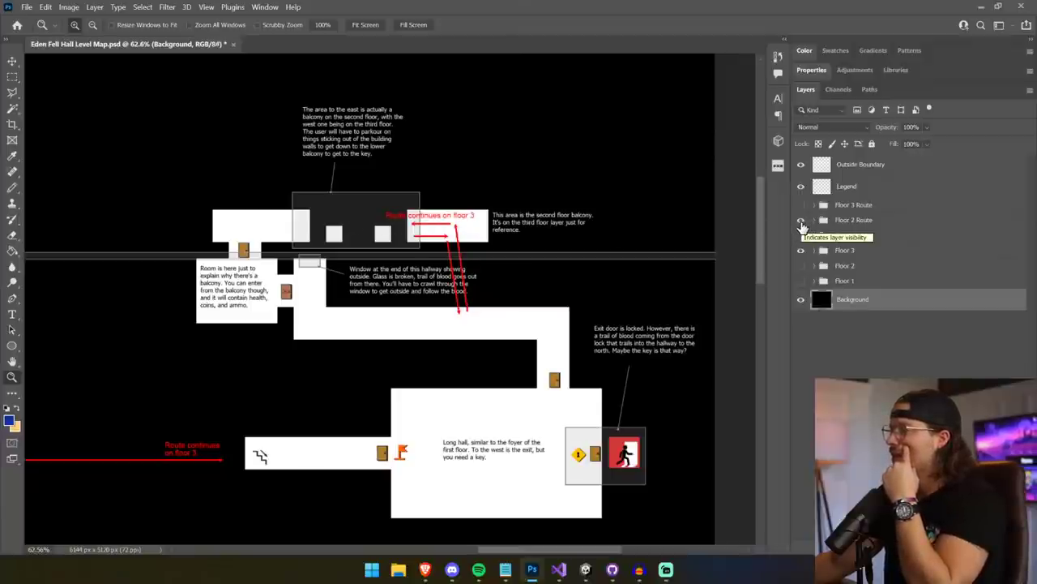
pyautogui.click(801, 220)
pyautogui.click(800, 208)
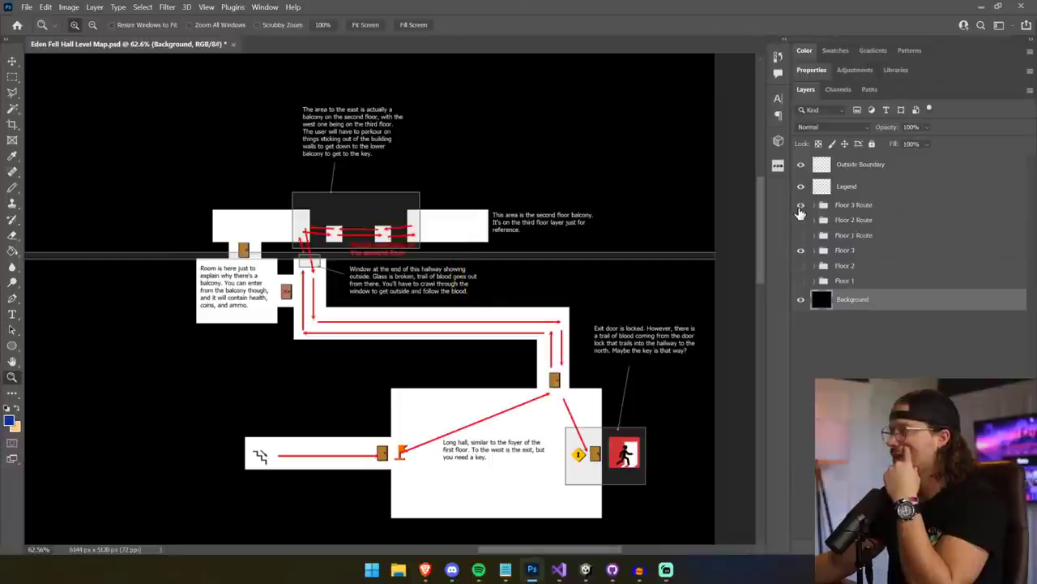
pyautogui.click(801, 207)
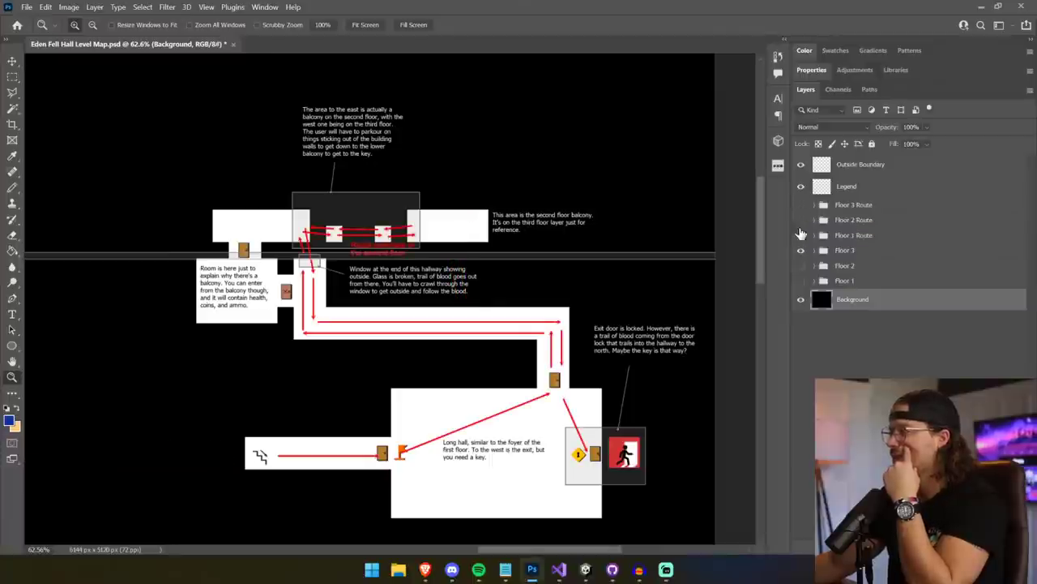
pyautogui.click(800, 251)
pyautogui.click(801, 266)
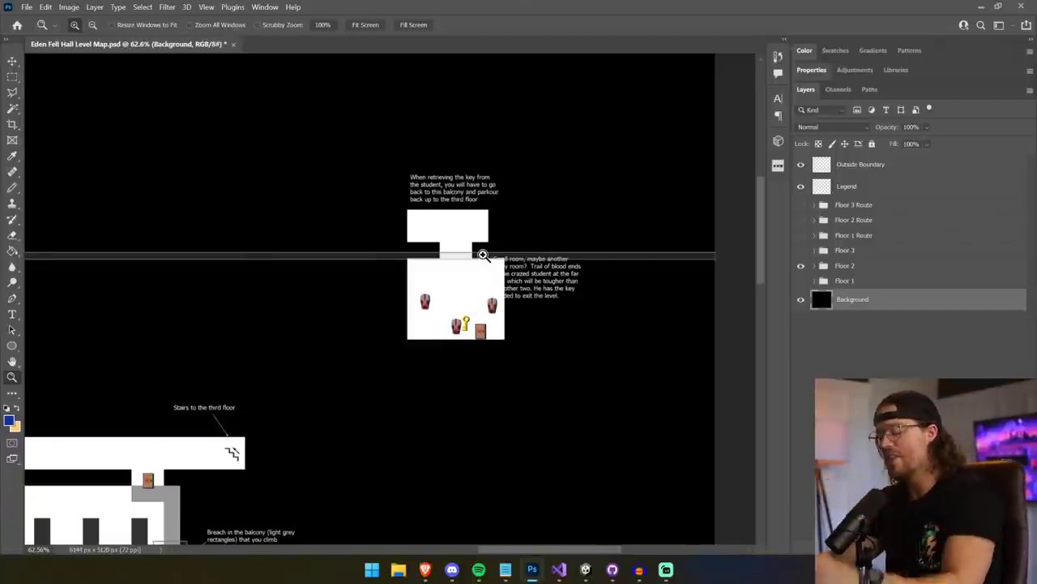
# - Switch to Unity, view the dark paneled mansion room, and browse the project's prefab folders for a door key
pyautogui.press('super+Tab')
pyautogui.click(629, 122)
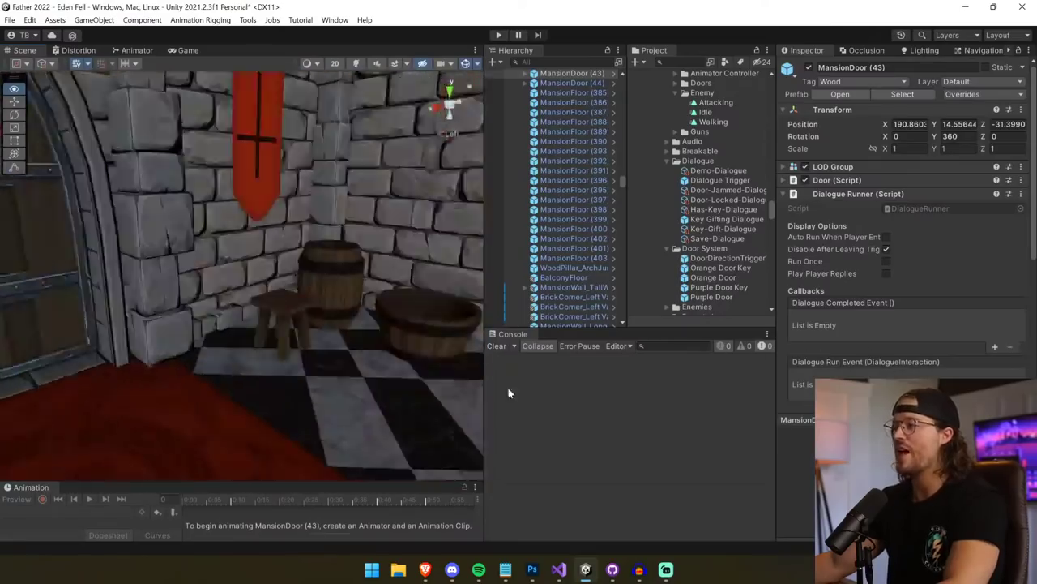
pyautogui.moveTo(993, 331); pyautogui.dragTo(368, 393, button='right')
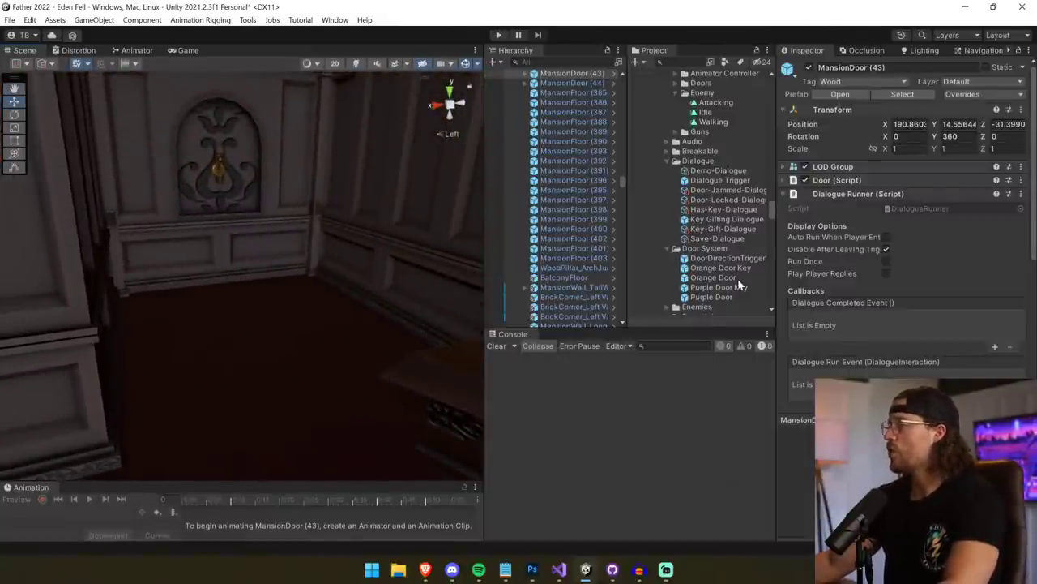
pyautogui.scroll(-10, 739, 280)
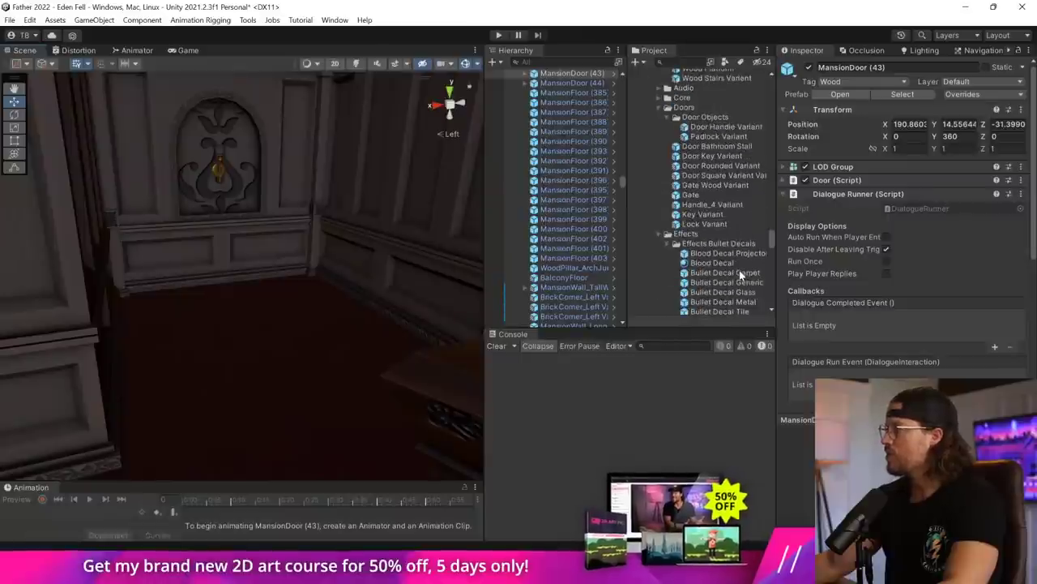
pyautogui.scroll(-10, 739, 270)
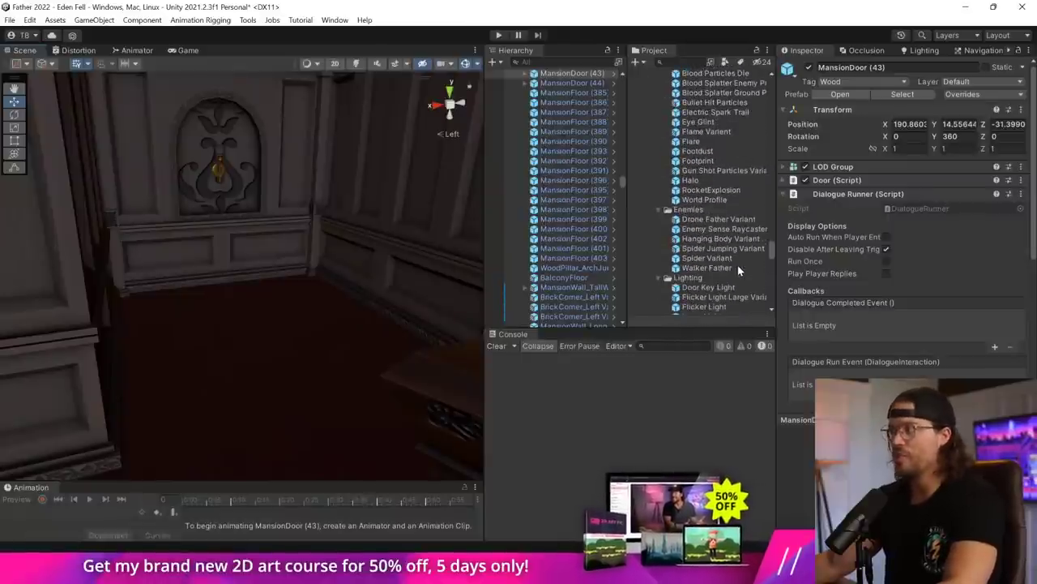
pyautogui.scroll(-10, 738, 265)
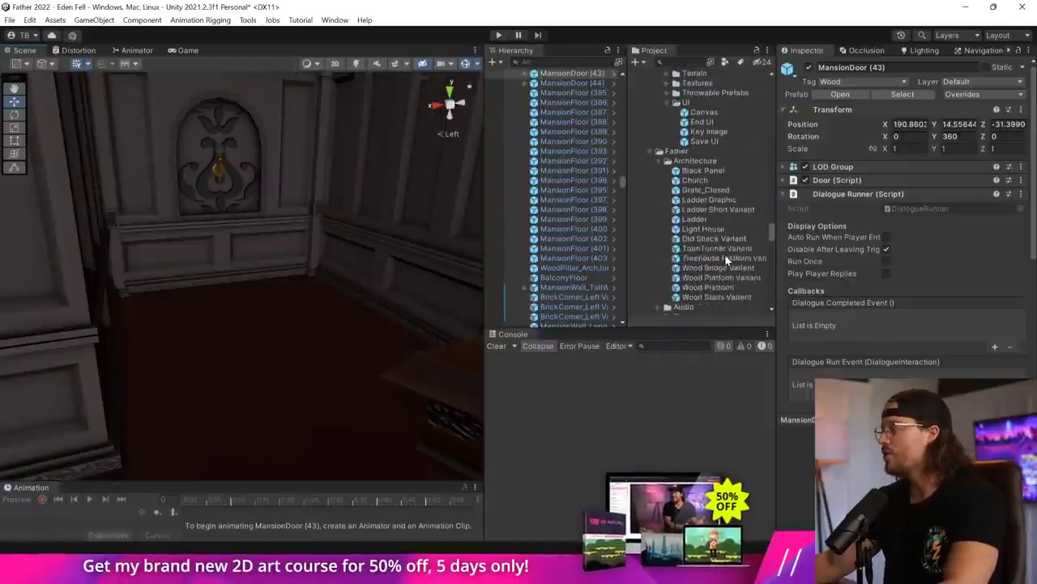
pyautogui.scroll(-15, 726, 258)
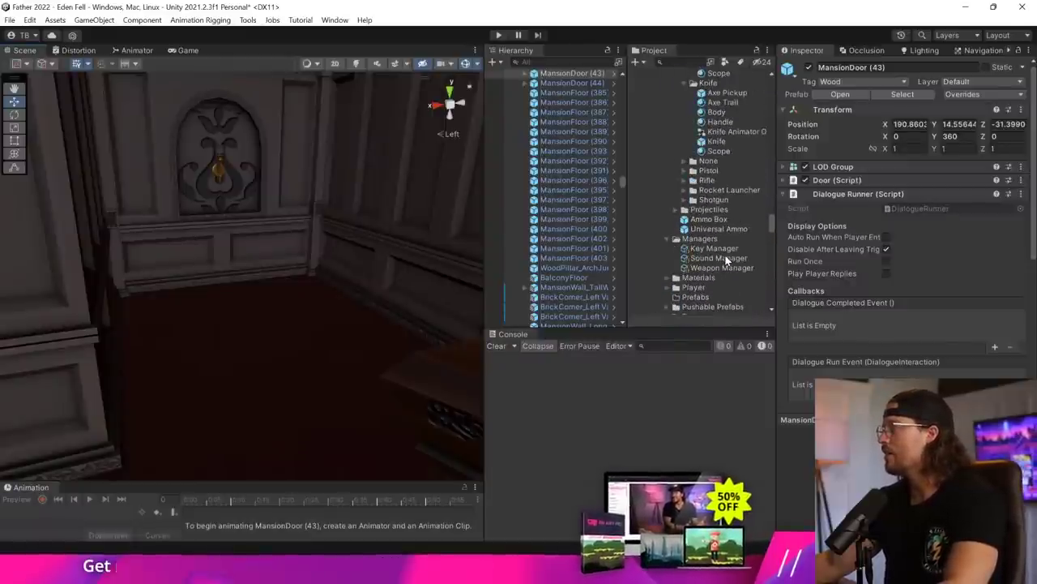
pyautogui.scroll(15, 726, 259)
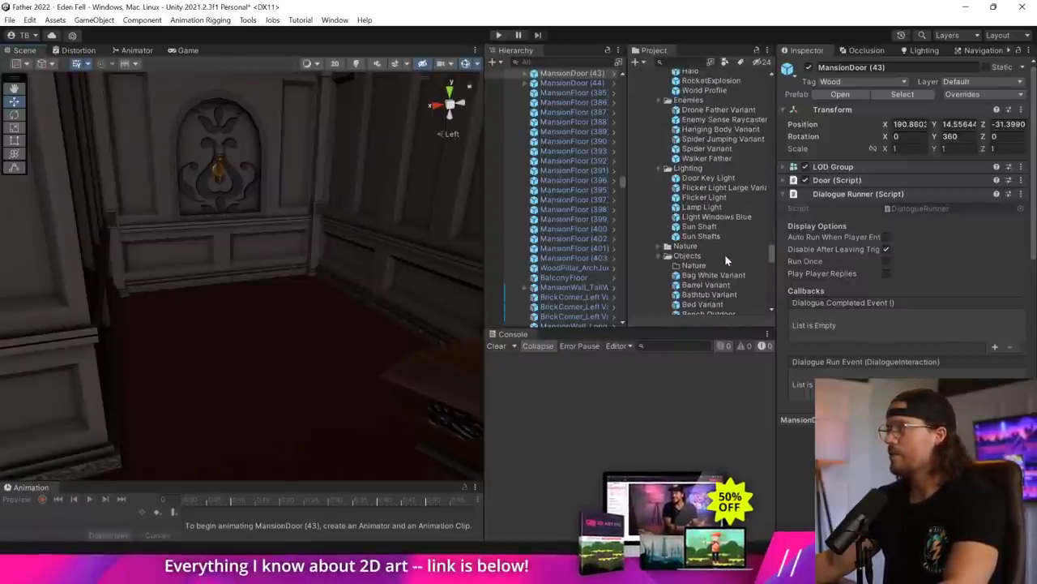
pyautogui.scroll(-15, 727, 259)
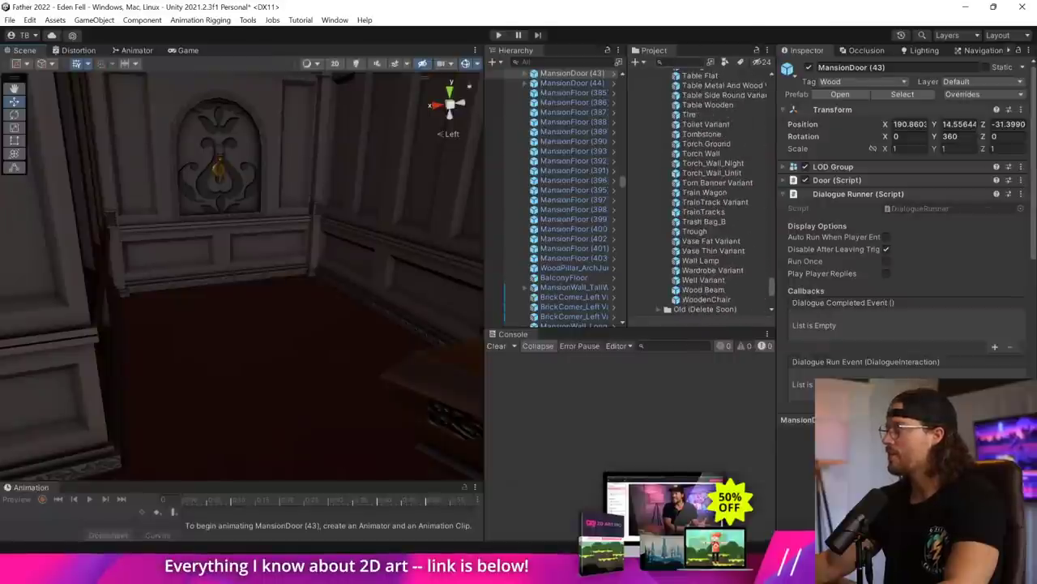
# - Search the project assets for "Door key"
pyautogui.click(680, 62)
pyautogui.write('key')
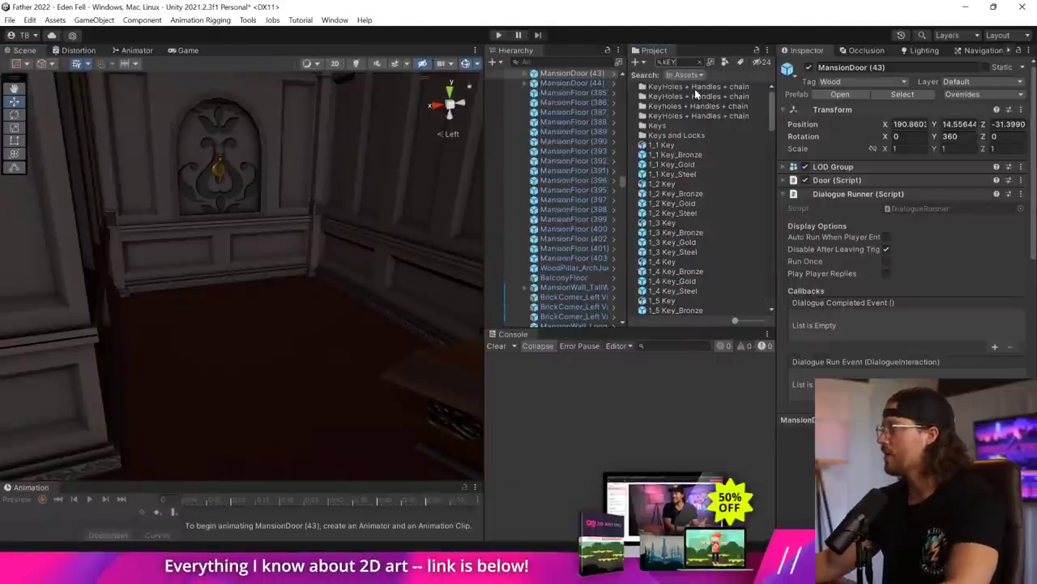
pyautogui.write(' variant')
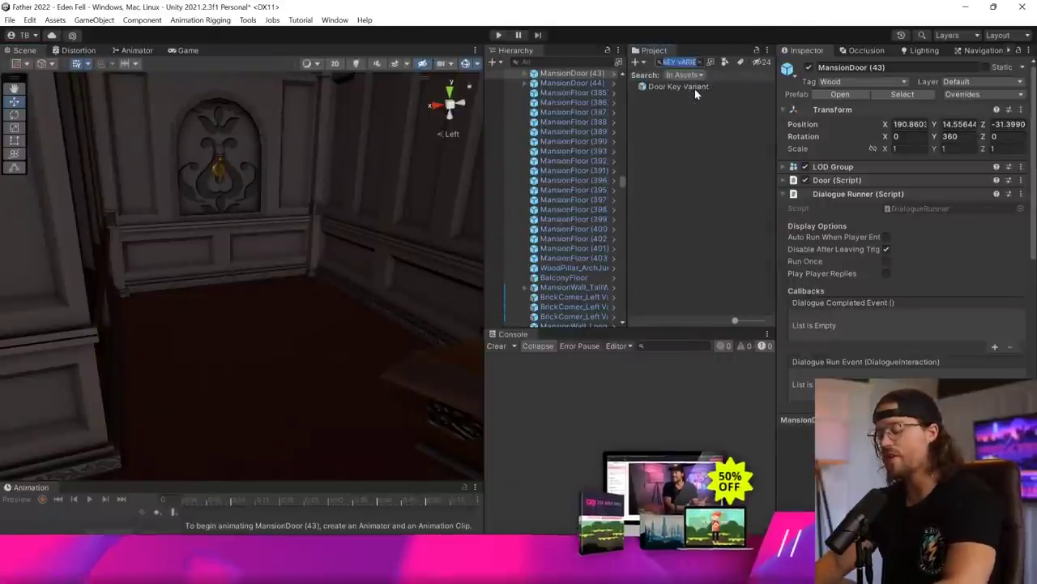
pyautogui.write('Door key')
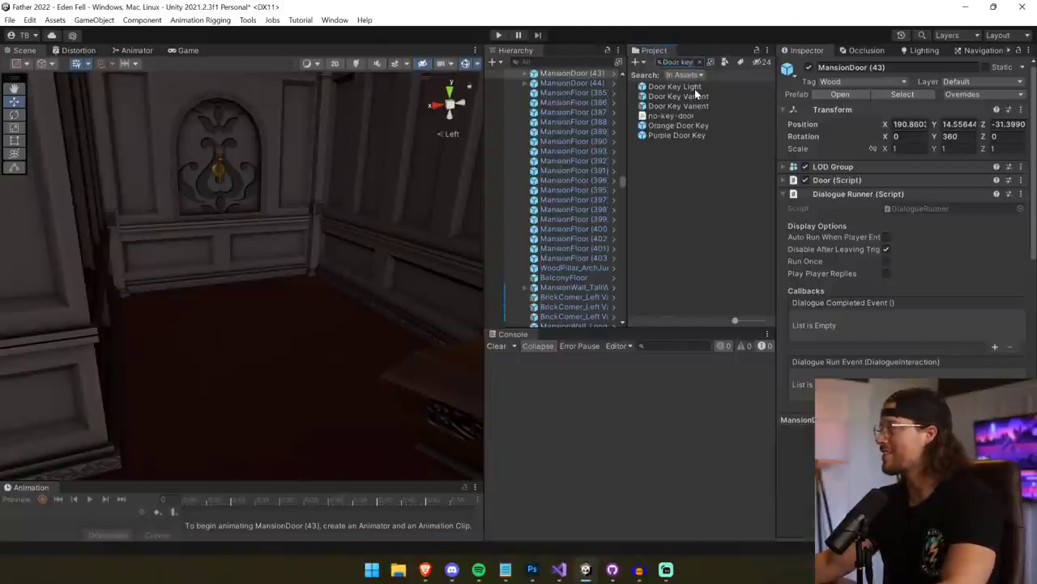
# - Place the Door Key Varient prefab in the dark paneled room in front of the arched wall ornament and raise it to Y 11.09
pyautogui.moveTo(679, 106); pyautogui.dragTo(247, 317)
pyautogui.moveTo(246, 317); pyautogui.dragTo(213, 319, button='middle')
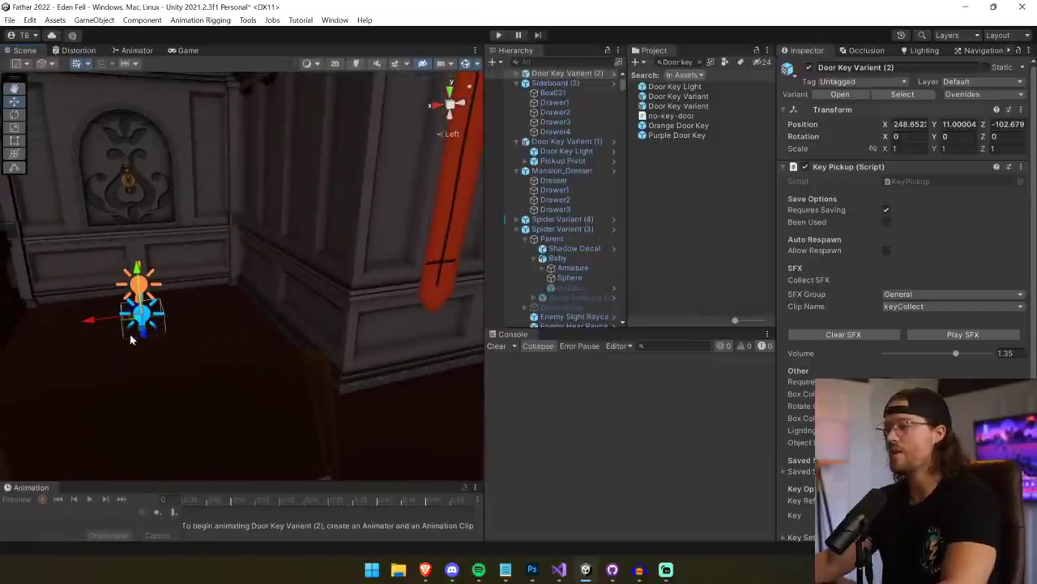
pyautogui.moveTo(143, 276); pyautogui.dragTo(147, 268)
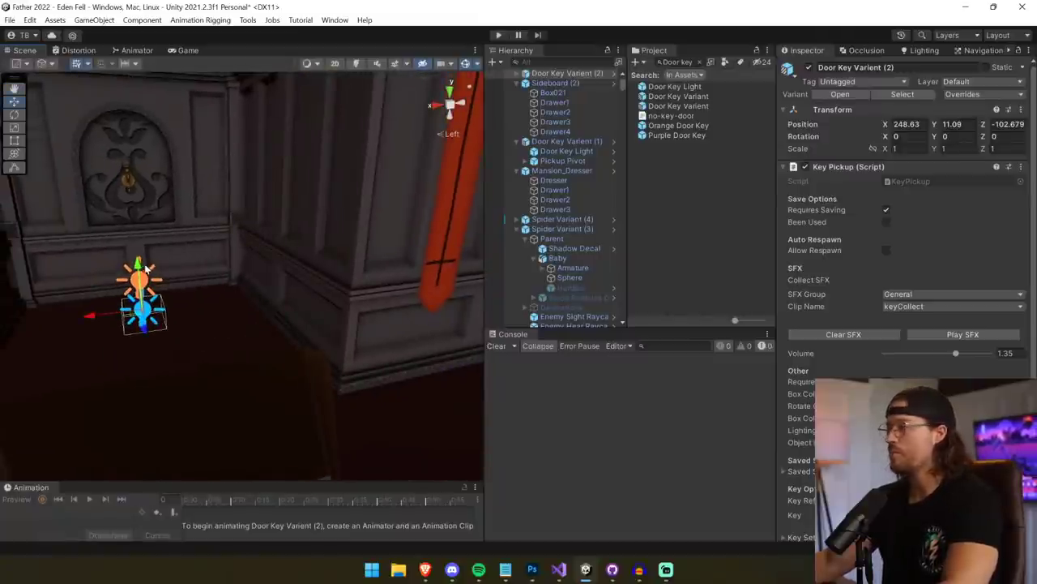
# - Find the arched double door between the red banners in the brick hall and select the Door Rounded Variant inside its CastleDoors object
pyautogui.scroll(-2, 803, 337)
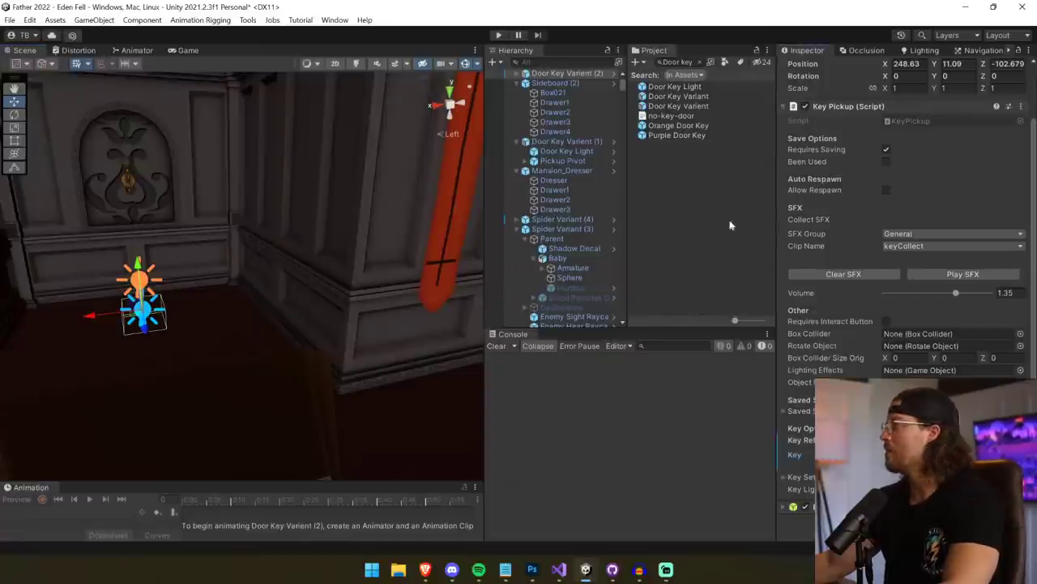
pyautogui.moveTo(265, 313); pyautogui.dragTo(283, 328, button='right')
pyautogui.press('w')
pyautogui.click(230, 278)
pyautogui.press('w')
pyautogui.press('s')
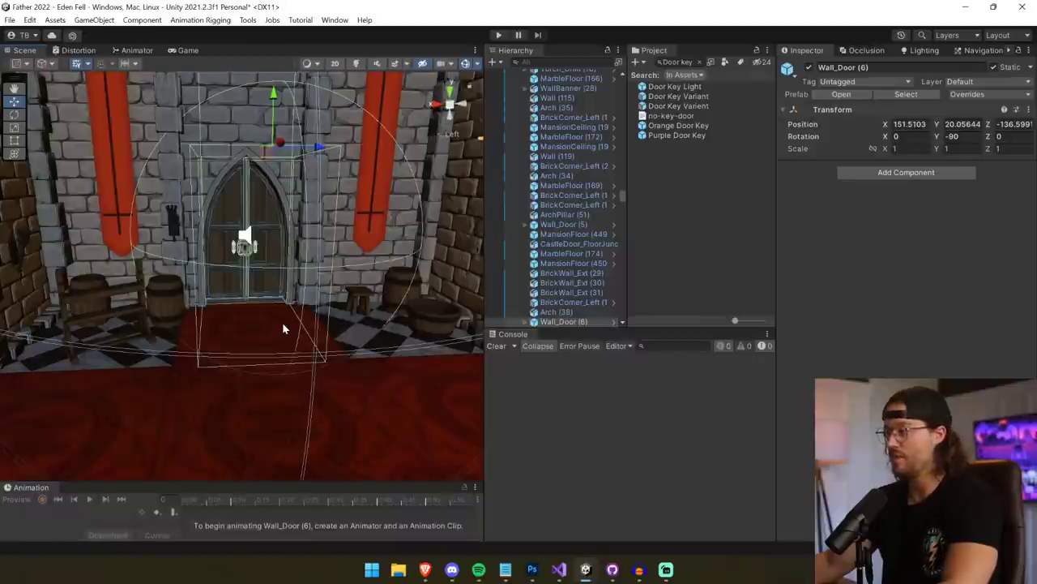
pyautogui.scroll(-2, 546, 275)
pyautogui.click(525, 249)
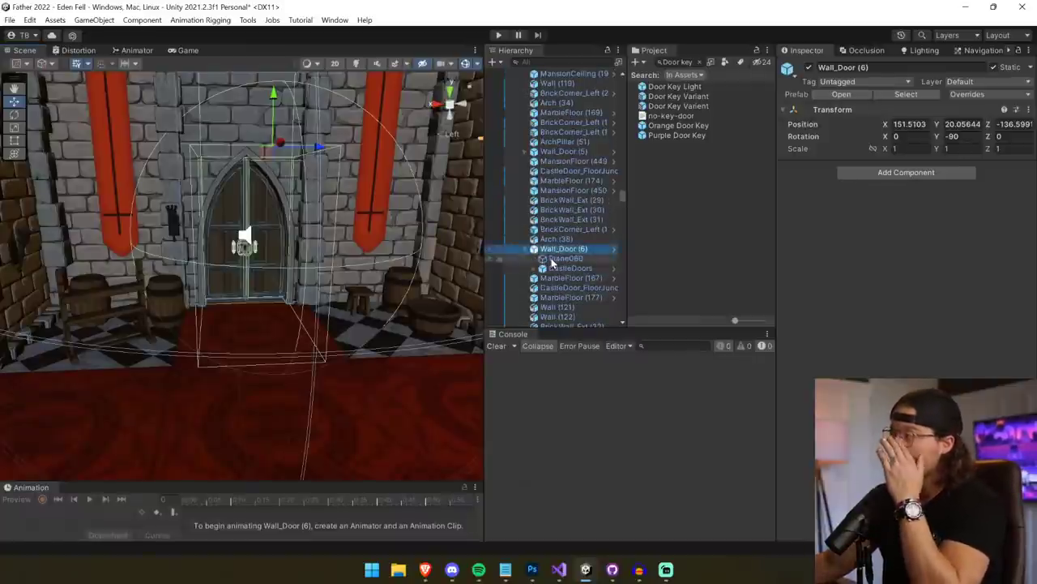
pyautogui.click(567, 268)
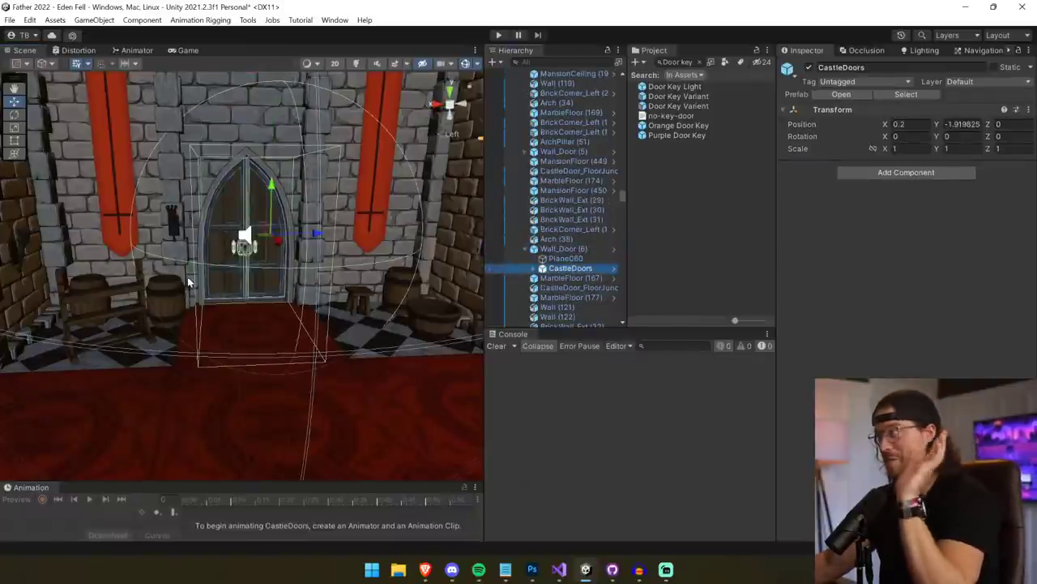
pyautogui.click(535, 268)
pyautogui.click(569, 278)
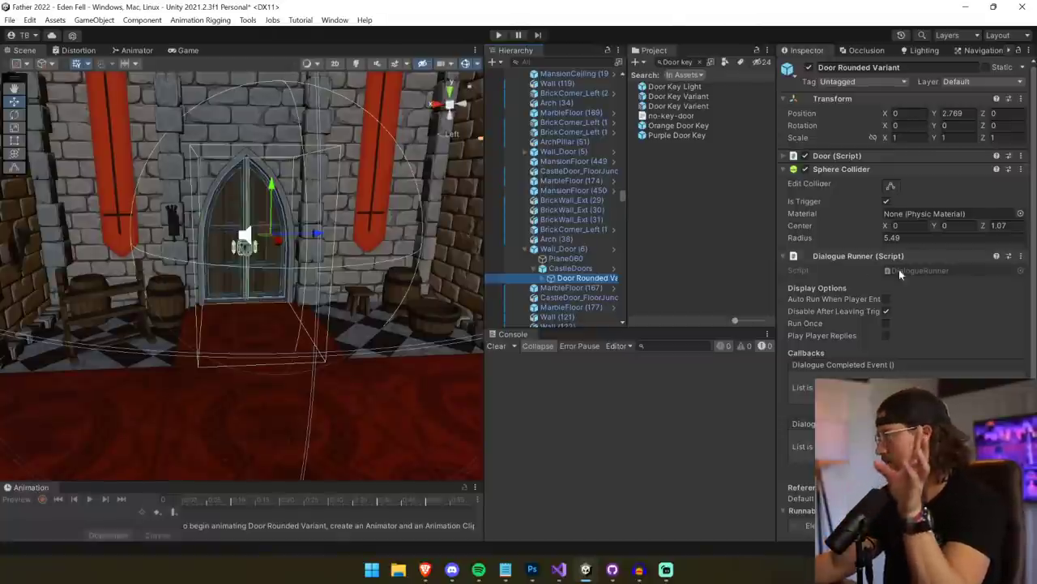
# - In the door's Door script options, set the required key to Green Key and enable Locked
pyautogui.scroll(-3, 960, 310)
pyautogui.scroll(3, 960, 309)
pyautogui.click(878, 155)
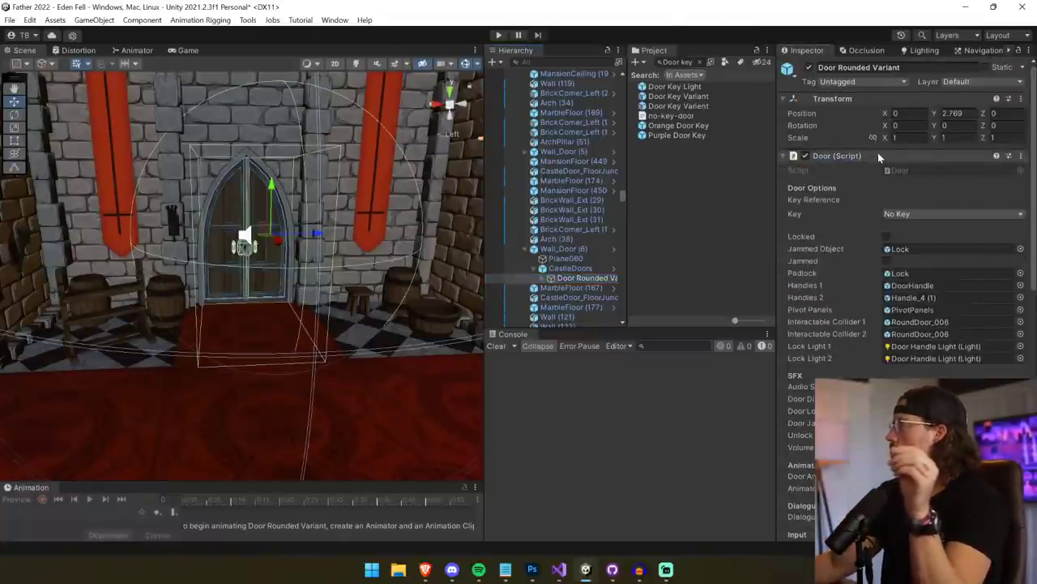
pyautogui.click(918, 214)
pyautogui.click(920, 304)
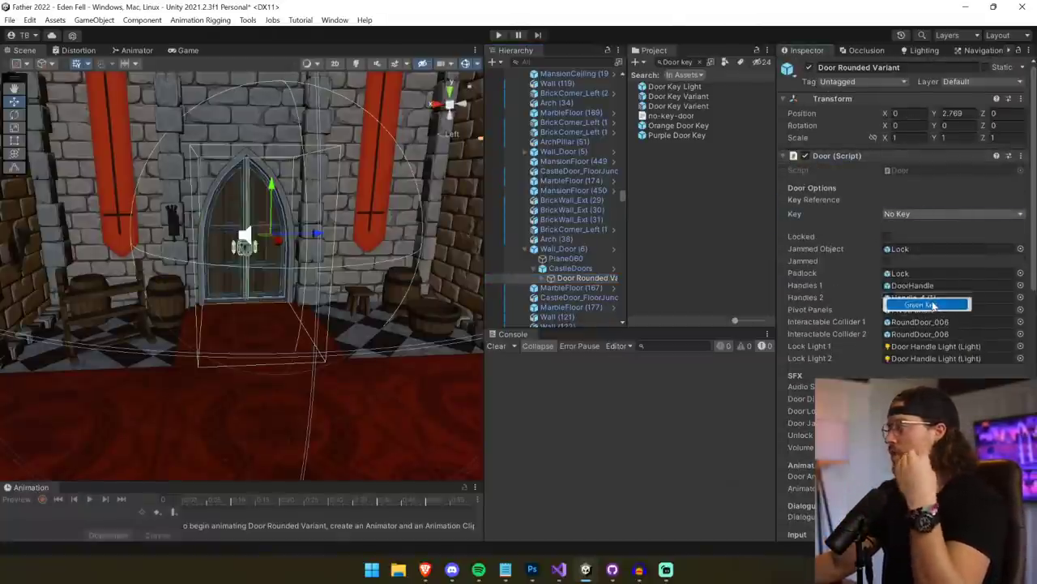
pyautogui.click(886, 237)
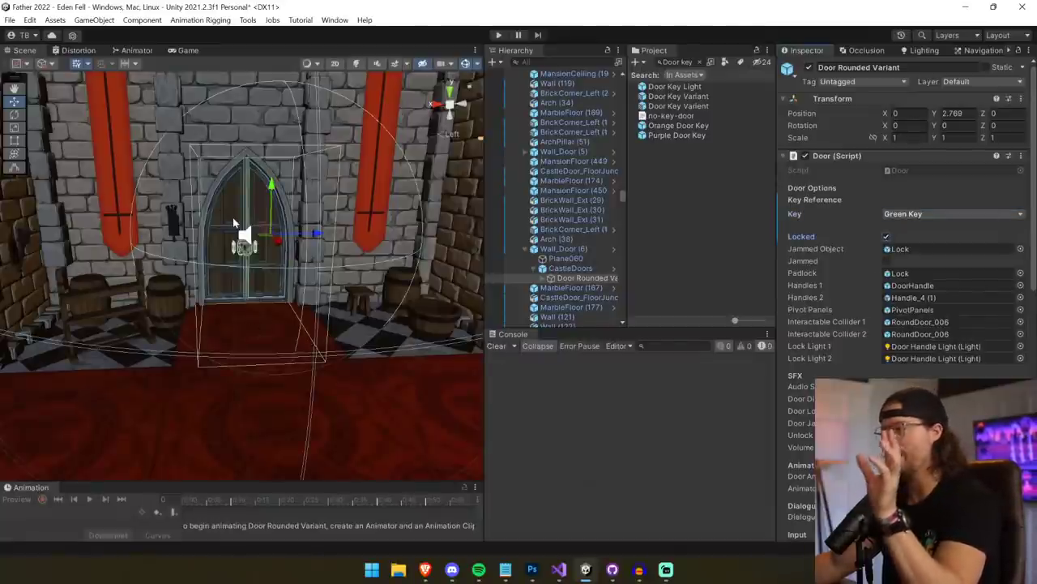
# - Switch to Photoshop and examine the Floor 2 layout on the level map, from the isolated balcony room to the library
pyautogui.press('alt')
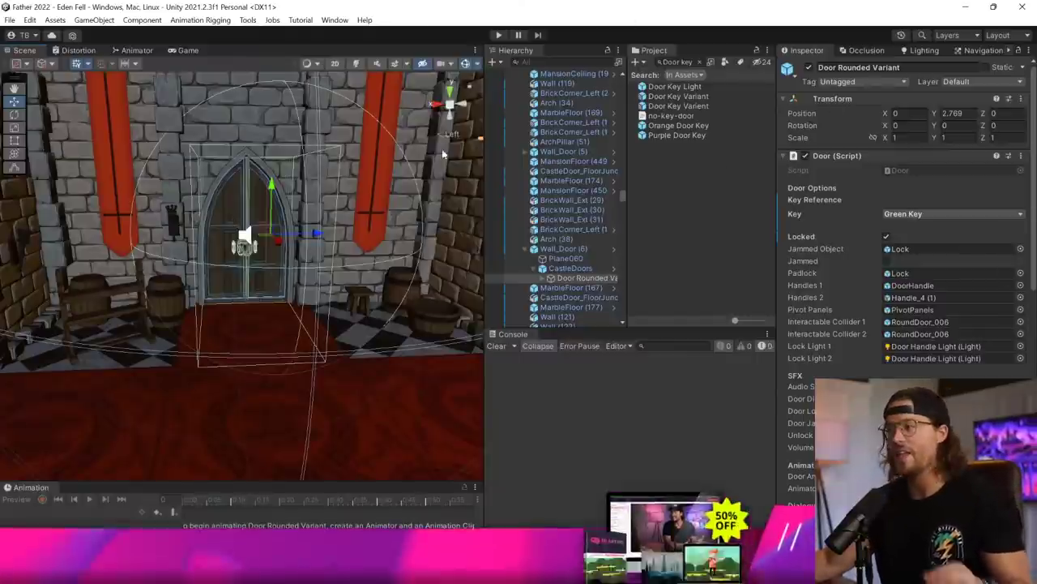
pyautogui.moveTo(244, 275); pyautogui.dragTo(277, 274, button='right')
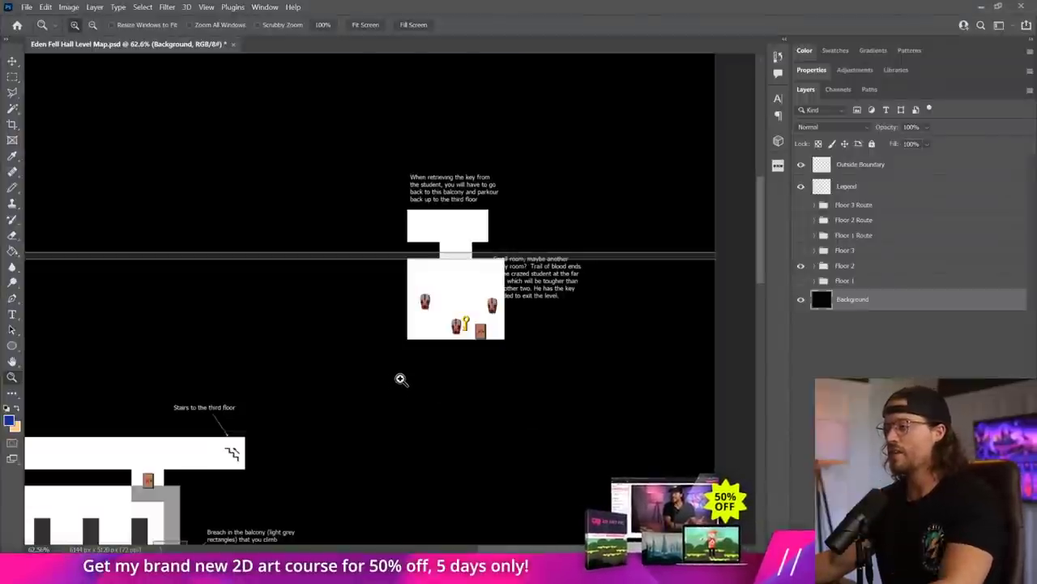
pyautogui.moveTo(400, 377); pyautogui.dragTo(621, 141)
pyautogui.hotkey('ctrl', '-')
pyautogui.hotkey('ctrl', '-')
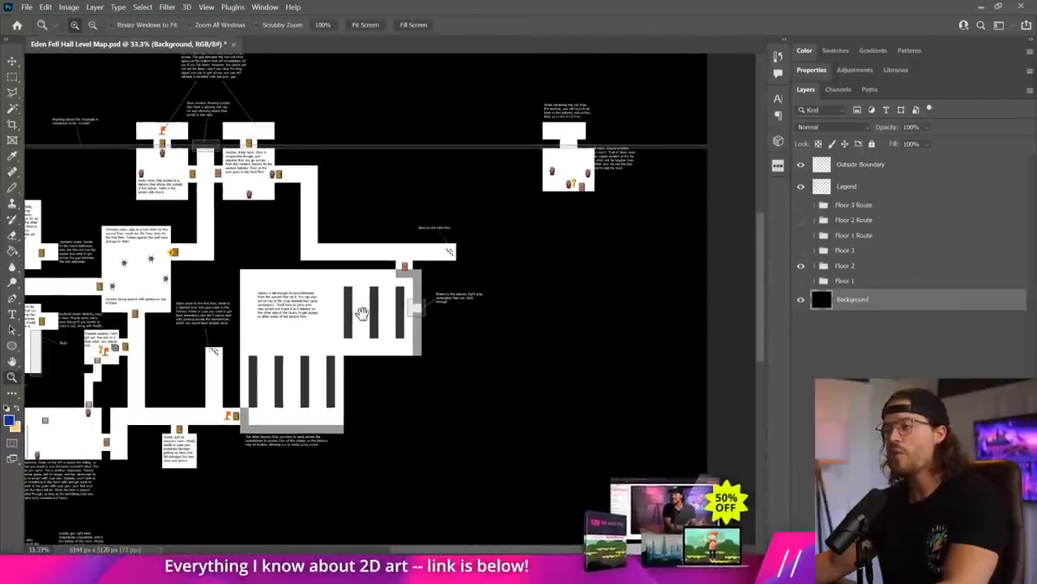
pyautogui.moveTo(353, 322); pyautogui.dragTo(564, 272)
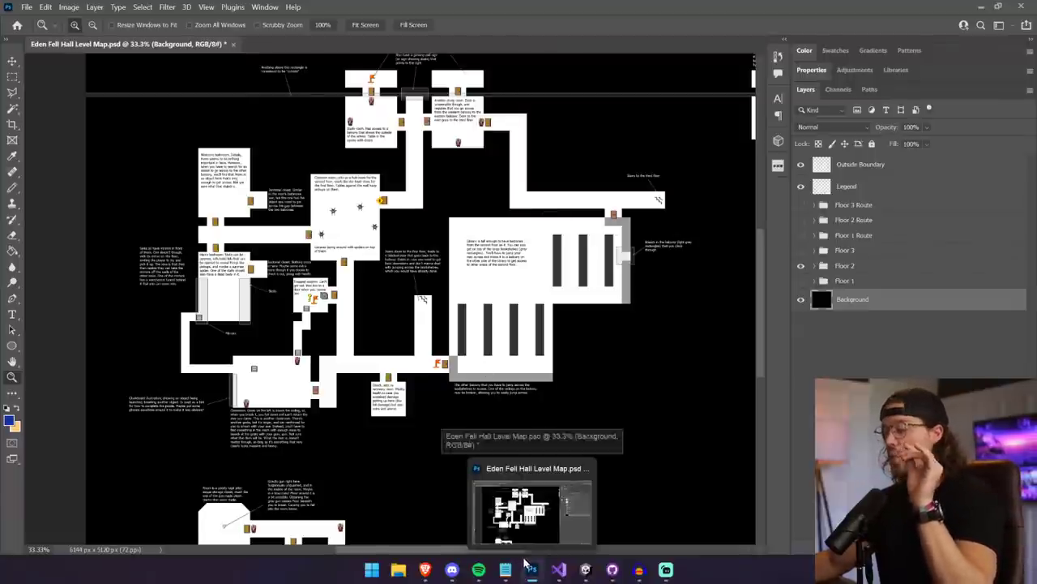
# - Switch to Visual Studio, look at DamageableEntity.cs, and read through the DisableIfFarAway script
pyautogui.click(553, 572)
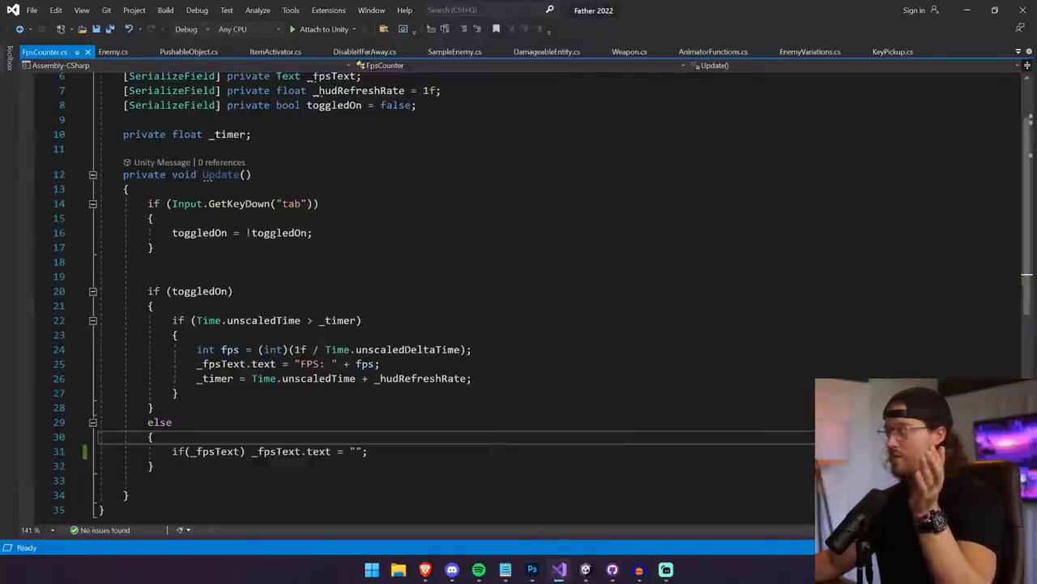
pyautogui.click(560, 51)
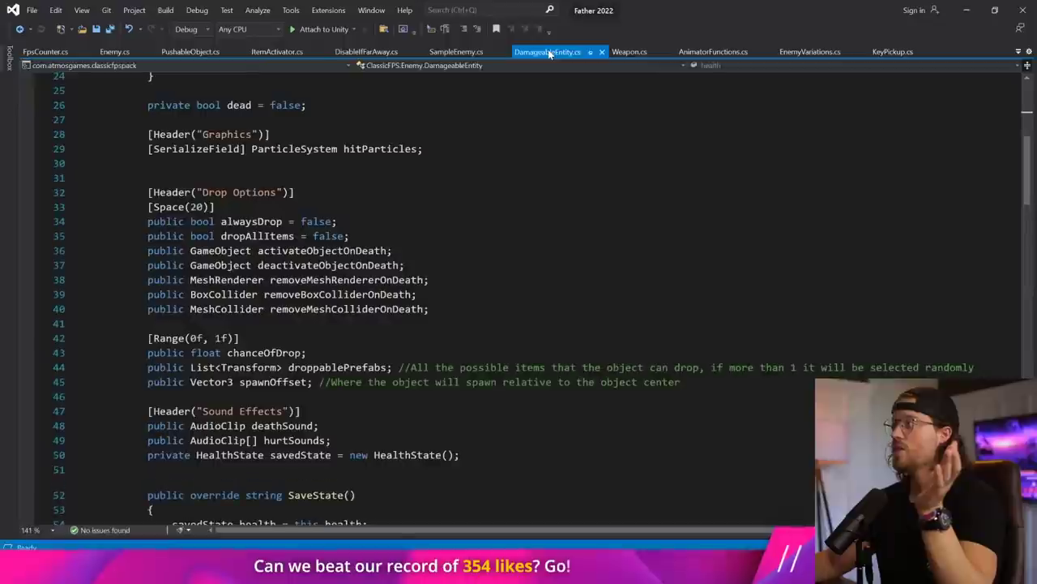
pyautogui.click(368, 53)
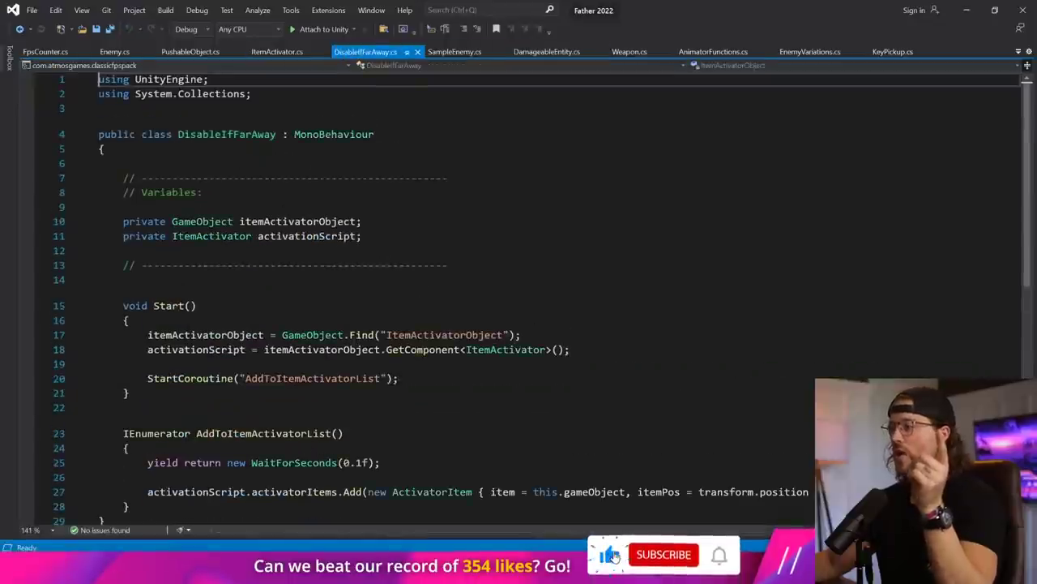
pyautogui.scroll(-3, 519, 300)
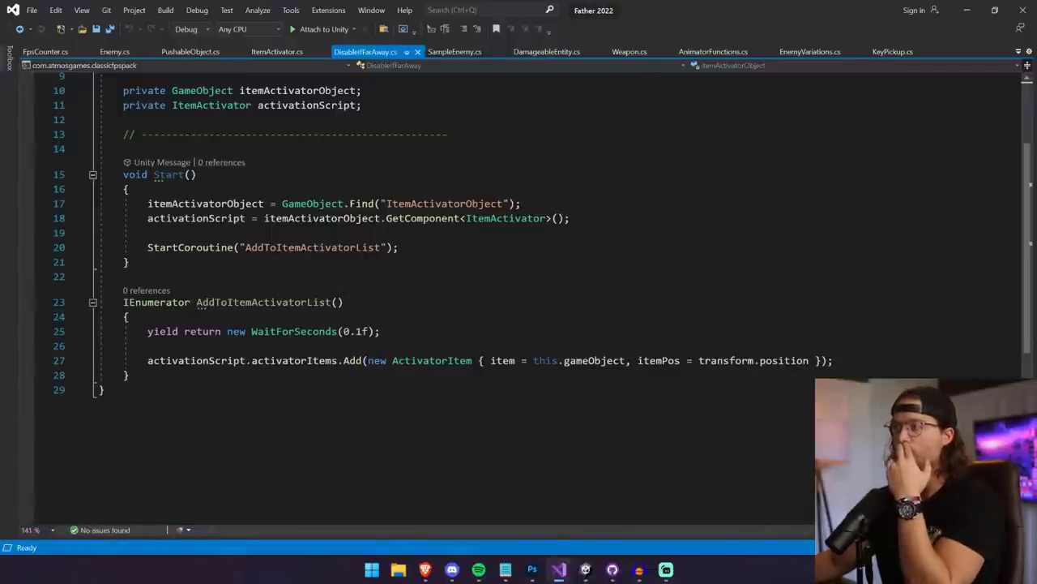
pyautogui.scroll(3, 519, 300)
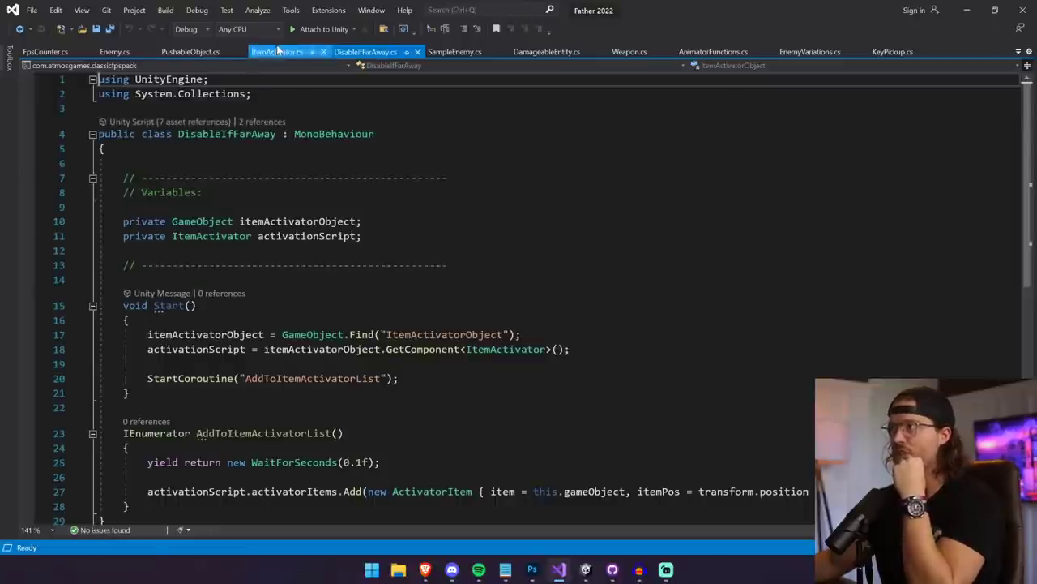
# - Examine the CheckActivation coroutine in ItemActivator.cs, focusing on the removeList and SetActive branches
pyautogui.click(278, 51)
pyautogui.scroll(-5, 290, 398)
pyautogui.scroll(-2, 519, 299)
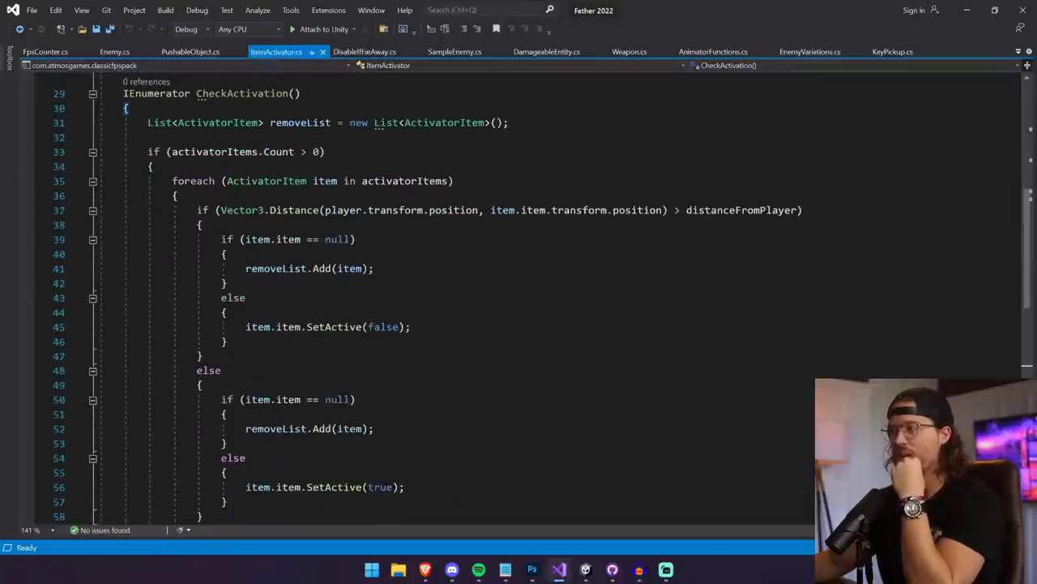
pyautogui.moveTo(209, 268); pyautogui.dragTo(375, 268)
pyautogui.click(223, 298)
pyautogui.moveTo(222, 313); pyautogui.dragTo(229, 341)
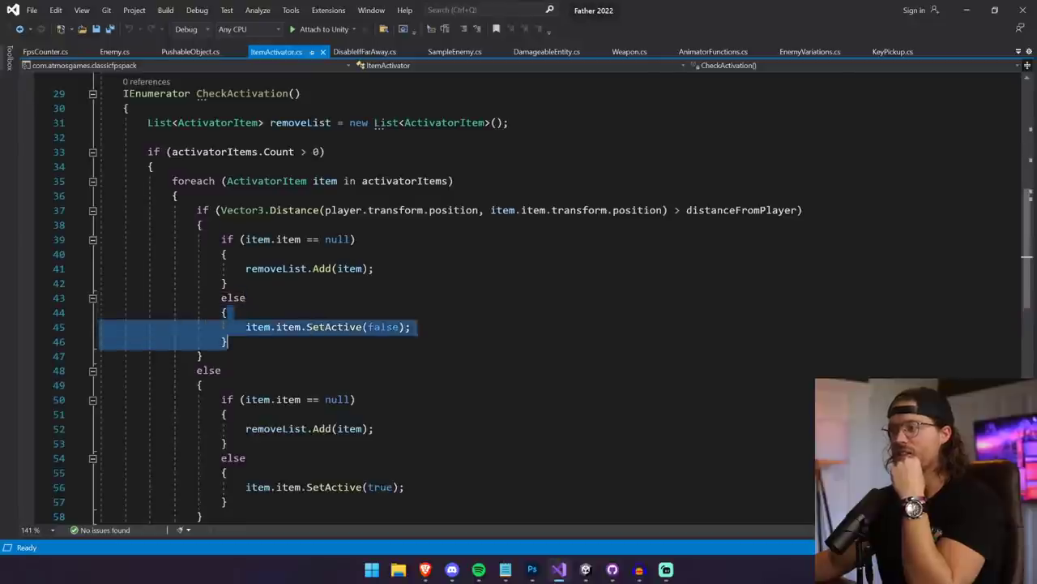
pyautogui.click(229, 341)
pyautogui.scroll(-2, 518, 300)
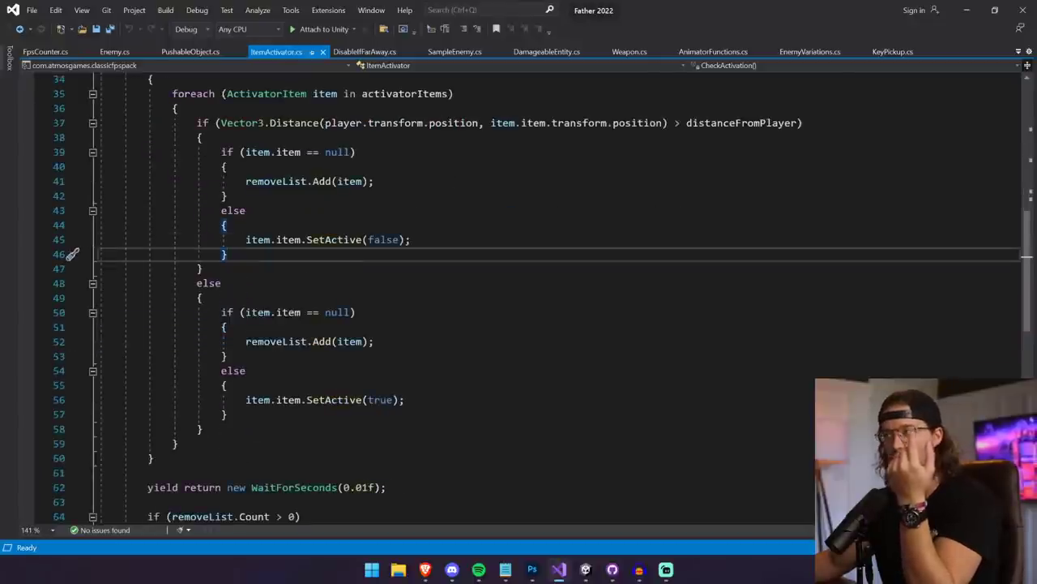
# - Comment out the item.item.SetActive(false) and item.item.SetActive(true) lines in CheckActivation and save the script
pyautogui.click(242, 240)
pyautogui.write('//')
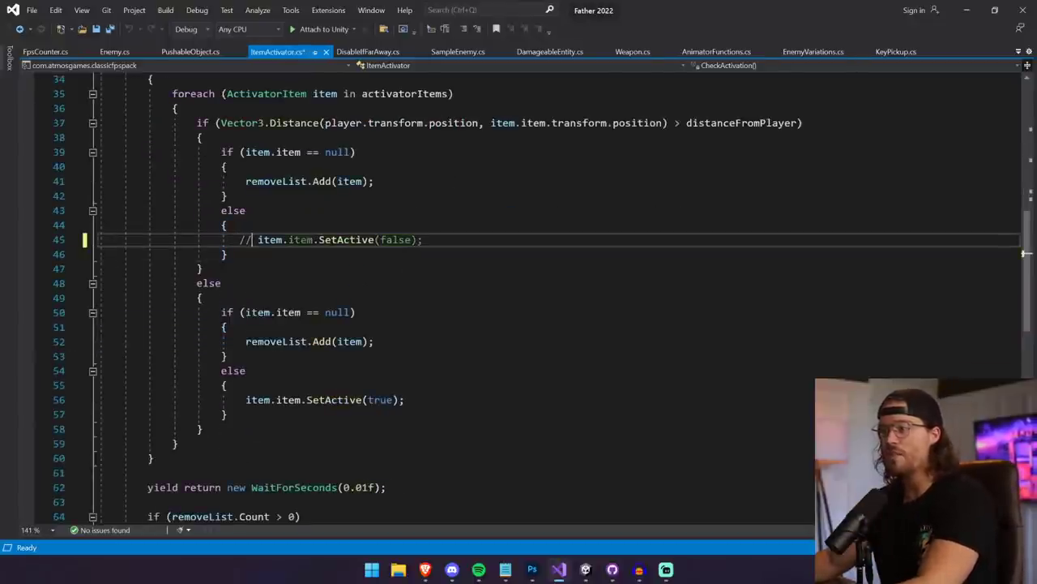
pyautogui.click(242, 399)
pyautogui.write('//')
pyautogui.hotkey('ctrl', 's')
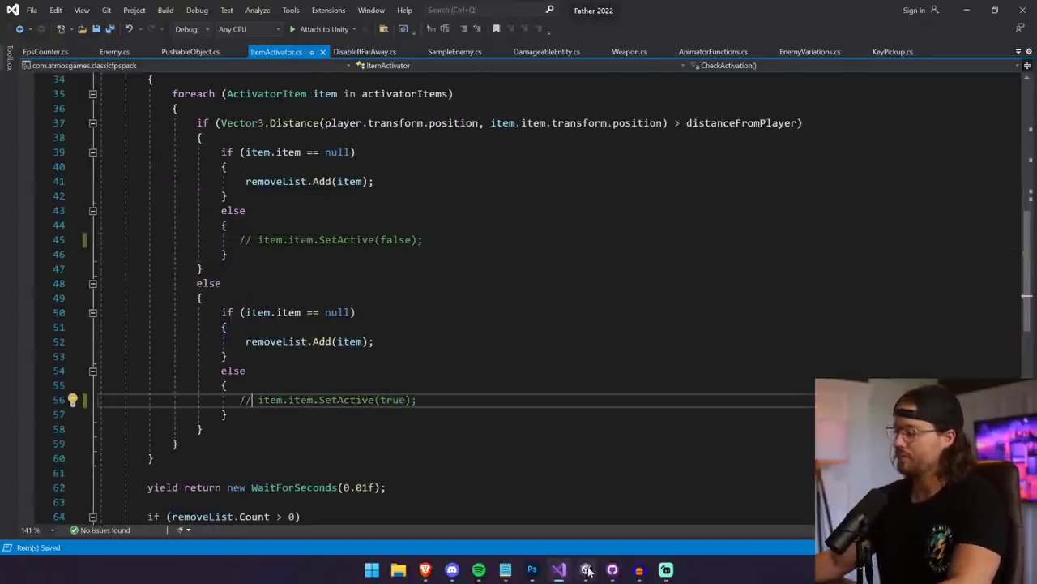
# - Switch to Unity, clear the console messages, and run the game in the editor
pyautogui.click(586, 570)
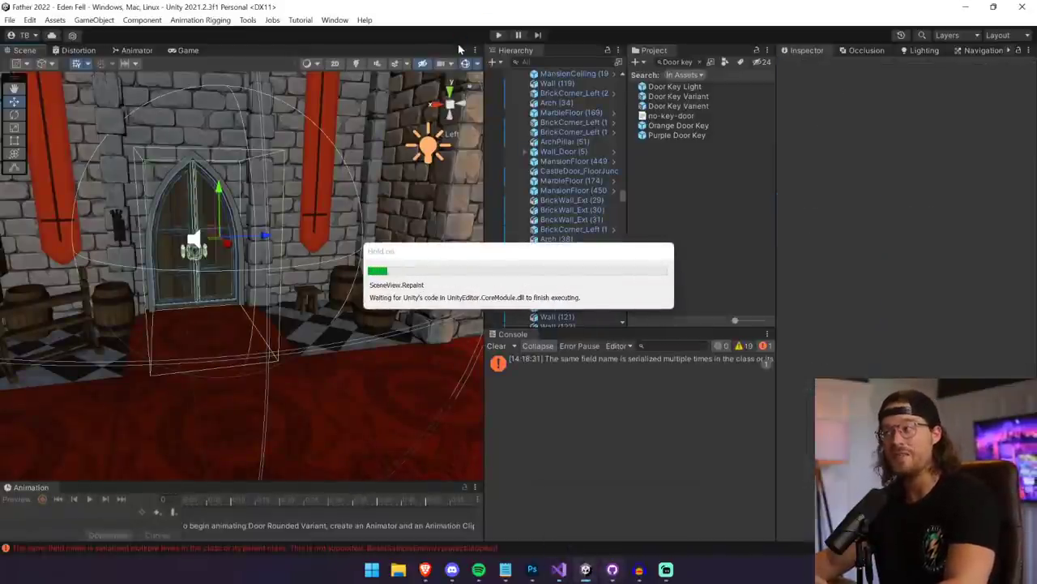
pyautogui.click(496, 346)
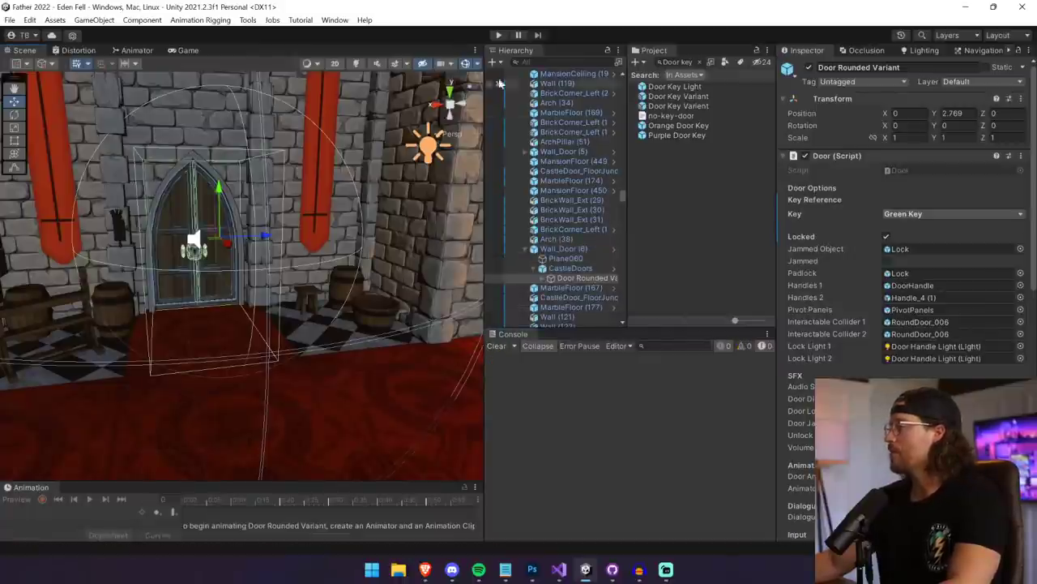
pyautogui.click(498, 35)
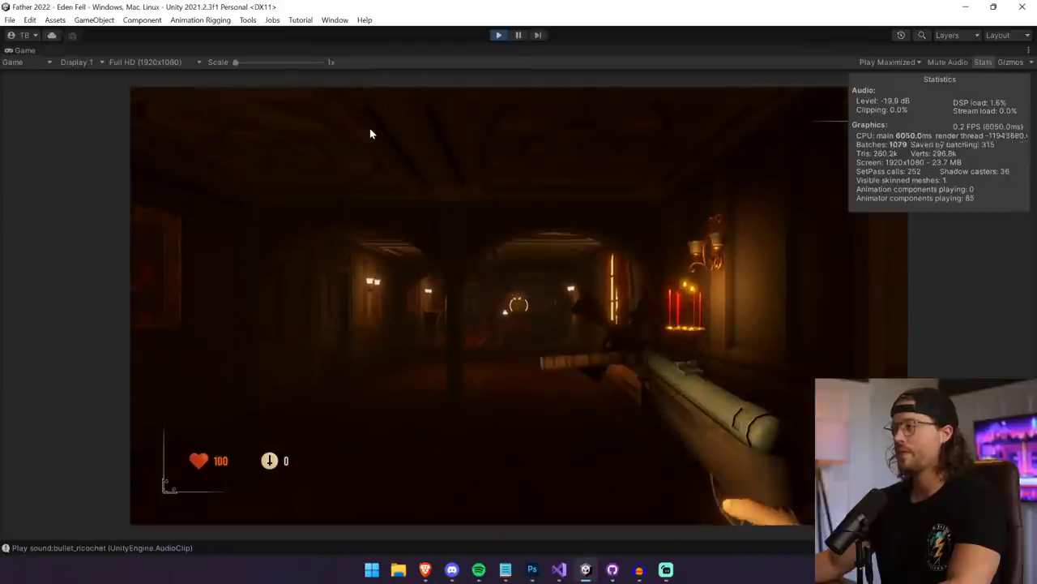
# - Walk through the mansion hallway and the Study Hall, past the balustrade and pillars, into the long red-carpeted corridor
pyautogui.press('w')
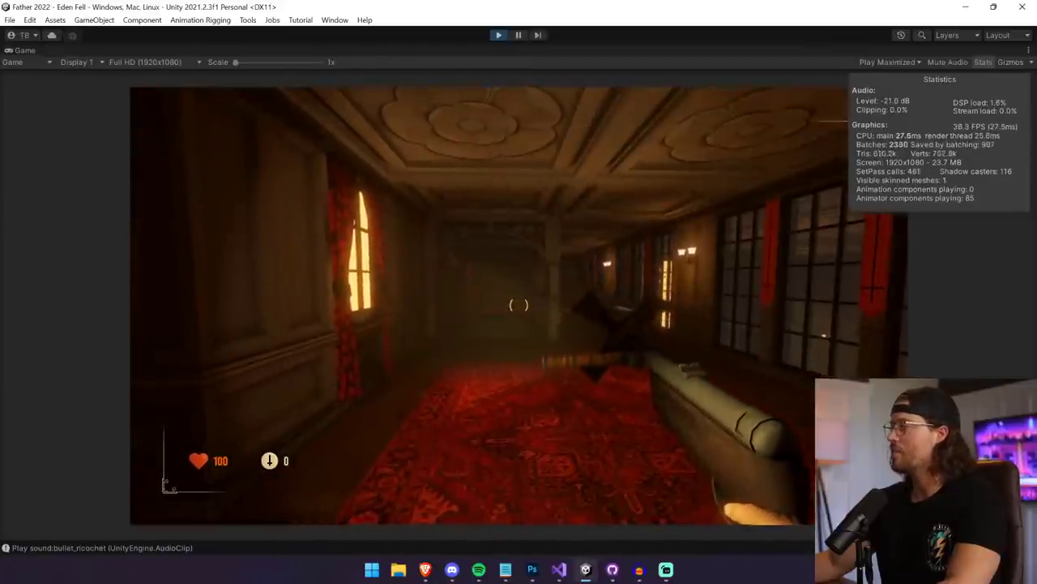
pyautogui.press('w')
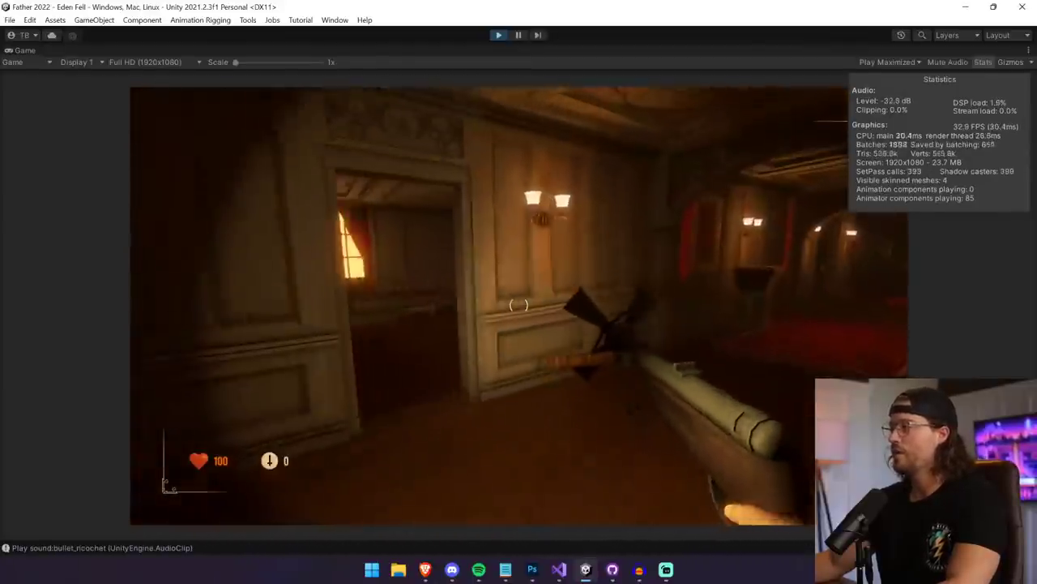
pyautogui.press('w')
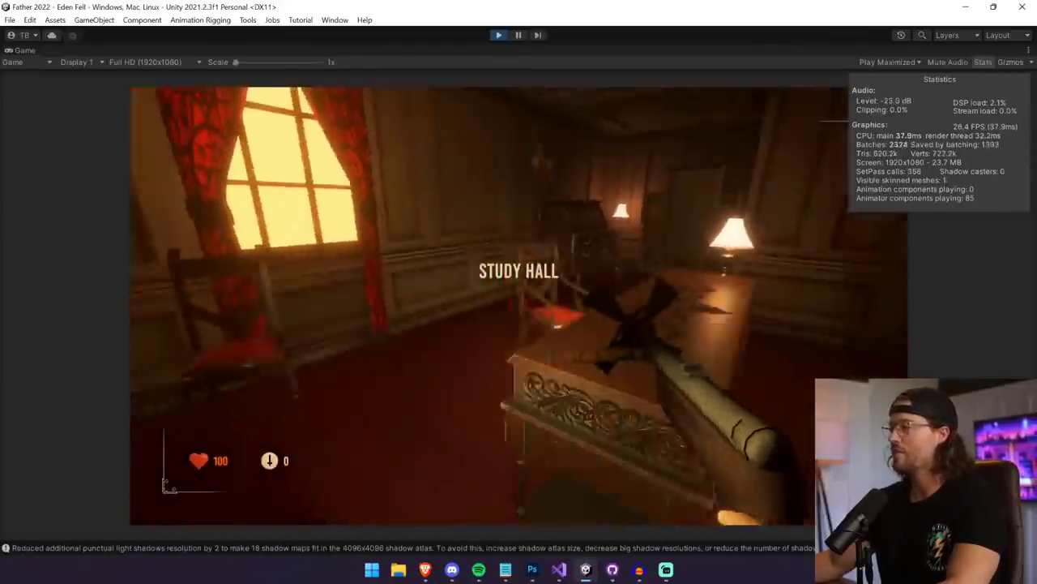
pyautogui.press('w')
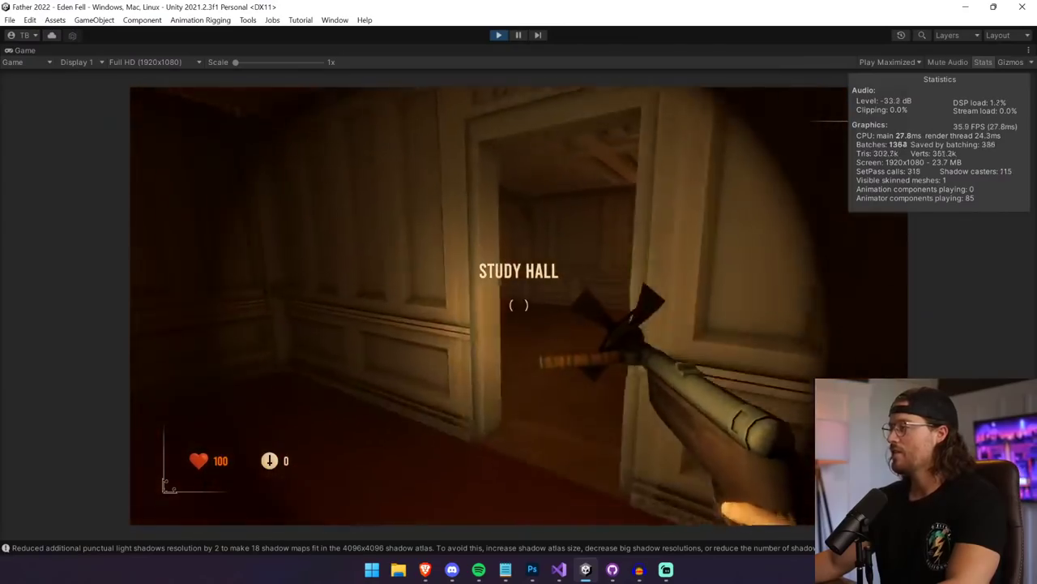
pyautogui.press('w')
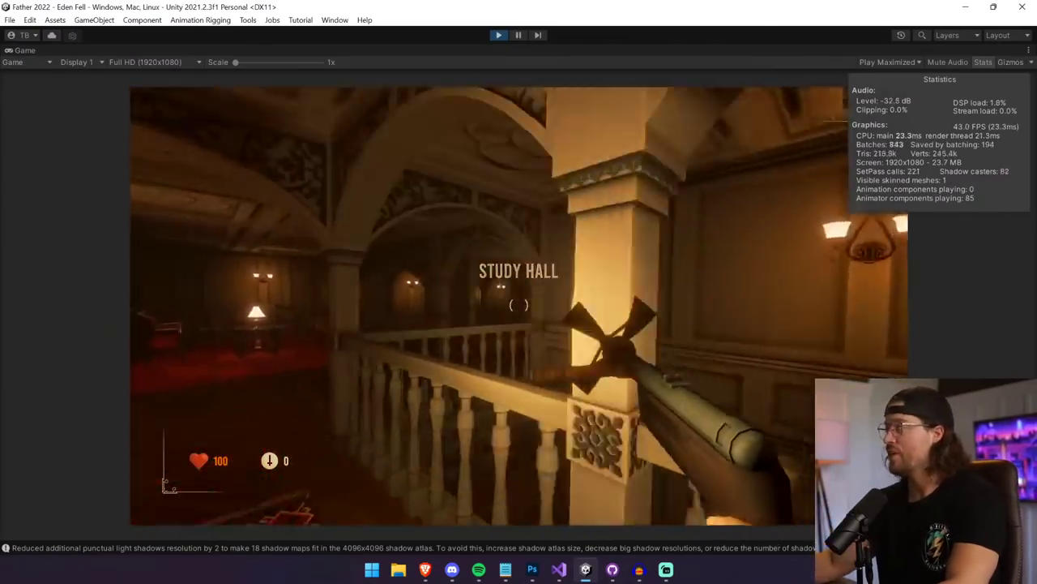
pyautogui.press('w')
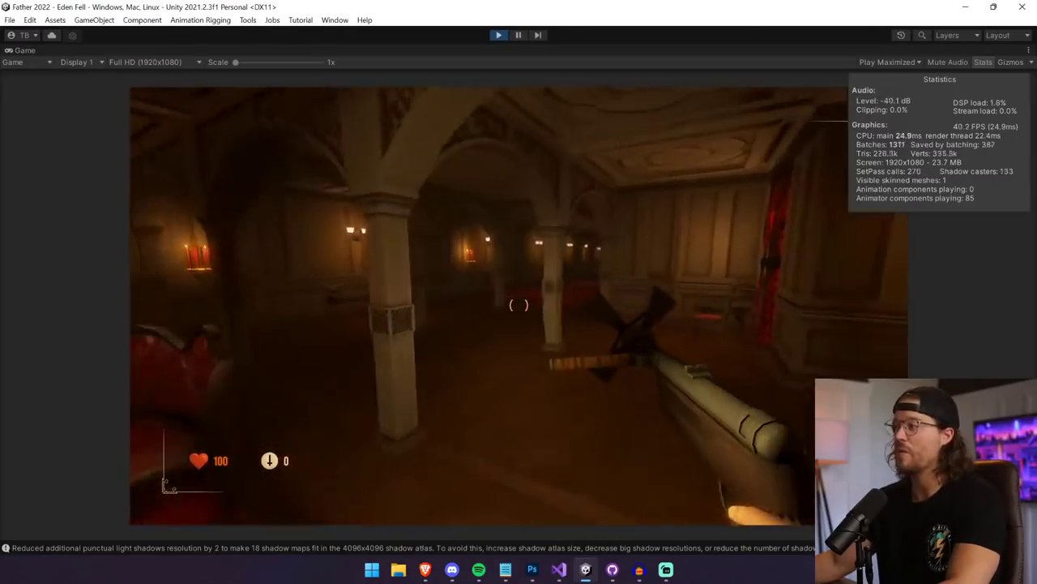
pyautogui.press('w')
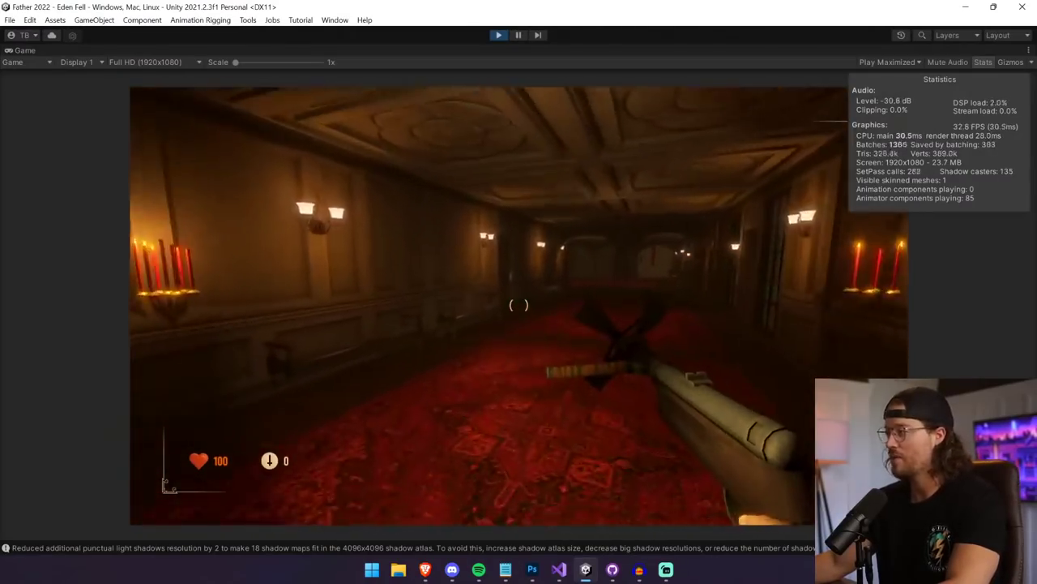
# - Equip the axe and explore the corridor and sitting rooms, going through the door into the large hall with long tables
pyautogui.press('w')
pyautogui.press('1')
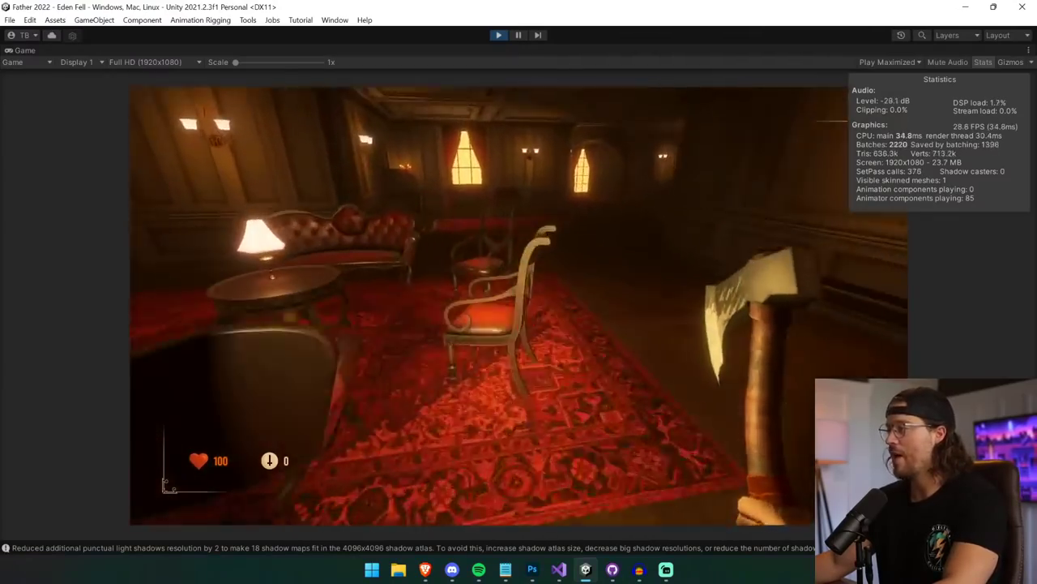
pyautogui.click(518, 305)
pyautogui.press('w')
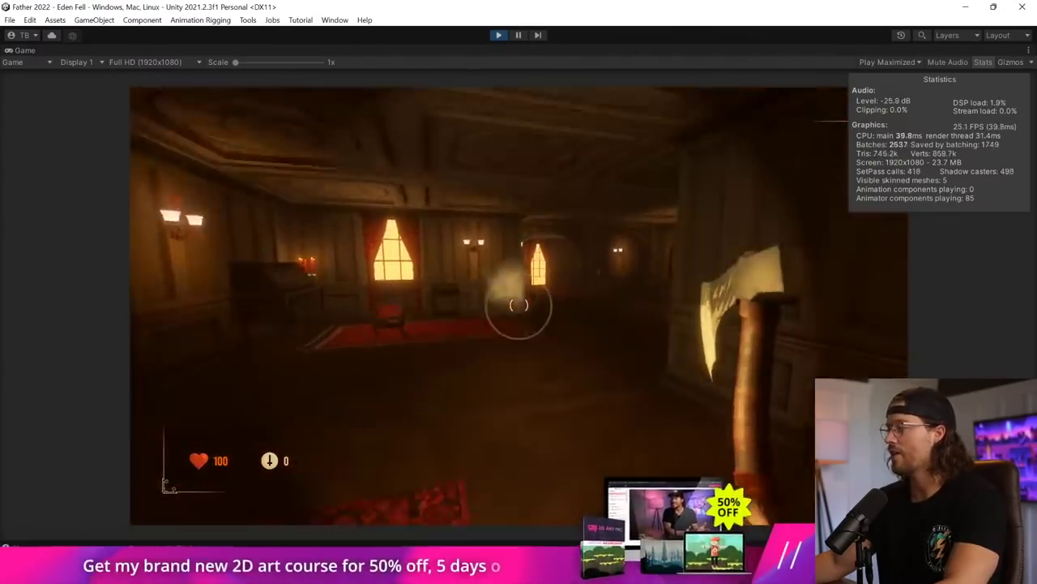
pyautogui.press('w')
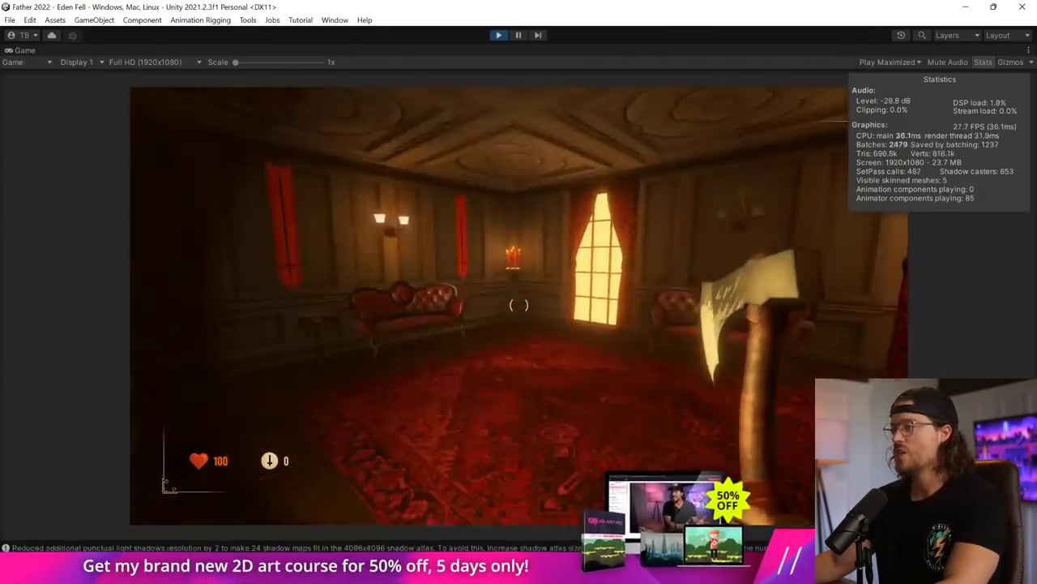
pyautogui.press('e')
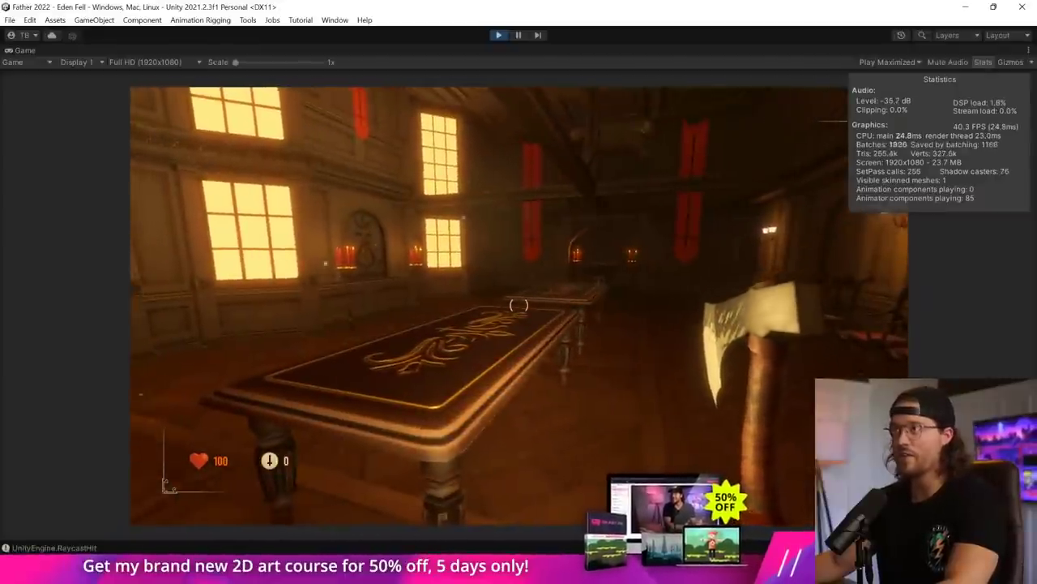
# - Inspect the large hall's tables, red banners, ceiling beams and candlelit arch at its far end
pyautogui.press('w')
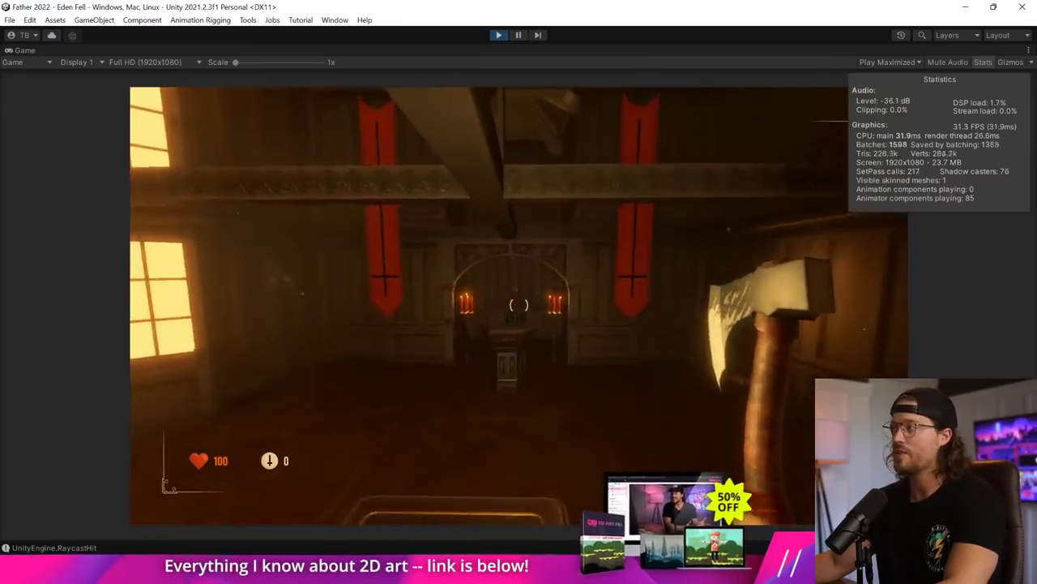
pyautogui.press('w')
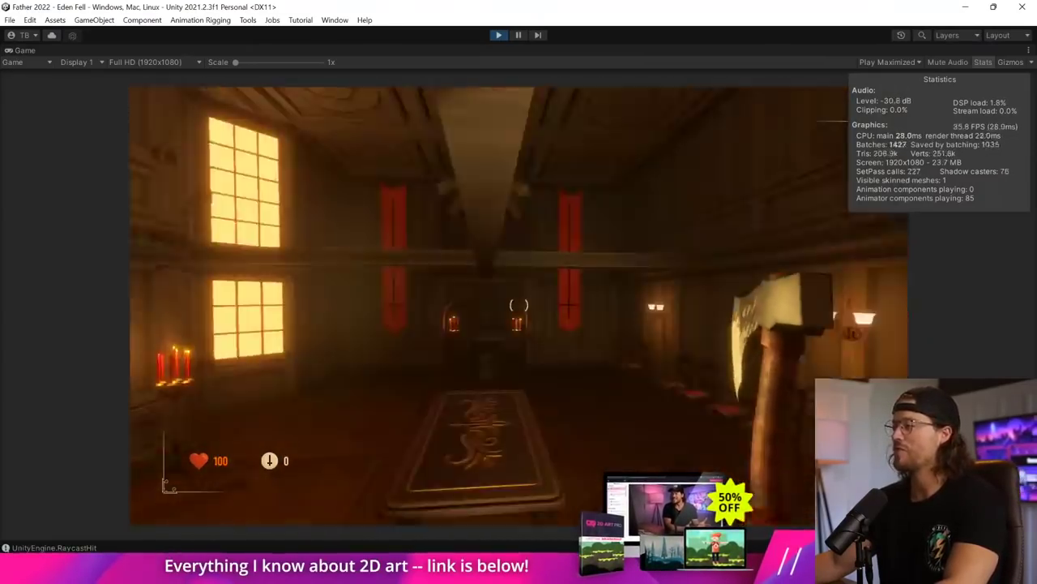
pyautogui.press('w')
pyautogui.press('w')
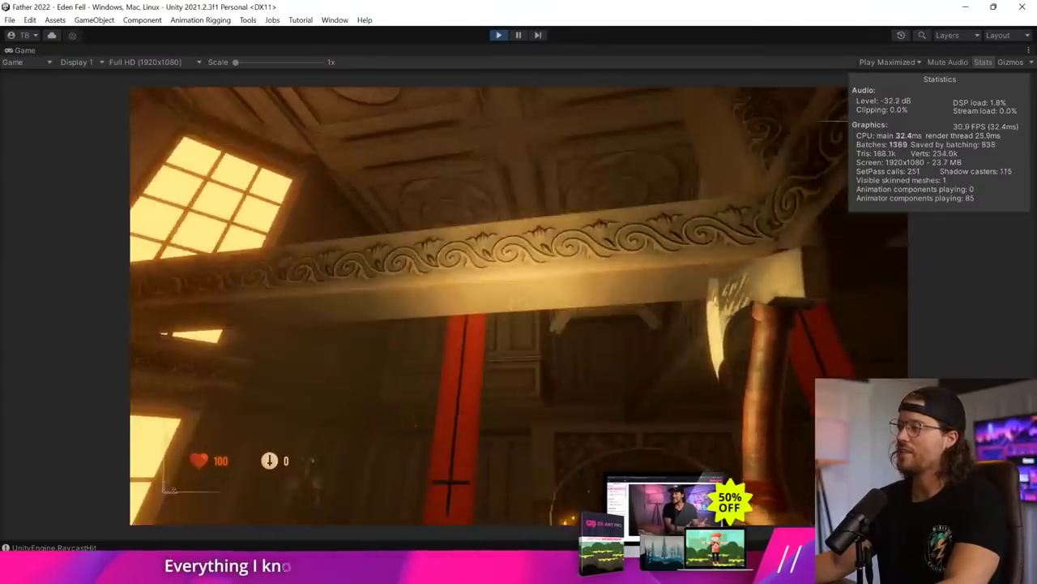
pyautogui.press('w')
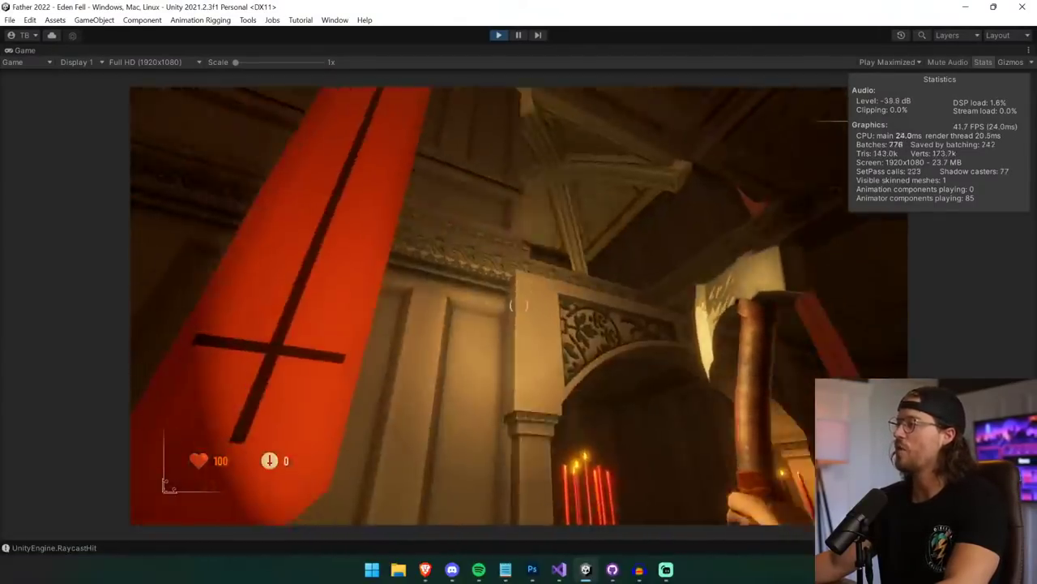
pyautogui.press('s')
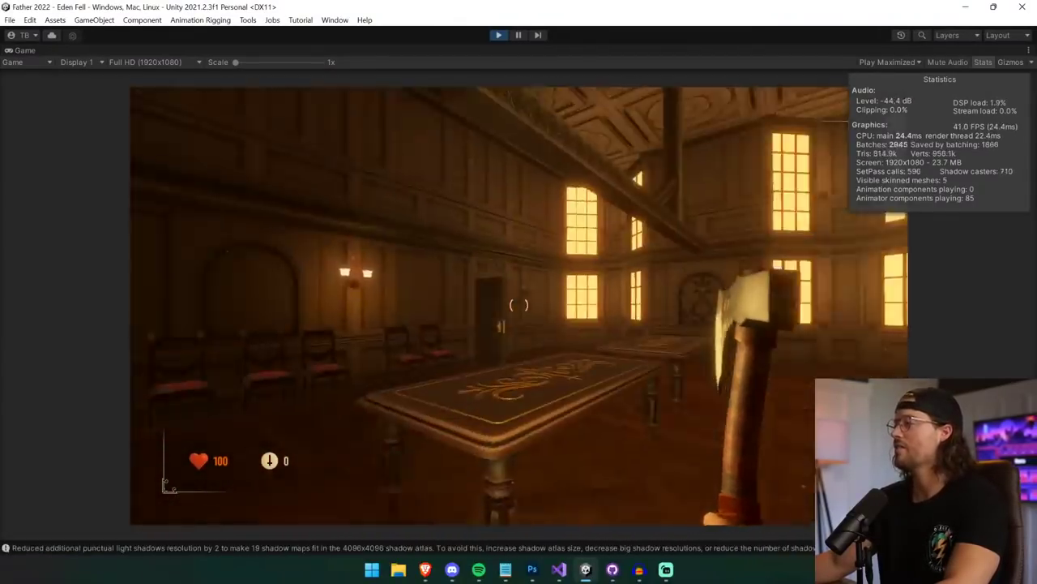
# - Leave the large hall for the red-carpeted sitting room and stop the playtest
pyautogui.press('w')
pyautogui.press('w')
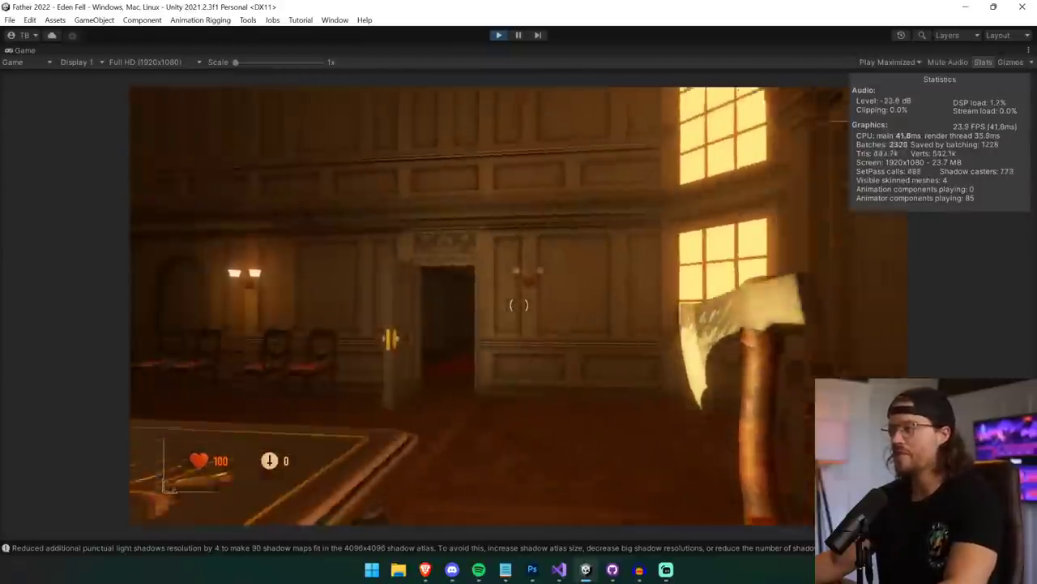
pyautogui.press('w')
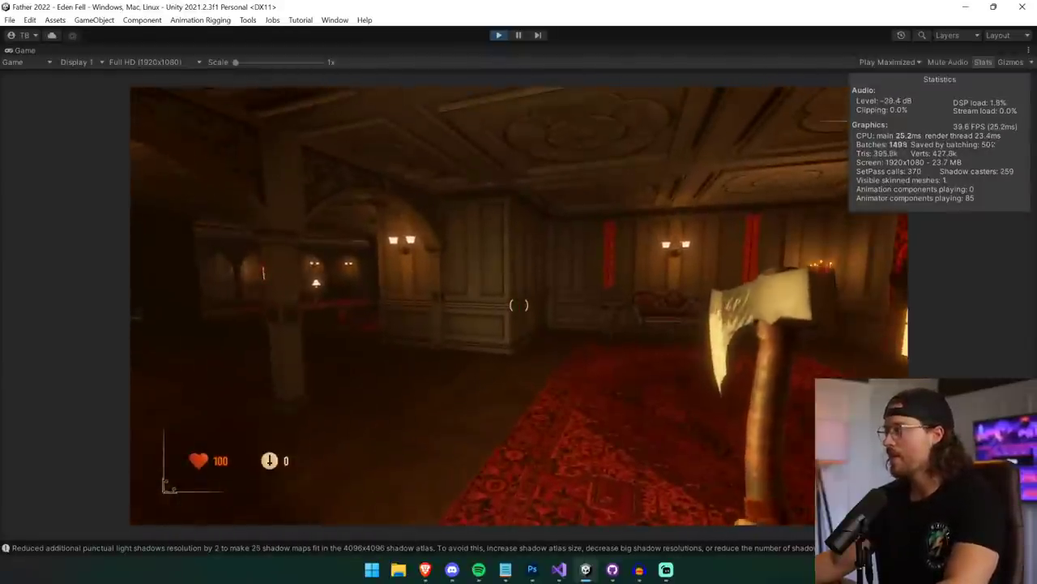
pyautogui.press('s')
pyautogui.hotkey('ctrl', 'p')
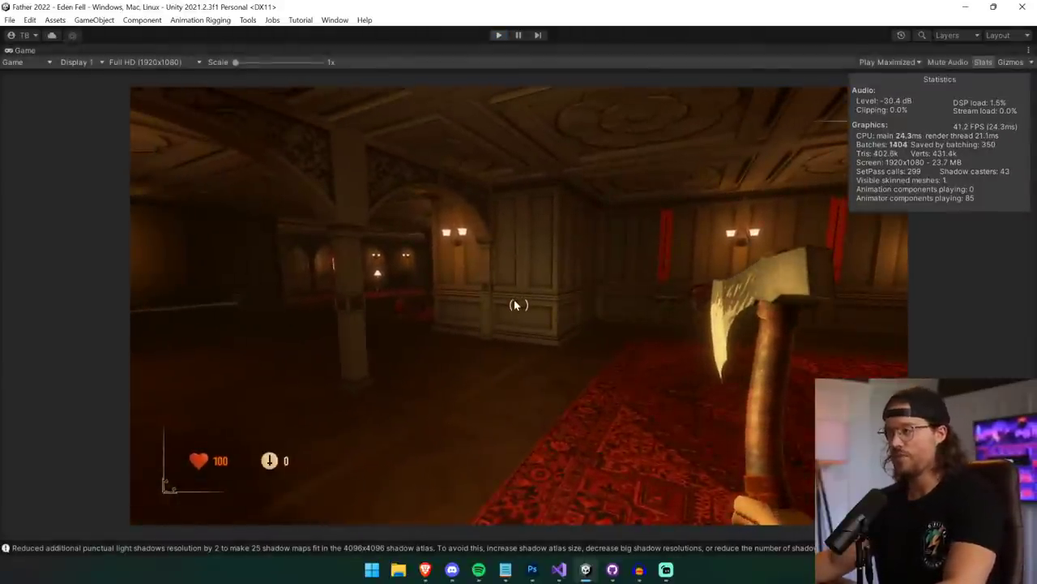
# - Uncomment the item.item.SetActive(true) and item.item.SetActive(false) lines in ItemActivator.cs and save the script
pyautogui.hotkey('alt', 'Tab')
pyautogui.hotkey('ctrl', 'k')
pyautogui.hotkey('ctrl', 'u')
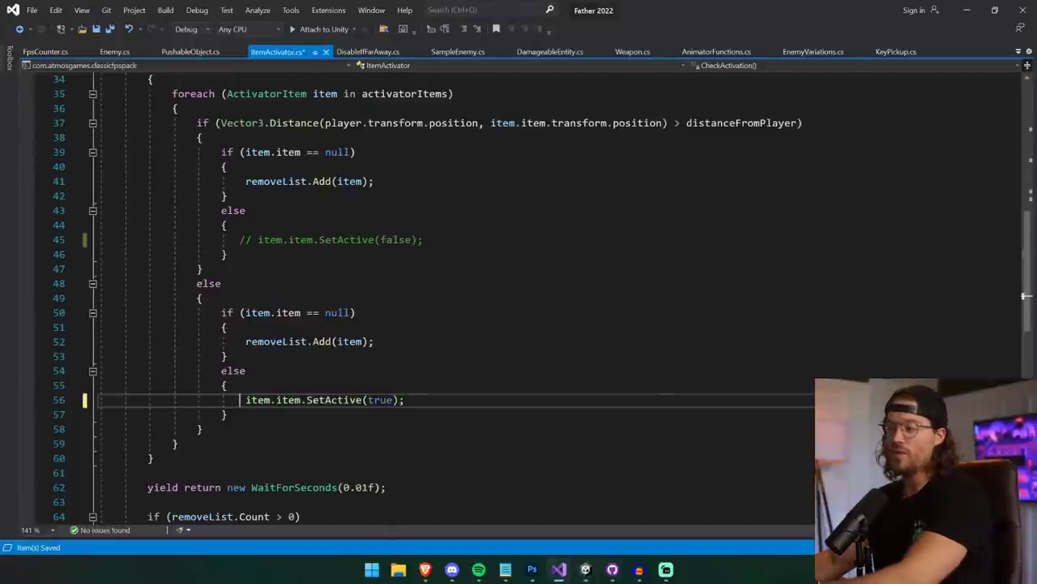
pyautogui.click(252, 240)
pyautogui.press('BackSpace')
pyautogui.press('BackSpace')
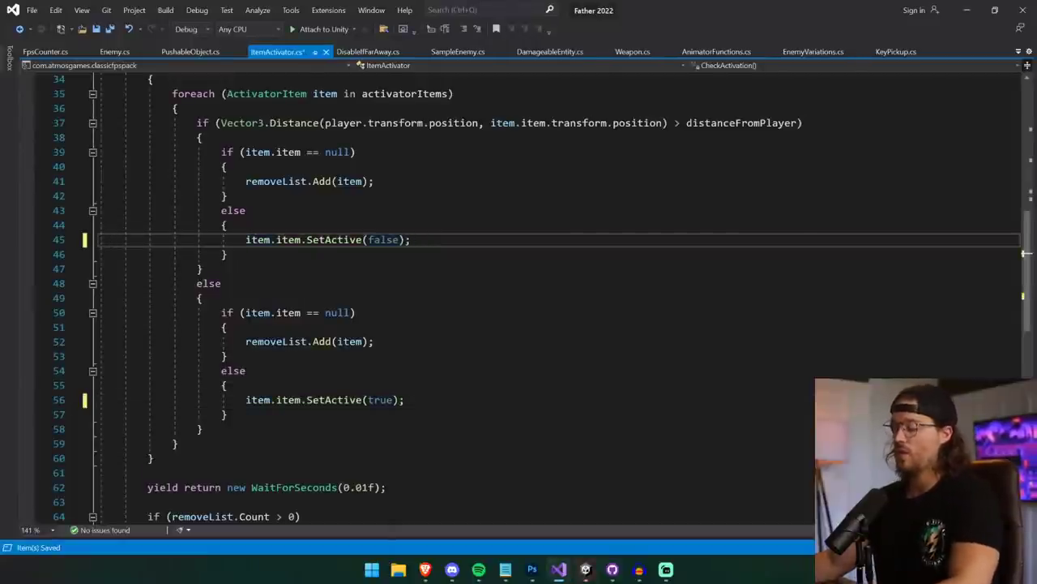
pyautogui.hotkey('ctrl', 's')
# - Switch to Unity, run the game in the editor and give the game view control
pyautogui.hotkey('alt', 'Tab')
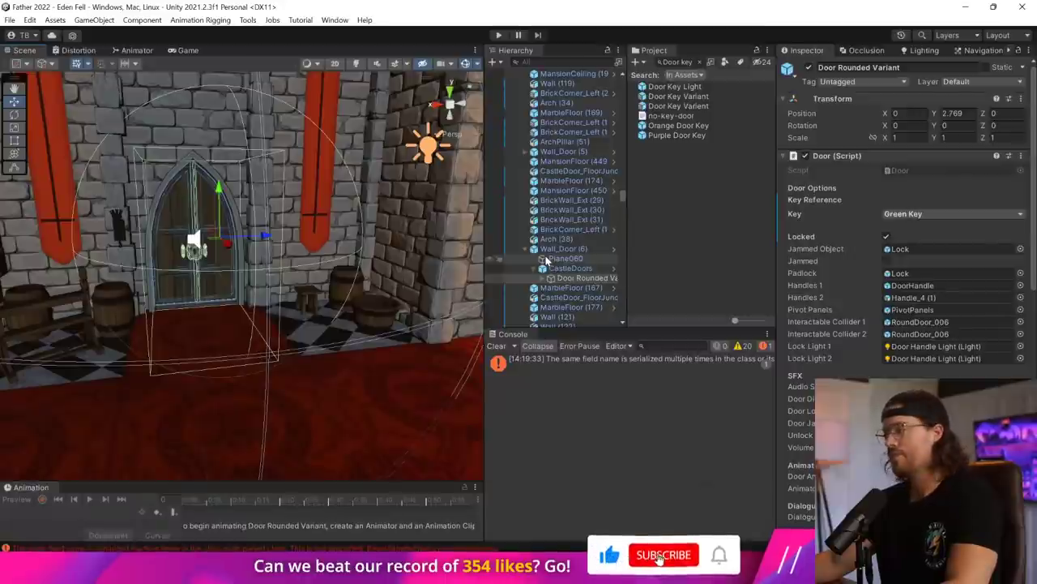
pyautogui.click(500, 37)
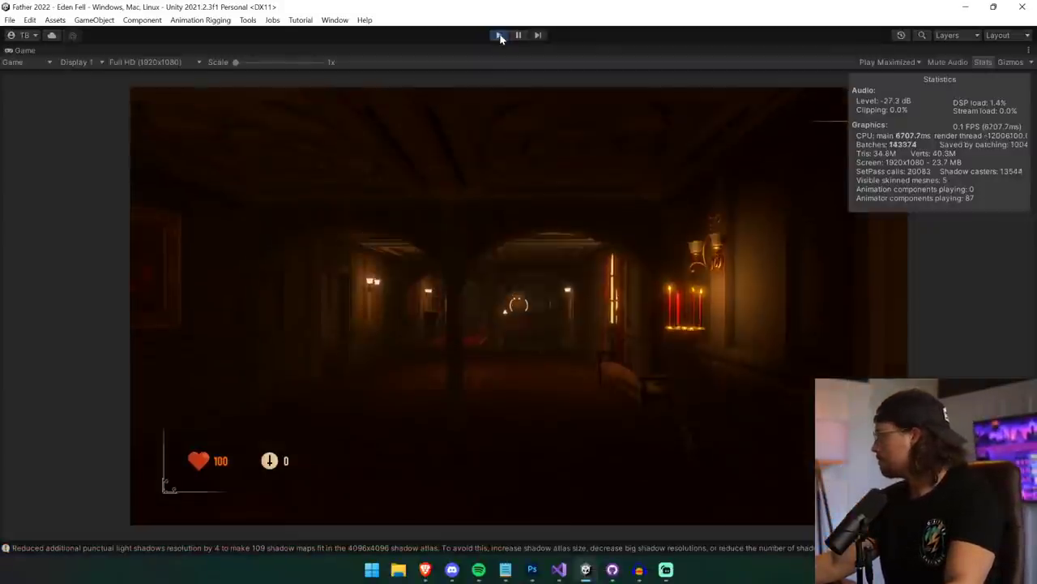
pyautogui.rightClick(500, 38)
pyautogui.click(494, 206)
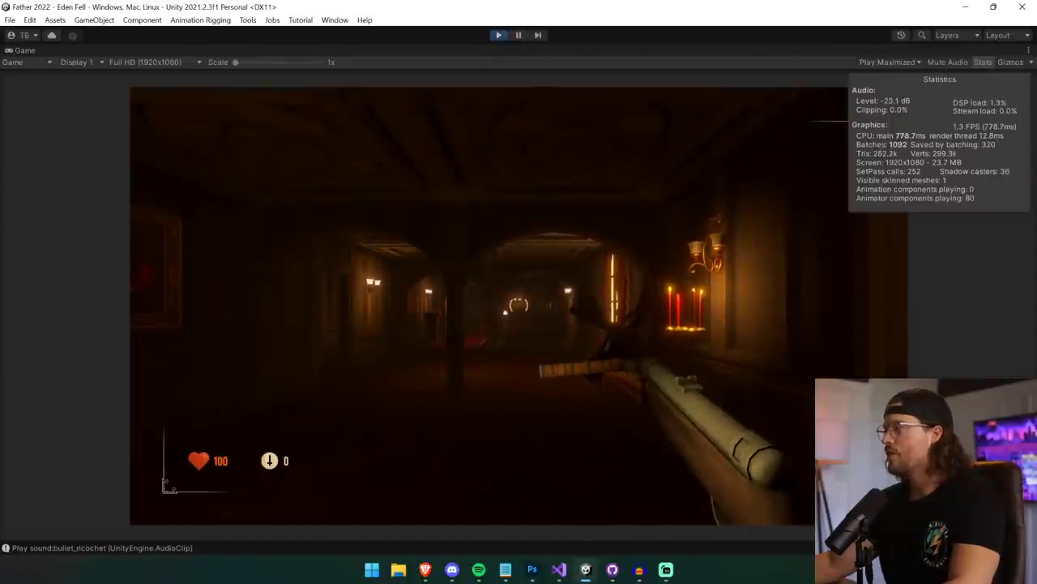
# - Walk from the dark hallway through the Study Hall and its arches toward the arched door in the stone wall
pyautogui.press('w')
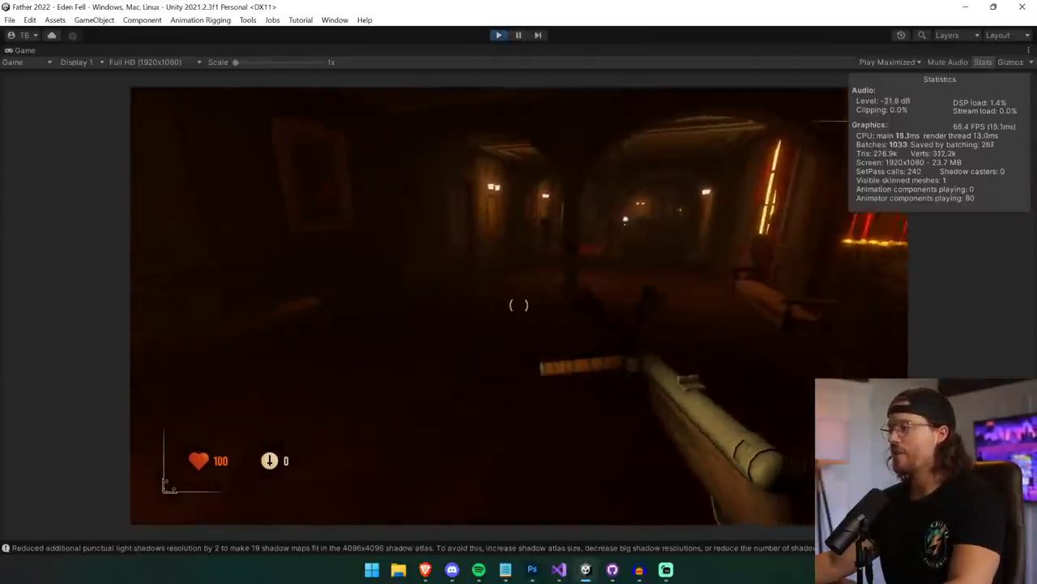
pyautogui.press('w')
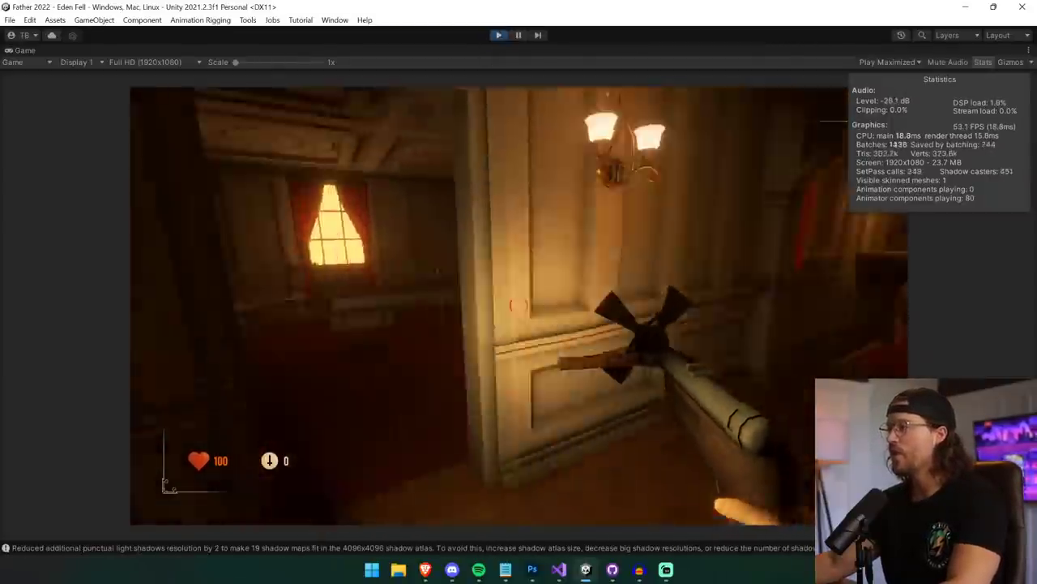
pyautogui.press('w')
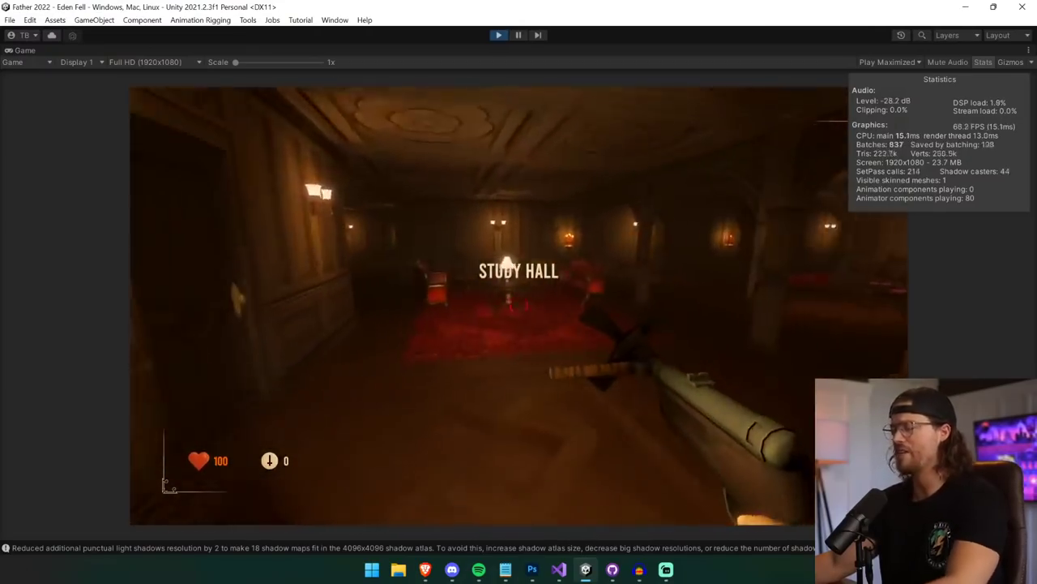
pyautogui.hotkey('shift', 'w')
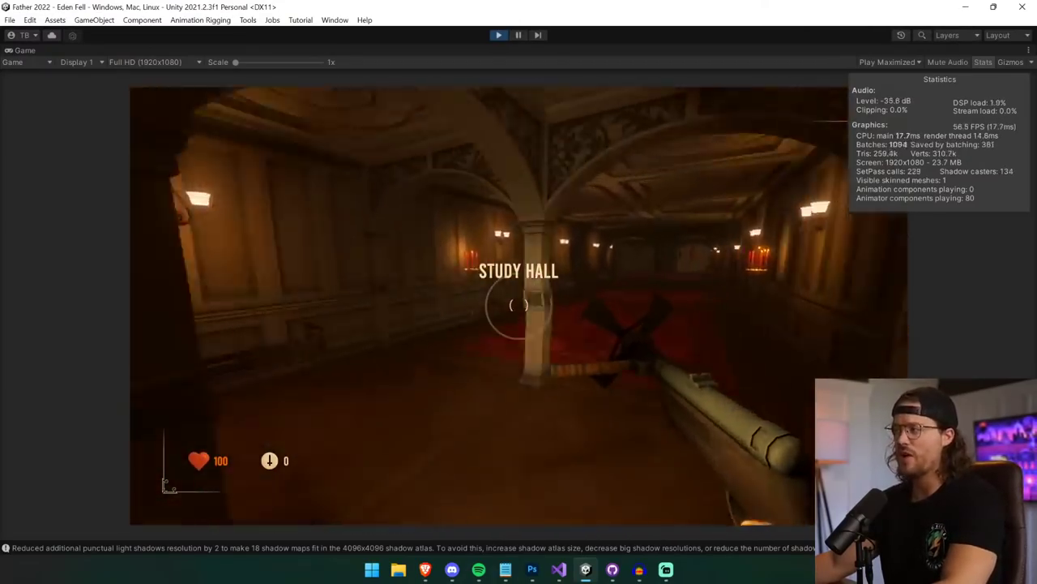
pyautogui.press('w')
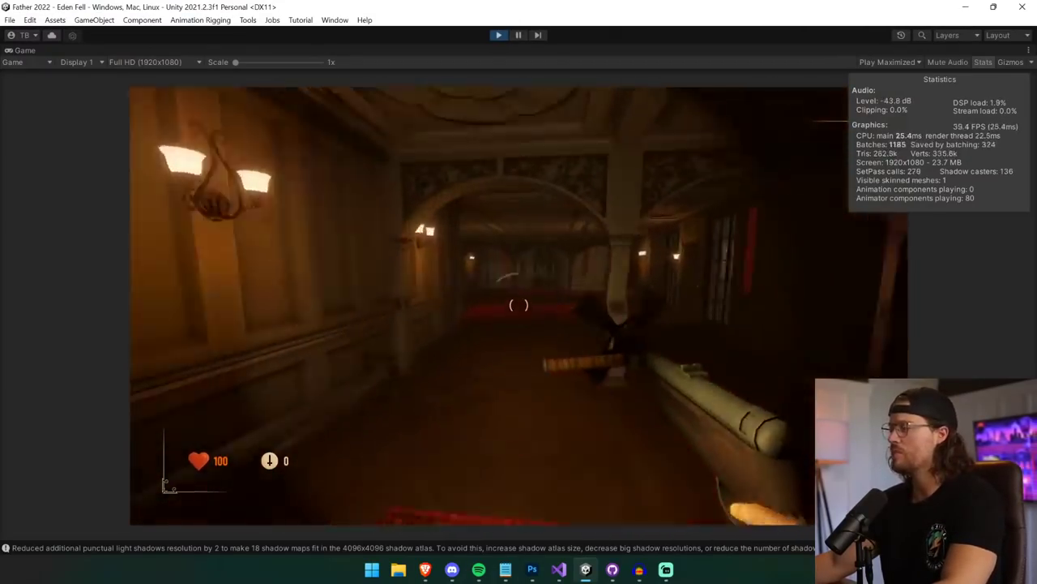
pyautogui.press('w')
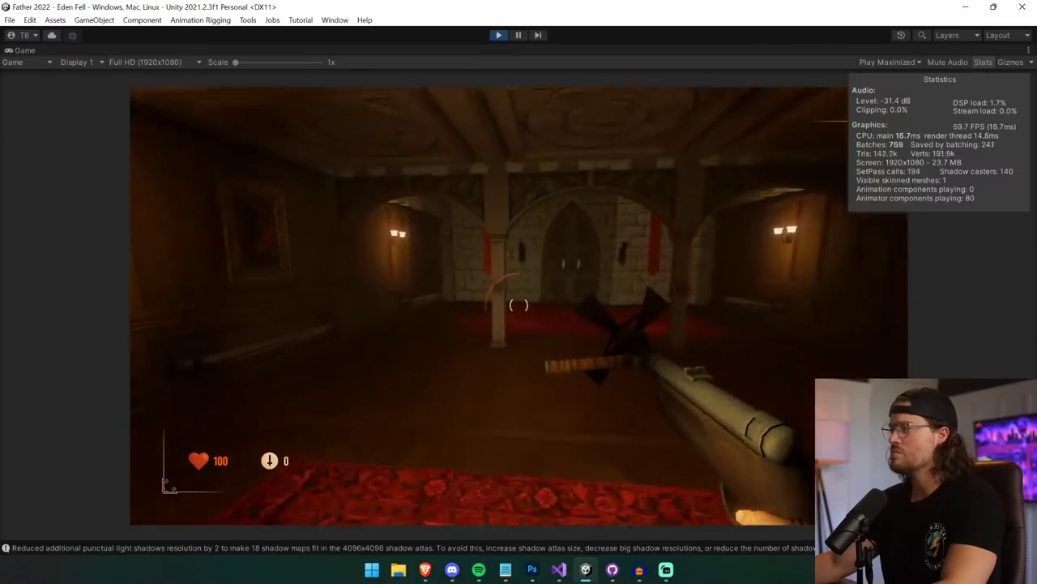
# - Enter the stone castle room and look around its checkered floor, barrels, red carpet and wall torch
pyautogui.press('w')
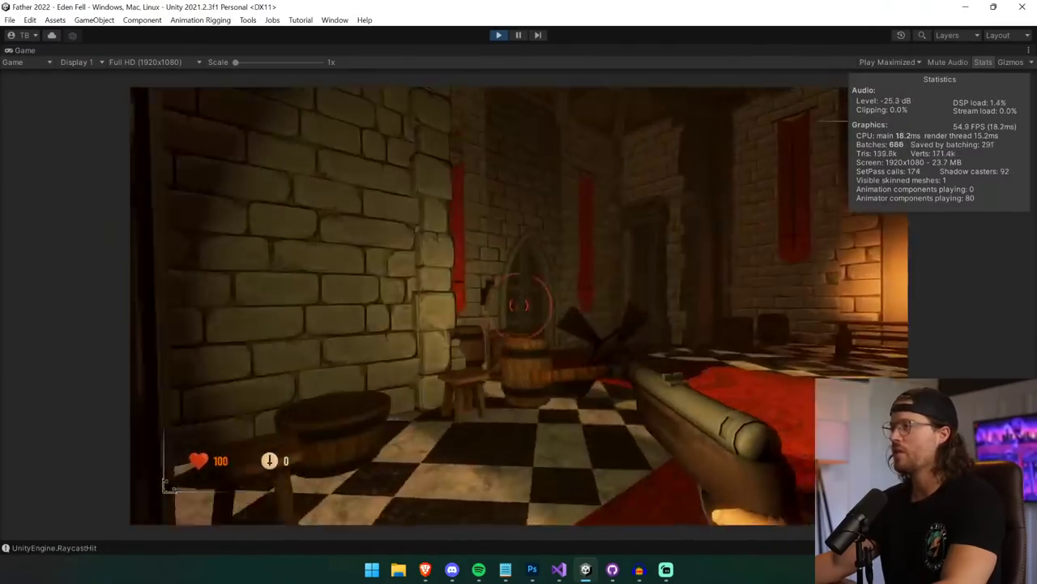
pyautogui.click(518, 305)
pyautogui.press('w')
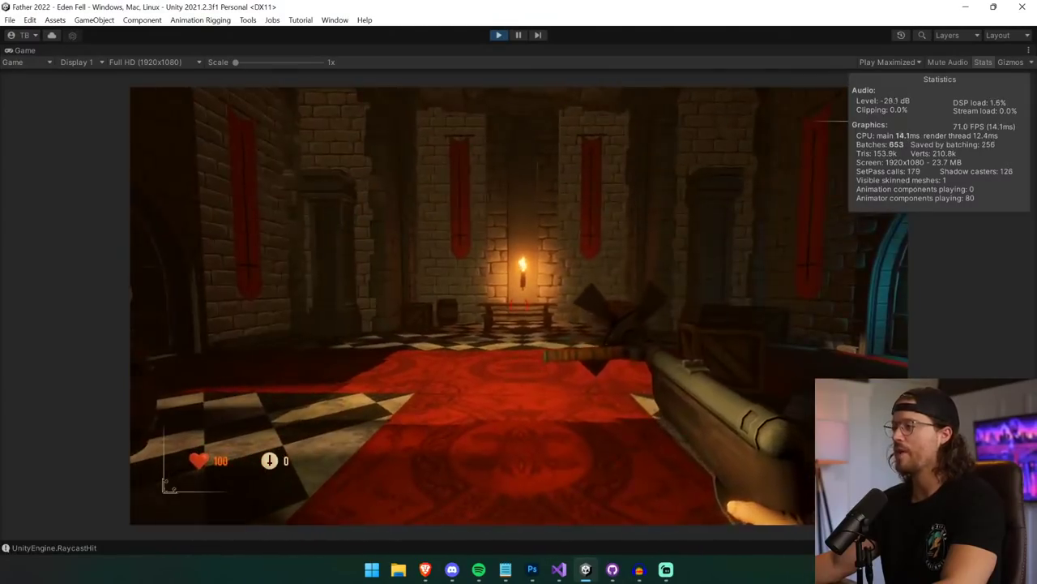
# - Walk through the mansion room with the long table, along the red-carpeted corridor and past the balustrade to the arches
pyautogui.press('w')
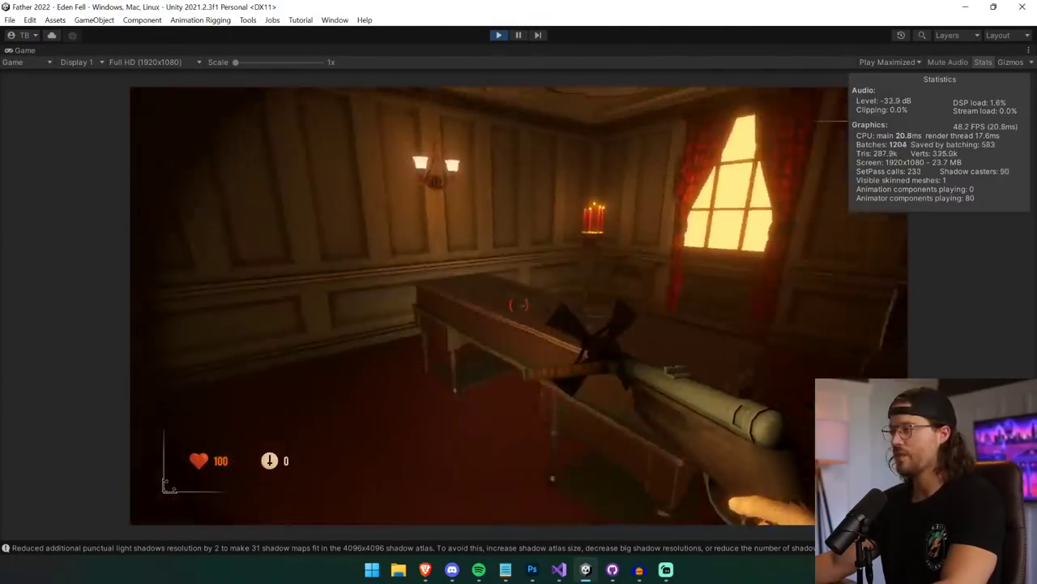
pyautogui.press('w')
pyautogui.press('w')
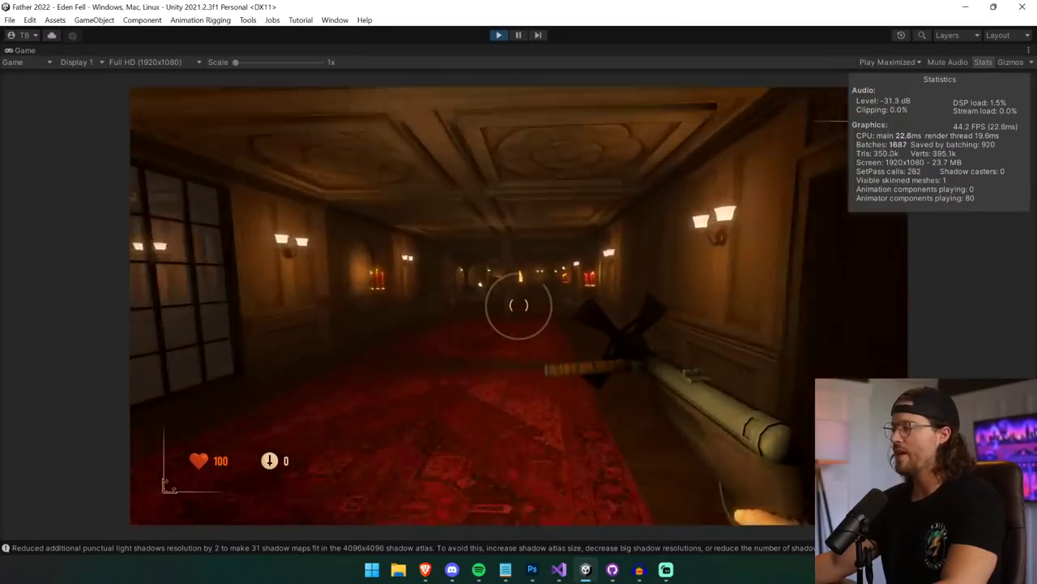
pyautogui.press('w')
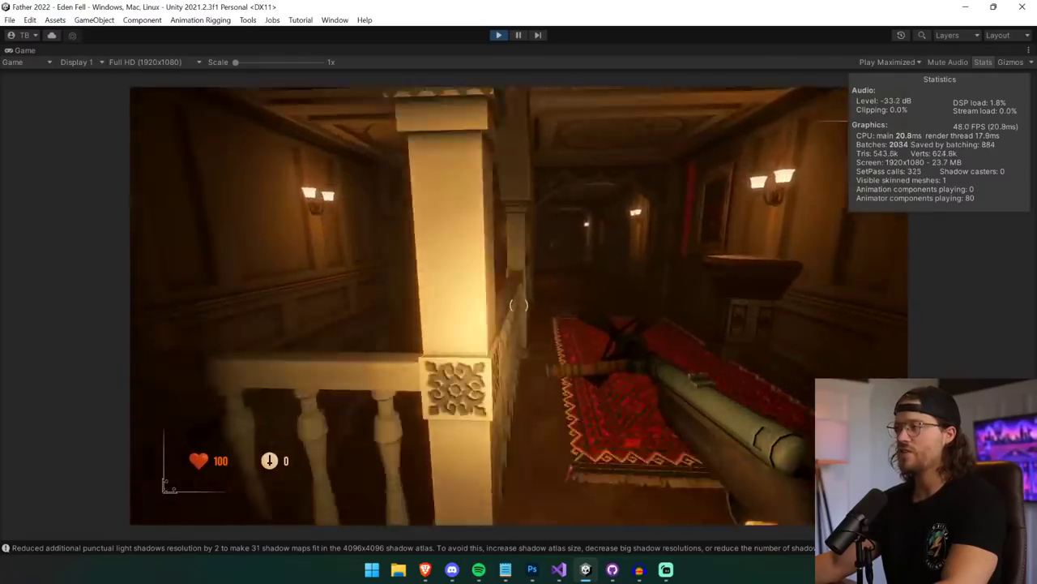
pyautogui.press('w')
pyautogui.press('w')
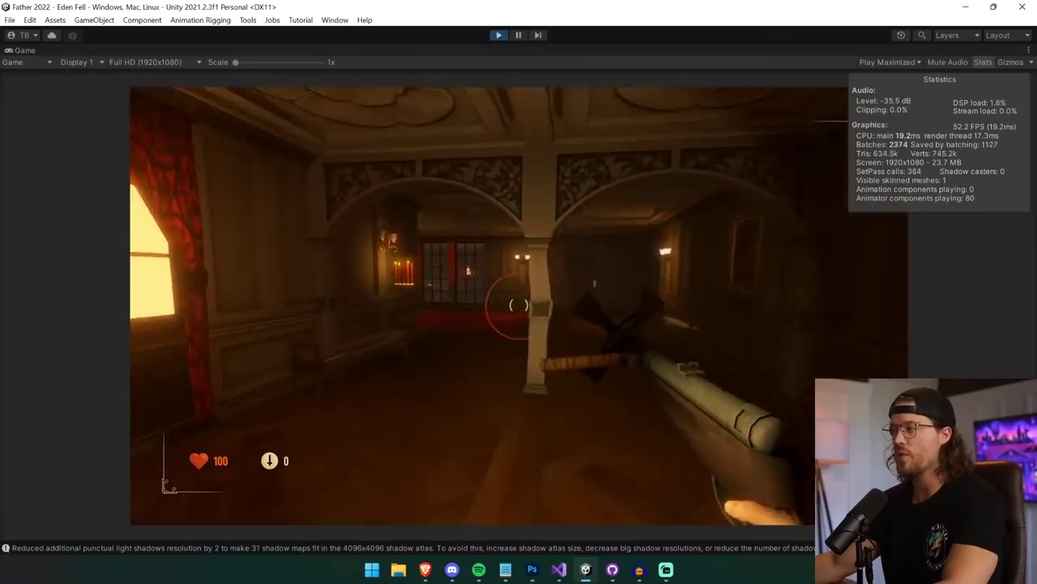
# - Look down through the large paned window at the floor below, then continue along the balustrade
pyautogui.press('w')
pyautogui.press('w')
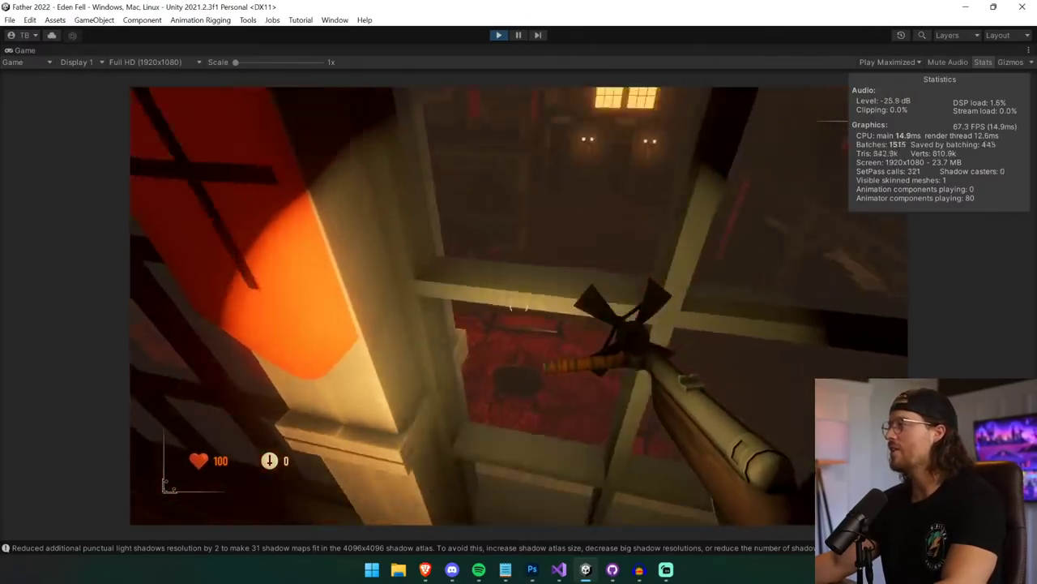
pyautogui.press('a')
pyautogui.press('w')
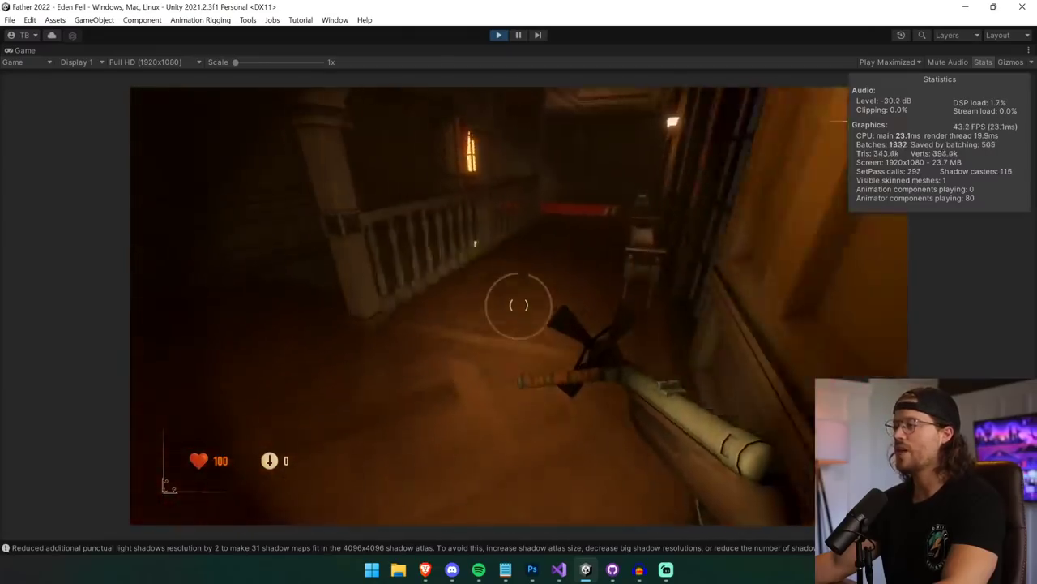
pyautogui.press('w')
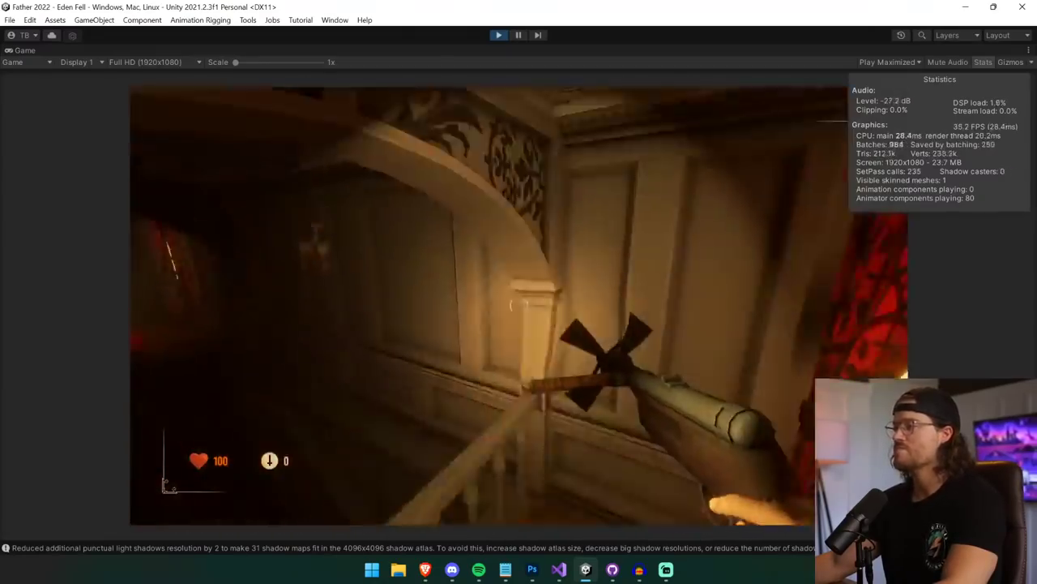
# - Walk around the balustrade and under the carved arches, firing the gun toward the pillars in the dark passage
pyautogui.press('w')
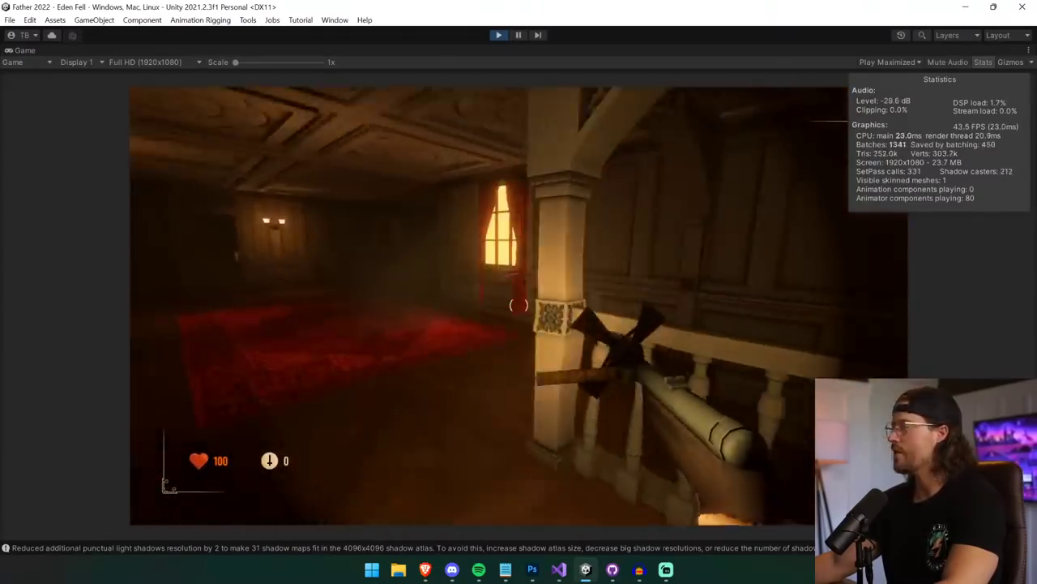
pyautogui.press('w')
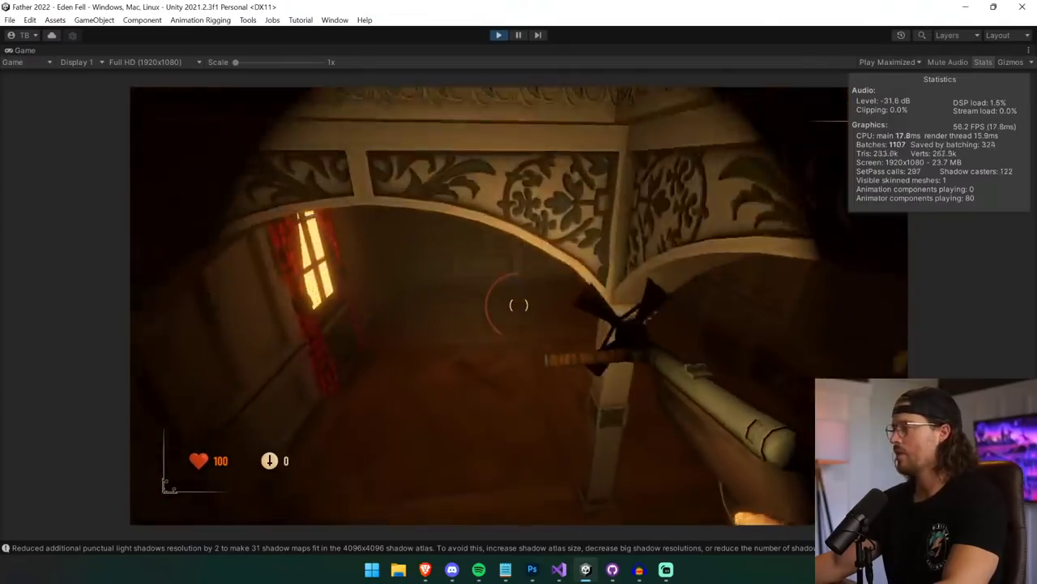
pyautogui.press('w')
pyautogui.click(519, 305)
pyautogui.click(519, 305)
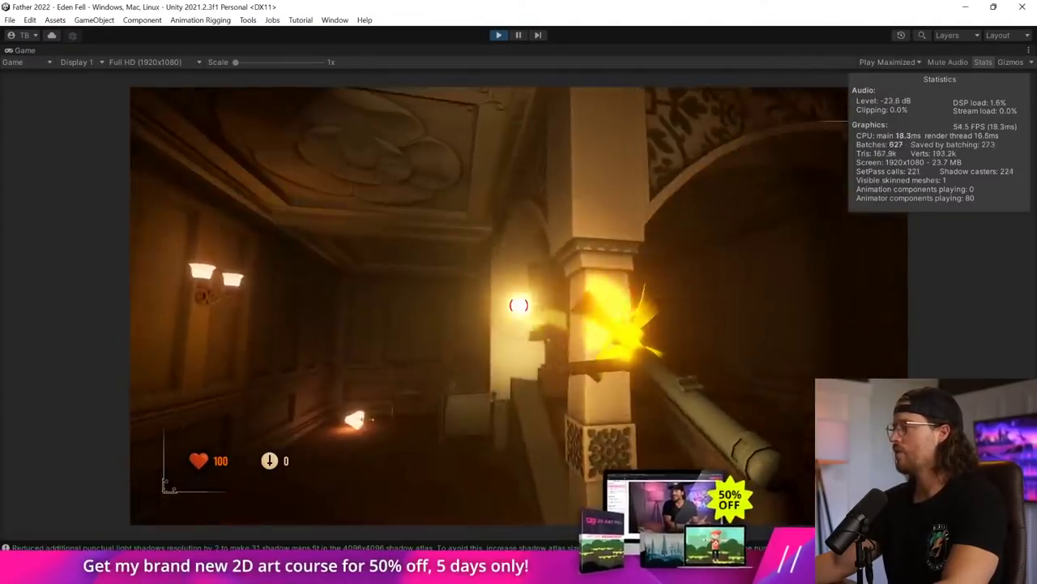
# - Fire the gun into the dark arched passage and try the panelled doors there, passing the dresser with its drawers open
pyautogui.click(519, 305)
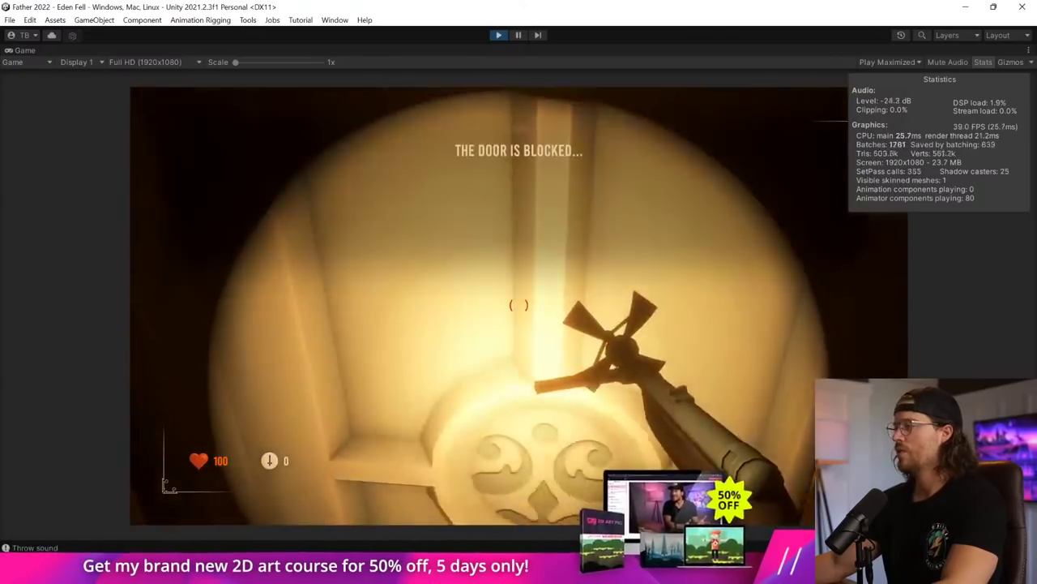
pyautogui.press('w')
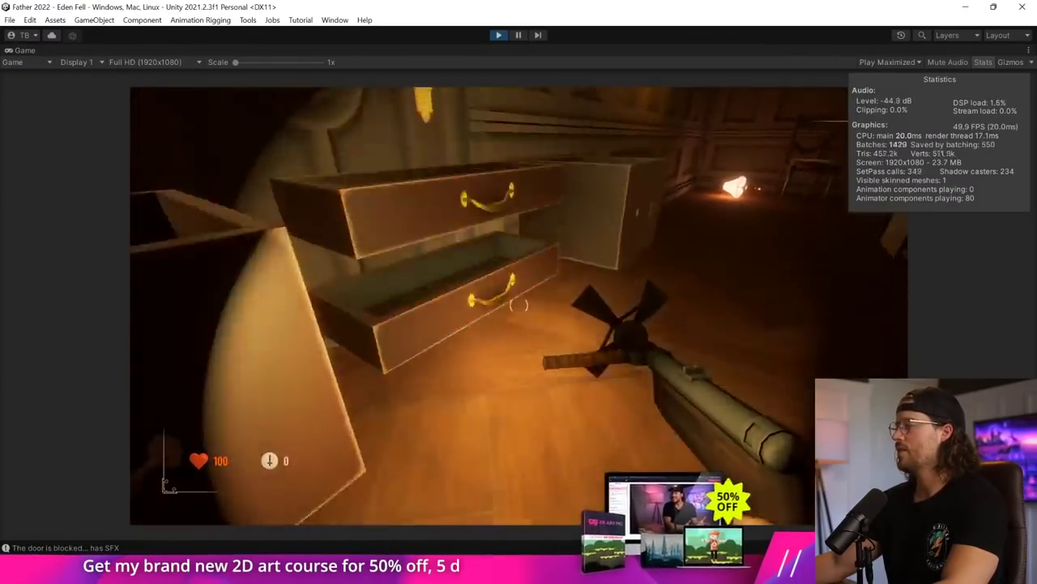
pyautogui.press('s')
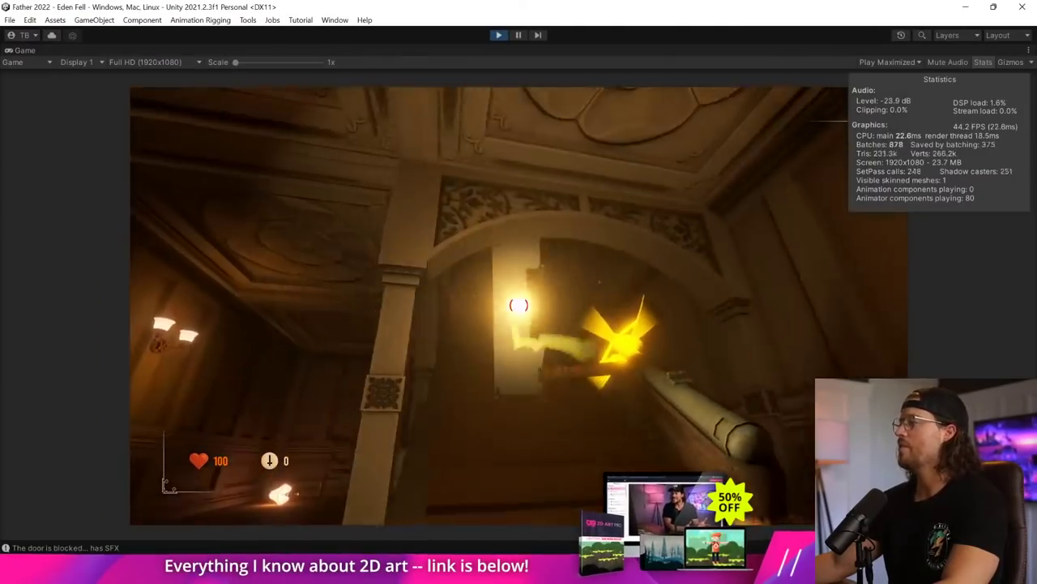
pyautogui.click(518, 304)
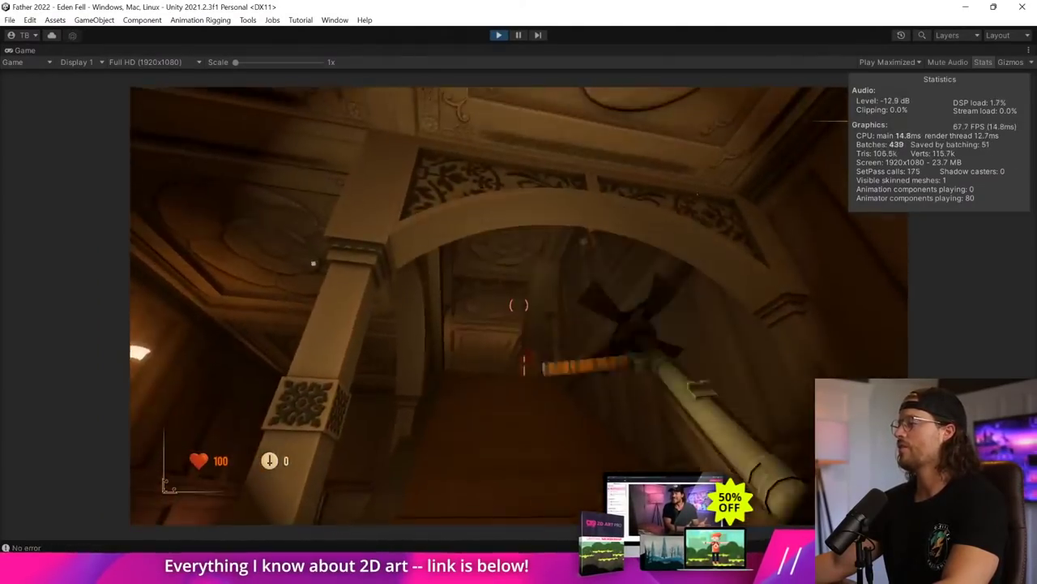
pyautogui.press('w')
pyautogui.press('f')
pyautogui.press('e')
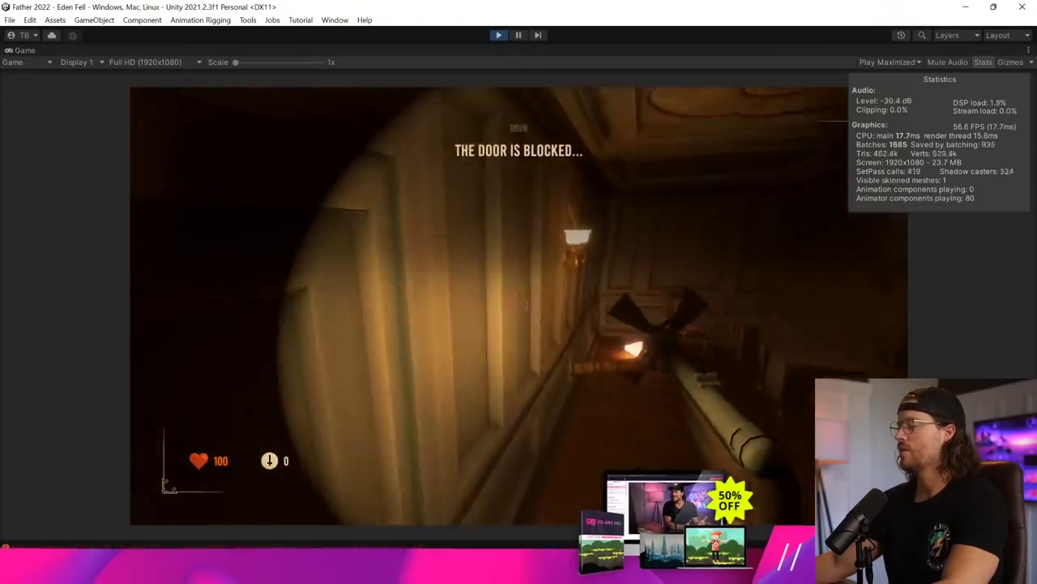
# - Move past the carved balustrade while firing the gun, and try the panelled door with the round ornament
pyautogui.press('w')
pyautogui.click(518, 305)
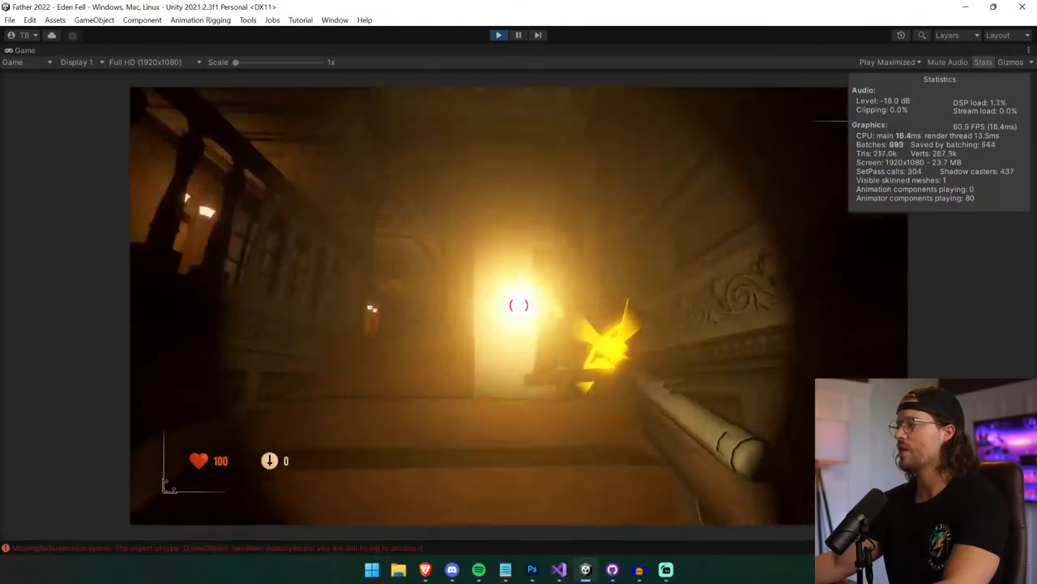
pyautogui.press('w')
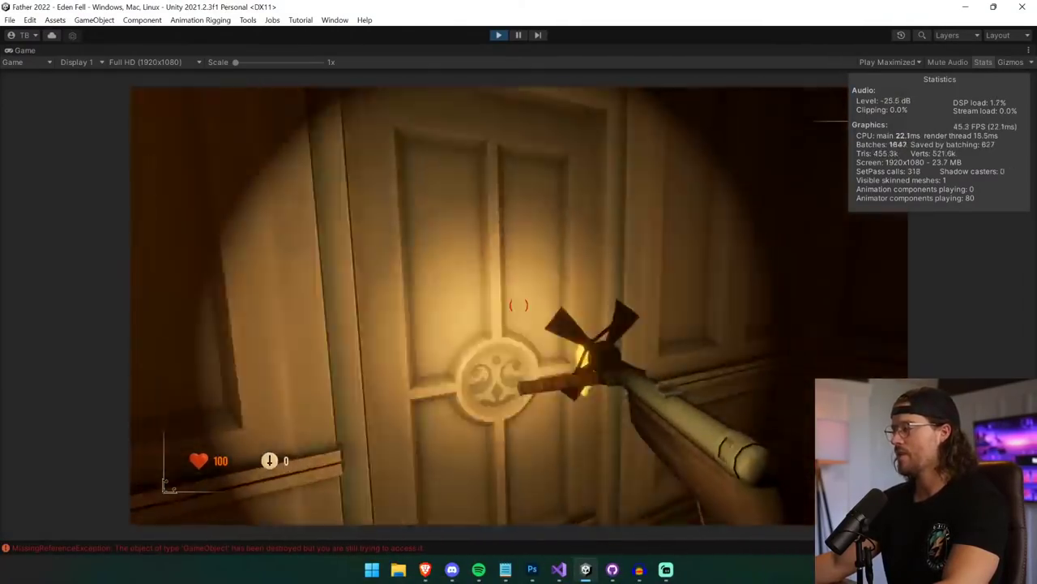
pyautogui.press('e')
pyautogui.press('w')
pyautogui.press('w')
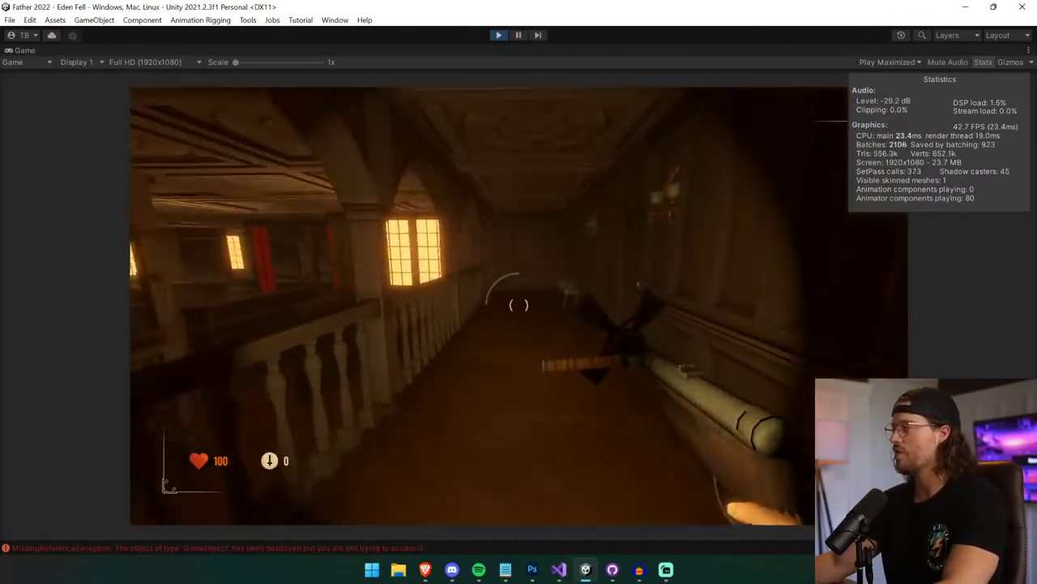
# - Jump over the balustrade beside the tall lit windows, fire near the lamp pillar, and try the next door on the floor below
pyautogui.press('w')
pyautogui.press('space')
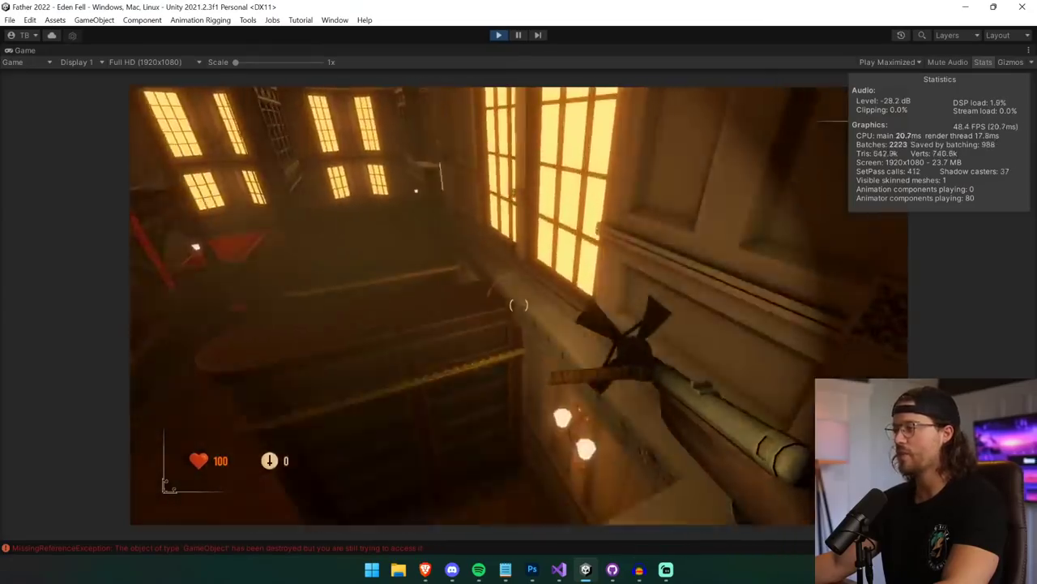
pyautogui.press('w')
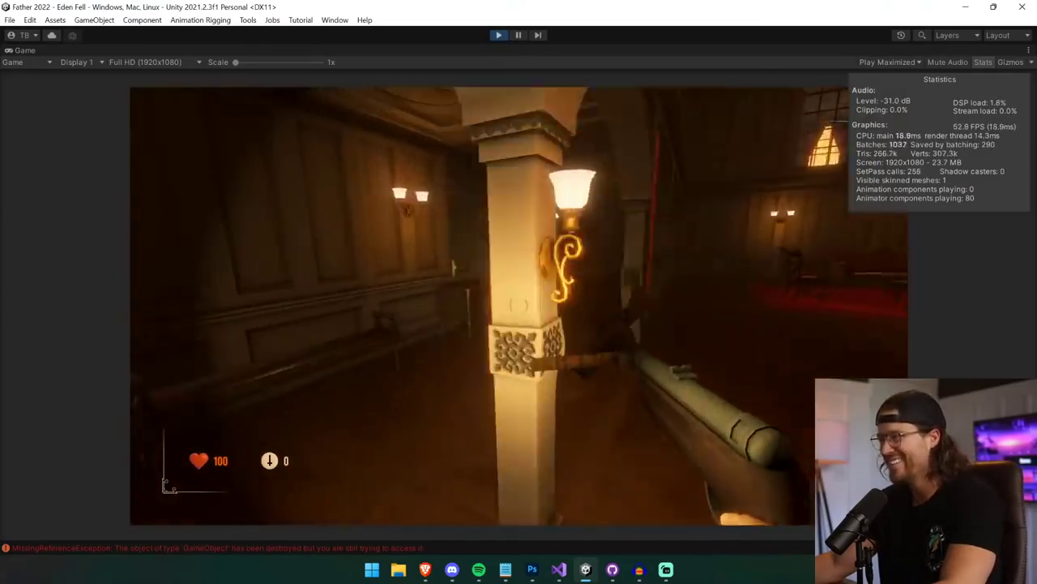
pyautogui.click(519, 305)
pyautogui.press('w')
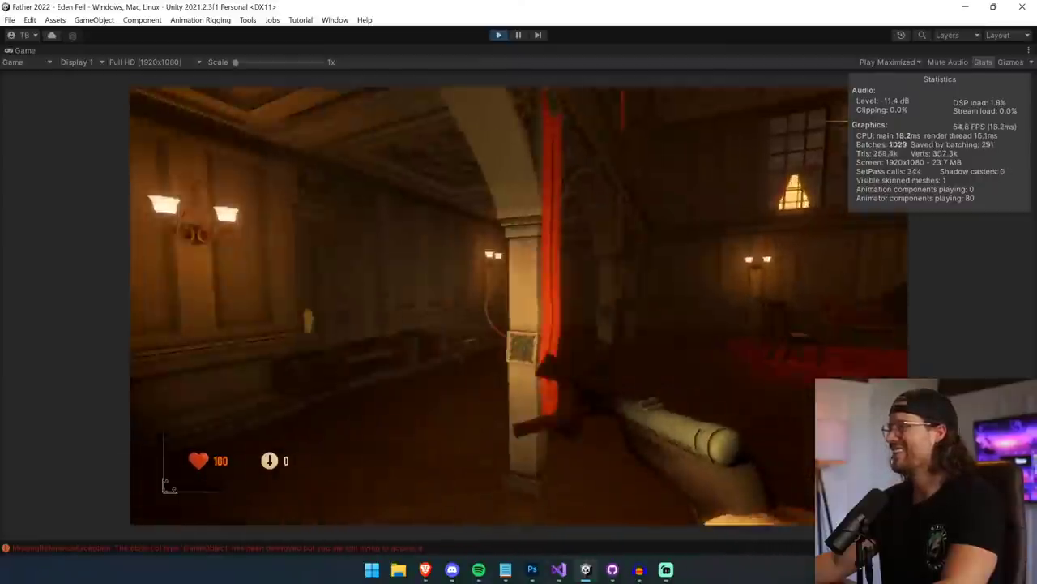
pyautogui.press('e')
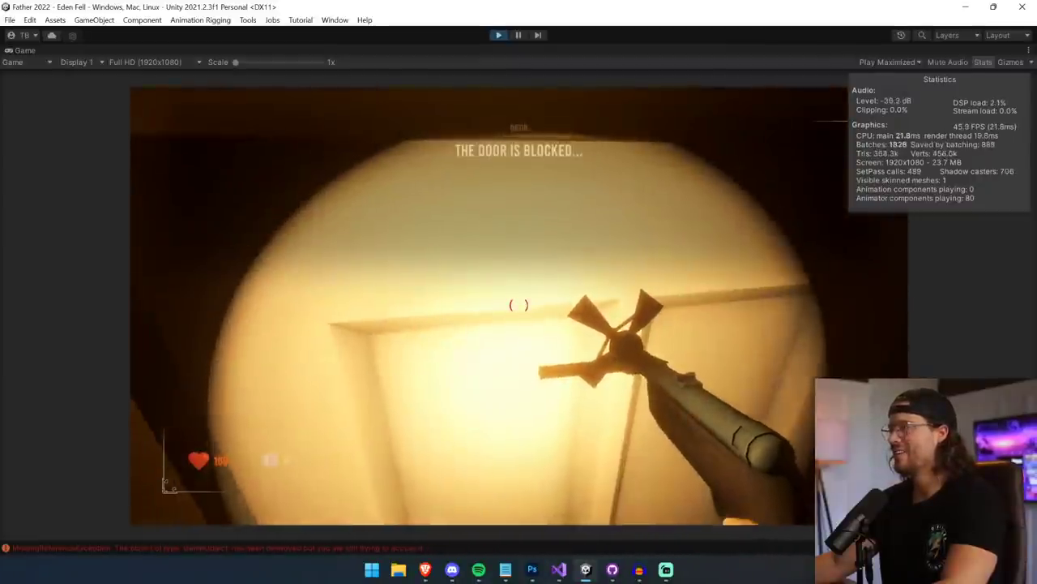
pyautogui.press('s')
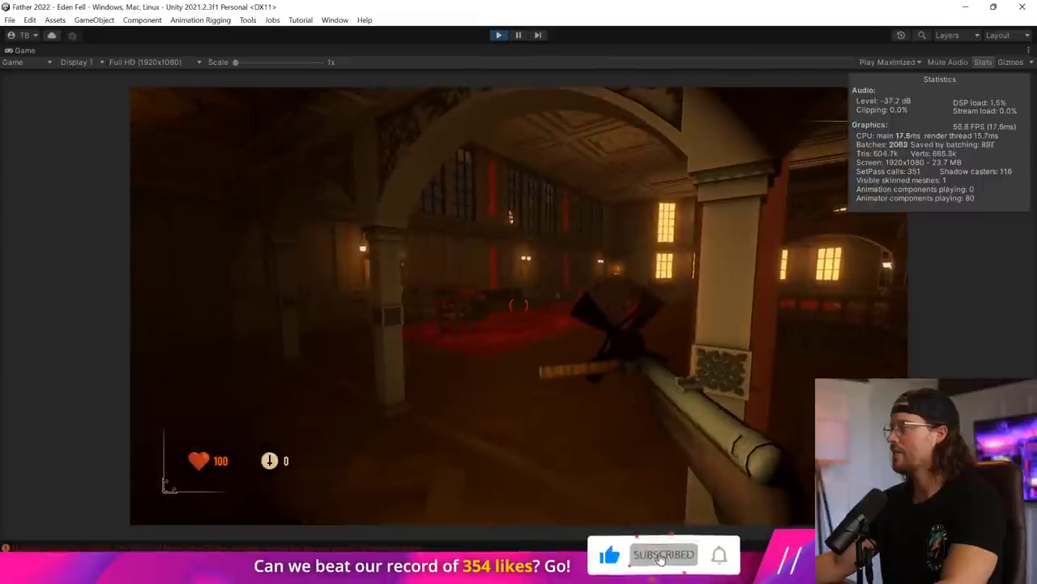
# - Cross the red-carpeted hall with the tufted sofa, firing the gun, and try the door beyond the arches
pyautogui.press('w')
pyautogui.click(519, 305)
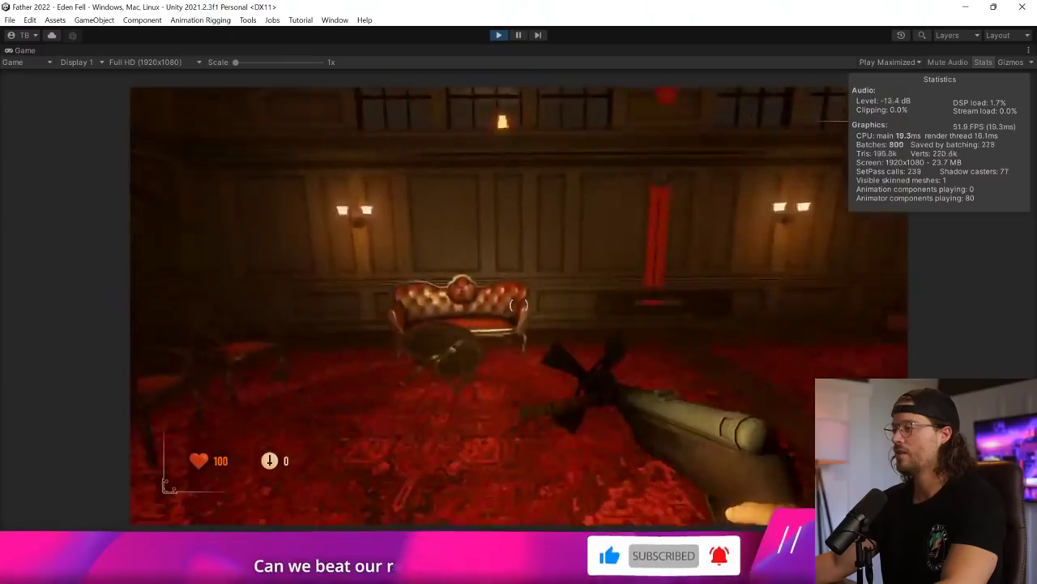
pyautogui.click(519, 306)
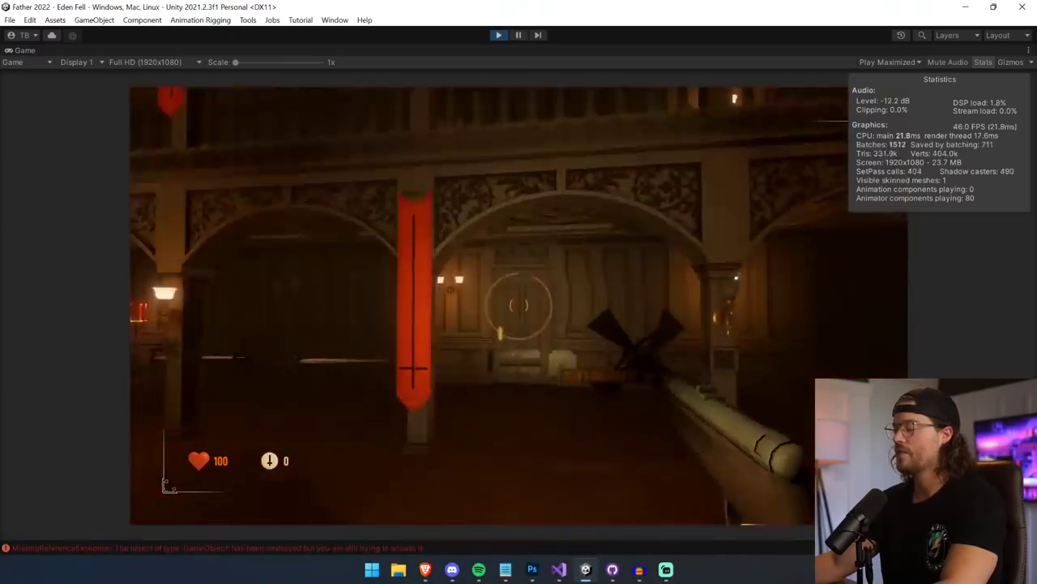
pyautogui.press('w')
pyautogui.click(518, 306)
pyautogui.press('e')
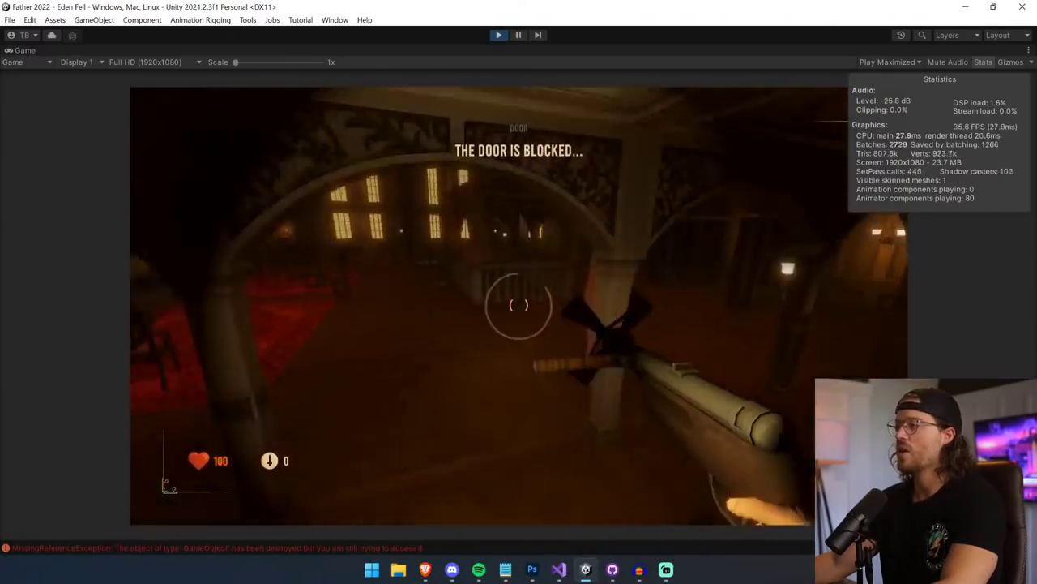
# - Walk past the tall bookcase and lit windows and try the door at the end of the arched passage
pyautogui.press('w')
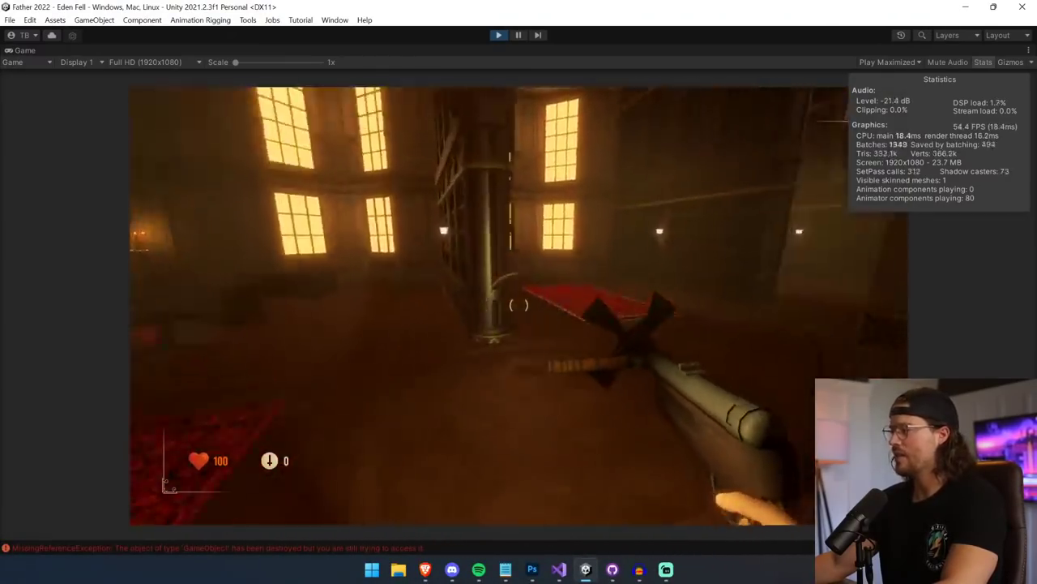
pyautogui.press('w')
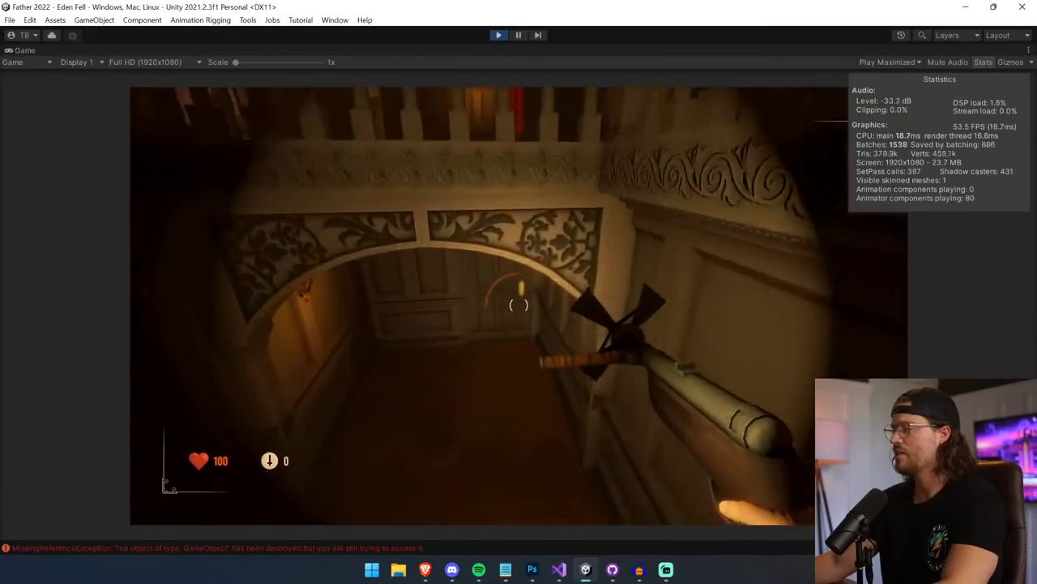
pyautogui.press('e')
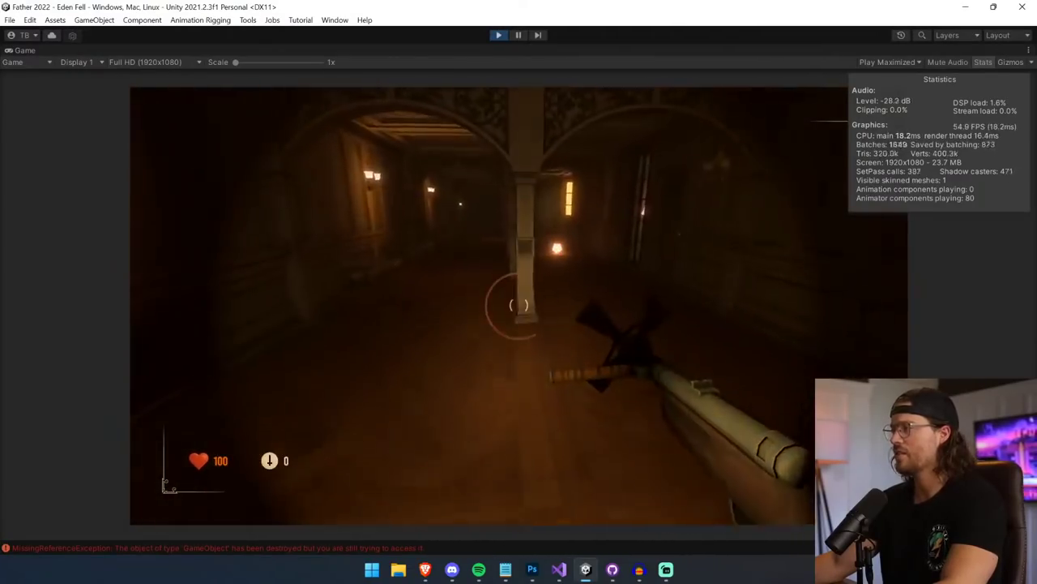
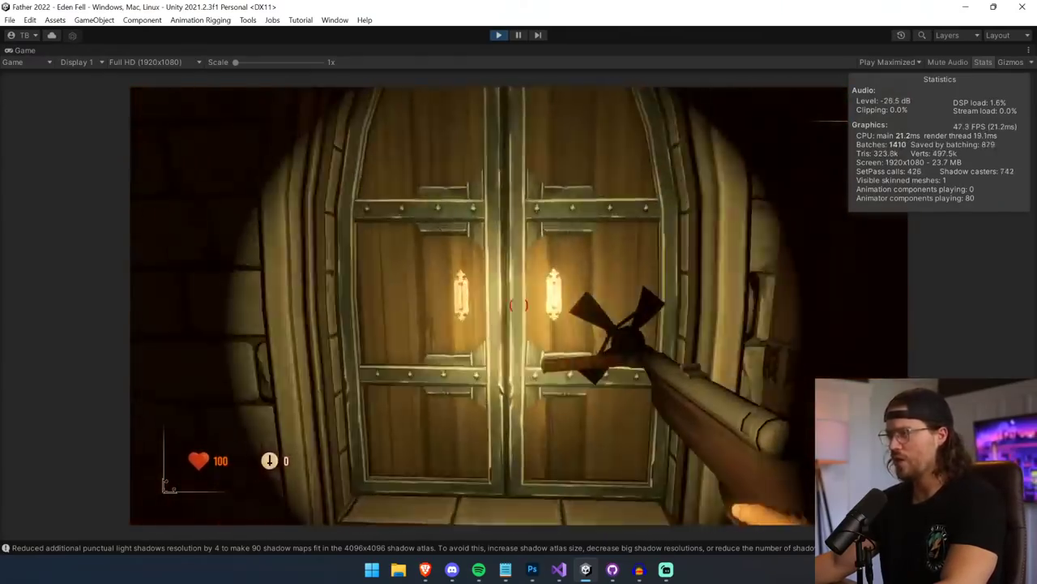
# - Try the riveted double doors in the stone wall, then inspect the mansion corridor with the stool and fallen lamp
pyautogui.press('w')
pyautogui.press('e')
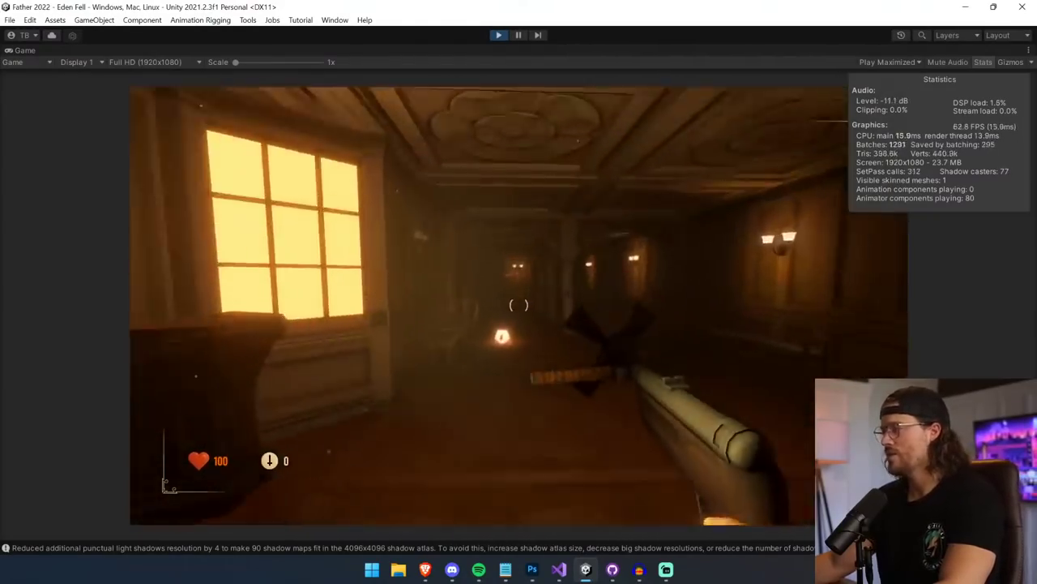
pyautogui.press('w')
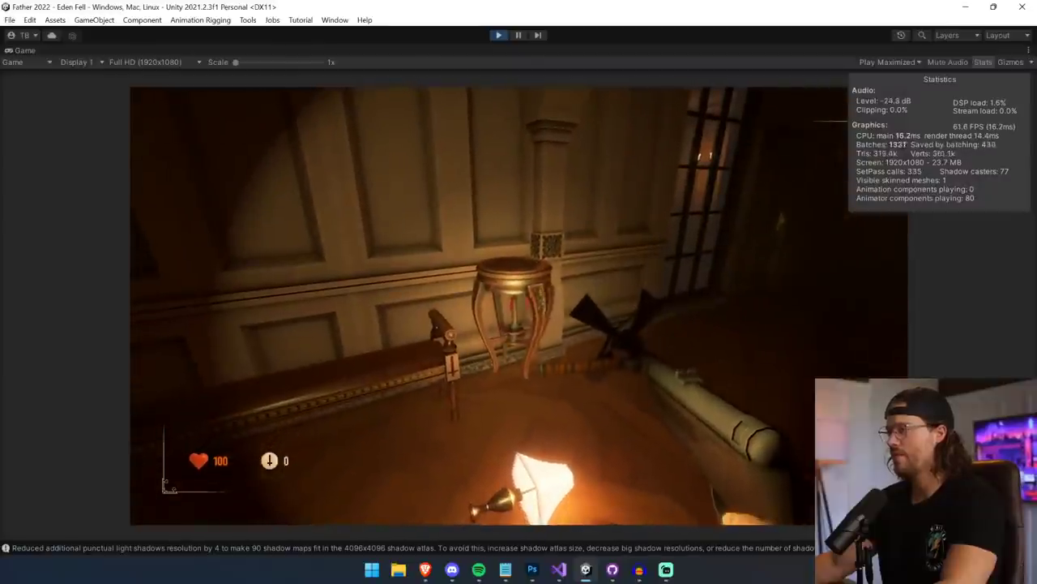
pyautogui.press('e')
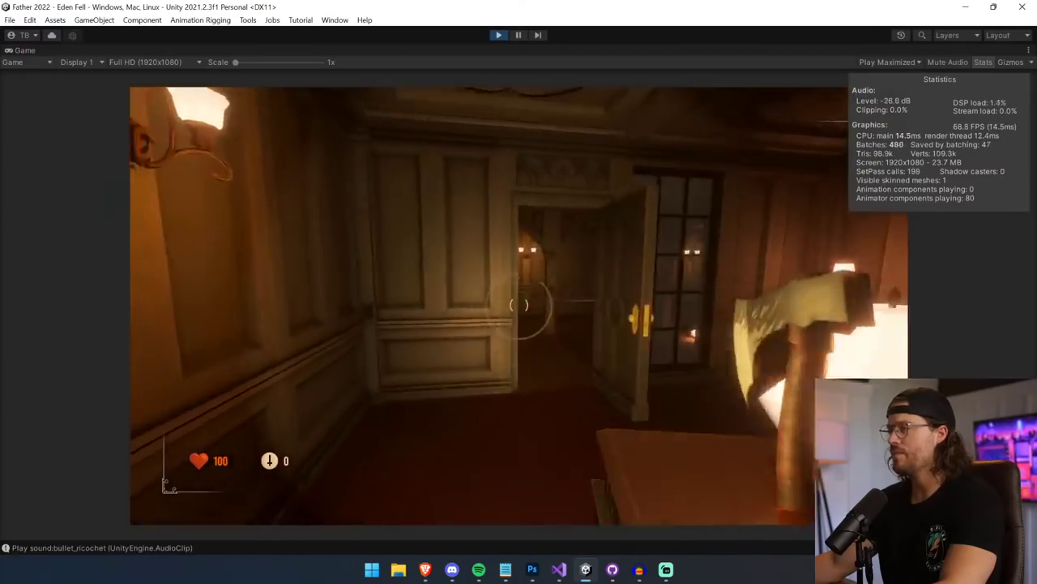
# - Carry the axe through the open door and up the stairs into the Library of the Holy Mother's red-carpeted seating area
pyautogui.press('w')
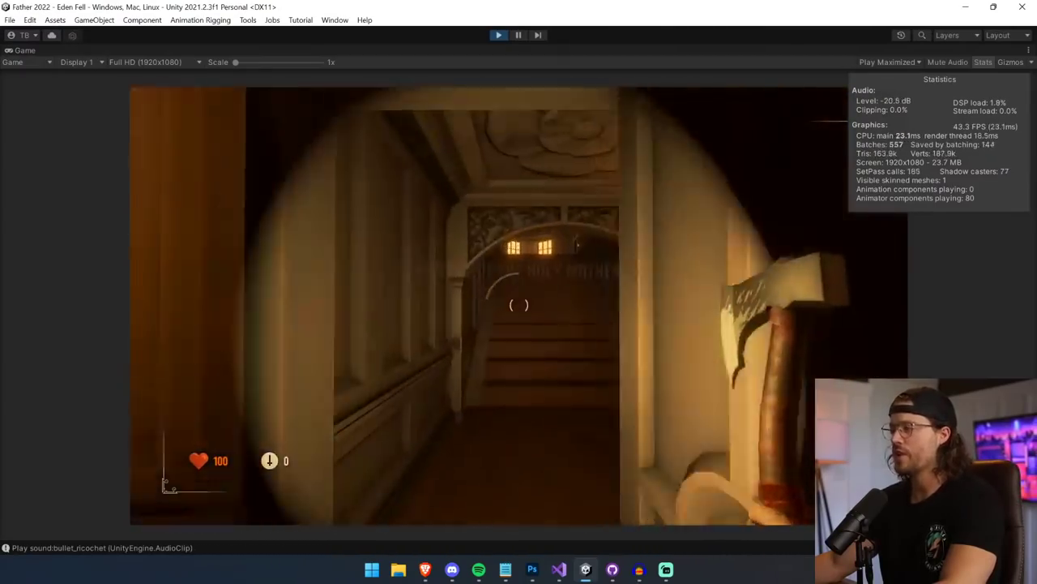
pyautogui.press('w')
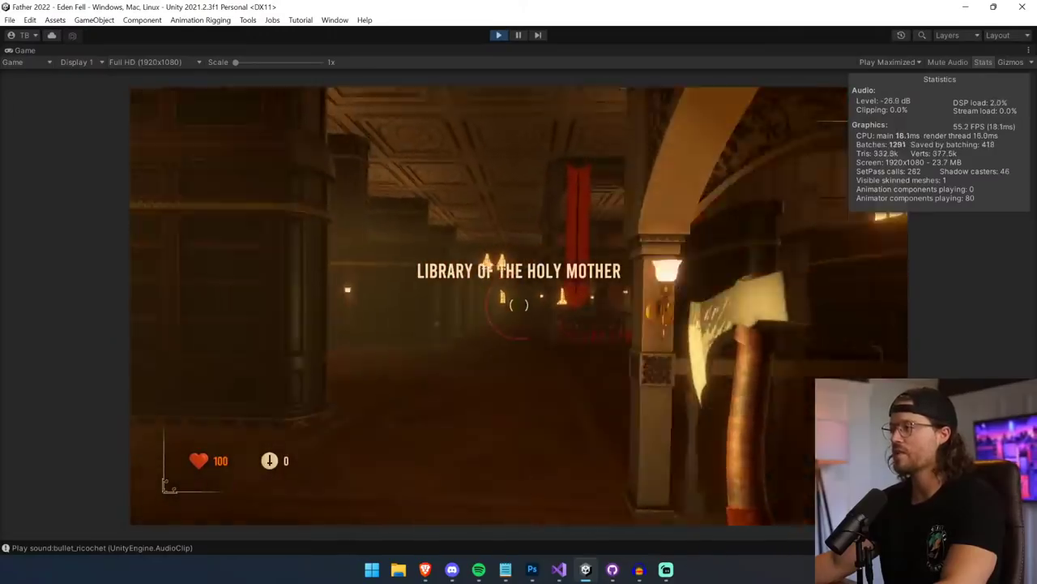
pyautogui.press('w')
pyautogui.press('w')
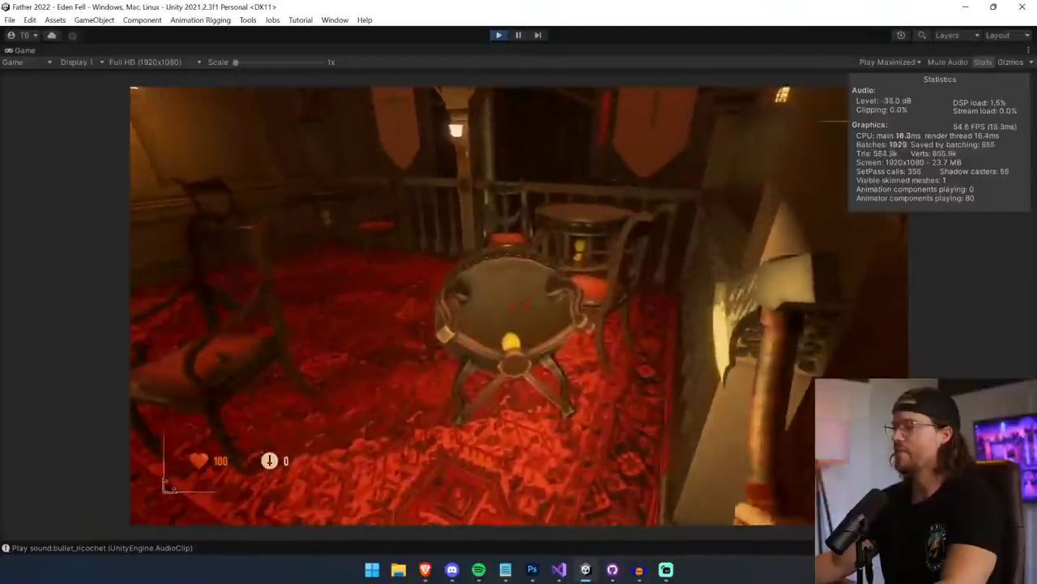
pyautogui.press('w')
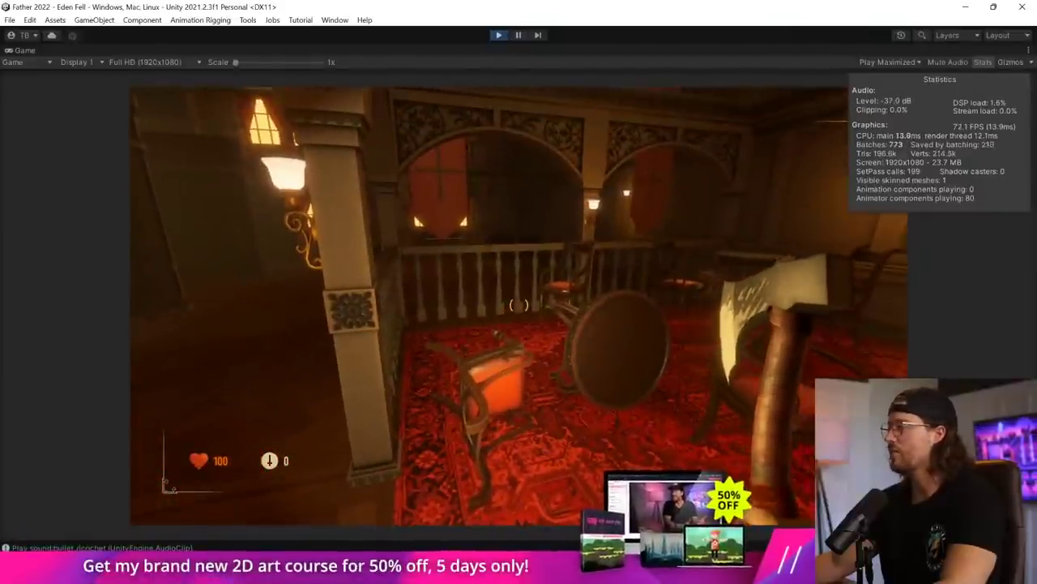
# - Walk along the library balustrade and across the dark hall, and try the door beneath the fleur-de-lis panel
pyautogui.press('w')
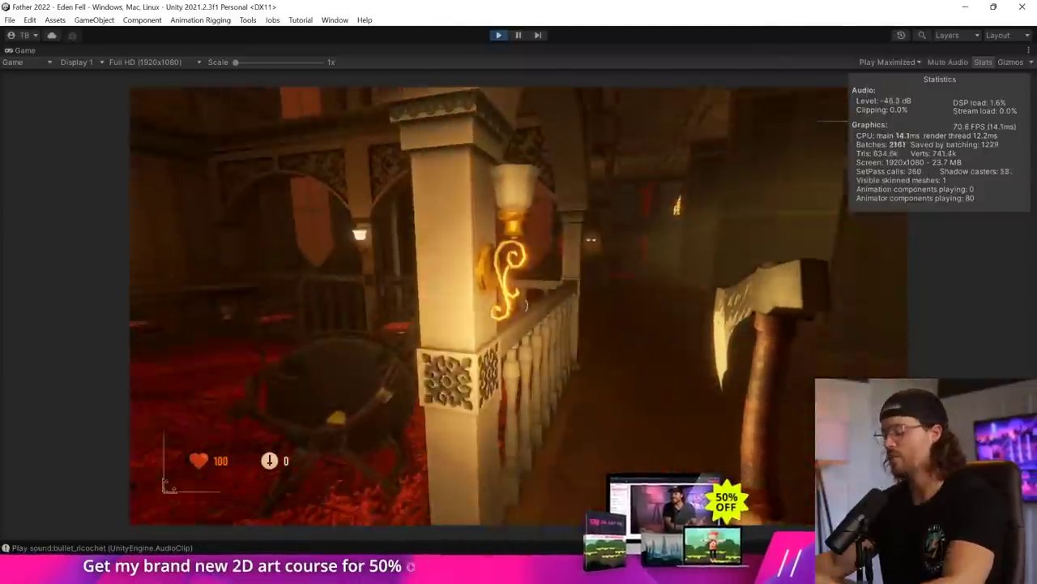
pyautogui.press('w')
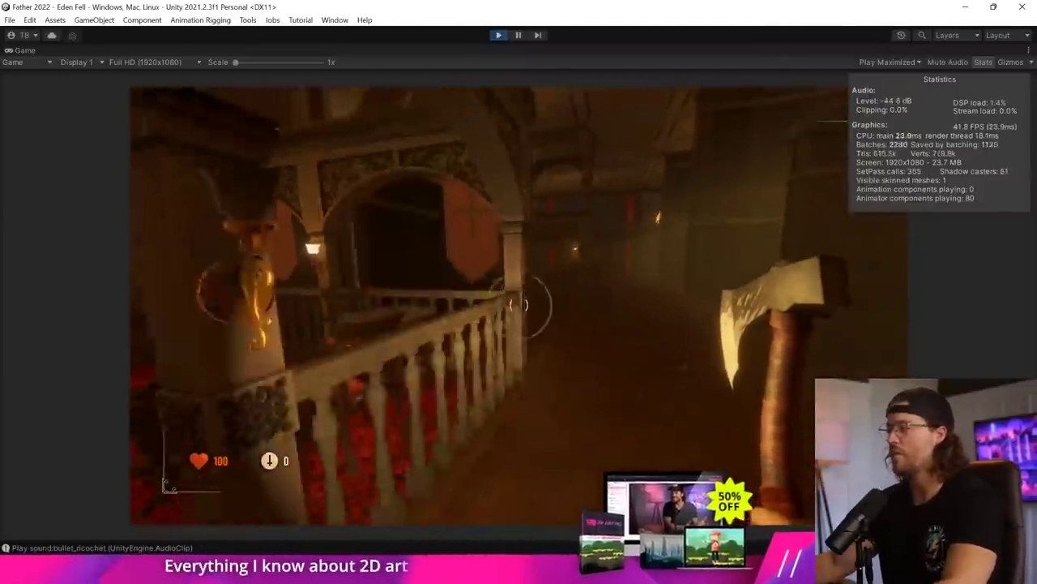
pyautogui.press('w')
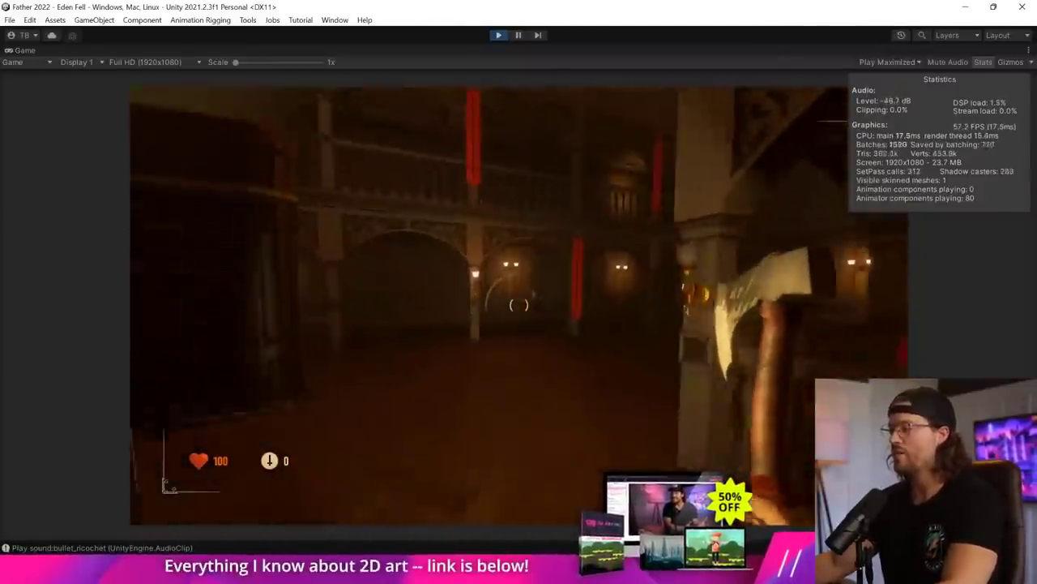
pyautogui.press('w')
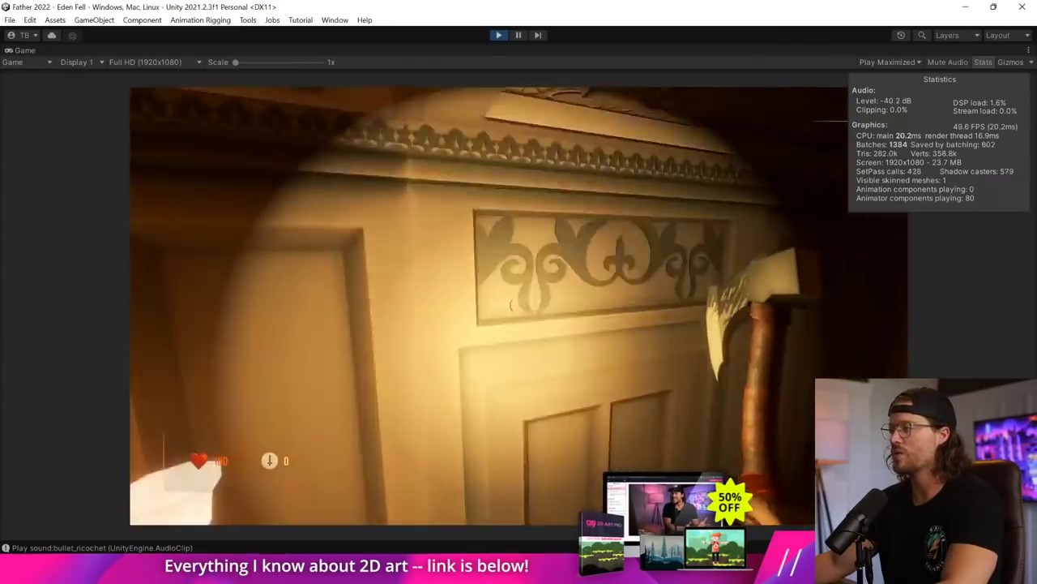
pyautogui.press('w')
pyautogui.press('e')
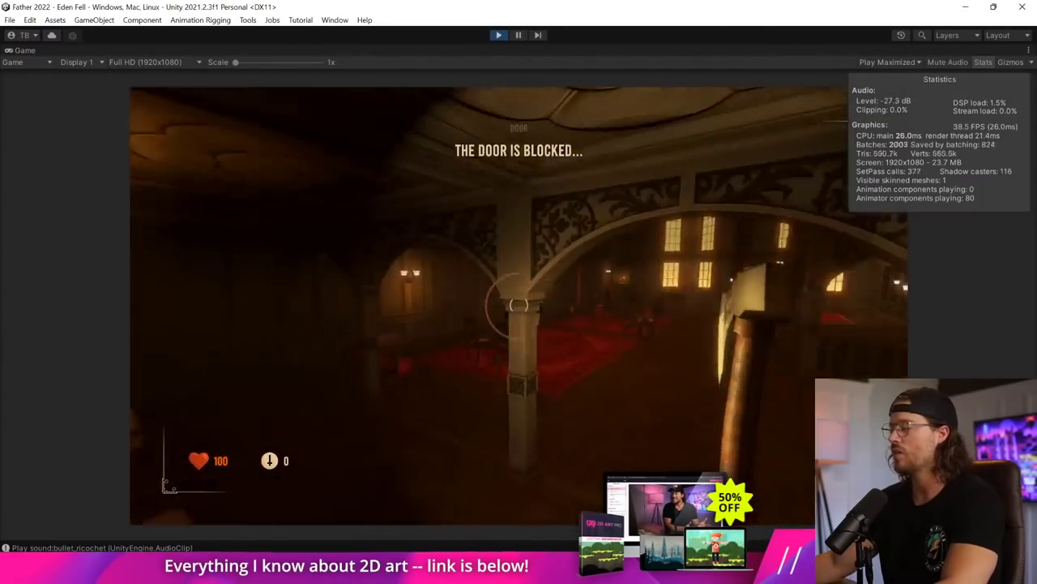
# - Cross the hall past the red carpets and try the door between the red banner and the sofa
pyautogui.press('w')
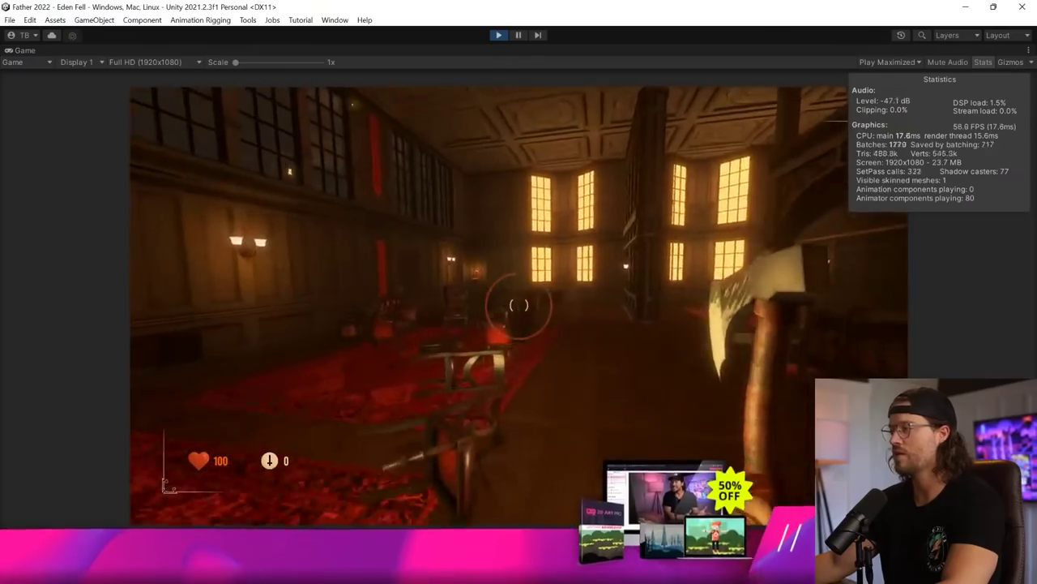
pyautogui.press('w')
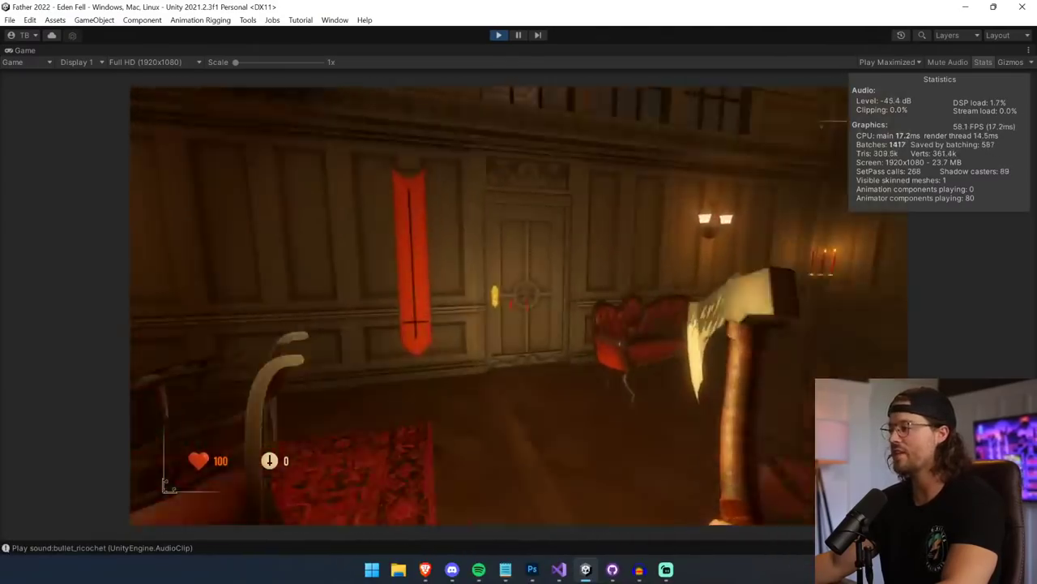
pyautogui.press('w')
pyautogui.press('e')
pyautogui.press('s')
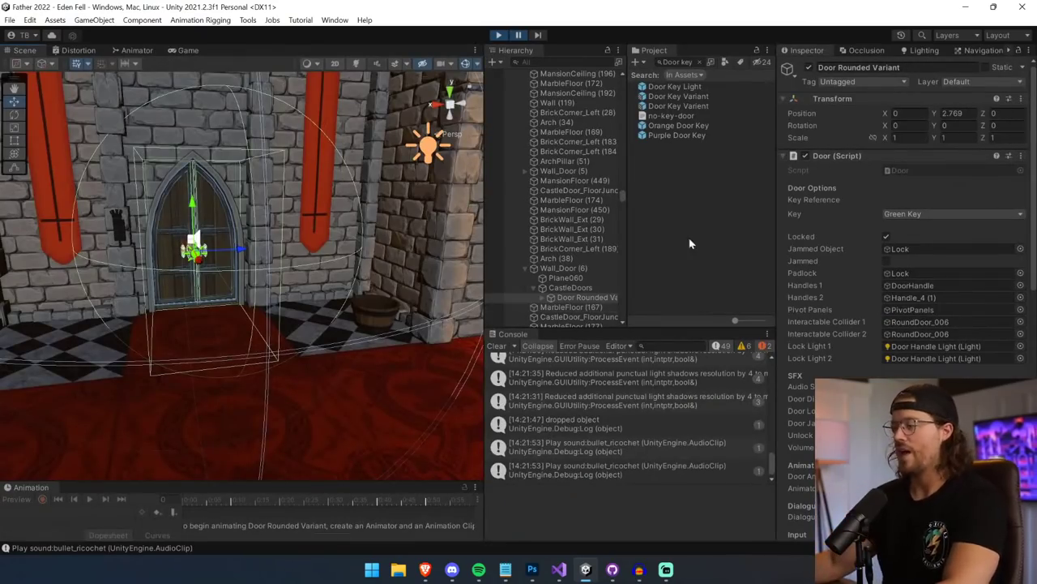
# - Find the mansion door beside the player in the scene and select MansionDoor (2) to examine its Door script settings
pyautogui.moveTo(412, 277); pyautogui.dragTo(902, 35, button='right')
pyautogui.press('w')
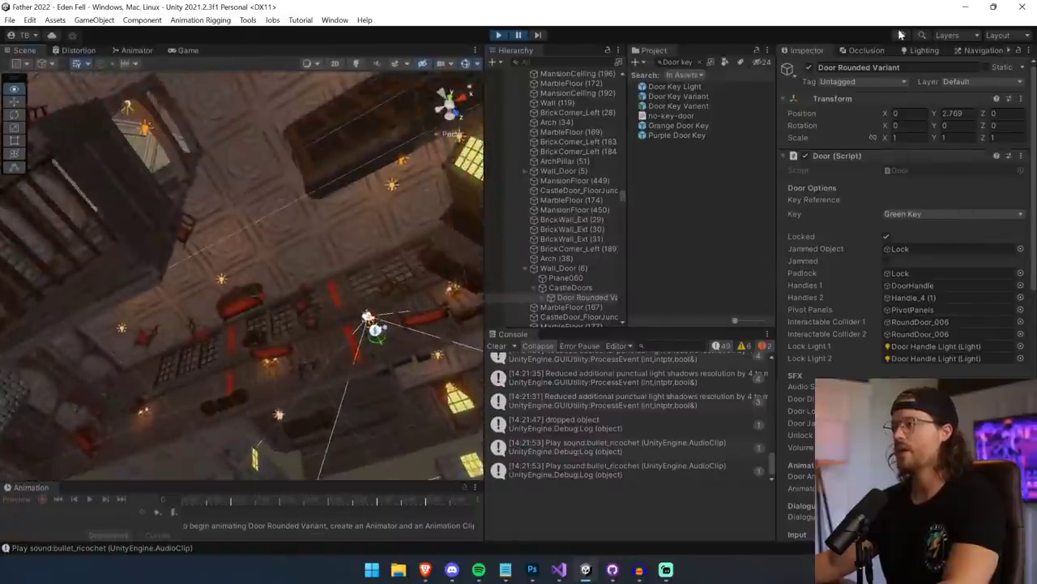
pyautogui.press('f')
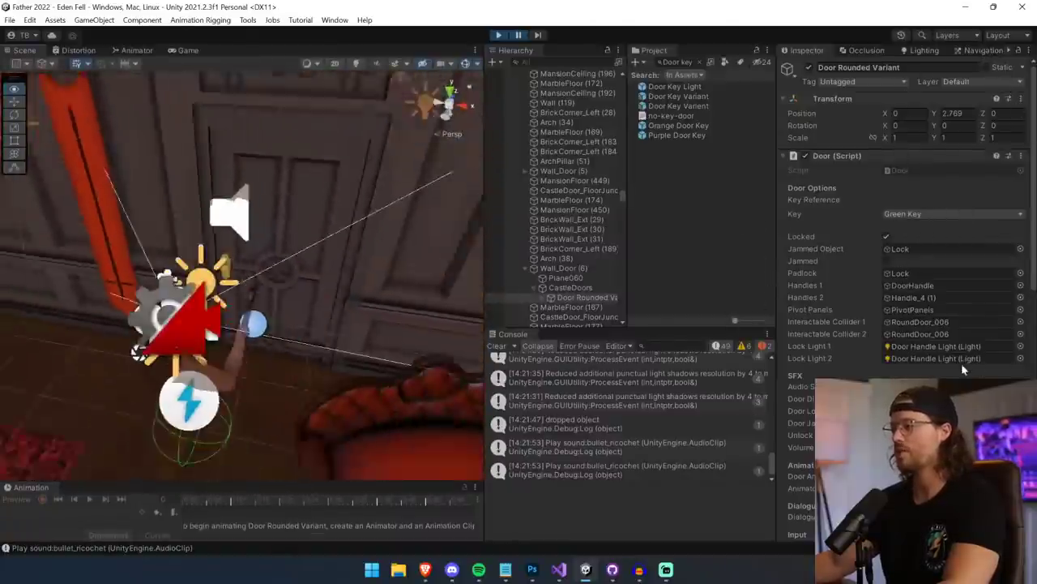
pyautogui.click(297, 279)
pyautogui.click(296, 279)
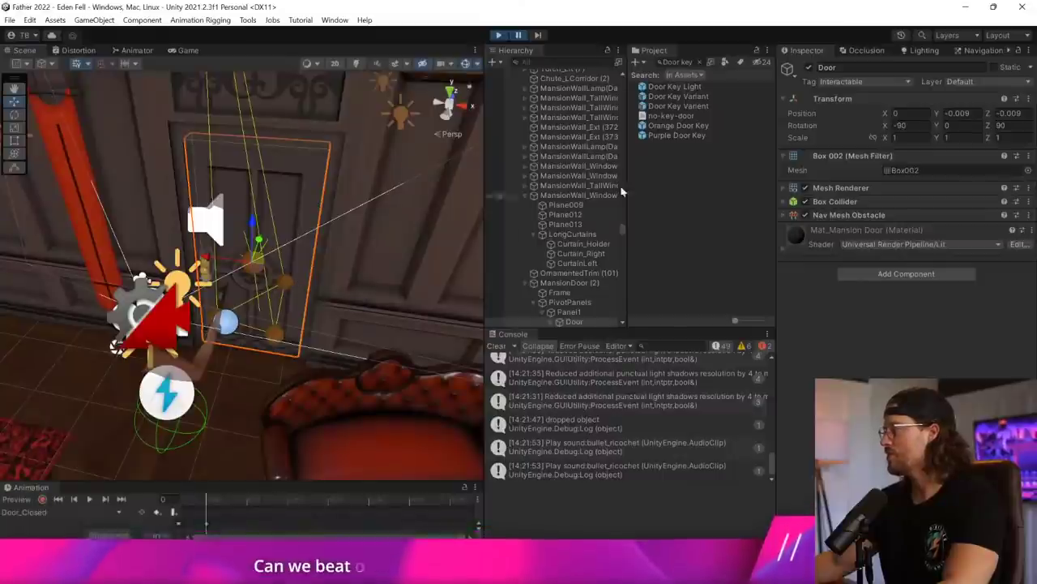
pyautogui.click(567, 282)
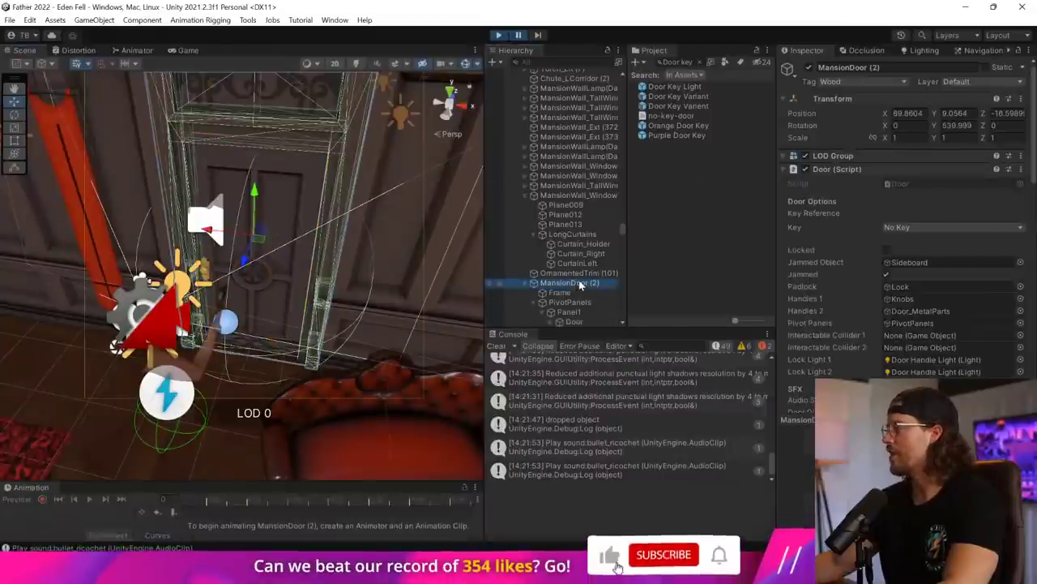
# - Locate the Sideboard referenced as the door's Jammed Object and examine the components of its Box021 child
pyautogui.click(885, 274)
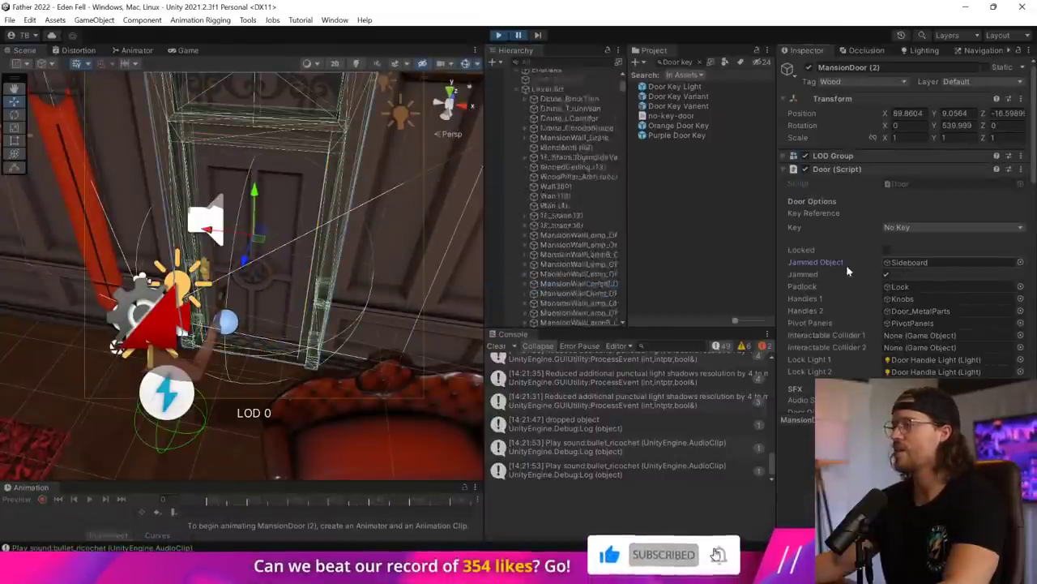
pyautogui.click(548, 74)
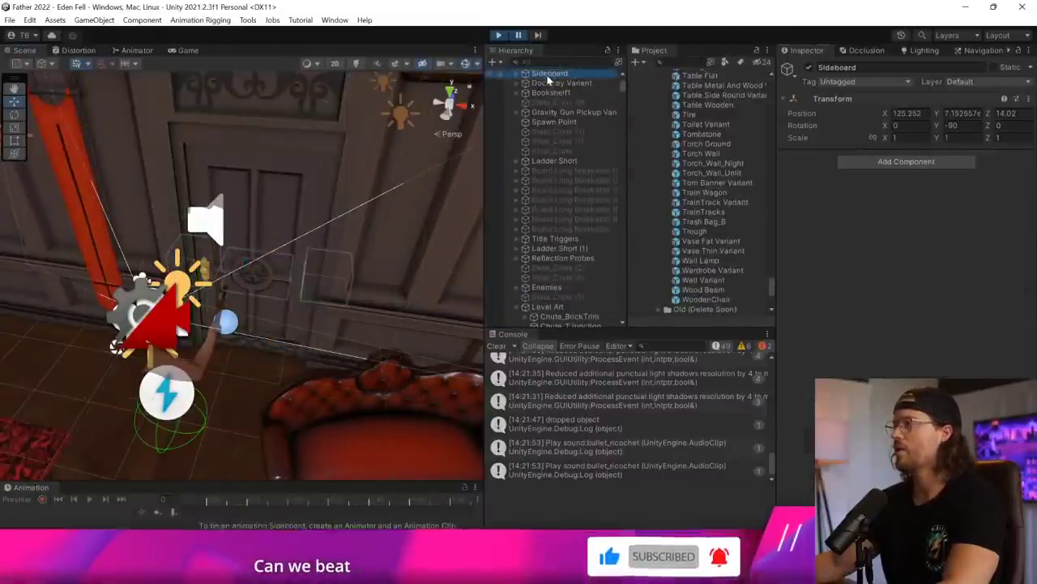
pyautogui.moveTo(354, 220); pyautogui.dragTo(27, 217, button='right')
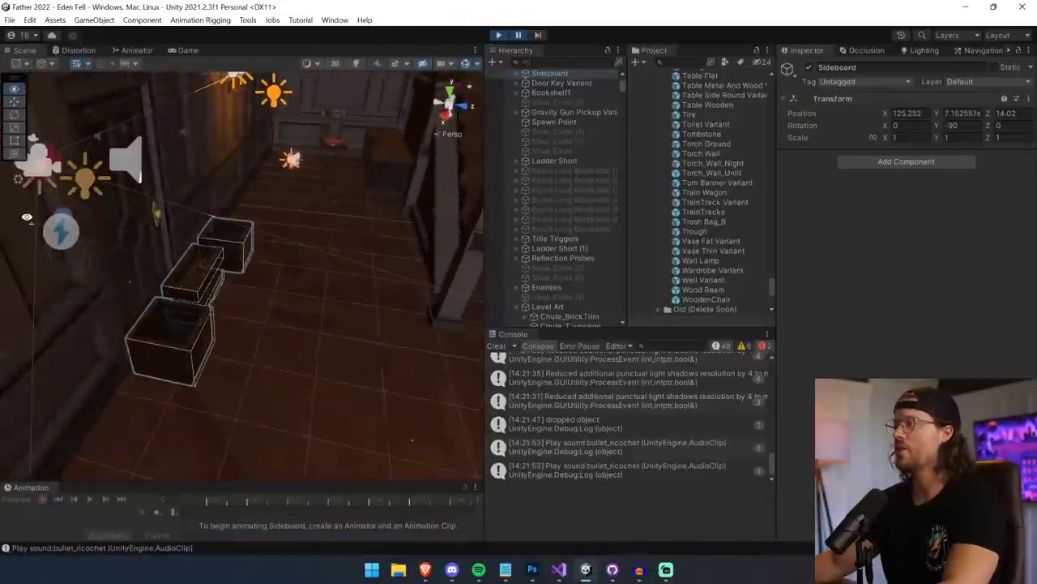
pyautogui.click(517, 74)
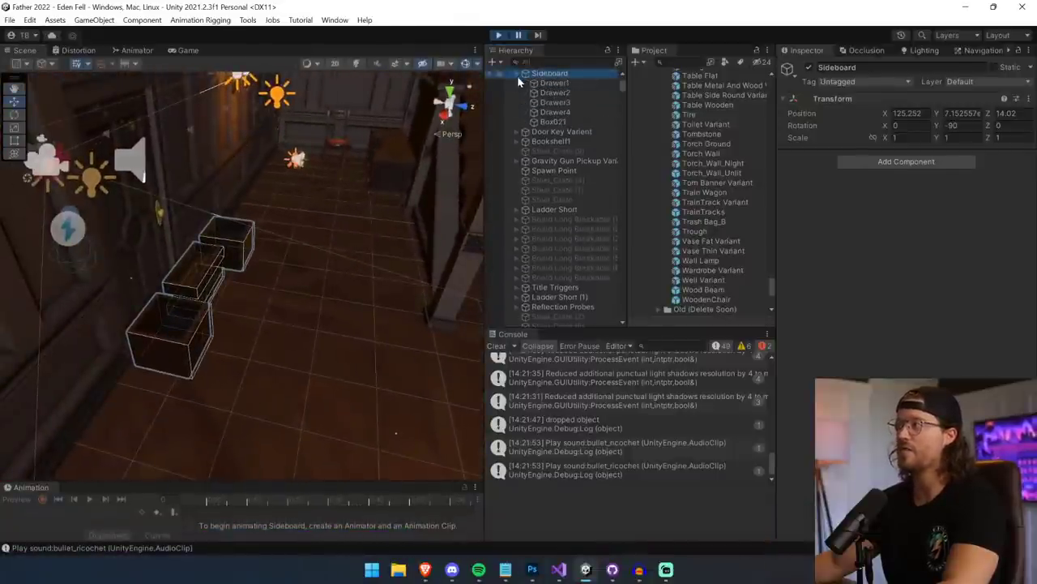
pyautogui.click(552, 121)
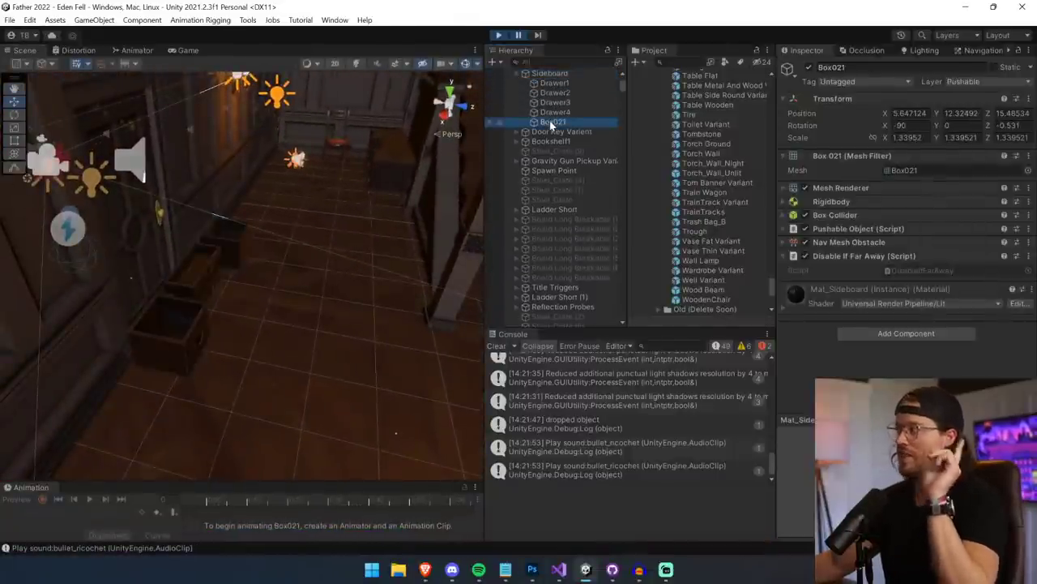
# - Stop the playtest and set MansionDoor (2)'s Jammed Object to the Box021 child of Sideboard
pyautogui.click(499, 37)
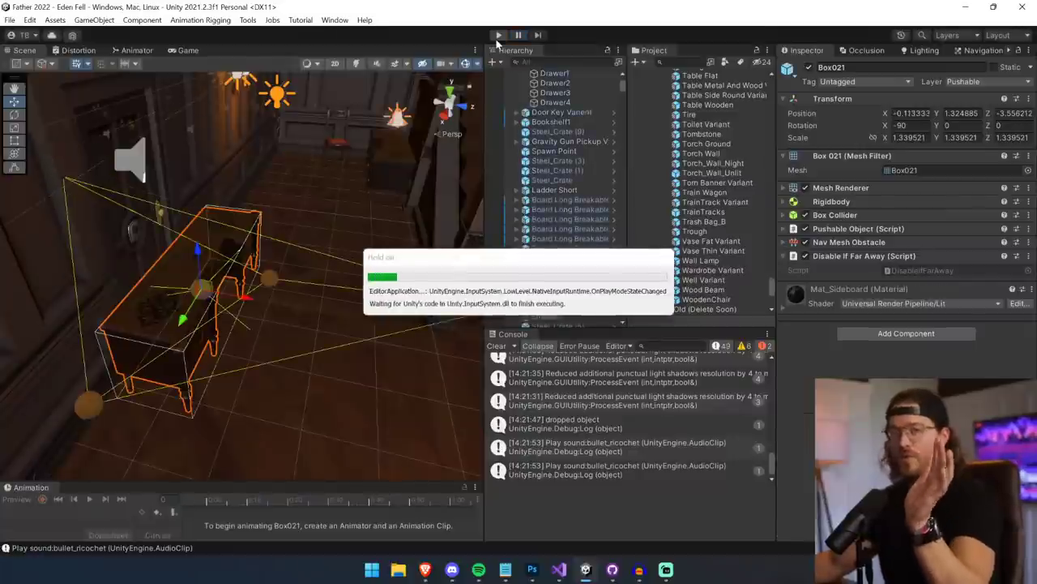
pyautogui.click(135, 232)
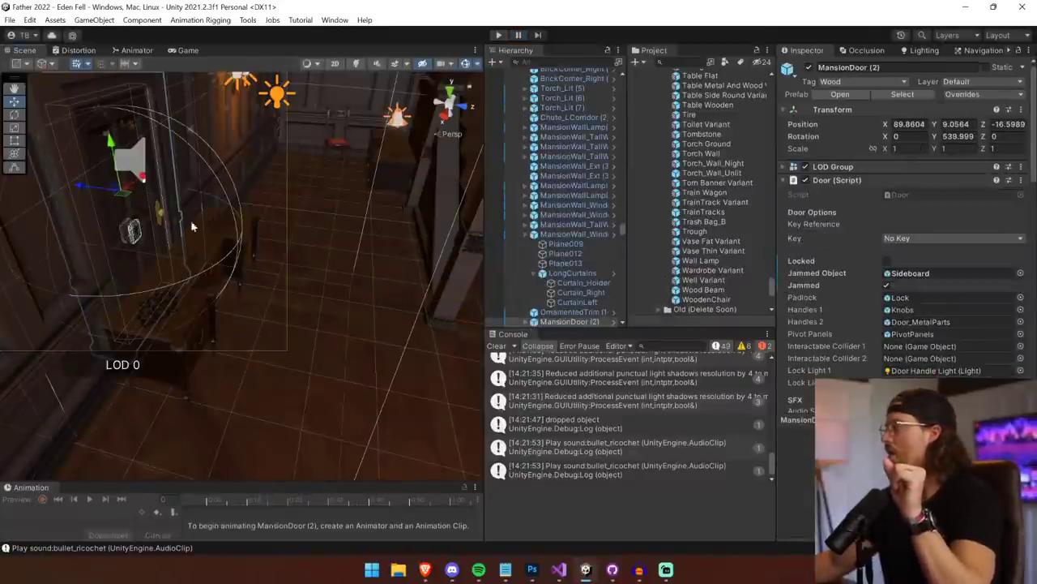
pyautogui.click(908, 273)
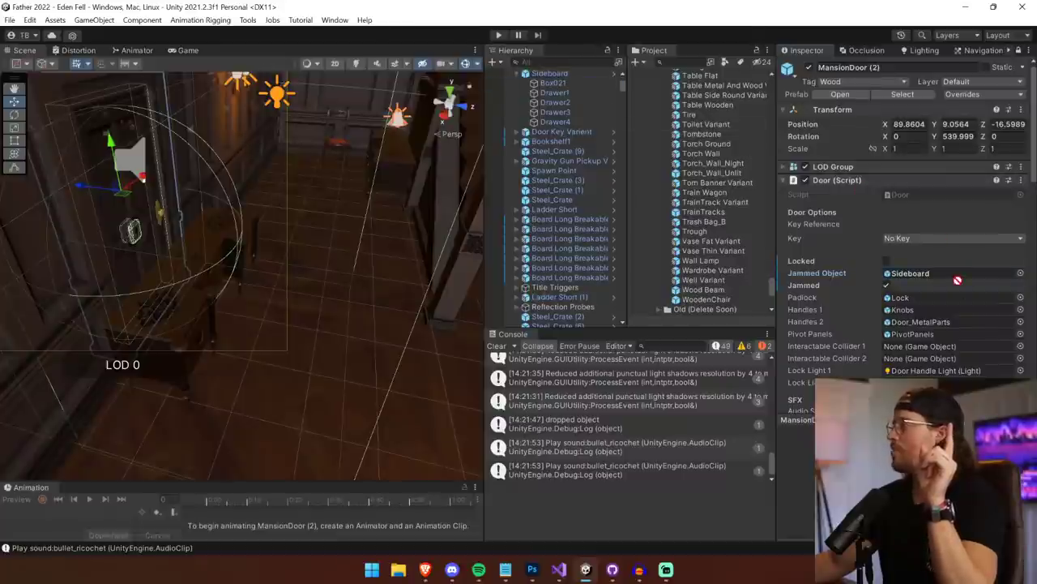
# - Go to the other mansion door blocked by a sideboard and check which Box021 the displayed Jammed Object refers to
pyautogui.moveTo(308, 214); pyautogui.dragTo(302, 184, button='right')
pyautogui.press('w')
pyautogui.click(302, 186)
pyautogui.scroll(-2, 526, 263)
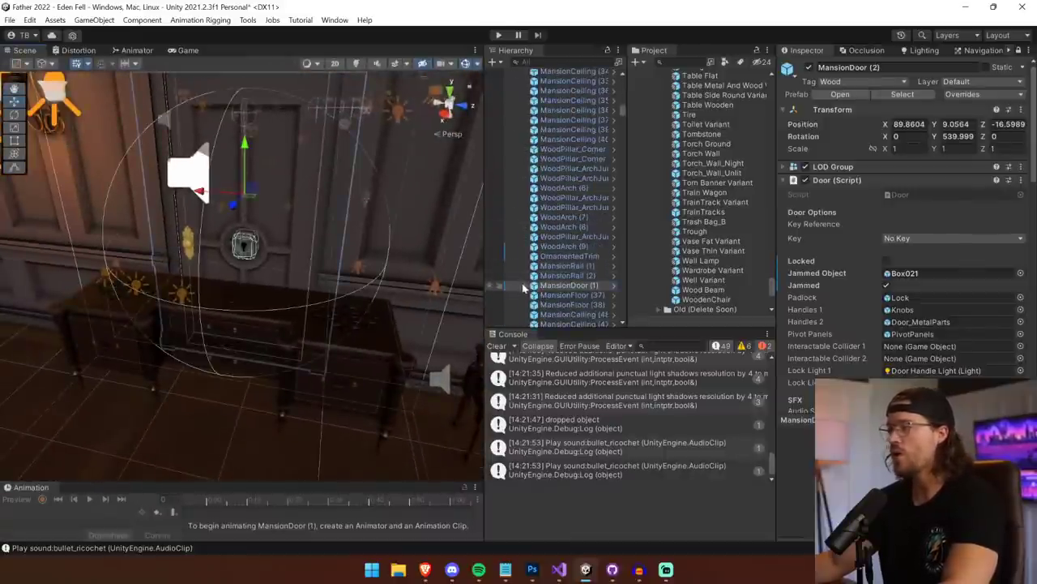
pyautogui.click(902, 274)
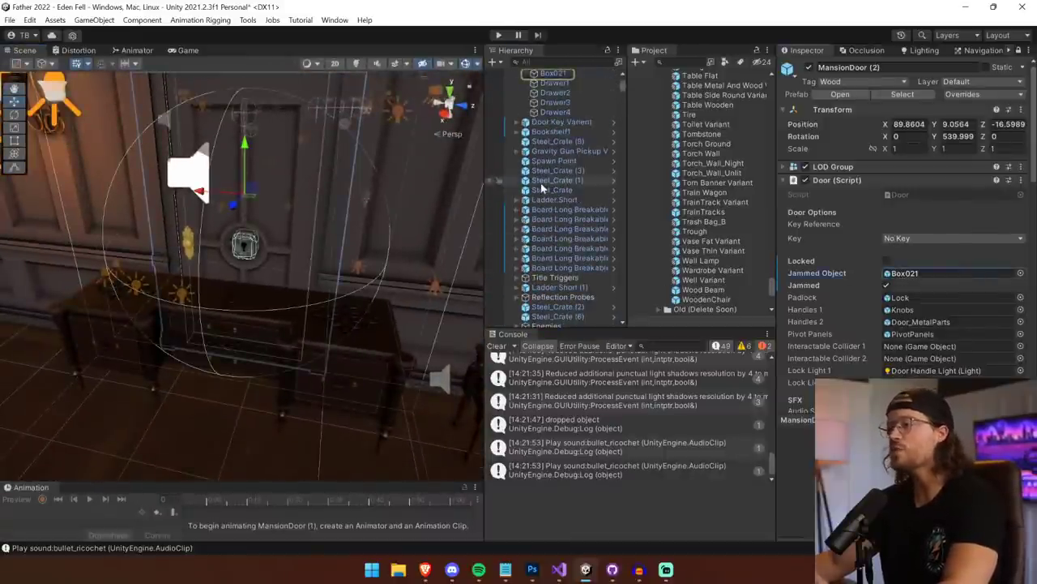
pyautogui.scroll(2, 555, 138)
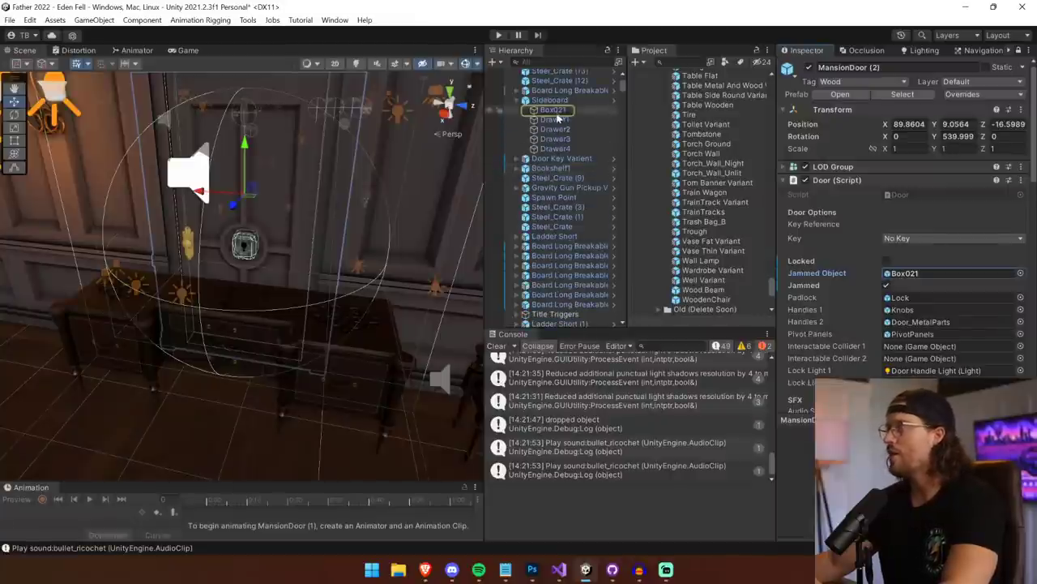
pyautogui.click(554, 111)
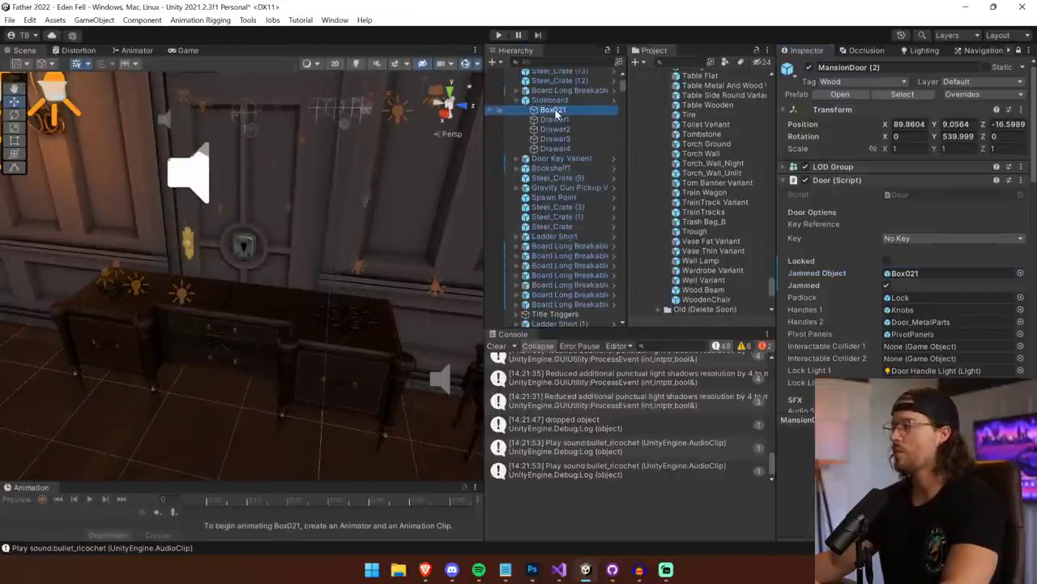
pyautogui.click(297, 187)
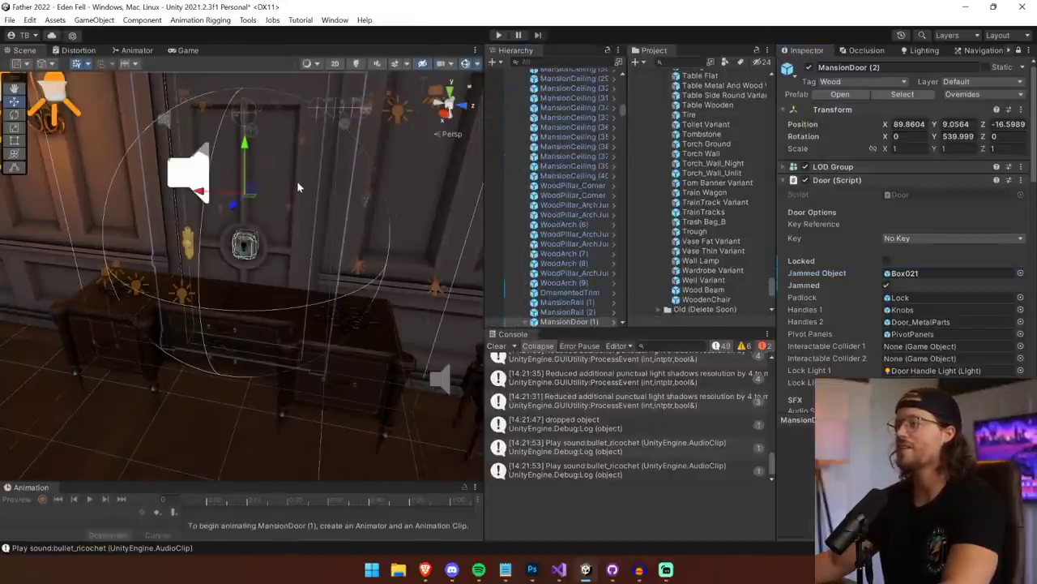
pyautogui.click(908, 274)
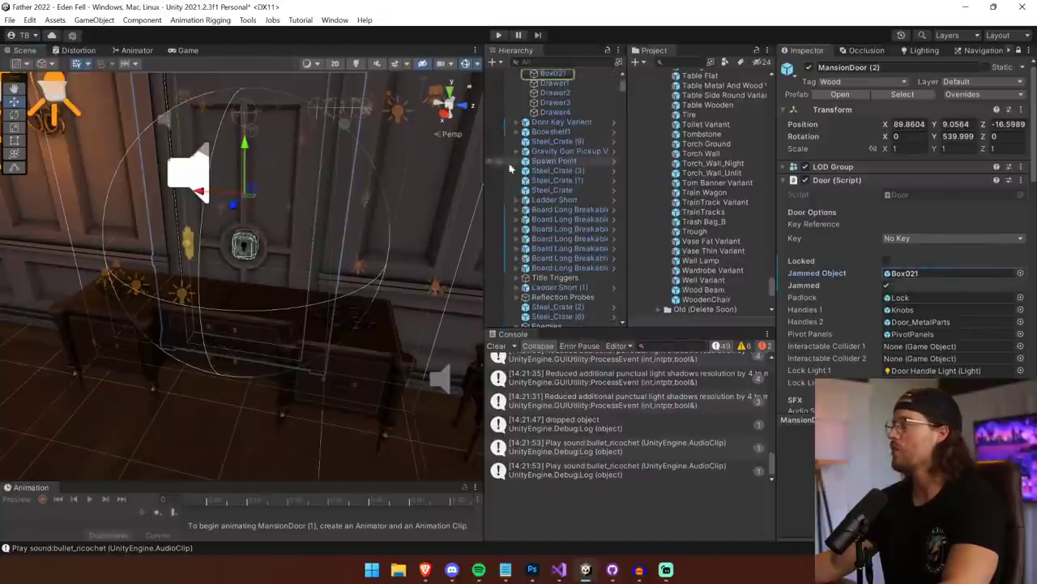
# - Unlock the inspector from MansionDoor (2) and show the properties of MansionDoor (1) instead
pyautogui.click(274, 205)
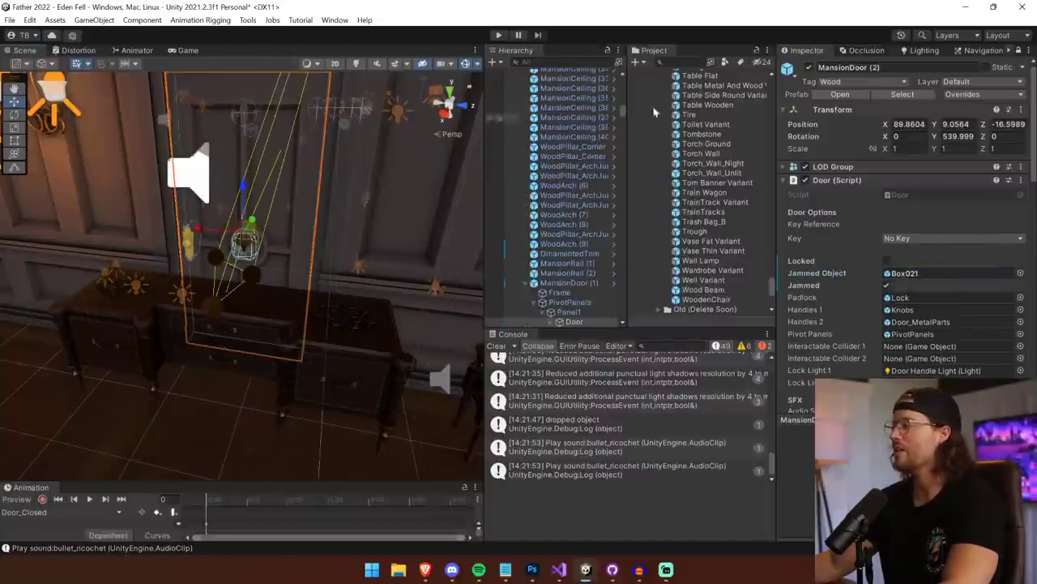
pyautogui.click(987, 65)
pyautogui.click(613, 303)
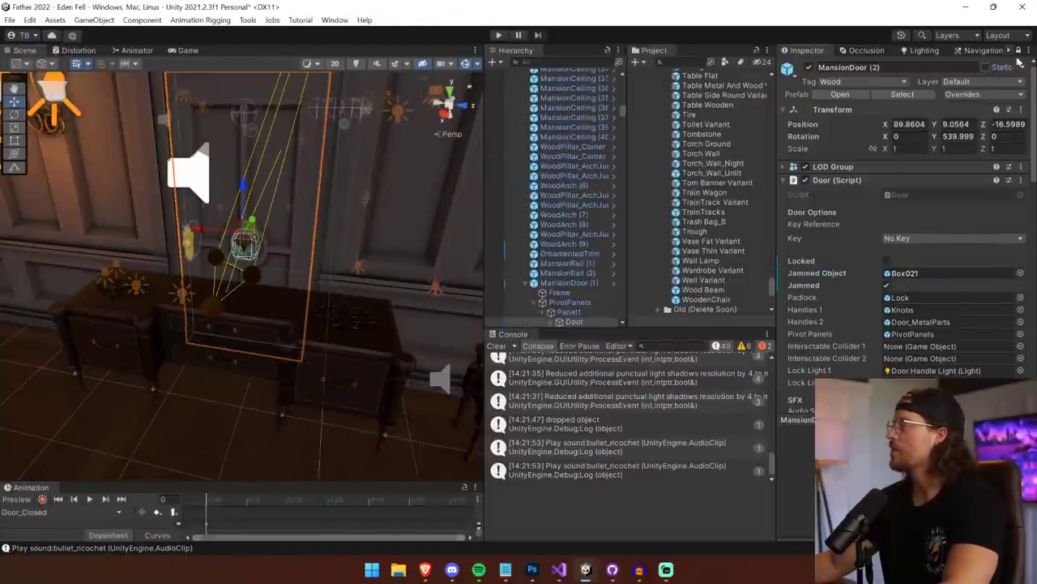
pyautogui.click(1019, 51)
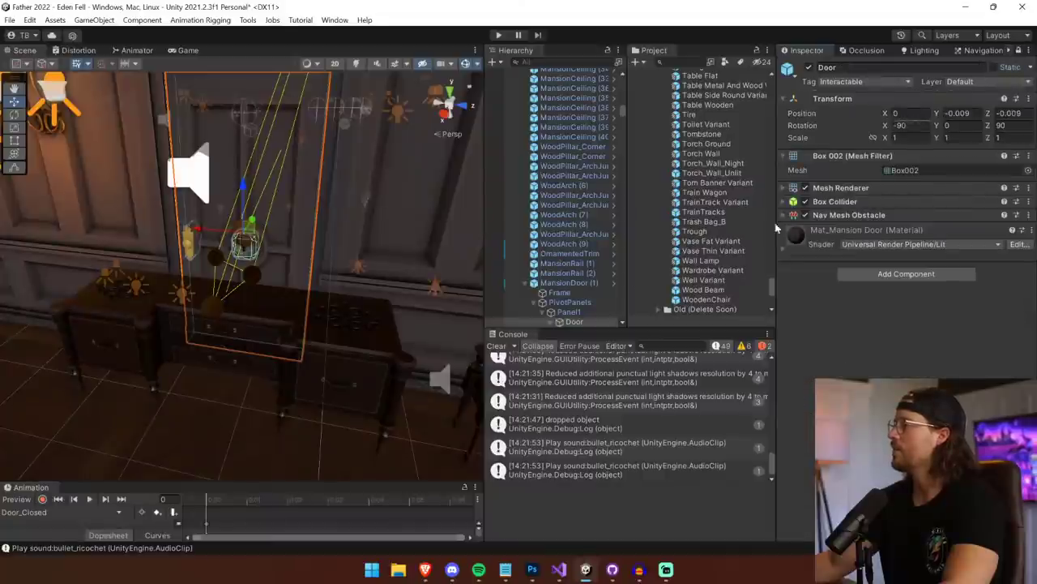
pyautogui.click(596, 285)
pyautogui.click(1018, 51)
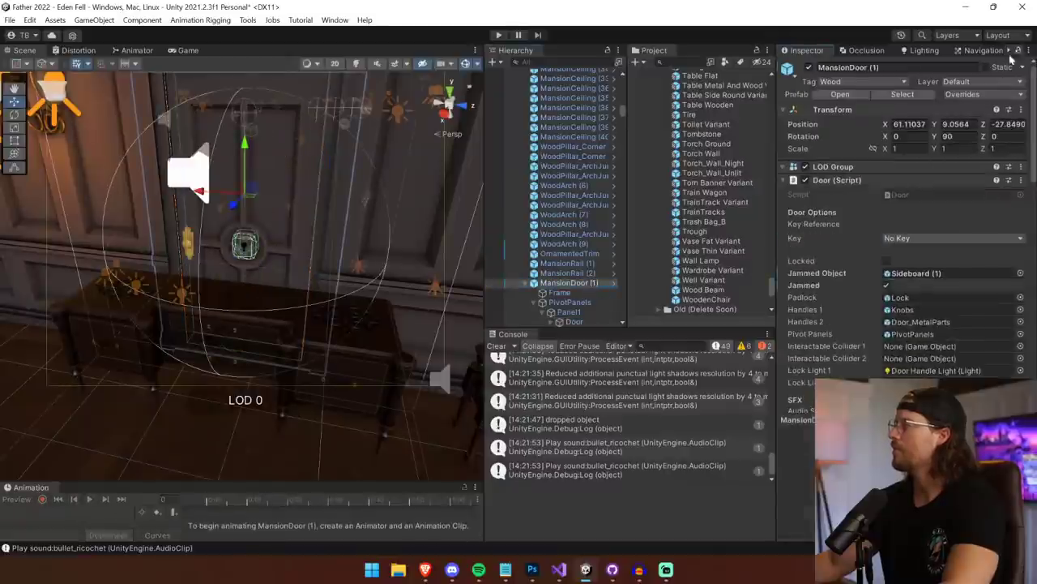
# - Set MansionDoor (1)'s Jammed Object to the Box021 child of Sideboard (1), and select that sideboard in the scene
pyautogui.click(916, 273)
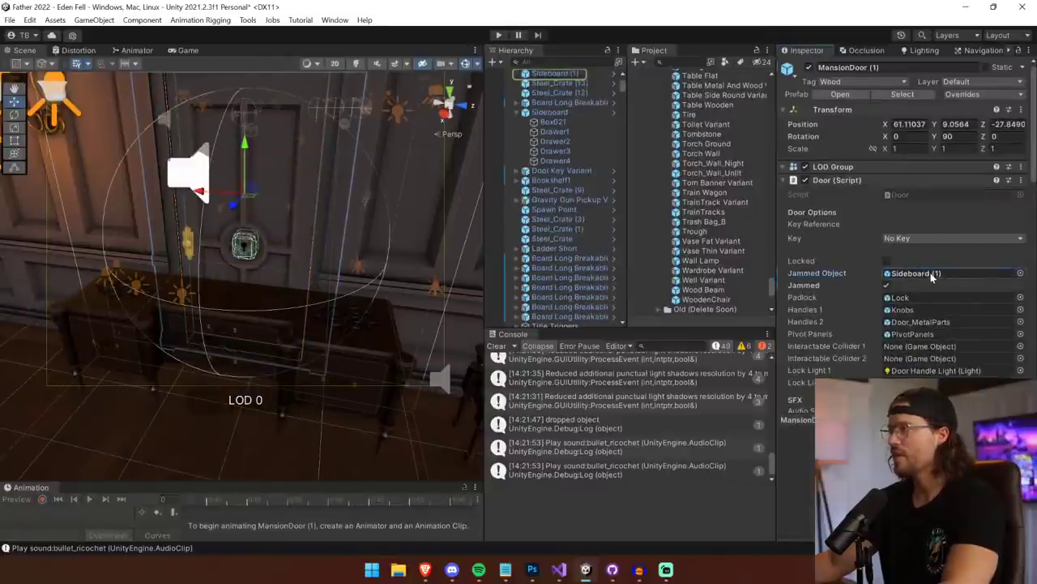
pyautogui.scroll(3, 511, 158)
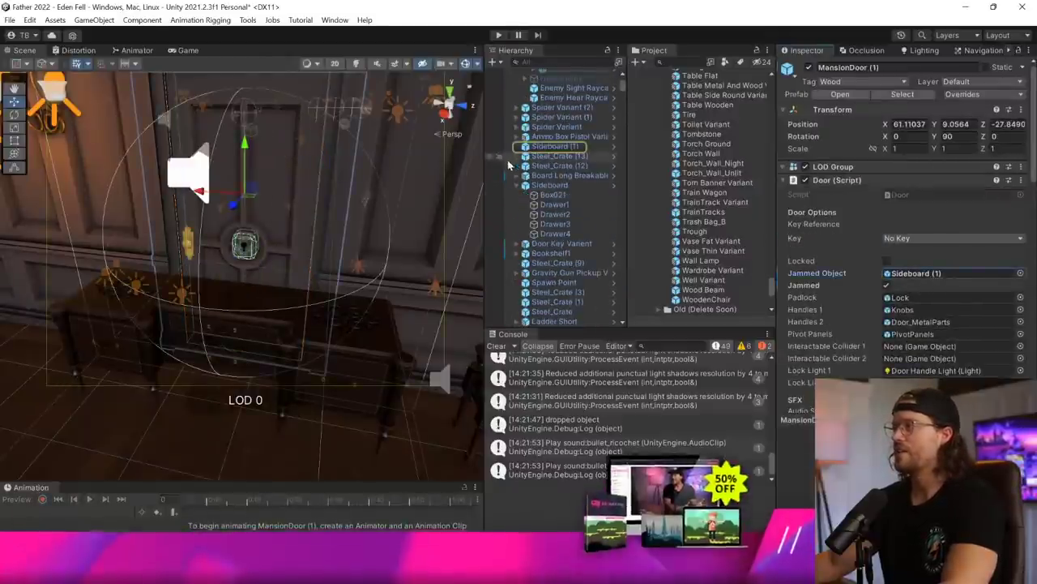
pyautogui.click(524, 146)
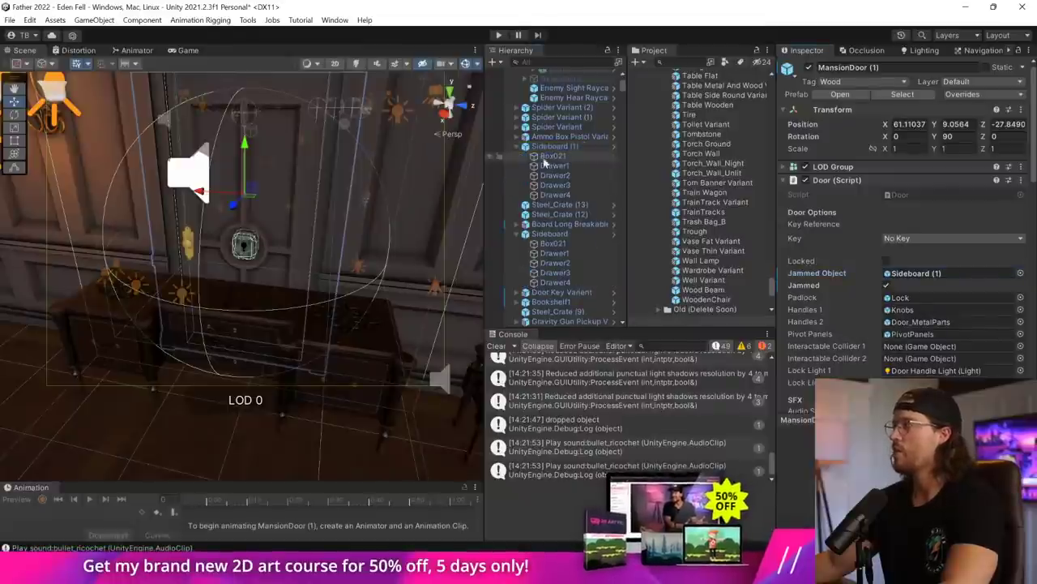
pyautogui.moveTo(917, 277); pyautogui.dragTo(919, 274)
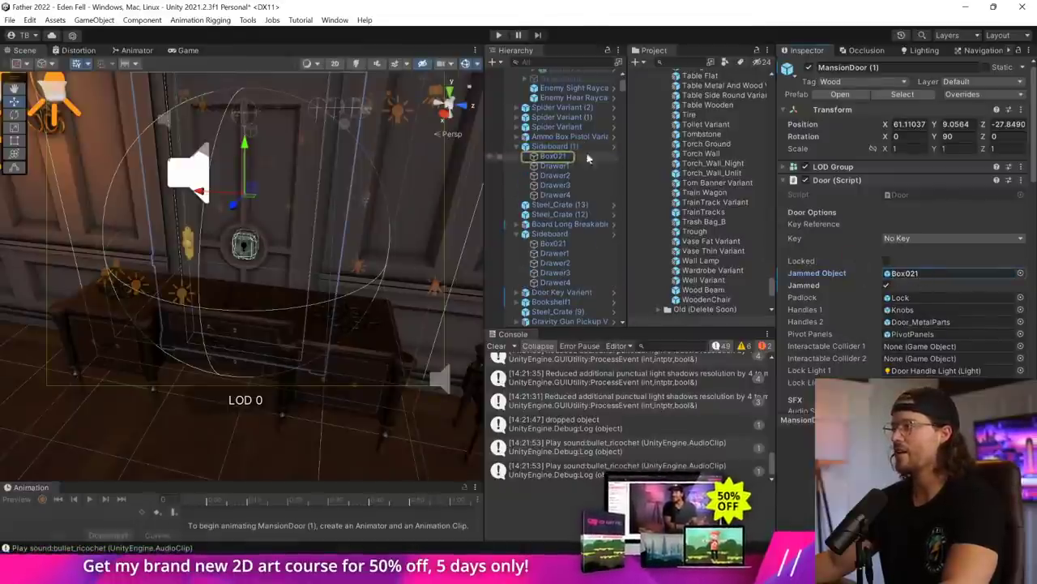
pyautogui.click(268, 271)
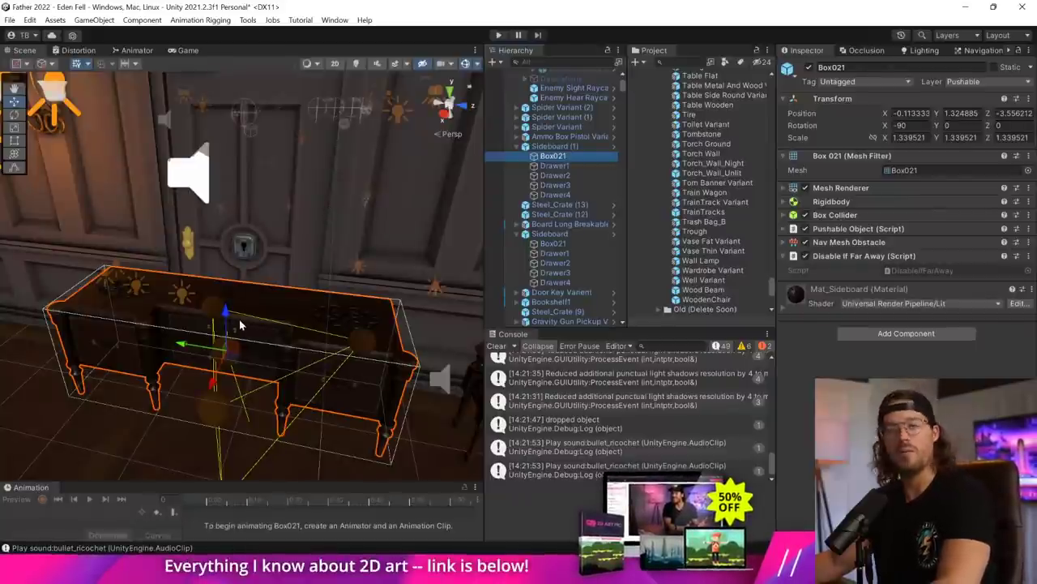
# - Delete the Ammo Box Automatic from the floor of the red-lit mansion hall and clear the console messages
pyautogui.moveTo(284, 316); pyautogui.dragTo(335, 168, button='right')
pyautogui.press('w')
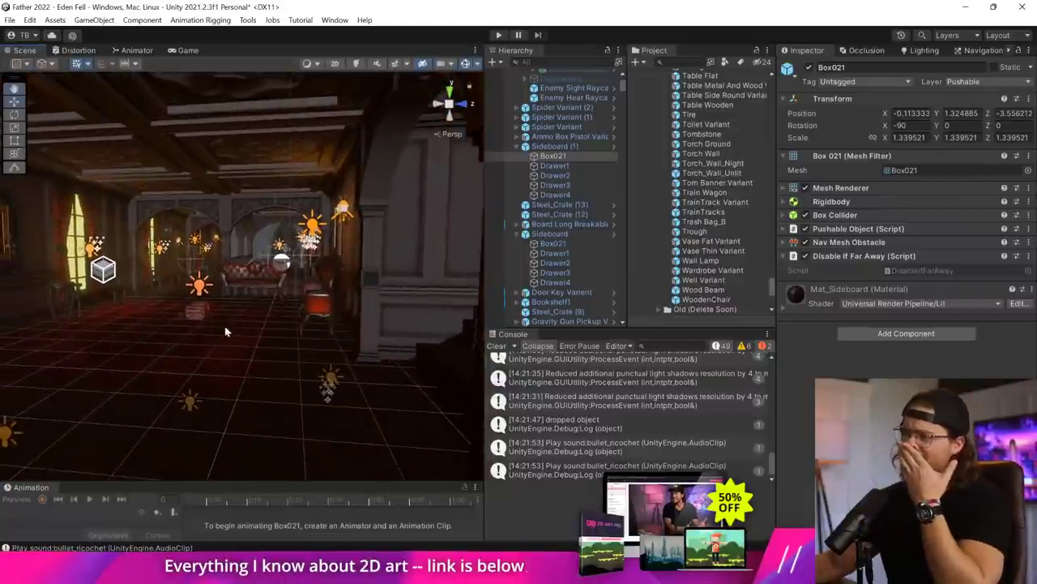
pyautogui.click(198, 312)
pyautogui.click(199, 312)
pyautogui.click(198, 312)
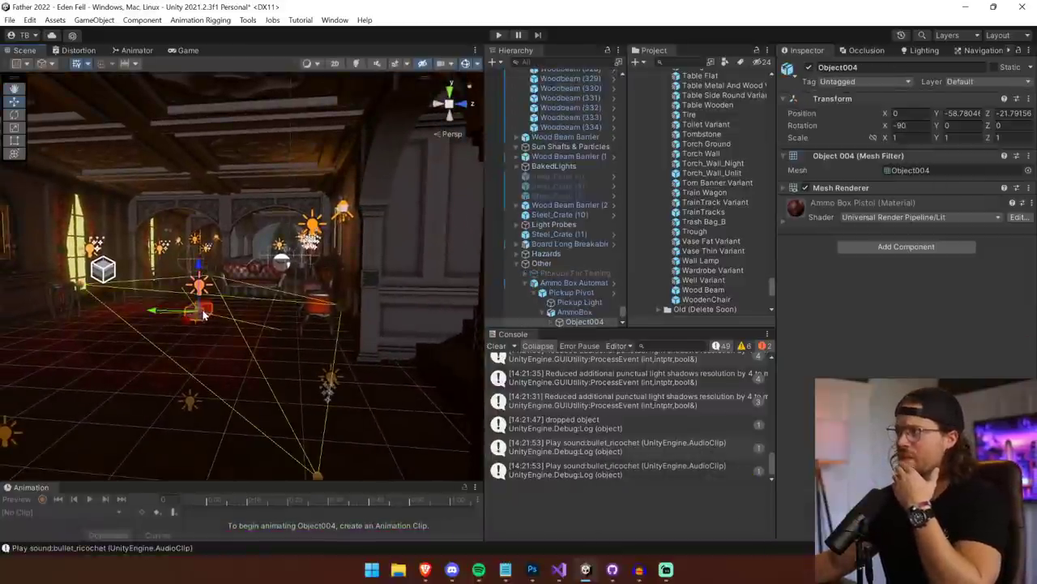
pyautogui.click(578, 283)
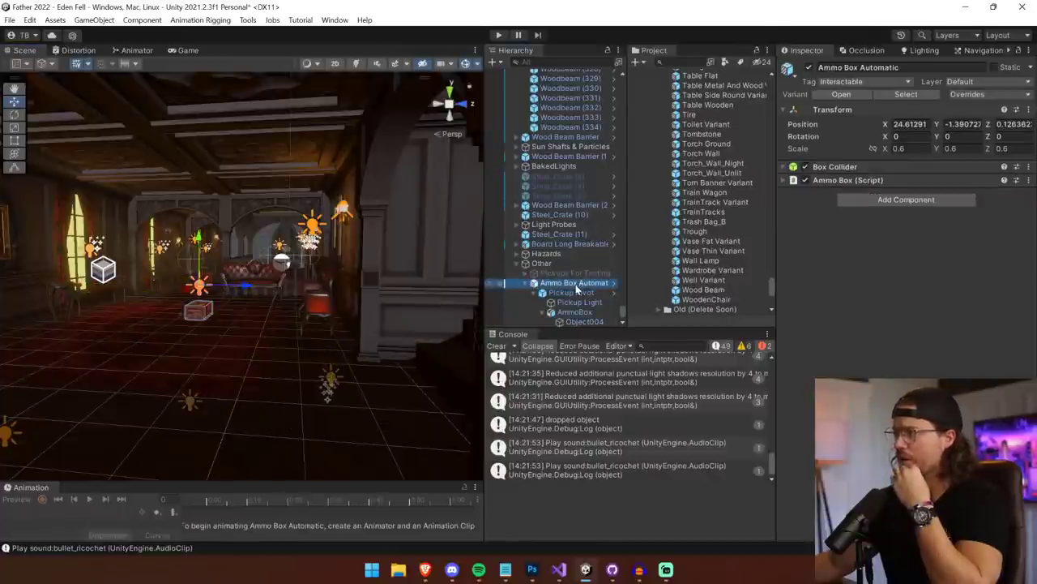
pyautogui.rightClick(553, 286)
pyautogui.click(614, 181)
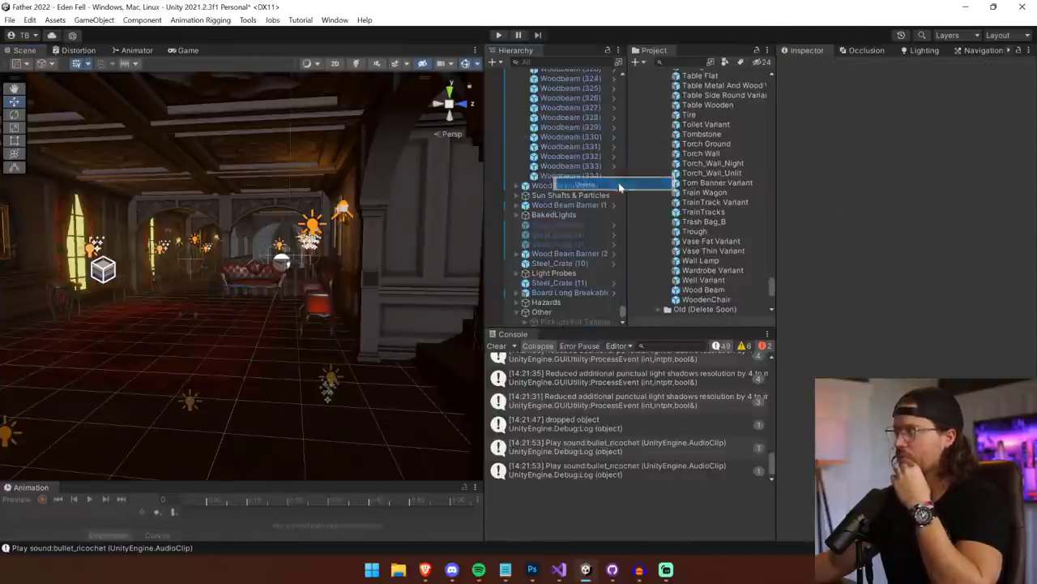
pyautogui.click(497, 346)
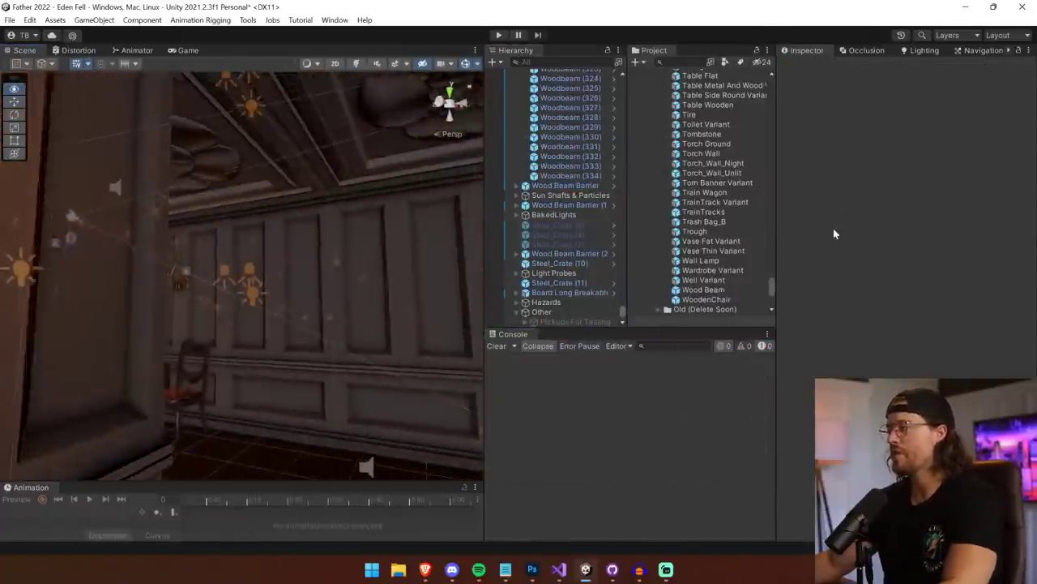
# - Fly through the panelled corridor, past the stone wall and balustrades, and back to the red-lit hall to review the level
pyautogui.moveTo(842, 247); pyautogui.dragTo(1033, 289, button='right')
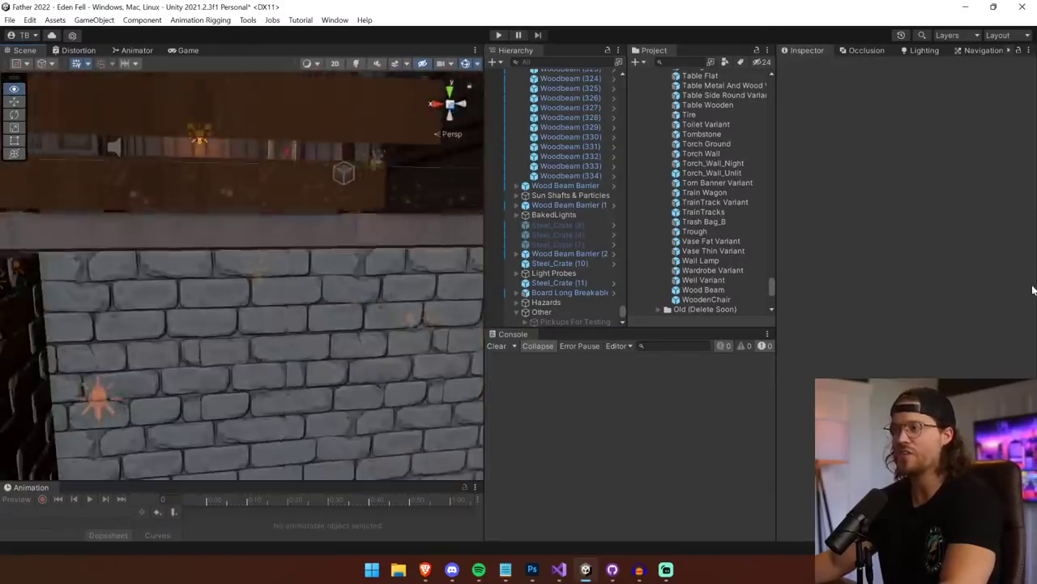
pyautogui.moveTo(92, 276); pyautogui.dragTo(977, 275, button='right')
pyautogui.moveTo(925, 264); pyautogui.dragTo(640, 237, button='right')
pyautogui.press('w')
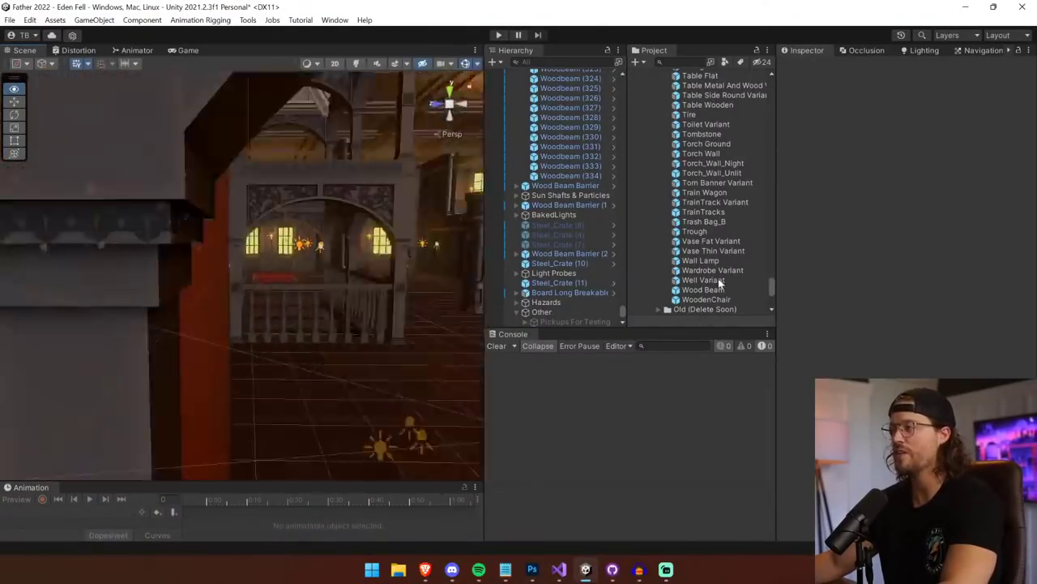
pyautogui.moveTo(185, 253); pyautogui.dragTo(15, 261, button='right')
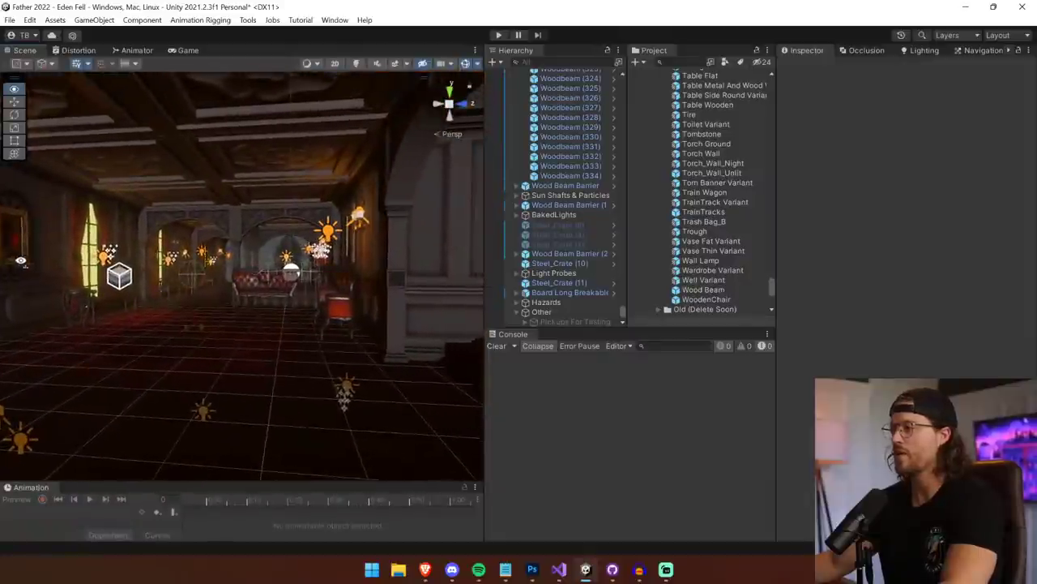
# - Select the Controller object of the FPSController and frame it in the scene
pyautogui.click(107, 279)
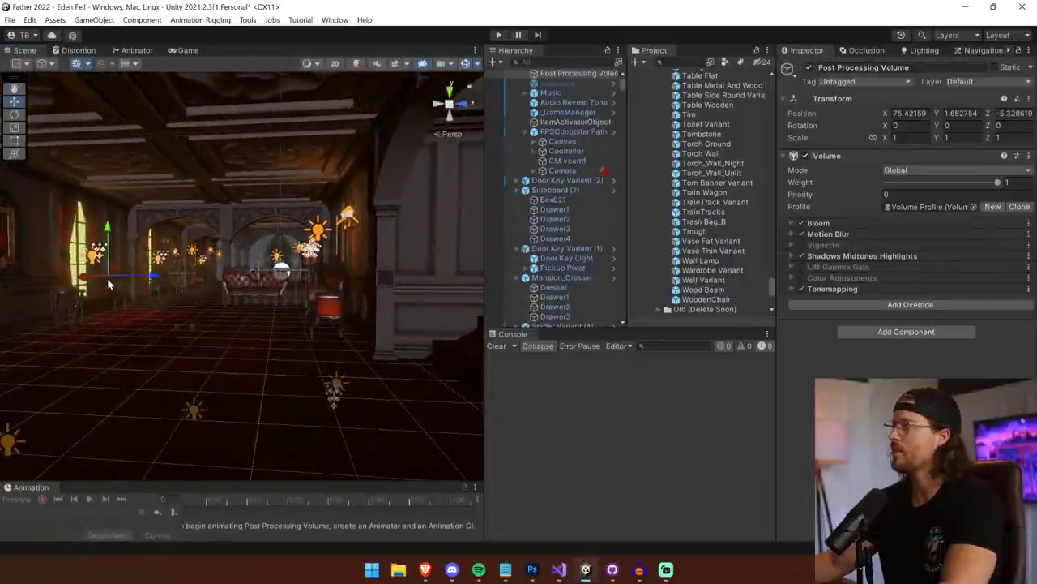
pyautogui.moveTo(167, 284); pyautogui.dragTo(340, 291, button='right')
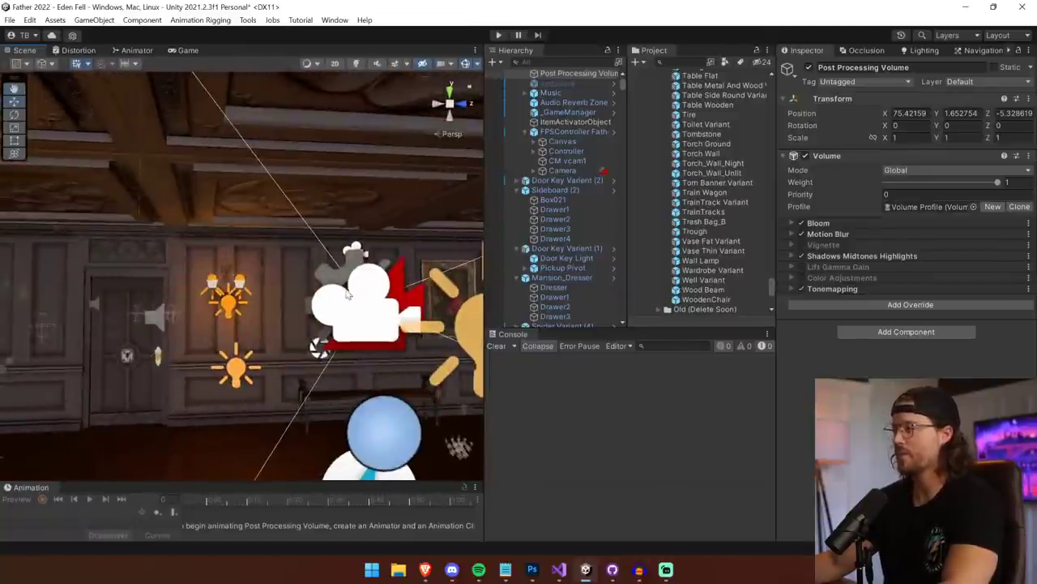
pyautogui.click(346, 294)
pyautogui.click(567, 170)
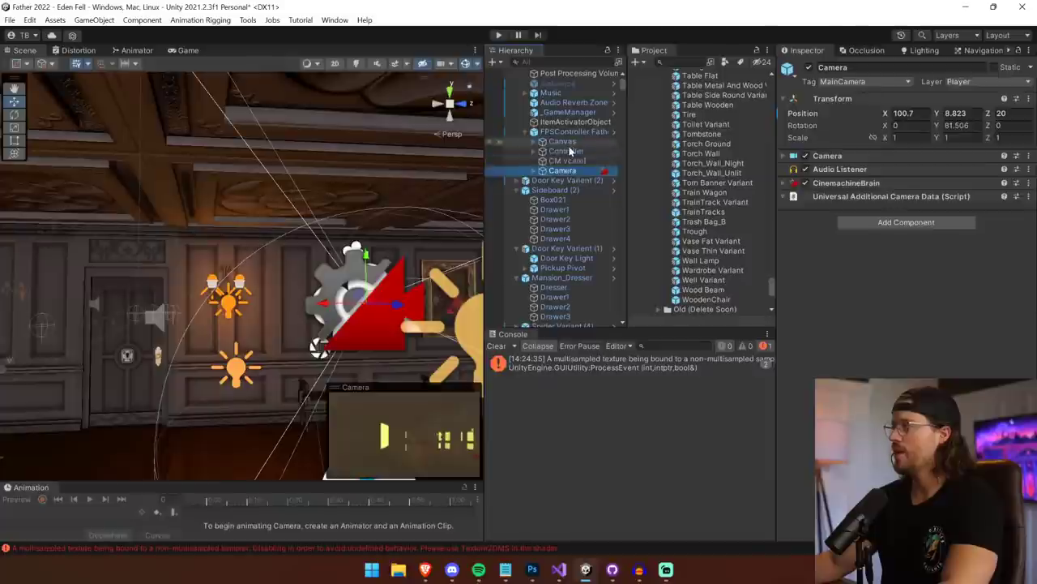
pyautogui.click(567, 160)
pyautogui.doubleClick(566, 150)
# - Lower the player Controller and shift it toward the castle buildings, to about X -27.2, Y -25, Z 20
pyautogui.scroll(-6, 311, 342)
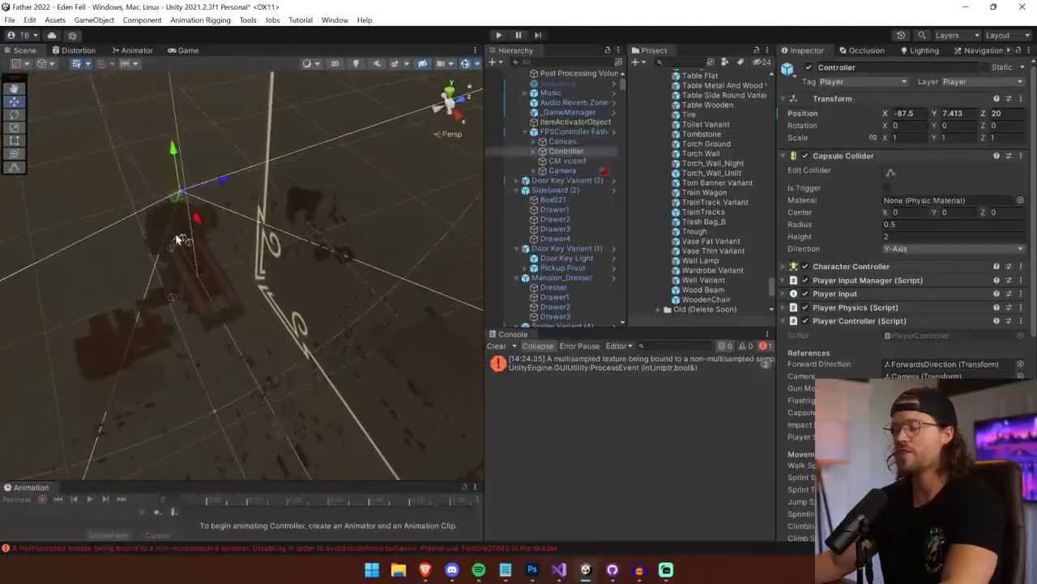
pyautogui.moveTo(175, 155); pyautogui.dragTo(178, 185)
pyautogui.moveTo(199, 235); pyautogui.dragTo(228, 298)
pyautogui.scroll(4, 227, 298)
pyautogui.press('f')
pyautogui.scroll(-8, 240, 277)
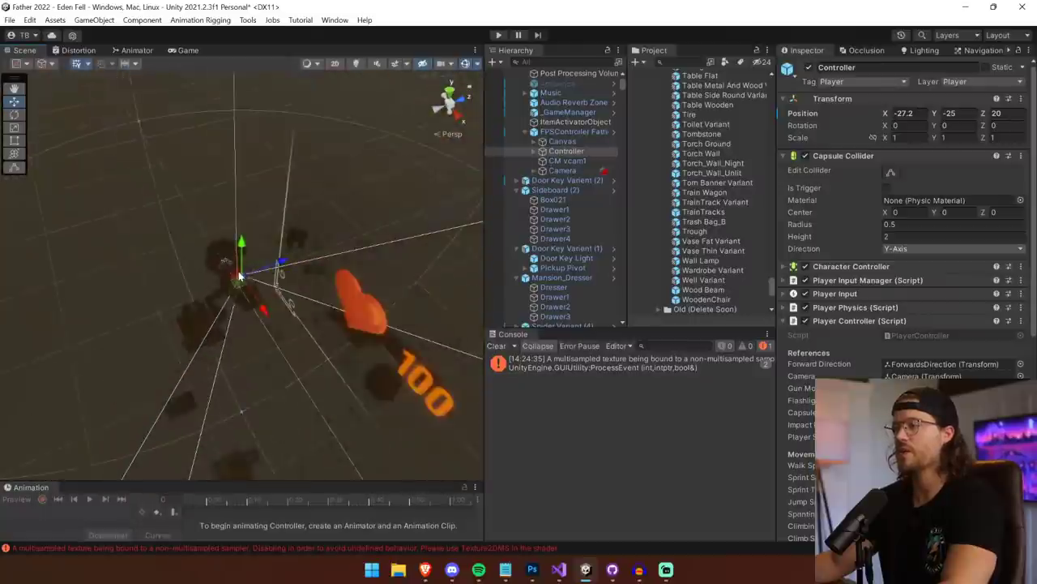
# - Place the player Controller on the checkered floor beside the red carpet in the stone hall, at X -11.39, Y 1.29, Z 6.2
pyautogui.moveTo(287, 263); pyautogui.dragTo(256, 286)
pyautogui.scroll(-8, 254, 283)
pyautogui.moveTo(242, 244); pyautogui.dragTo(242, 173)
pyautogui.press('f')
pyautogui.scroll(-7, 261, 247)
pyautogui.moveTo(264, 237); pyautogui.dragTo(438, 415)
pyautogui.moveTo(182, 357); pyautogui.dragTo(312, 355, button='right')
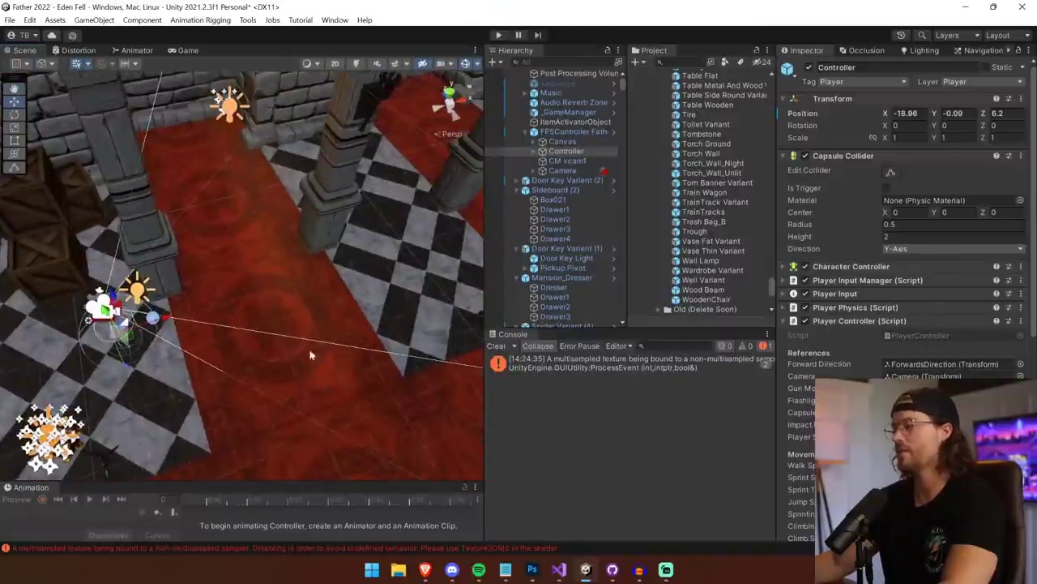
pyautogui.moveTo(106, 311); pyautogui.dragTo(415, 188)
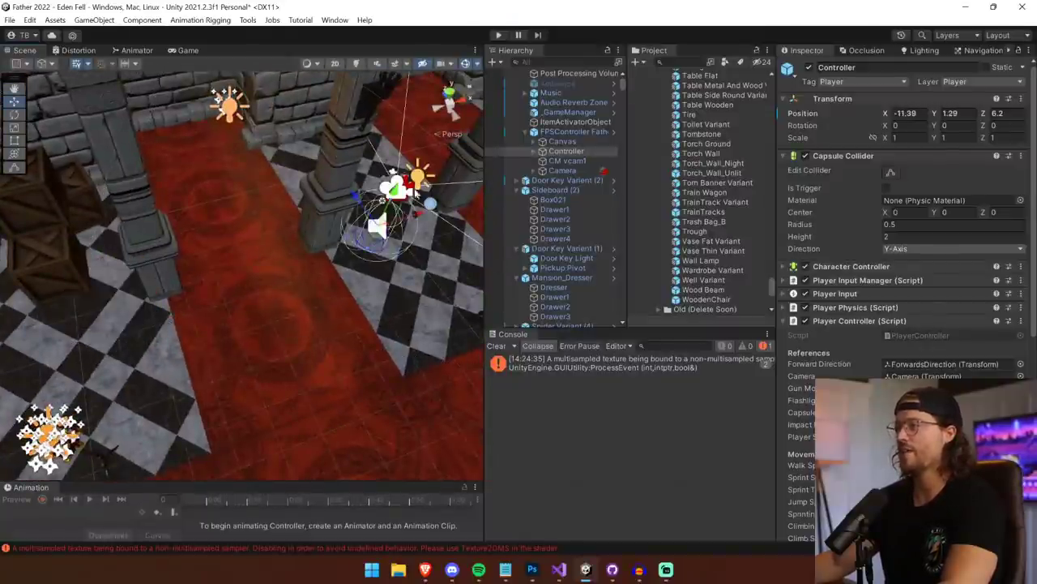
# - Start a playtest, walk through the candle-lit red-carpet hall, and open the wooden double doors at its edge
pyautogui.click(497, 36)
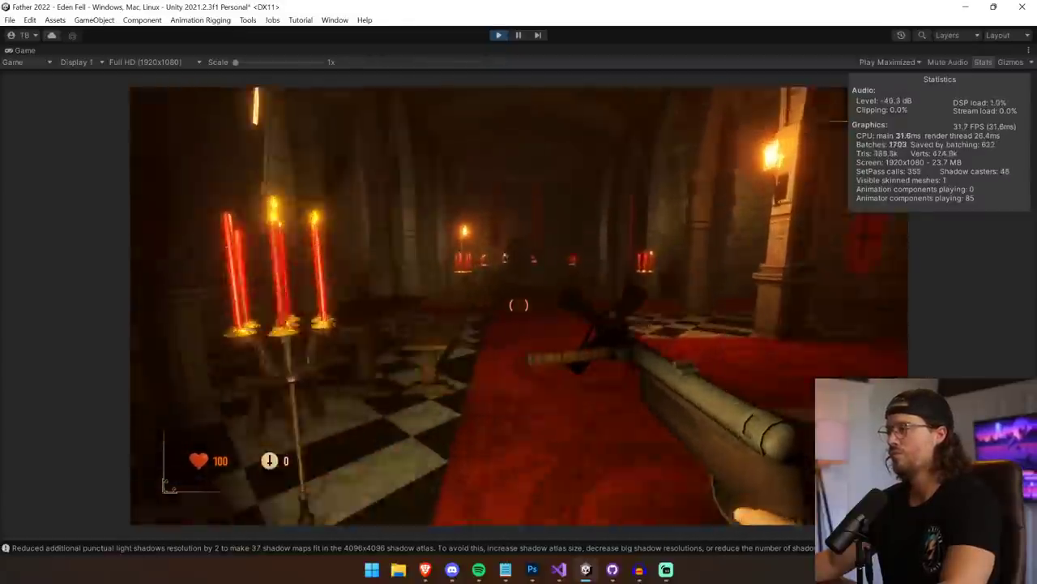
pyautogui.press('1')
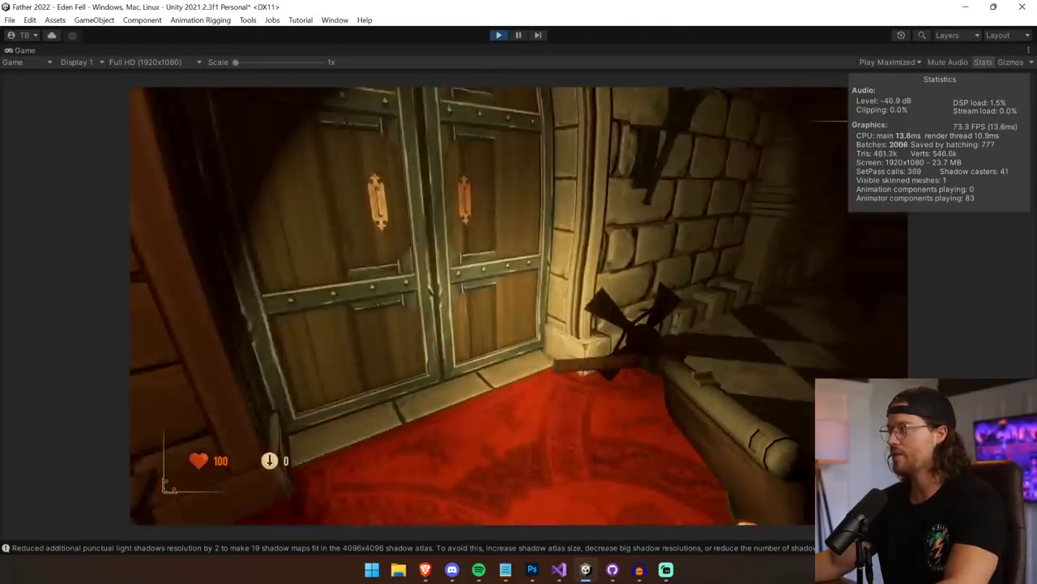
pyautogui.press('e')
pyautogui.press('w')
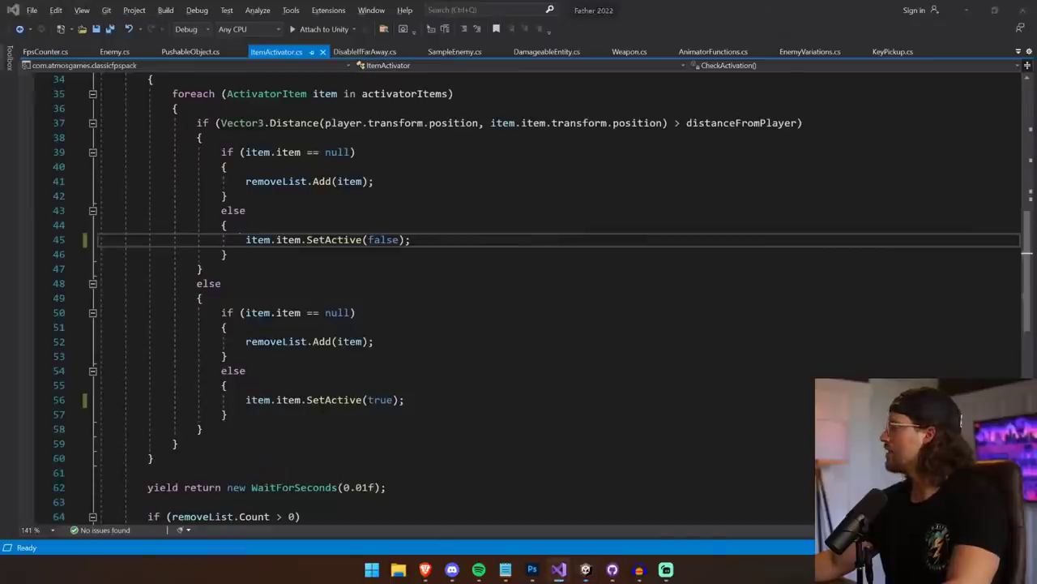
# - Switch to the Notepad to-do list and return to the running game
pyautogui.hotkey('alt', 'Tab')
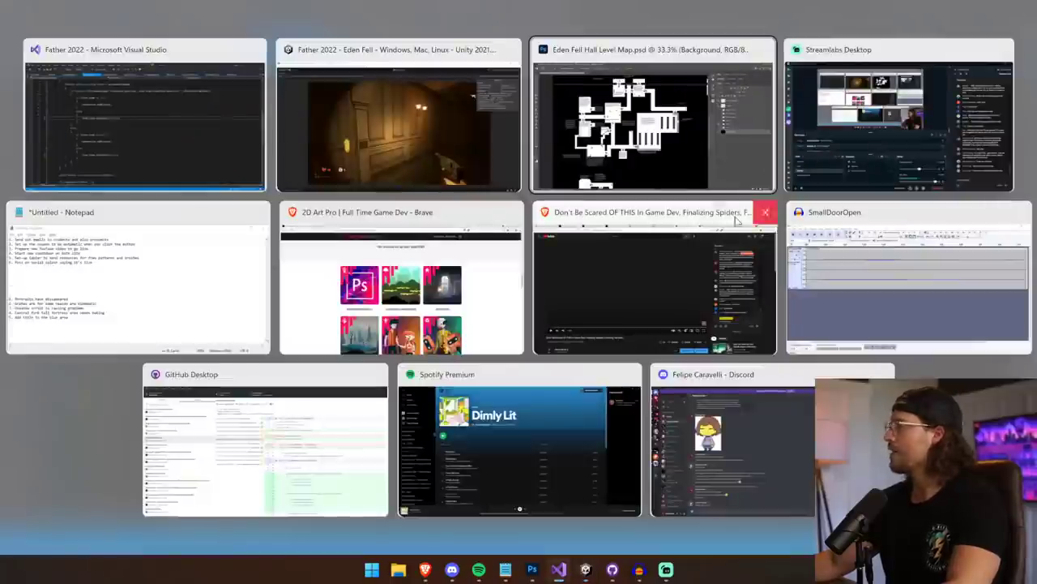
pyautogui.click(133, 299)
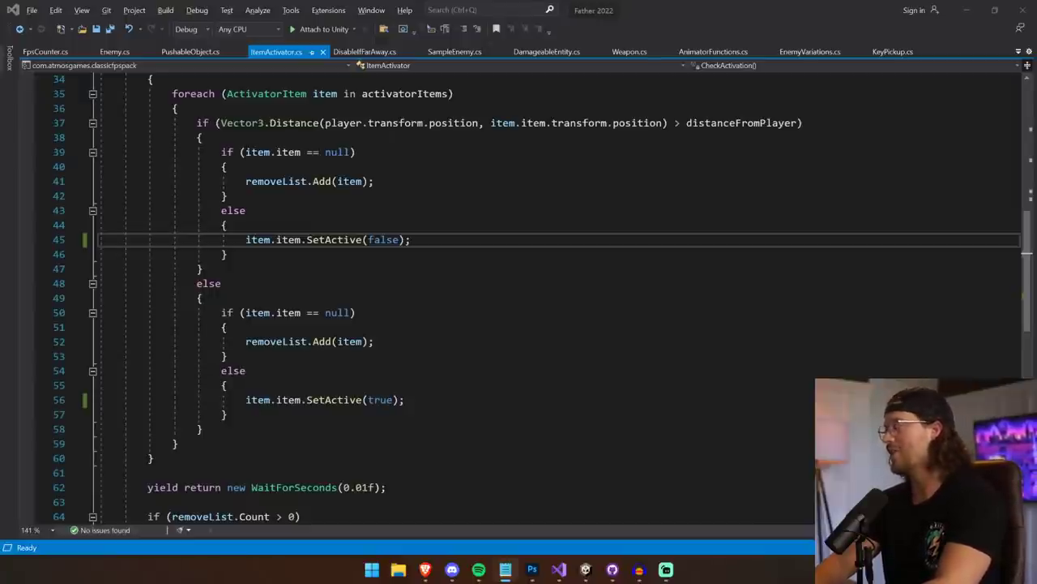
pyautogui.hotkey('alt', 'Tab')
pyautogui.hotkey('alt', 'Tab')
# - Walk through the window-lit room and up the wooden steps, open the panelled door, and continue toward the carved archway
pyautogui.press('w')
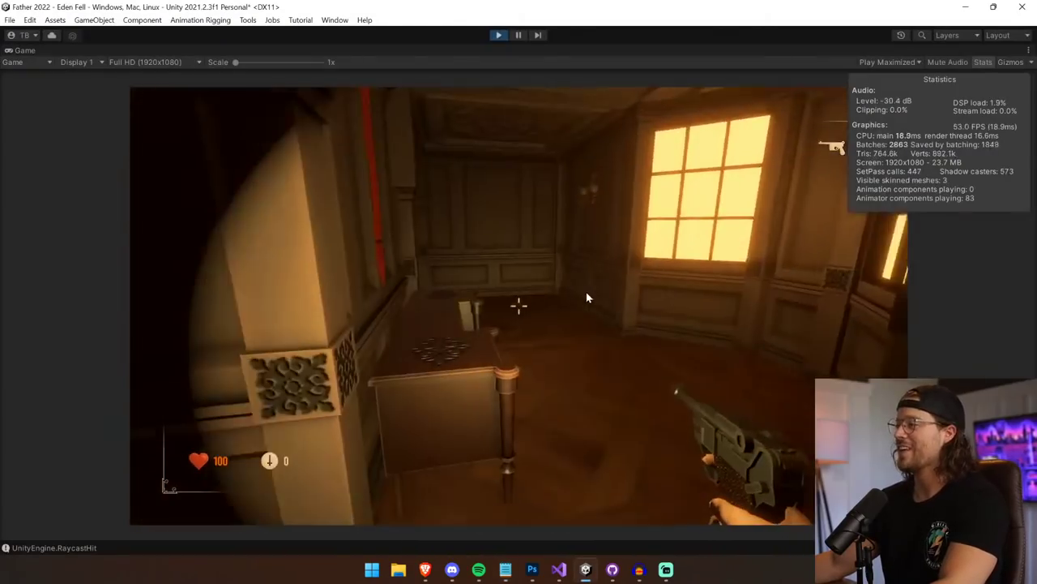
pyautogui.press('w')
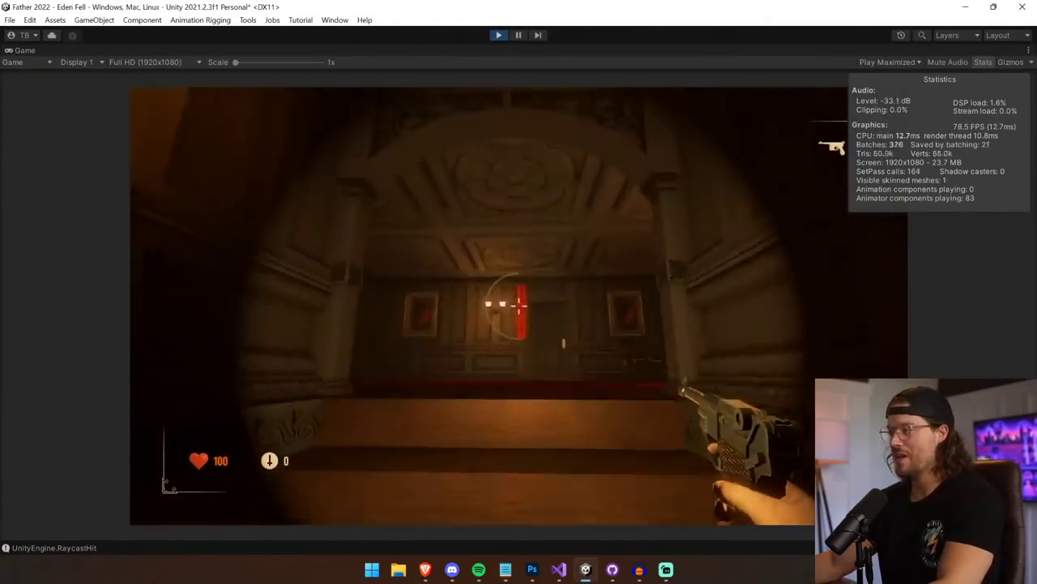
pyautogui.press('w')
pyautogui.press('e')
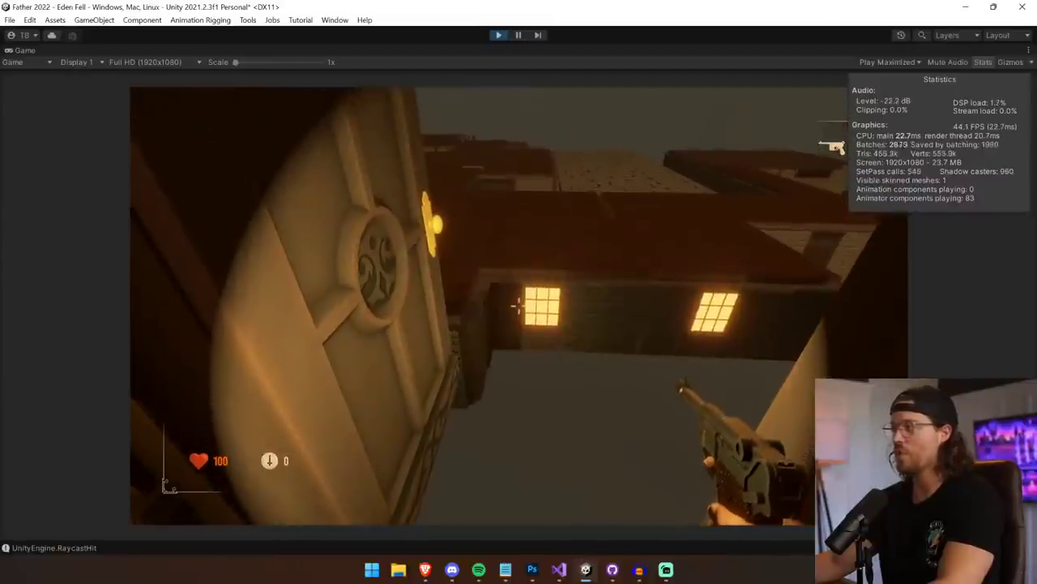
pyautogui.press('w')
pyautogui.hotkey('shift', 'w')
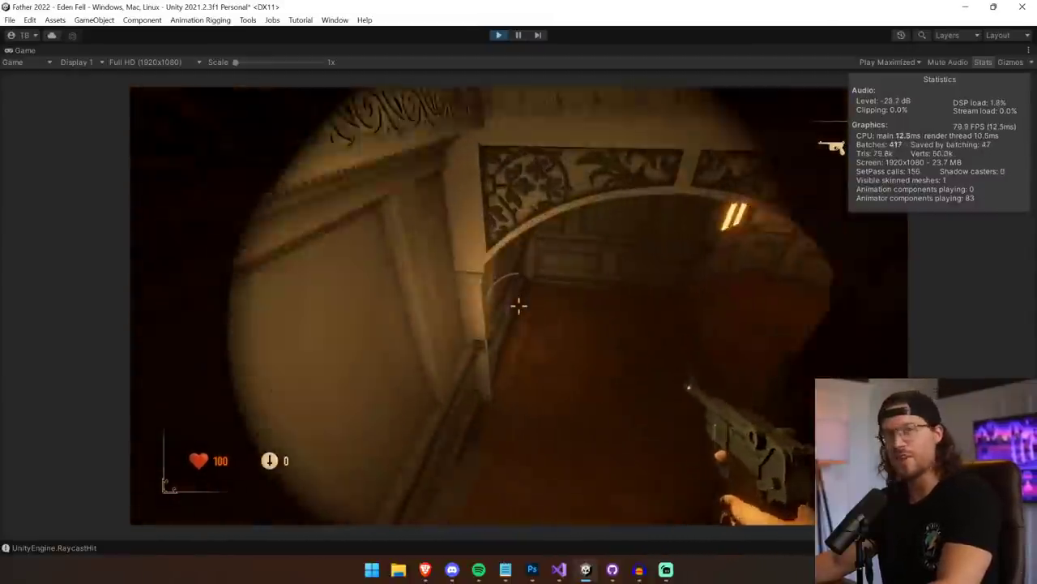
# - Follow the sconce-lit corridors to the jammed mansion door and try to open it
pyautogui.press('w')
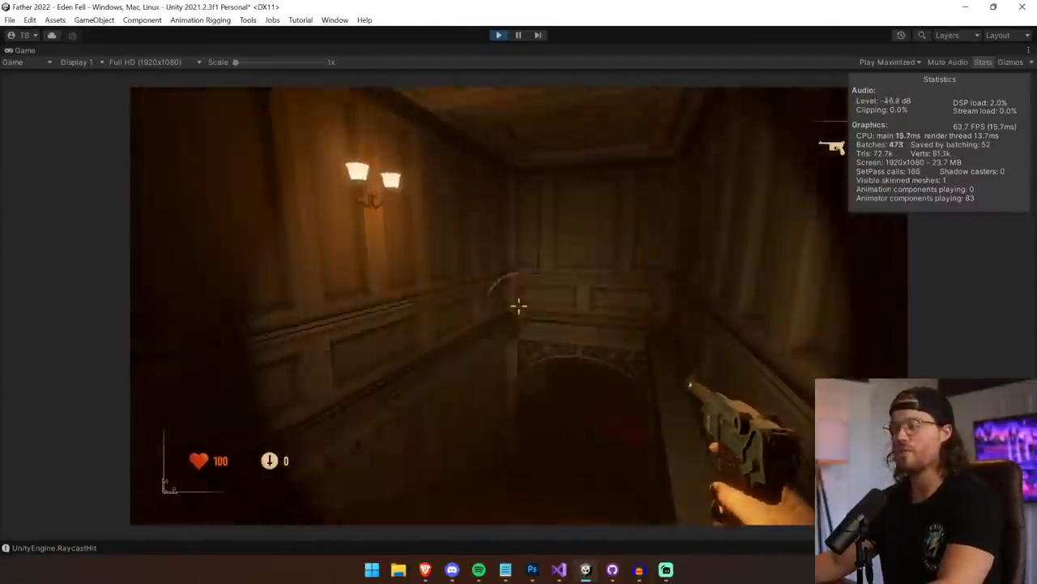
pyautogui.press('w')
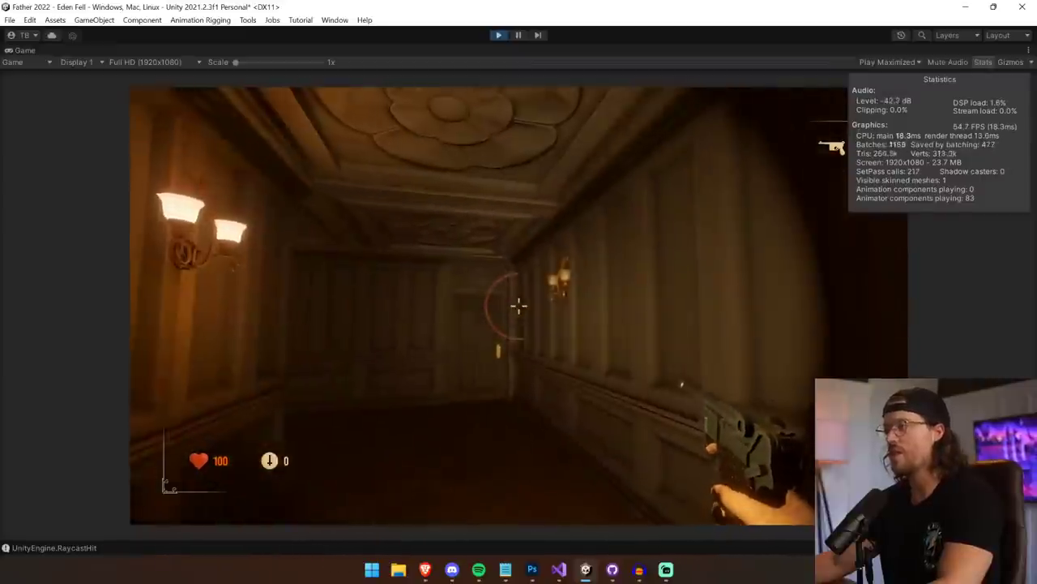
pyautogui.press('w')
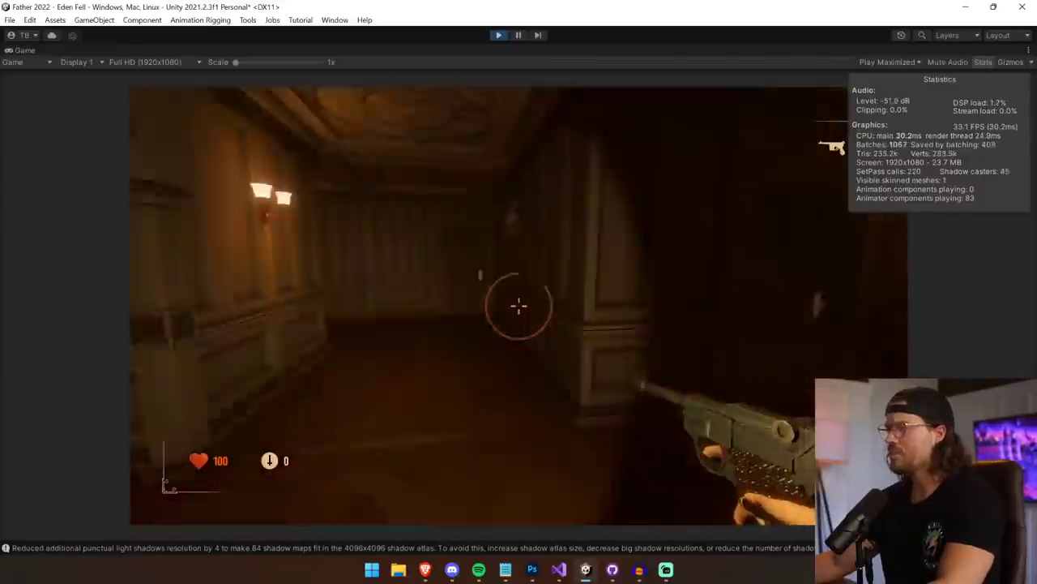
pyautogui.press('w')
pyautogui.press('e')
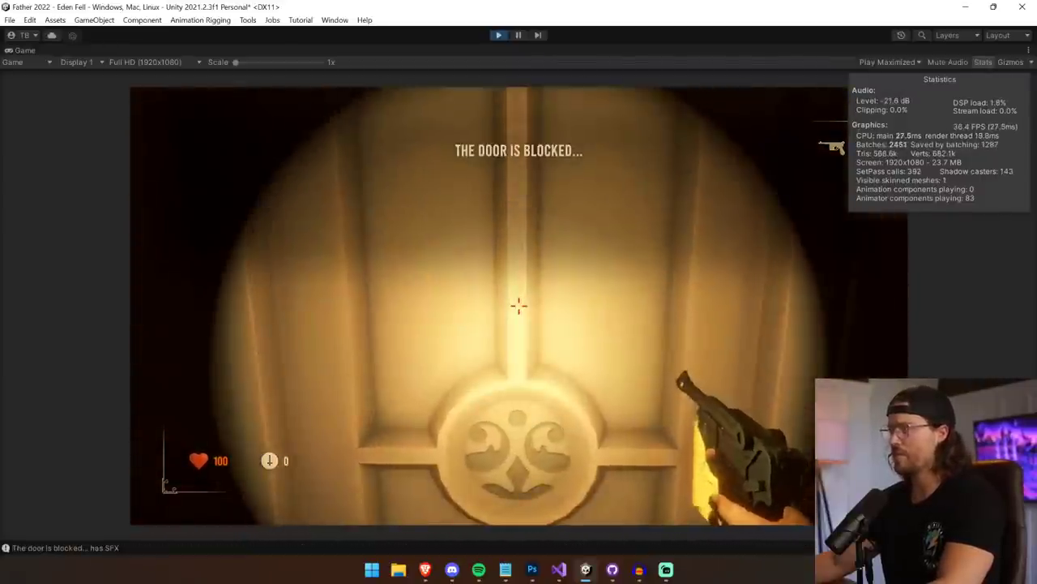
pyautogui.hotkey('shift', 'w')
# - Walk through the red-sofa hall and the arched corridor, and drop the carried table lamp on the wooden floor
pyautogui.press('w')
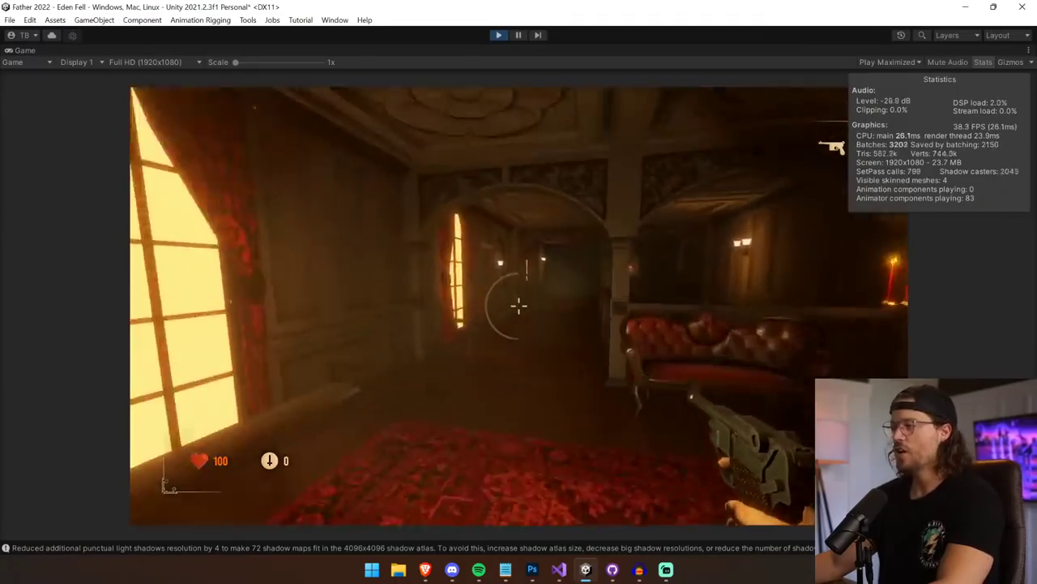
pyautogui.press('w')
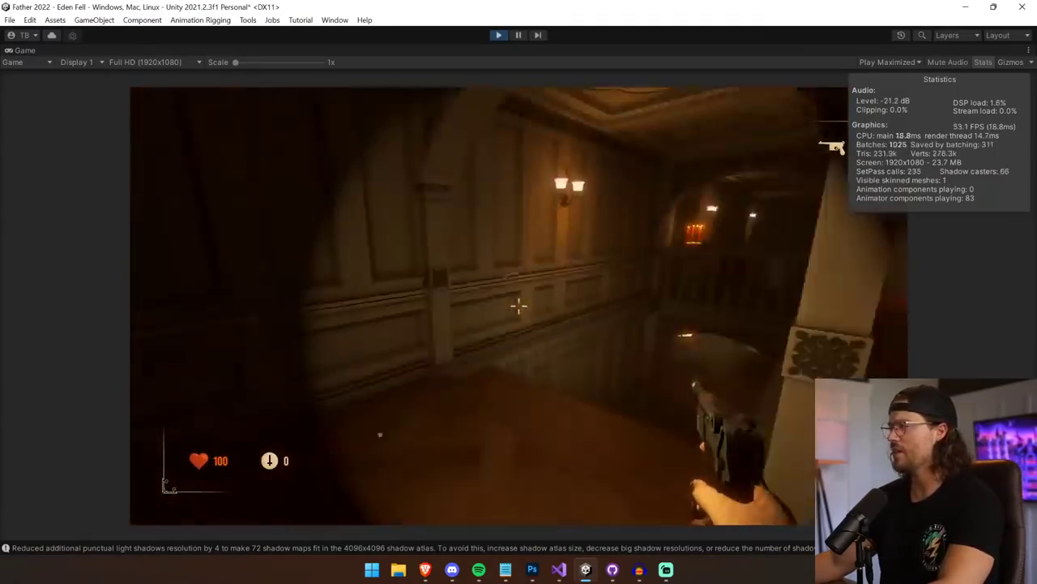
pyautogui.press('w')
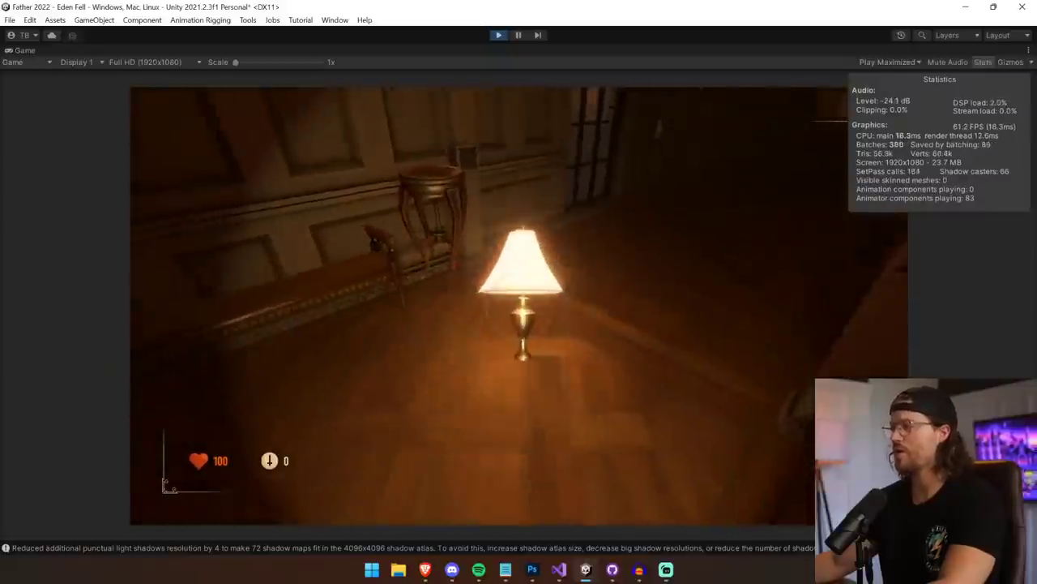
pyautogui.press('e')
# - Open the next panelled door, inspect the red-floored room with the loose drawers, and head back out to the pillared hall
pyautogui.press('w')
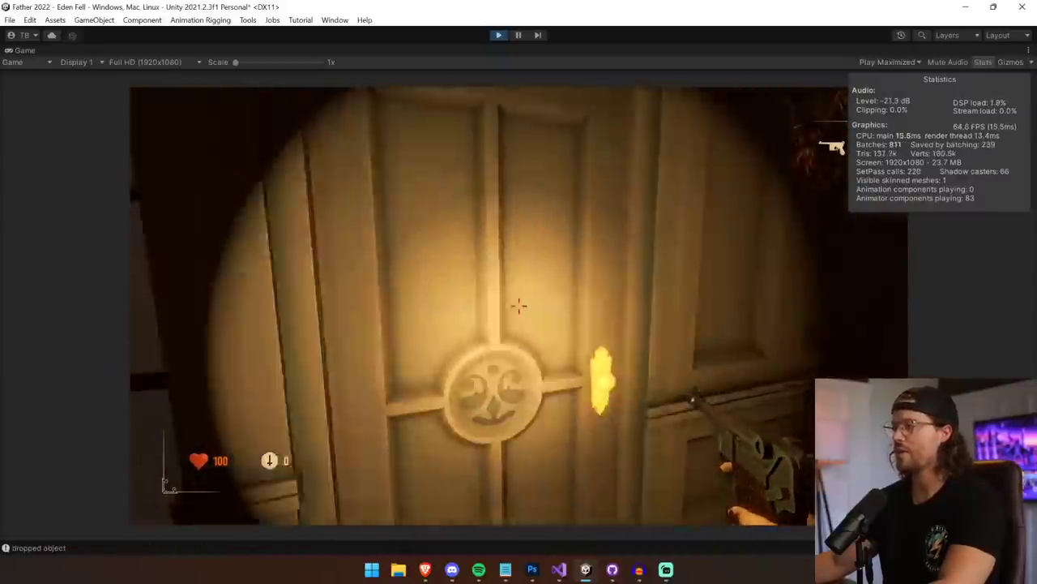
pyautogui.press('e')
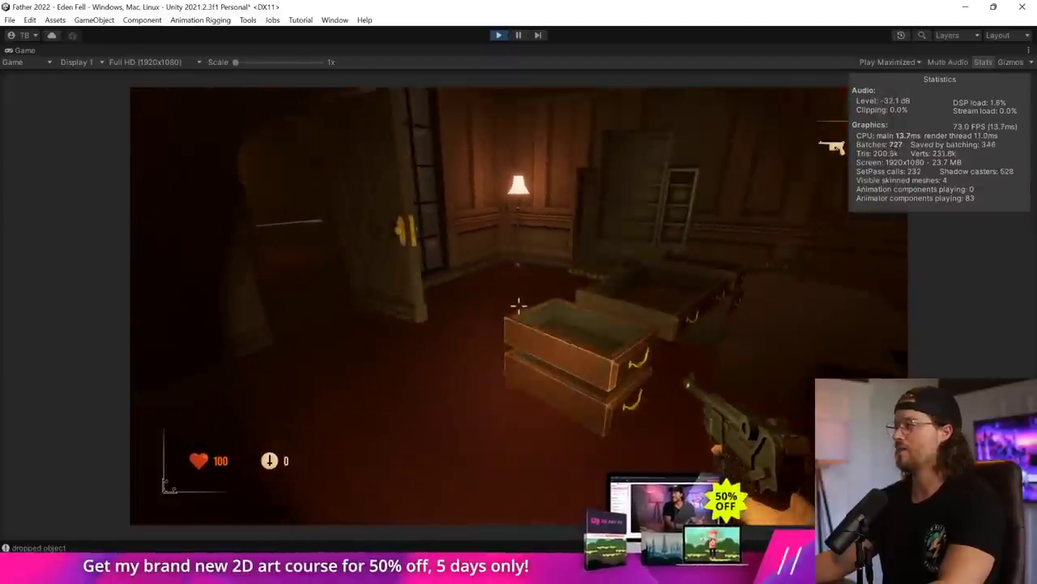
pyautogui.press('w')
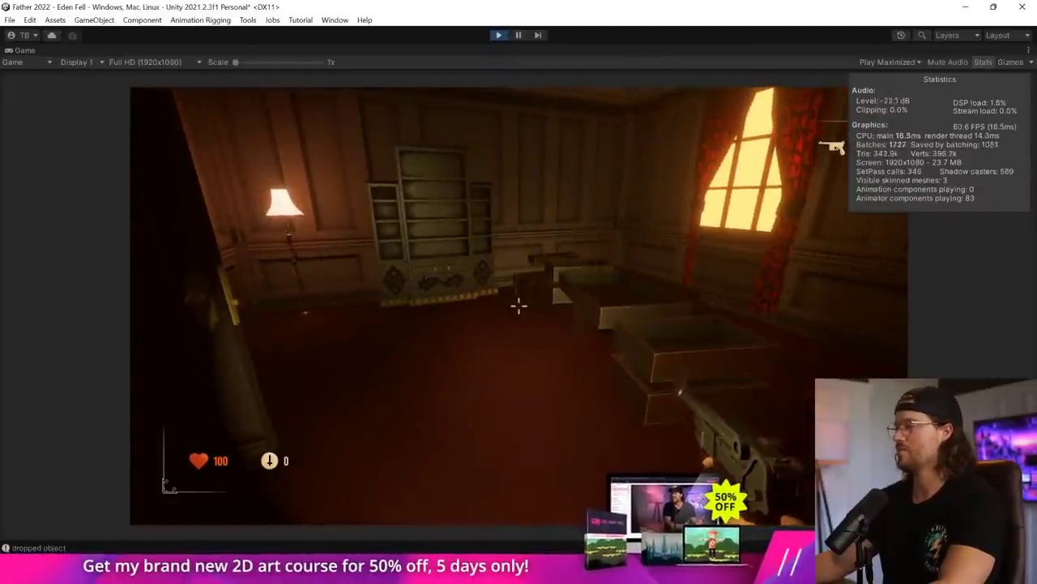
pyautogui.press('w')
pyautogui.press('e')
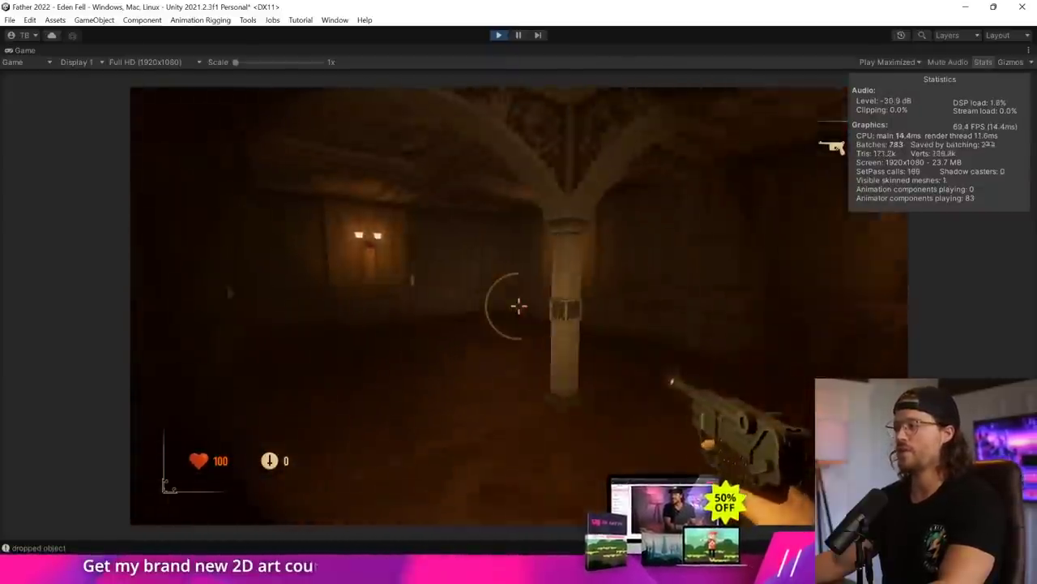
# - Cross the pillared hall, open its panelled door, and enter the Library of the Holy Mother
pyautogui.press('w')
pyautogui.press('f')
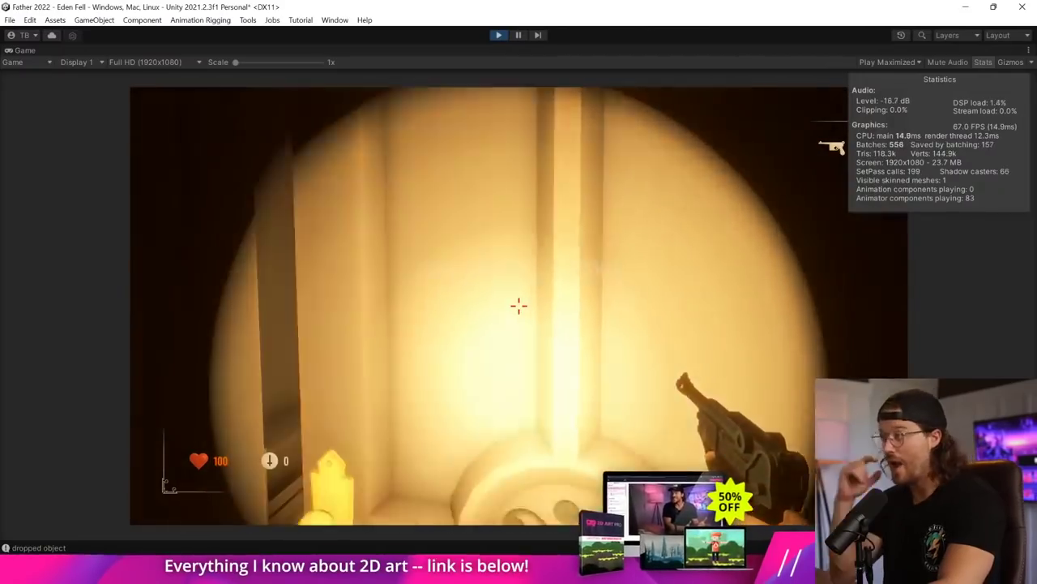
pyautogui.press('e')
pyautogui.press('w')
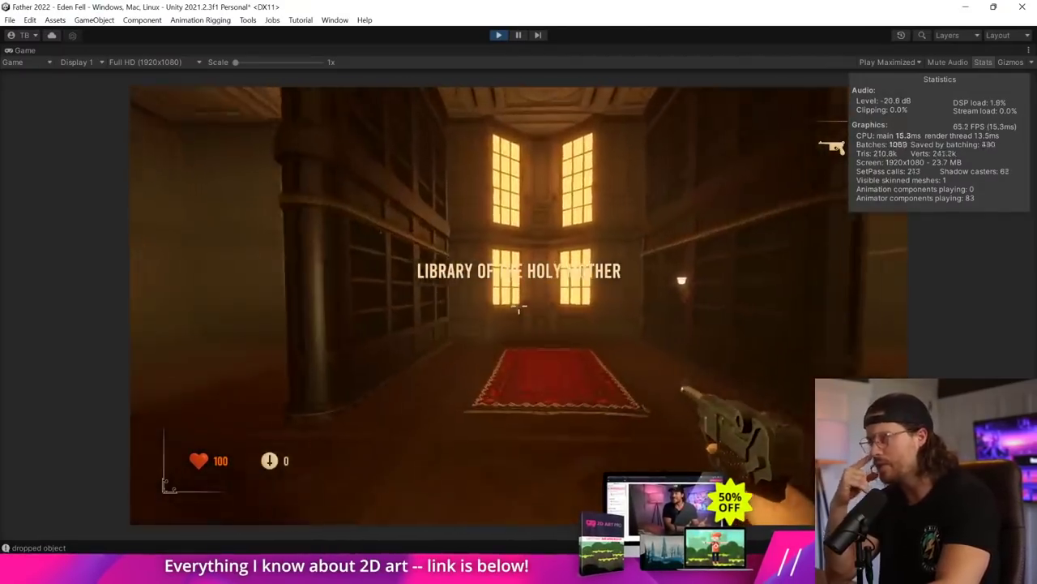
# - Walk the library's red carpet and arched bookshelf aisles to review the room and its frame rate
pyautogui.press('w')
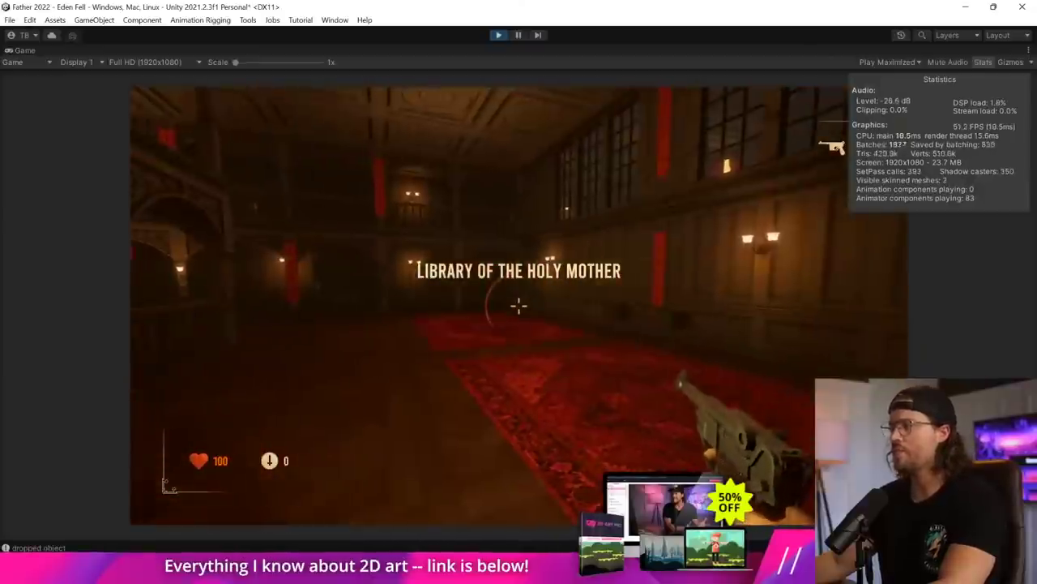
pyautogui.press('w')
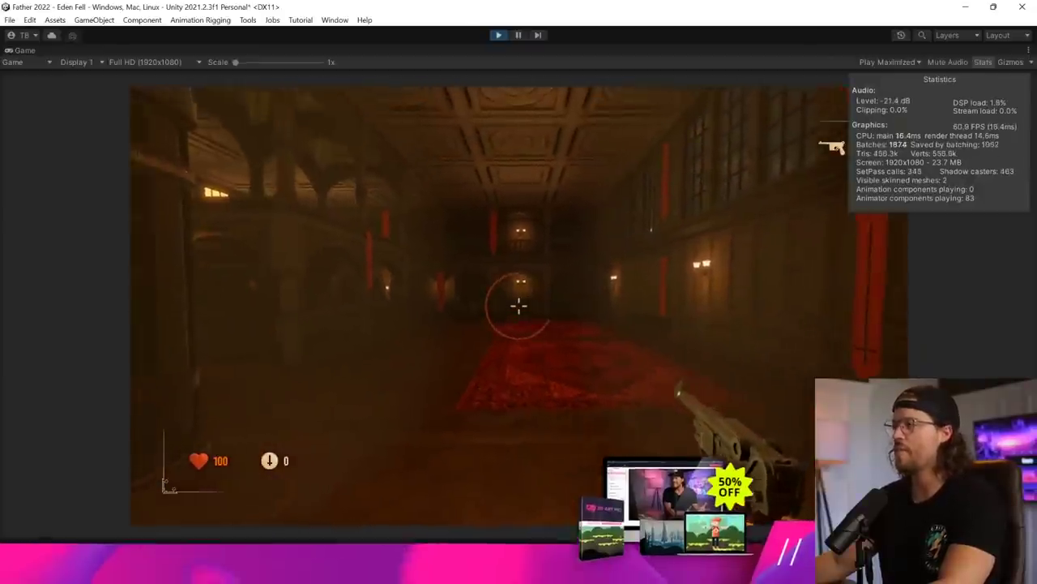
pyautogui.press('w')
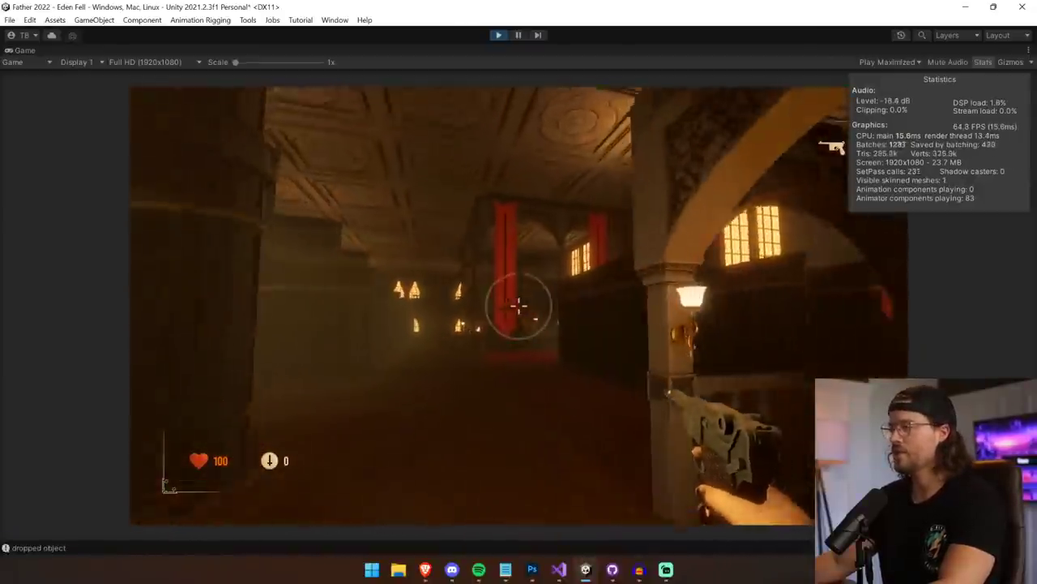
pyautogui.press('w')
# - Stop the playtest and clear the console messages
pyautogui.press('Escape')
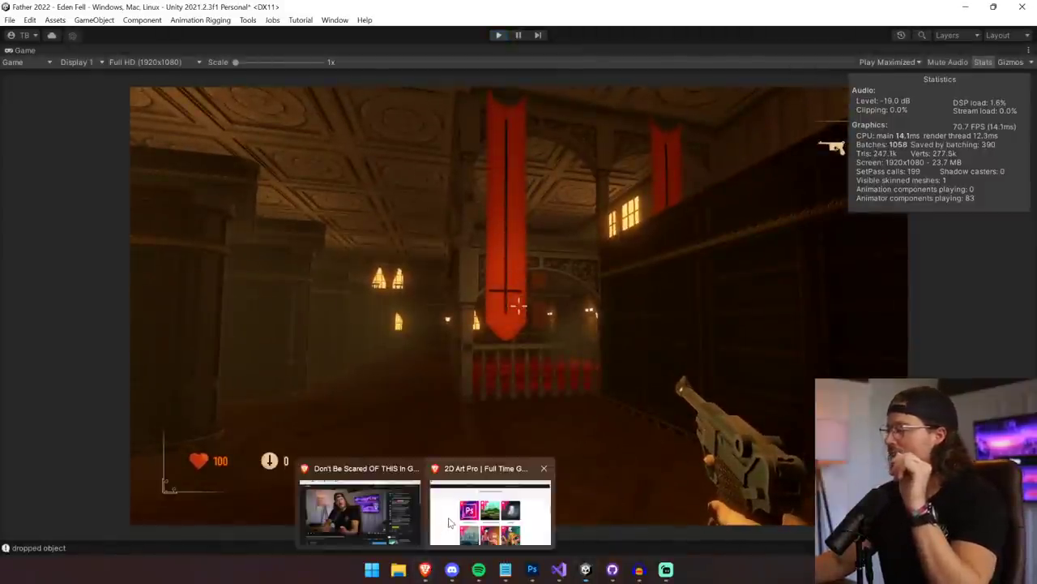
pyautogui.hotkey('ctrl', 'p')
pyautogui.moveTo(425, 569)
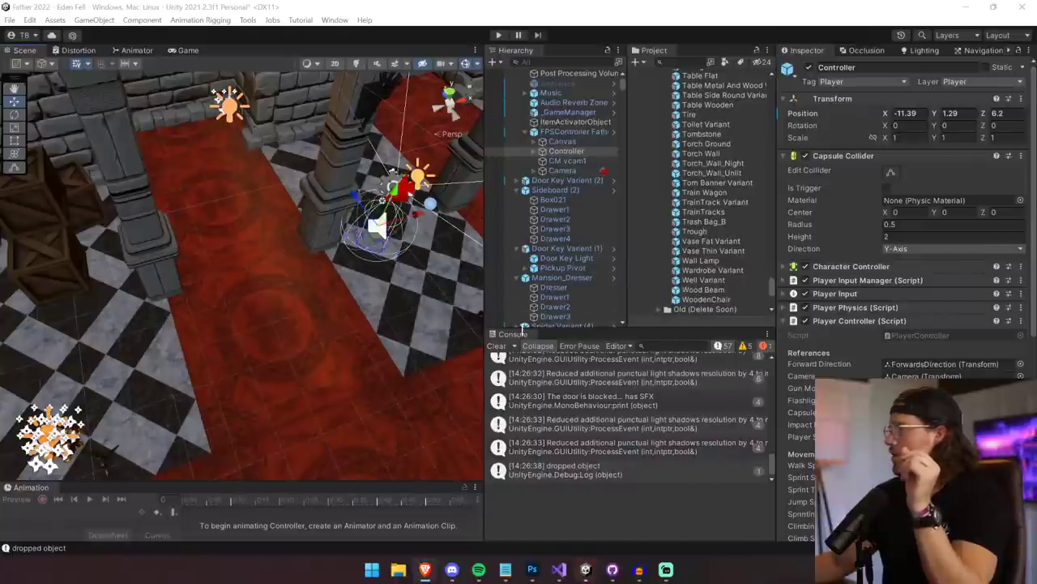
pyautogui.click(496, 345)
pyautogui.scroll(1, 564, 184)
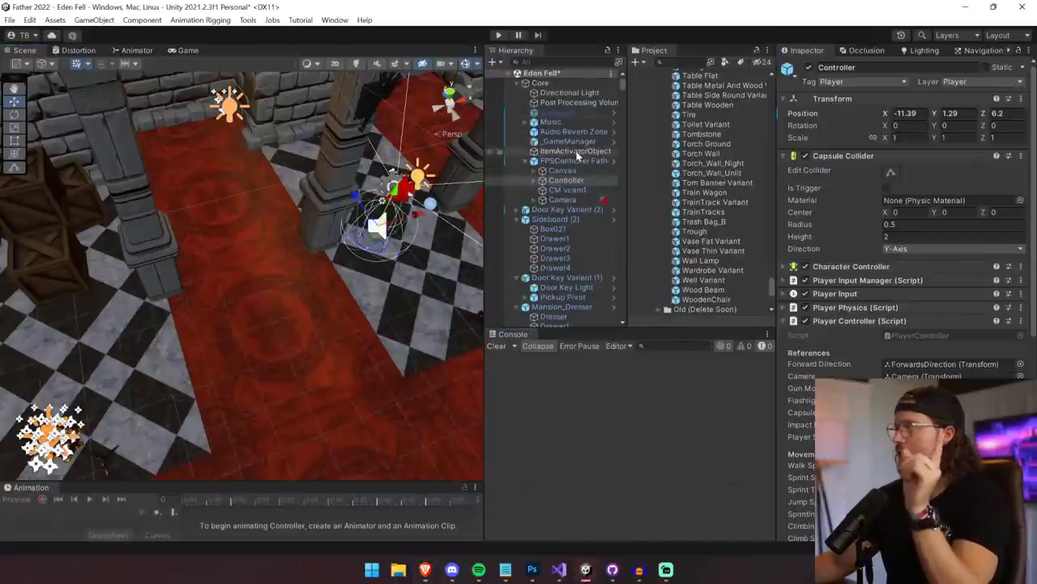
# - Locate ItemActivatorObject's Item Activator script in the project and switch to the browser's YouTube tutorial on deactivating objects far from the player
pyautogui.click(578, 152)
pyautogui.click(911, 170)
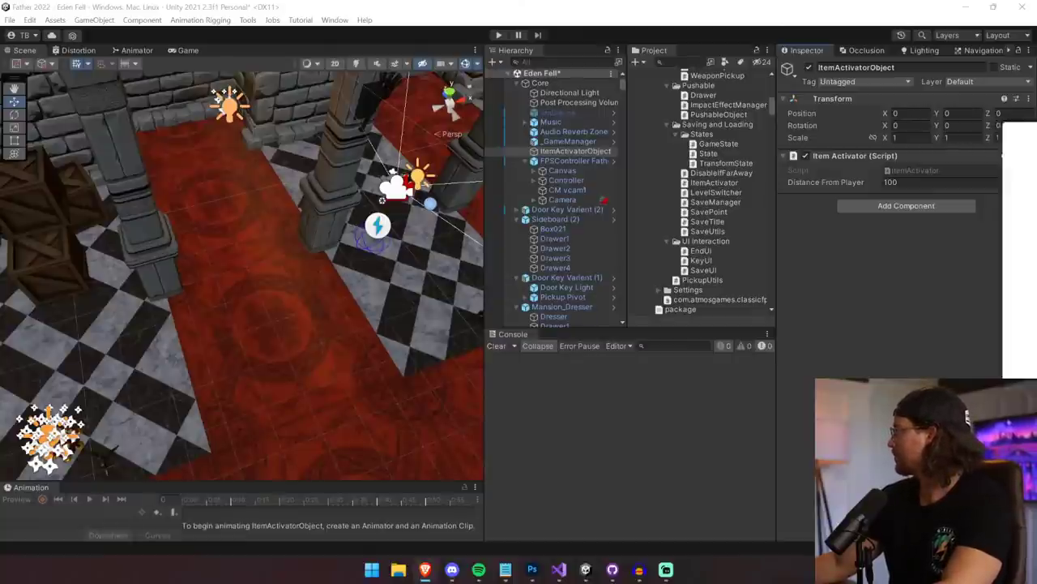
pyautogui.moveTo(1036, 129); pyautogui.dragTo(670, 117)
pyautogui.doubleClick(670, 118)
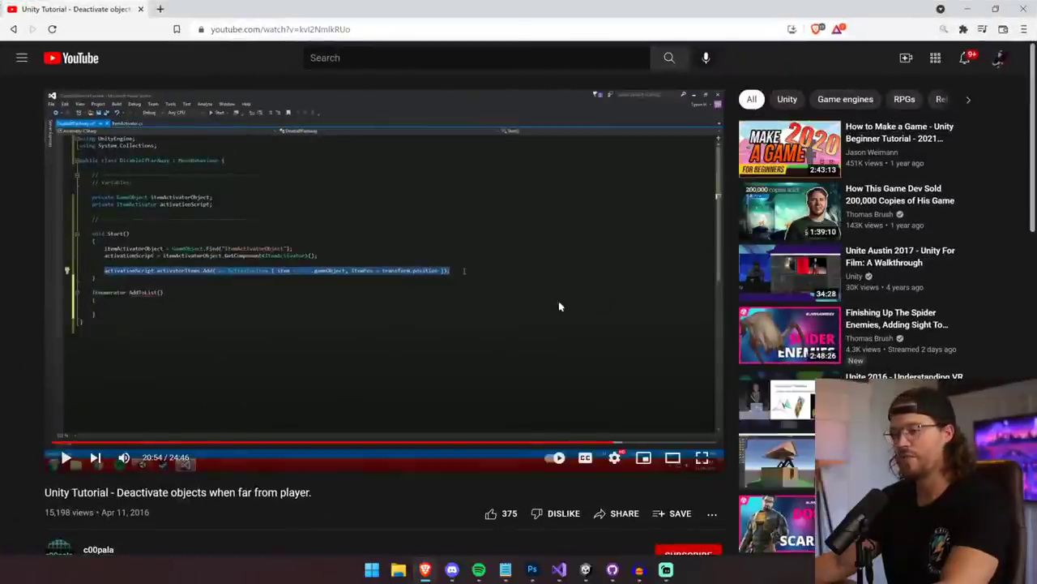
# - Subscribe to the tutorial's channel and open the GitHub scripts link from the expanded video description
pyautogui.scroll(-2, 122, 486)
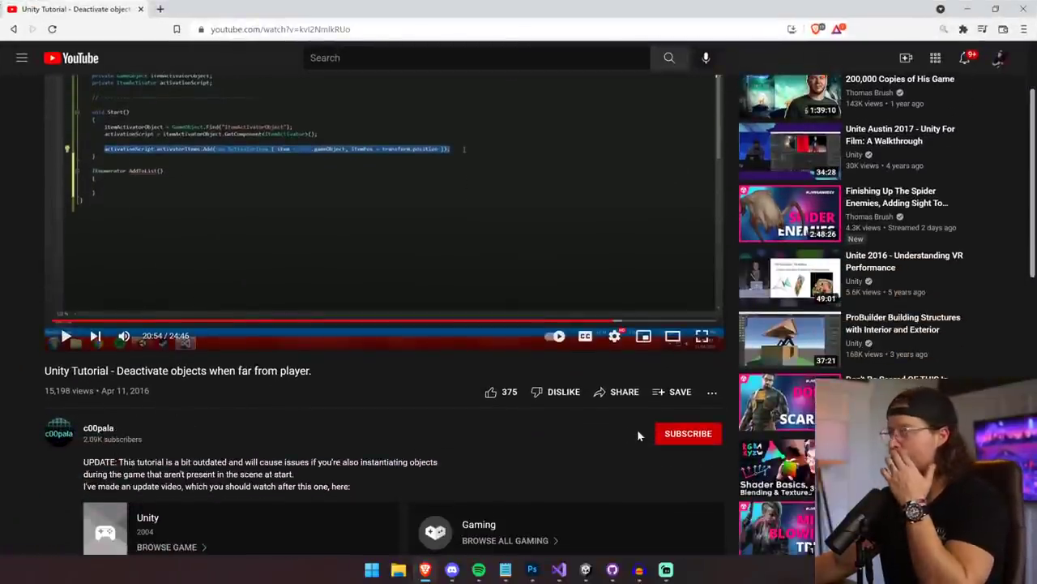
pyautogui.click(699, 441)
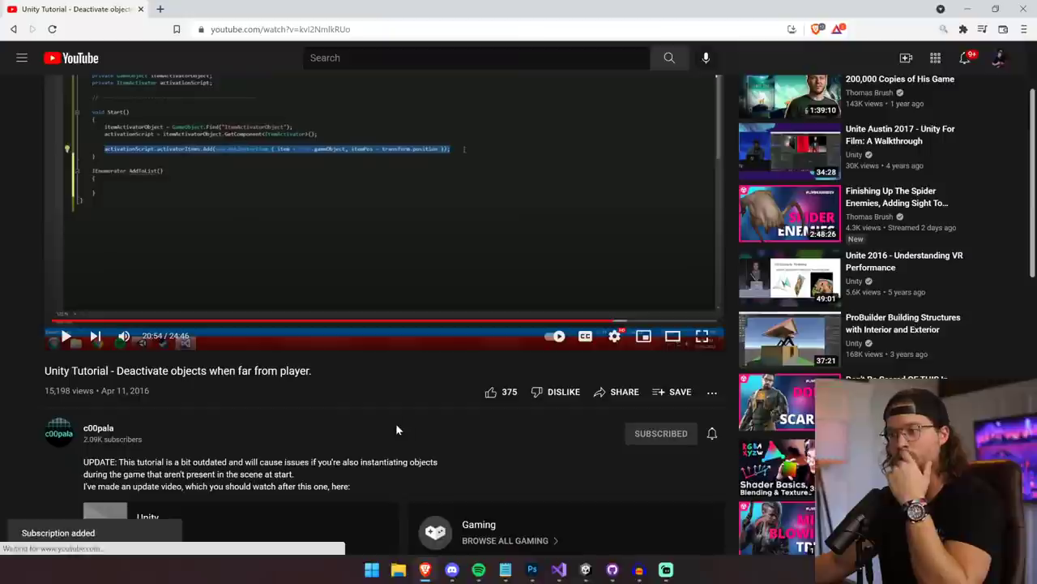
pyautogui.scroll(-1, 396, 429)
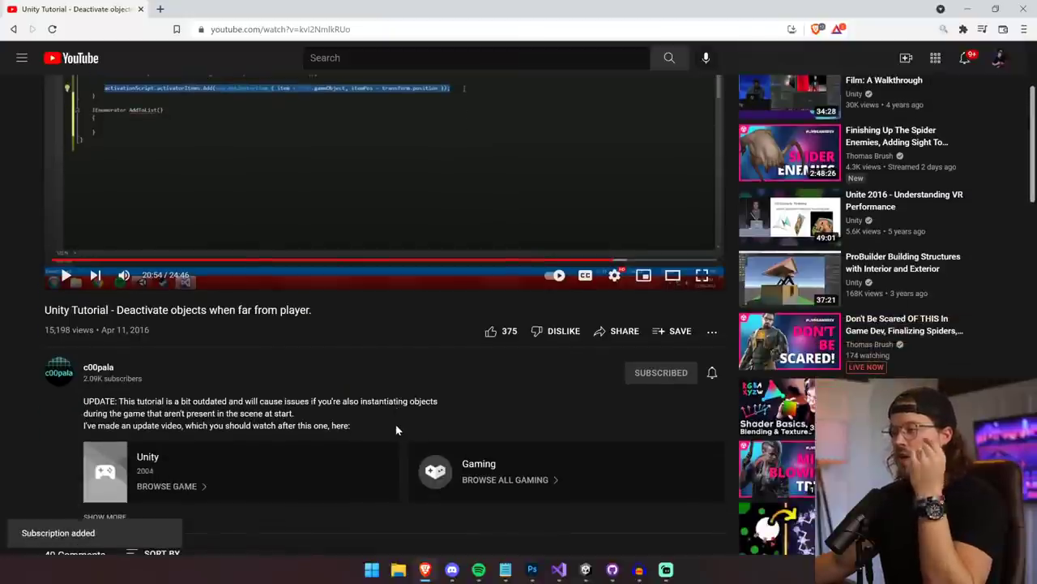
pyautogui.scroll(-3, 133, 436)
pyautogui.click(108, 334)
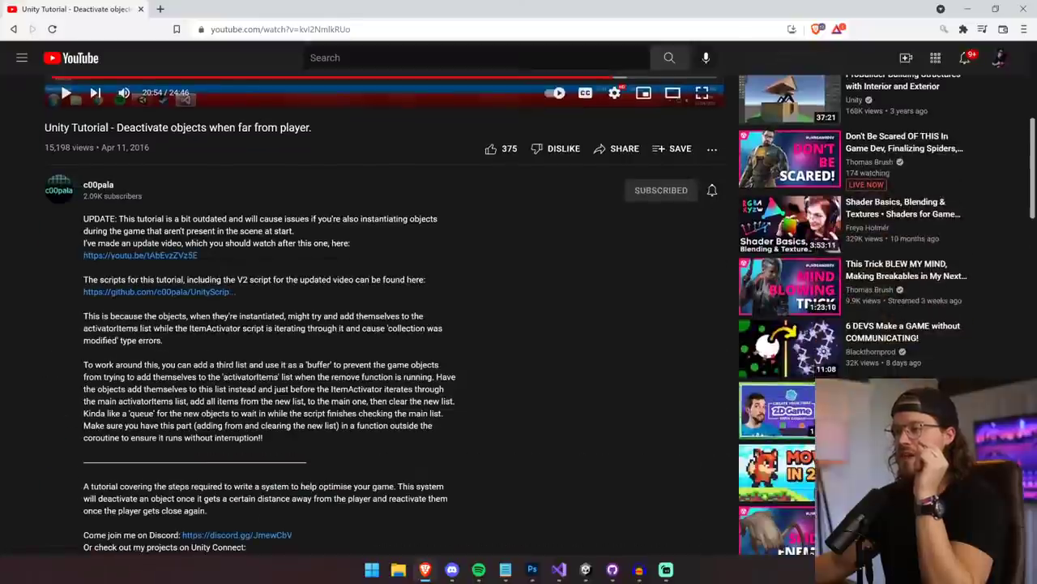
pyautogui.click(148, 292)
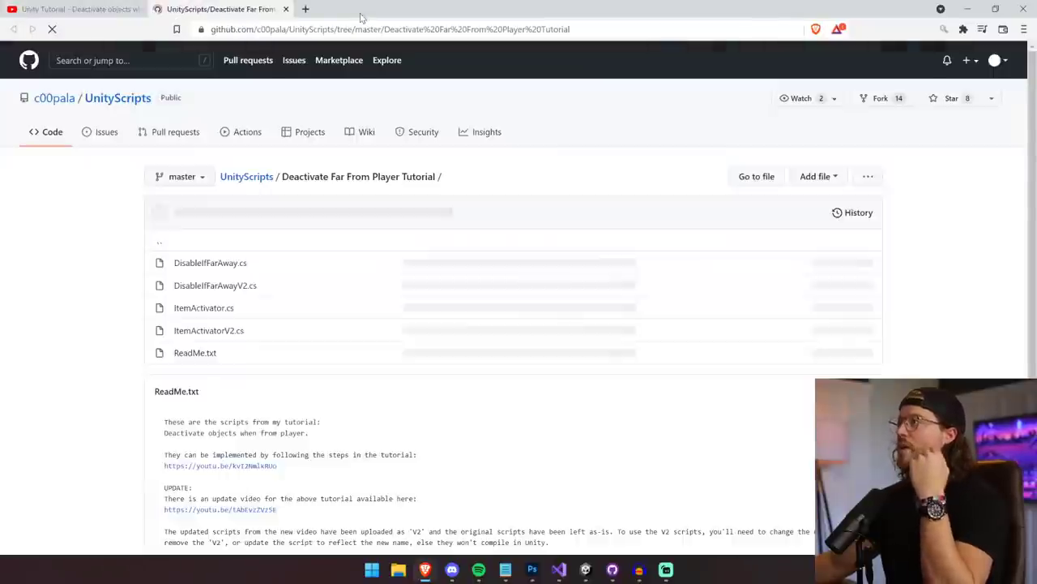
# - Open DisableIfFarAwayV2.cs in the GitHub repository and copy its entire code
pyautogui.click(235, 292)
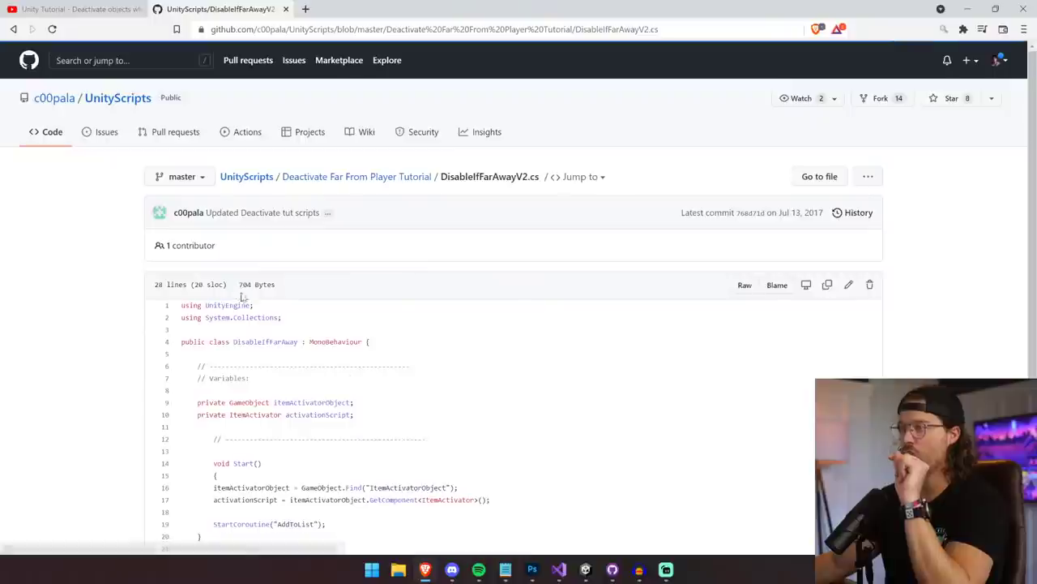
pyautogui.hotkey('ctrl', 'a')
pyautogui.click(164, 302)
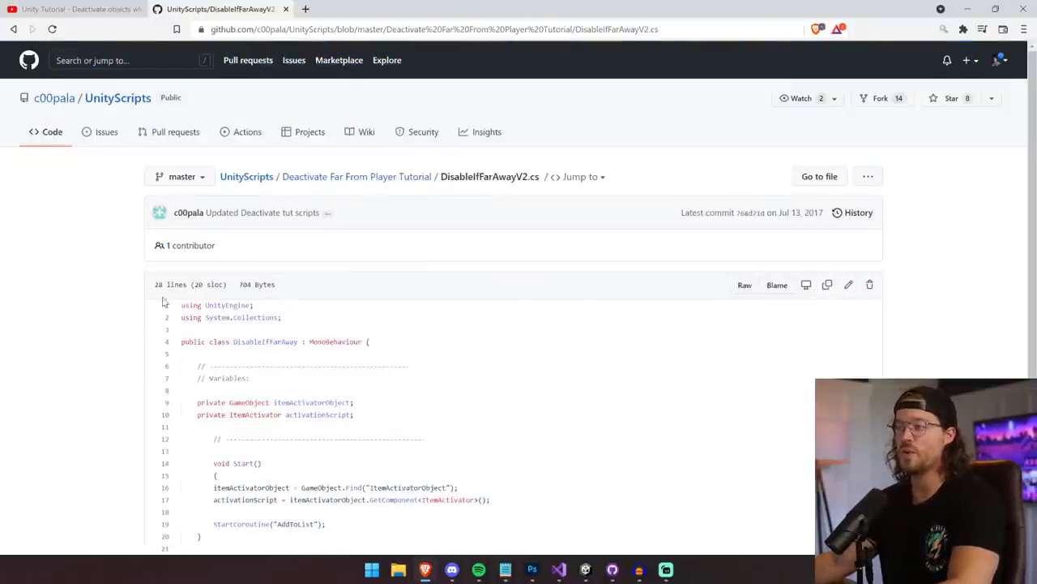
pyautogui.moveTo(180, 309); pyautogui.dragTo(315, 452)
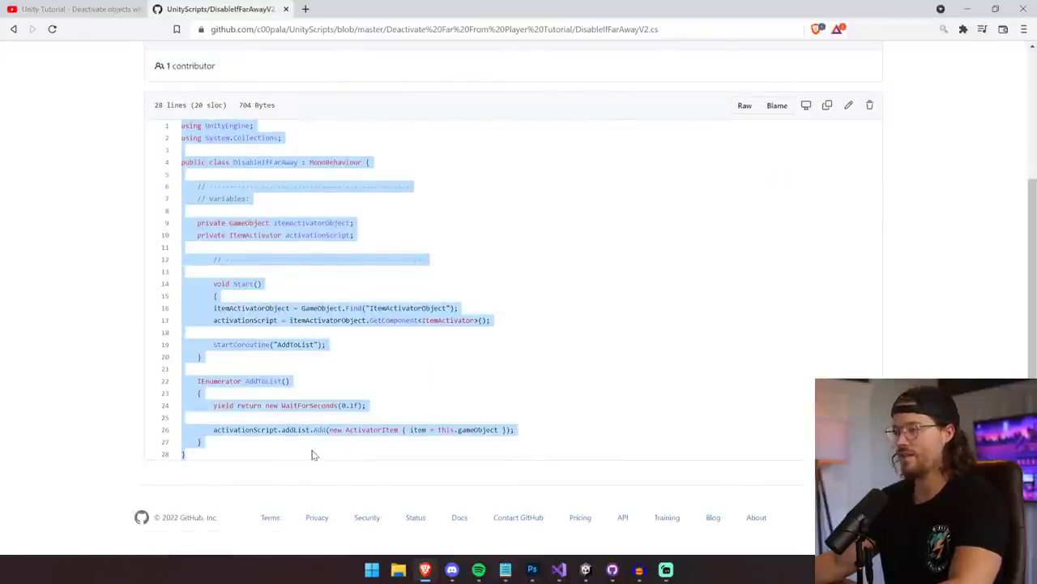
# - Switch to Unity, open the project's DisableIfFarAway script, replace its contents with the copied V2 code and save it
pyautogui.click(584, 570)
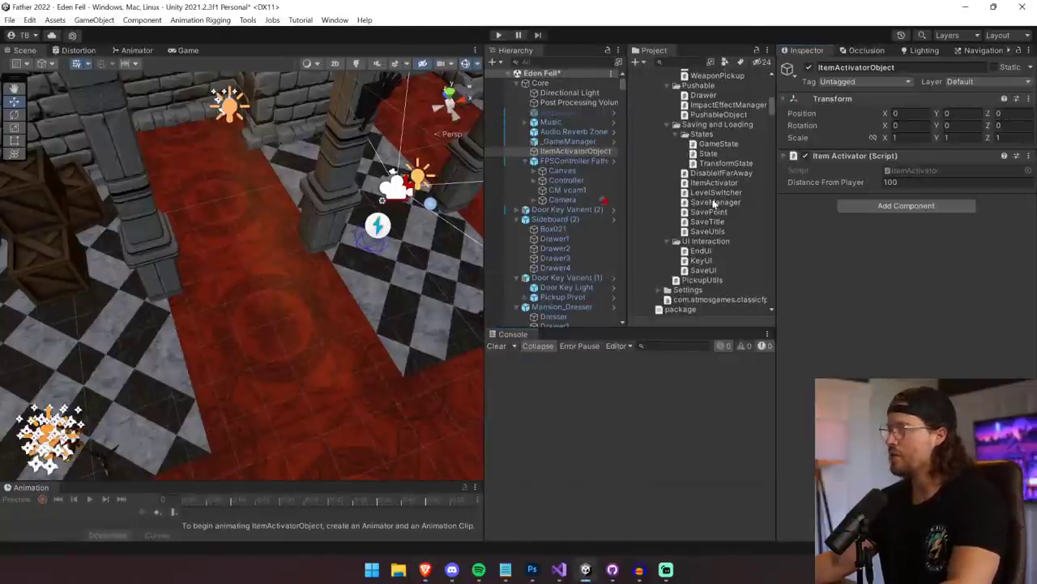
pyautogui.hotkey('alt', 'Tab')
pyautogui.scroll(3, 648, 251)
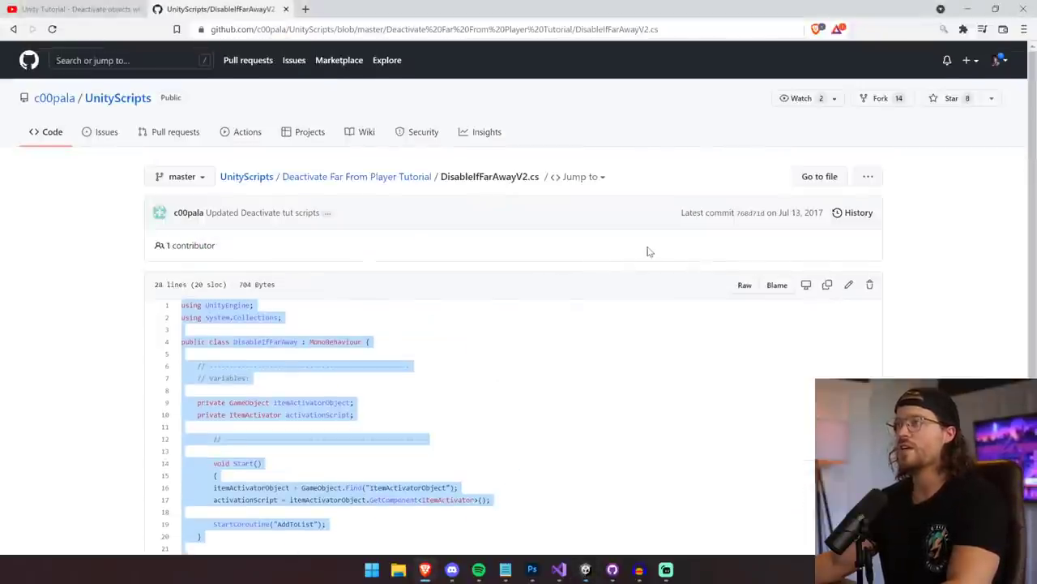
pyautogui.hotkey('alt', 'Tab')
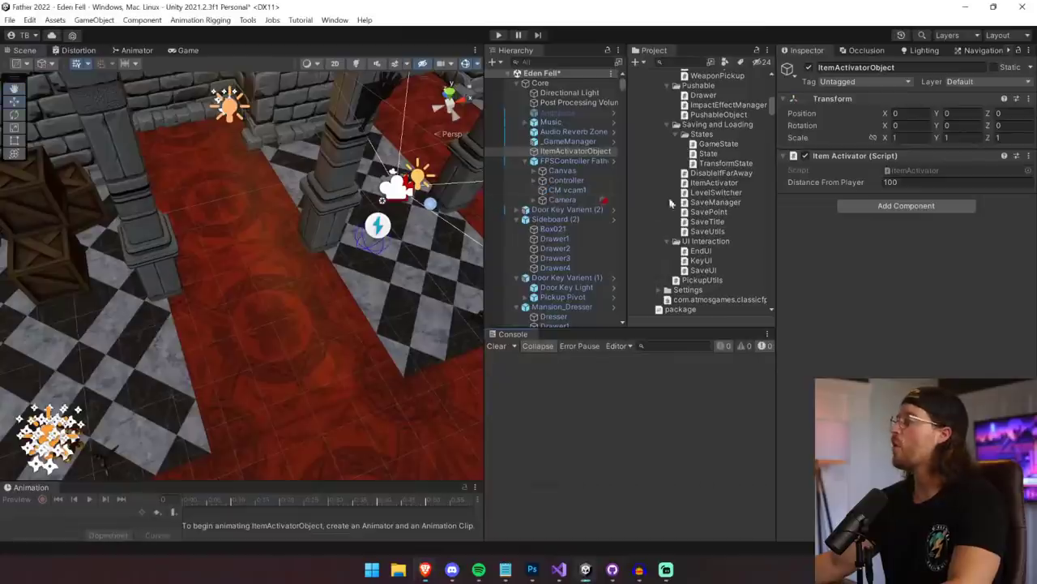
pyautogui.doubleClick(713, 173)
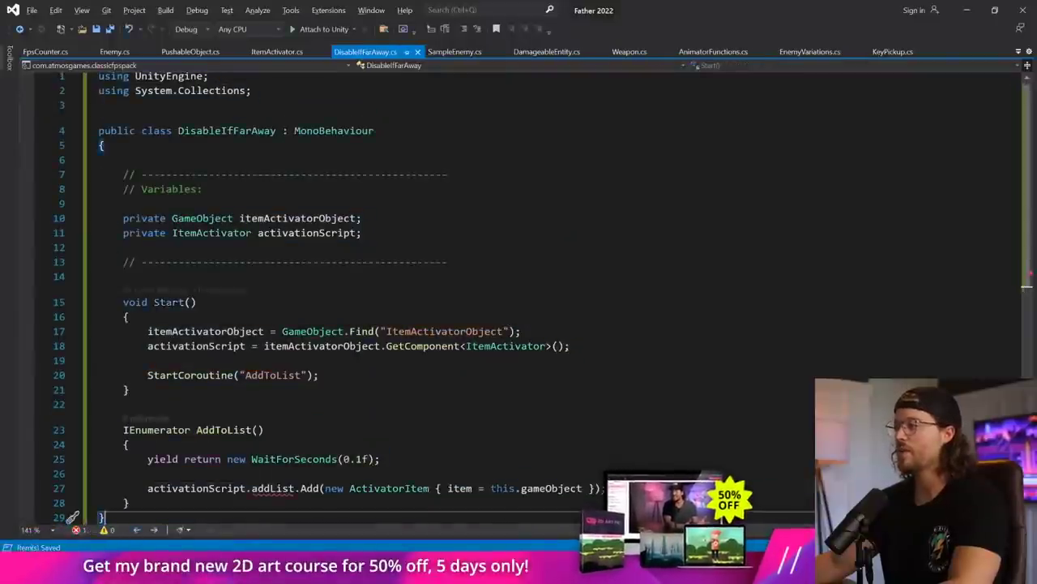
# - Compare the old and new DisableIfFarAway code by undoing and redoing the paste, ending on the pasted V2 version
pyautogui.scroll(-3, 454, 300)
pyautogui.hotkey('ctrl', 'z')
pyautogui.hotkey('ctrl', 'z')
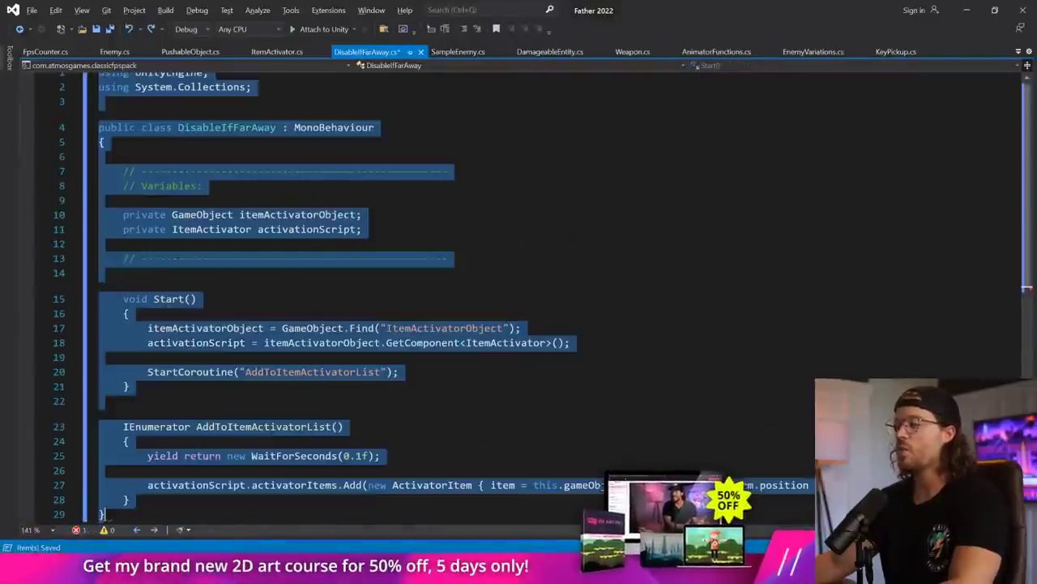
pyautogui.scroll(-3, 454, 300)
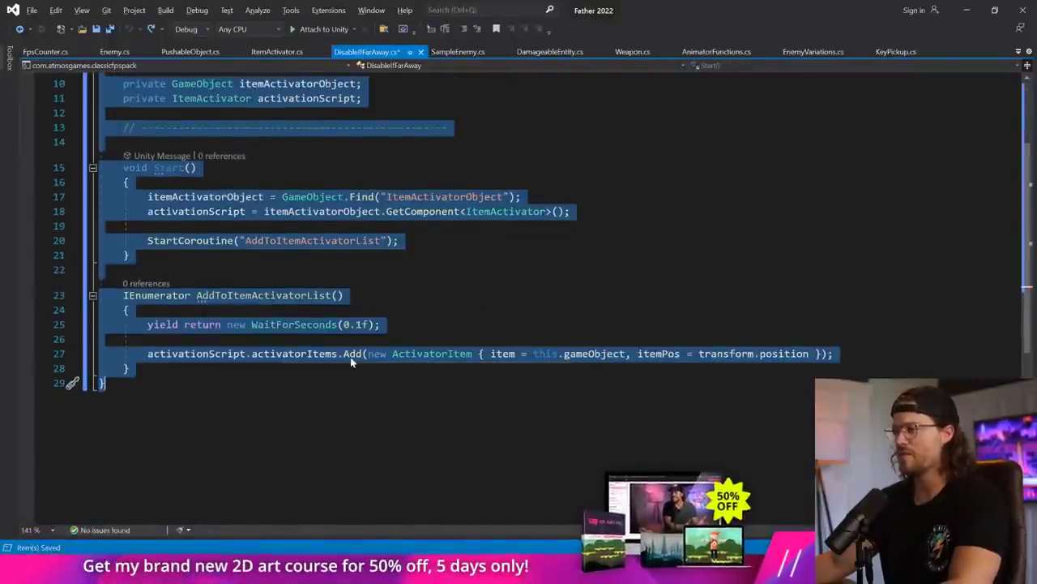
pyautogui.hotkey('ctrl', 'z')
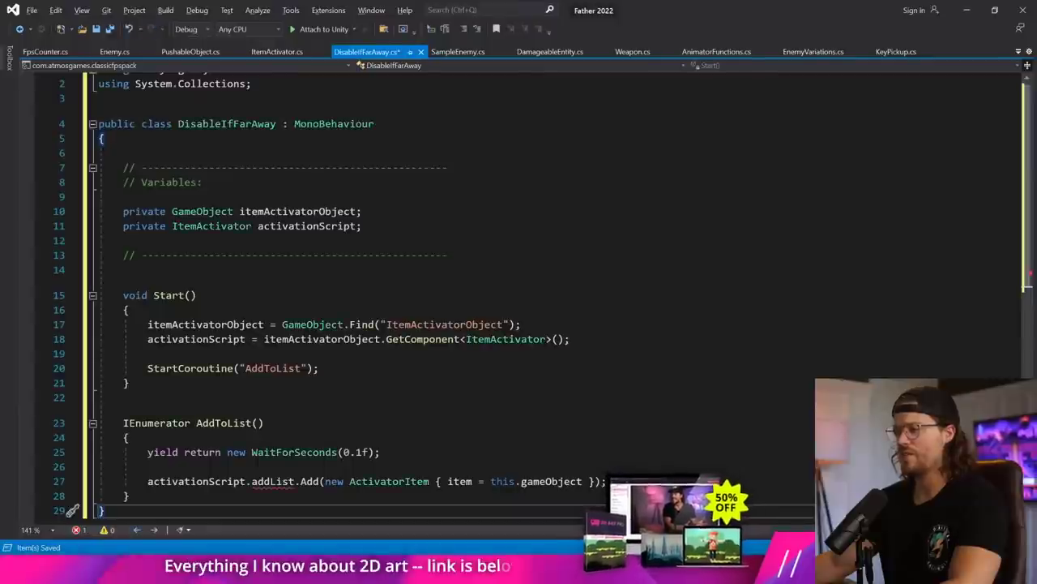
pyautogui.hotkey('ctrl', 'y')
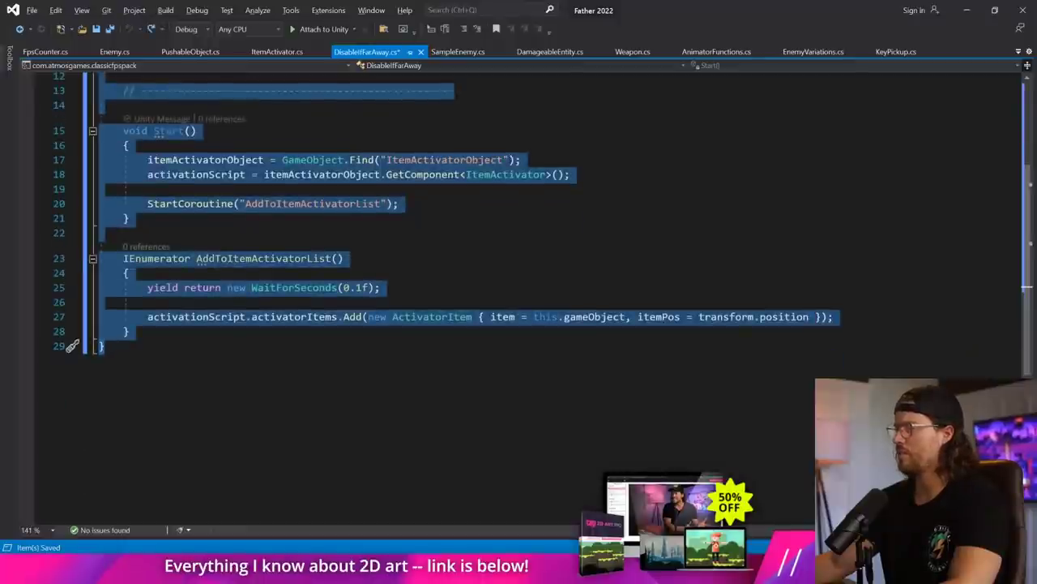
pyautogui.scroll(4, 519, 300)
pyautogui.hotkey('ctrl', 'z')
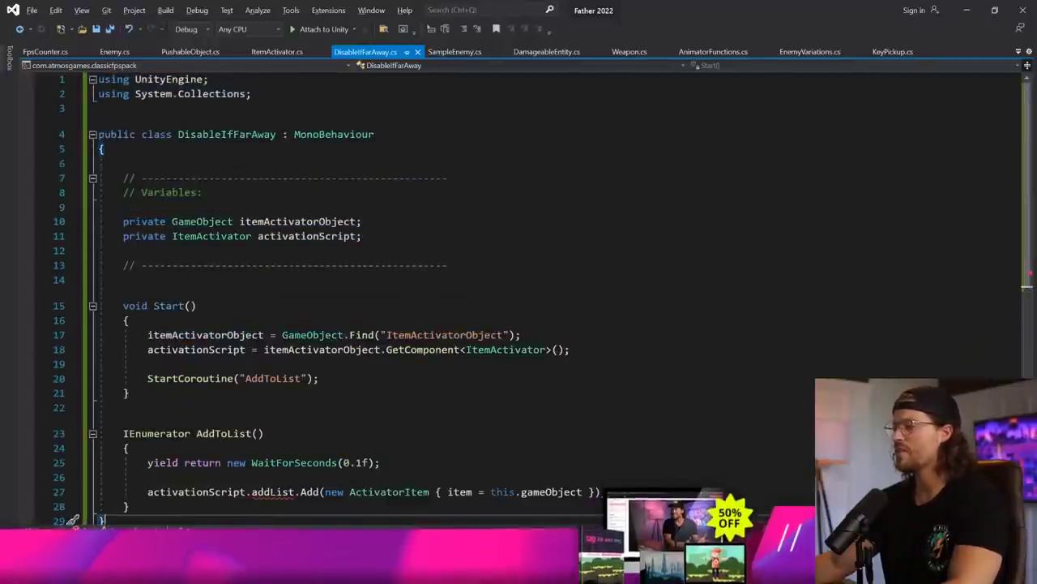
# - Switch back to the GitHub page in the browser and open ItemActivatorV2.cs from the tutorial folder
pyautogui.hotkey('alt', 'Tab')
pyautogui.moveTo(430, 570)
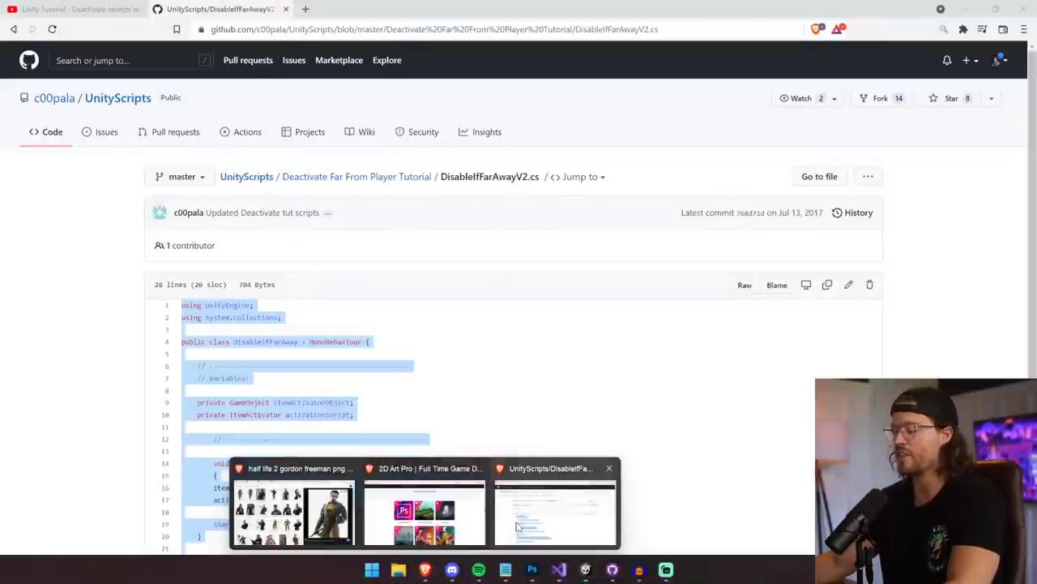
pyautogui.click(554, 507)
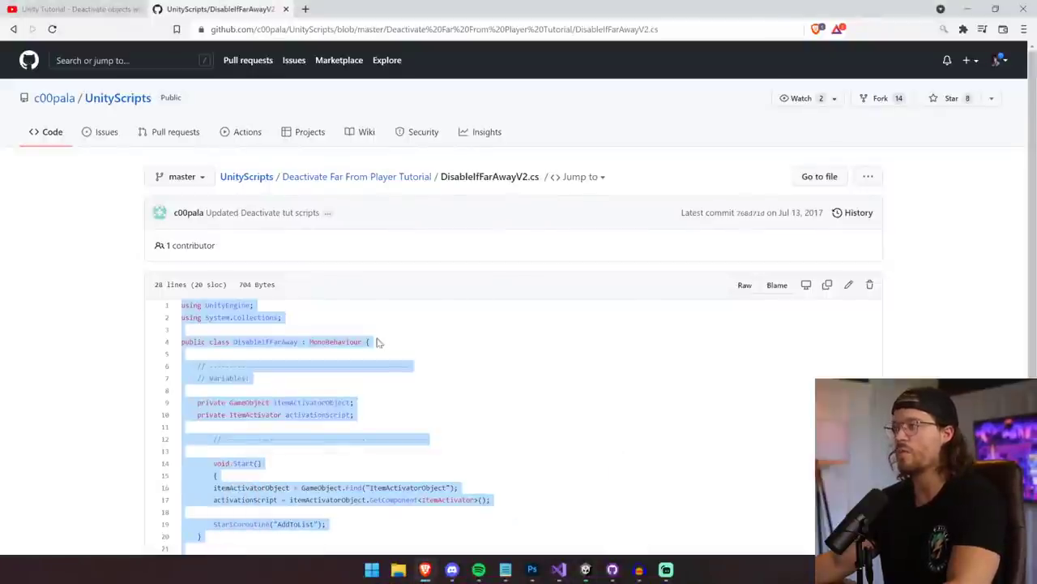
pyautogui.click(395, 182)
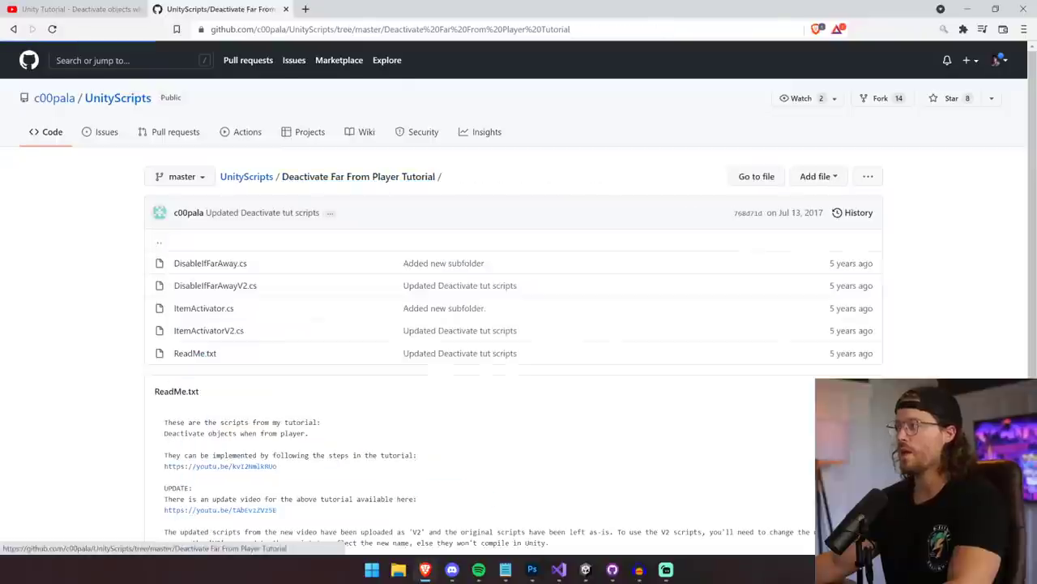
pyautogui.click(233, 336)
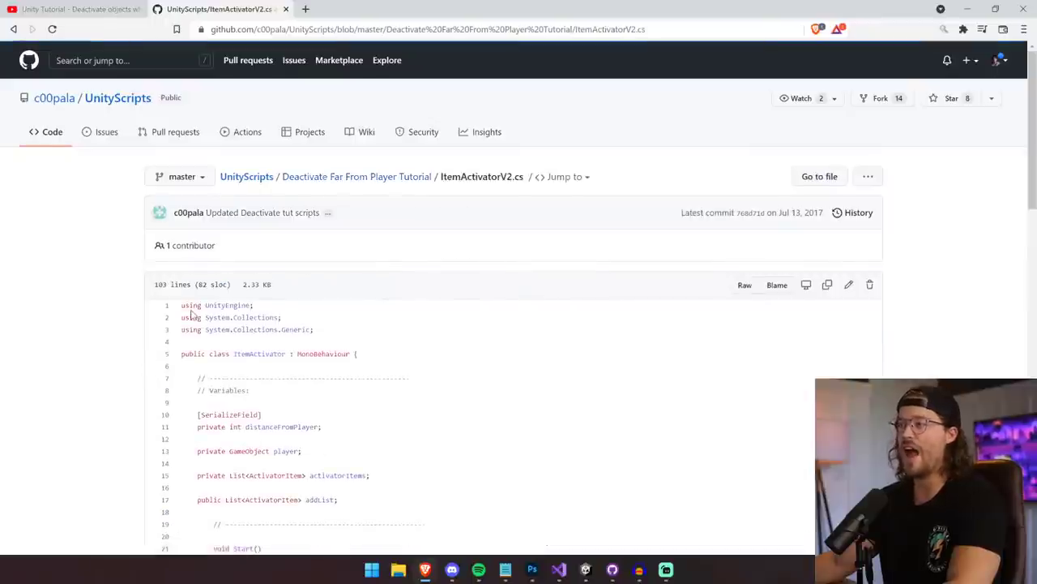
# - Copy the entire ItemActivatorV2.cs code, from the first using line through the ActivatorItem class
pyautogui.moveTo(181, 304); pyautogui.dragTo(364, 403)
pyautogui.scroll(-7, 364, 405)
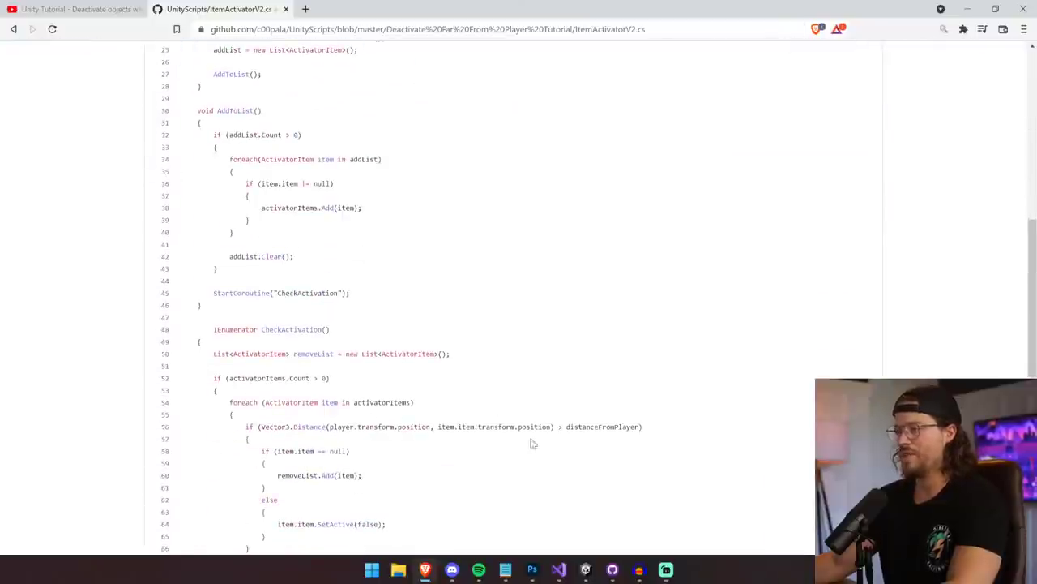
pyautogui.scroll(-3, 522, 430)
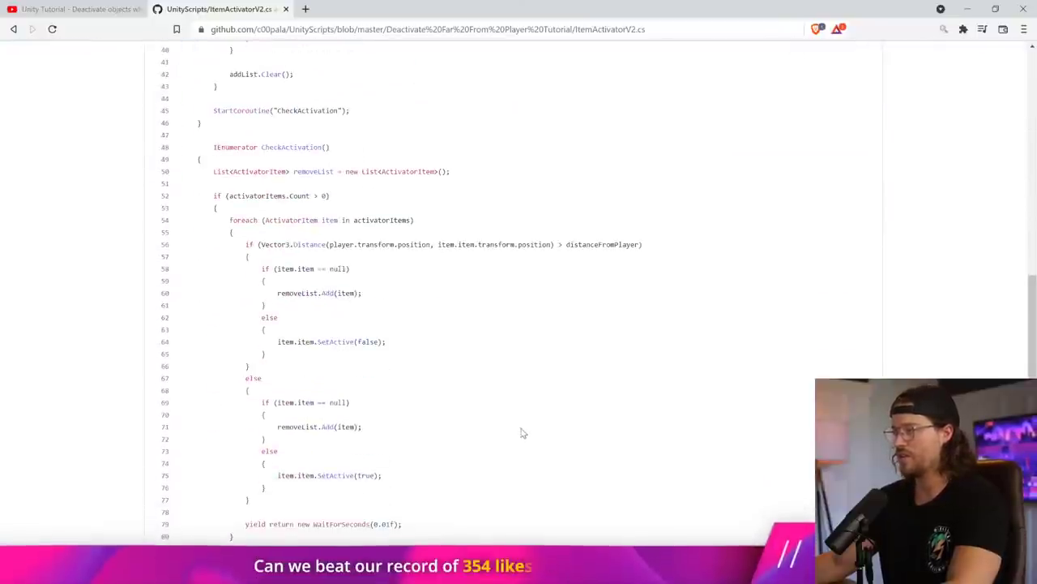
pyautogui.scroll(-5, 521, 430)
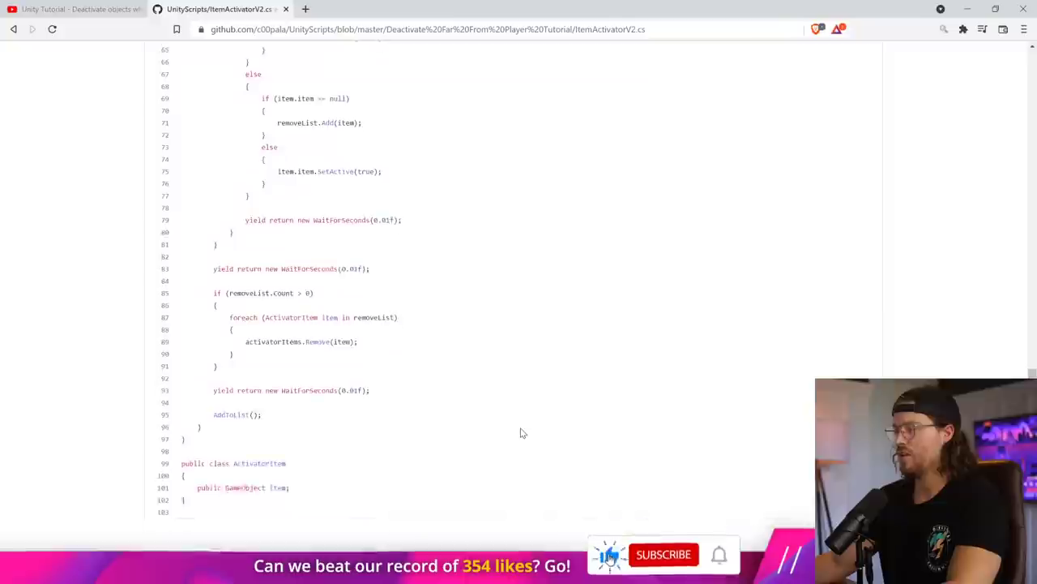
pyautogui.keyDown('shift'); pyautogui.click(274, 456); pyautogui.keyUp('shift')
pyautogui.hotkey('ctrl', 'c')
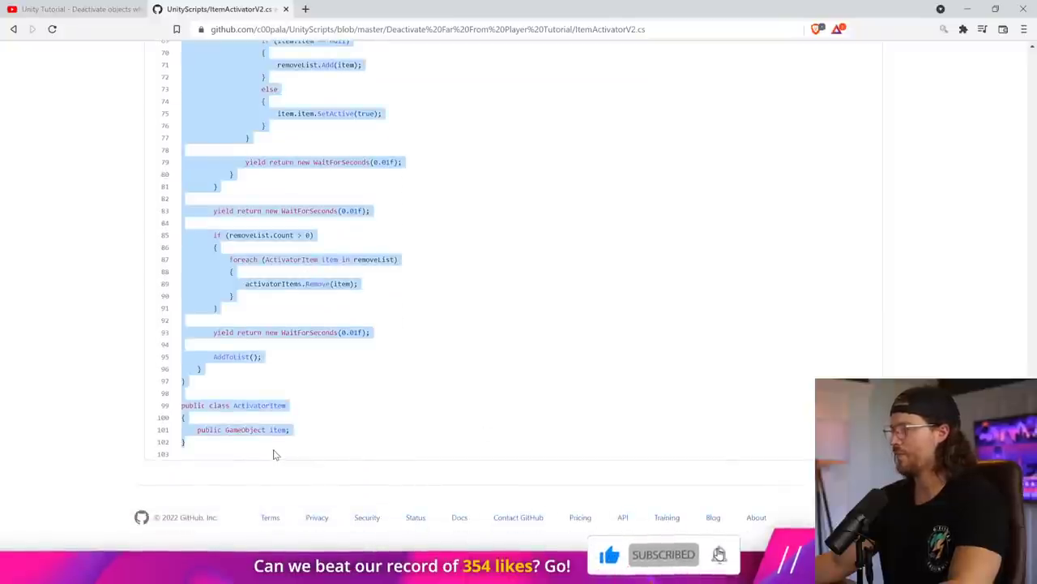
# - Replace the project's ItemActivator script with the copied V2 code, save it, and return to Unity to clear the console
pyautogui.click(585, 570)
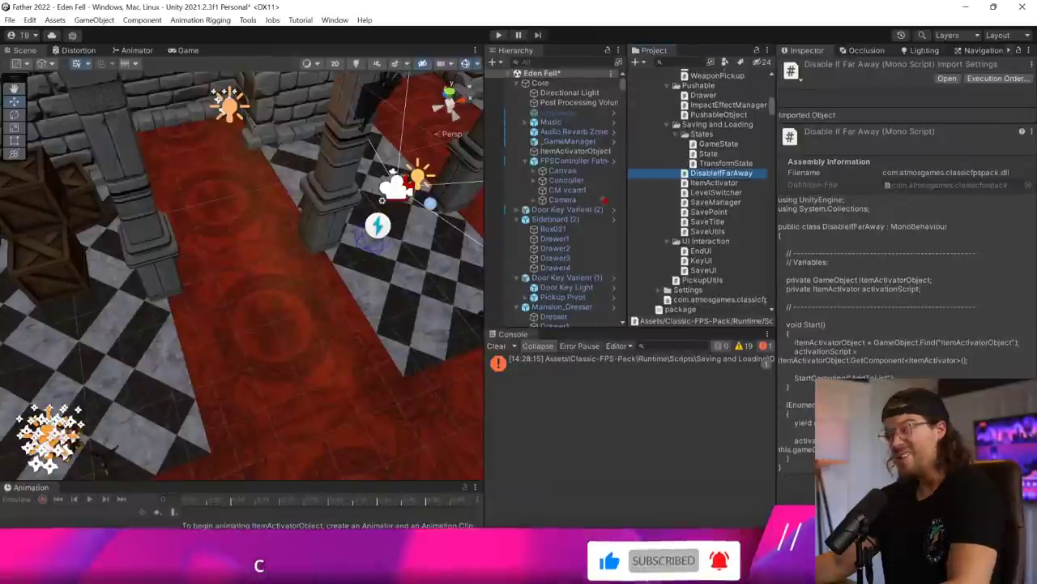
pyautogui.click(563, 361)
pyautogui.doubleClick(705, 184)
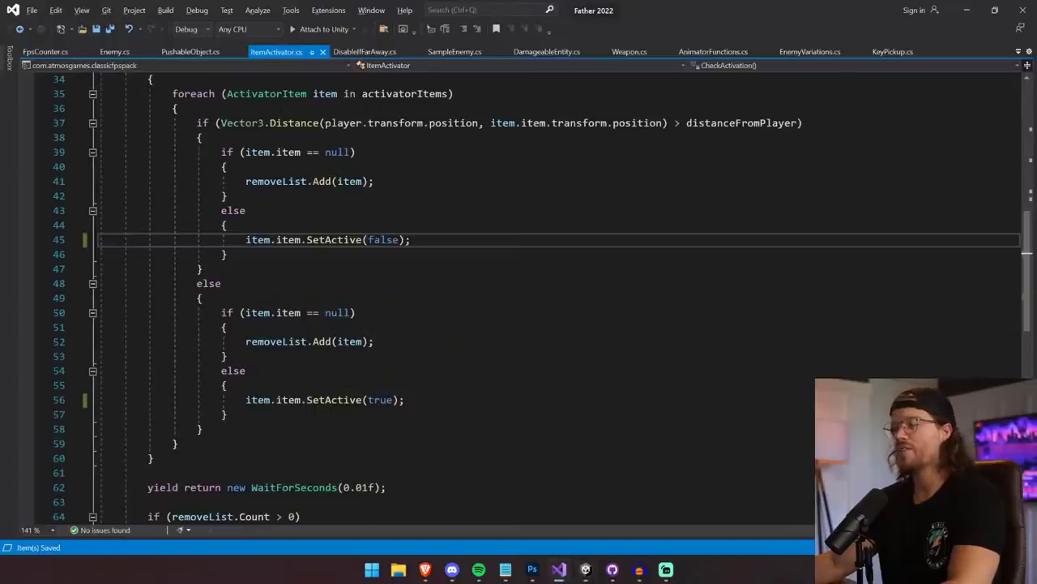
pyautogui.hotkey('ctrl', 'a')
pyautogui.hotkey('ctrl', 'v')
pyautogui.hotkey('ctrl', 's')
pyautogui.scroll(20, 518, 300)
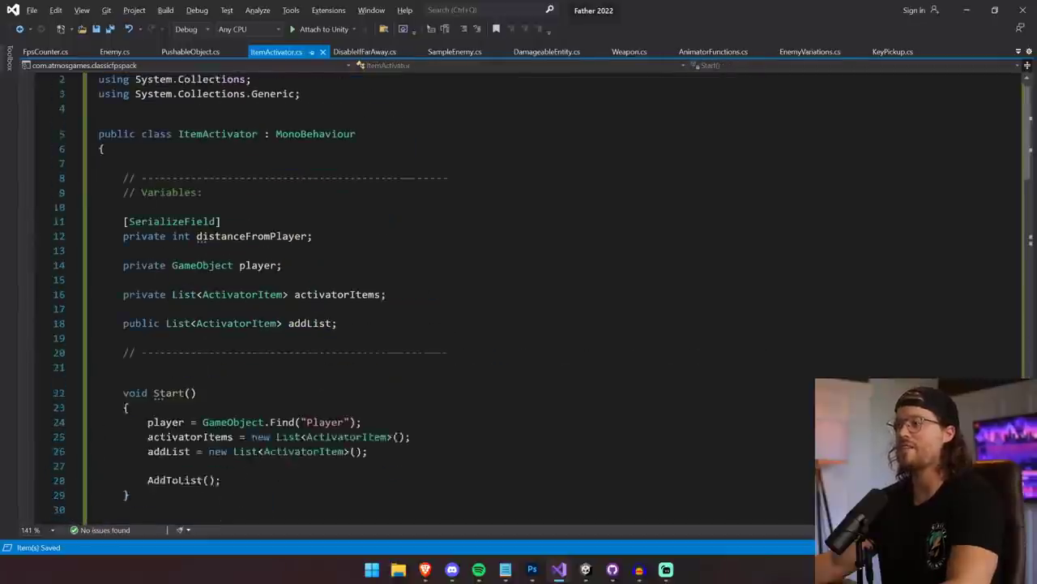
pyautogui.click(585, 570)
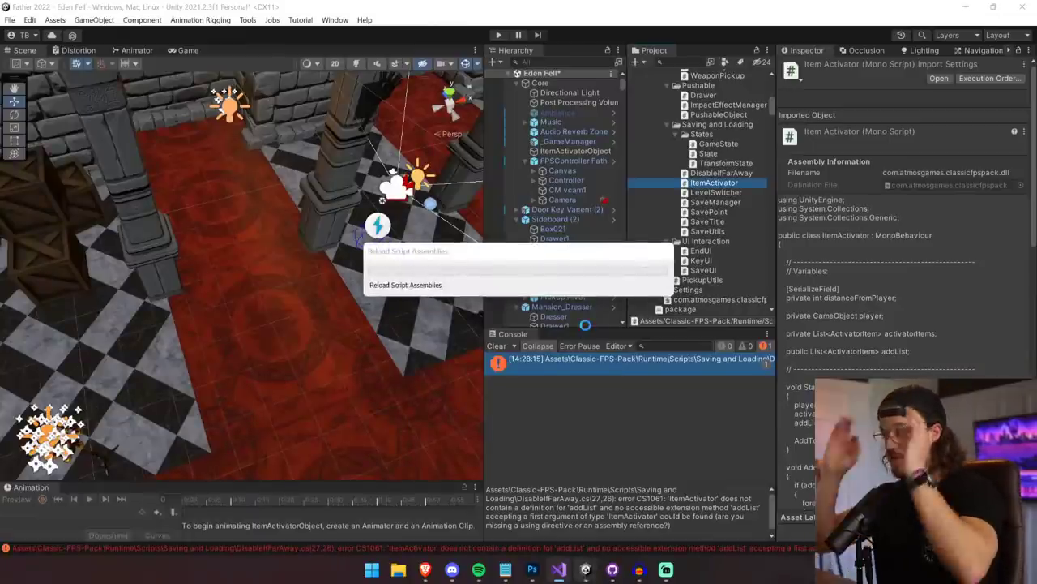
pyautogui.click(503, 346)
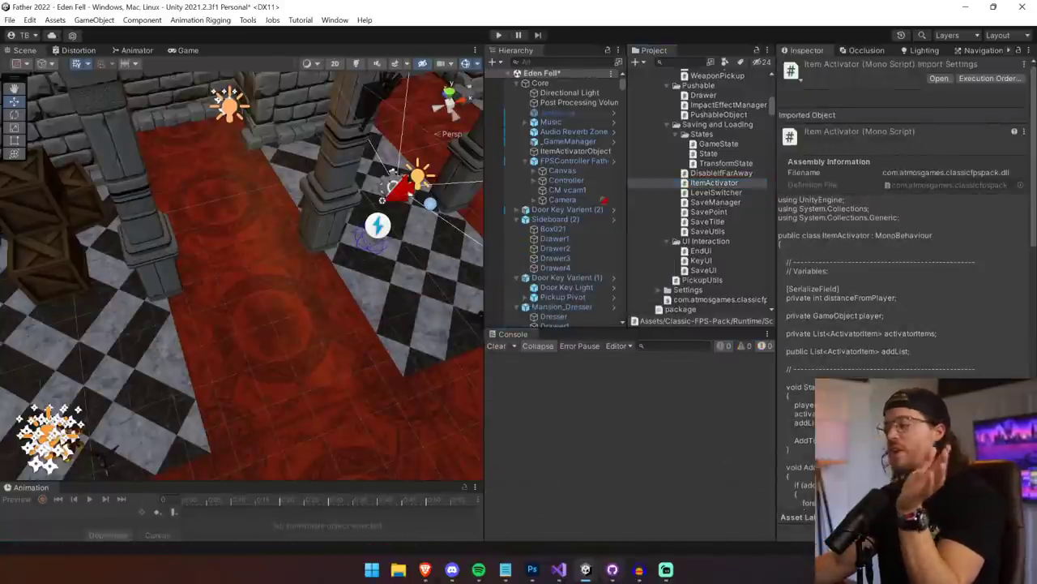
# - Switch to Visual Studio and review the updated ItemActivator variables and Start method, and the DisableIfFarAway script
pyautogui.click(557, 572)
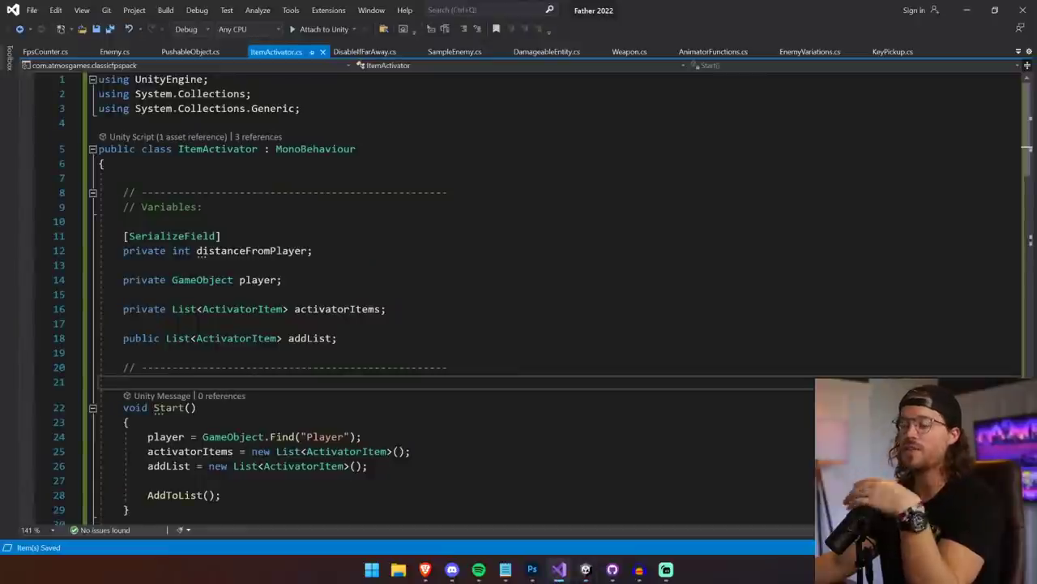
pyautogui.moveTo(277, 193); pyautogui.dragTo(421, 422)
pyautogui.scroll(-2, 421, 422)
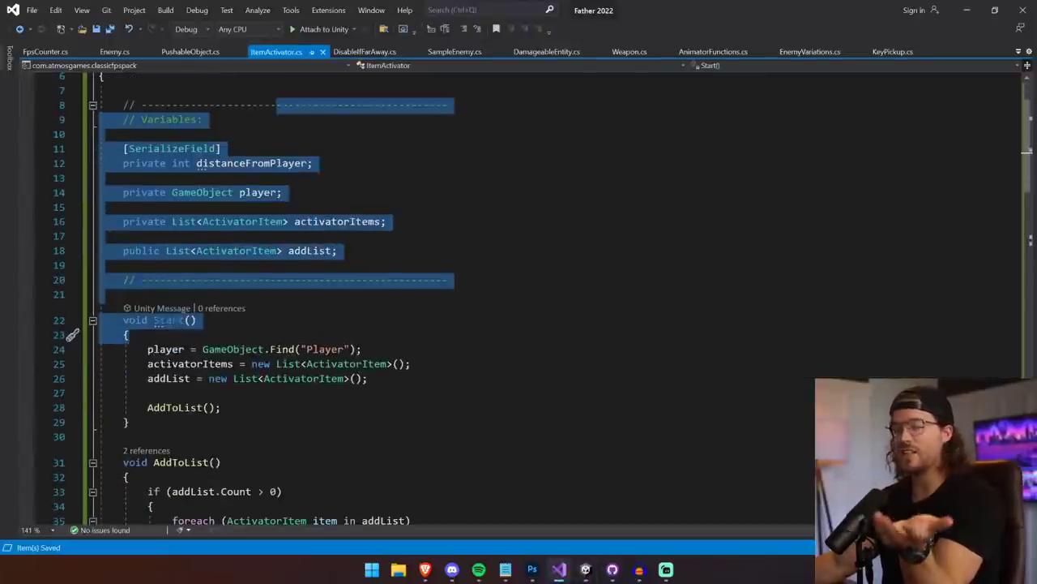
pyautogui.click(351, 51)
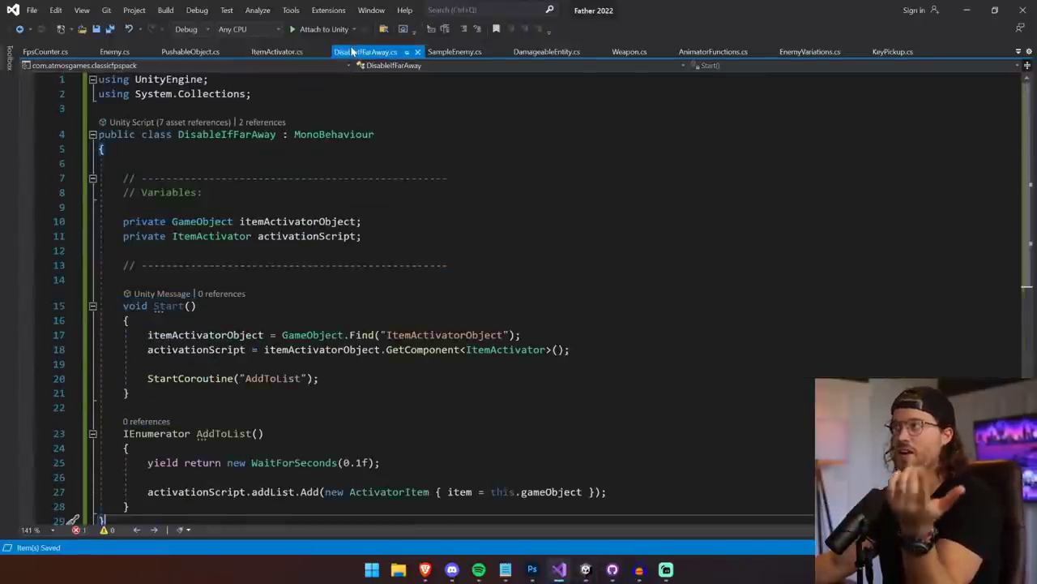
# - Review the rest of the DisableIfFarAway script and the CheckActivation coroutine in ItemActivator, including the WaitForSeconds(0.01f) delay inside its loop
pyautogui.scroll(-6, 421, 324)
pyautogui.scroll(5, 421, 324)
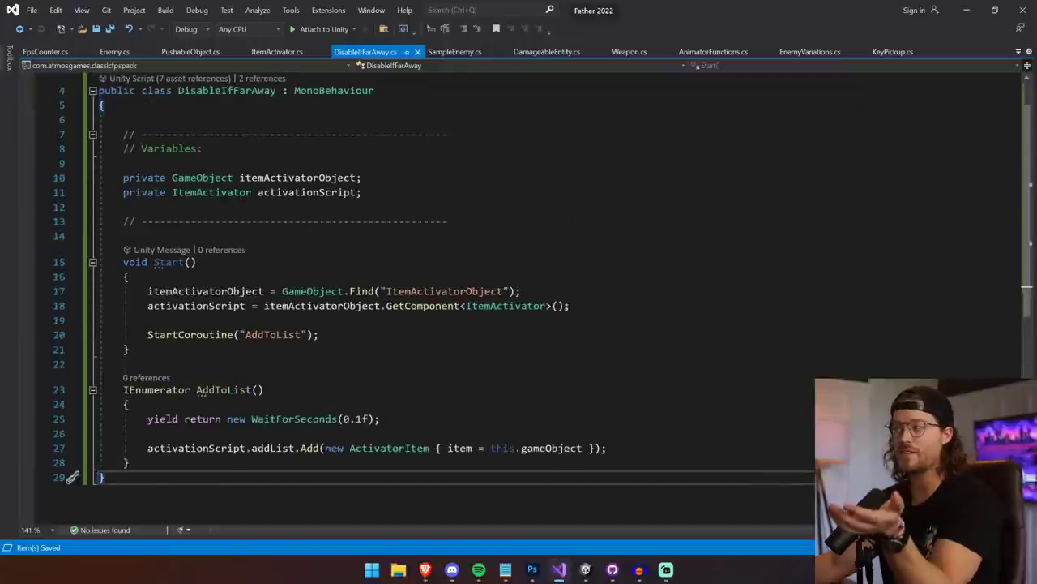
pyautogui.click(276, 51)
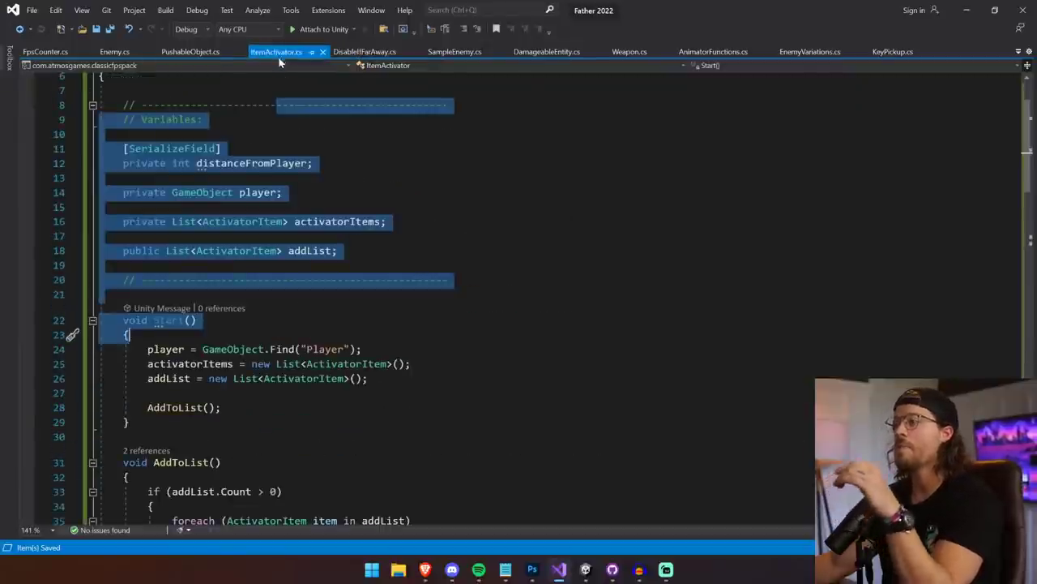
pyautogui.scroll(-8, 518, 300)
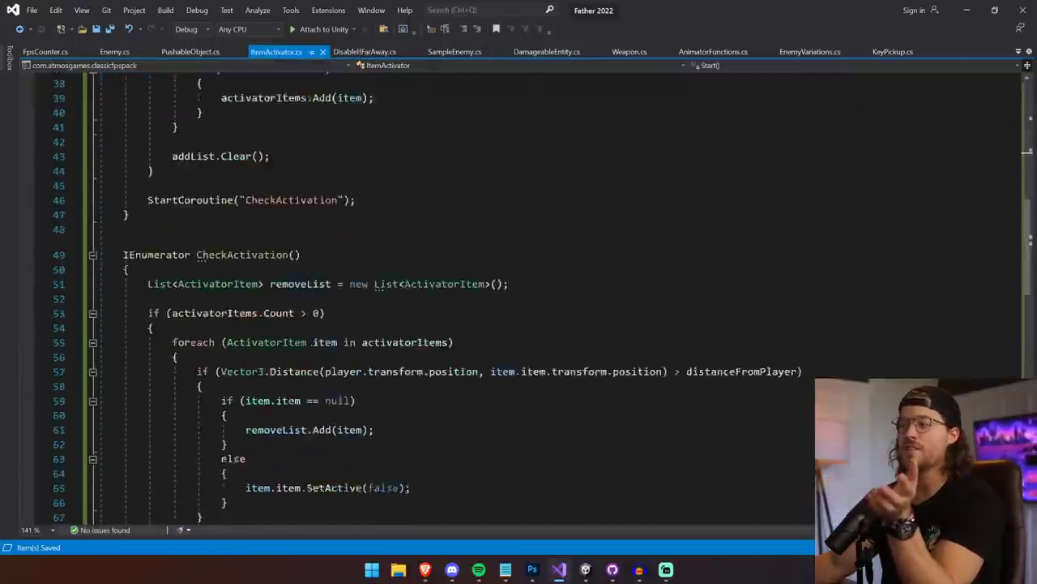
pyautogui.scroll(-3, 519, 300)
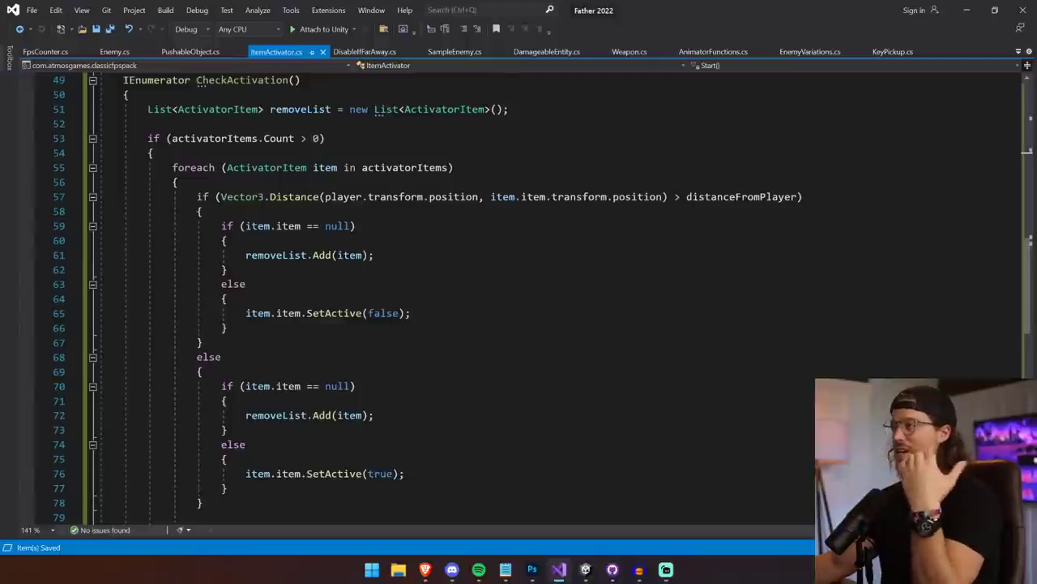
pyautogui.scroll(-4, 518, 300)
pyautogui.moveTo(436, 357); pyautogui.dragTo(199, 342)
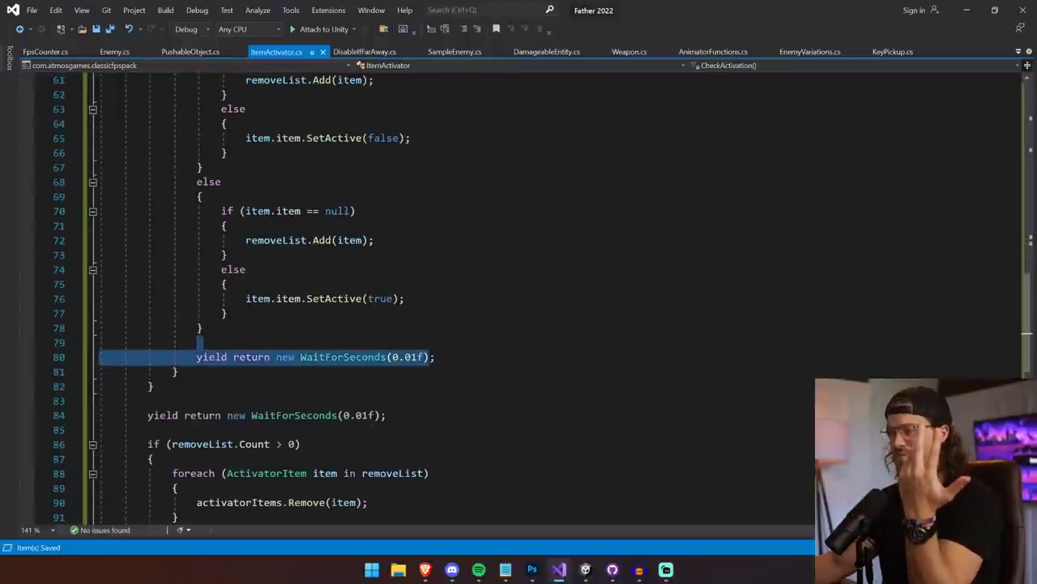
pyautogui.scroll(6, 199, 342)
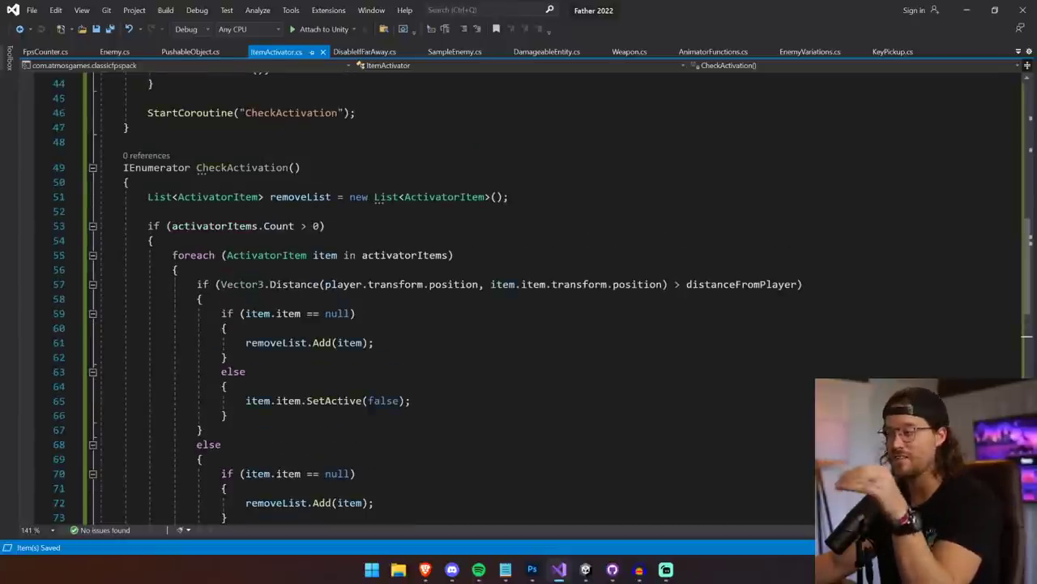
pyautogui.scroll(-3, 519, 300)
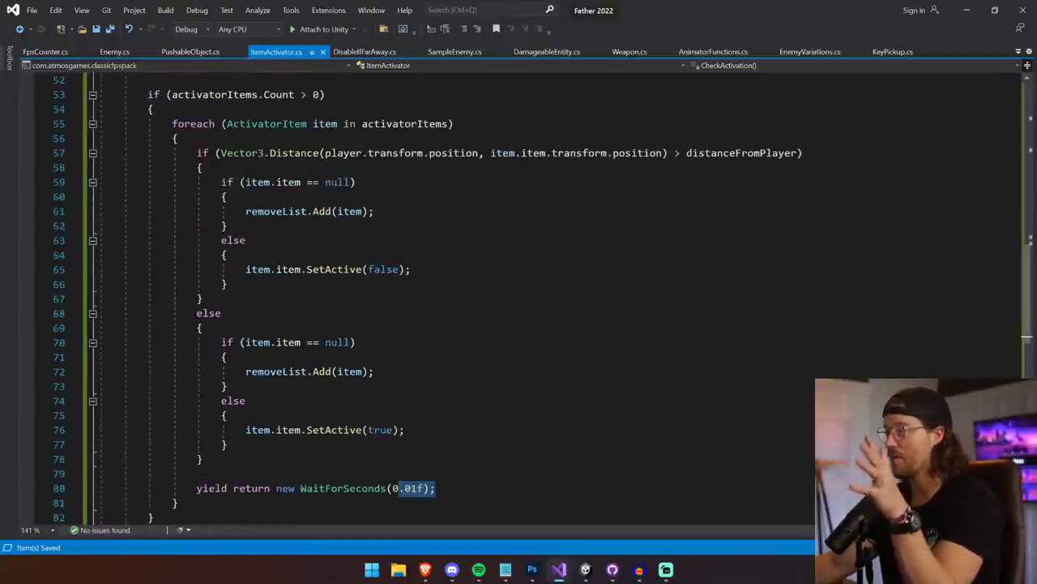
# - Check the Player lookup in ItemActivator's Start method and undo the V2 code replacement to compare it with the previous player reference
pyautogui.scroll(4, 394, 488)
pyautogui.scroll(8, 394, 488)
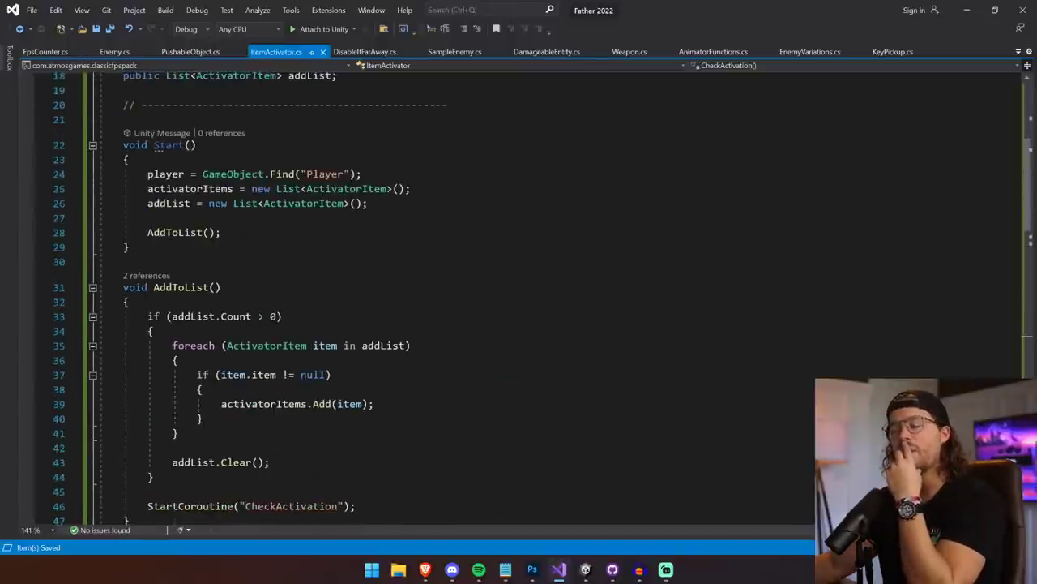
pyautogui.click(324, 162)
pyautogui.doubleClick(325, 174)
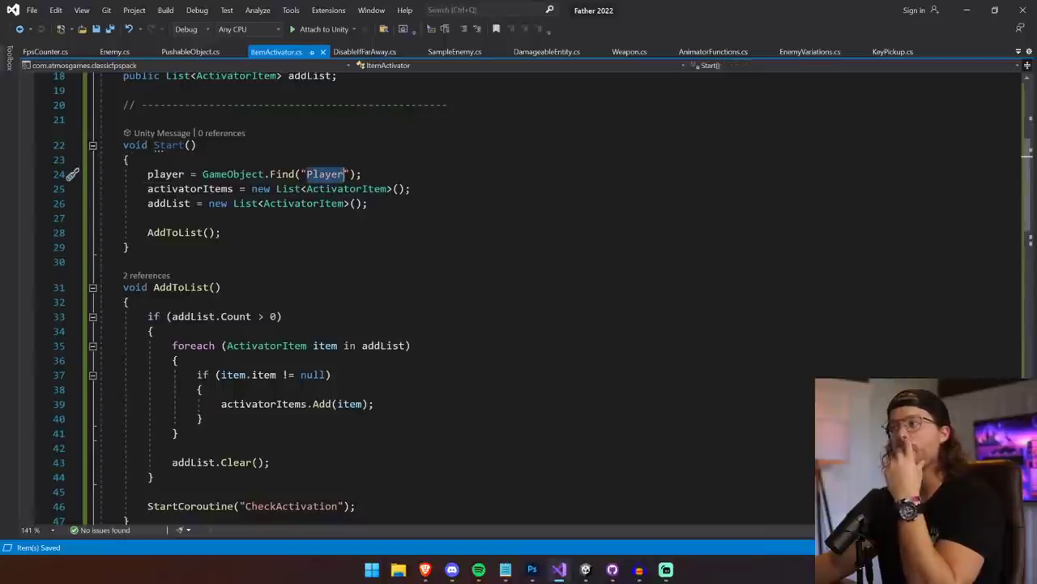
pyautogui.click(123, 261)
pyautogui.hotkey('ctrl', 'z')
pyautogui.hotkey('ctrl', 'z')
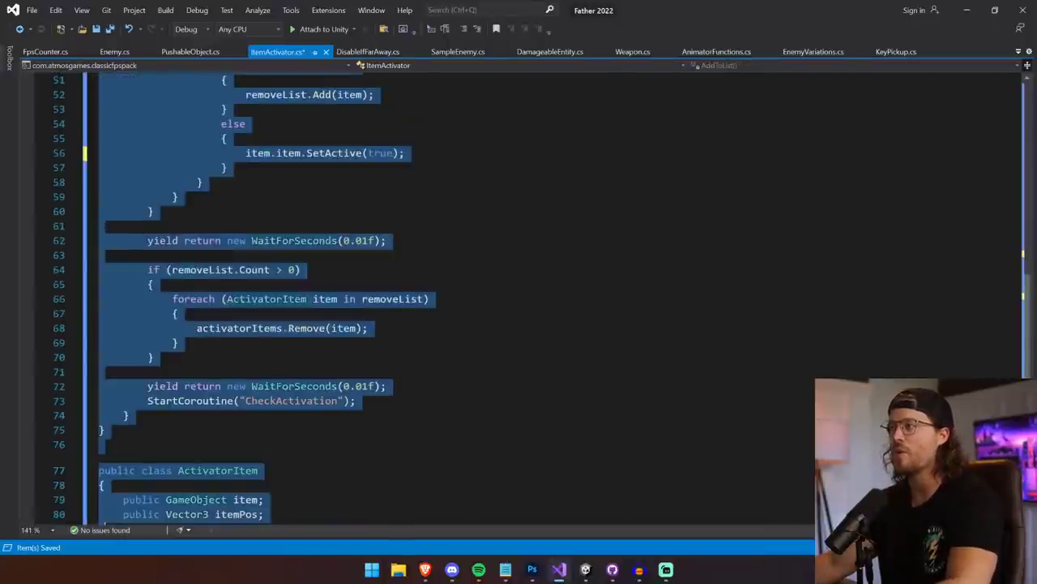
pyautogui.scroll(15, 330, 261)
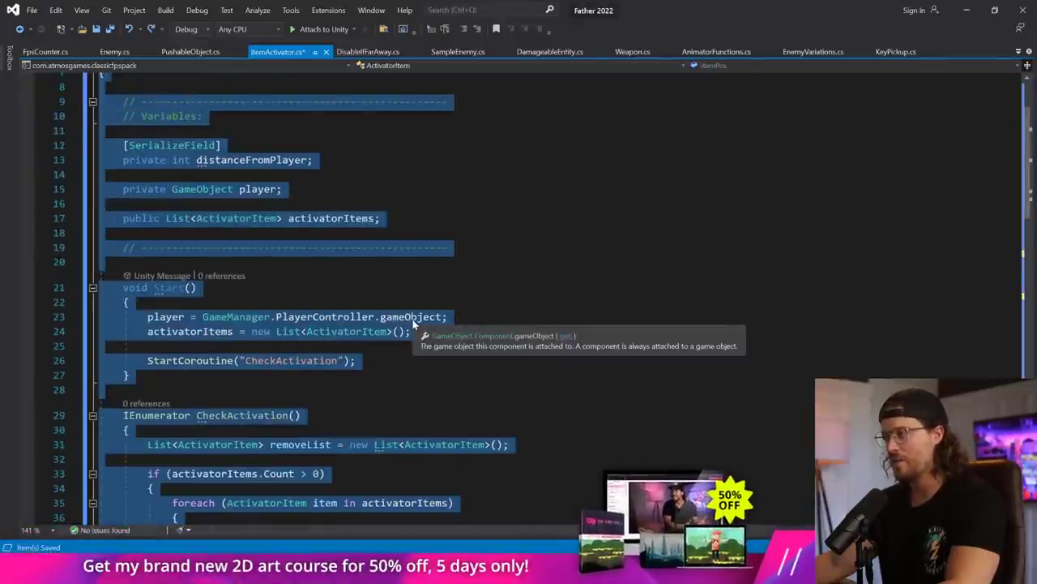
# - Switch to Unity and compare the FPSController Father object with its Controller child to see which one holds the player scripts
pyautogui.hotkey('alt', 'Tab')
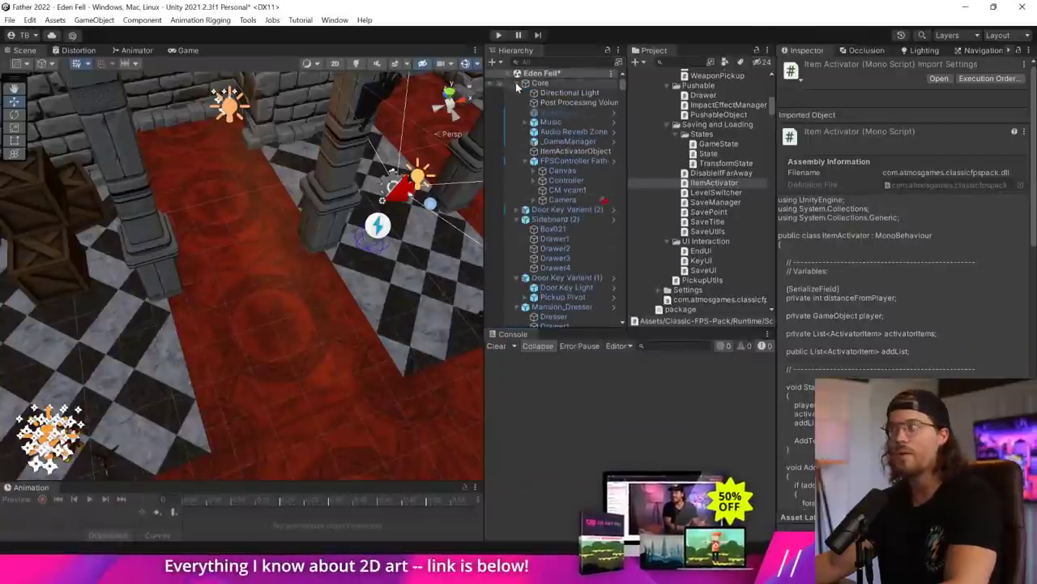
pyautogui.click(535, 180)
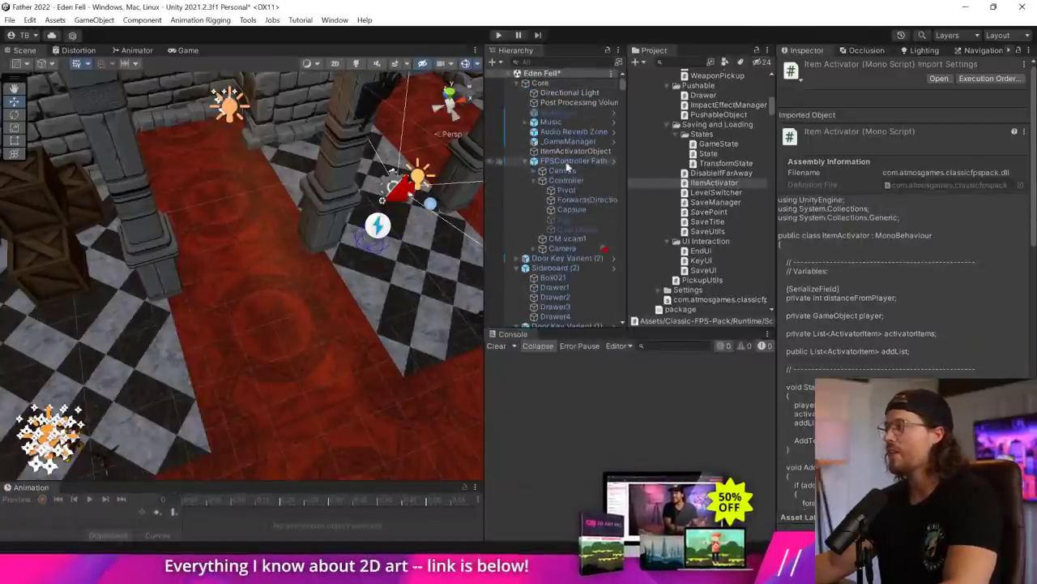
pyautogui.click(579, 161)
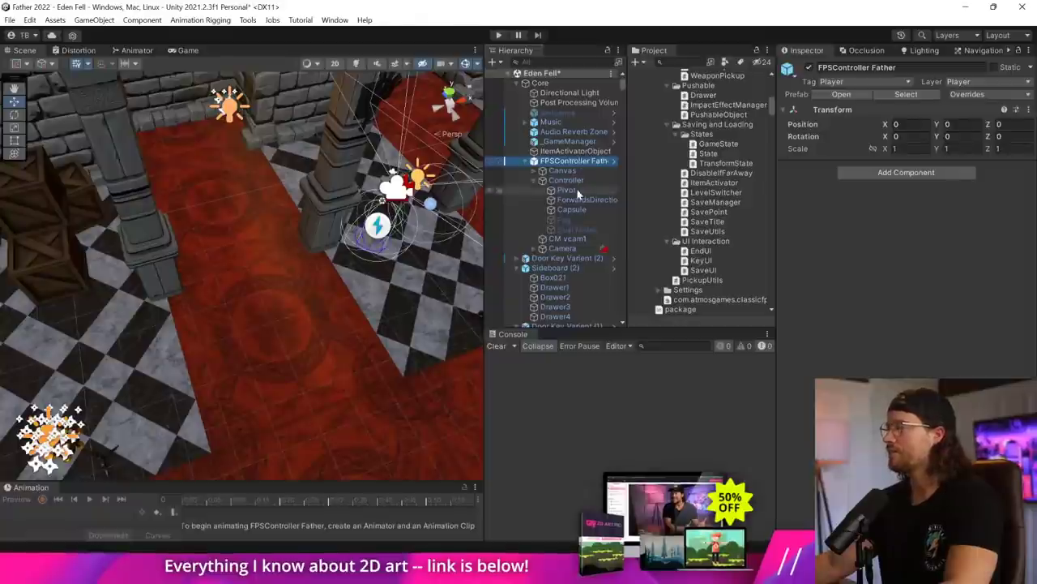
pyautogui.click(577, 180)
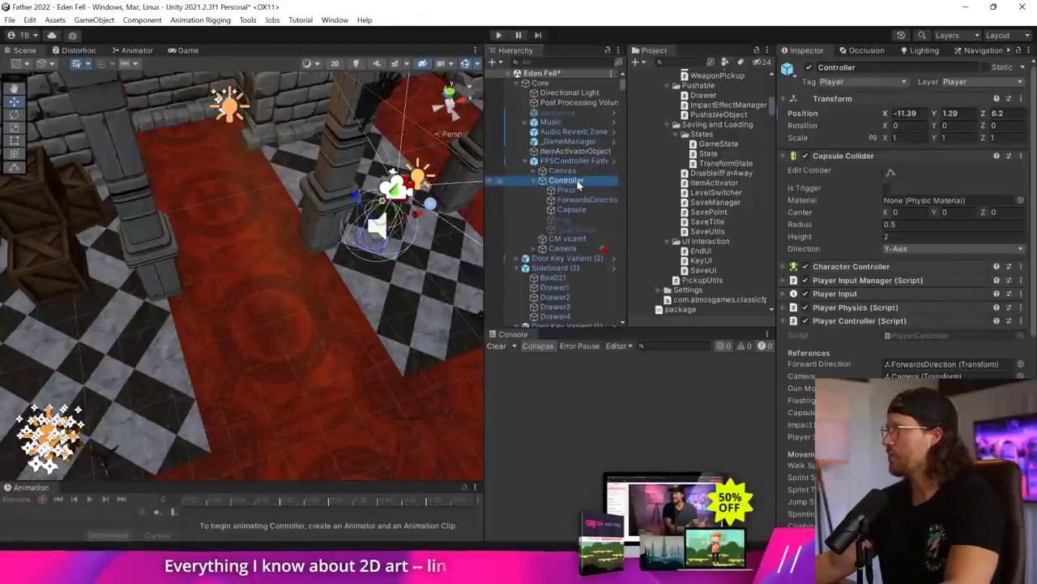
pyautogui.click(576, 161)
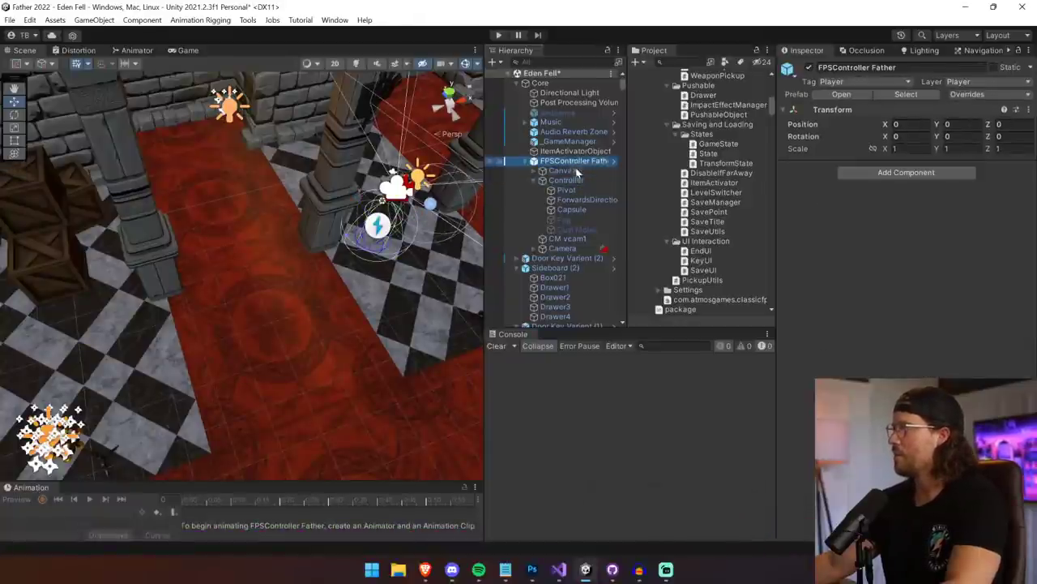
pyautogui.click(578, 179)
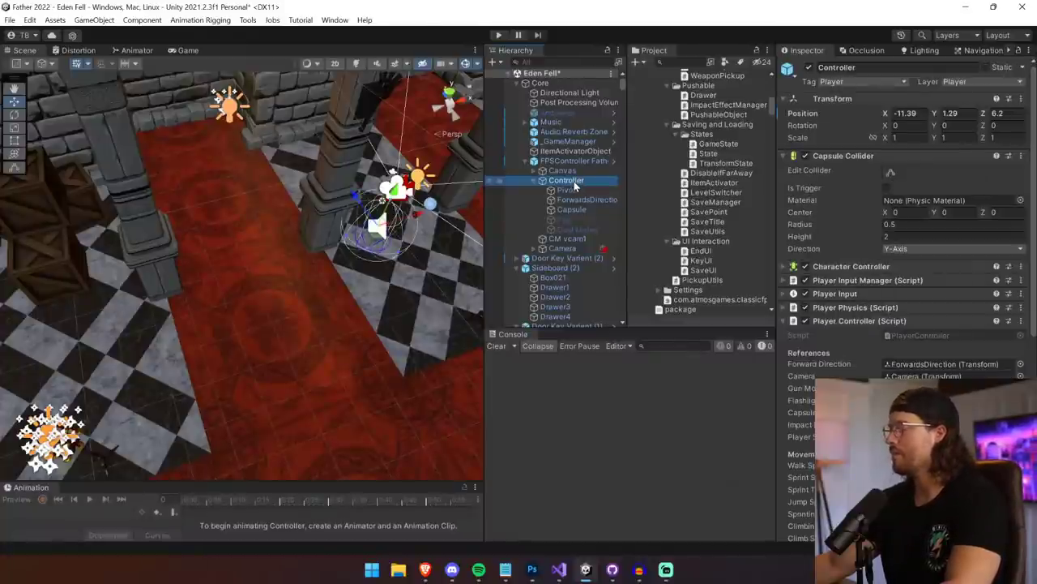
# - Return to Visual Studio, paste the V2 code over the old ItemActivator script again, save it, and recheck the variables and Start method
pyautogui.hotkey('alt', 'Tab')
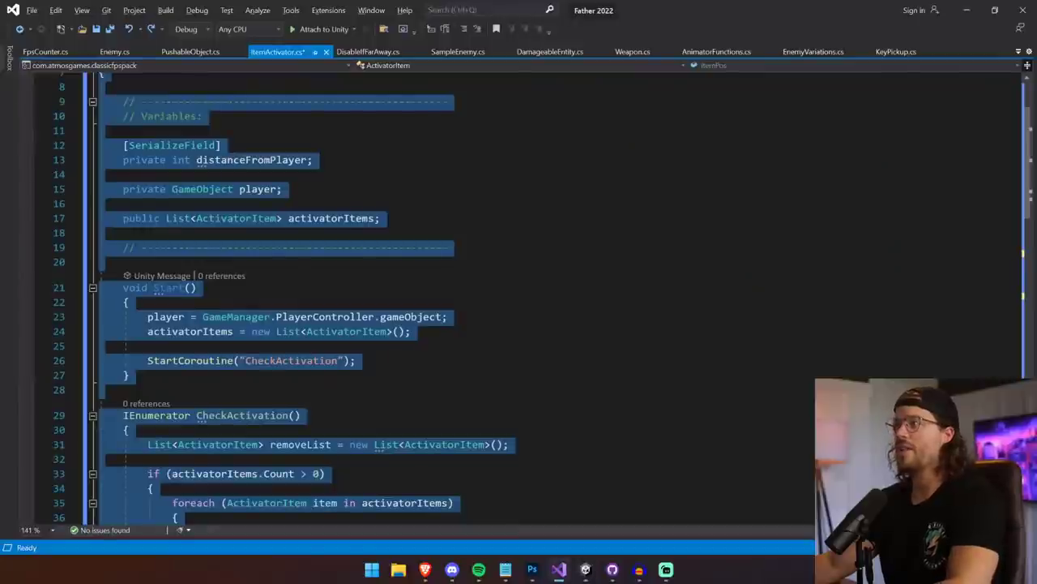
pyautogui.hotkey('ctrl', 'v')
pyautogui.hotkey('ctrl', 's')
pyautogui.click(259, 470)
pyautogui.scroll(-5, 259, 470)
pyautogui.scroll(14, 260, 470)
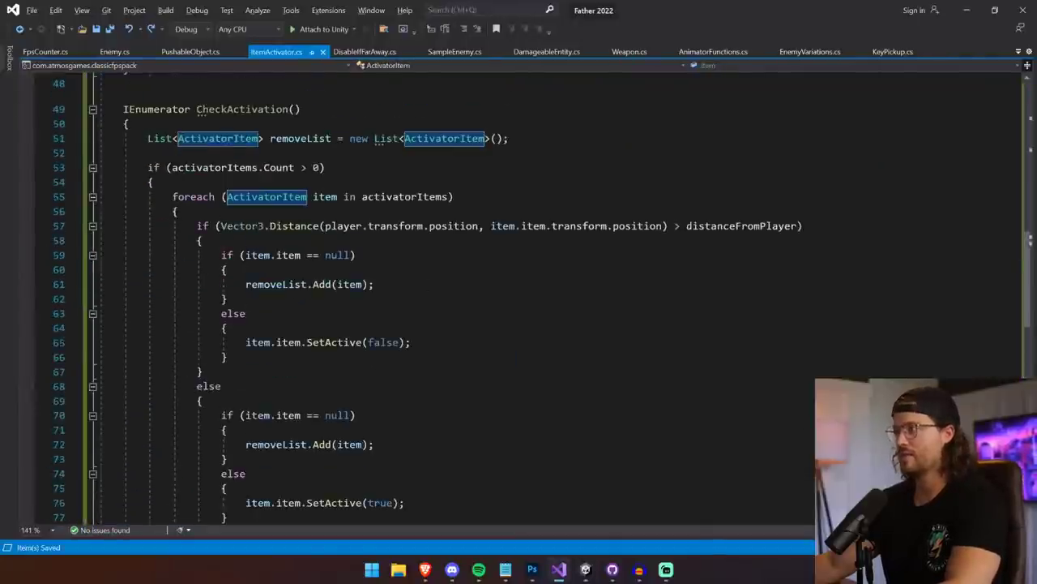
pyautogui.scroll(14, 518, 299)
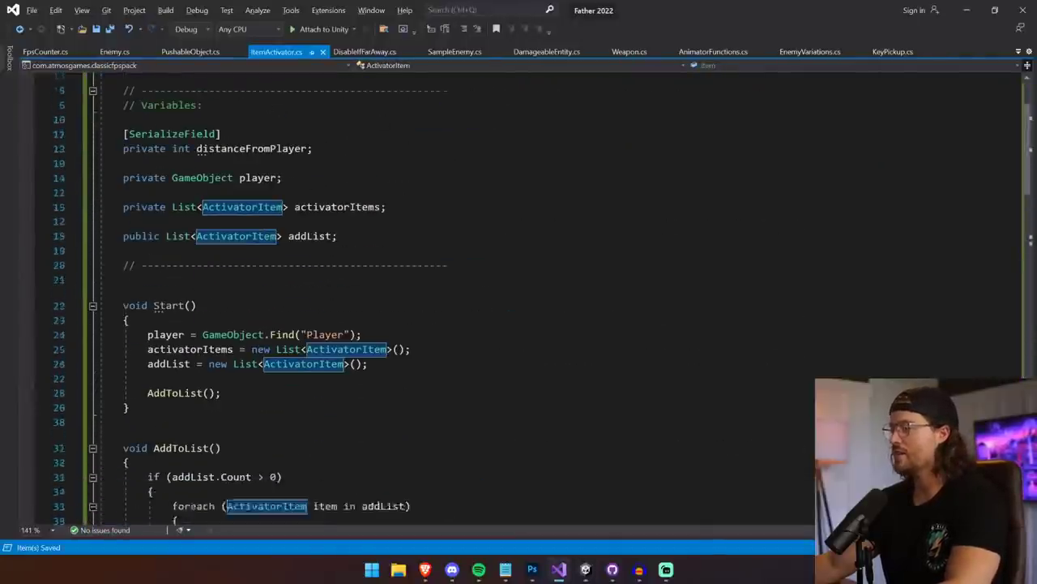
pyautogui.scroll(1, 519, 300)
pyautogui.scroll(2, 519, 300)
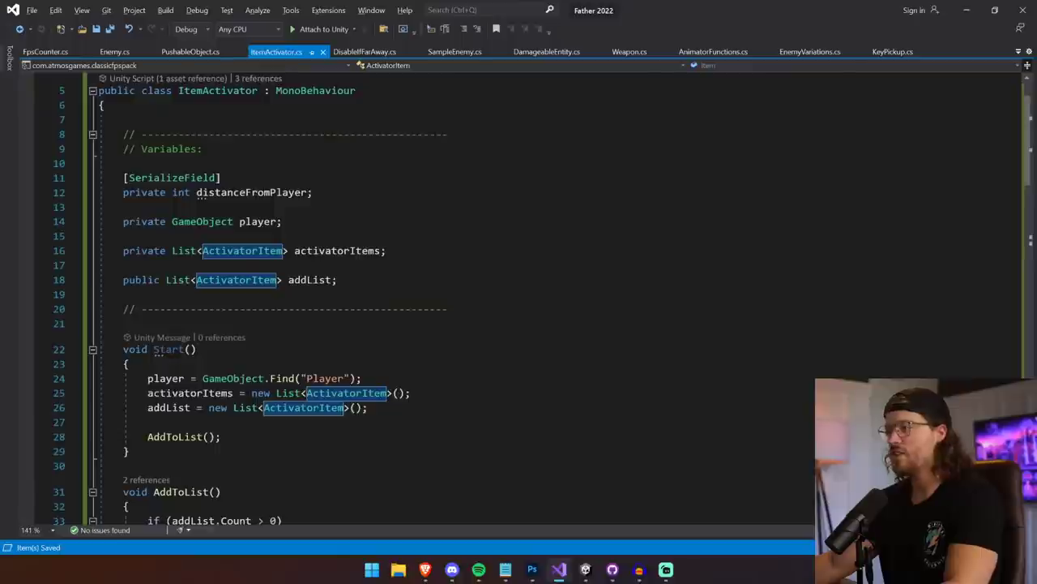
# - Go back to Unity and inspect the Distance From Player setting on ItemActivatorObject
pyautogui.hotkey('alt', 'Tab')
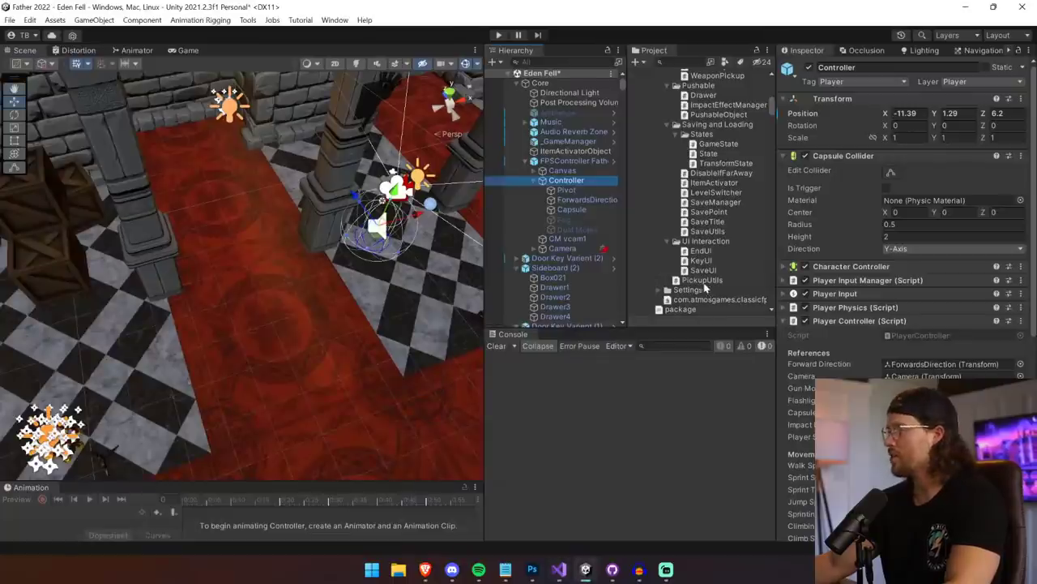
pyautogui.click(577, 151)
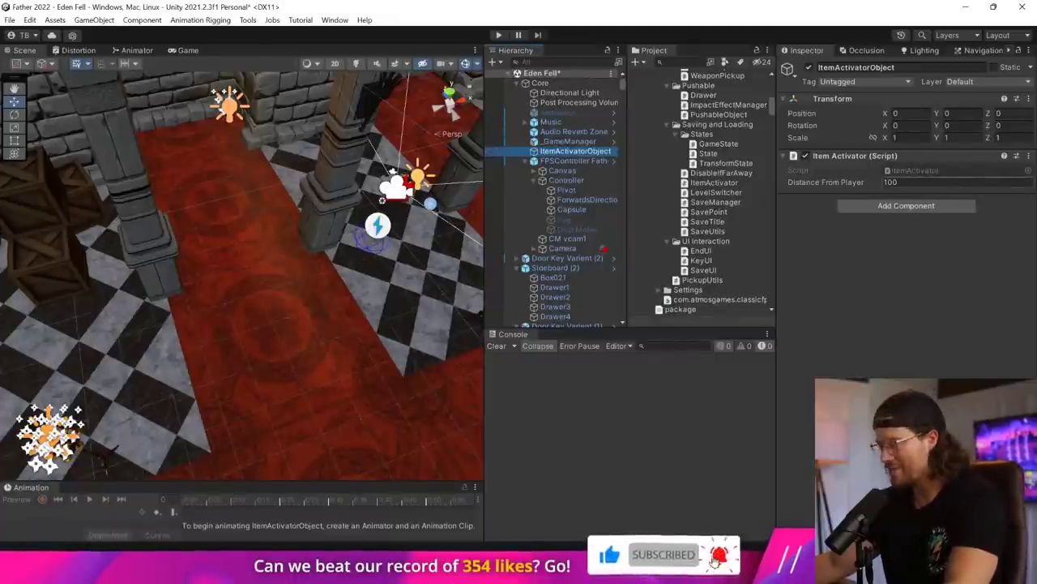
pyautogui.click(846, 180)
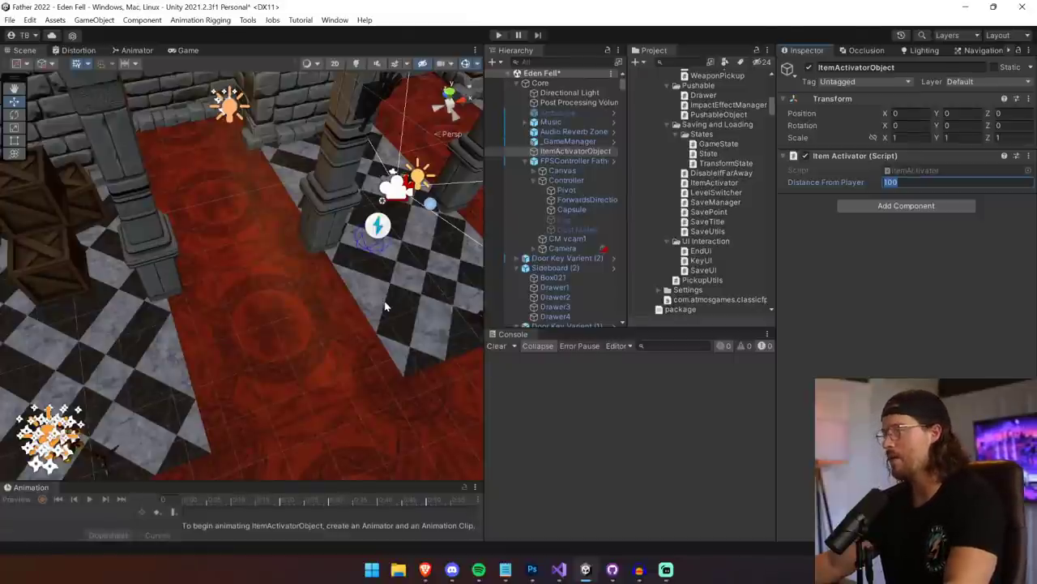
# - Survey the whole level from above and inspect Roundtable (2) to judge how far objects are from the player
pyautogui.moveTo(388, 298); pyautogui.dragTo(427, 362, button='middle')
pyautogui.scroll(-15, 417, 362)
pyautogui.moveTo(416, 362); pyautogui.dragTo(498, 330, button='right')
pyautogui.scroll(2, 424, 312)
pyautogui.press('w')
pyautogui.click(294, 293)
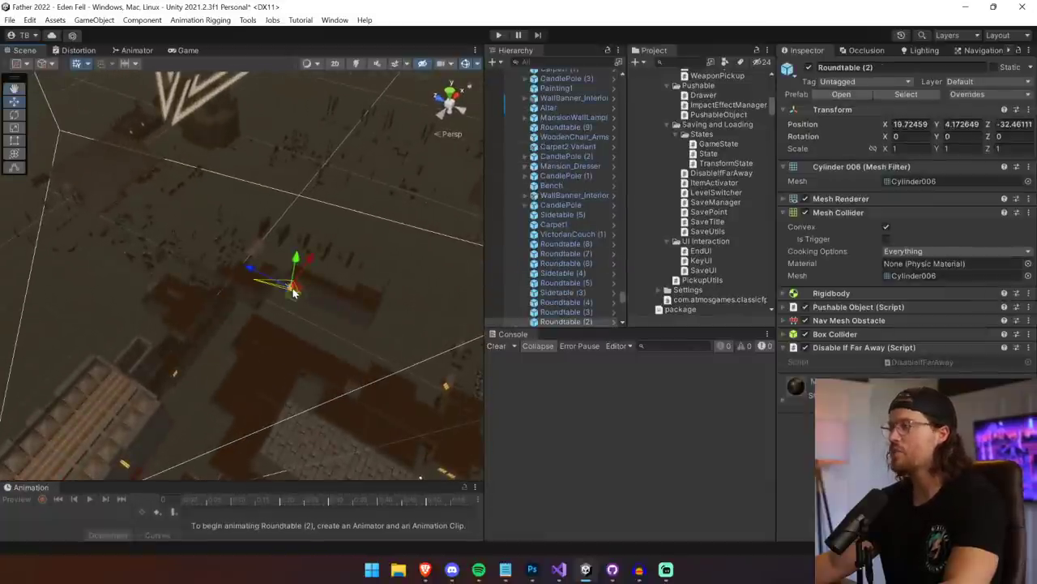
pyautogui.moveTo(294, 293); pyautogui.dragTo(216, 336, button='right')
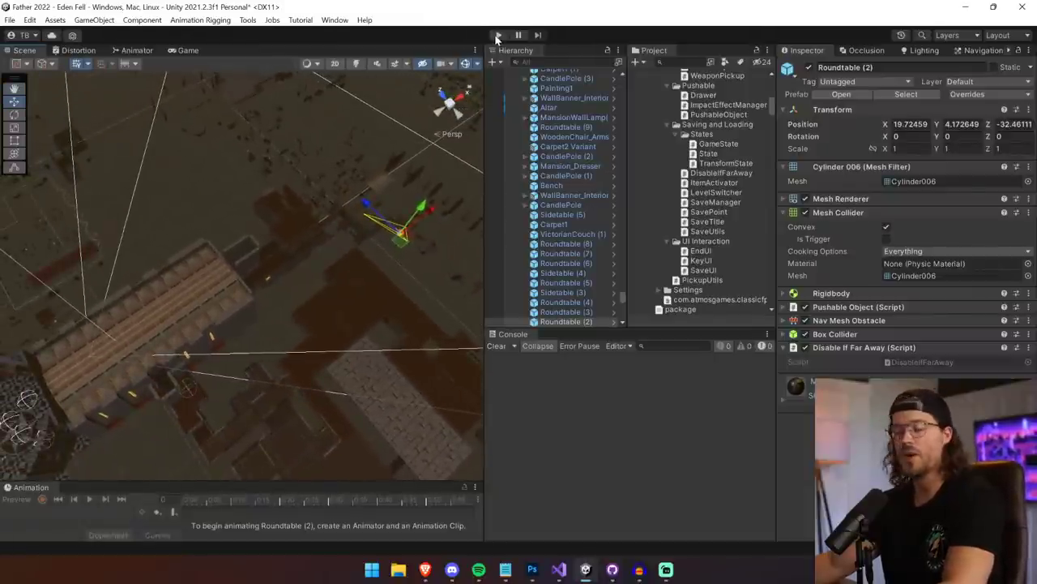
# - Start a playtest of the Eden Fell scene, equip the pistol, and shoot at the enemy across the hall
pyautogui.click(497, 37)
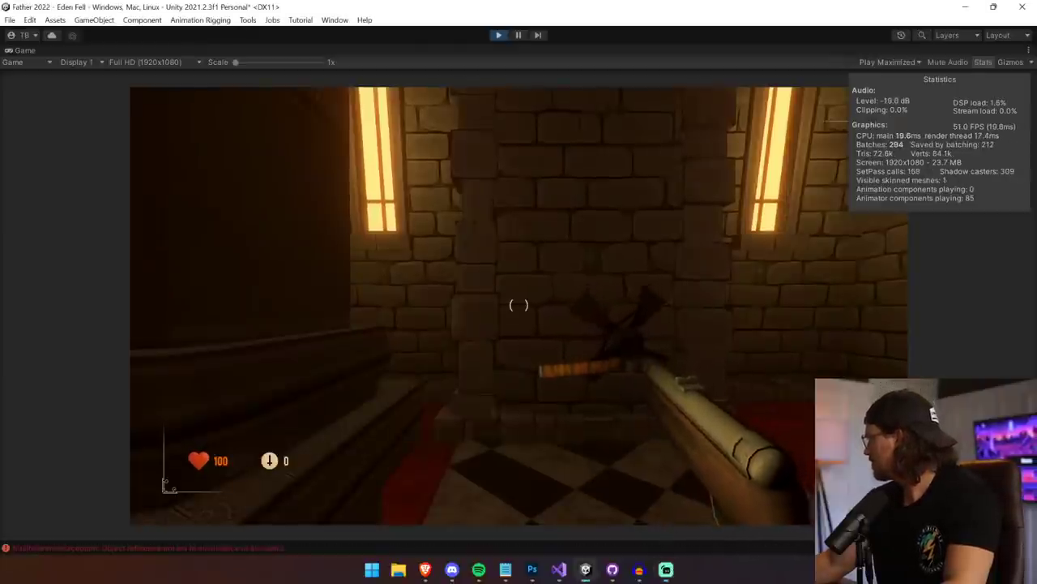
pyautogui.press('w')
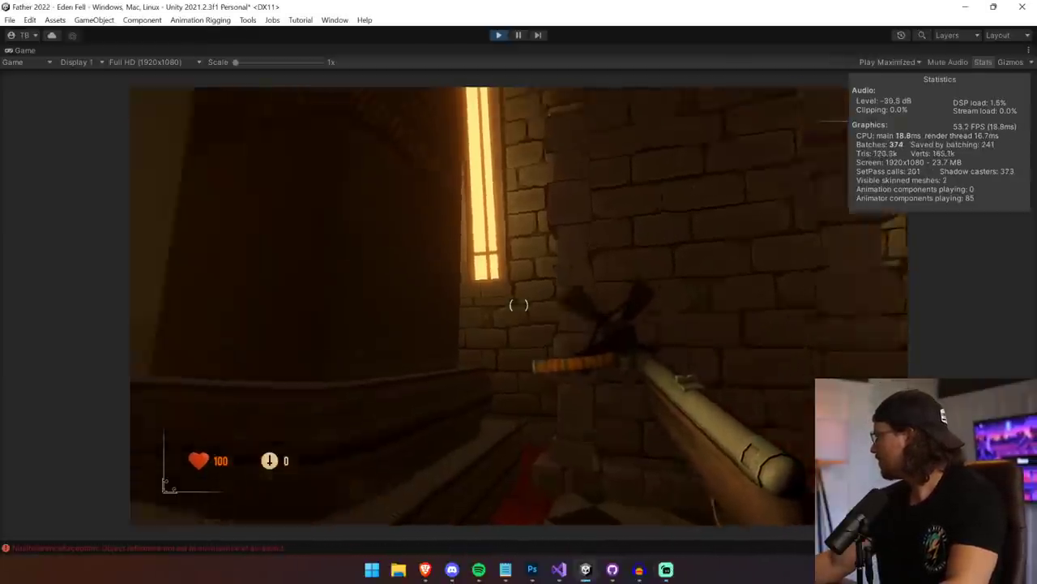
pyautogui.press('1')
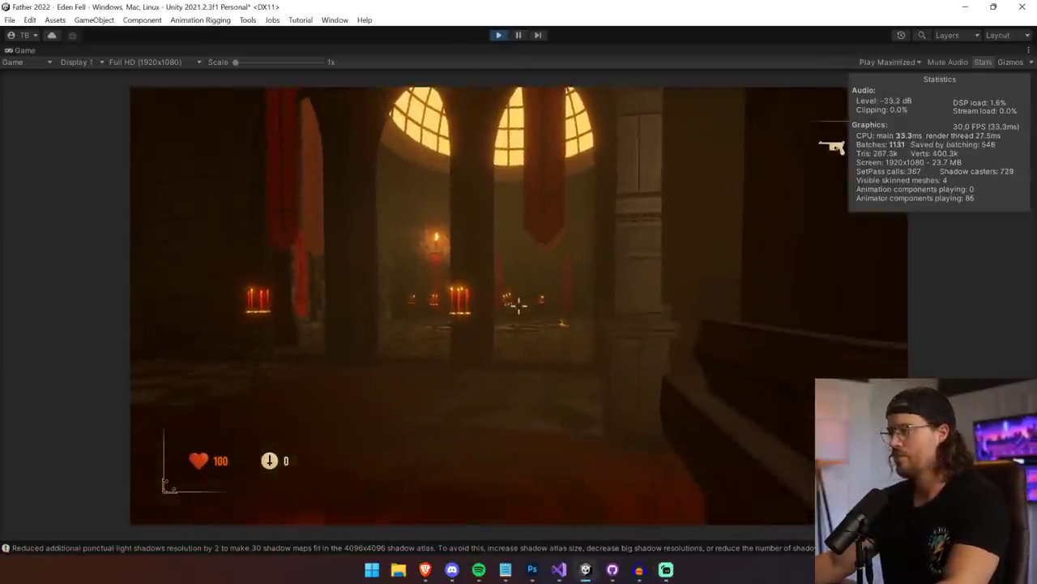
pyautogui.click(518, 305)
pyautogui.click(519, 304)
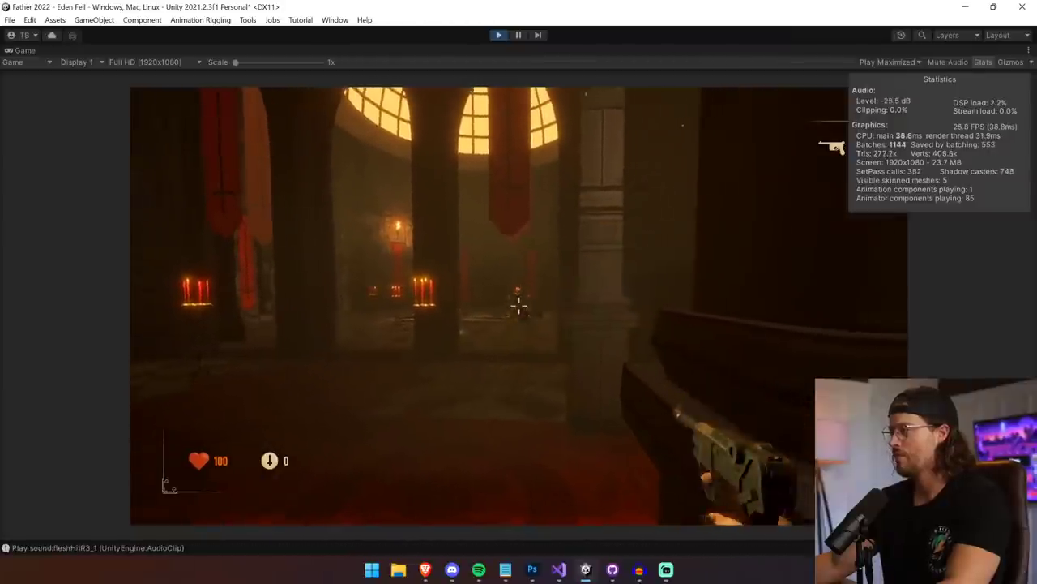
pyautogui.click(519, 305)
pyautogui.click(519, 305)
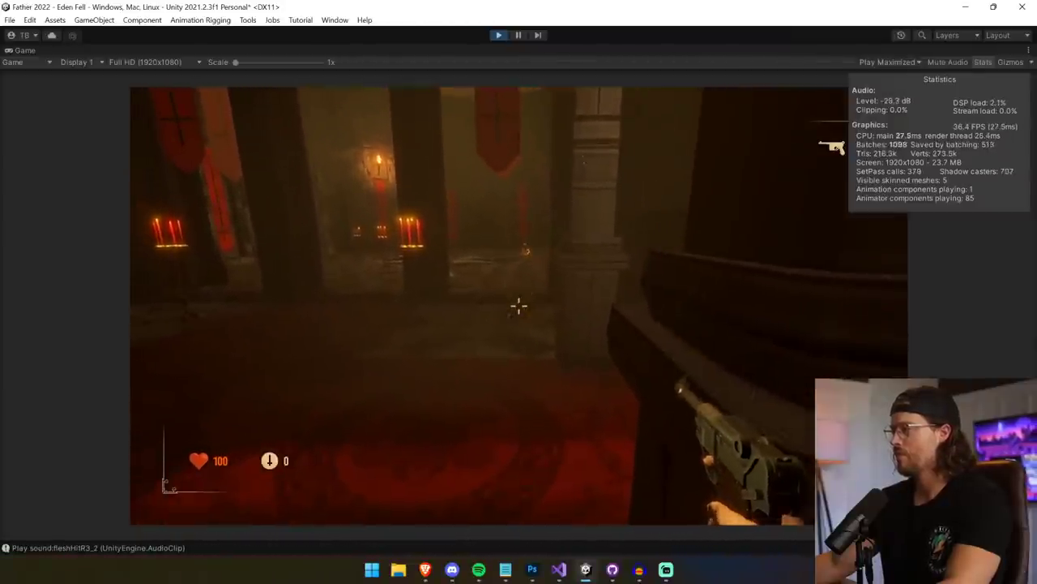
# - Equip the axe, strike the attacking enemy, and run through the mansion hall to the arched door while testing performance
pyautogui.press('w')
pyautogui.press('1')
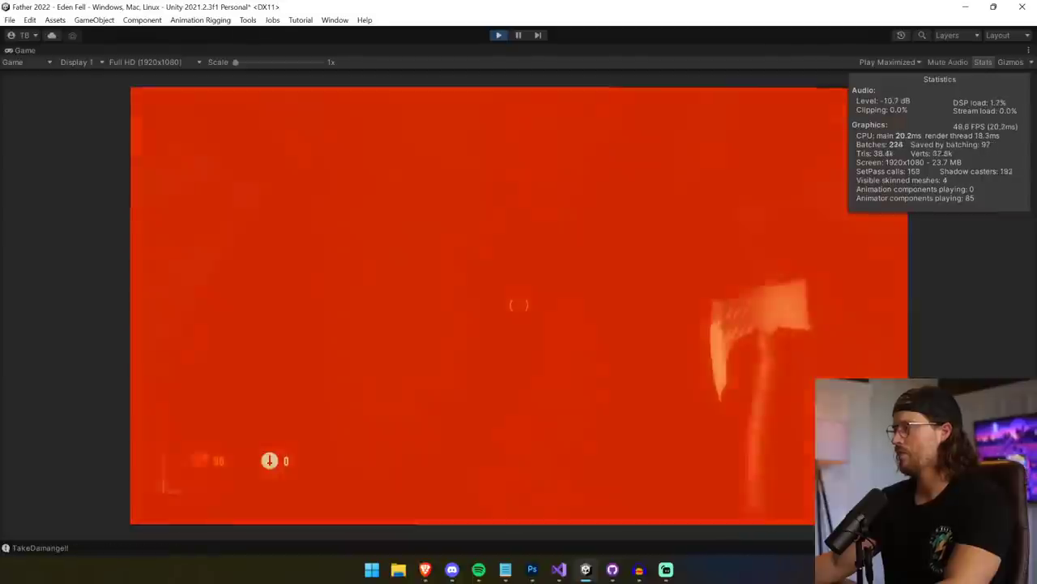
pyautogui.click(519, 305)
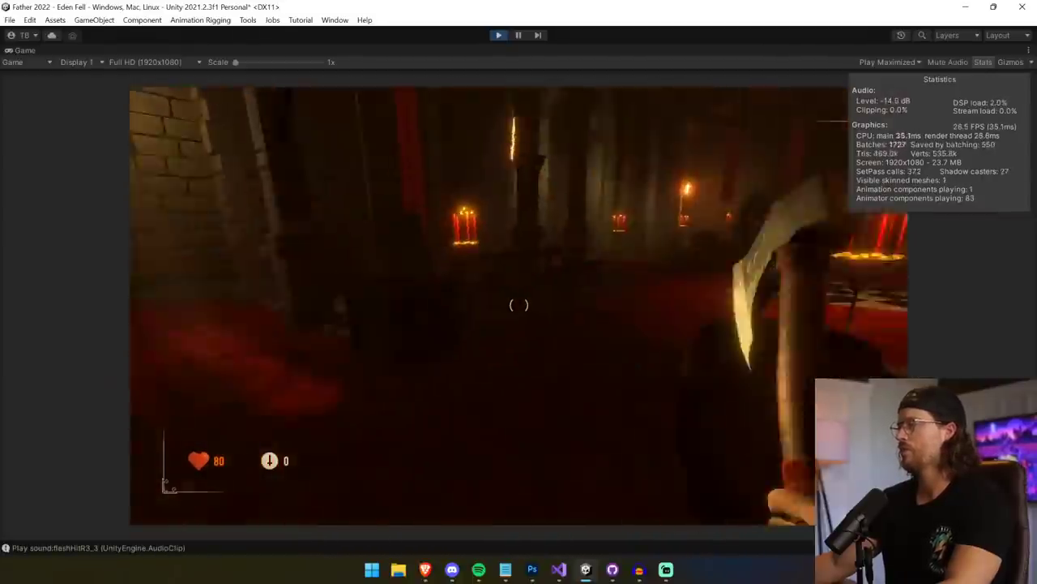
pyautogui.hotkey('shift', 'w')
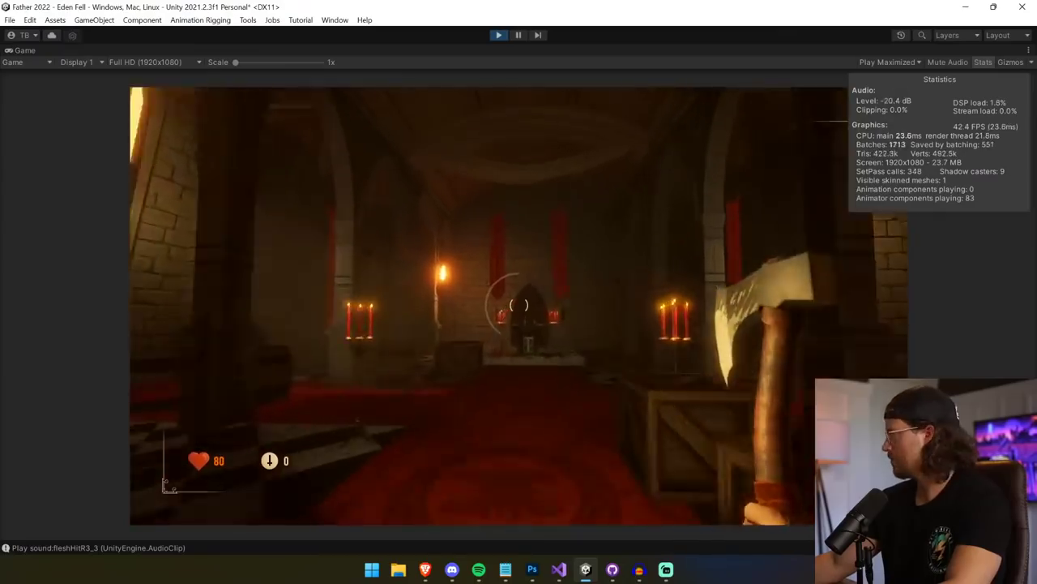
pyautogui.press('space')
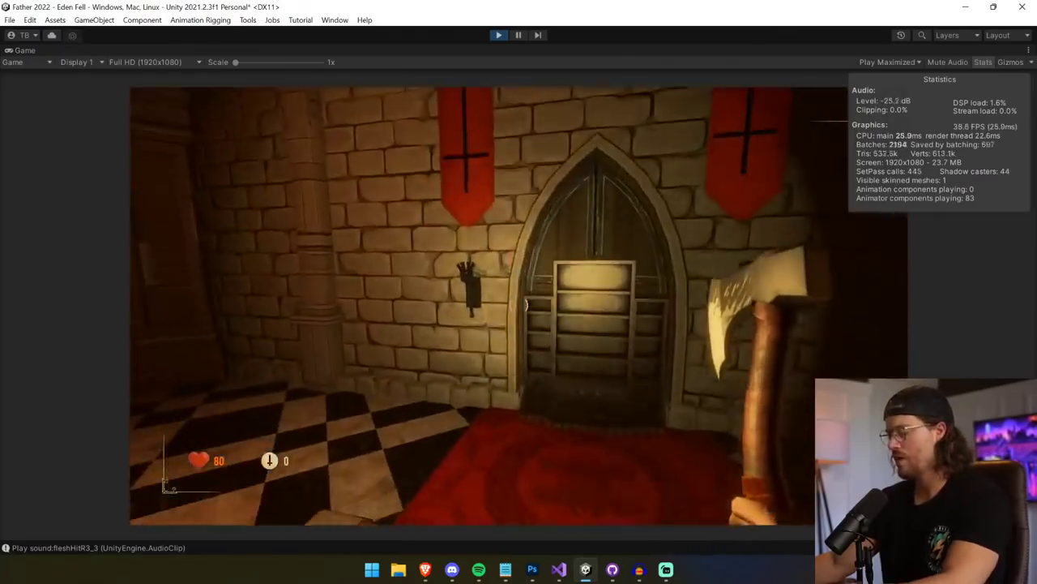
# - Pause the playtest, inspect the far-off Dresser object from above in the scene view, and stop the playtest
pyautogui.press('2')
pyautogui.hotkey('ctrl', 'shift', 'p')
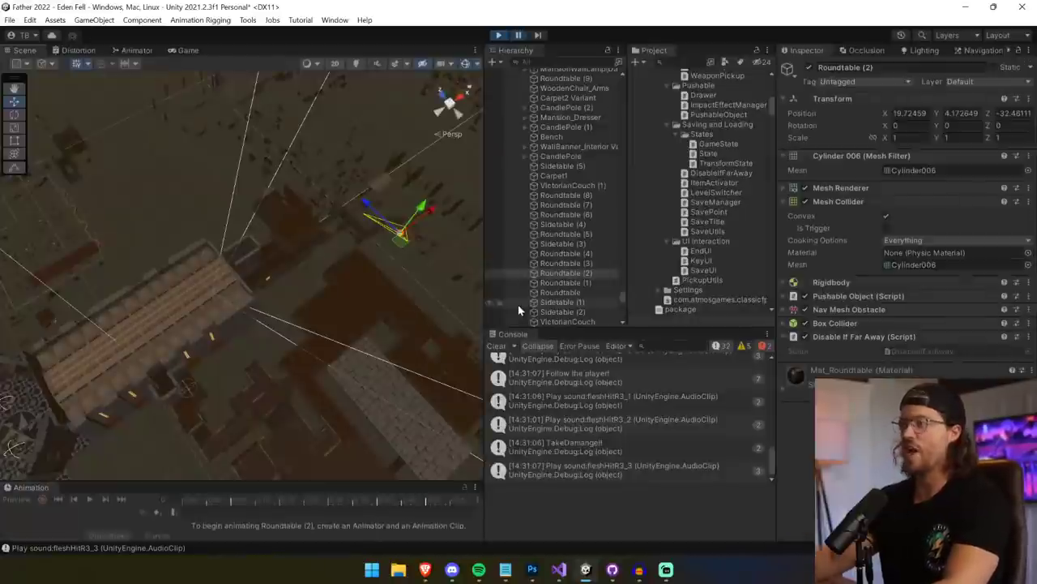
pyautogui.moveTo(317, 310); pyautogui.dragTo(227, 253, button='right')
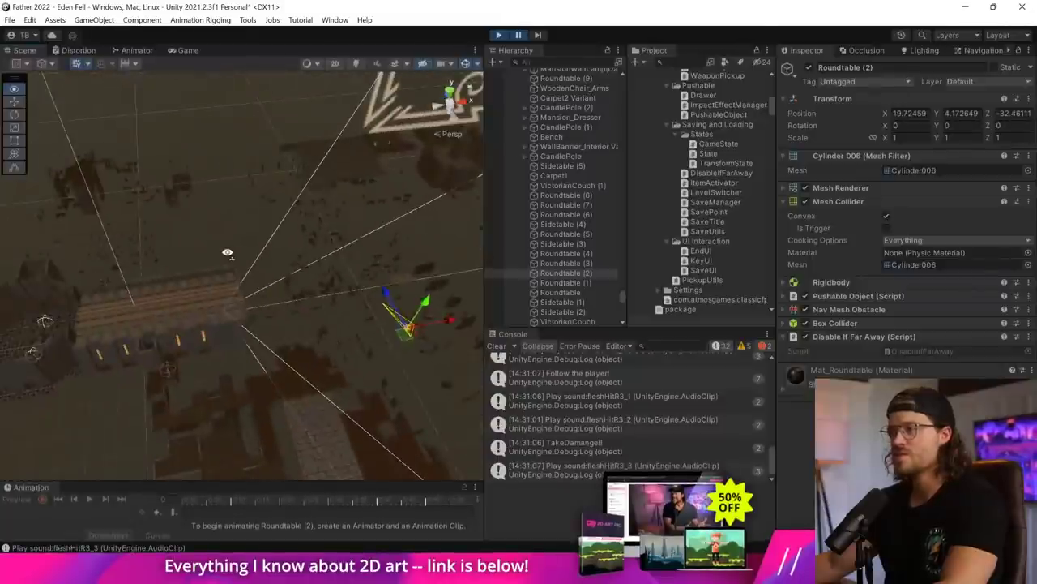
pyautogui.click(363, 181)
pyautogui.click(363, 186)
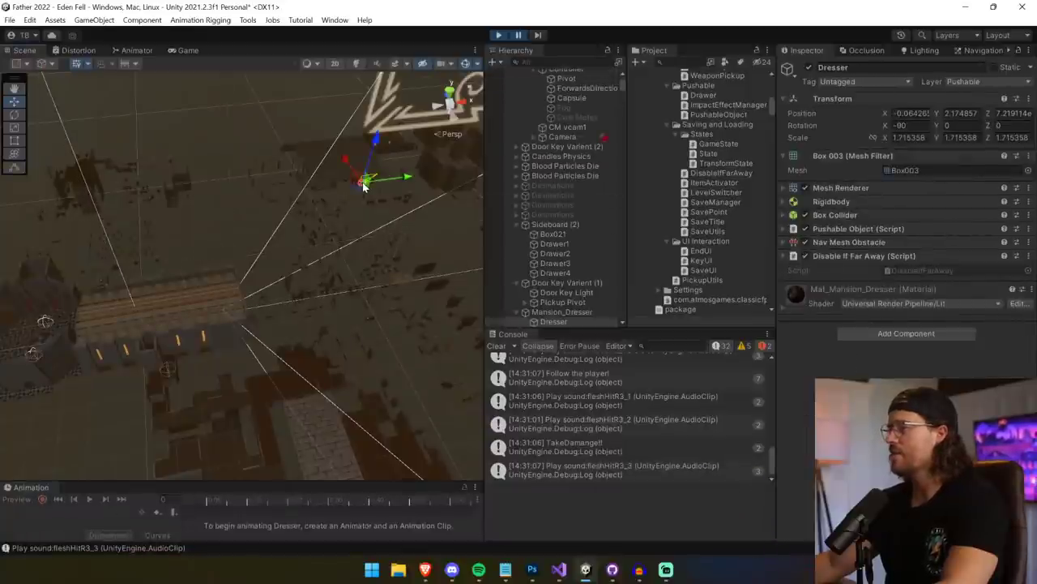
pyautogui.click(499, 36)
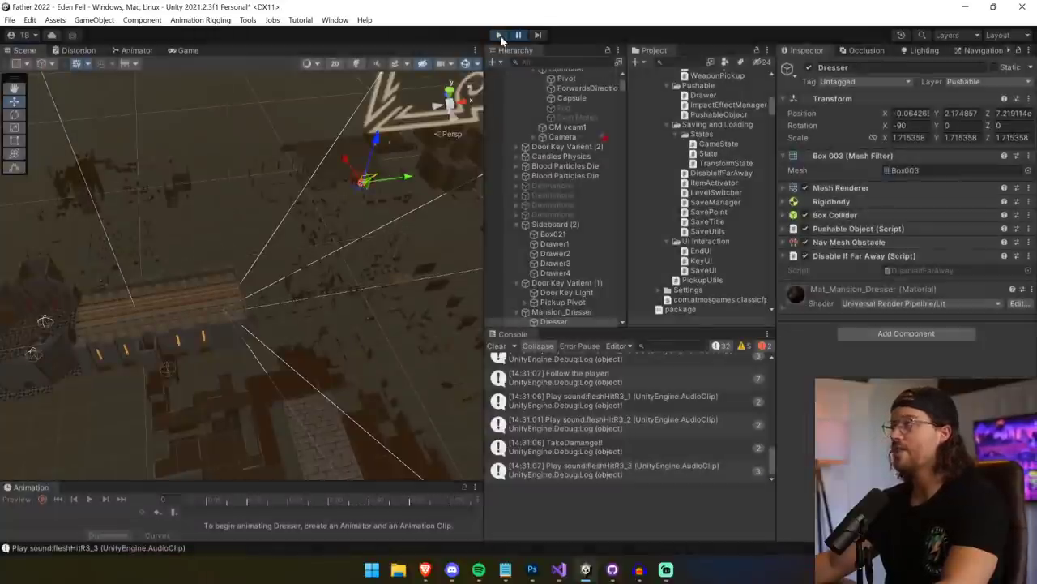
# - Open the Dresser's DisableIfFarAway script and switch to the ItemActivator script
pyautogui.doubleClick(921, 271)
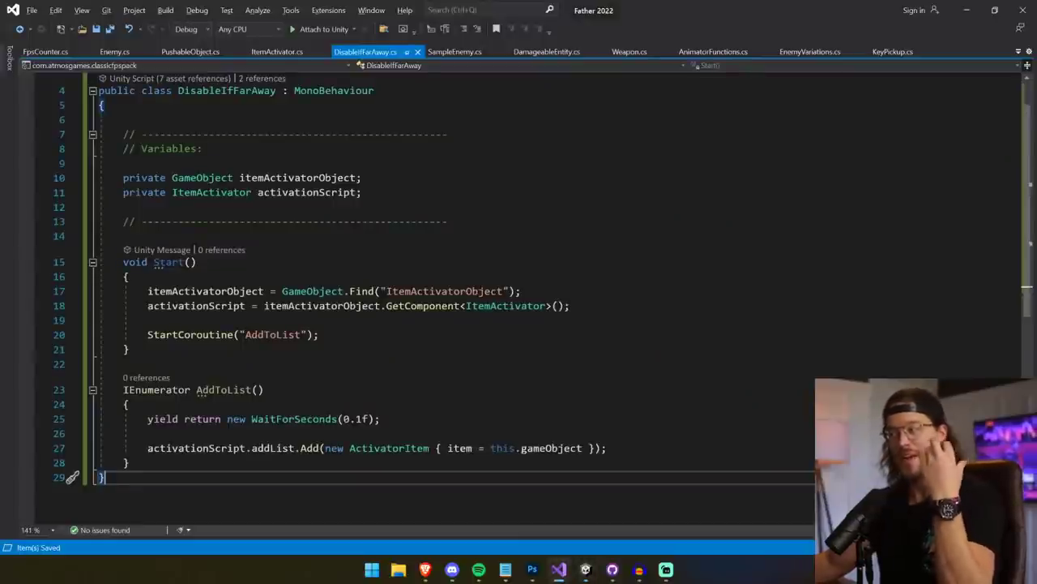
pyautogui.scroll(1, 519, 300)
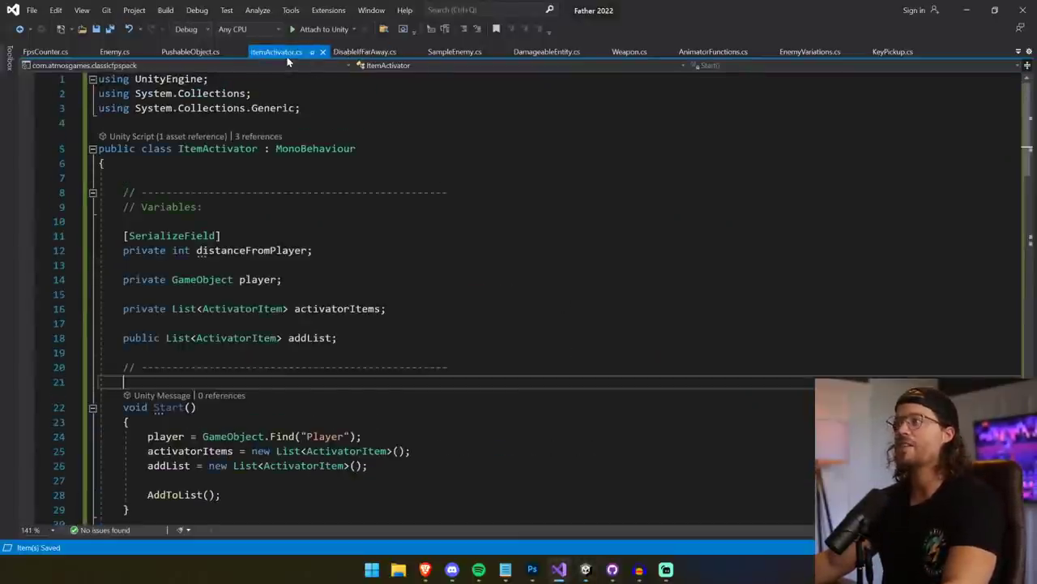
pyautogui.click(277, 51)
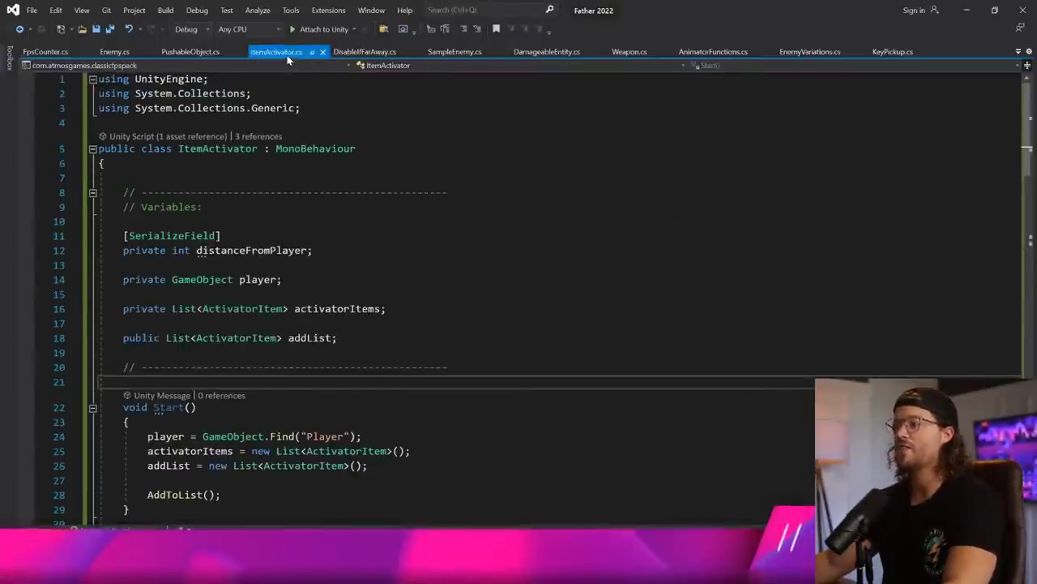
# - Change the object name in the Start method's GameObject.Find call to "Controller"
pyautogui.doubleClick(325, 393)
pyautogui.scroll(-1, 325, 393)
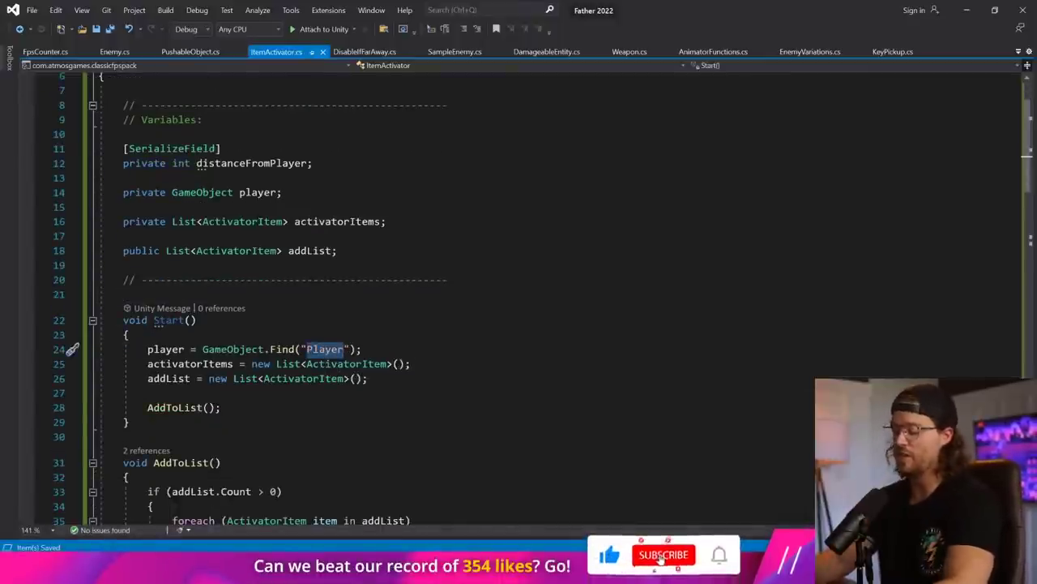
pyautogui.write('Controller')
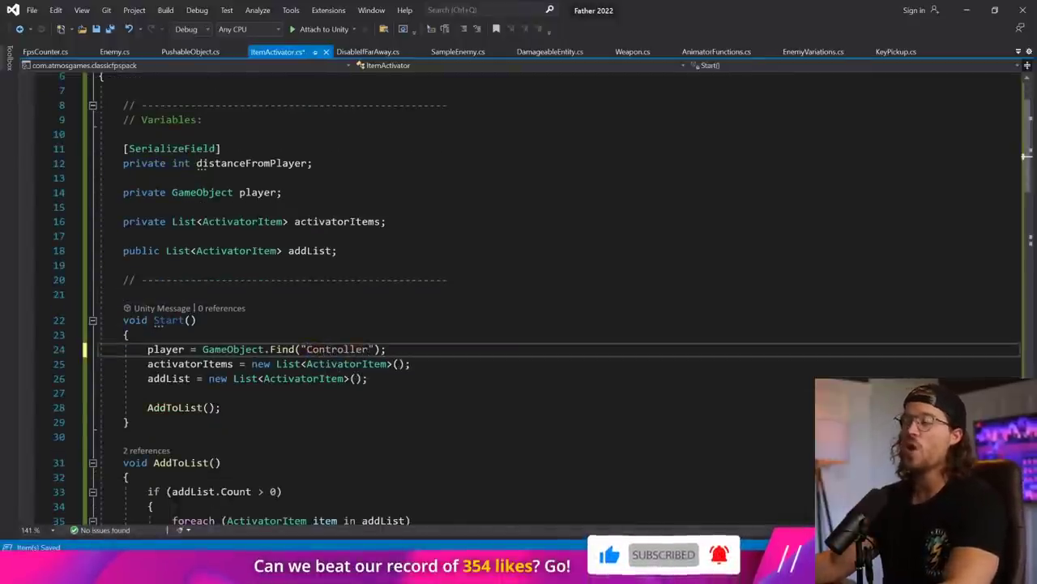
# - Delete the line in ItemActivator's Start method that assigns player through GameObject.Find, and save the script
pyautogui.press('End')
pyautogui.moveTo(388, 350); pyautogui.dragTo(100, 350)
pyautogui.press('BackSpace')
pyautogui.press('BackSpace')
pyautogui.hotkey('ctrl', 's')
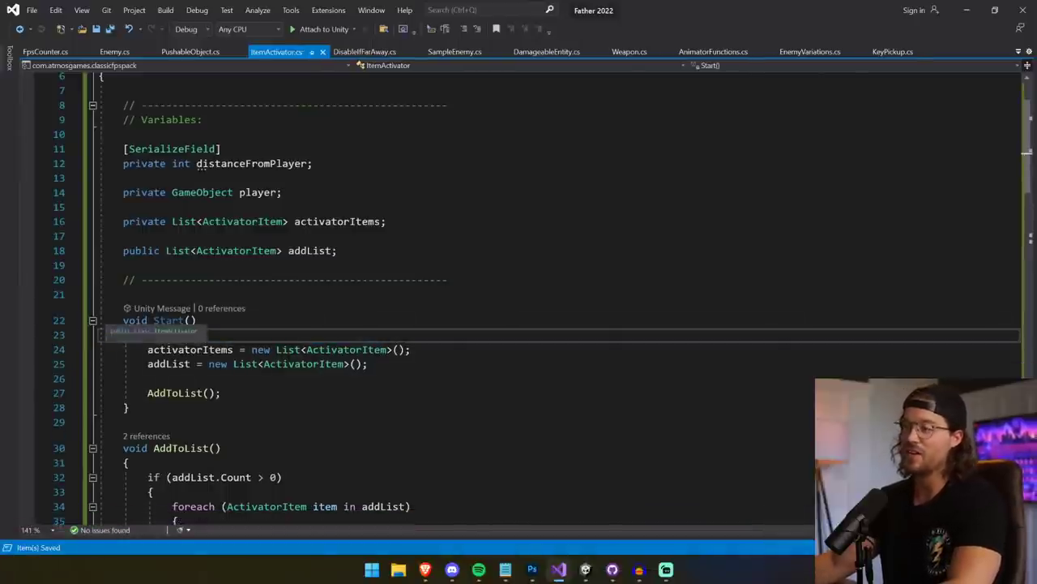
# - Add the [SerializeField] attribute before the private GameObject player declaration and save the script
pyautogui.click(129, 193)
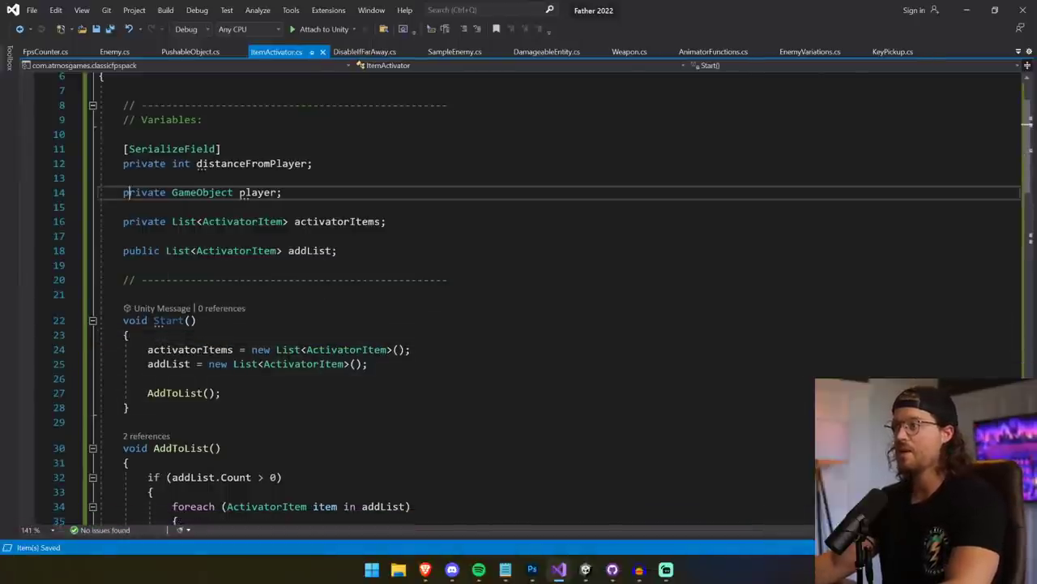
pyautogui.write('[Serialize')
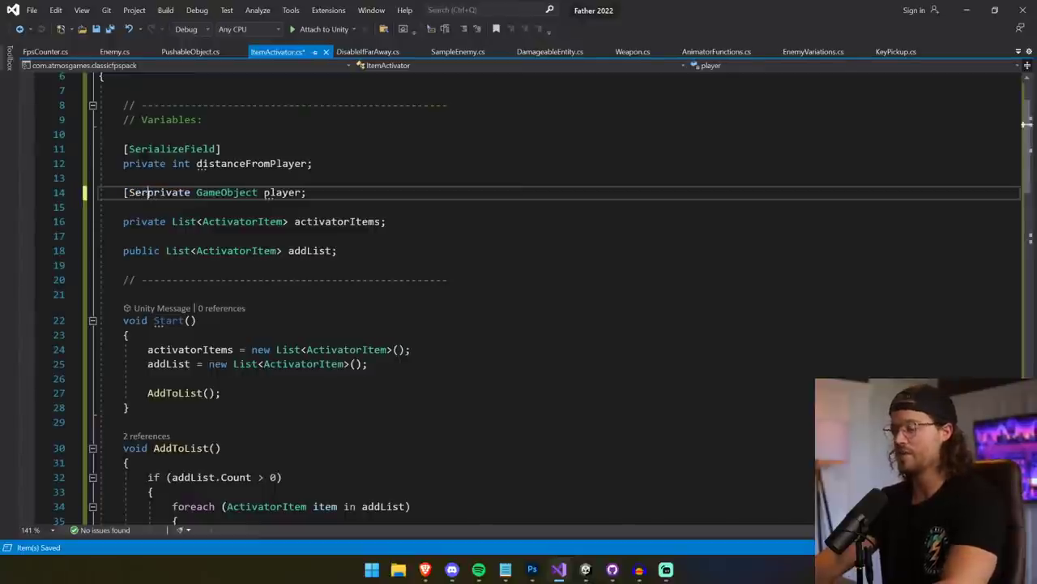
pyautogui.write('Field]')
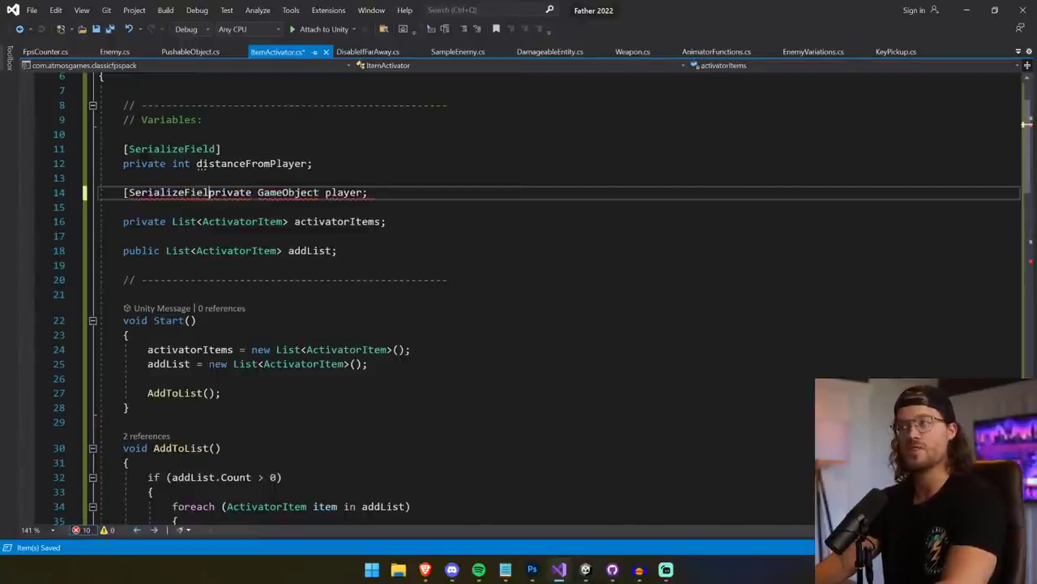
pyautogui.hotkey('ctrl', 's')
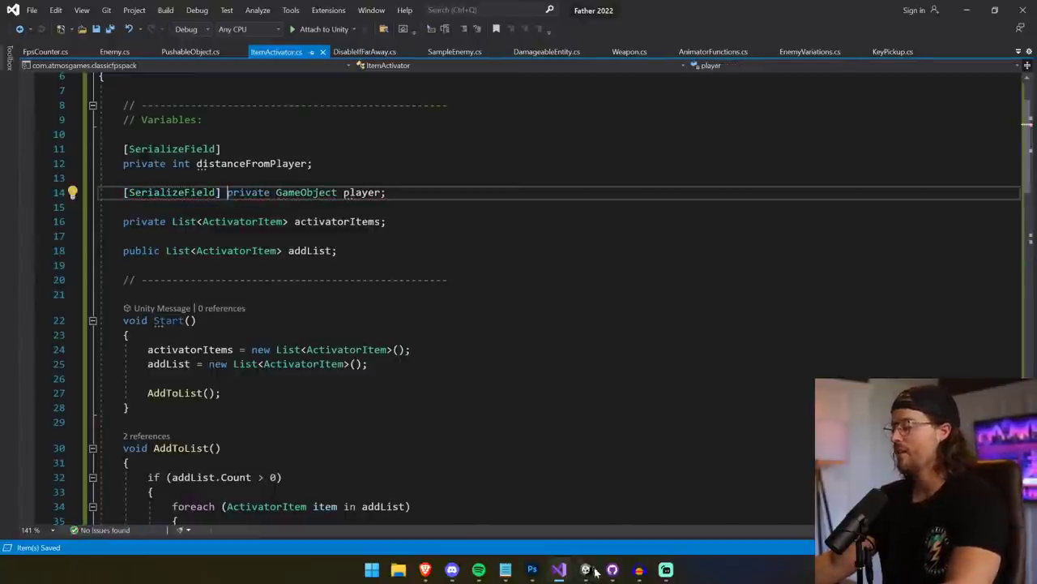
# - Return to Unity, clear the console, and inspect FPSController Father and its Canvas children
pyautogui.click(588, 571)
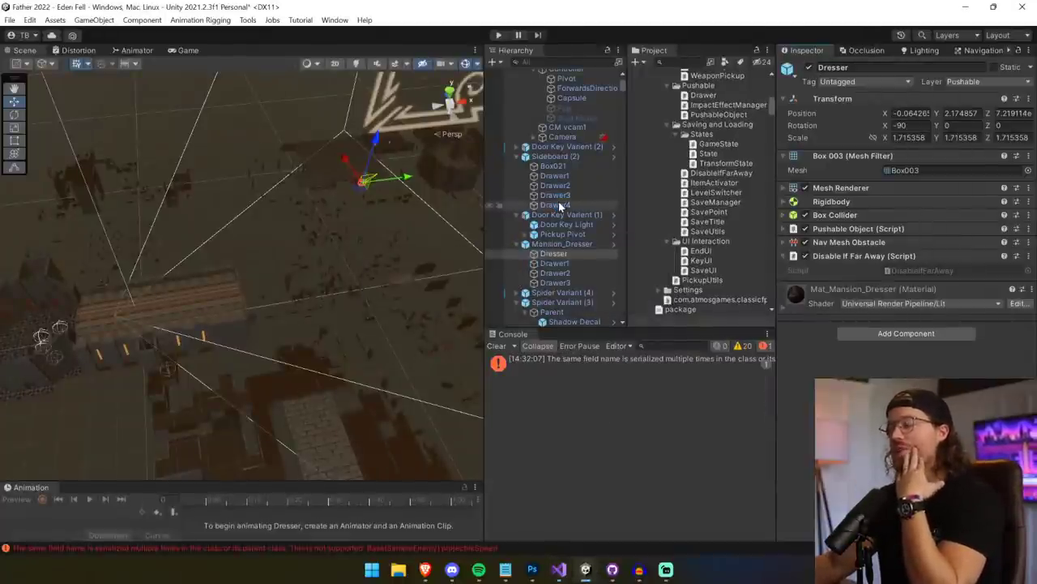
pyautogui.click(498, 346)
pyautogui.scroll(5, 552, 223)
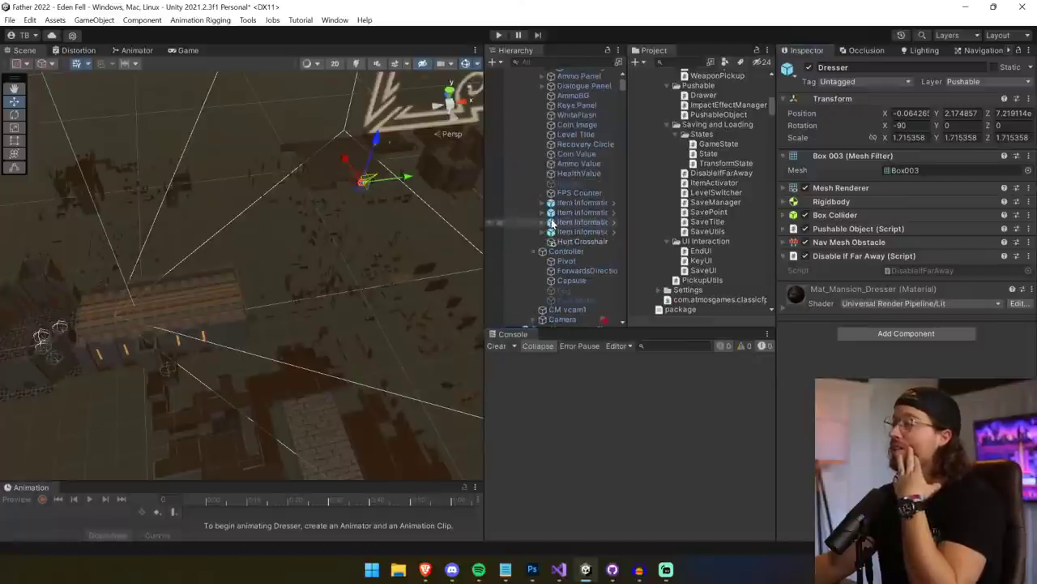
pyautogui.scroll(6, 552, 223)
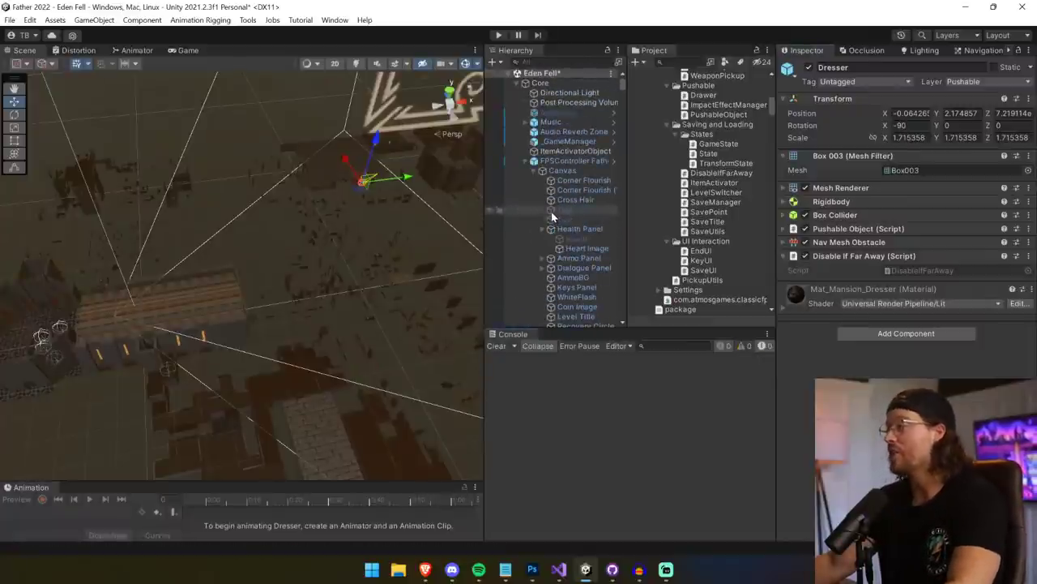
pyautogui.click(585, 161)
pyautogui.click(585, 170)
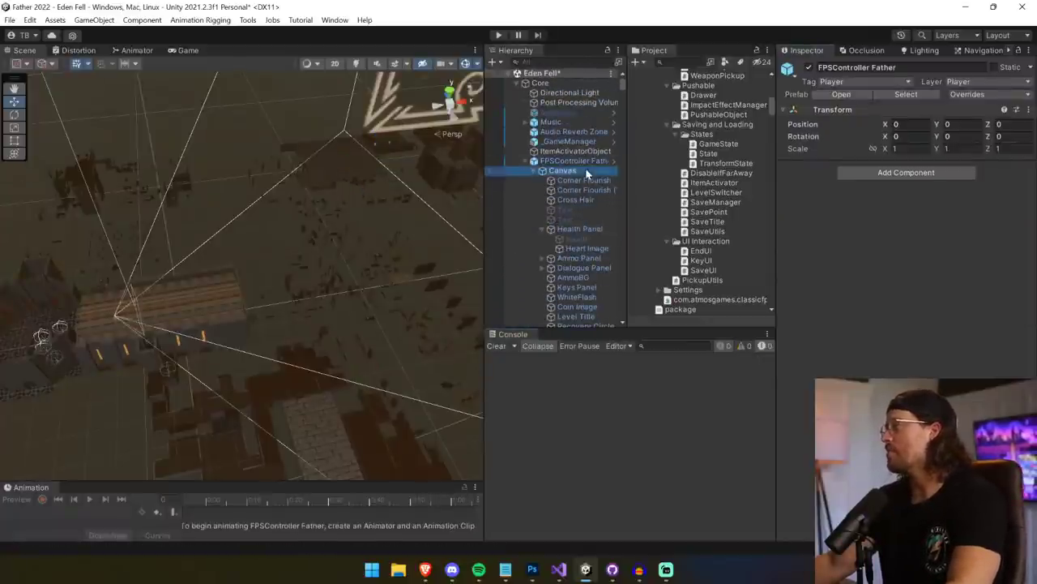
pyautogui.click(589, 180)
pyautogui.click(590, 191)
pyautogui.click(587, 230)
pyautogui.scroll(-1, 551, 266)
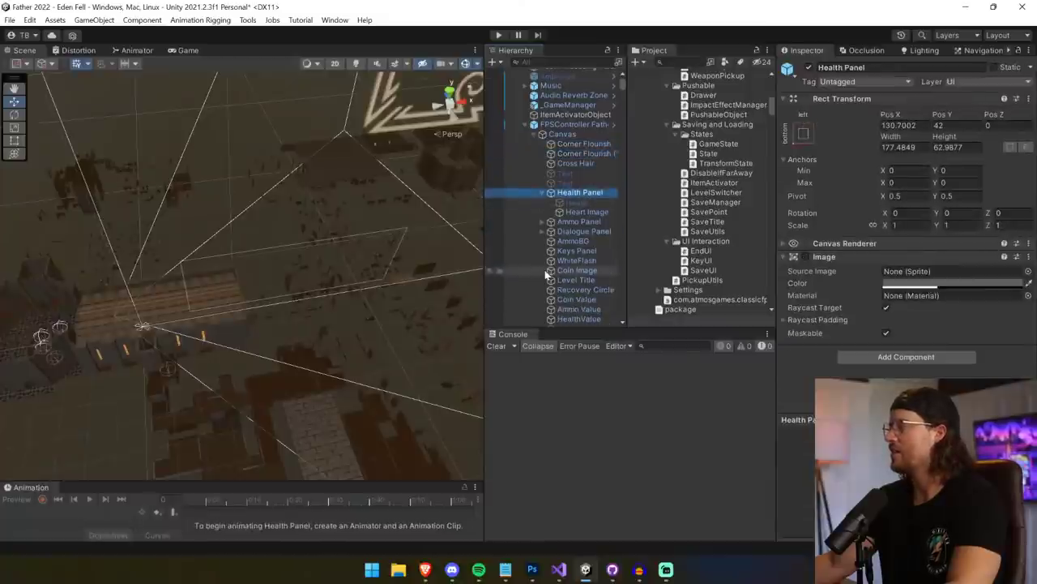
# - Collapse the Canvas group and compare FPSController Father with its Controller child to identify the player object
pyautogui.click(534, 135)
pyautogui.click(558, 135)
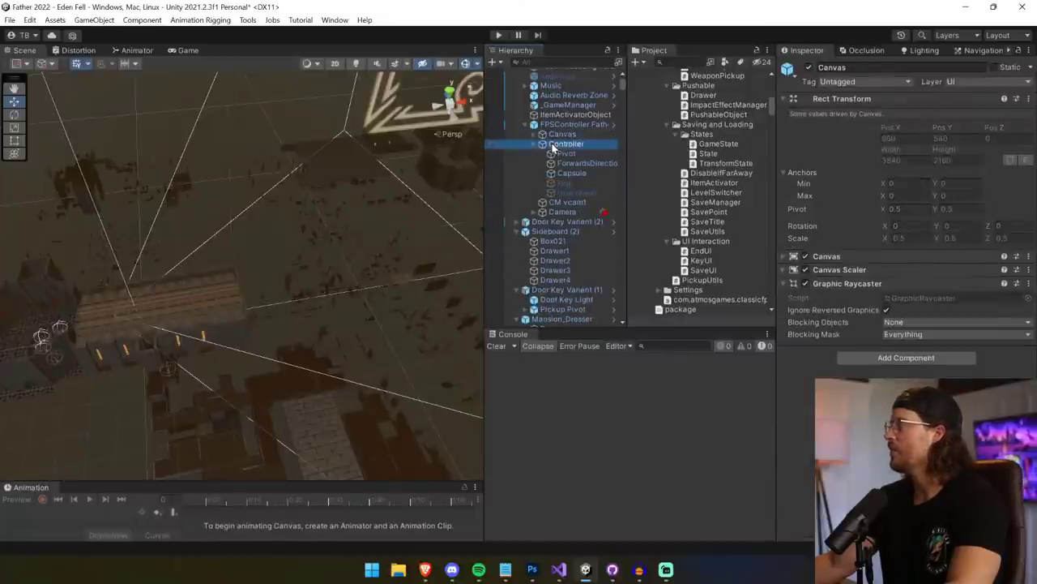
pyautogui.click(559, 144)
pyautogui.click(587, 124)
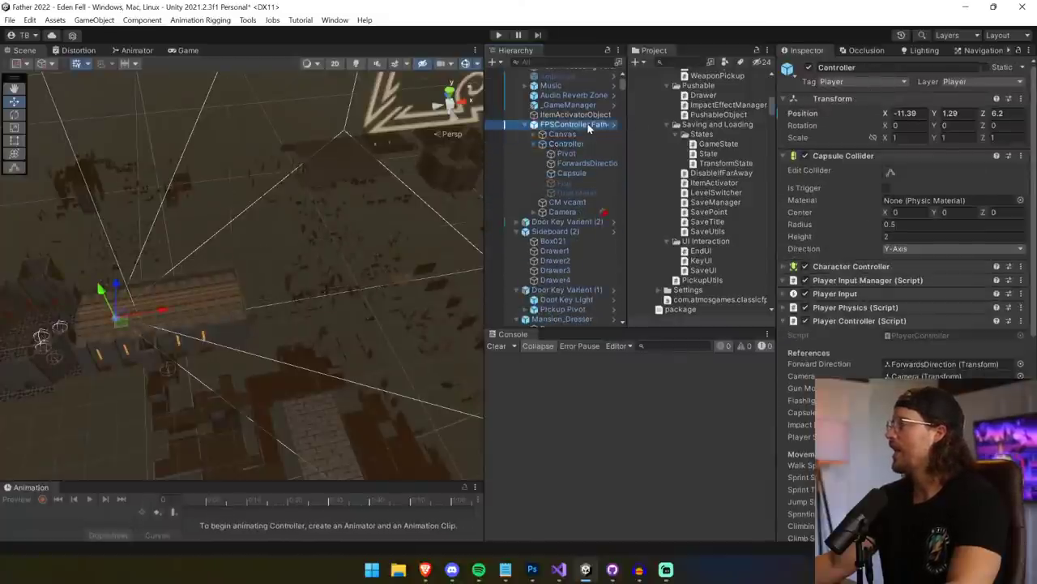
pyautogui.click(587, 134)
pyautogui.click(588, 144)
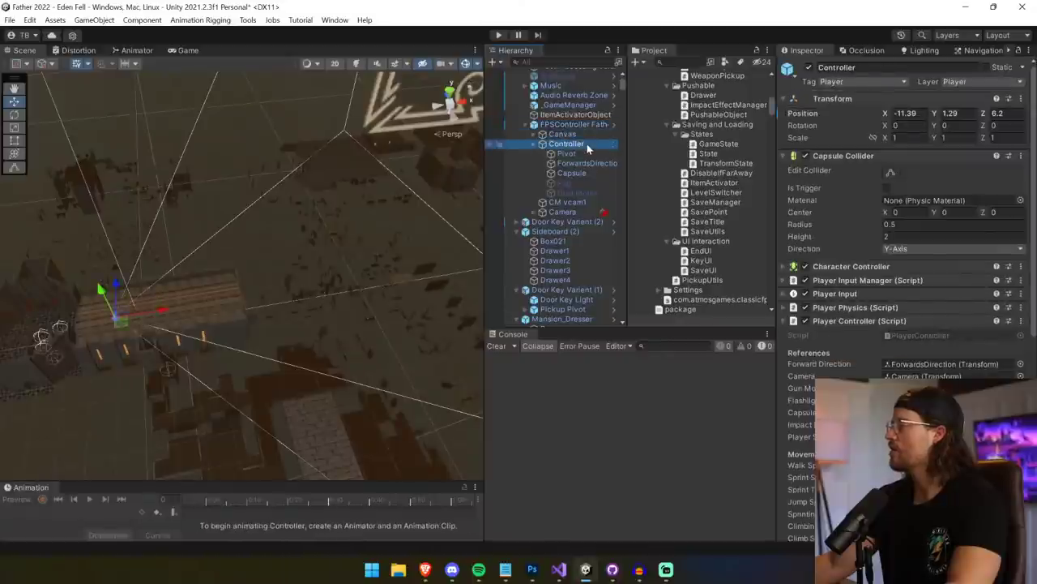
# - Switch to Visual Studio and review the PushableObject, Enemy, ItemActivator and DisableIfFarAway scripts
pyautogui.hotkey('alt', 'Tab')
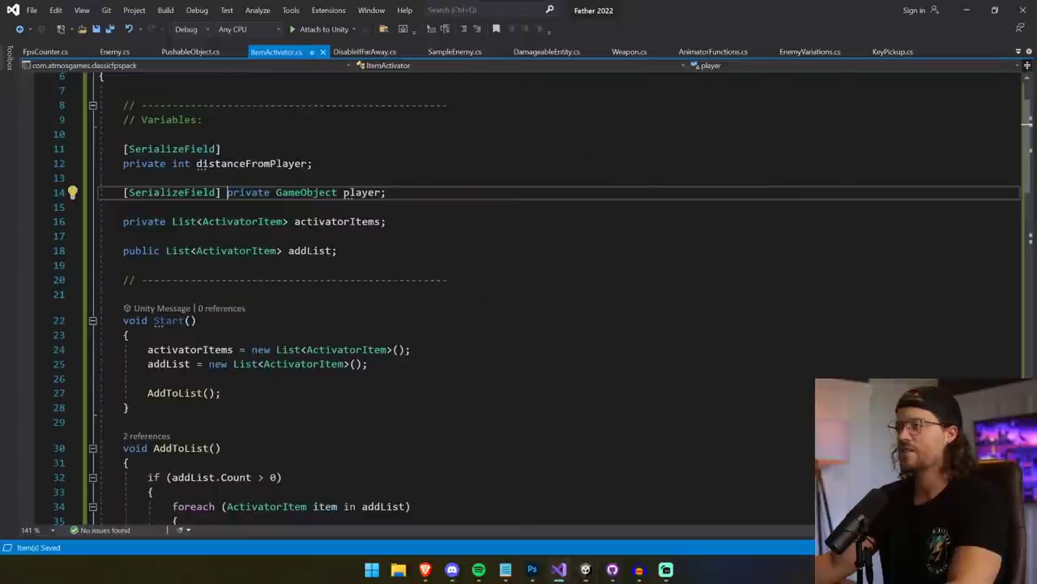
pyautogui.click(338, 251)
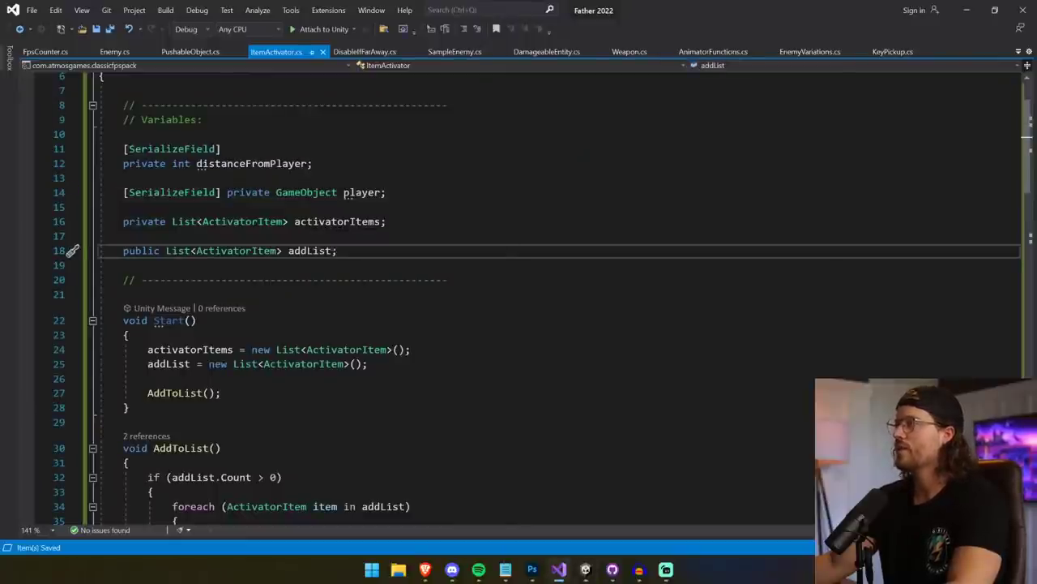
pyautogui.click(191, 52)
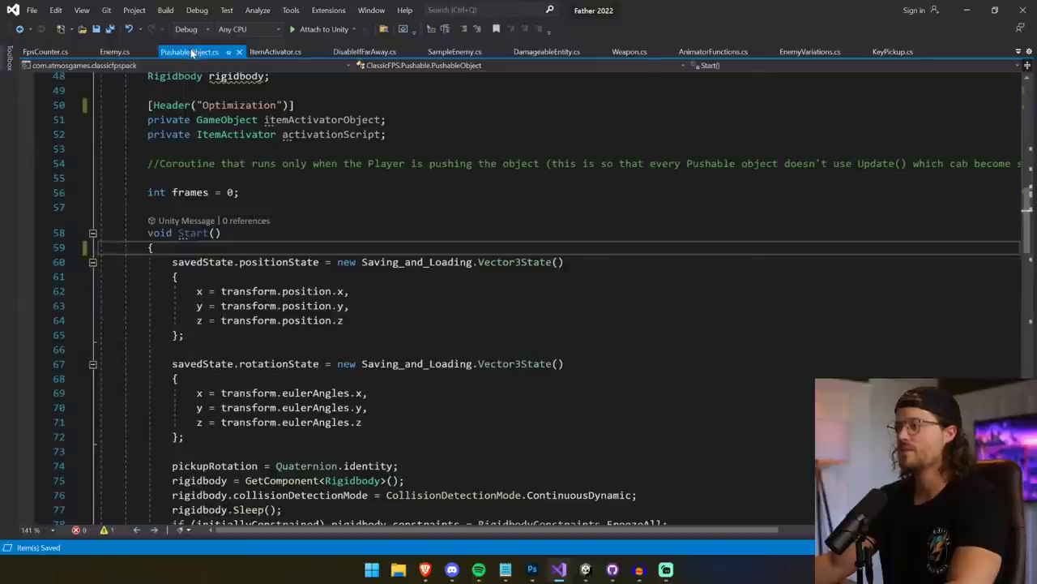
pyautogui.scroll(4, 518, 292)
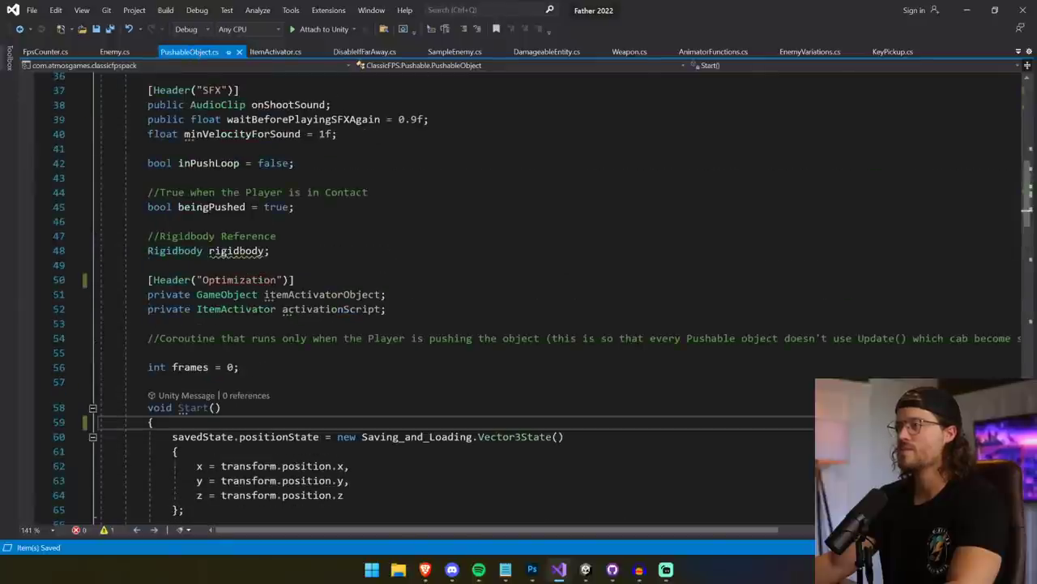
pyautogui.click(110, 53)
pyautogui.click(274, 52)
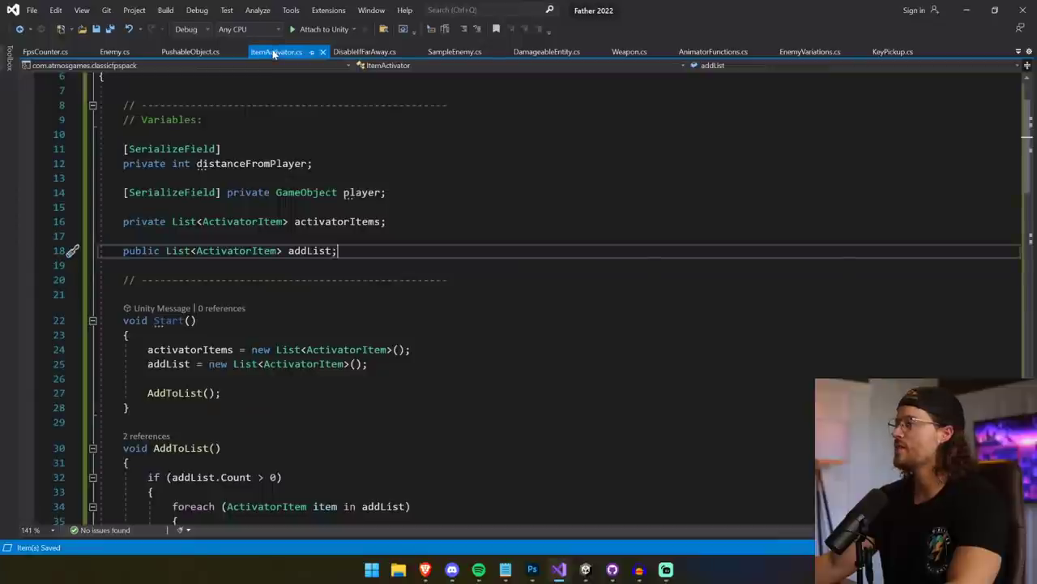
pyautogui.click(339, 52)
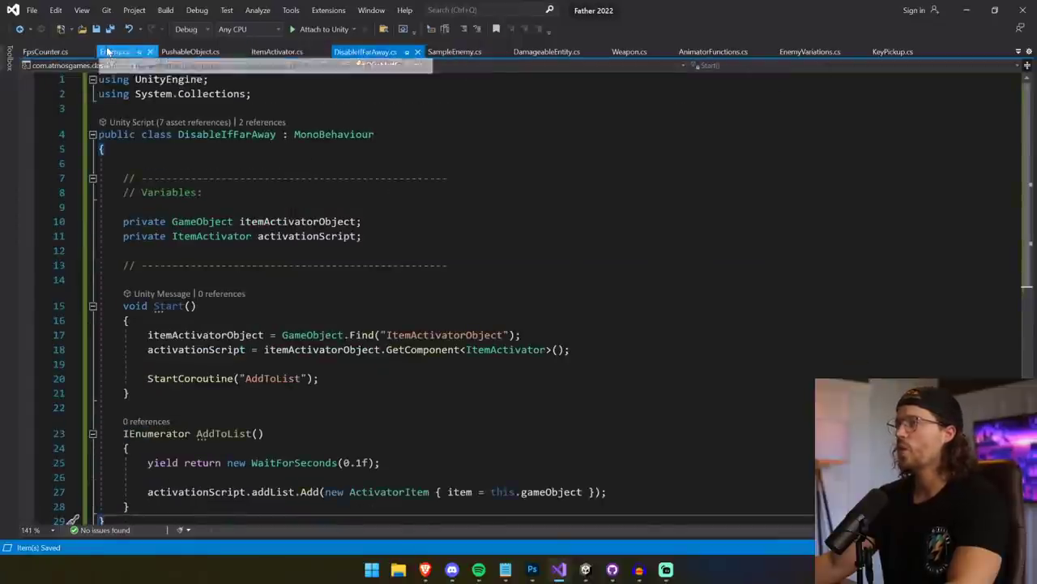
pyautogui.click(109, 52)
pyautogui.click(190, 51)
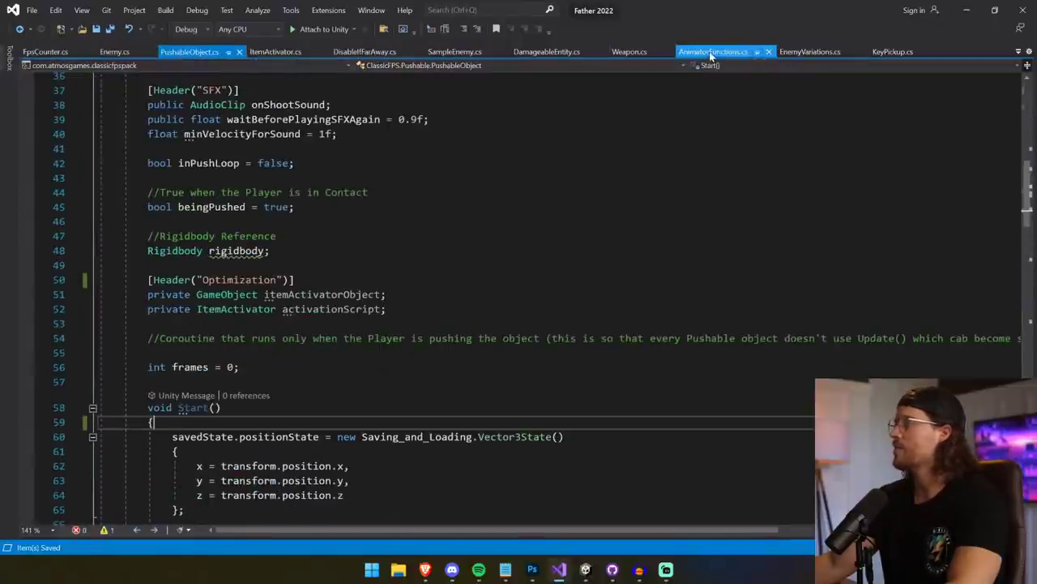
pyautogui.click(276, 52)
pyautogui.click(362, 52)
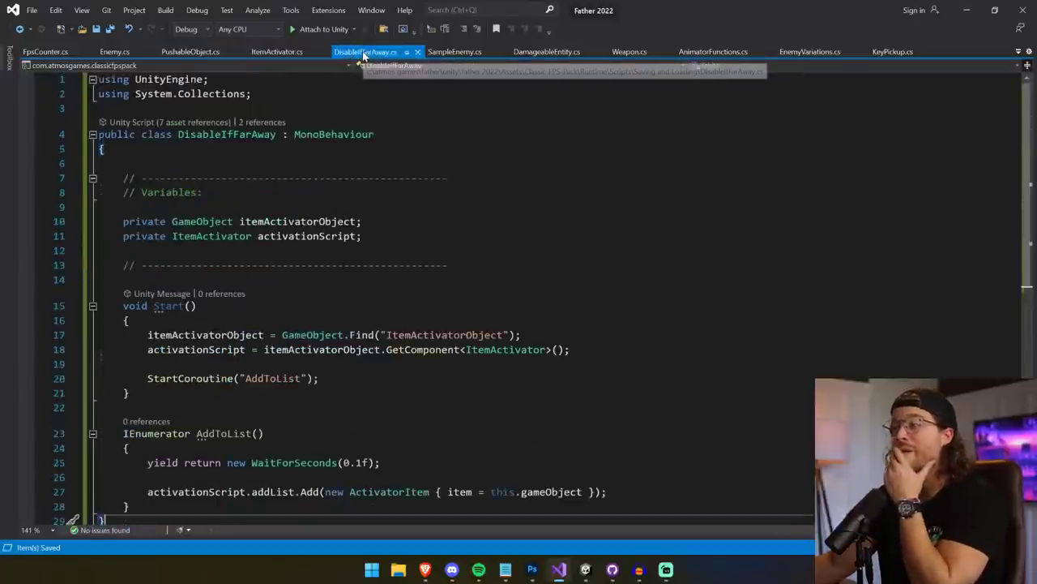
# - Redo the undone edits in the DisableIfFarAway script
pyautogui.click(276, 335)
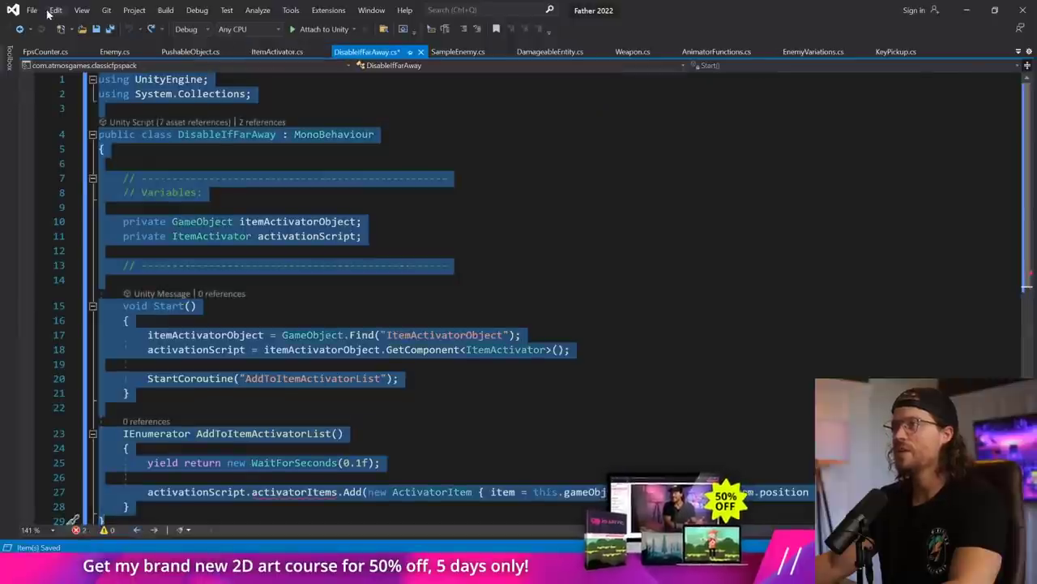
pyautogui.click(55, 9)
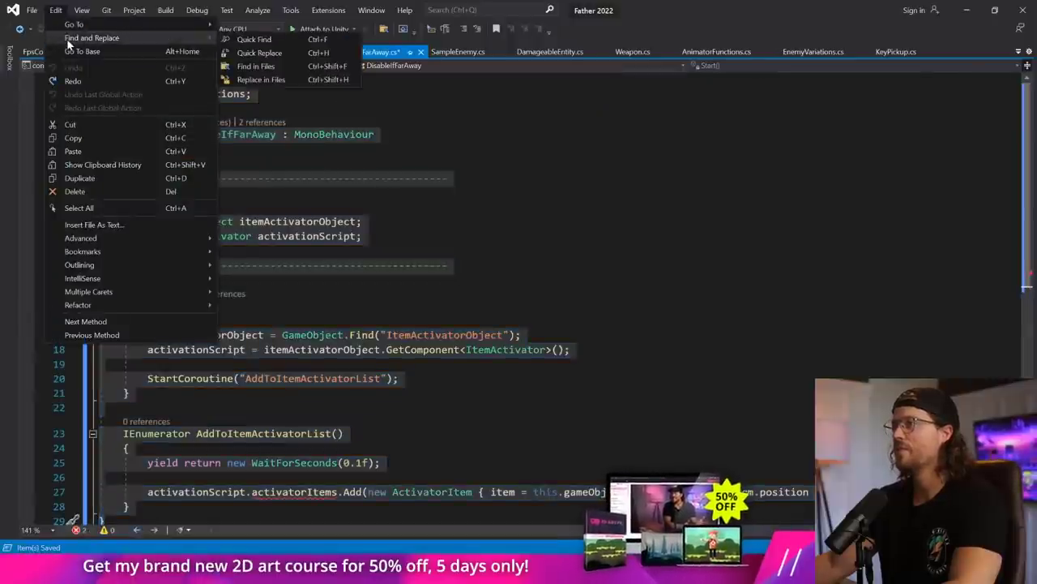
pyautogui.click(71, 81)
pyautogui.hotkey('ctrl', 'y')
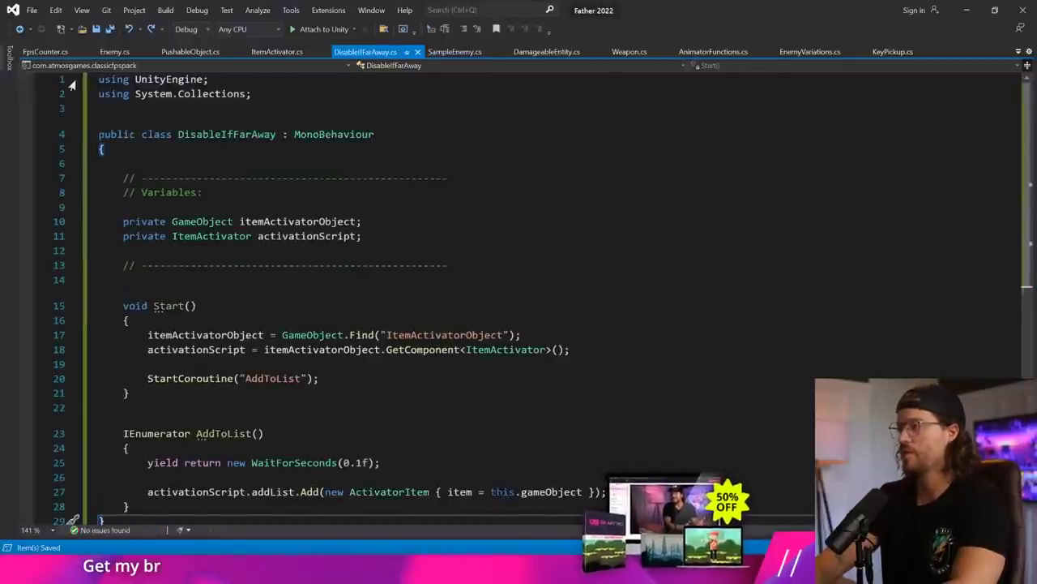
# - In the ItemActivator script, begin a player assignment as the first line of Start() and remove [SerializeField] from the player field
pyautogui.click(254, 55)
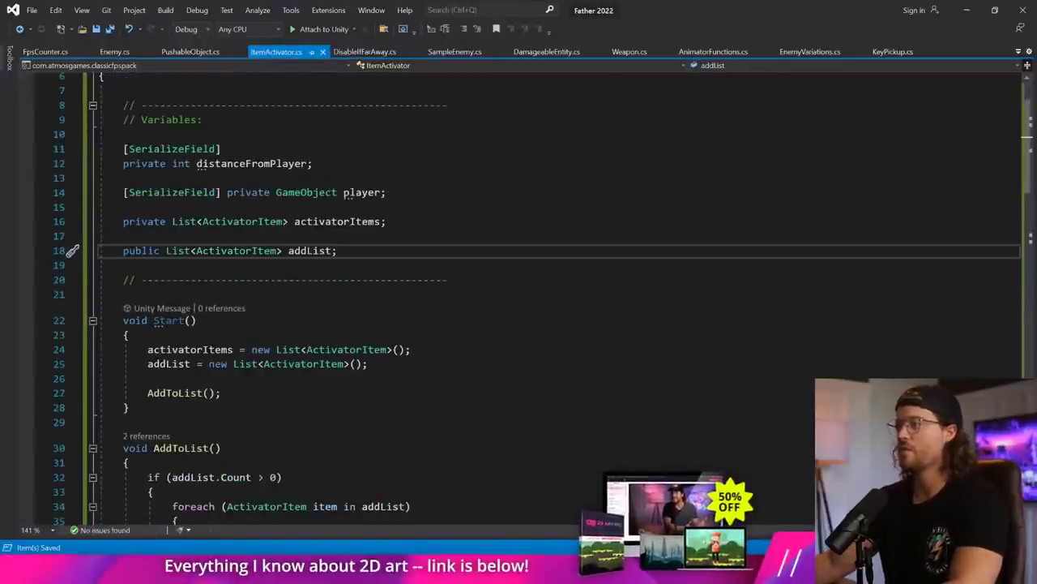
pyautogui.click(148, 349)
pyautogui.press('Return')
pyautogui.press('Up')
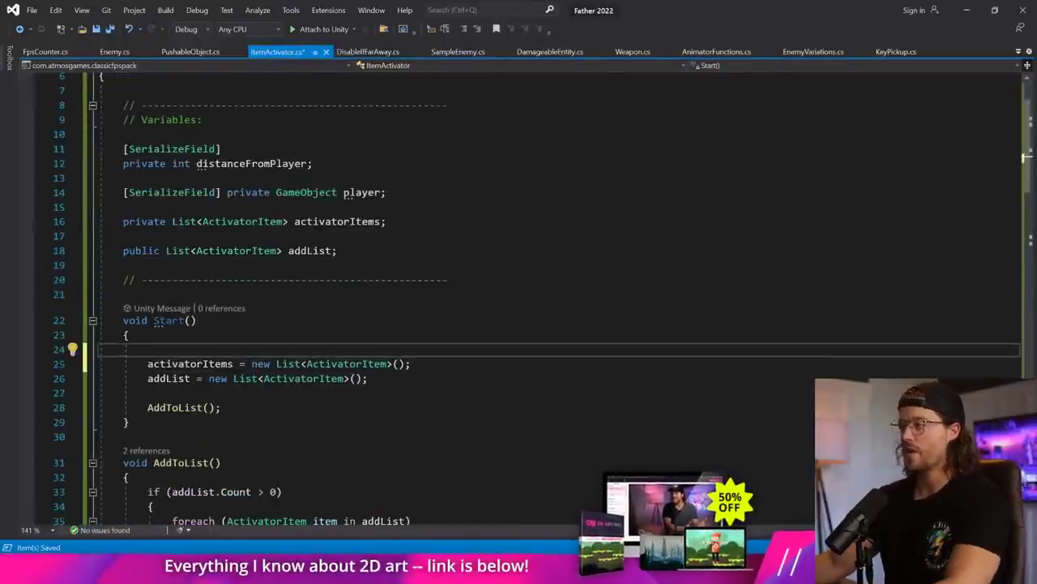
pyautogui.write('player')
pyautogui.moveTo(227, 193); pyautogui.dragTo(124, 192)
pyautogui.press('Delete')
pyautogui.press('Delete')
# - Complete the player assignment in Start() so it takes the game object of GameManager.PlayerController, and save the script
pyautogui.click(185, 349)
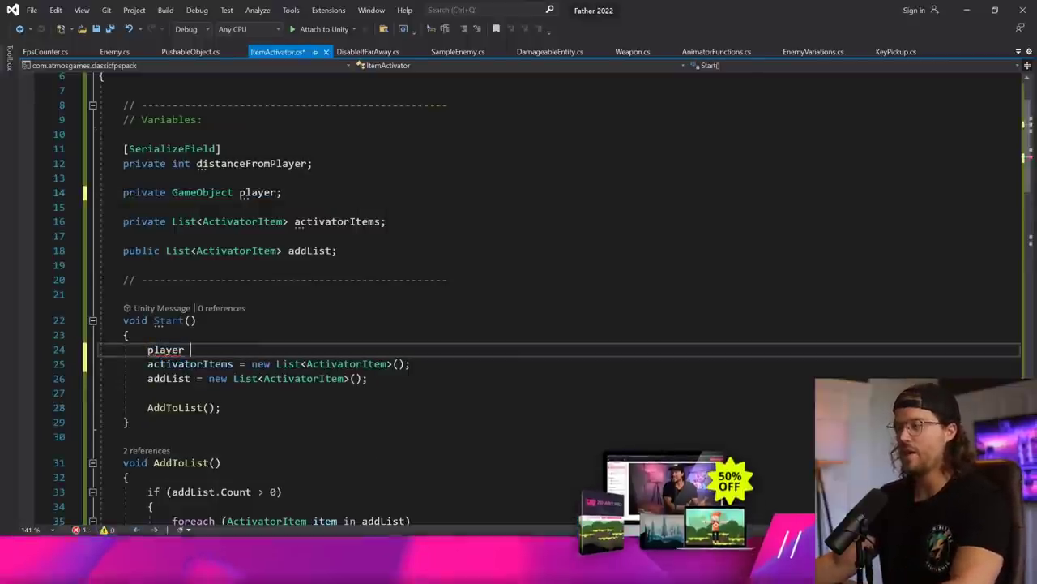
pyautogui.write('=')
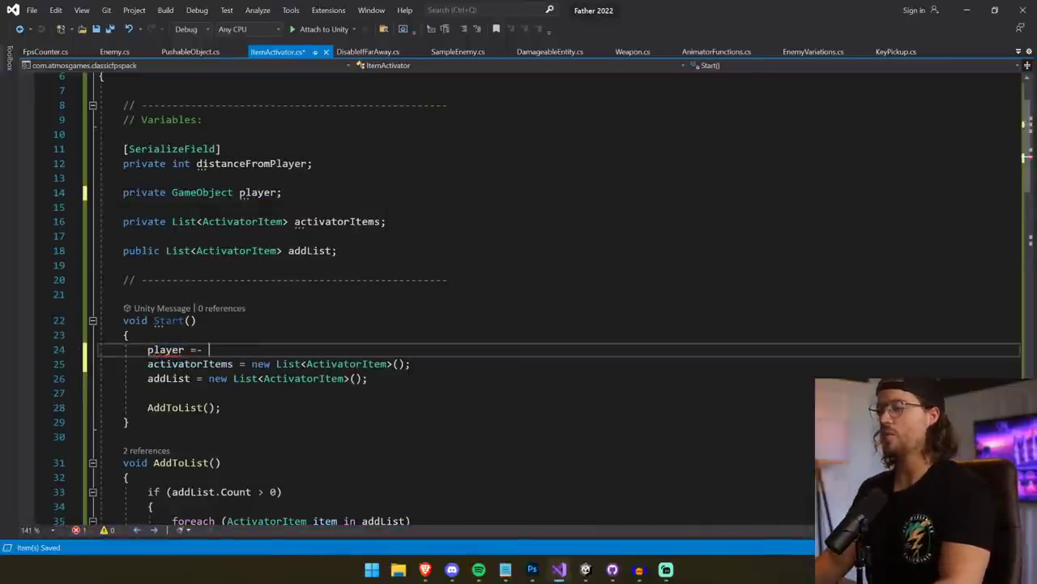
pyautogui.write('GameMa')
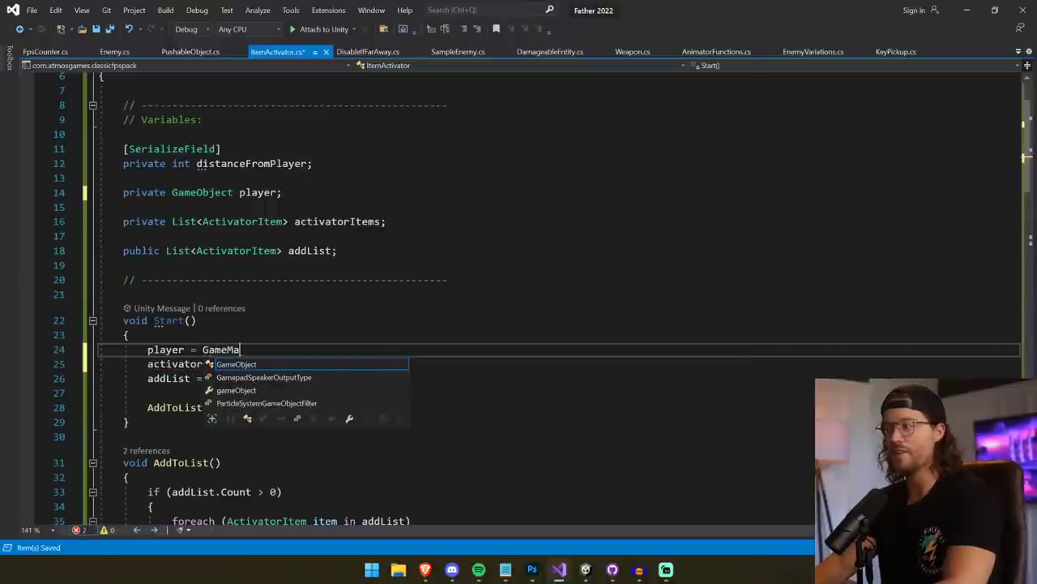
pyautogui.write('nager.Play')
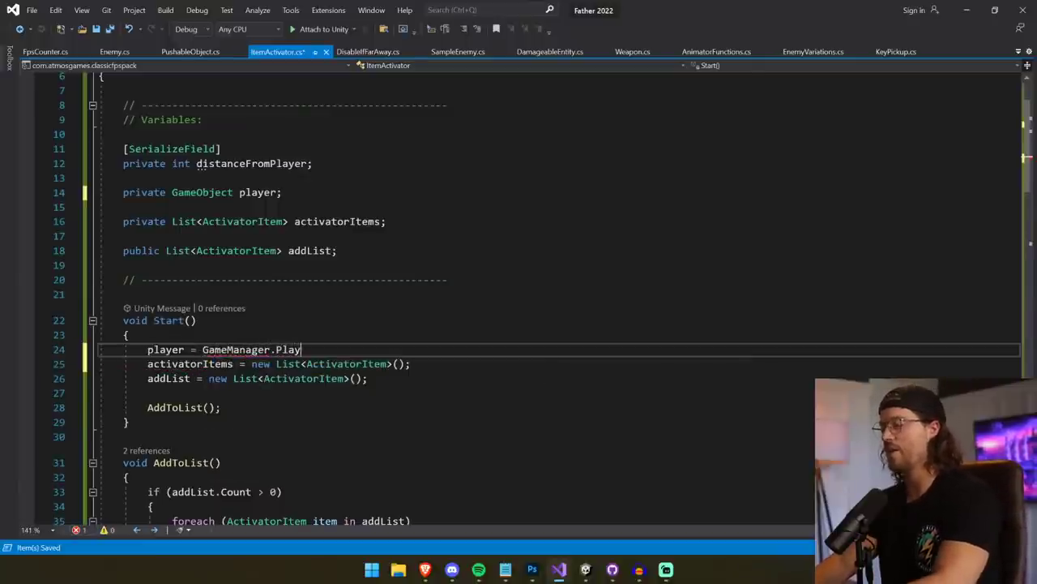
pyautogui.write('erController.gameObject;')
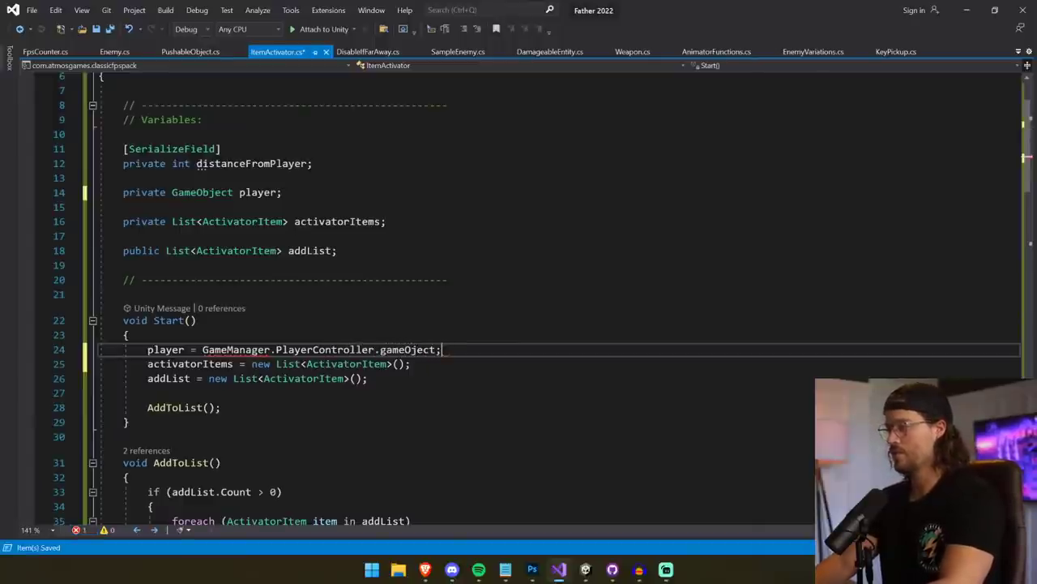
pyautogui.hotkey('ctrl', 's')
# - Apply the suggested fix for the unresolved GameManager name to add the missing using directive in ItemActivator
pyautogui.moveTo(224, 407); pyautogui.dragTo(131, 423)
pyautogui.moveTo(246, 351)
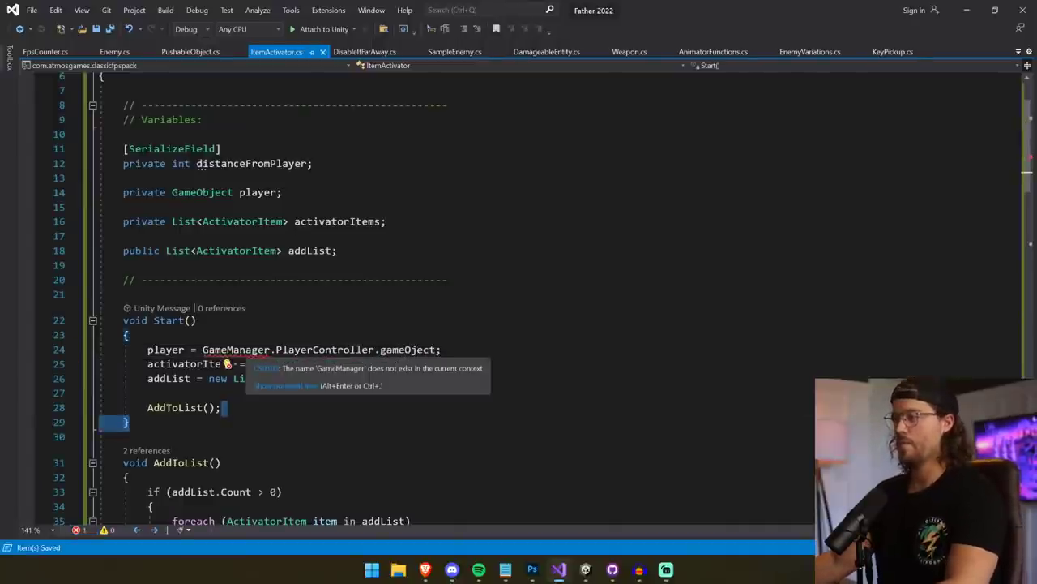
pyautogui.click(284, 392)
pyautogui.click(283, 387)
pyautogui.click(286, 384)
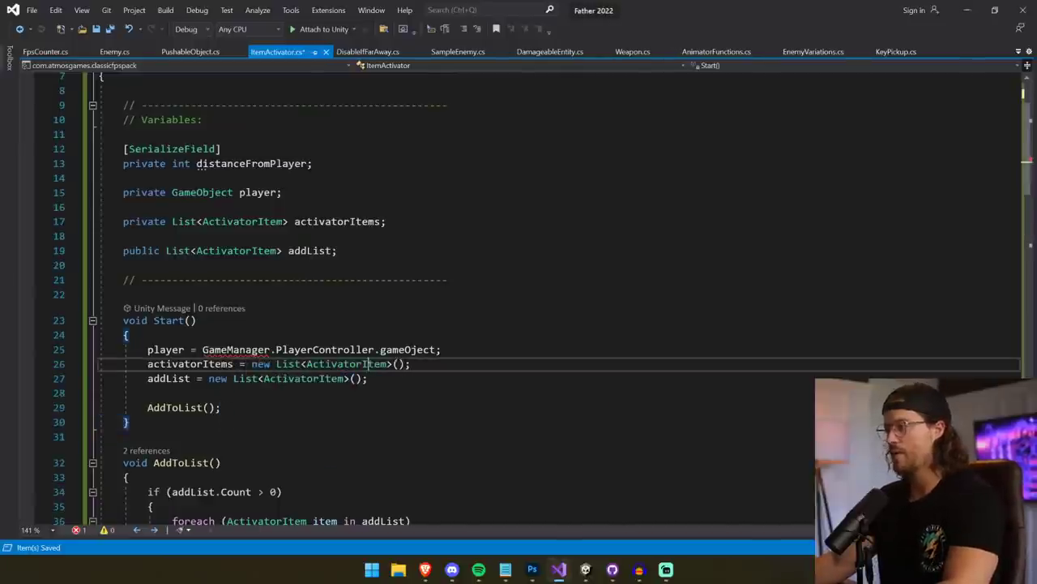
pyautogui.click(370, 364)
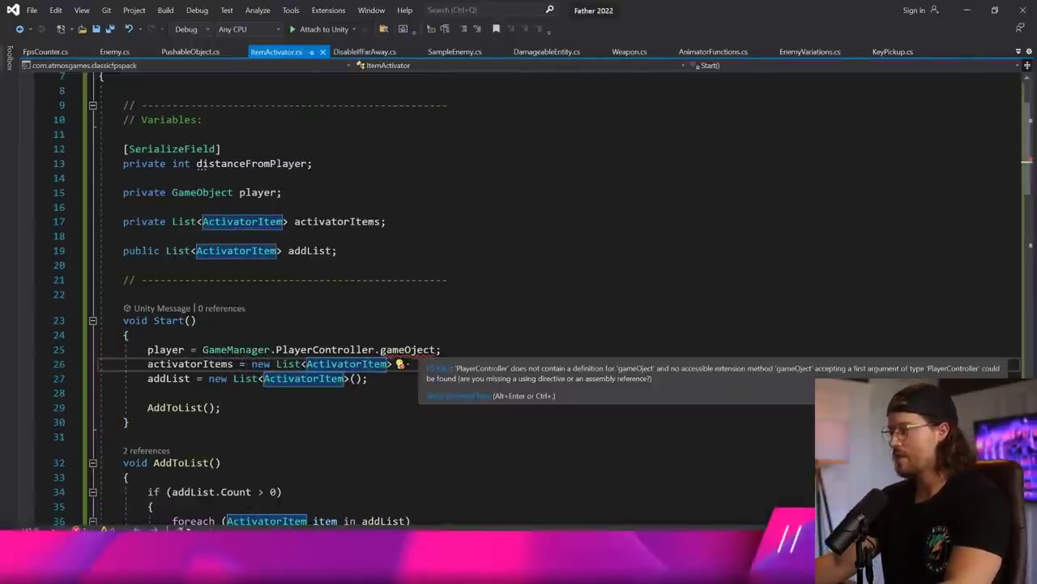
# - Correct the misspelled property at the end of the player assignment to gameObject and save the script
pyautogui.doubleClick(407, 350)
pyautogui.write('gameObject')
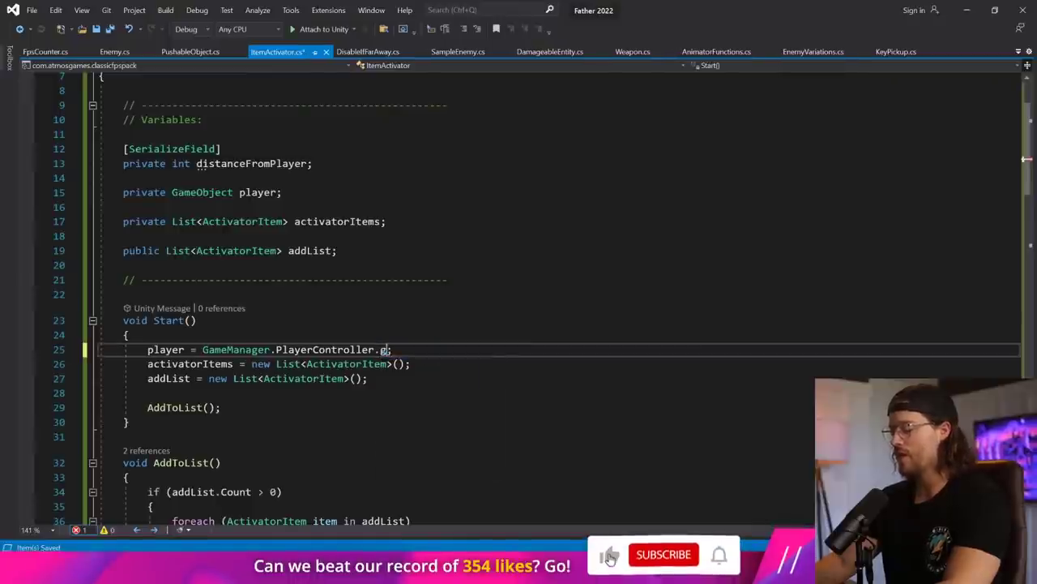
pyautogui.hotkey('ctrl', 's')
pyautogui.click(412, 364)
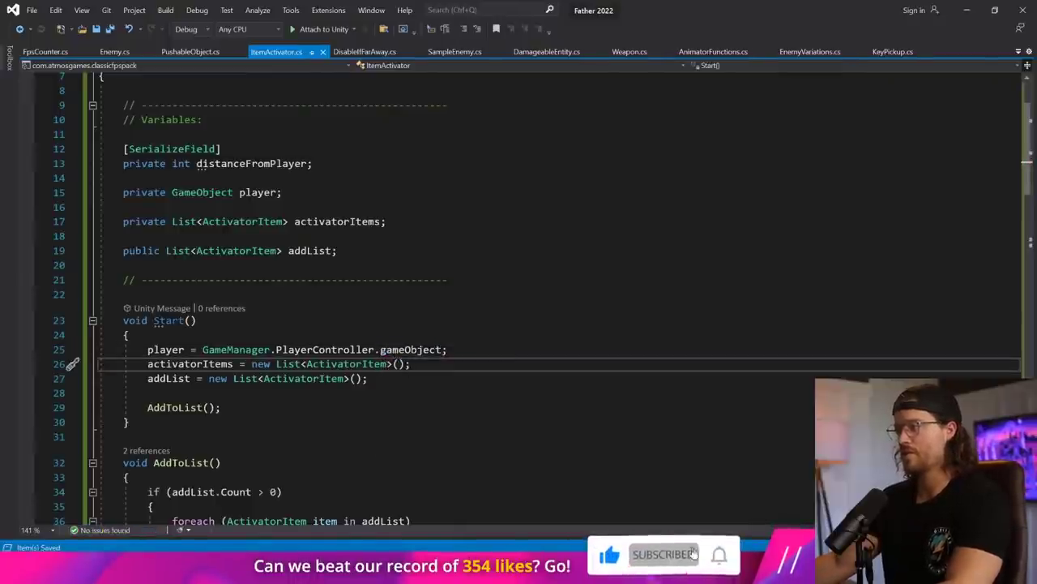
# - Add Debug.Log(GameManager.PlayerController.gameObject); directly below the player assignment in Start() and save the script
pyautogui.click(448, 349)
pyautogui.press('Return')
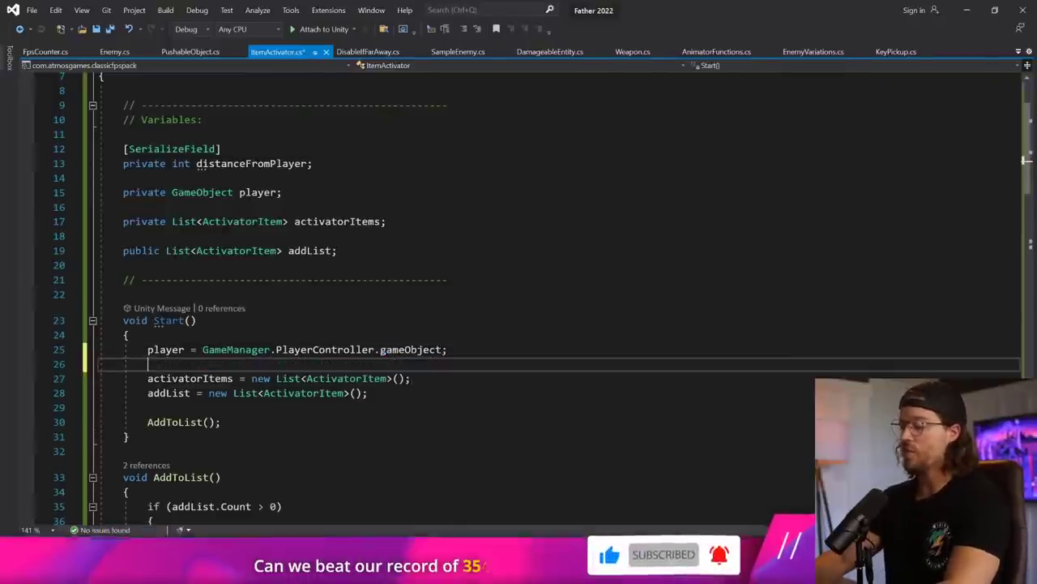
pyautogui.write('Debug.Log(')
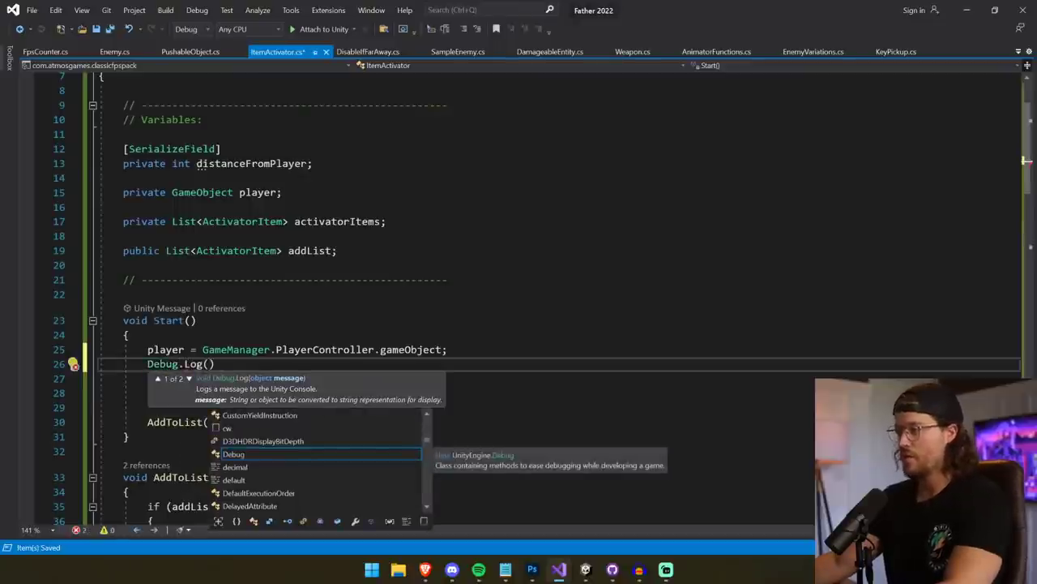
pyautogui.press('Escape')
pyautogui.hotkey('shift', 'End')
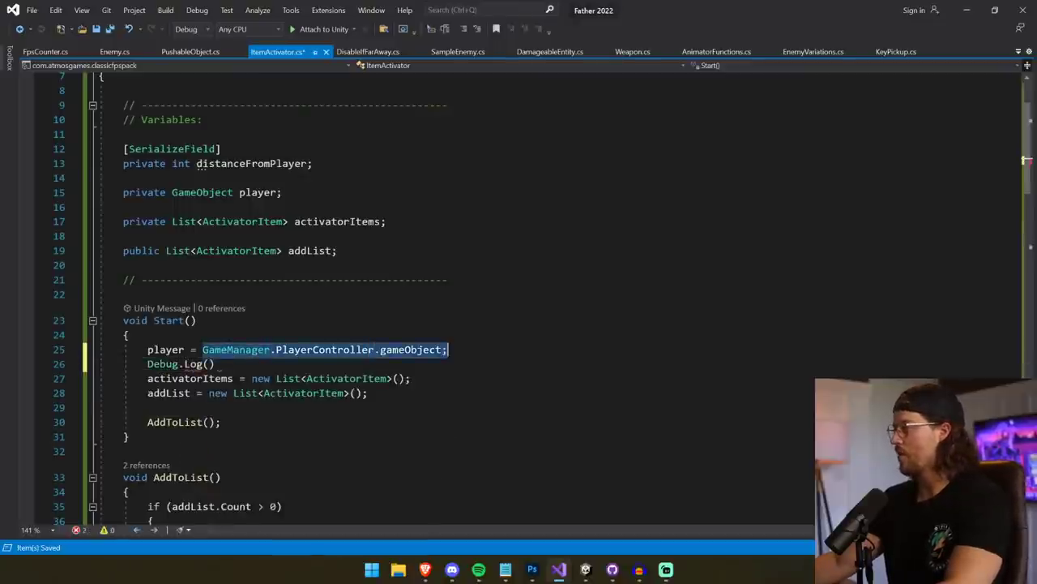
pyautogui.hotkey('ctrl', 'c')
pyautogui.press('Down')
pyautogui.press('Left')
pyautogui.hotkey('ctrl', 'v')
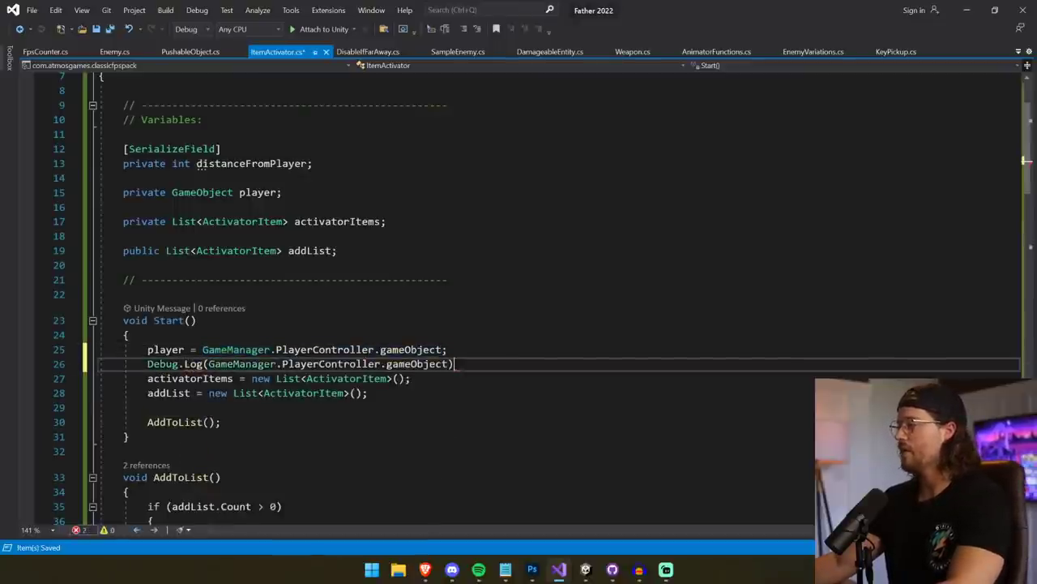
pyautogui.press('End')
pyautogui.write(';')
pyautogui.hotkey('ctrl', 's')
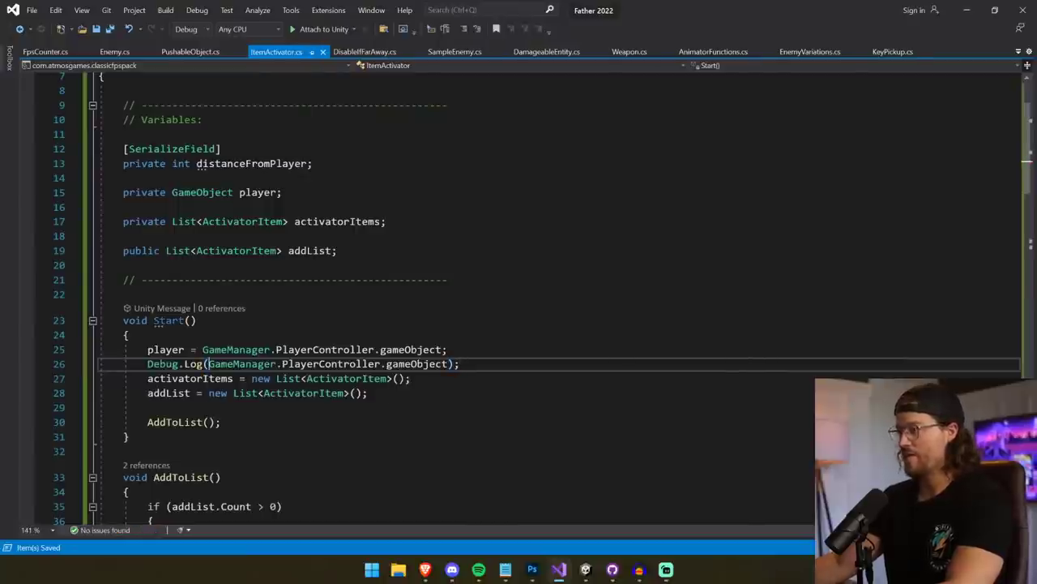
# - Prefix the logged player controller object in Start() with the text "GAME OBJECT IS:" and save ItemActivator.cs
pyautogui.write('"GAME OBJ ')
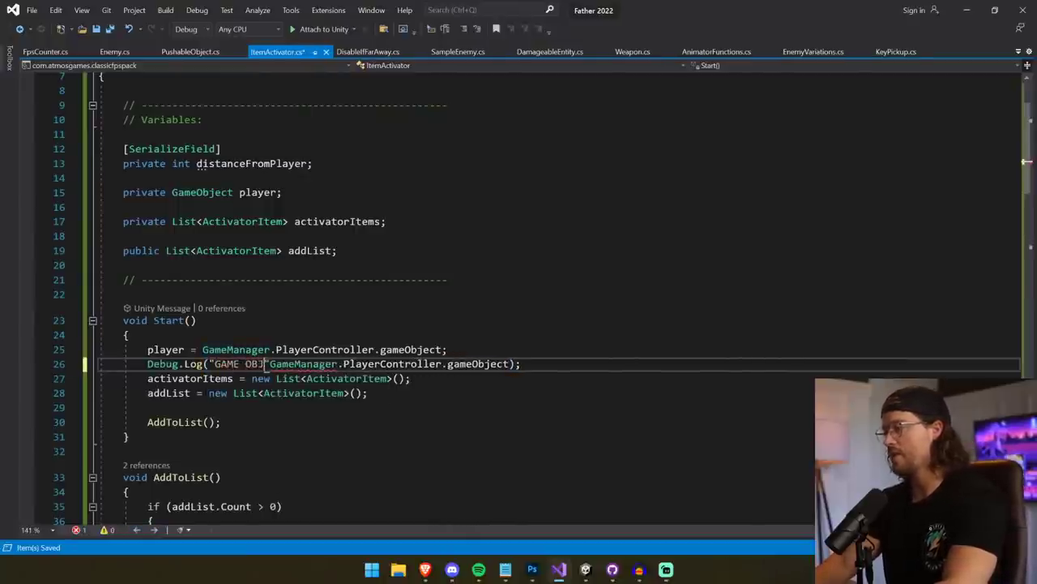
pyautogui.write('ECT IS:"')
pyautogui.write(' +')
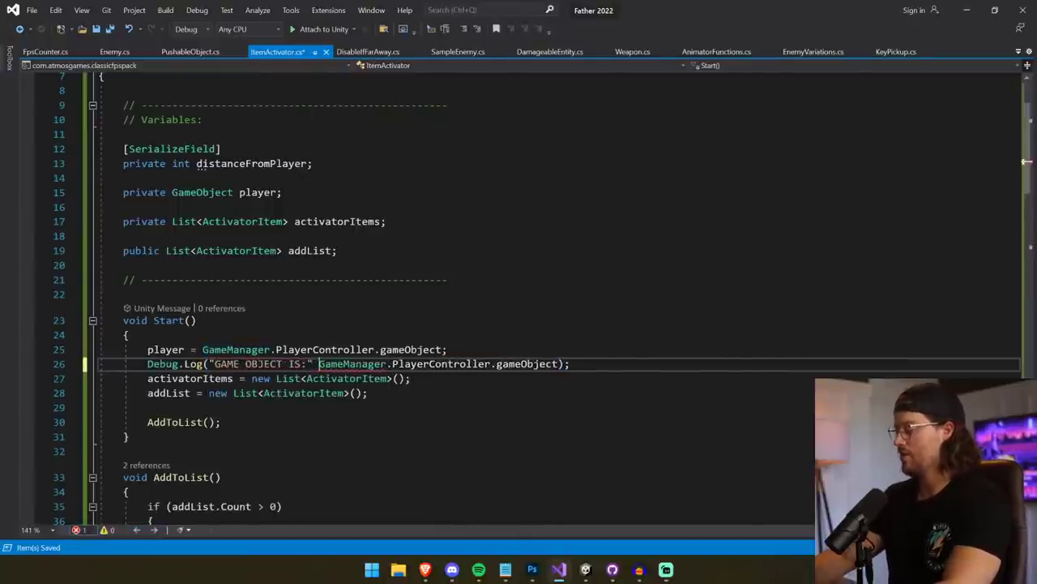
pyautogui.hotkey('ctrl', 's')
# - Switch to Unity and show the occlusion culling visualization in the scene
pyautogui.click(589, 570)
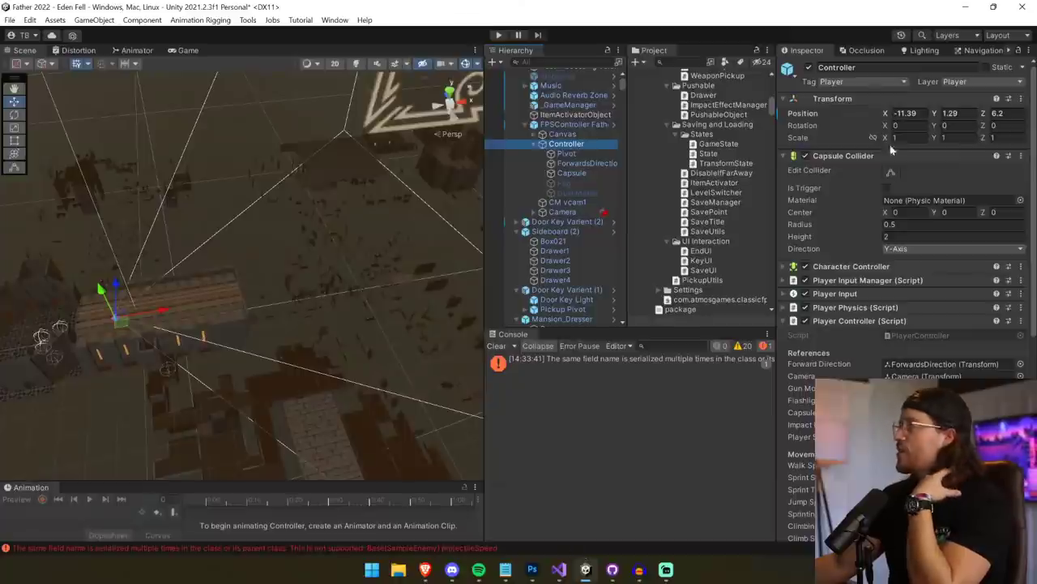
pyautogui.click(865, 50)
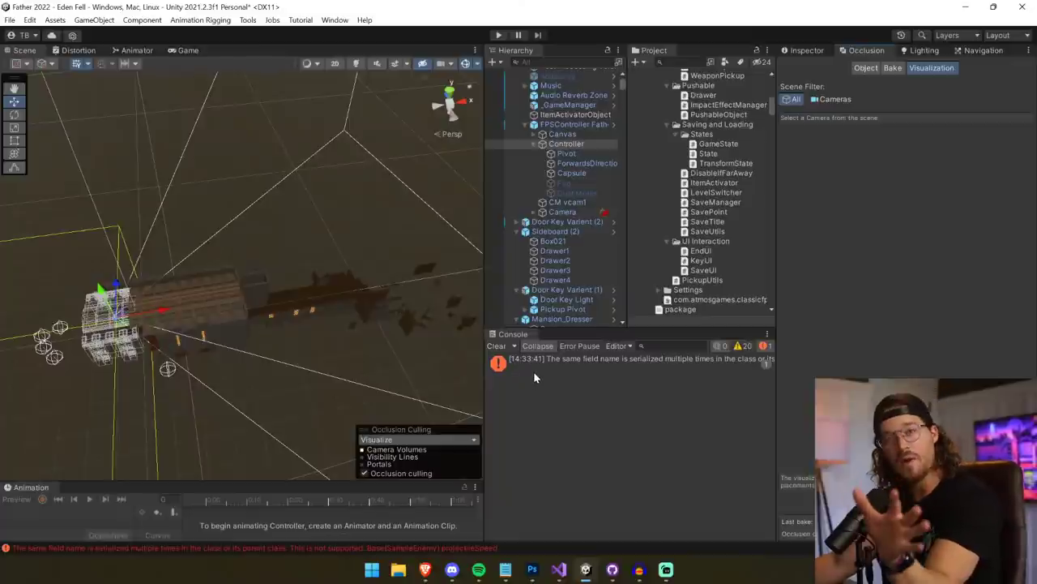
# - Start the game with a cleared console and test firing the pistol in the candlelit church hall
pyautogui.click(502, 345)
pyautogui.click(499, 35)
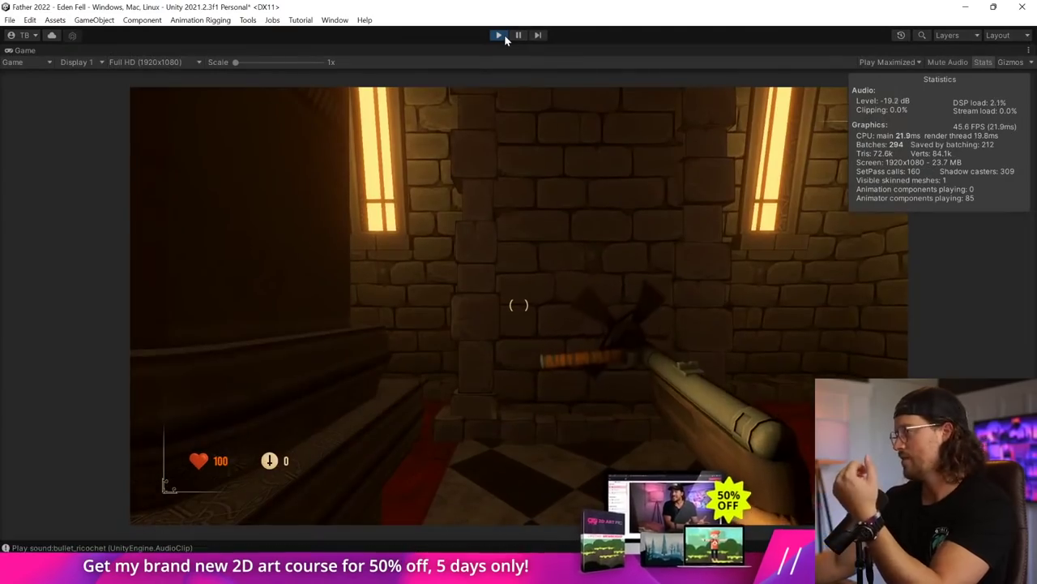
pyautogui.press('w')
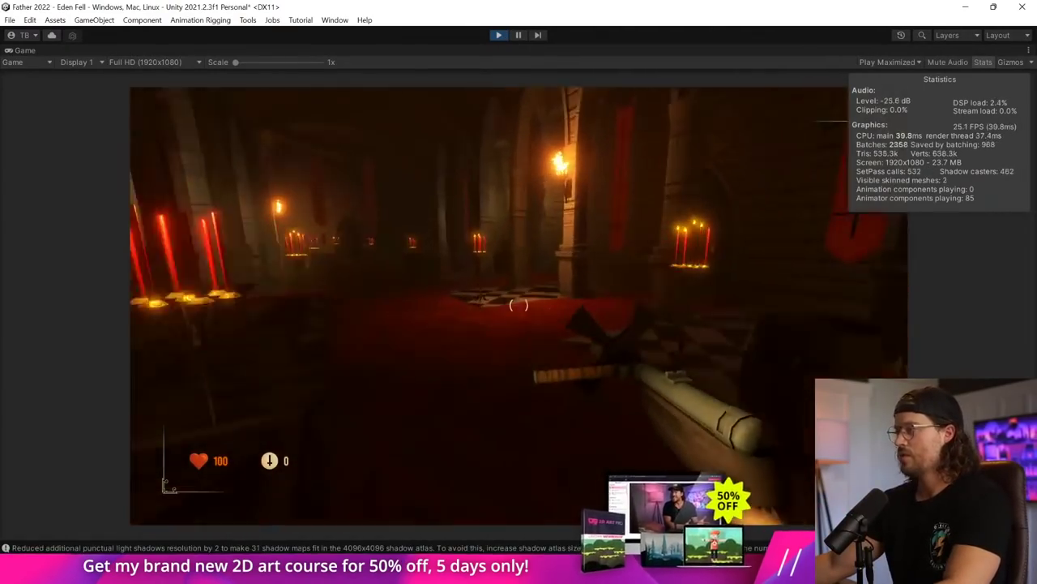
pyautogui.press('w')
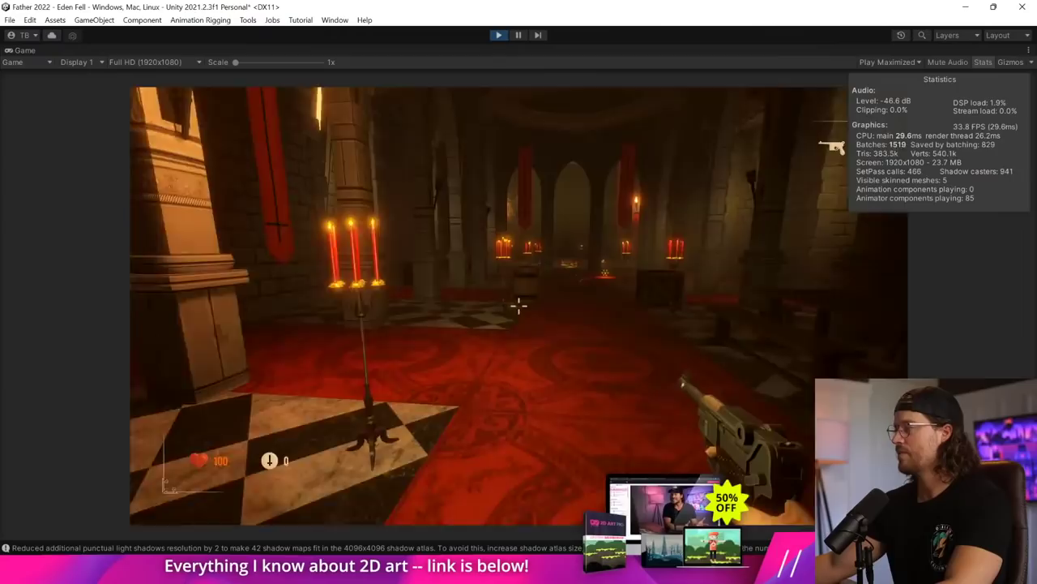
pyautogui.click(519, 304)
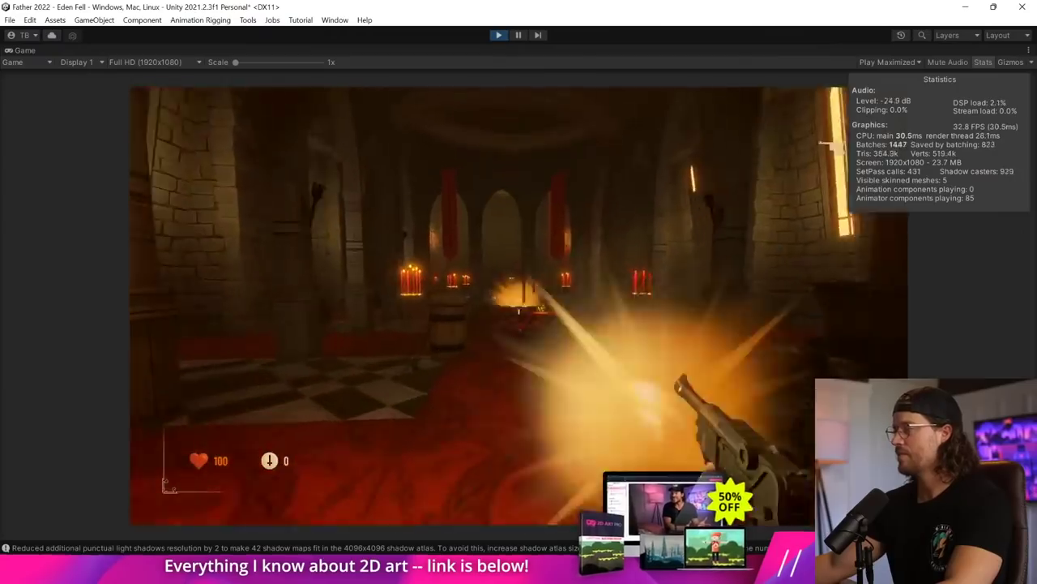
# - Try the arched double doors in the church and walk past the pillars to the altar end
pyautogui.press('w')
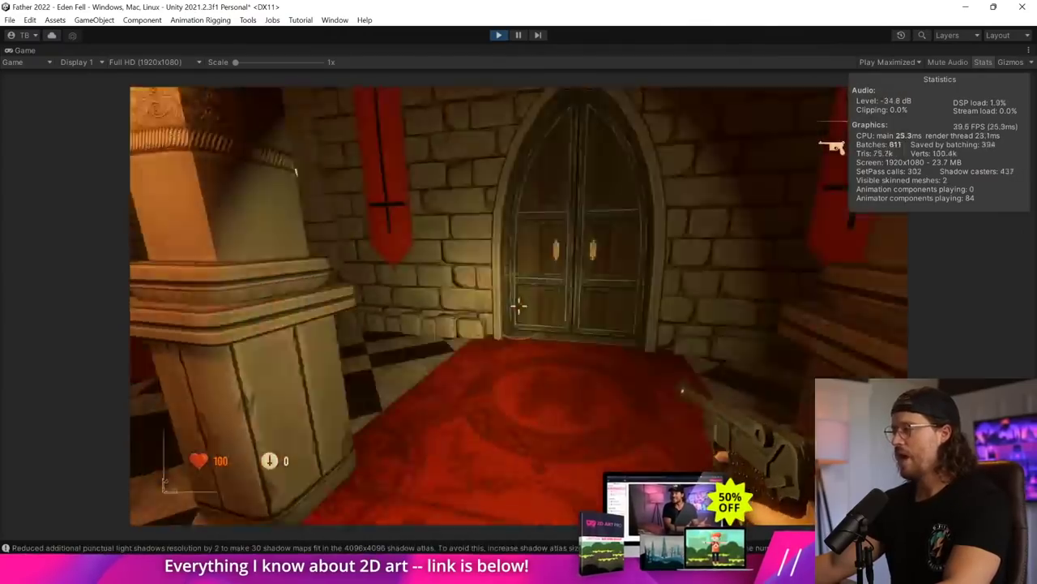
pyautogui.press('e')
pyautogui.press('w')
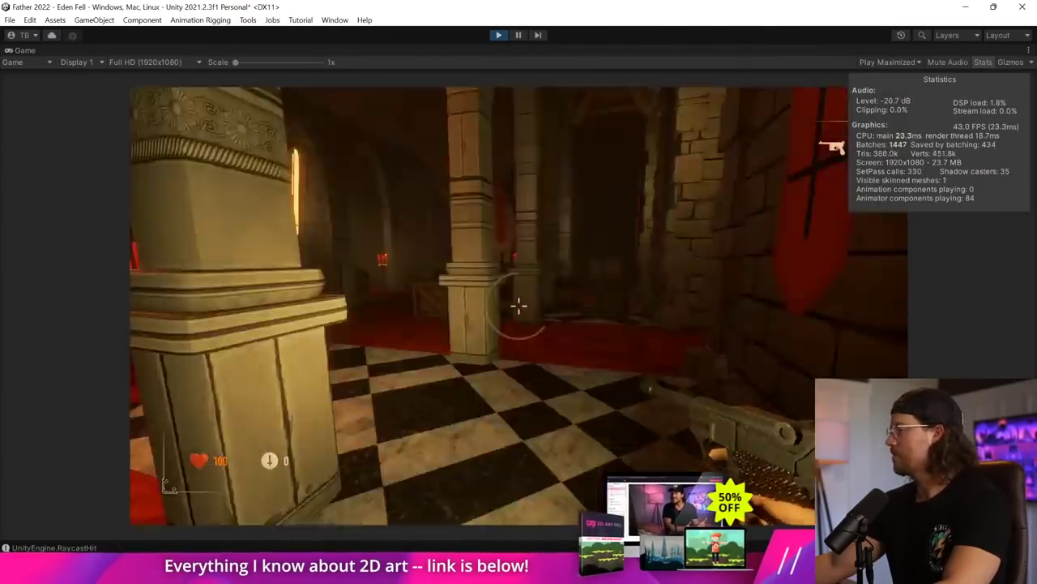
pyautogui.press('w')
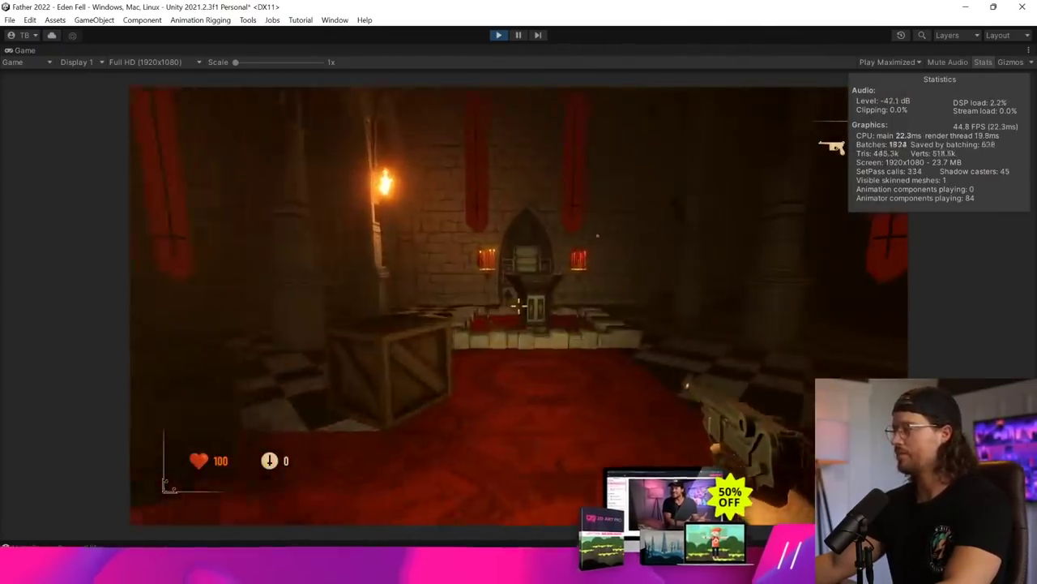
pyautogui.press('w')
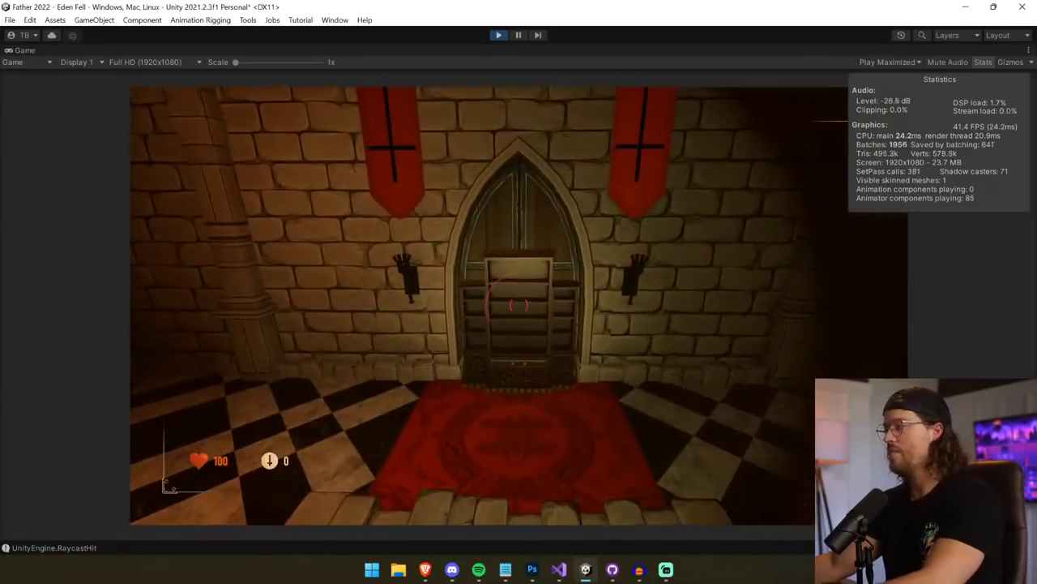
# - Shoot the shelf blocking the arched doors and go through into the red-carpeted corridor
pyautogui.click(519, 306)
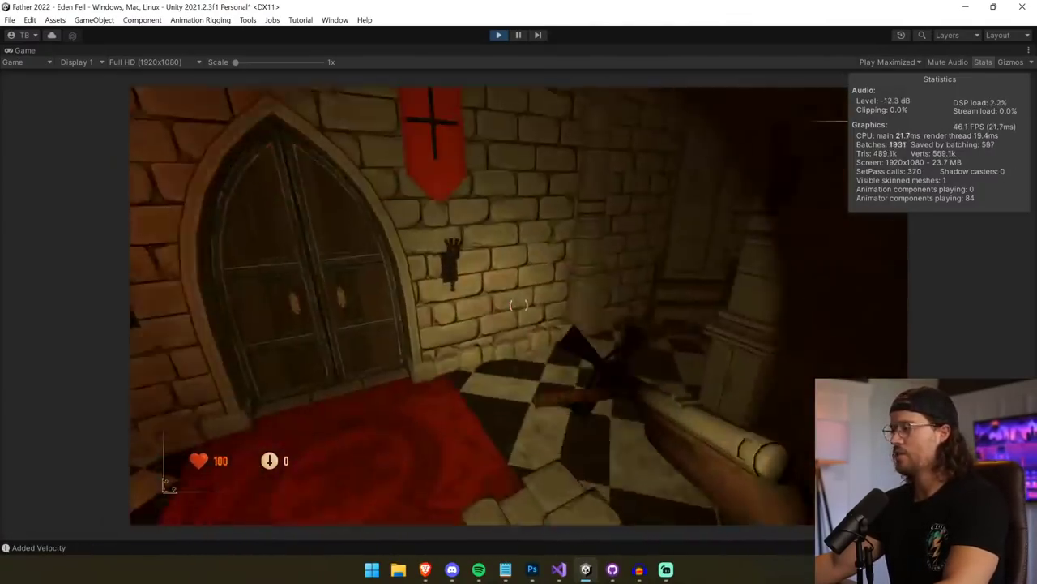
pyautogui.press('w')
pyautogui.press('e')
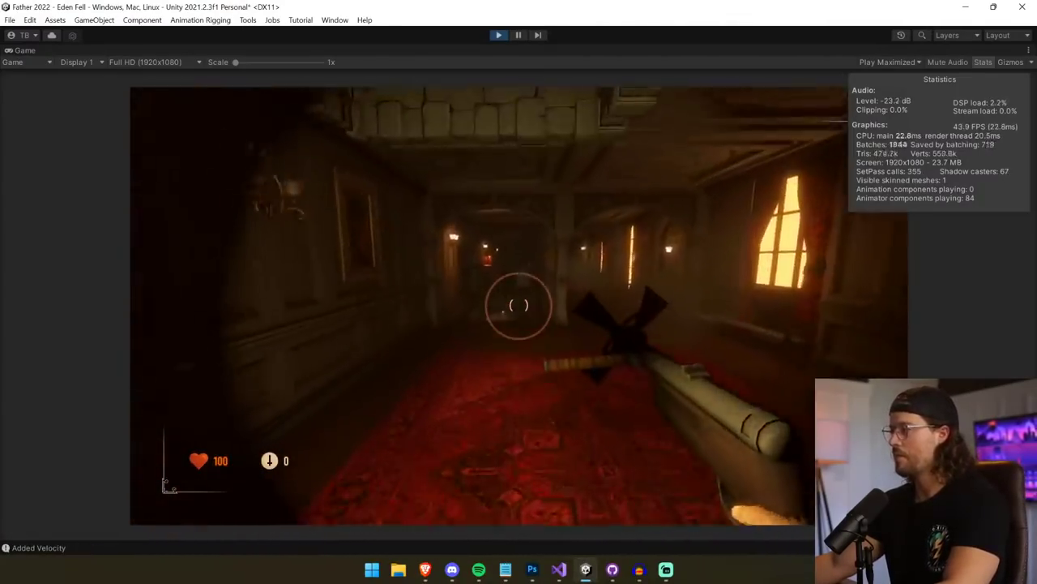
pyautogui.press('w')
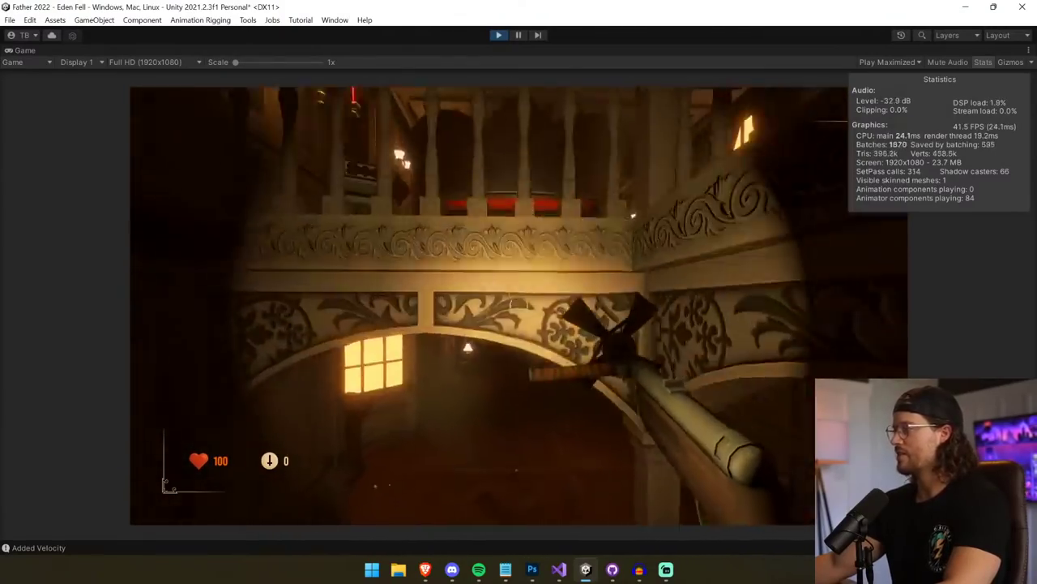
# - Walk through the mansion rooms into the Library of the Holy Mother and climb its stairs
pyautogui.press('w')
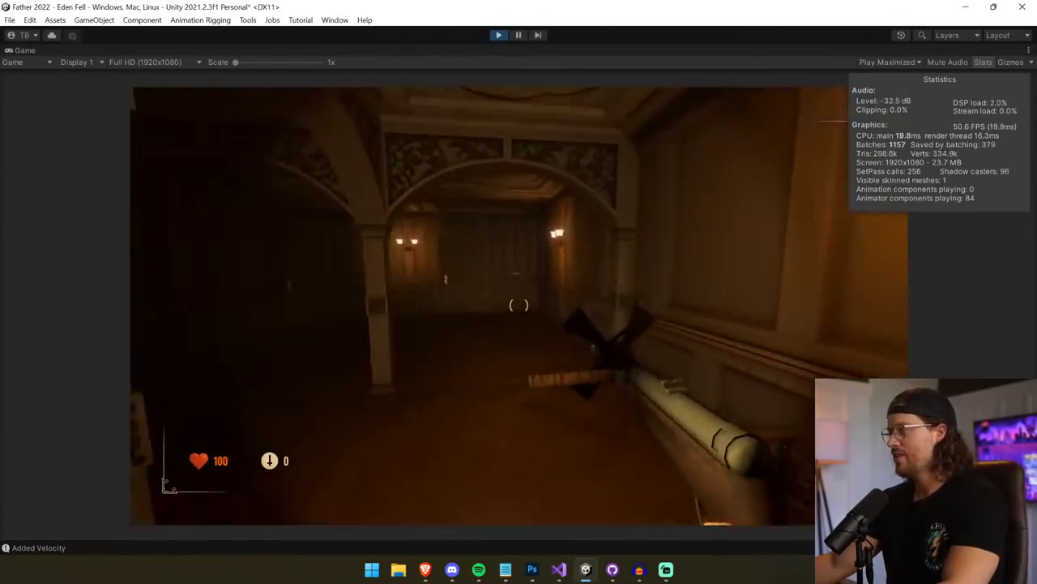
pyautogui.press('w')
pyautogui.press('w')
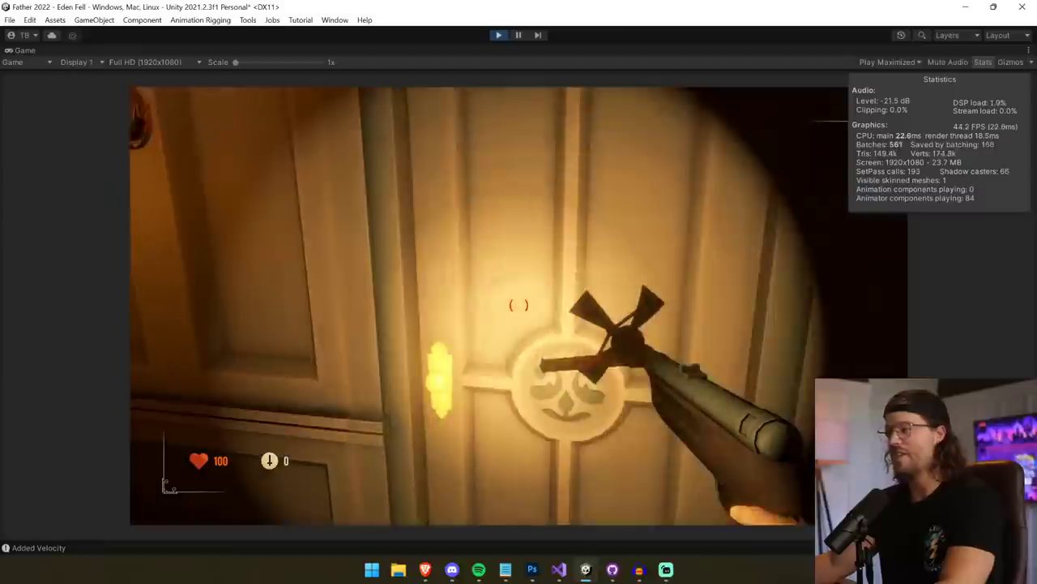
pyautogui.press('w')
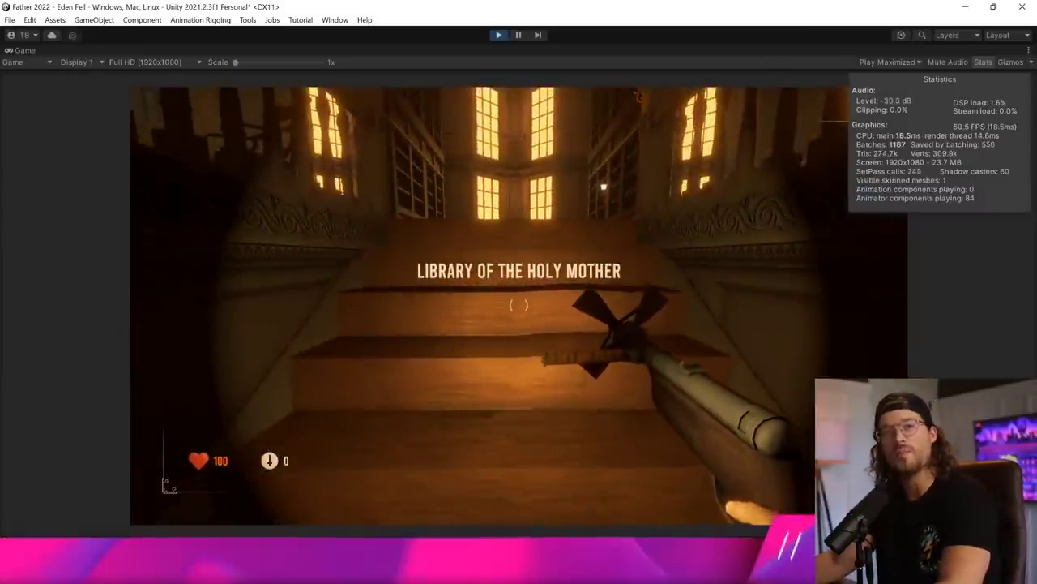
pyautogui.press('w')
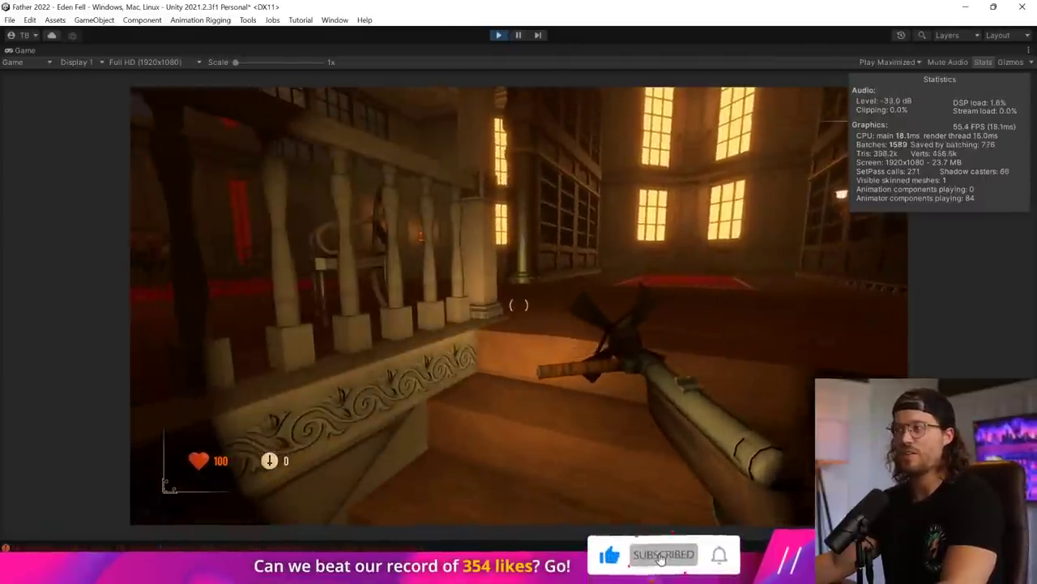
pyautogui.press('w')
pyautogui.press('w')
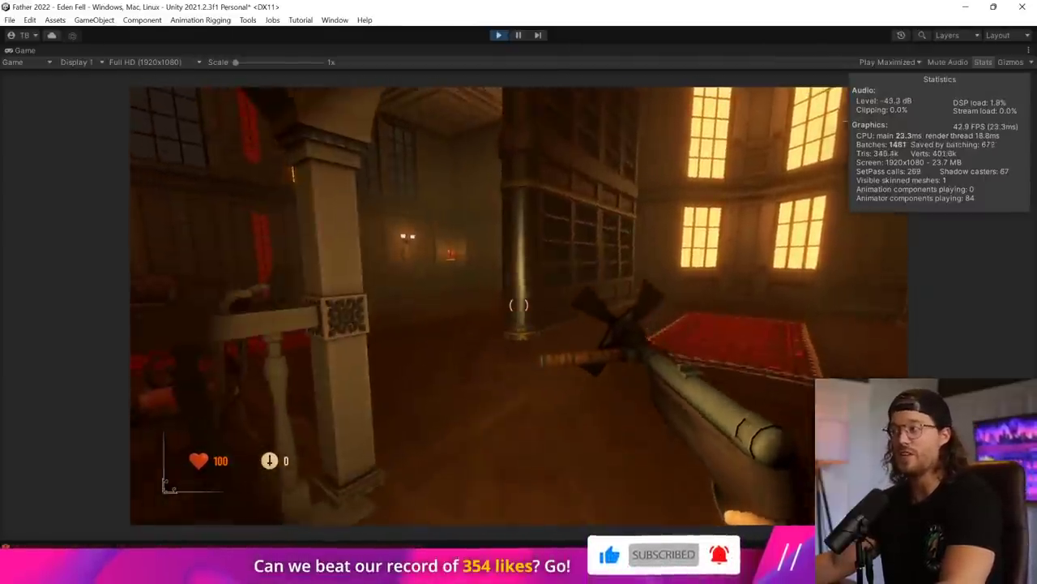
# - Walk around the library's carpeted seating areas and bookshelves to check how the furniture behaves
pyautogui.press('w')
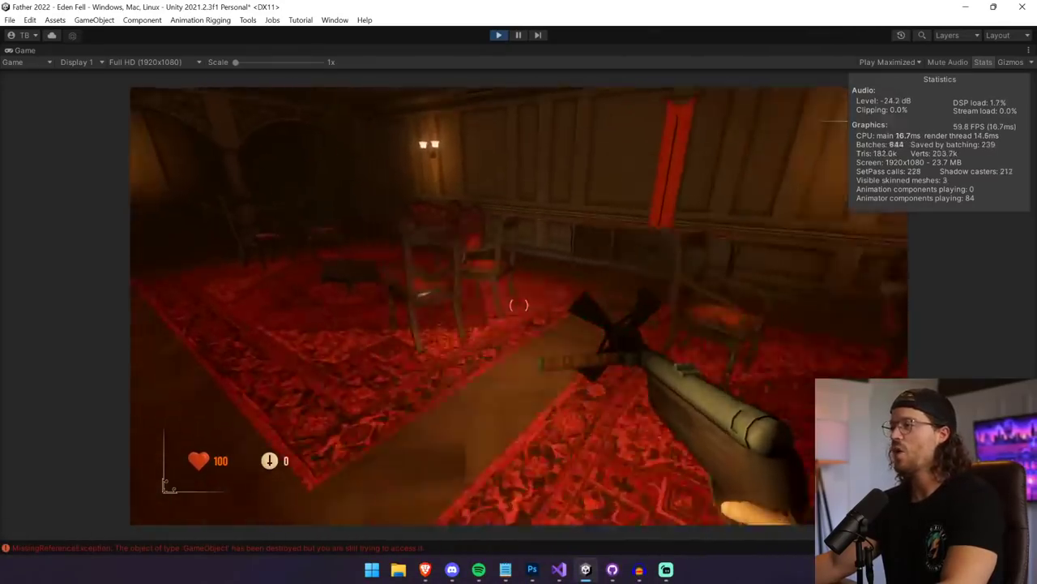
pyautogui.press('w')
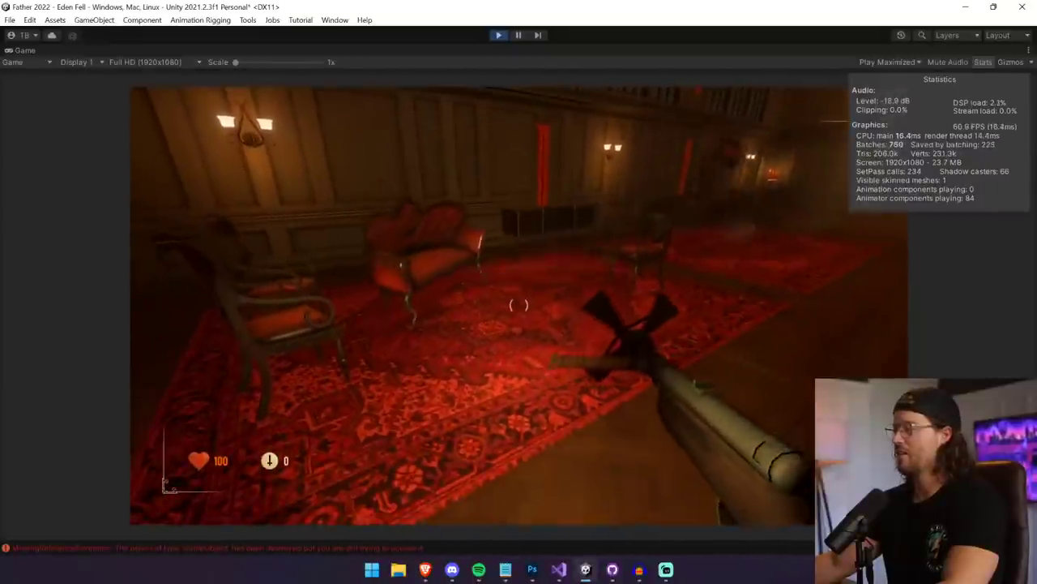
pyautogui.press('w')
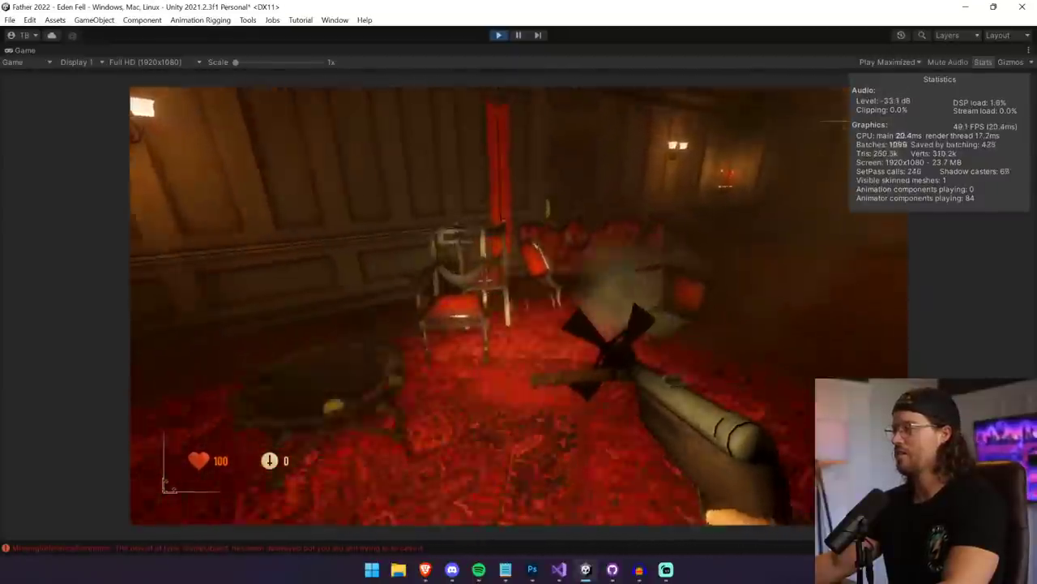
pyautogui.press('d')
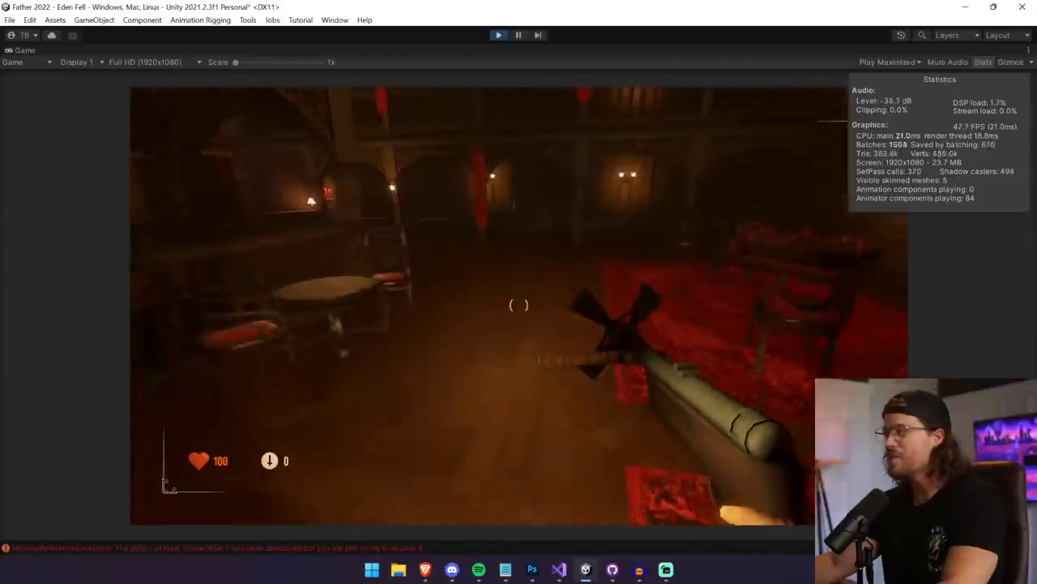
pyautogui.press('w')
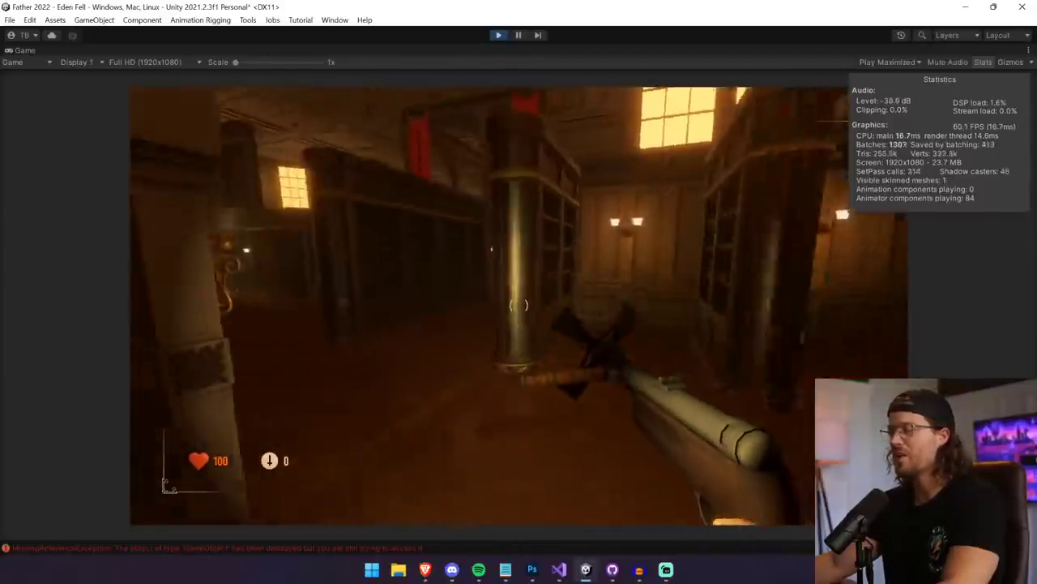
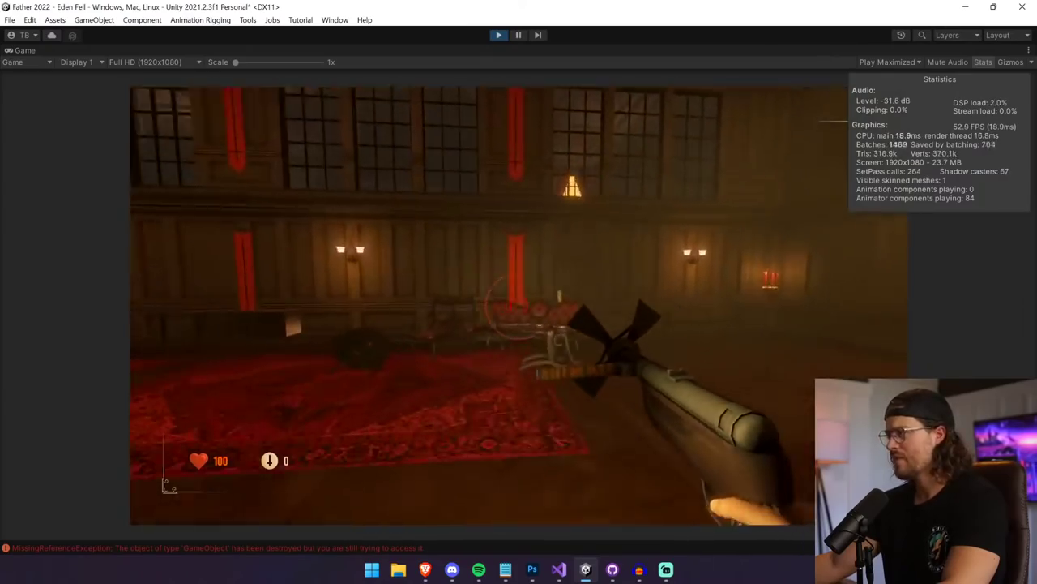
# - Test the library door interaction and continue playtesting through the church with the pistol
pyautogui.press('w')
pyautogui.press('e')
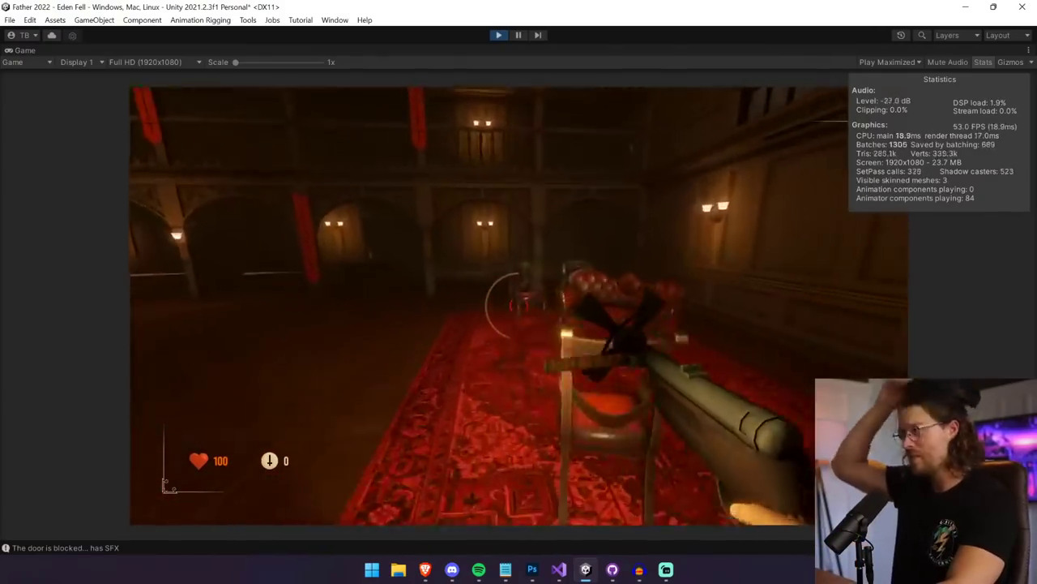
pyautogui.press('w')
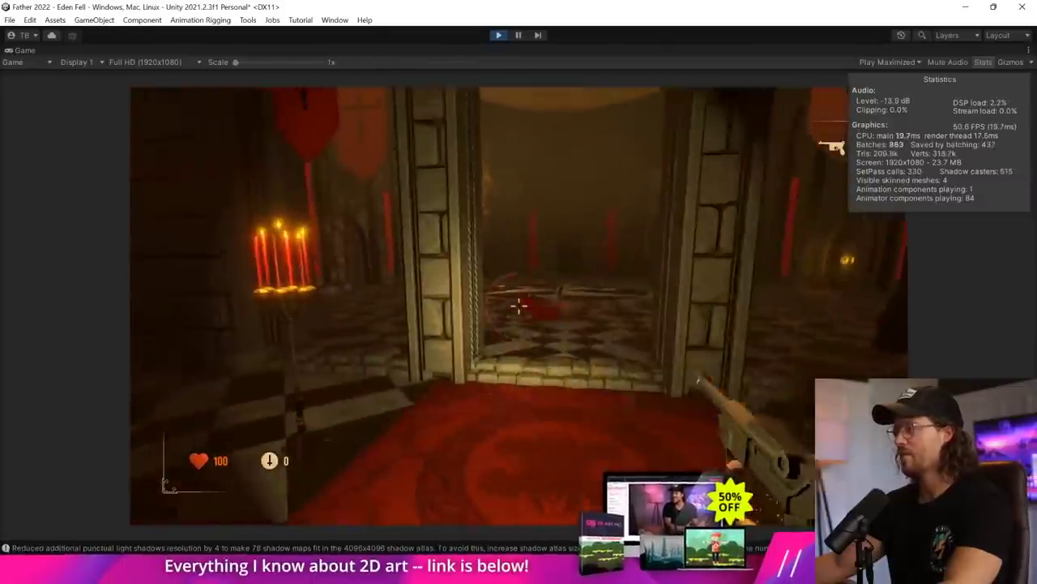
pyautogui.click(519, 305)
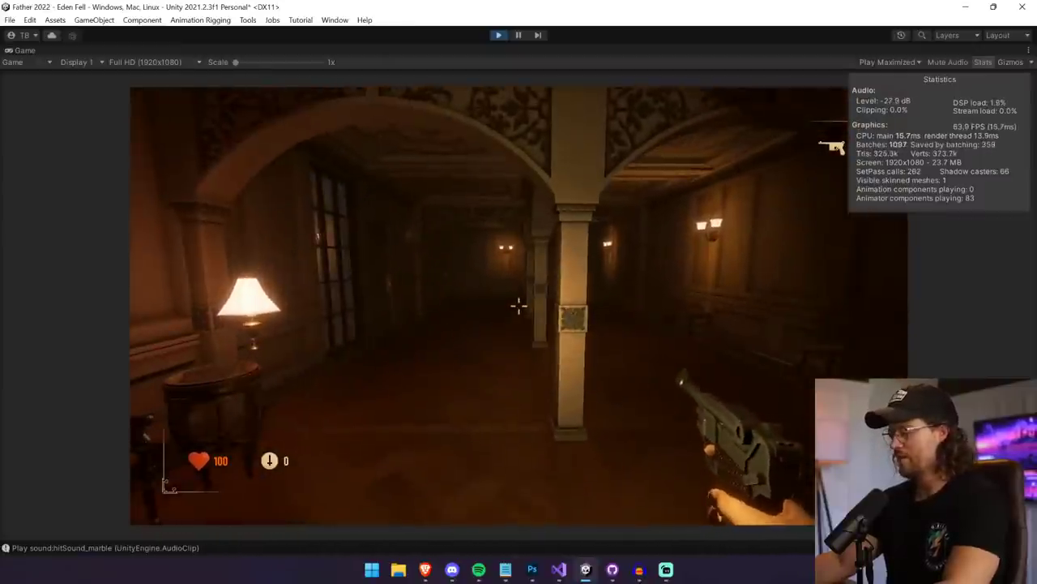
# - Pause the game and check the "GAME OBJECT IS" log entry alongside the Controller object's properties
pyautogui.hotkey('ctrl', 'shift', 'p')
pyautogui.scroll(10, 643, 426)
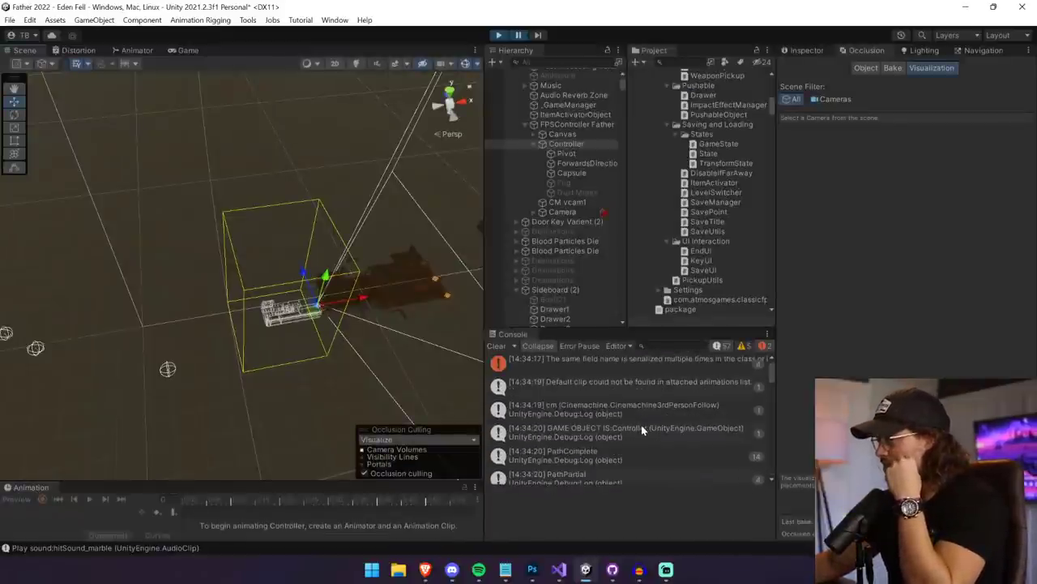
pyautogui.click(641, 434)
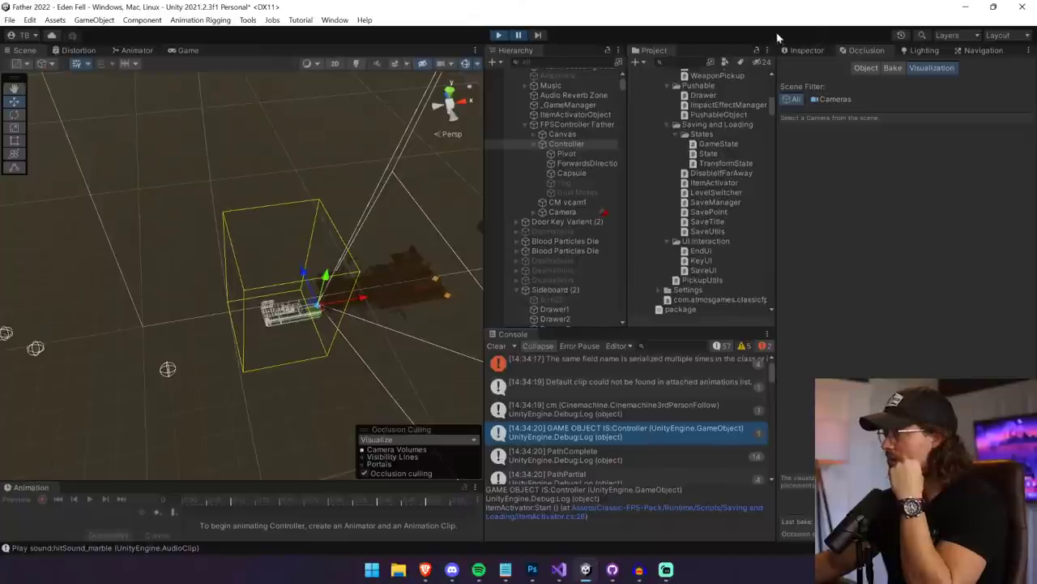
pyautogui.click(815, 50)
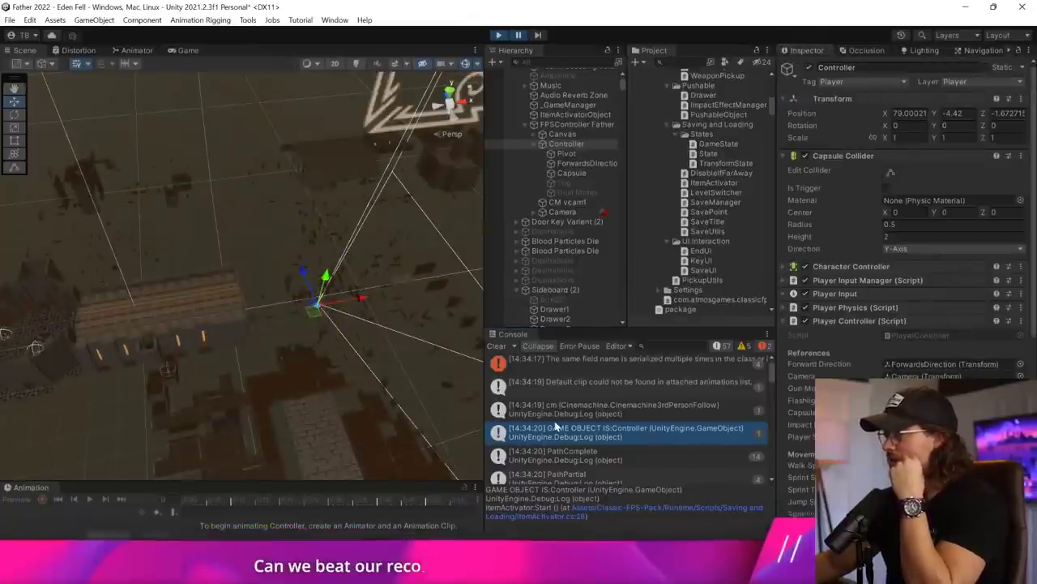
pyautogui.scroll(-2, 556, 425)
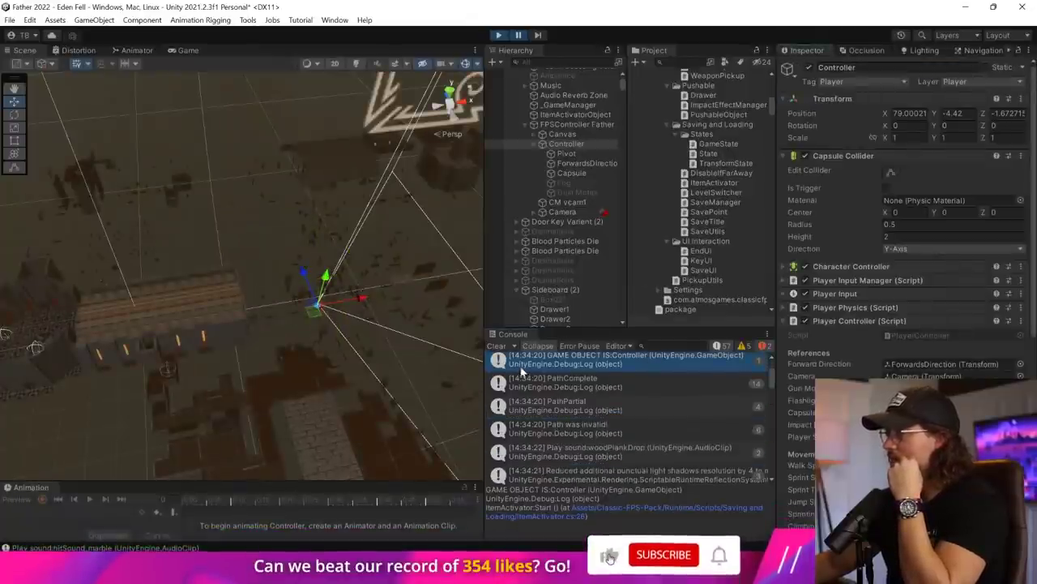
# - Clear the console and return to ItemActivator.cs in Visual Studio
pyautogui.click(500, 346)
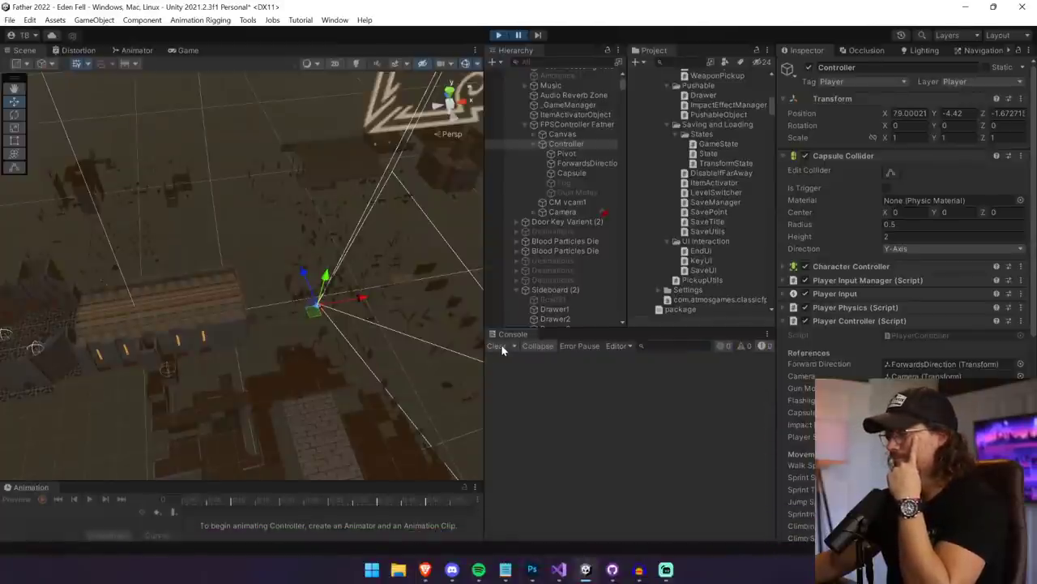
pyautogui.click(561, 568)
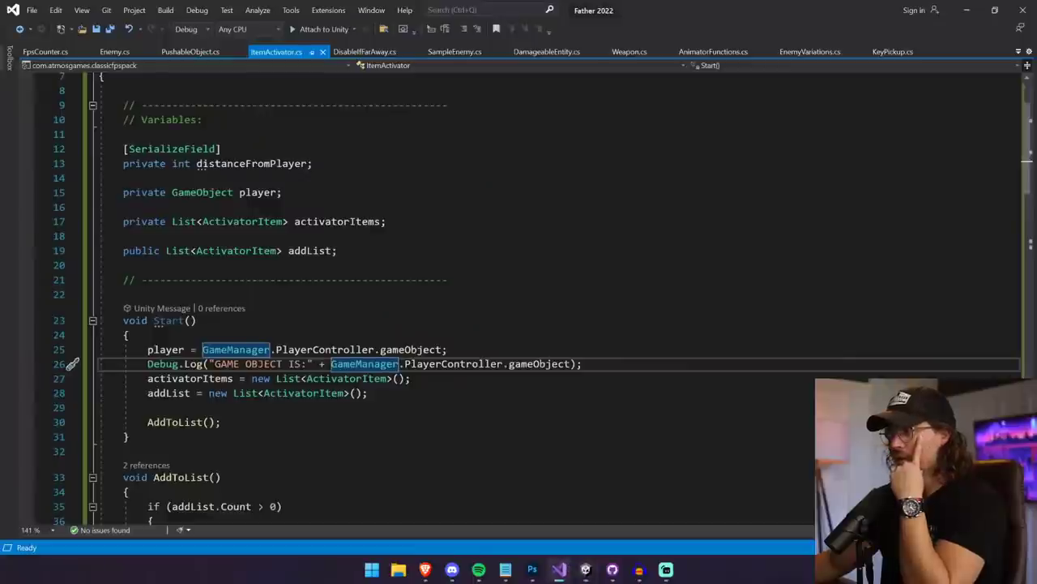
# - Delete the "GAME OBJECT IS:" Debug.Log line from Start() and save ItemActivator.cs
pyautogui.hotkey('shift', 'Home')
pyautogui.hotkey('shift', 'Home')
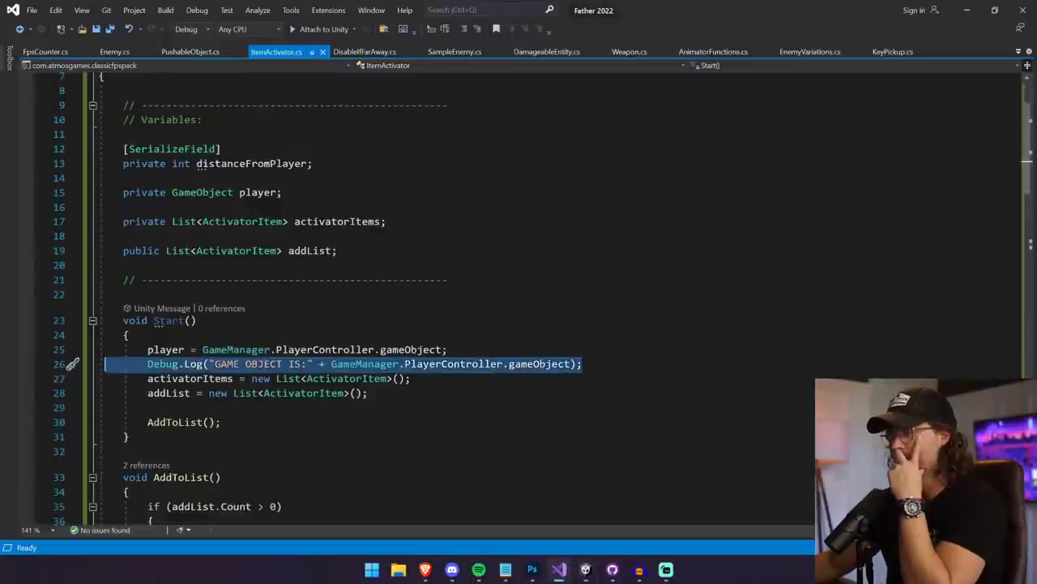
pyautogui.press('BackSpace')
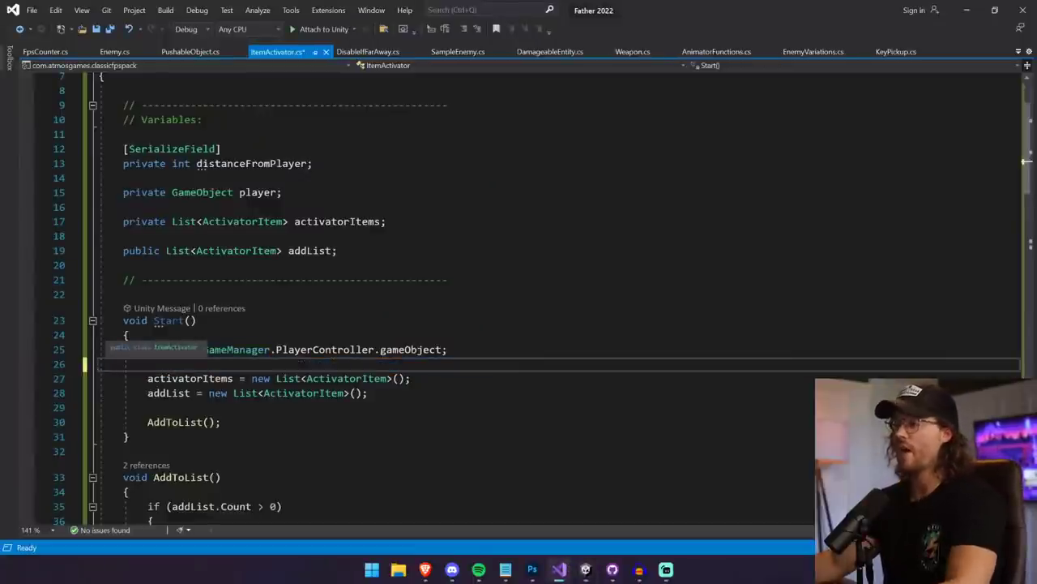
pyautogui.press('BackSpace')
pyautogui.hotkey('ctrl', 's')
# - Comment out the item.item.SetActive(false) and item.item.SetActive(true) lines in CheckActivation() and save the script
pyautogui.scroll(-12, 519, 300)
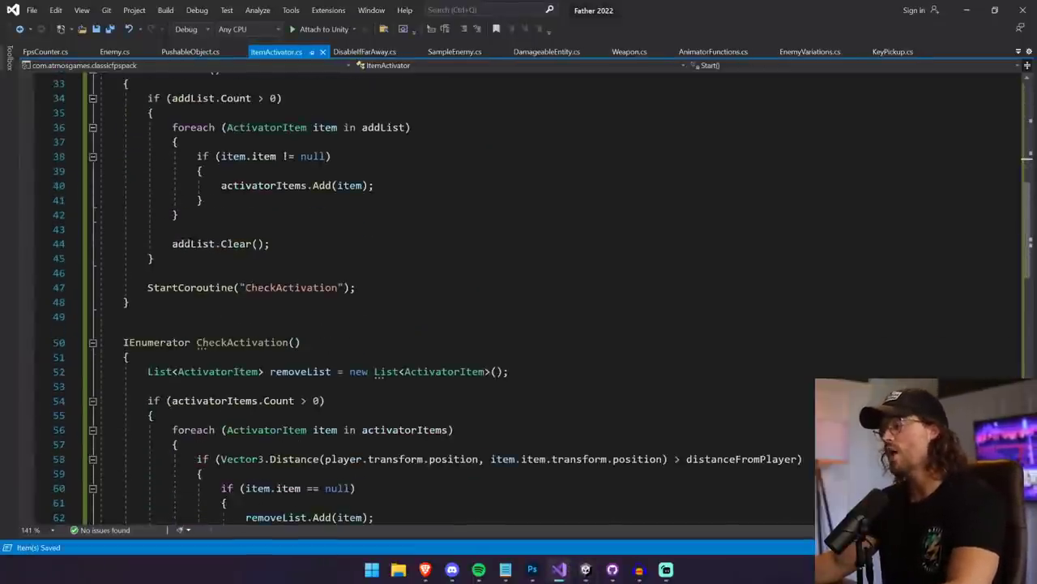
pyautogui.click(246, 387)
pyautogui.scroll(-2, 247, 387)
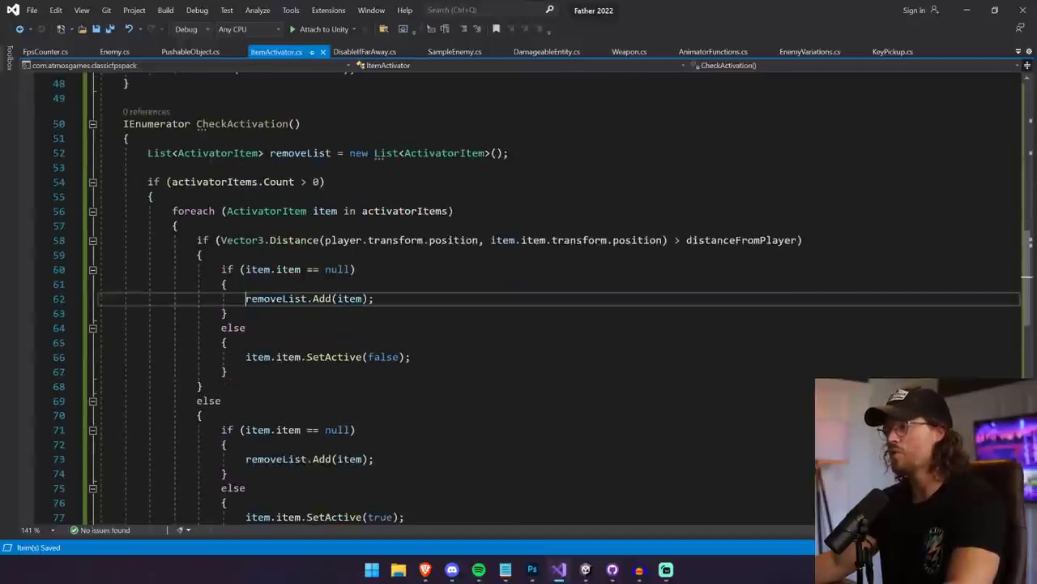
pyautogui.click(246, 356)
pyautogui.write('//')
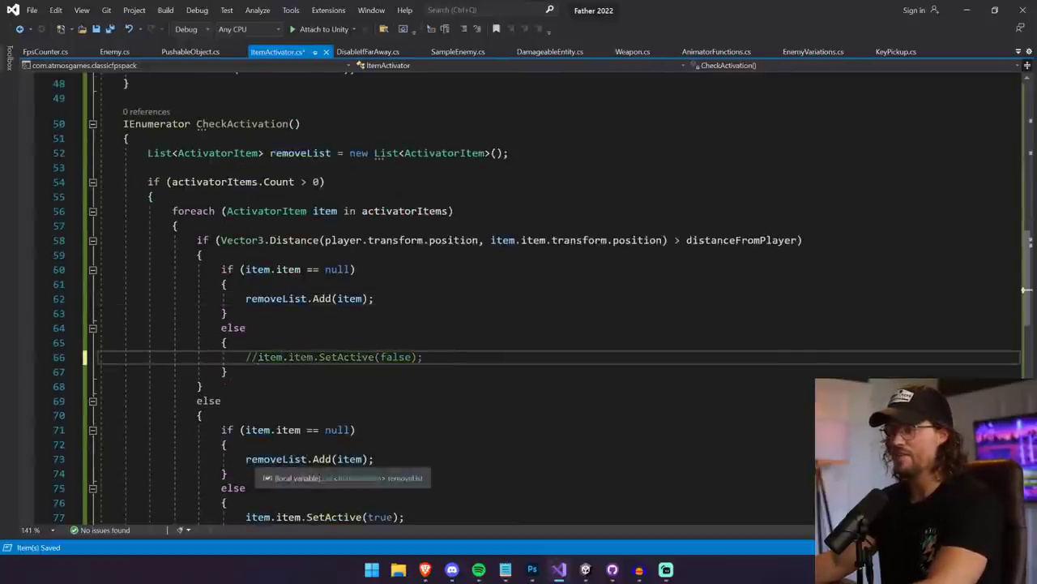
pyautogui.scroll(-2, 519, 300)
pyautogui.click(246, 429)
pyautogui.write('//')
pyautogui.hotkey('ctrl', 's')
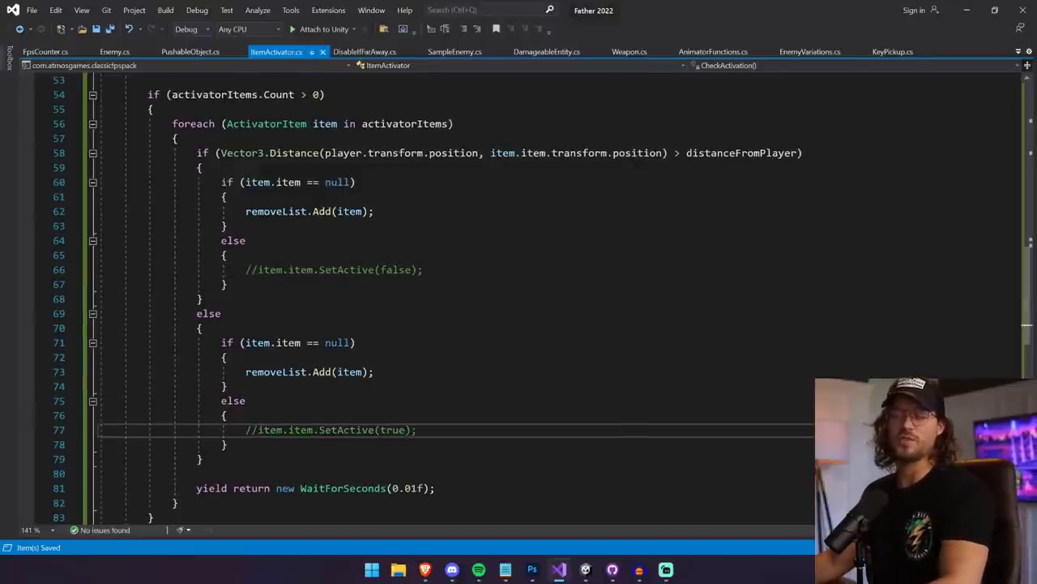
pyautogui.scroll(-6, 519, 292)
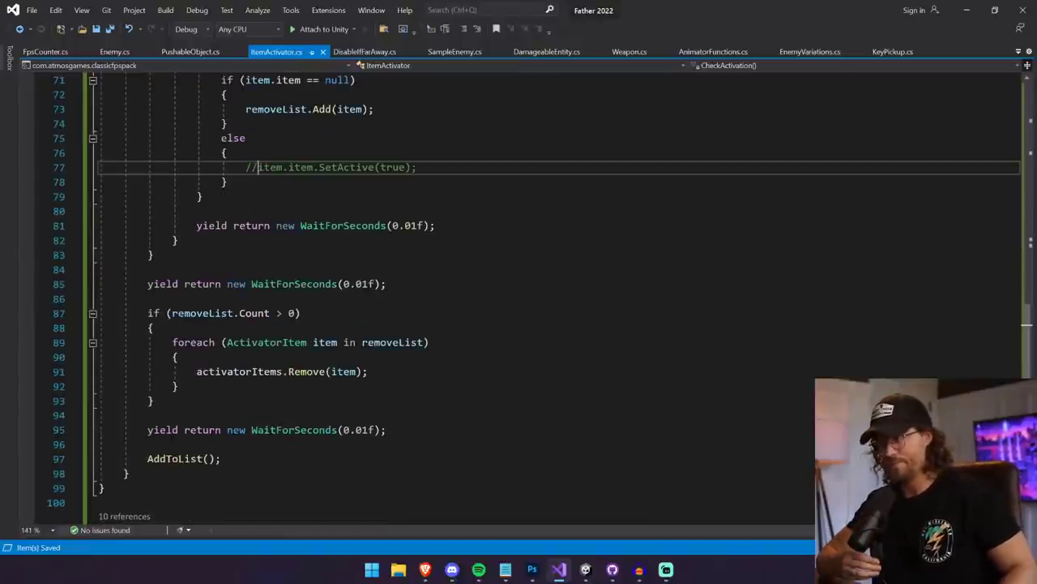
pyautogui.click(149, 415)
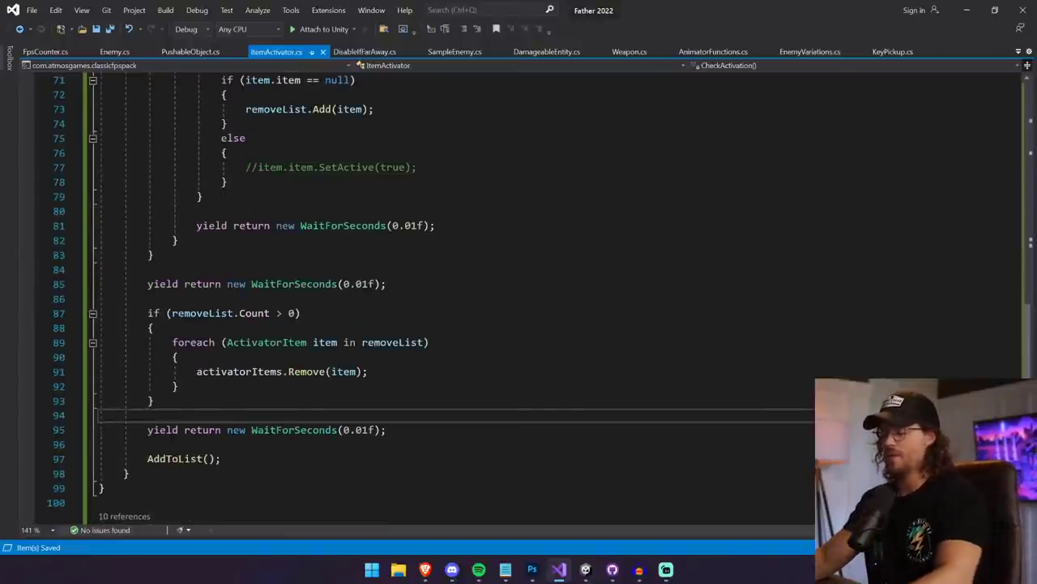
# - Switch to Unity, run the game, walk through the church and open the arched double doors
pyautogui.click(583, 567)
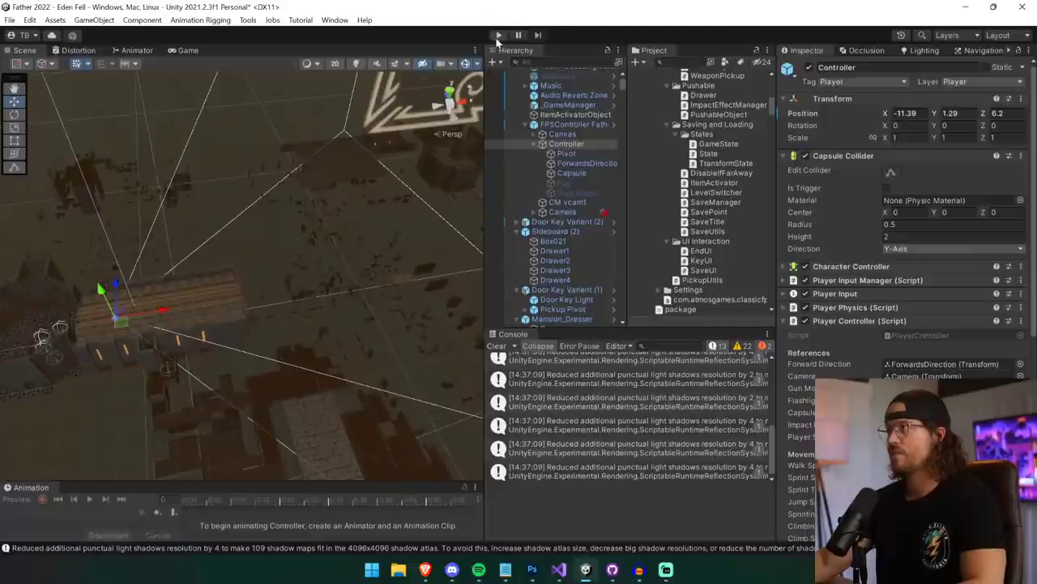
pyautogui.click(498, 36)
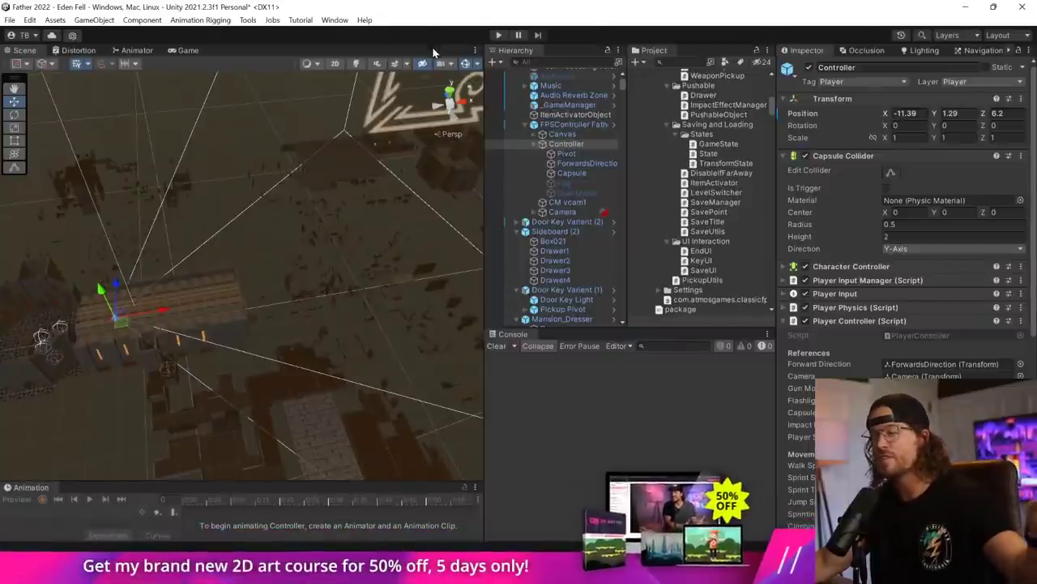
pyautogui.click(499, 34)
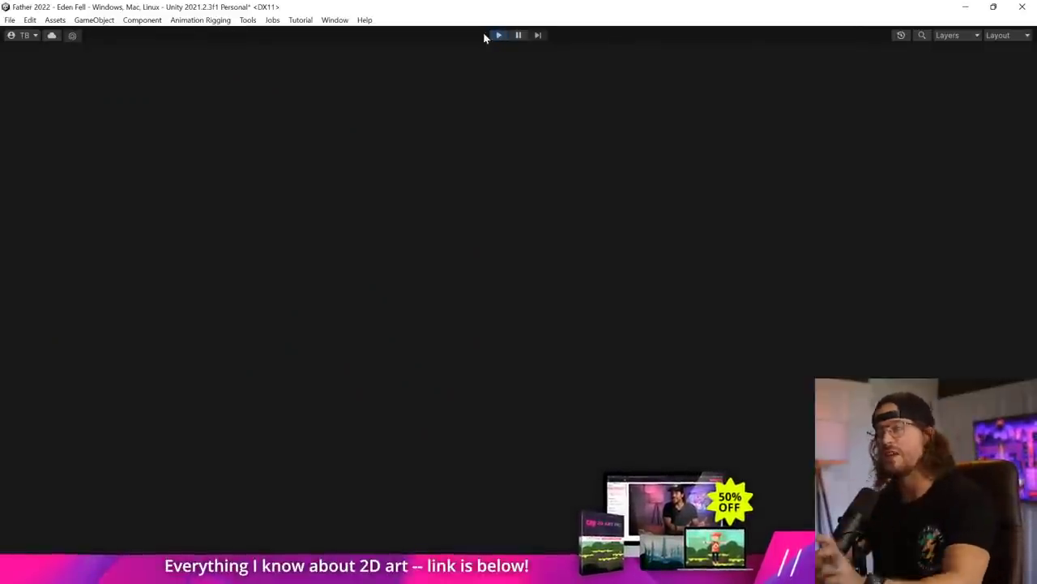
pyautogui.press('w')
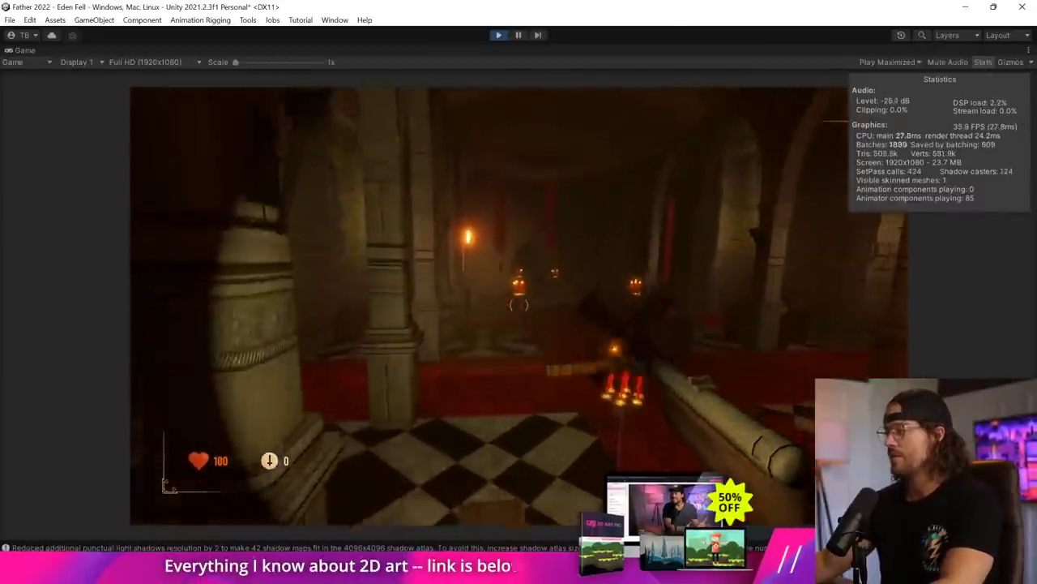
pyautogui.press('w')
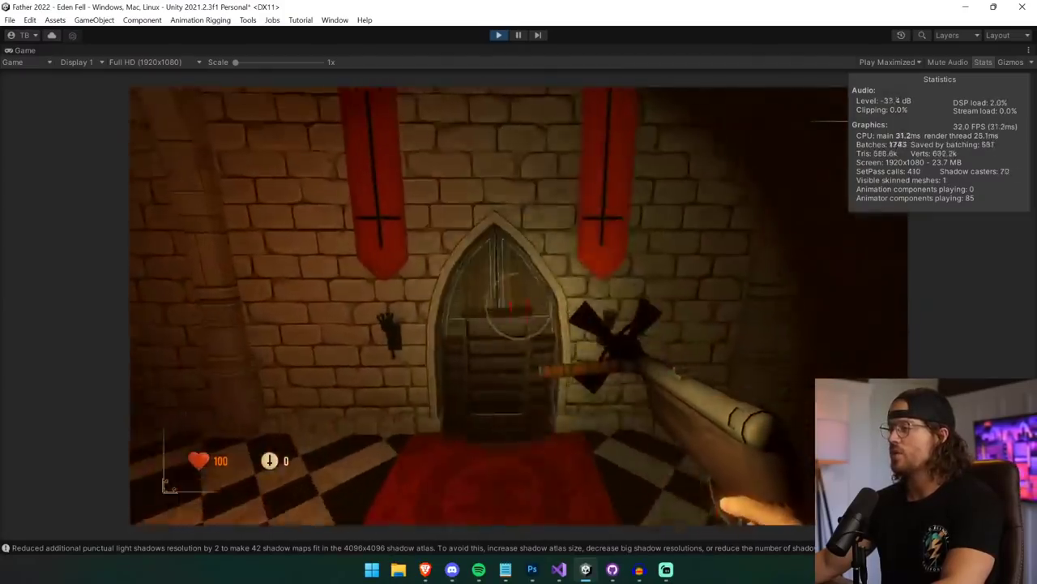
pyautogui.press('w')
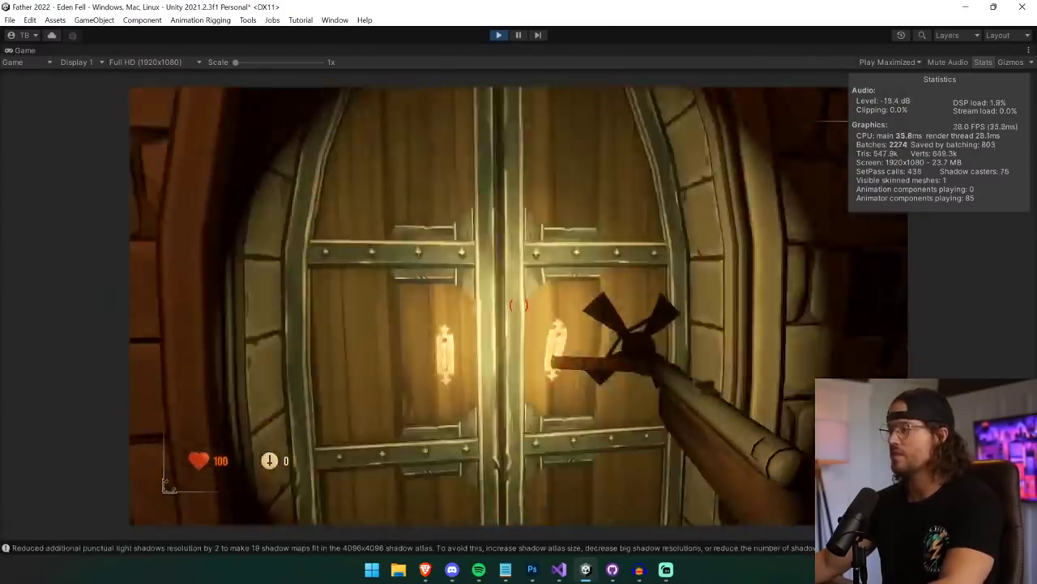
pyautogui.press('e')
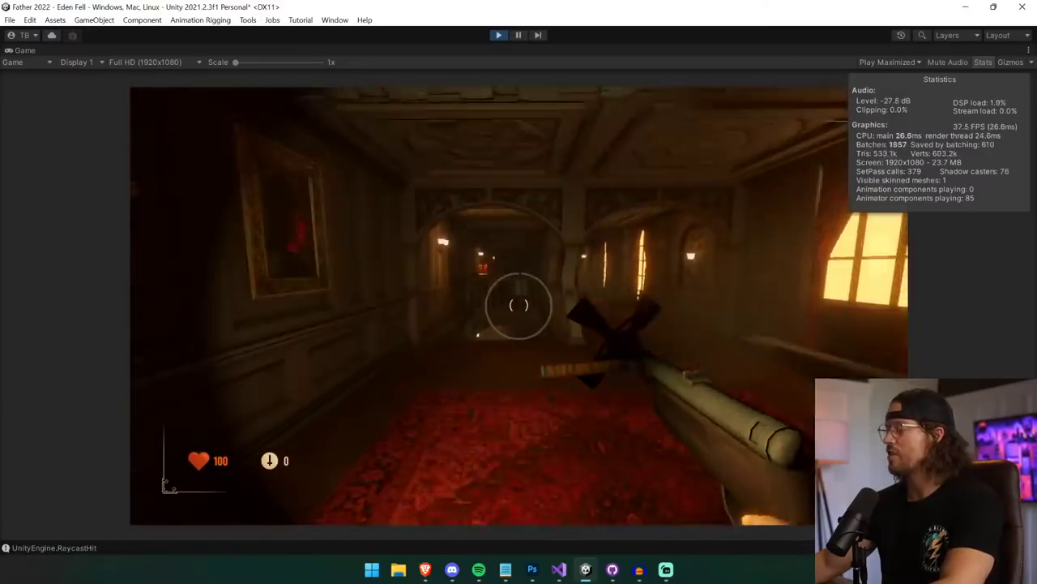
# - Walk down the hallway into the library and test interacting with the furniture
pyautogui.press('w')
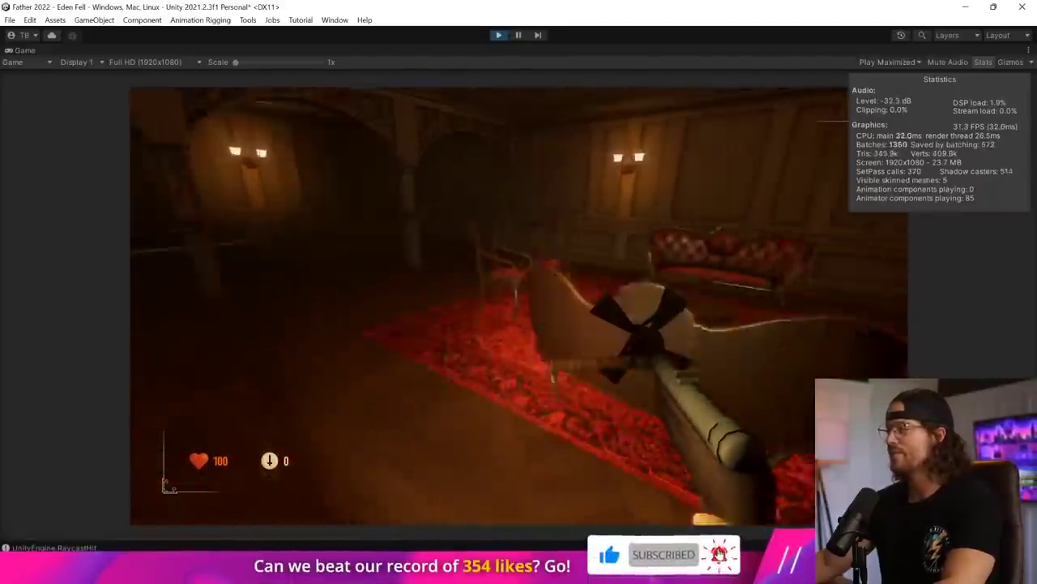
pyautogui.press('w')
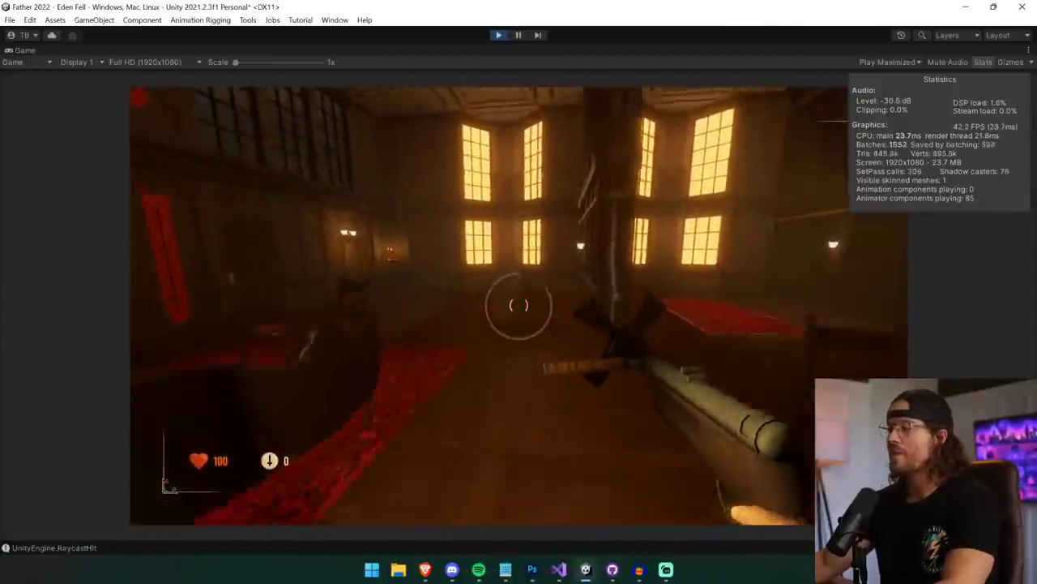
pyautogui.press('w')
pyautogui.press('e')
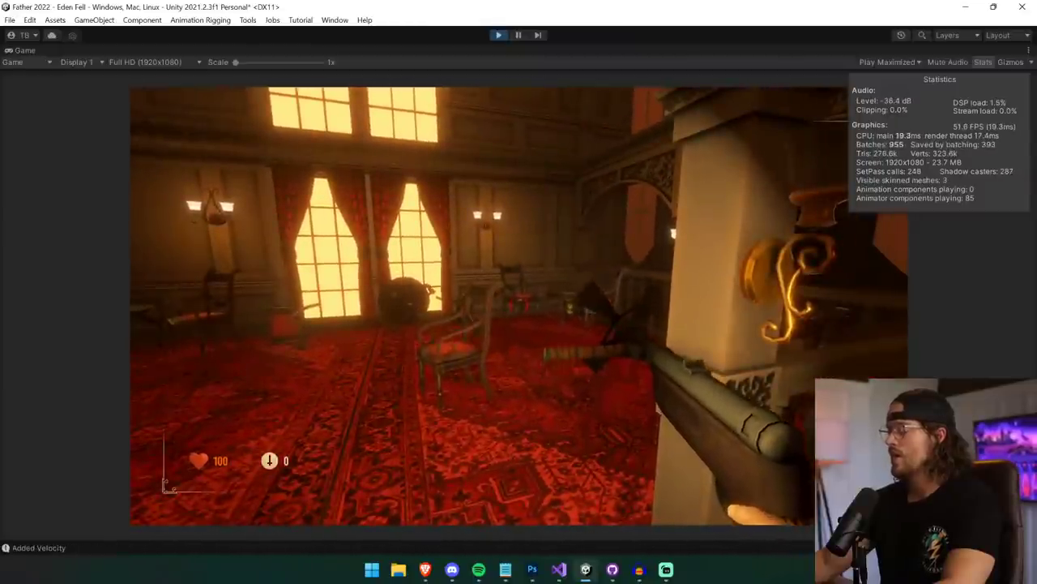
# - Pause the game, inspect the level around the Controller from above in the scene, clear the console and stop playing
pyautogui.hotkey('ctrl', 'shift', 'p')
pyautogui.moveTo(435, 312); pyautogui.dragTo(438, 313, button='right')
pyautogui.scroll(5, 437, 309)
pyautogui.scroll(-8, 436, 307)
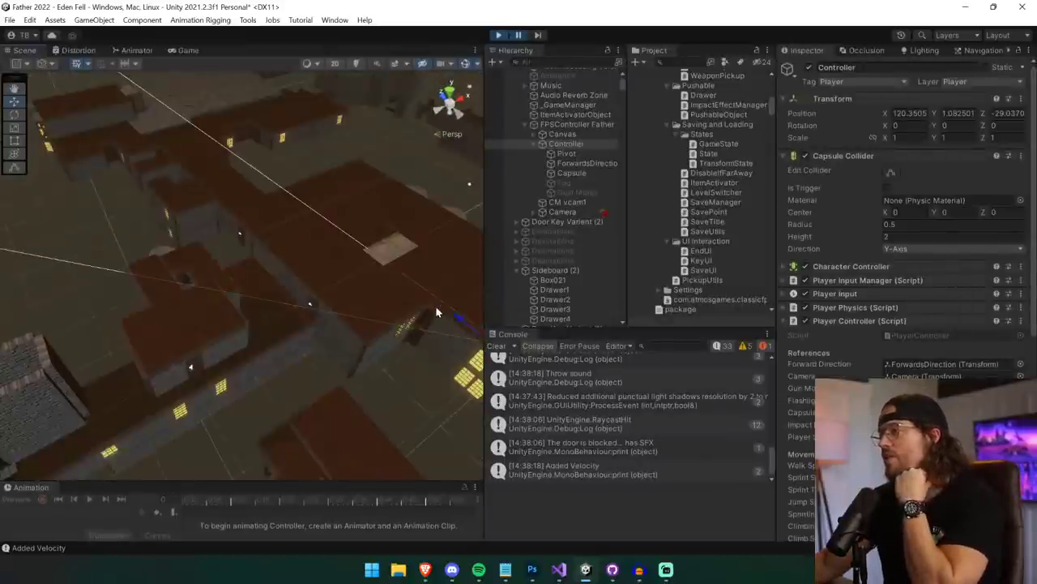
pyautogui.press('f')
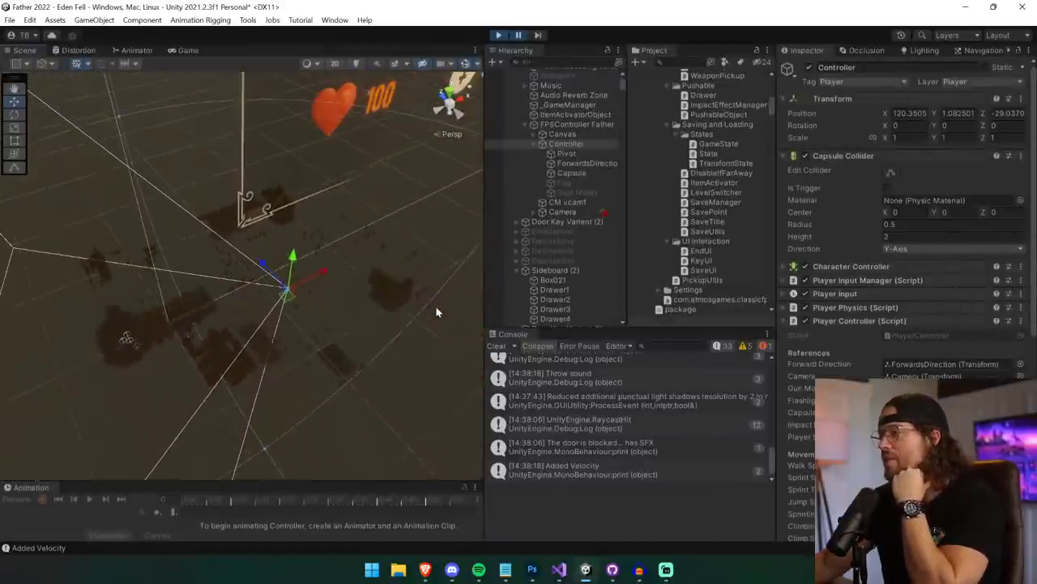
pyautogui.moveTo(431, 312); pyautogui.dragTo(451, 326, button='right')
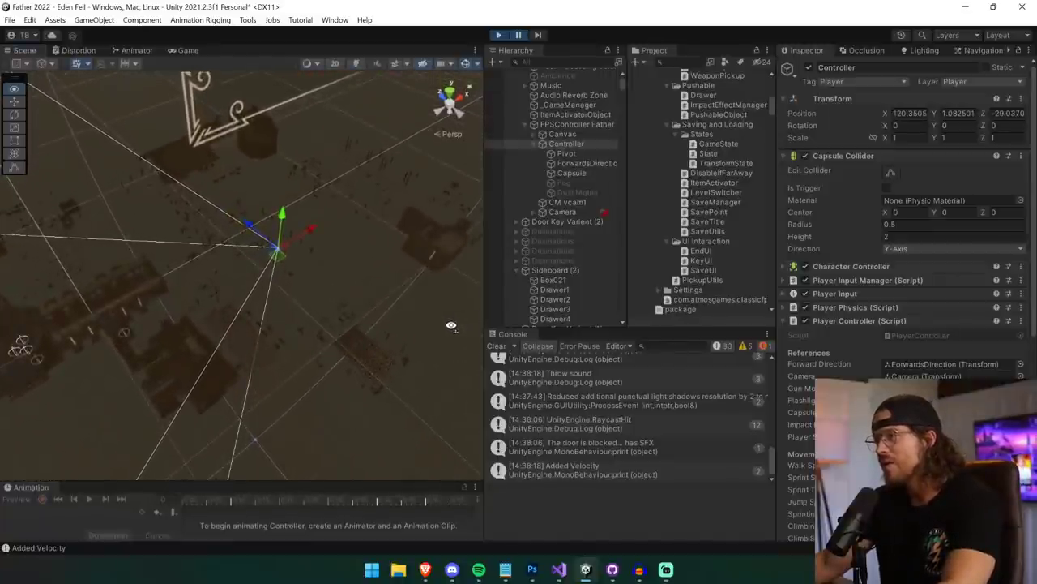
pyautogui.moveTo(451, 326); pyautogui.dragTo(452, 326, button='right')
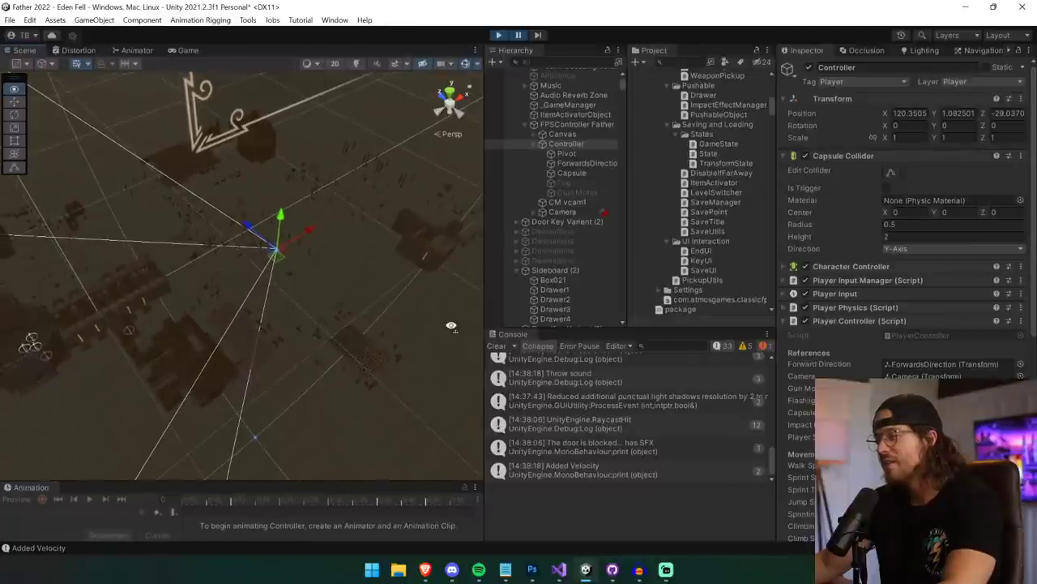
pyautogui.click(494, 346)
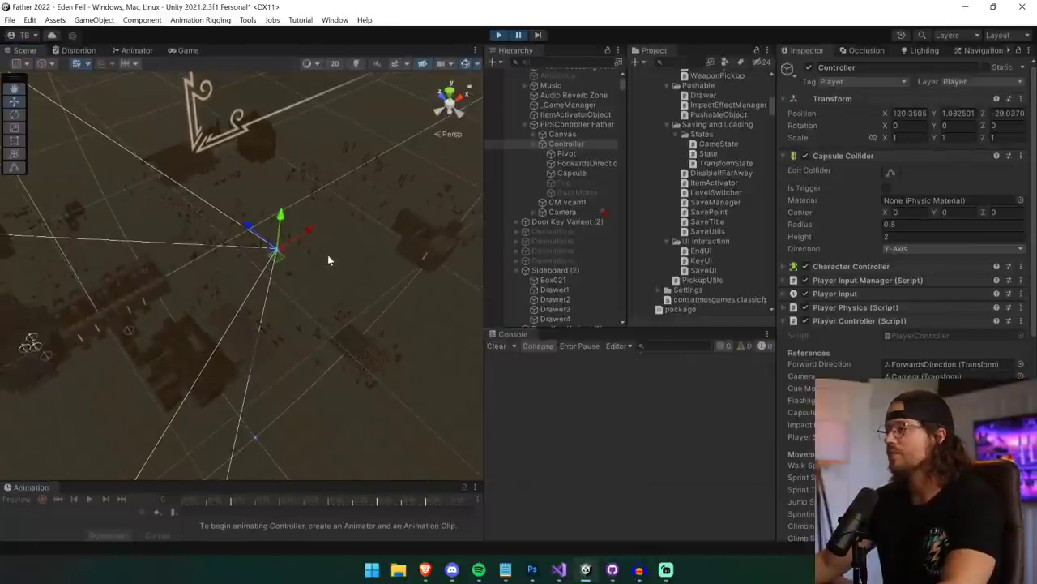
pyautogui.moveTo(328, 259); pyautogui.dragTo(287, 259, button='right')
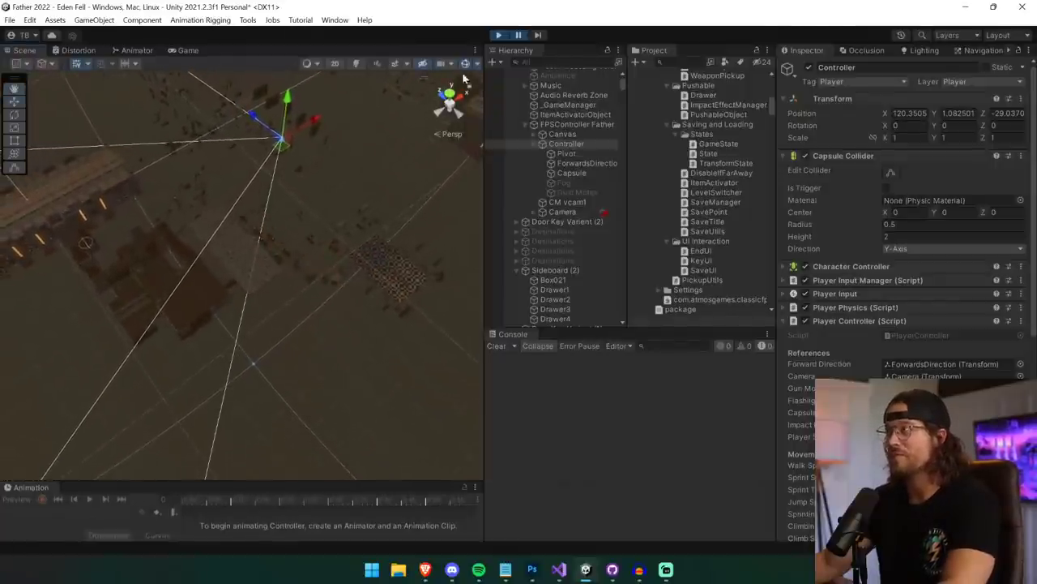
pyautogui.click(497, 34)
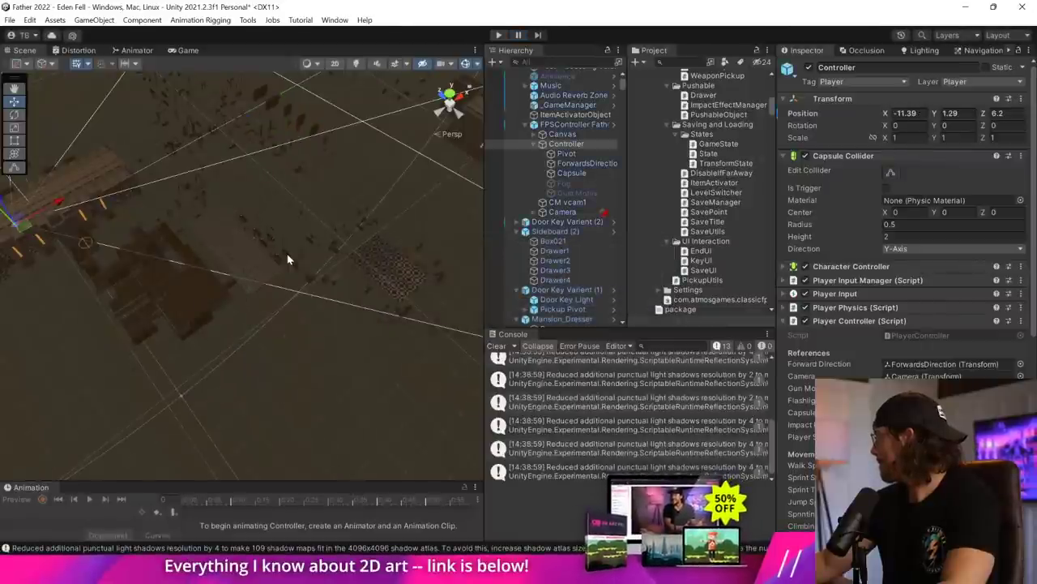
# - Open the prefab of Office_Desk (13) and add an LOD Group component to its root object
pyautogui.click(288, 259)
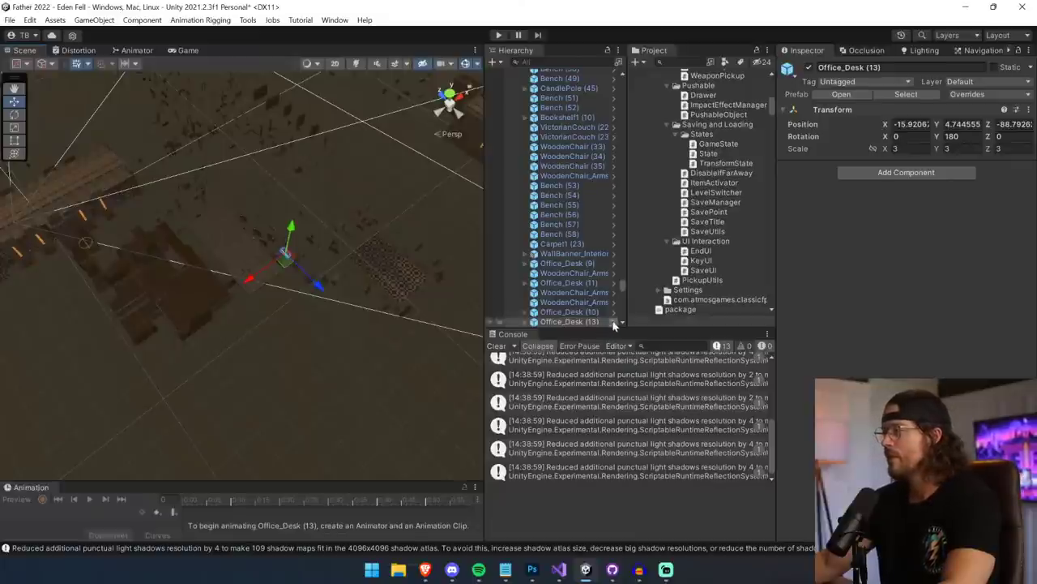
pyautogui.click(613, 322)
pyautogui.click(572, 109)
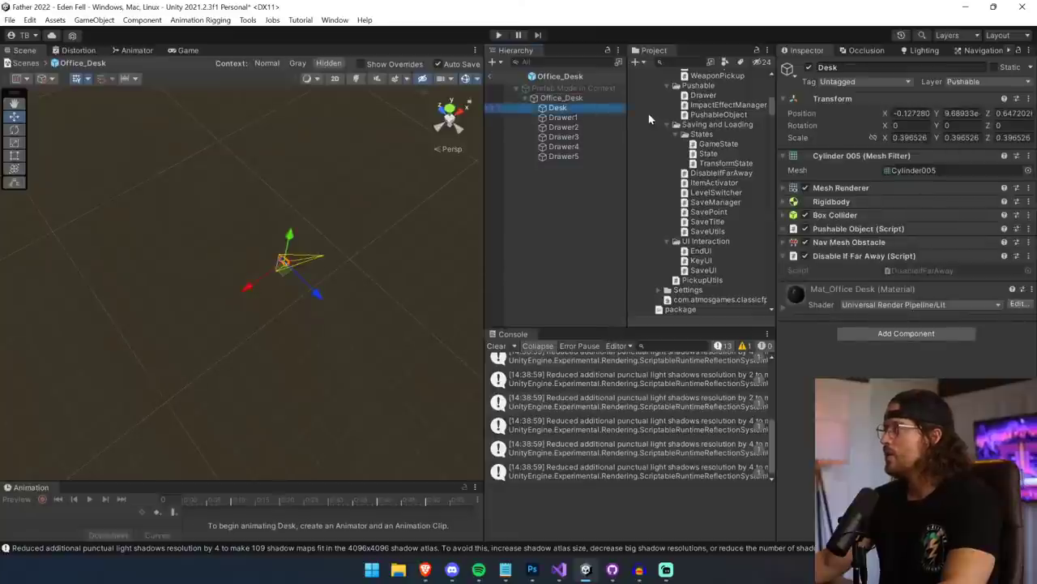
pyautogui.click(590, 98)
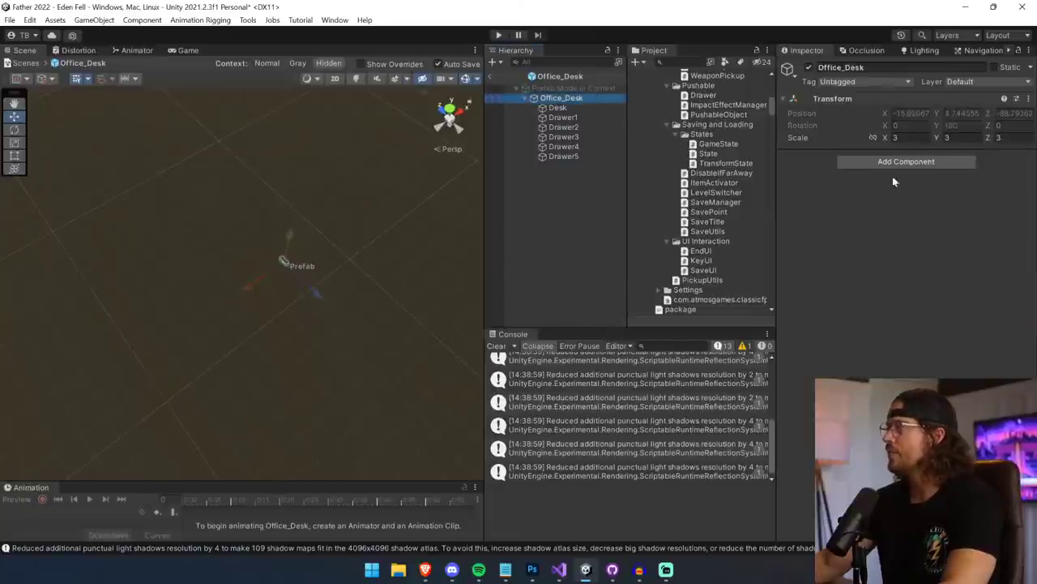
pyautogui.click(895, 162)
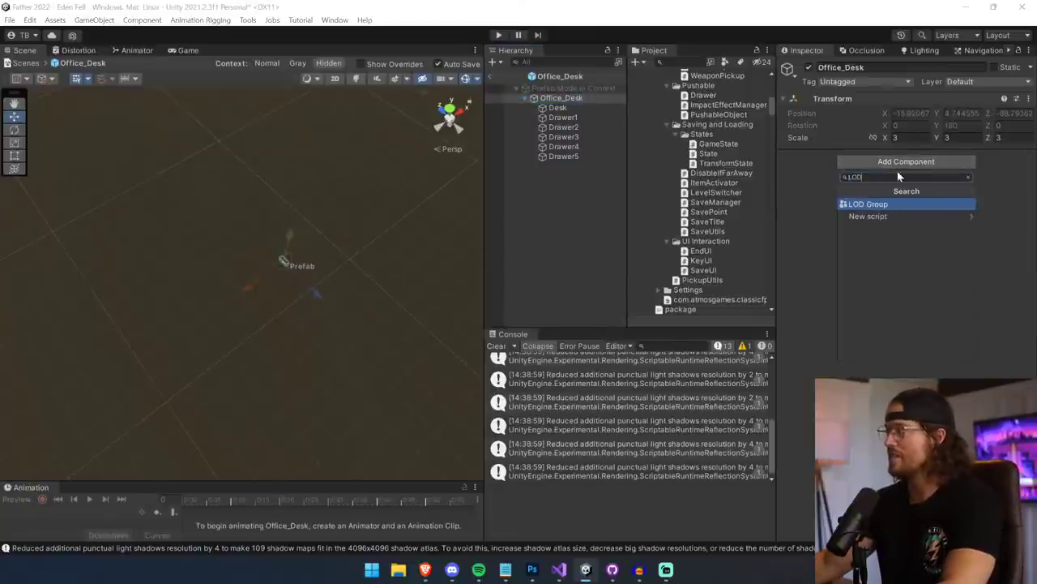
pyautogui.click(901, 203)
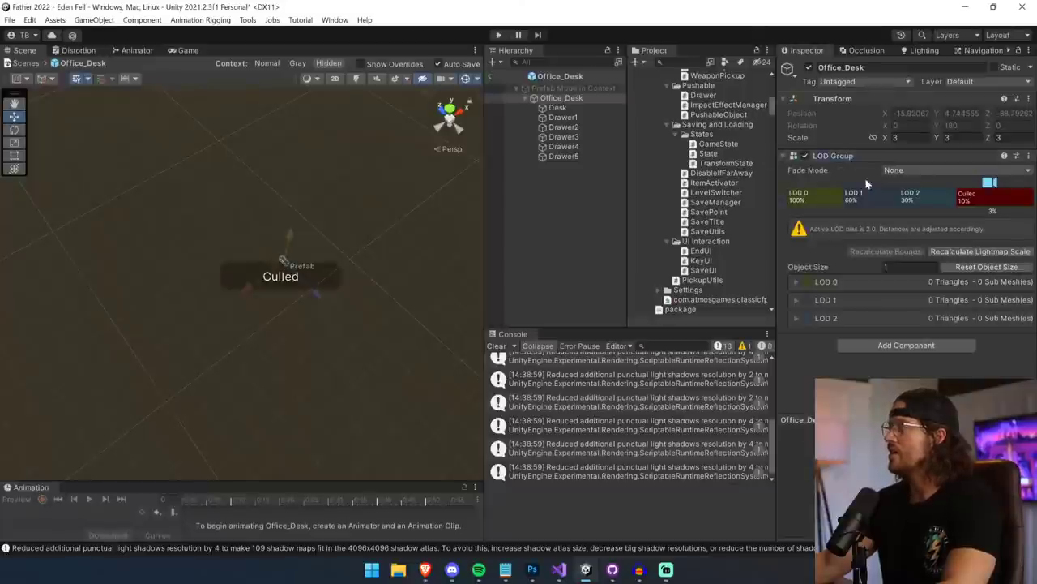
# - Delete the LOD 2 and LOD 1 levels from the desk's LOD Group and set the culling threshold to about 4%
pyautogui.rightClick(928, 198)
pyautogui.click(944, 217)
pyautogui.rightClick(884, 199)
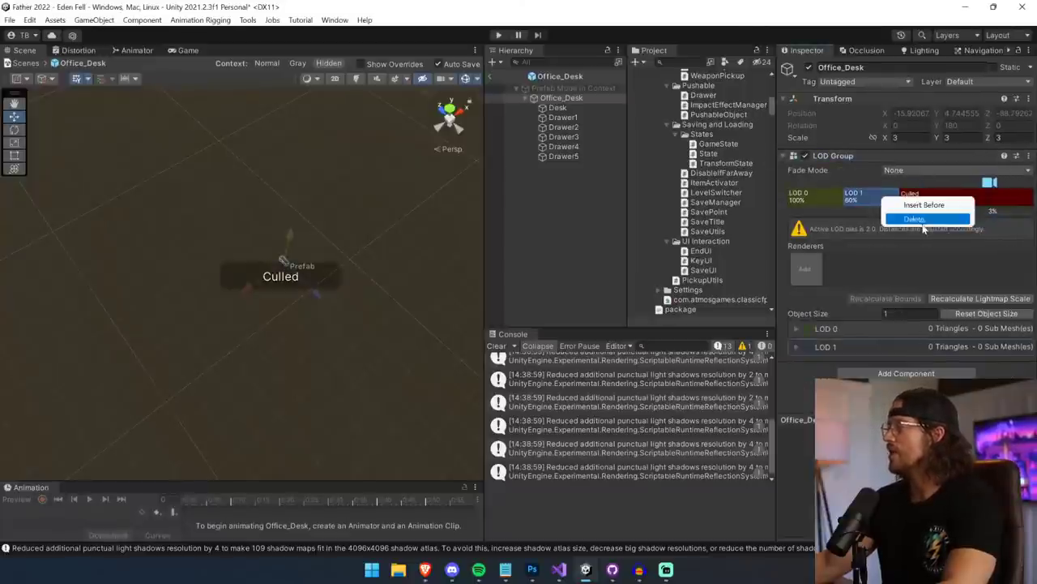
pyautogui.click(900, 217)
pyautogui.moveTo(852, 196); pyautogui.dragTo(984, 199)
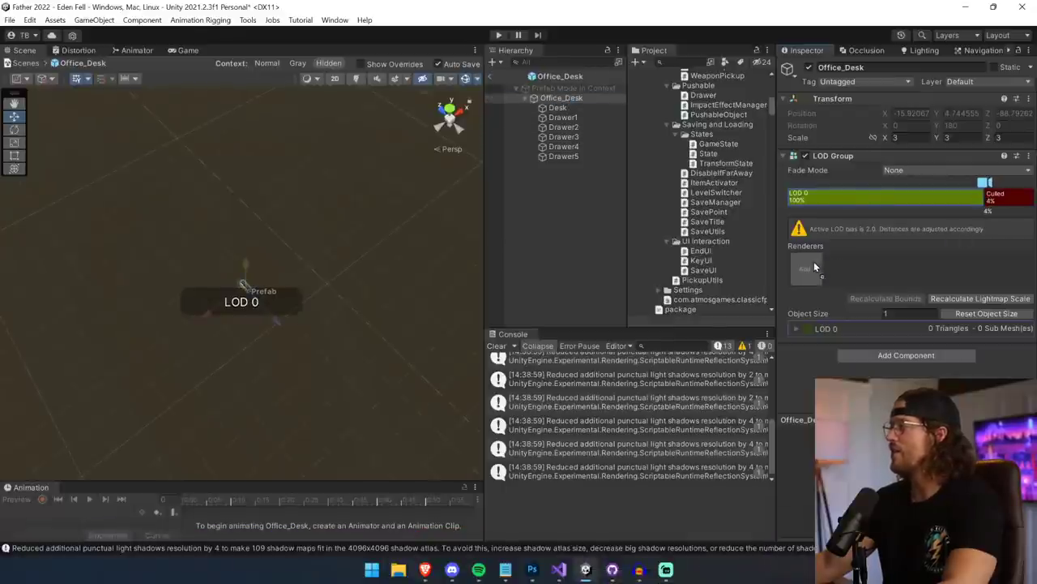
# - Add the desk and drawer mesh renderers to LOD 0 and set its culling threshold to about 6%
pyautogui.moveTo(815, 265); pyautogui.dragTo(816, 266)
pyautogui.click(495, 346)
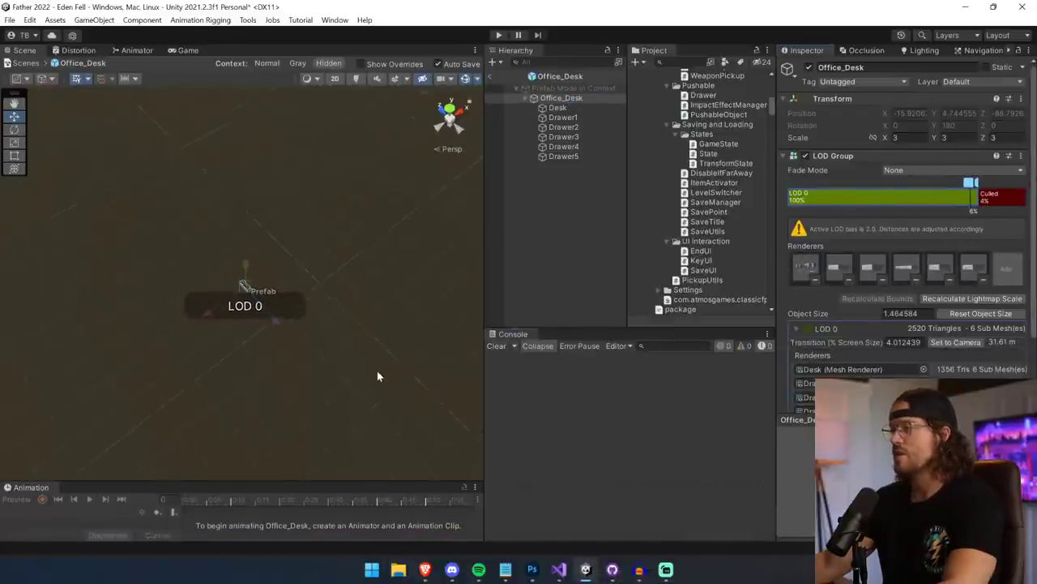
pyautogui.scroll(-3, 377, 370)
pyautogui.scroll(3, 377, 370)
pyautogui.scroll(2, 376, 376)
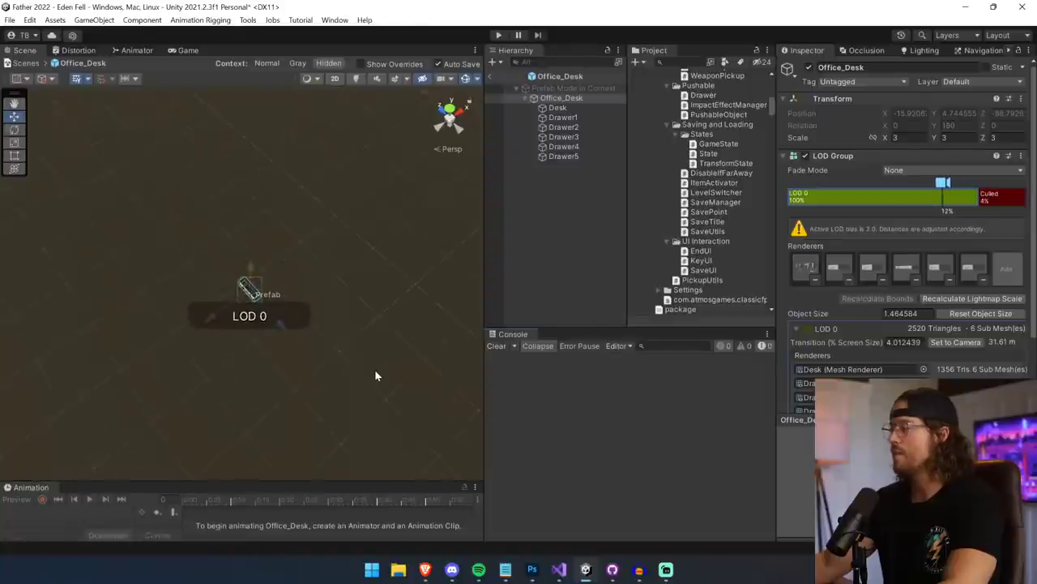
pyautogui.moveTo(964, 195); pyautogui.dragTo(966, 196)
pyautogui.scroll(-3, 348, 342)
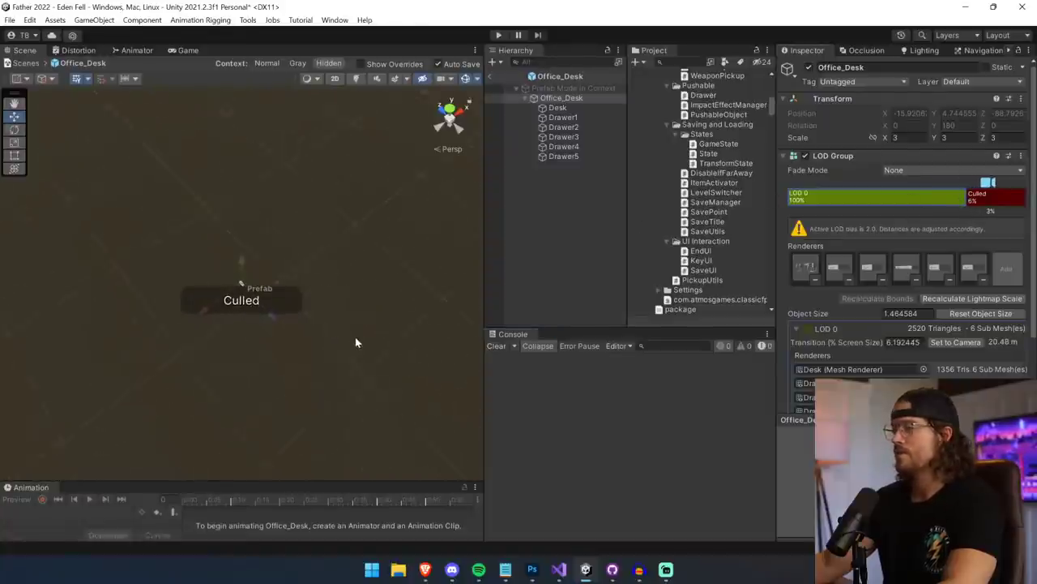
# - Leave the Office_Desk prefab and inspect how Office_Desk (13) is culled in the scene from far away
pyautogui.scroll(-1, 348, 338)
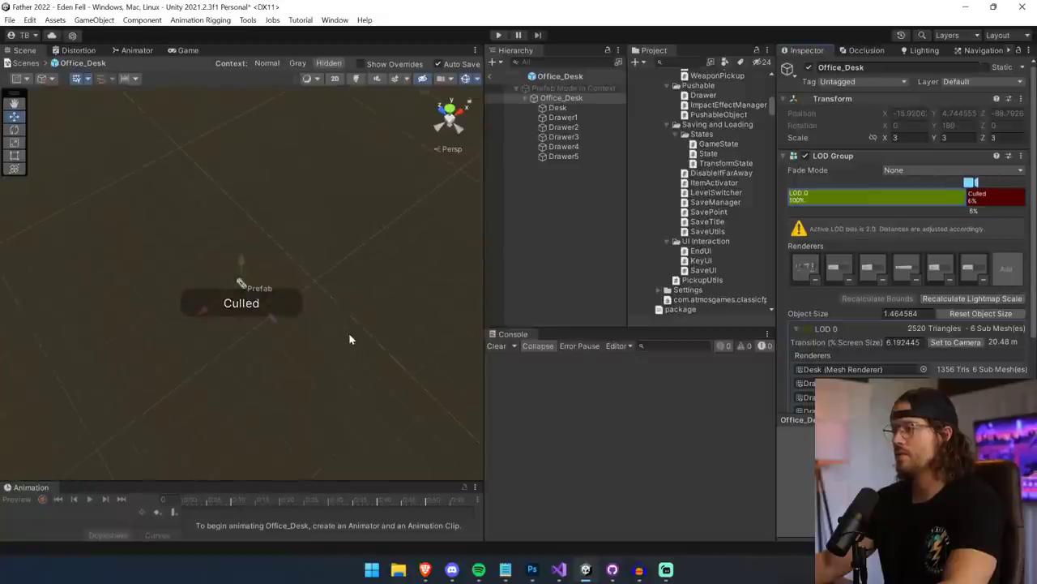
pyautogui.click(491, 78)
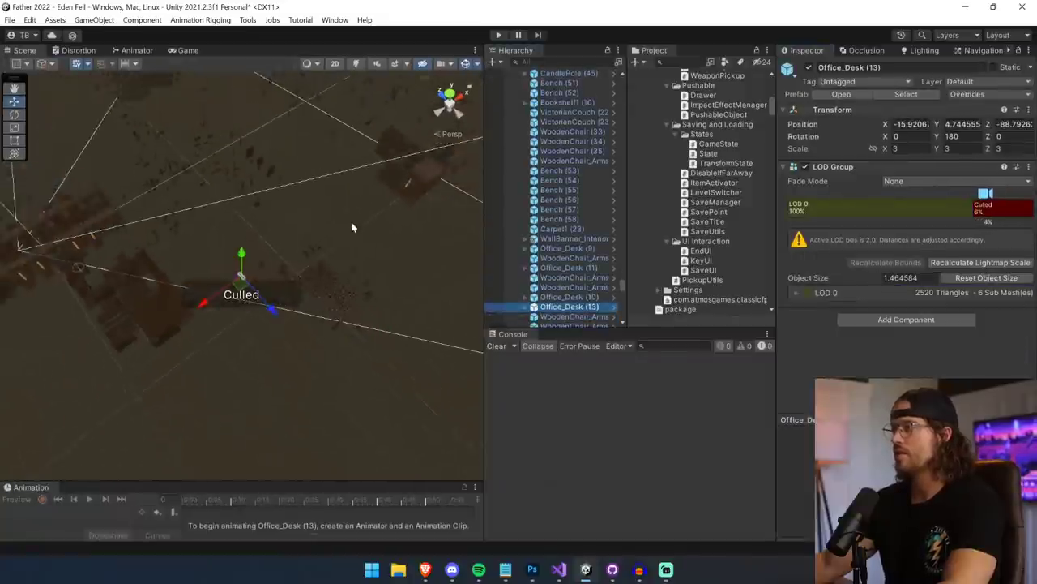
pyautogui.moveTo(337, 277); pyautogui.dragTo(314, 282, button='right')
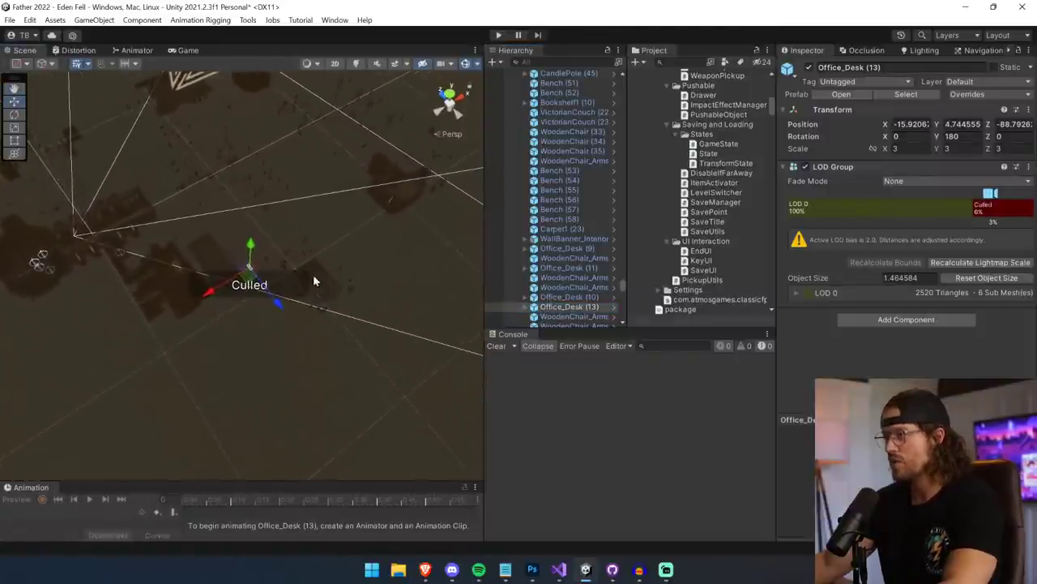
# - Open the Sideboard prefab, view the occlusion culling bake parameters and return to the scene
pyautogui.click(305, 258)
pyautogui.click(611, 321)
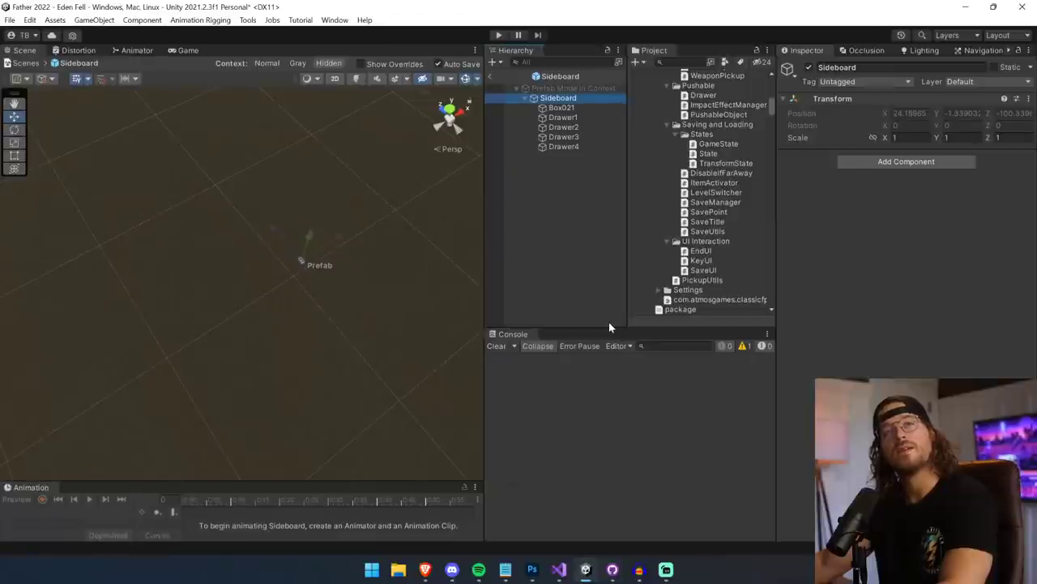
pyautogui.click(875, 51)
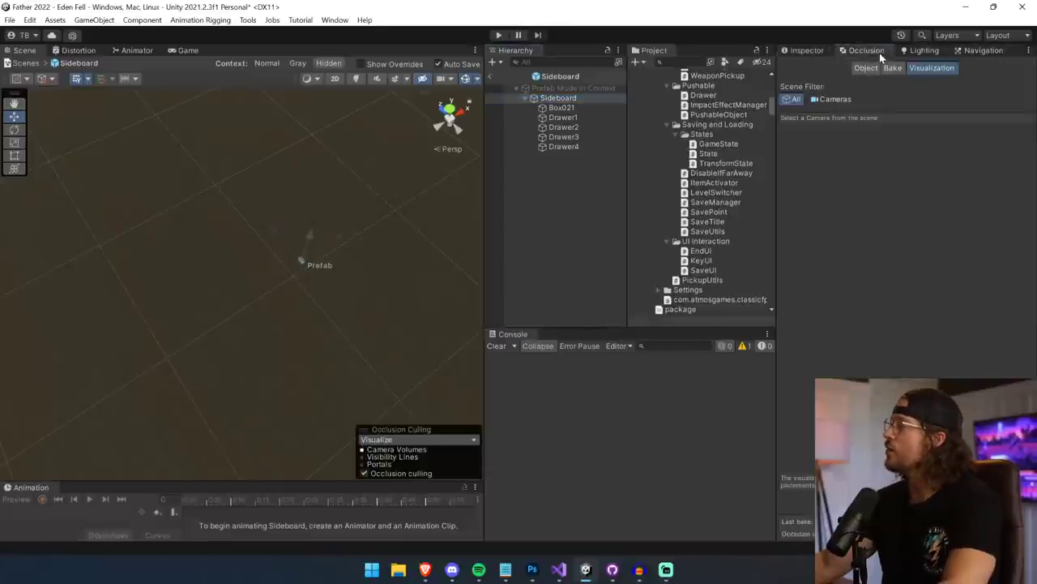
pyautogui.click(891, 69)
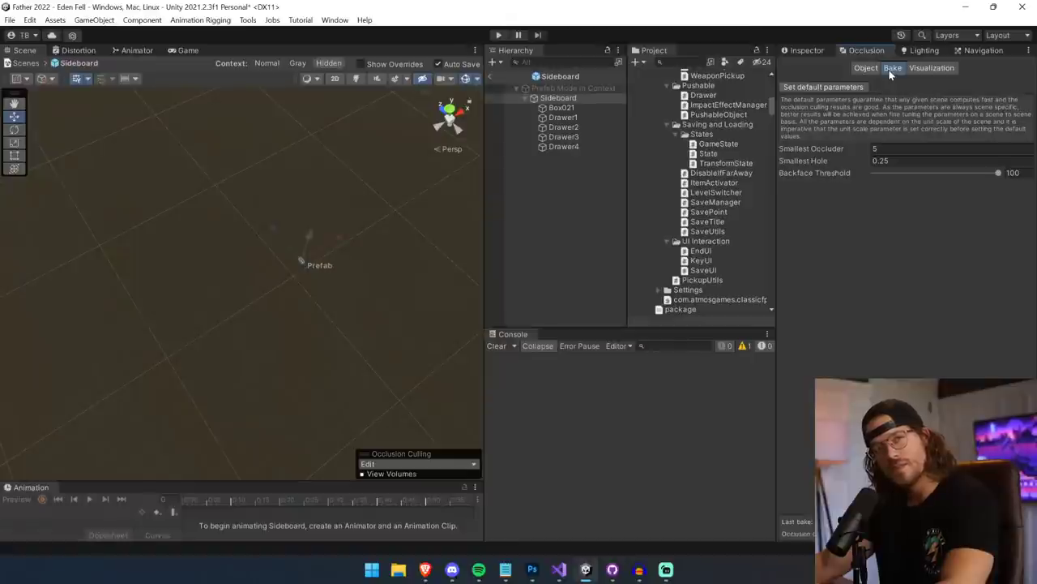
pyautogui.click(490, 77)
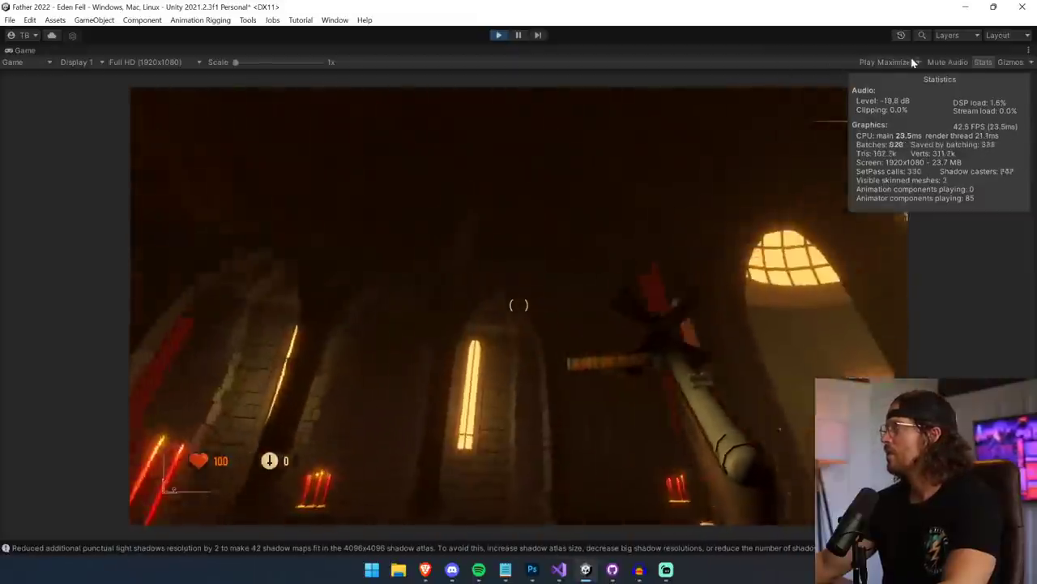
# - Switch the running game view from Play Maximized to Play Focused
pyautogui.click(911, 64)
pyautogui.click(900, 75)
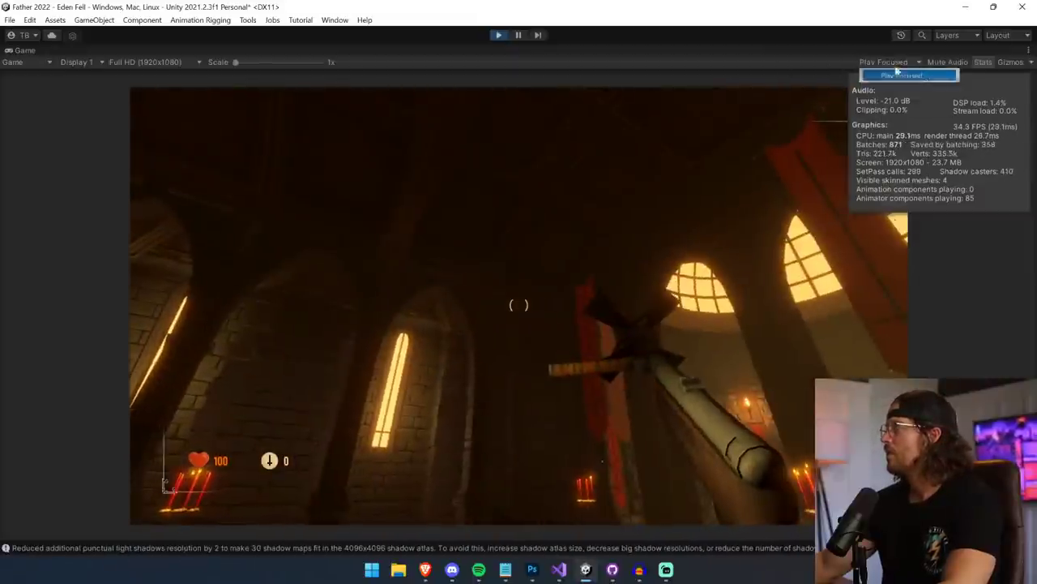
pyautogui.click(525, 35)
pyautogui.click(525, 36)
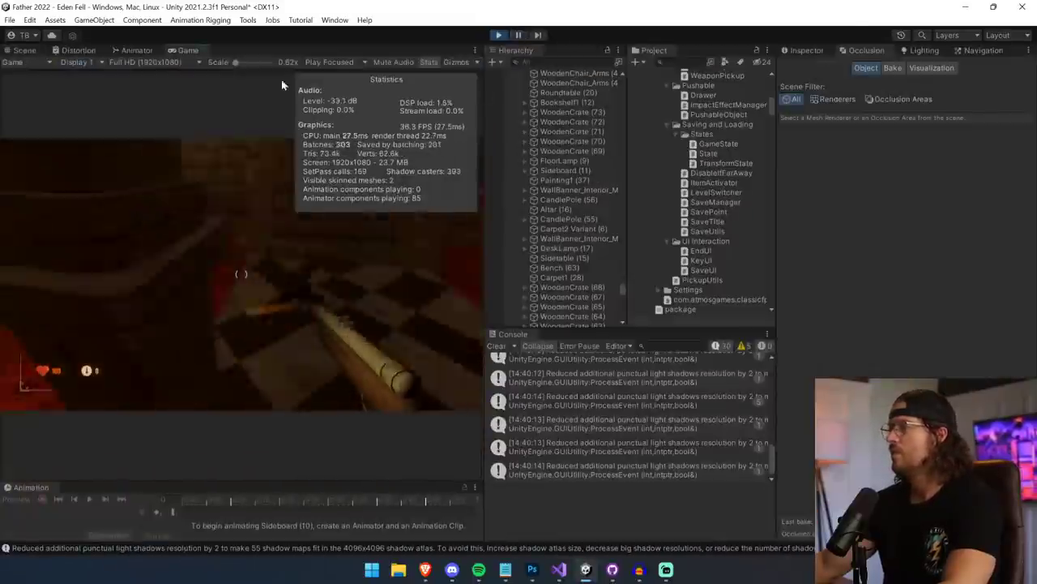
# - Inspect the level from above in the scene with occlusion culling visualization on, and clear the console
pyautogui.click(26, 50)
pyautogui.moveTo(204, 219); pyautogui.dragTo(215, 261, button='right')
pyautogui.scroll(-5, 214, 260)
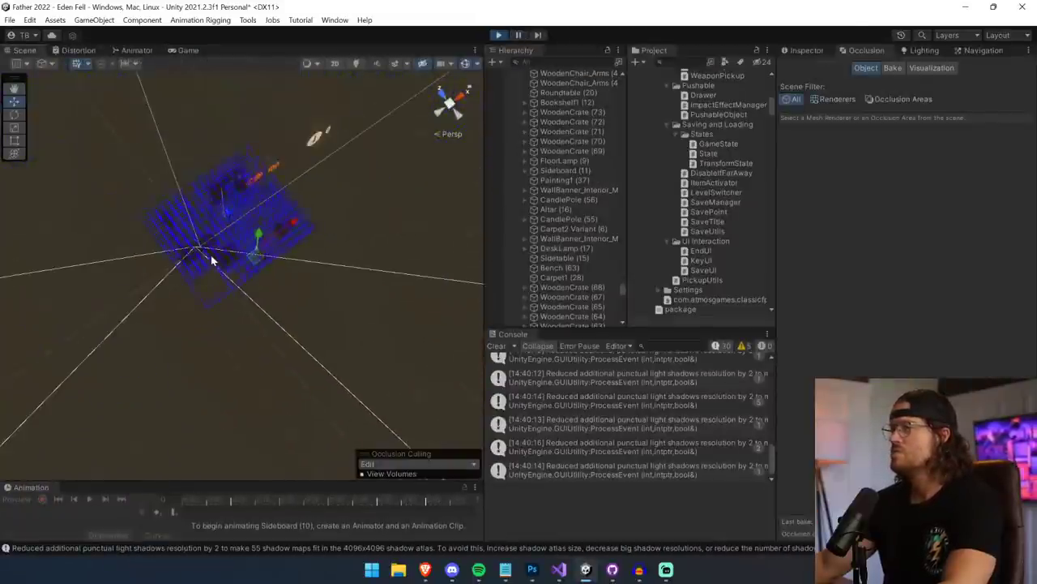
pyautogui.scroll(2, 211, 259)
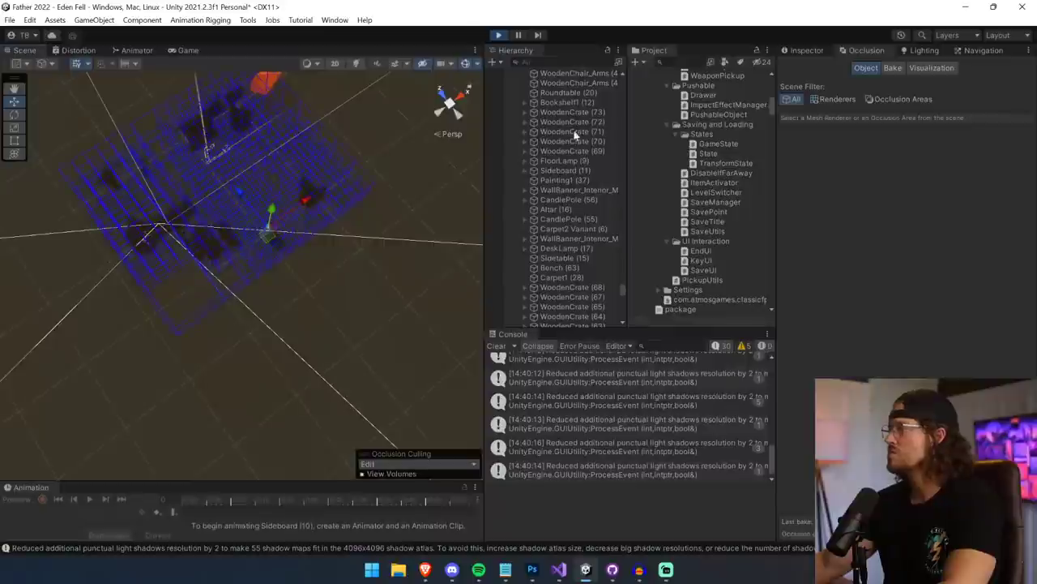
pyautogui.click(914, 69)
pyautogui.moveTo(382, 282); pyautogui.dragTo(474, 313, button='right')
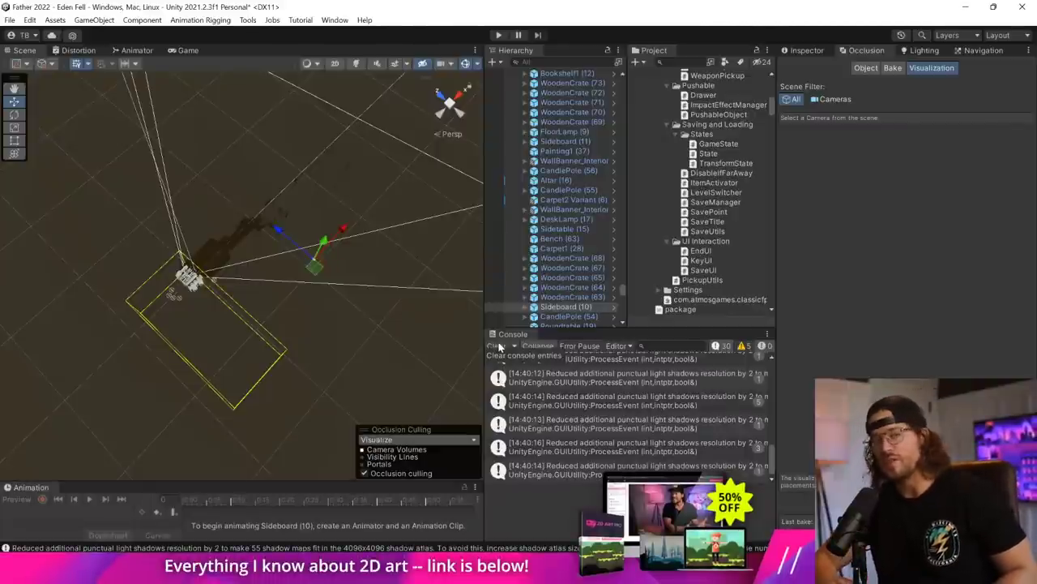
pyautogui.click(496, 346)
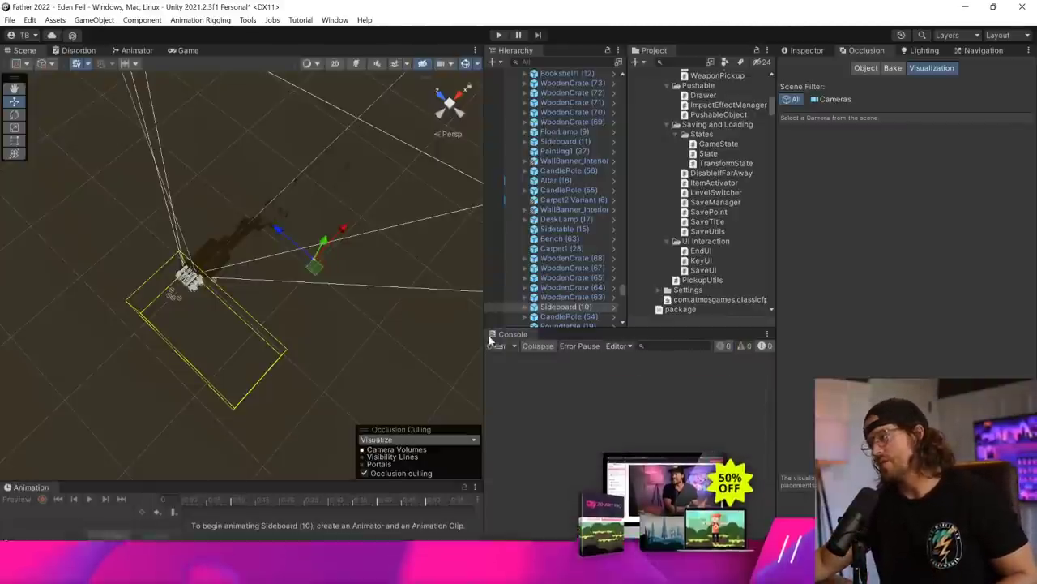
# - Set Distance From Player to 15 in the Item Activator script of ItemActivatorObject
pyautogui.scroll(10, 577, 184)
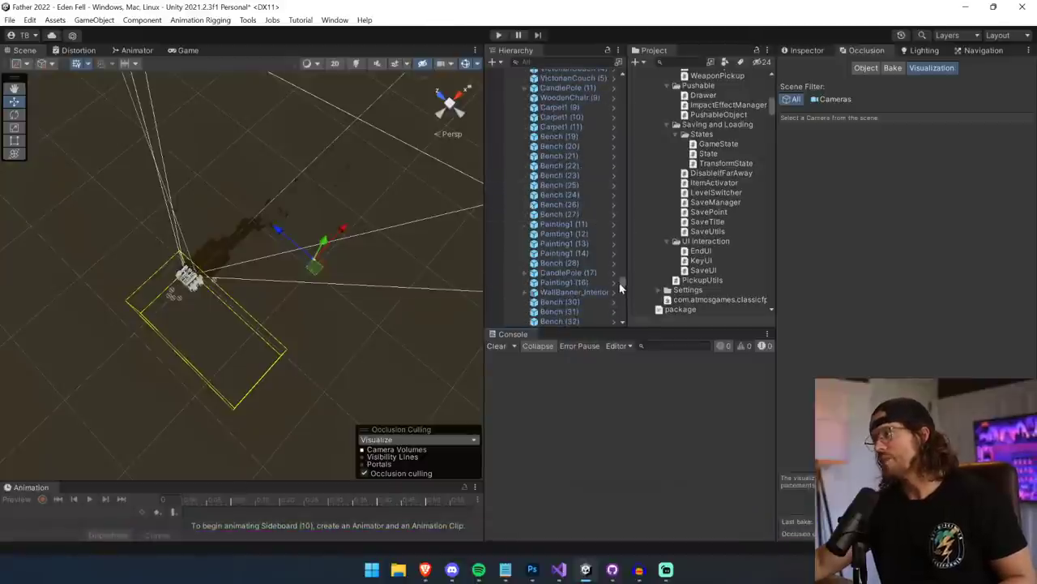
pyautogui.moveTo(623, 287); pyautogui.dragTo(625, 64)
pyautogui.click(581, 153)
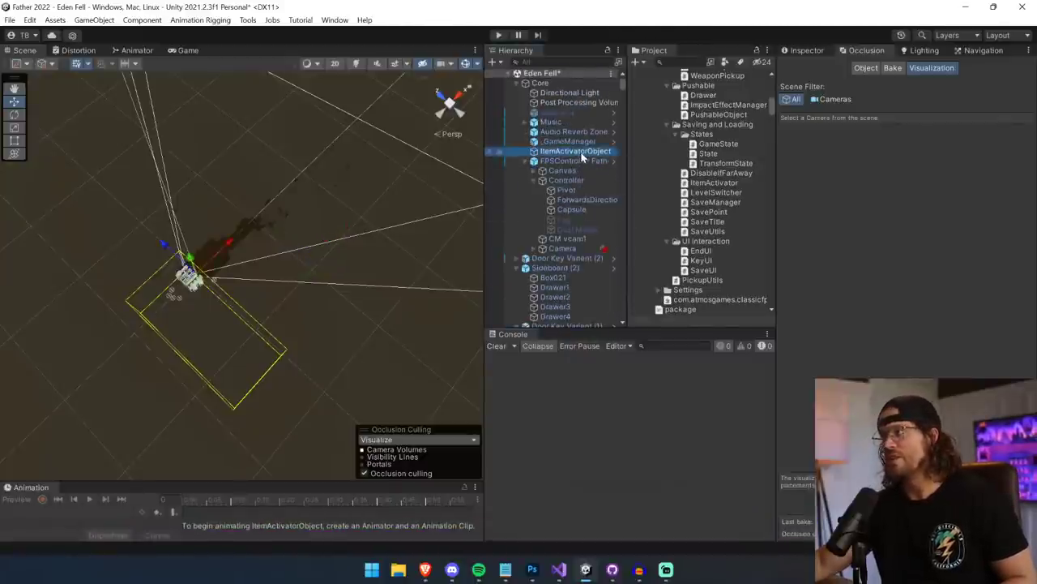
pyautogui.click(820, 50)
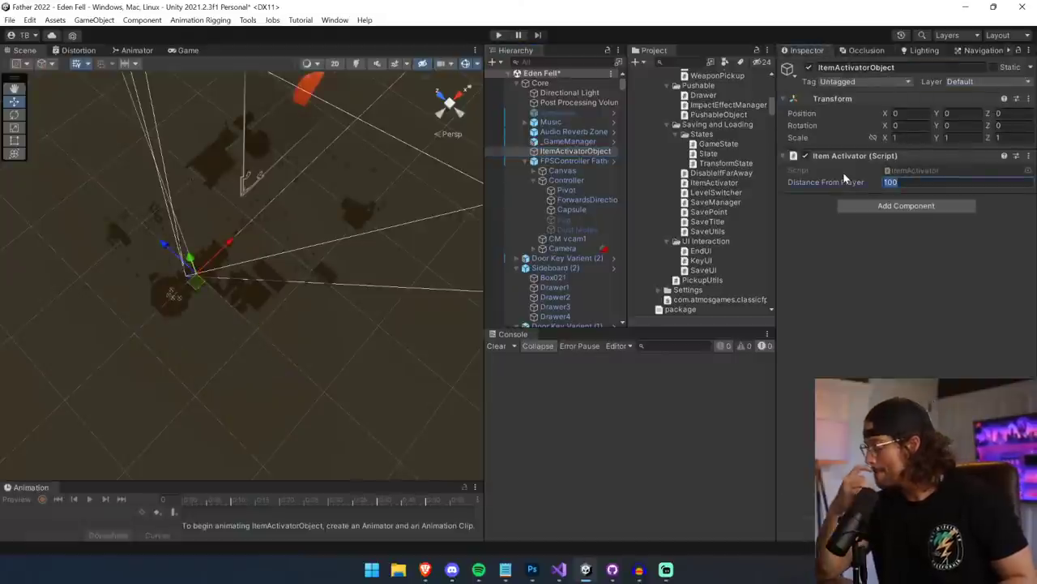
pyautogui.write('15')
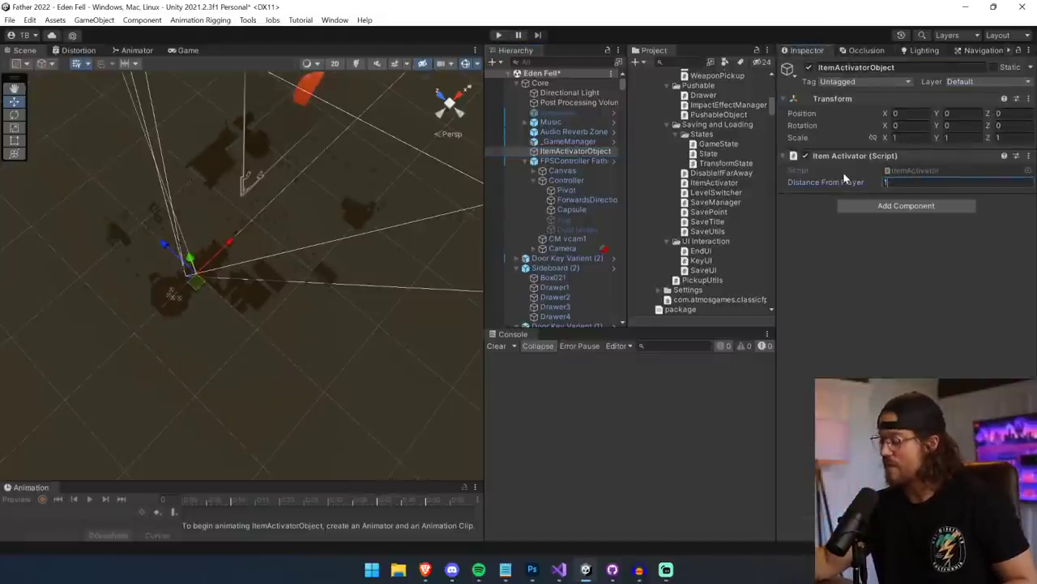
# - Play the level and walk forward through the hall to check the furniture activation and frame rate
pyautogui.click(500, 35)
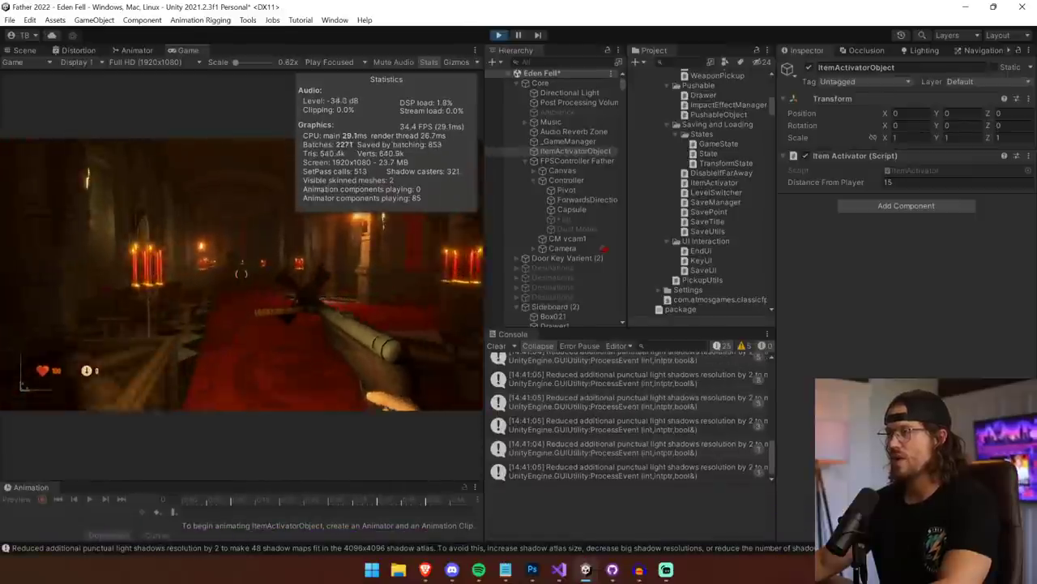
pyautogui.press('w')
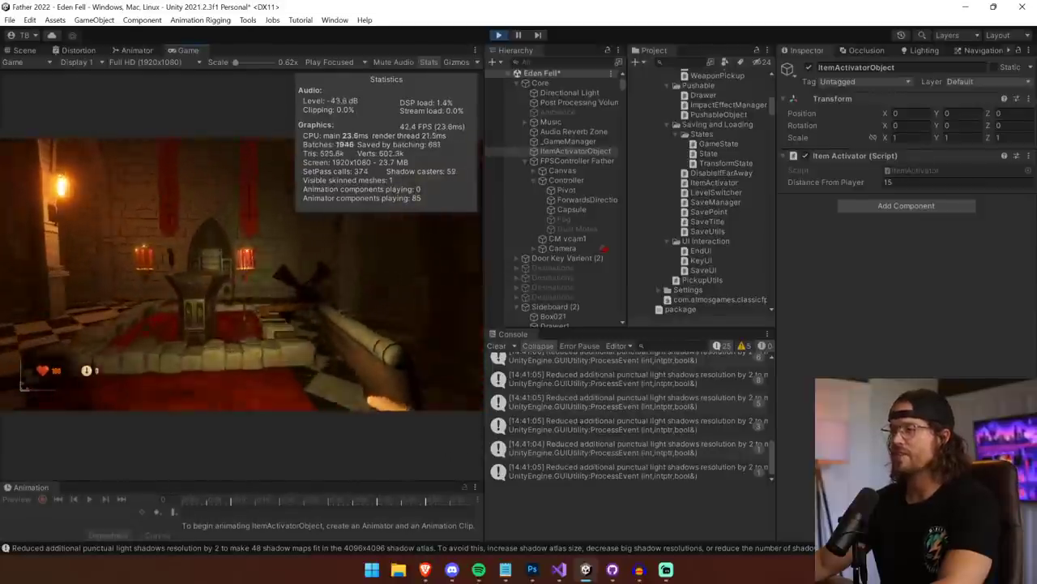
pyautogui.press('Escape')
# - Switch to Visual Studio, uncomment the SetActive(false) and SetActive(true) lines in CheckActivation of ItemActivator.cs and save the script
pyautogui.hotkey('alt', 'Tab')
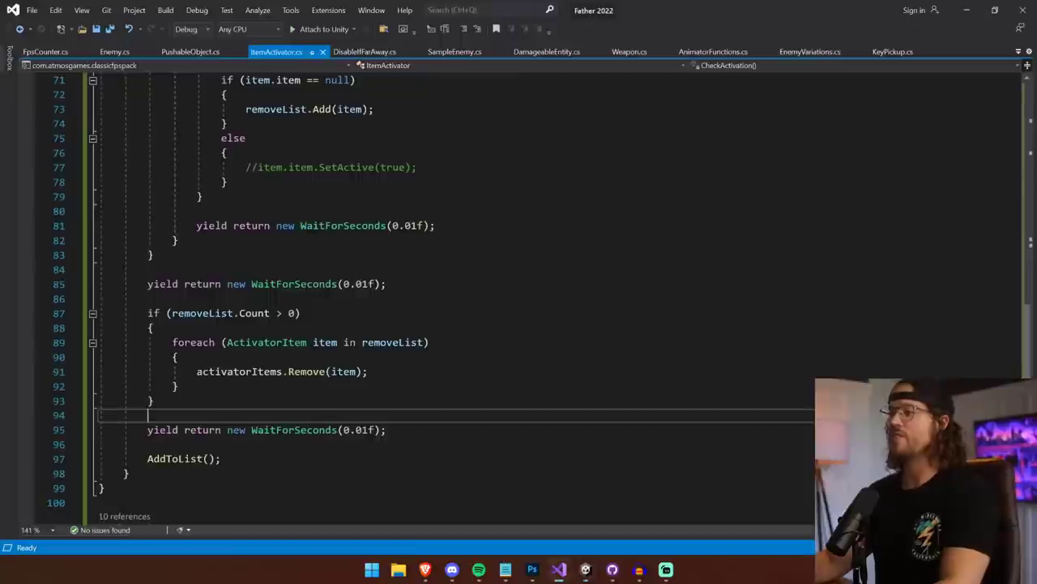
pyautogui.click(243, 299)
pyautogui.scroll(6, 243, 299)
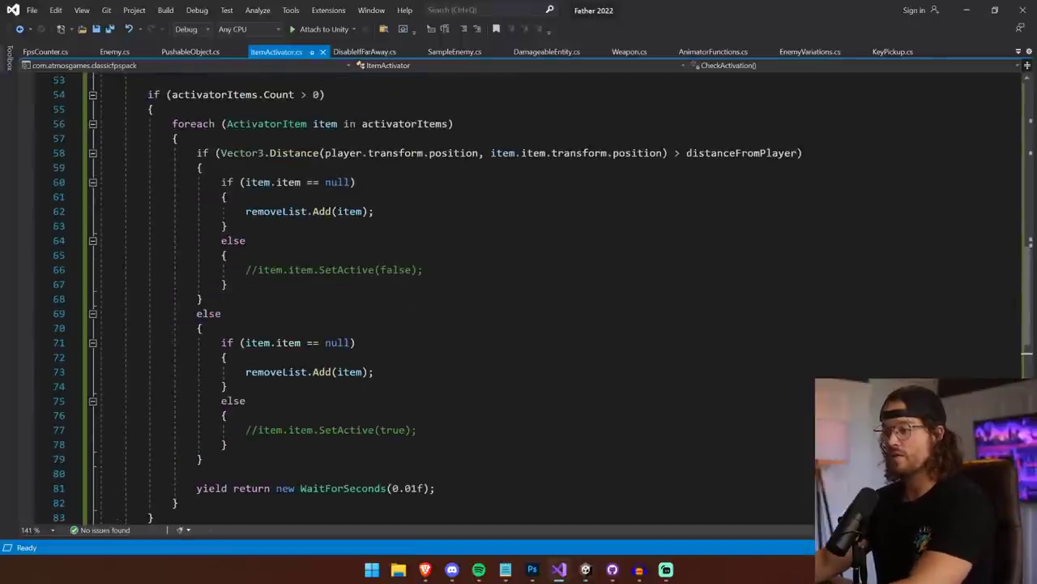
pyautogui.click(258, 430)
pyautogui.press('BackSpace')
pyautogui.press('BackSpace')
pyautogui.click(257, 269)
pyautogui.press('BackSpace')
pyautogui.press('BackSpace')
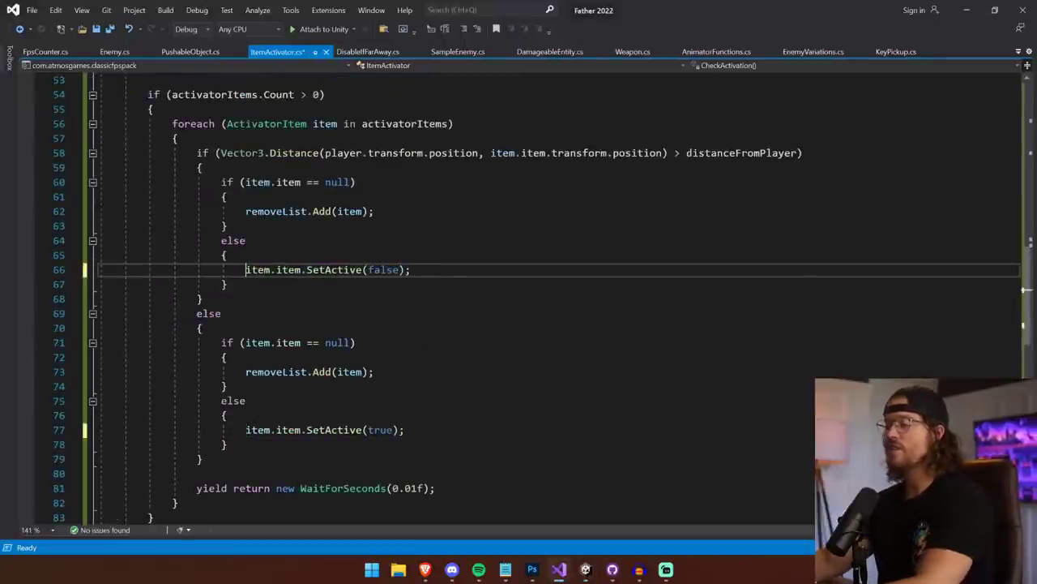
pyautogui.hotkey('ctrl', 's')
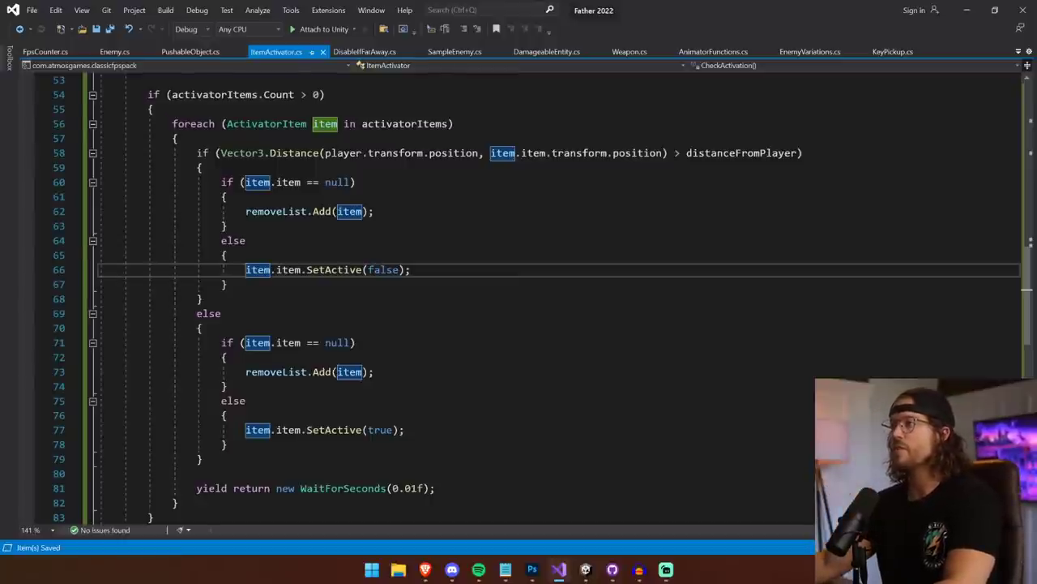
# - Examine the activatorItems count check and the branch of CheckActivation that removes or deactivates items beyond distanceFromPlayer
pyautogui.scroll(1, 340, 210)
pyautogui.moveTo(308, 124); pyautogui.dragTo(345, 167)
pyautogui.click(325, 182)
pyautogui.click(301, 138)
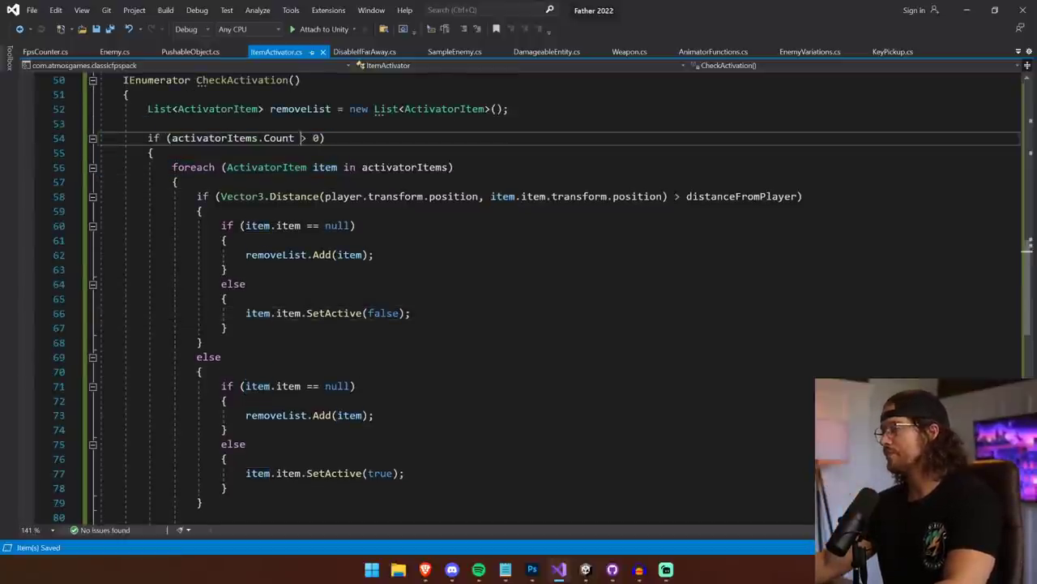
pyautogui.doubleClick(302, 138)
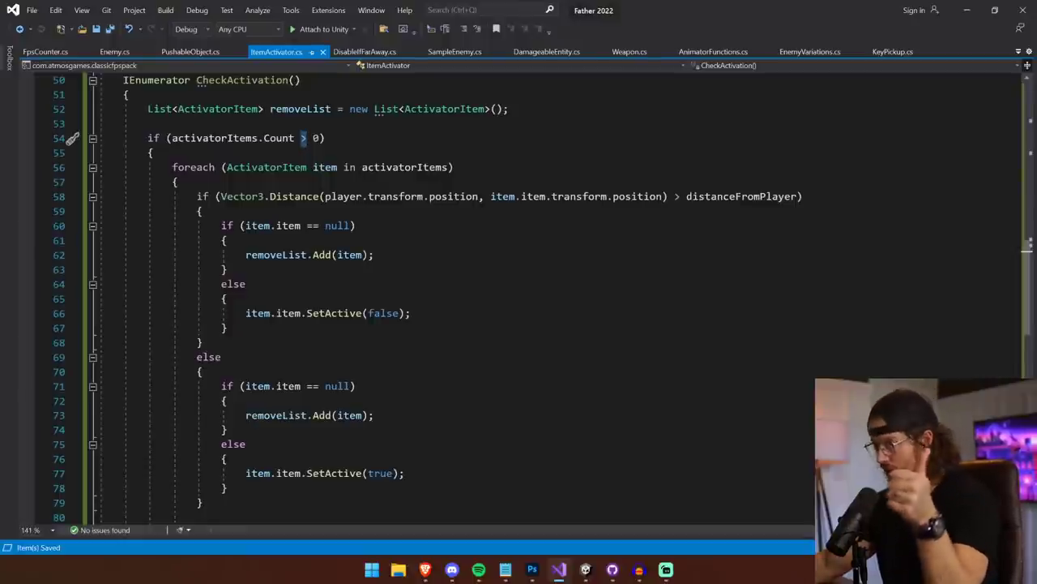
pyautogui.moveTo(149, 182); pyautogui.dragTo(276, 313)
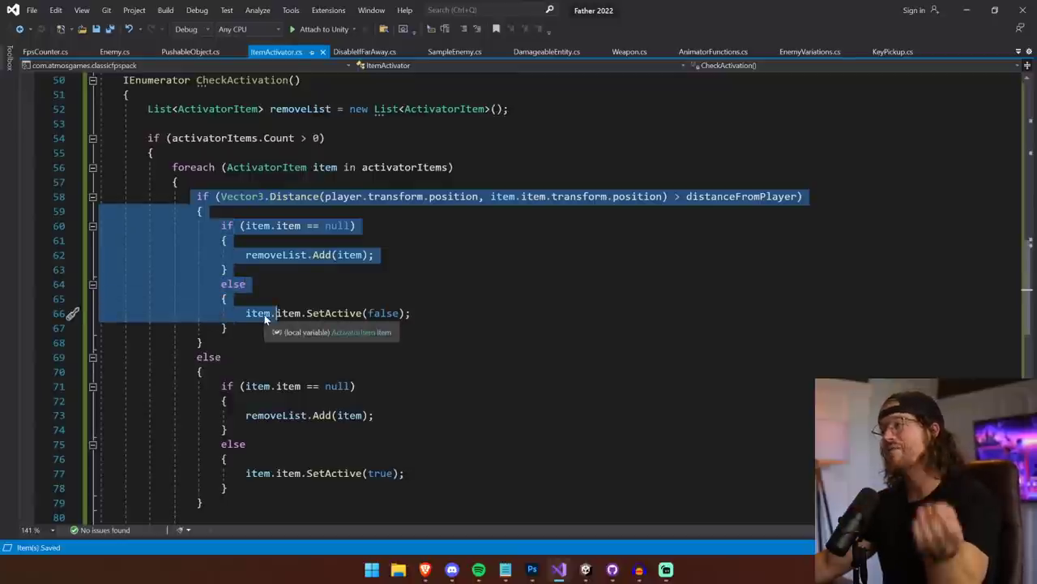
pyautogui.press('Down')
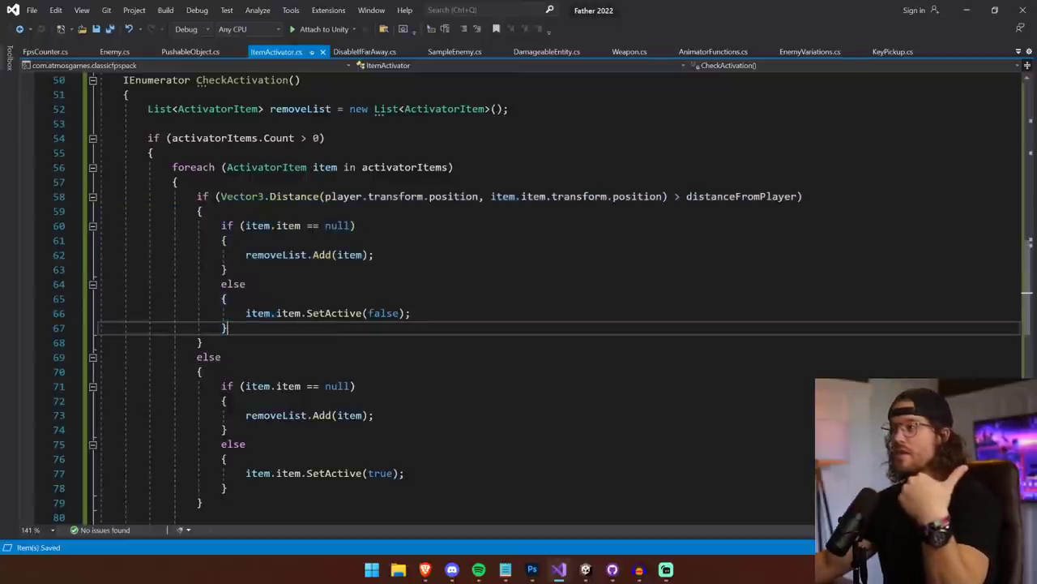
pyautogui.moveTo(245, 254); pyautogui.dragTo(341, 255)
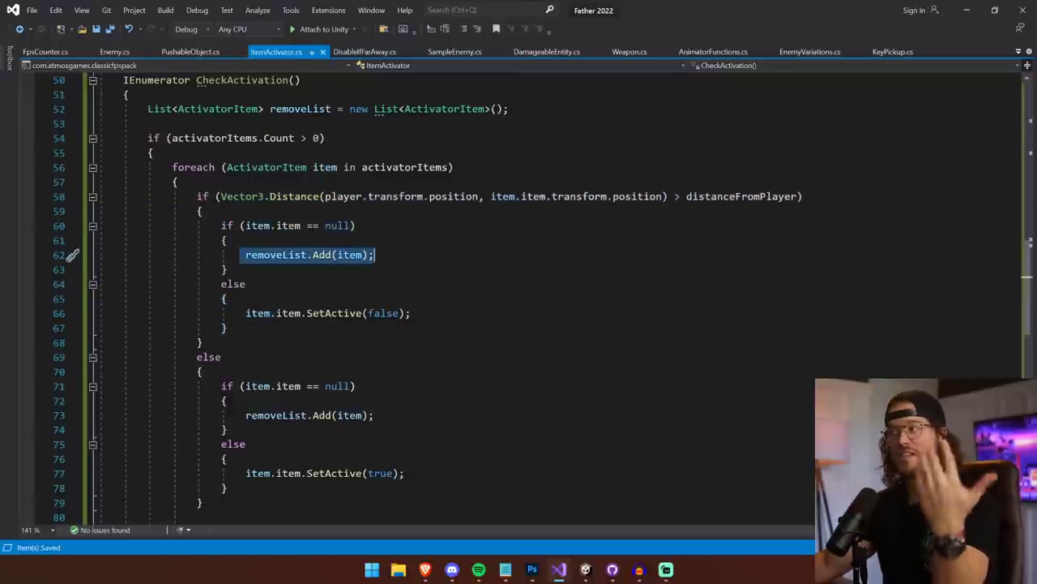
pyautogui.moveTo(234, 313); pyautogui.dragTo(411, 313)
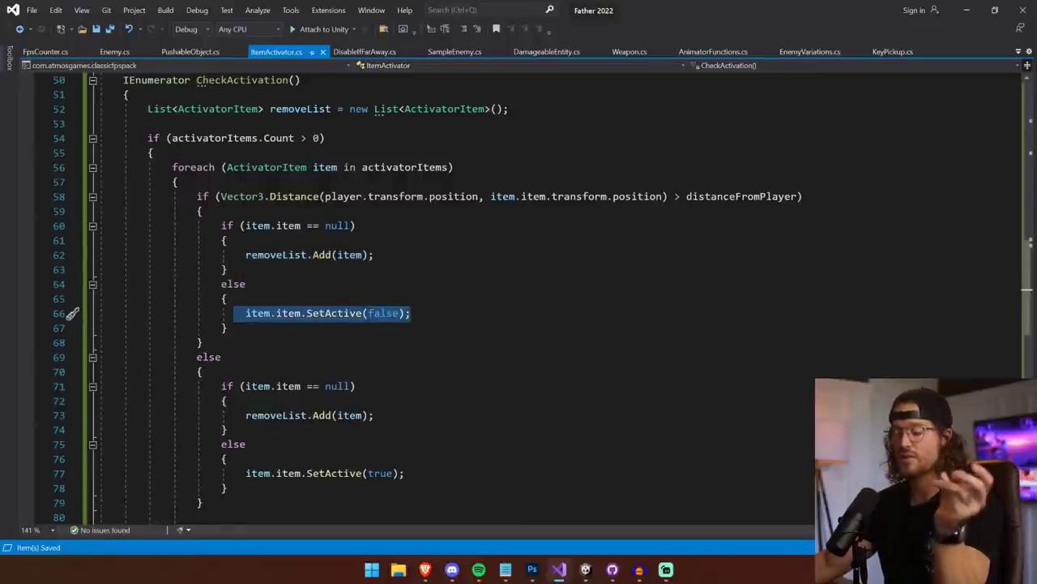
pyautogui.scroll(-2, 324, 283)
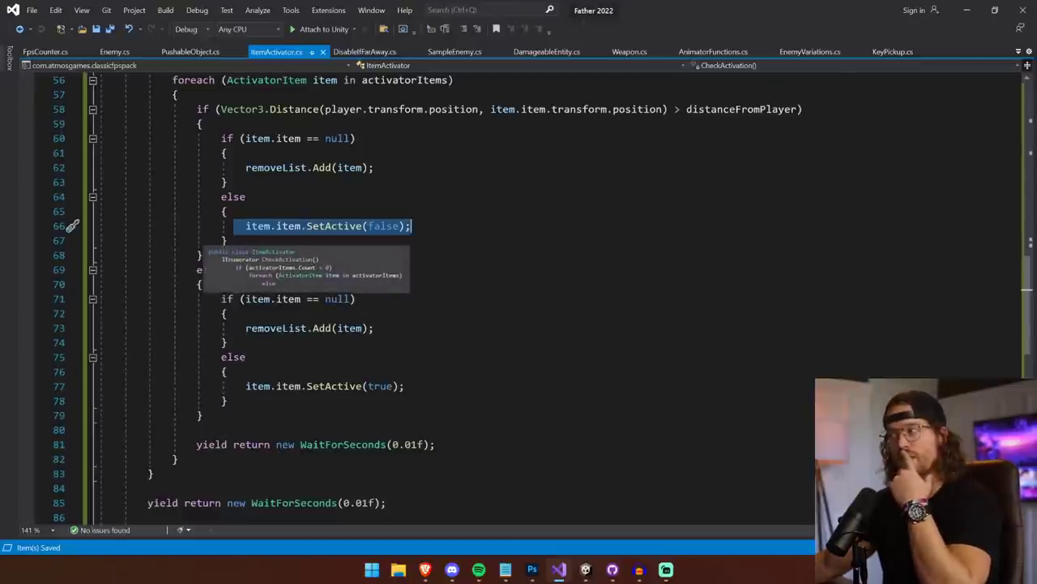
pyautogui.scroll(-2, 276, 328)
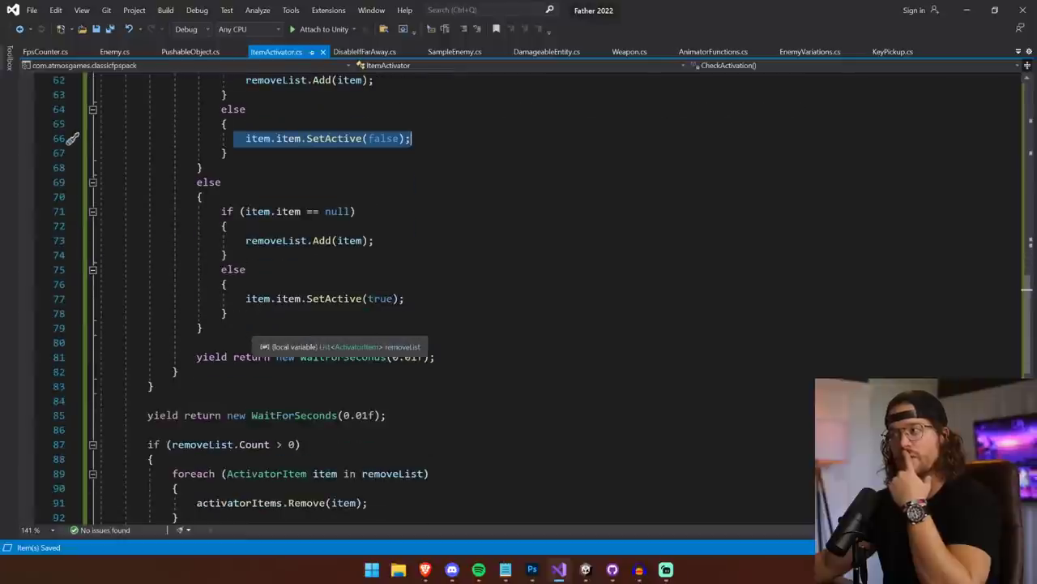
# - Examine the else branch of CheckActivation that removes null items or reactivates items near the player
pyautogui.moveTo(229, 226); pyautogui.dragTo(192, 197)
pyautogui.hotkey('shift', 'Down')
pyautogui.hotkey('shift', 'Down')
pyautogui.hotkey('shift', 'Down')
pyautogui.hotkey('shift', 'Down')
pyautogui.hotkey('shift', 'Down')
pyautogui.hotkey('shift', 'Down')
pyautogui.hotkey('shift', 'Down')
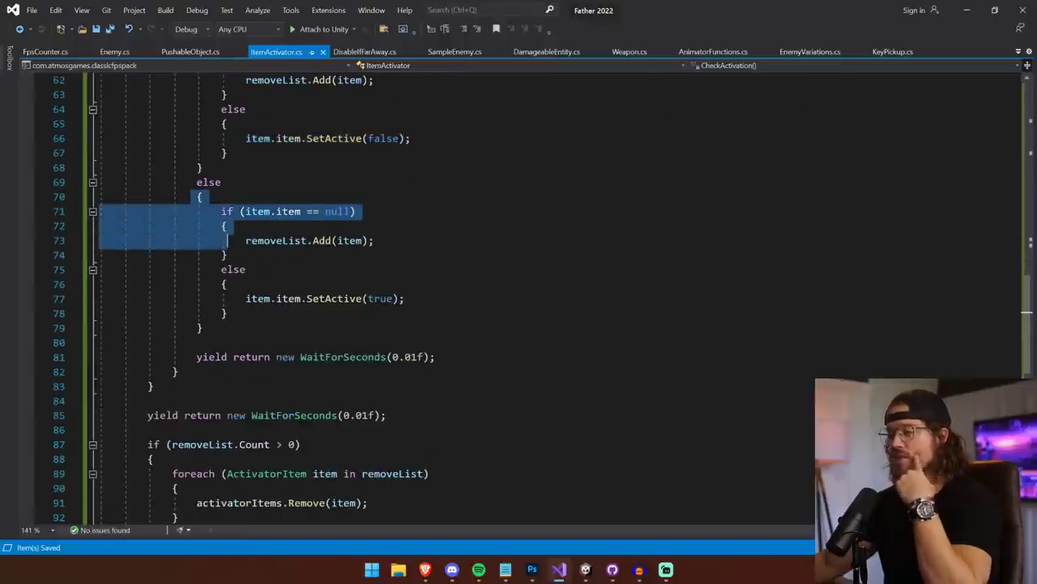
pyautogui.click(215, 212)
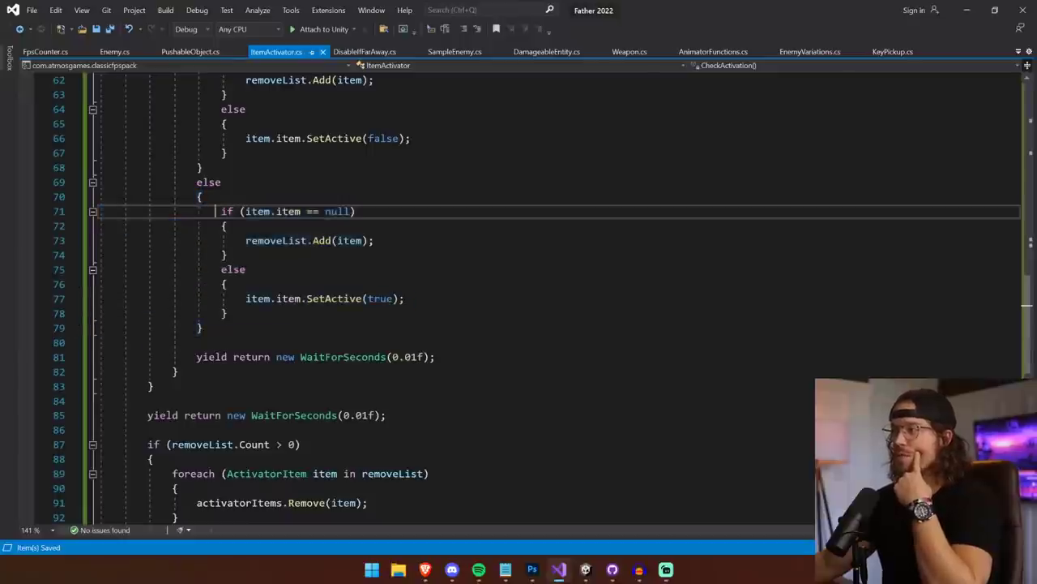
pyautogui.moveTo(216, 212); pyautogui.dragTo(247, 270)
pyautogui.moveTo(172, 269); pyautogui.dragTo(231, 313)
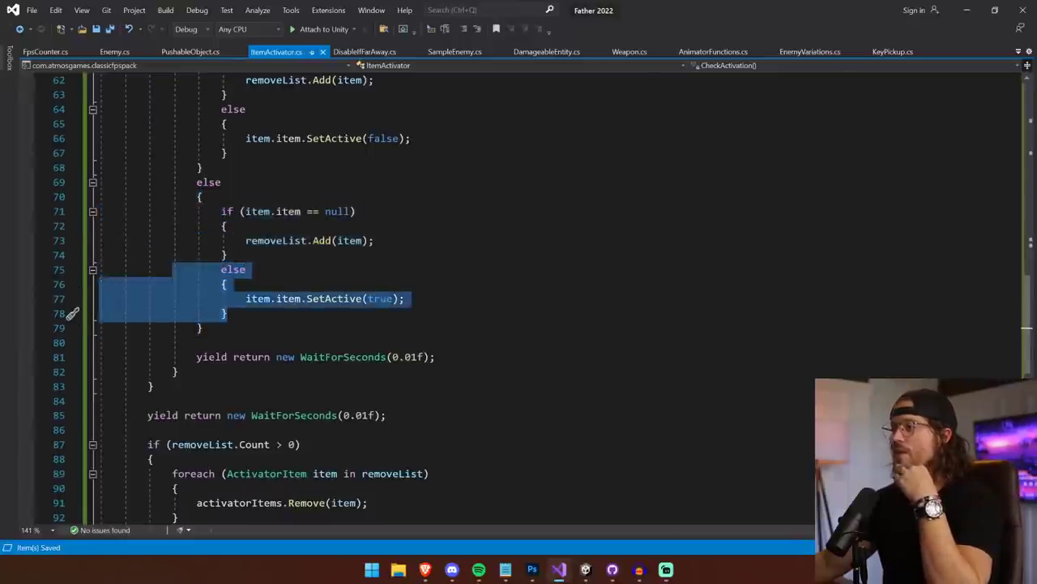
pyautogui.moveTo(221, 212); pyautogui.dragTo(229, 255)
pyautogui.scroll(3, 229, 255)
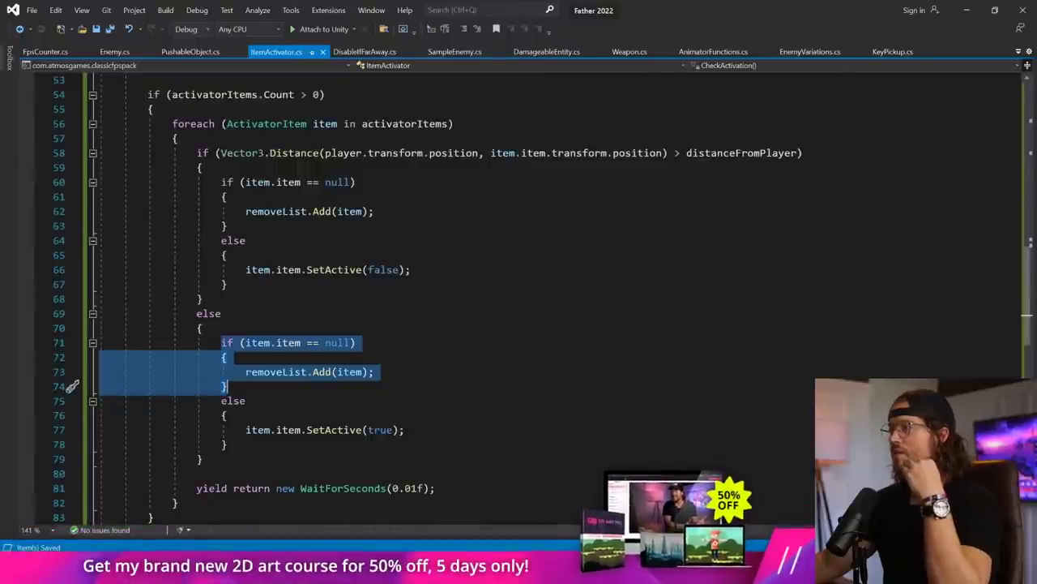
# - Examine the SetActive(true) call in the else branch and the WaitForSeconds(0.01f) delay inside the foreach loop of CheckActivation
pyautogui.scroll(-3, 518, 292)
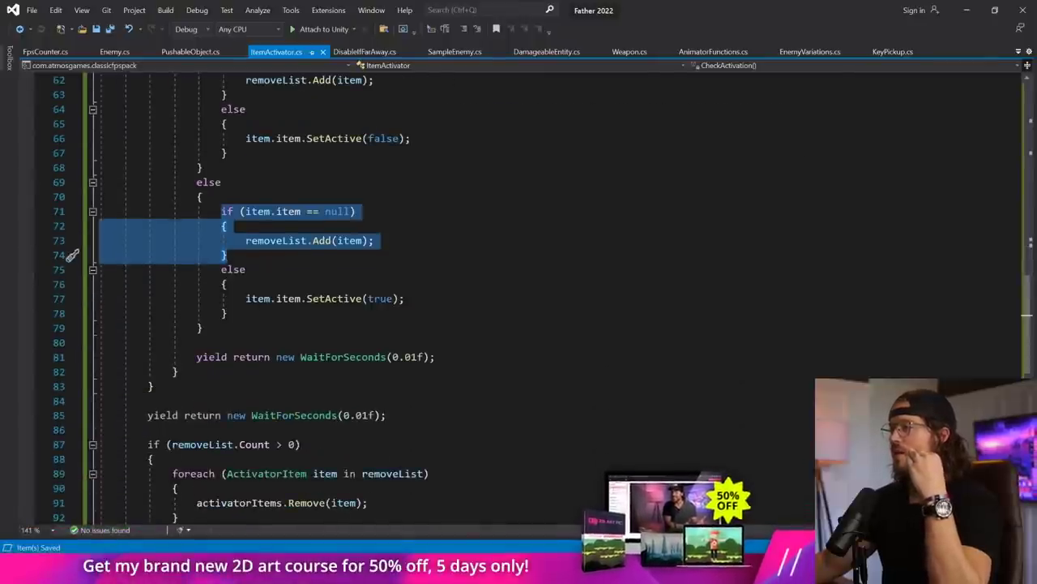
pyautogui.moveTo(404, 298); pyautogui.dragTo(231, 298)
pyautogui.scroll(-2, 70, 211)
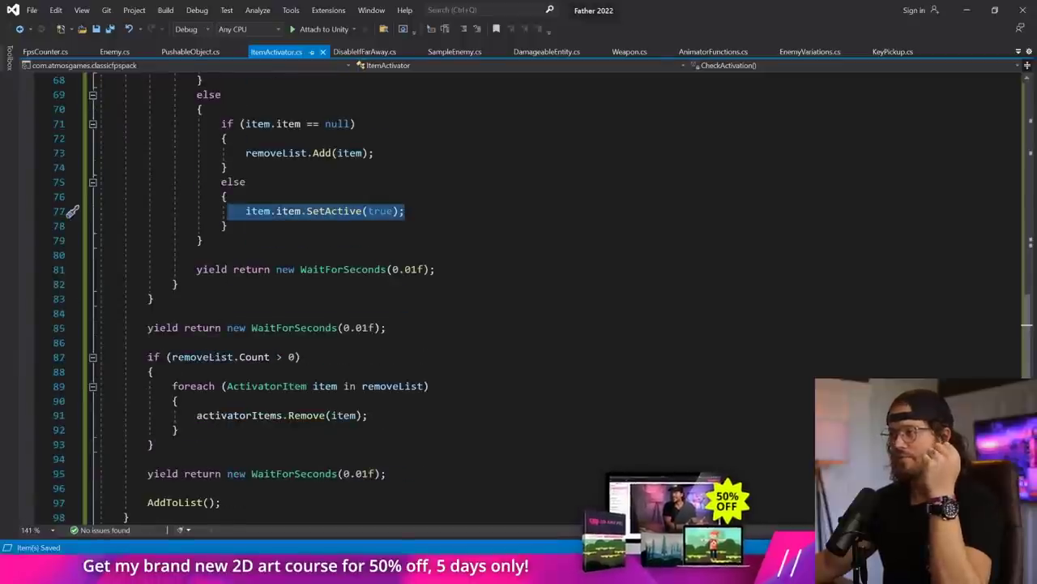
pyautogui.moveTo(184, 269); pyautogui.dragTo(436, 269)
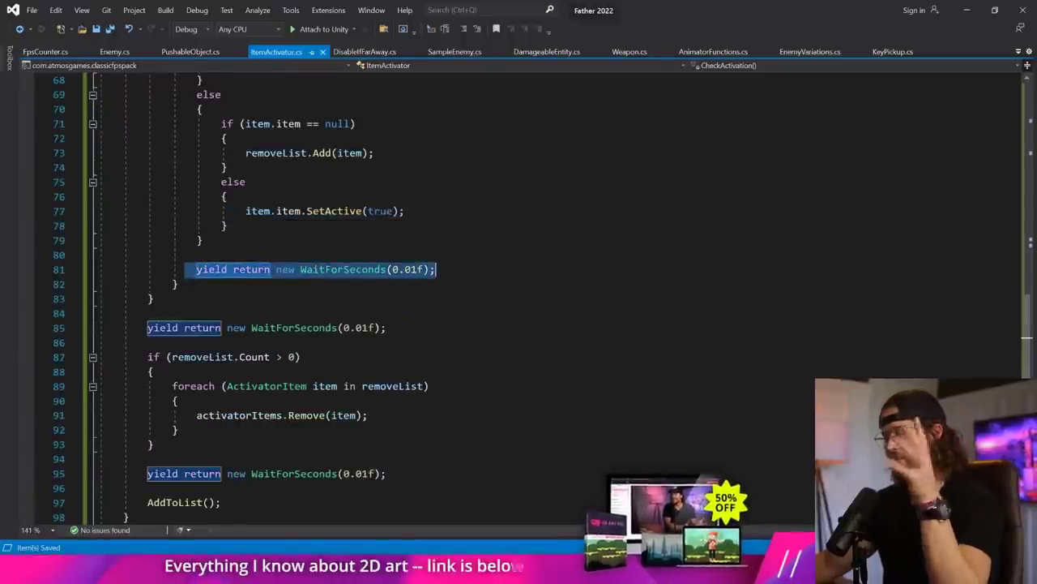
pyautogui.click(149, 342)
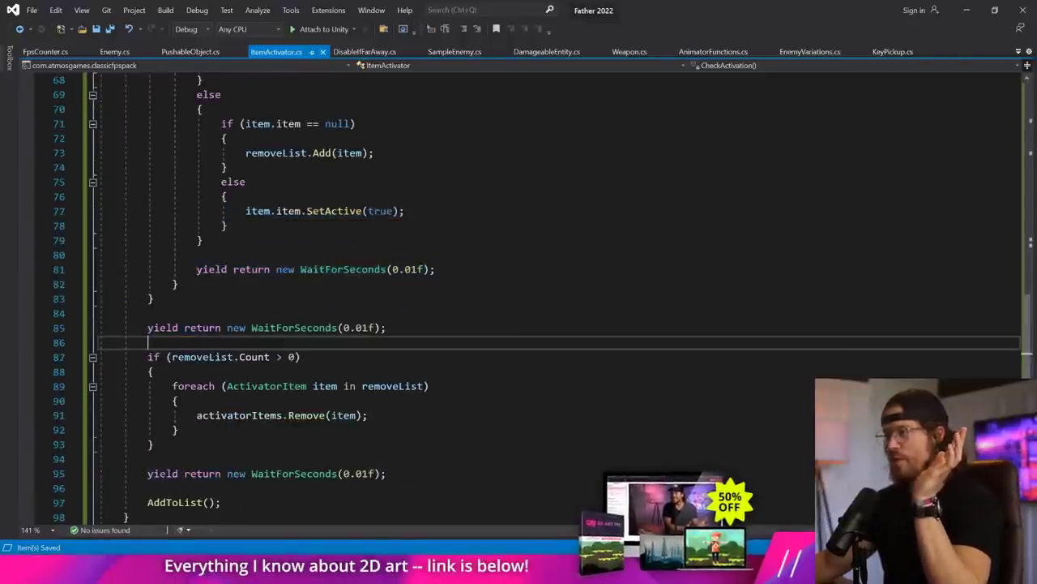
# - Examine the removeList.Count block that removes items from activatorItems and the removeList.Add call that fills the list
pyautogui.scroll(-2, 72, 254)
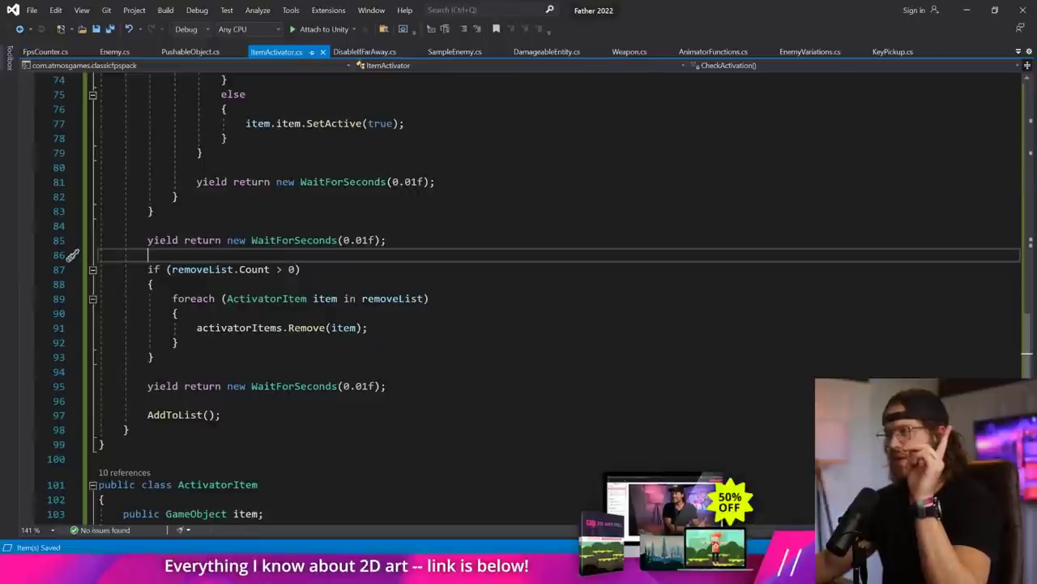
pyautogui.moveTo(234, 269); pyautogui.dragTo(178, 342)
pyautogui.click(154, 284)
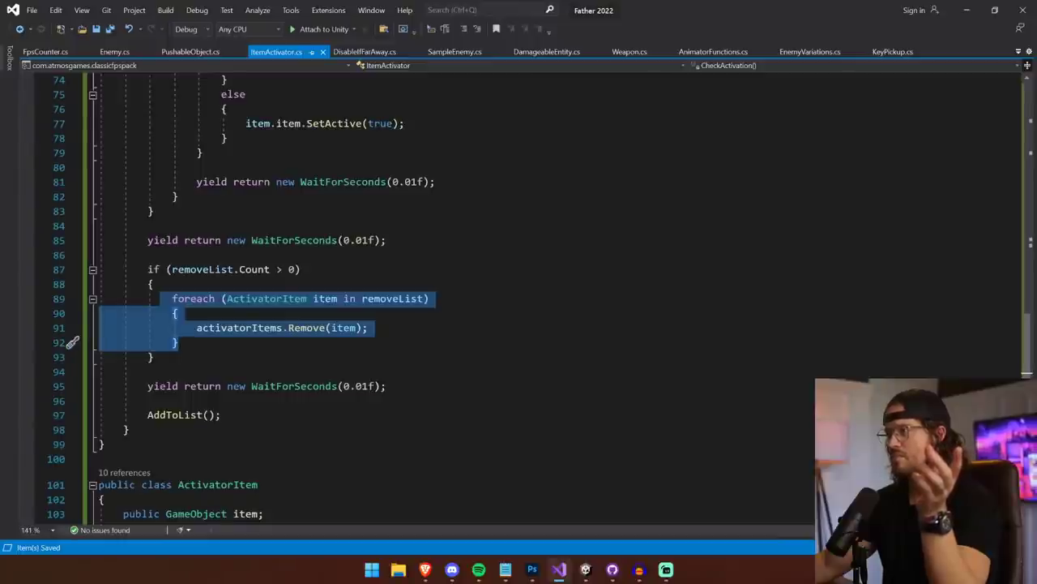
pyautogui.moveTo(147, 269); pyautogui.dragTo(154, 357)
pyautogui.hotkey('ctrl', 'x')
pyautogui.scroll(7, 72, 358)
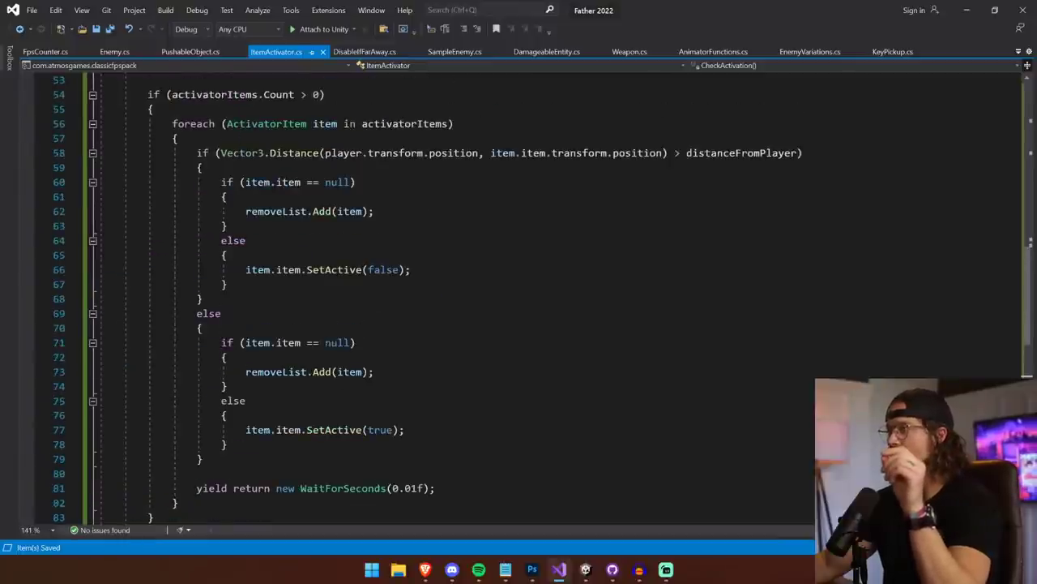
pyautogui.doubleClick(277, 212)
pyautogui.scroll(-8, 276, 212)
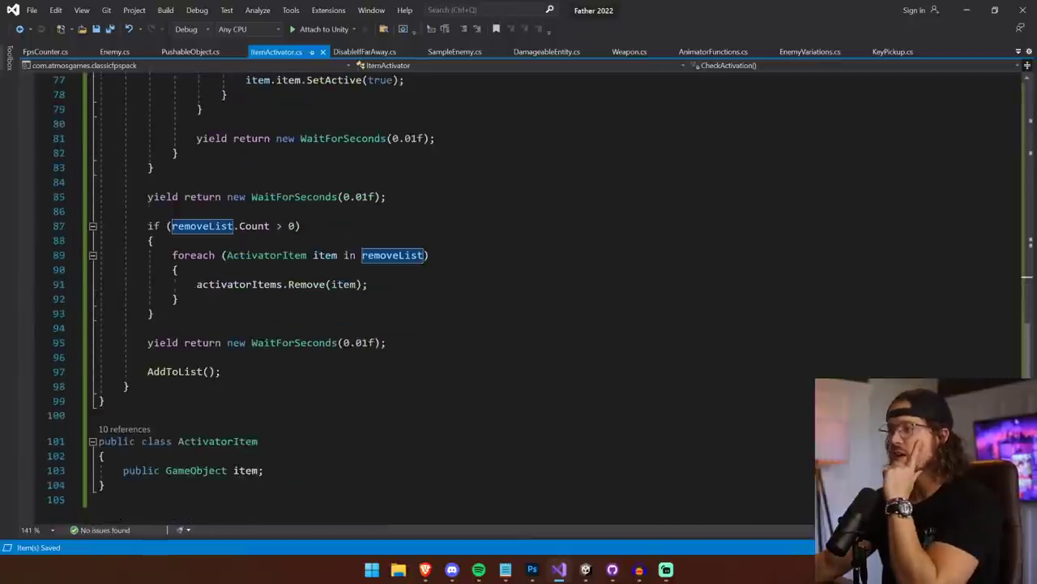
pyautogui.scroll(1, 203, 225)
pyautogui.moveTo(147, 226); pyautogui.dragTo(154, 356)
pyautogui.scroll(-5, 154, 357)
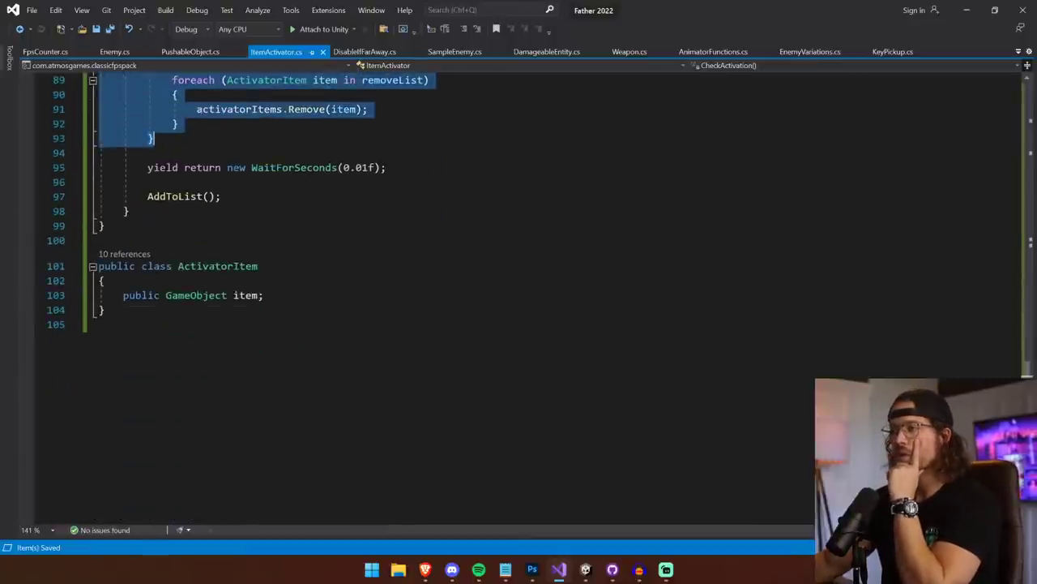
pyautogui.scroll(3, 518, 300)
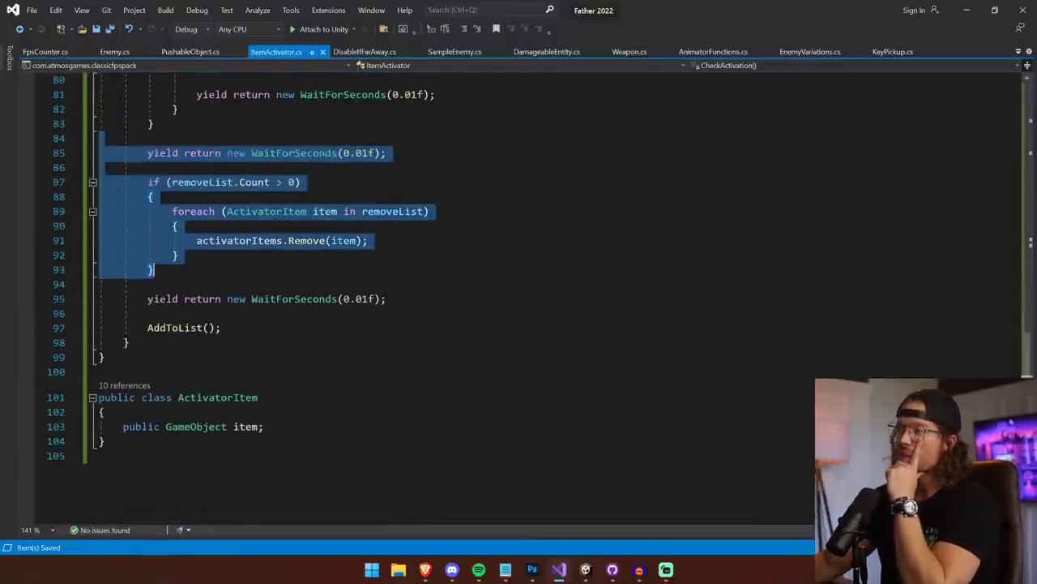
# - Examine the closing WaitForSeconds delay and AddToList() call of CheckActivation and review the start of the coroutine
pyautogui.click(57, 299)
pyautogui.click(57, 328)
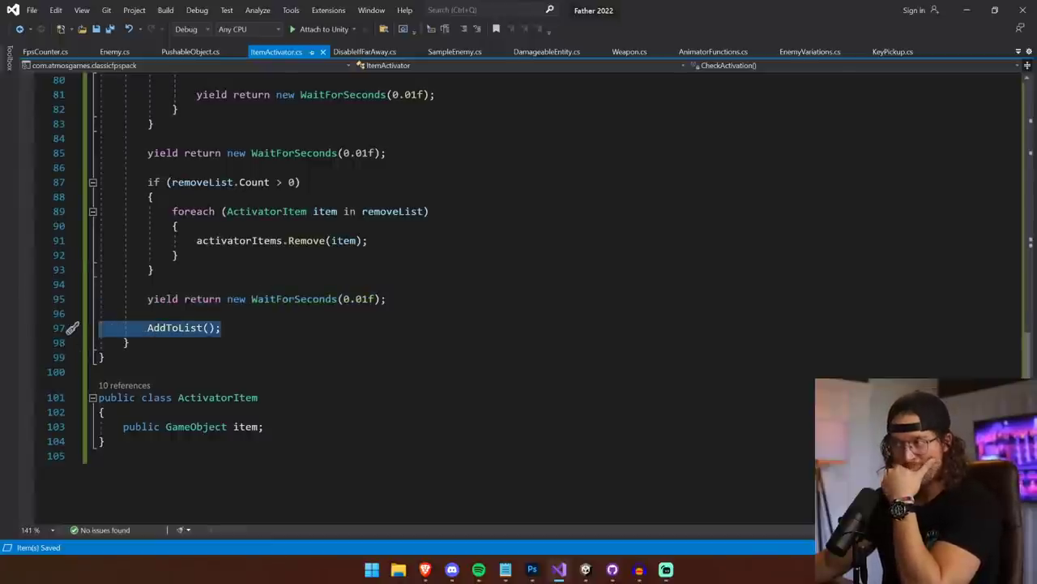
pyautogui.scroll(12, 57, 328)
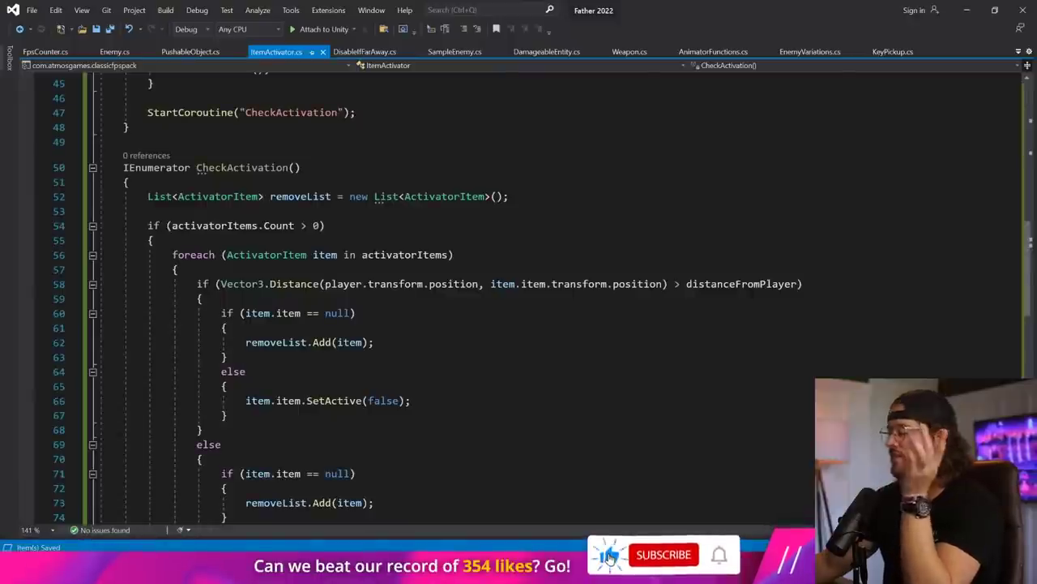
# - Open PushableObject.cs and place the cursor after the rigidbody.Sleep() call in Start
pyautogui.click(170, 52)
pyautogui.scroll(-2, 519, 300)
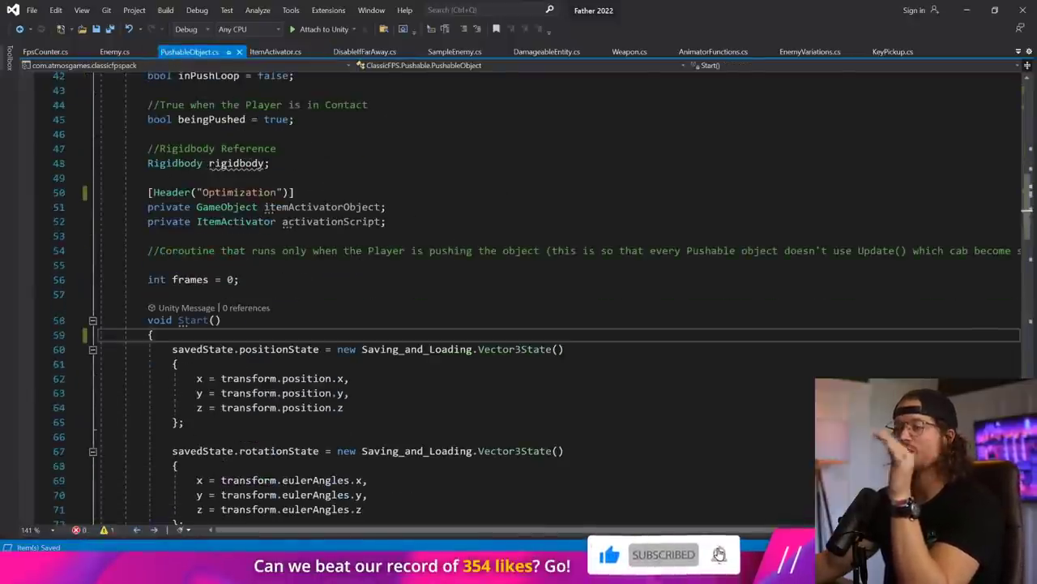
pyautogui.scroll(-4, 316, 338)
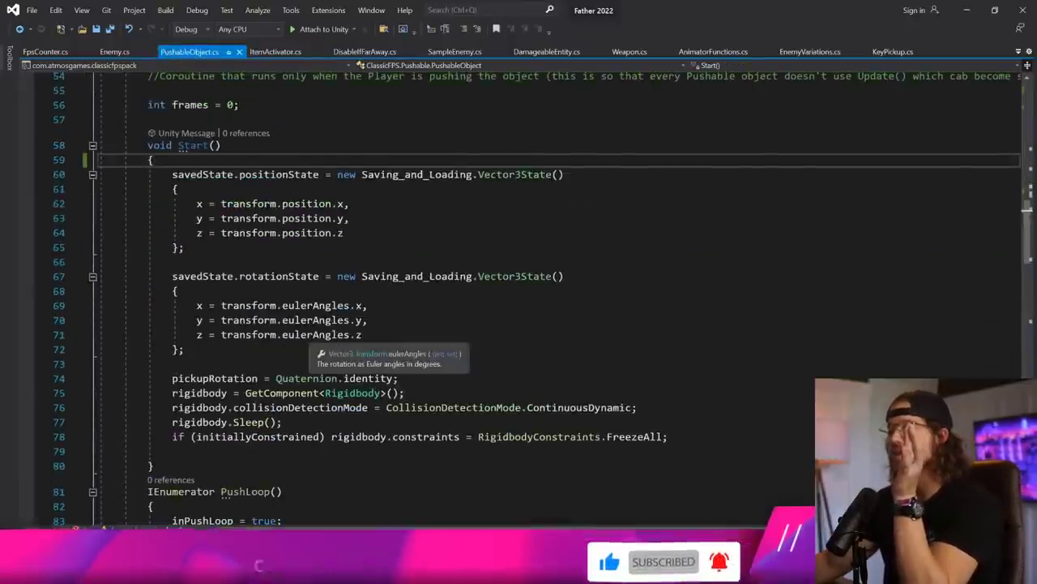
pyautogui.scroll(-2, 316, 333)
pyautogui.moveTo(316, 334); pyautogui.dragTo(171, 334)
pyautogui.click(283, 334)
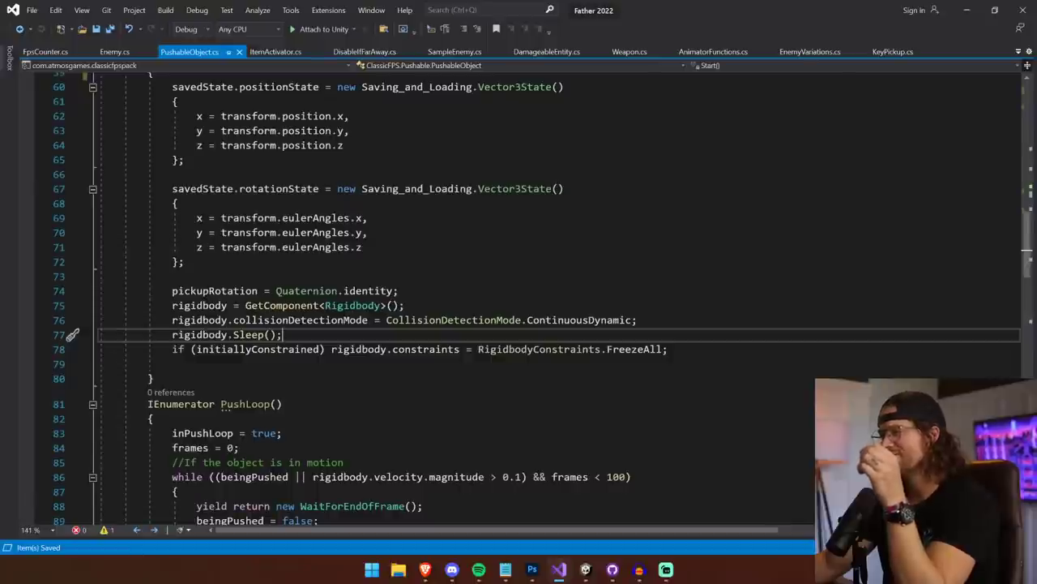
pyautogui.press('Return')
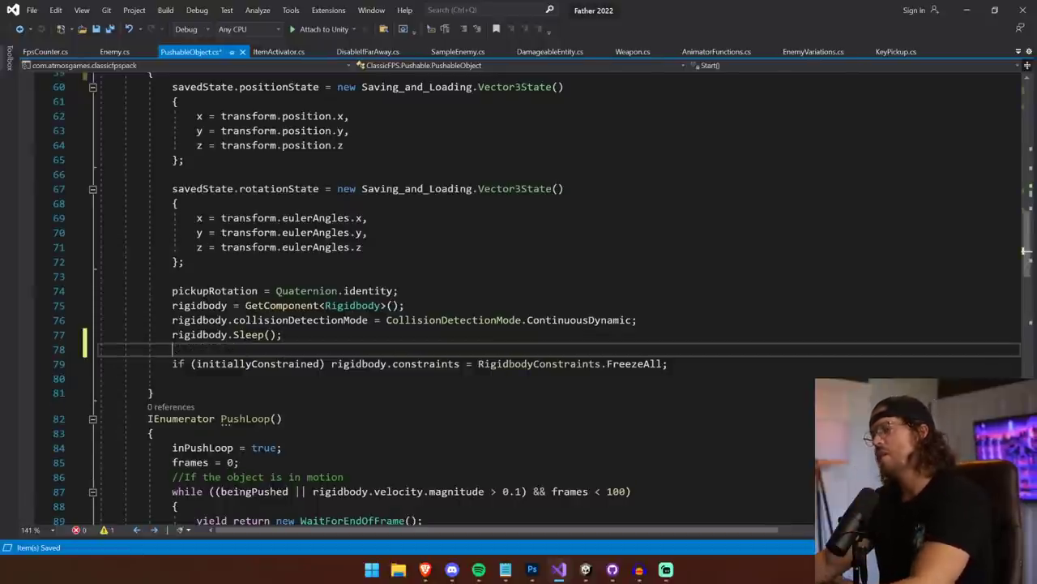
pyautogui.scroll(4, 73, 349)
pyautogui.hotkey('ctrl', 'z')
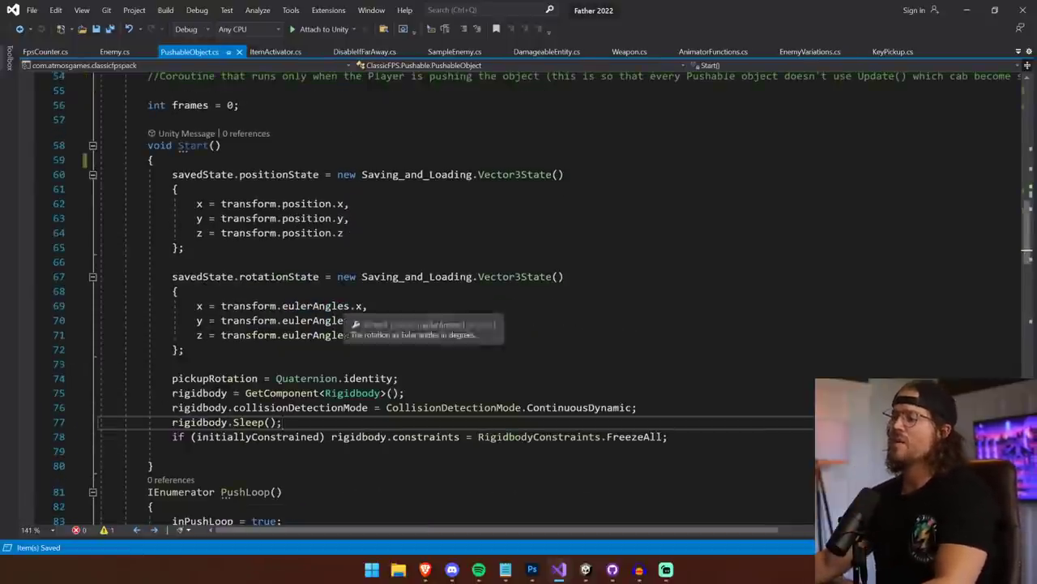
# - Add rigidbody.isKinematic = true; and rigidbody.useGravity = false; after rigidbody.Sleep() in Start and save the script
pyautogui.scroll(-3, 349, 316)
pyautogui.press('Return')
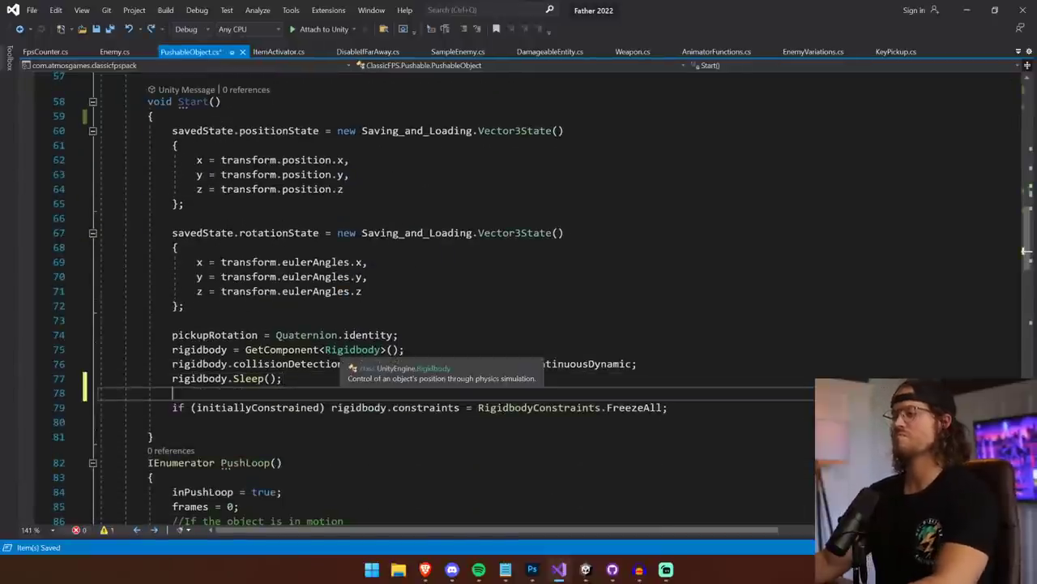
pyautogui.write('rigidbody.i')
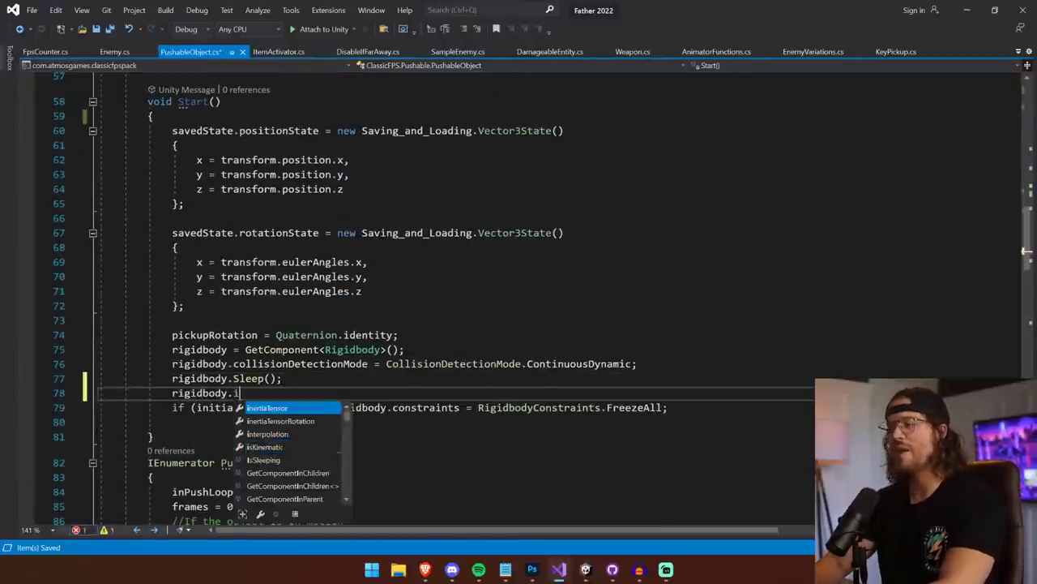
pyautogui.write('sKinematic = true;')
pyautogui.press('Return')
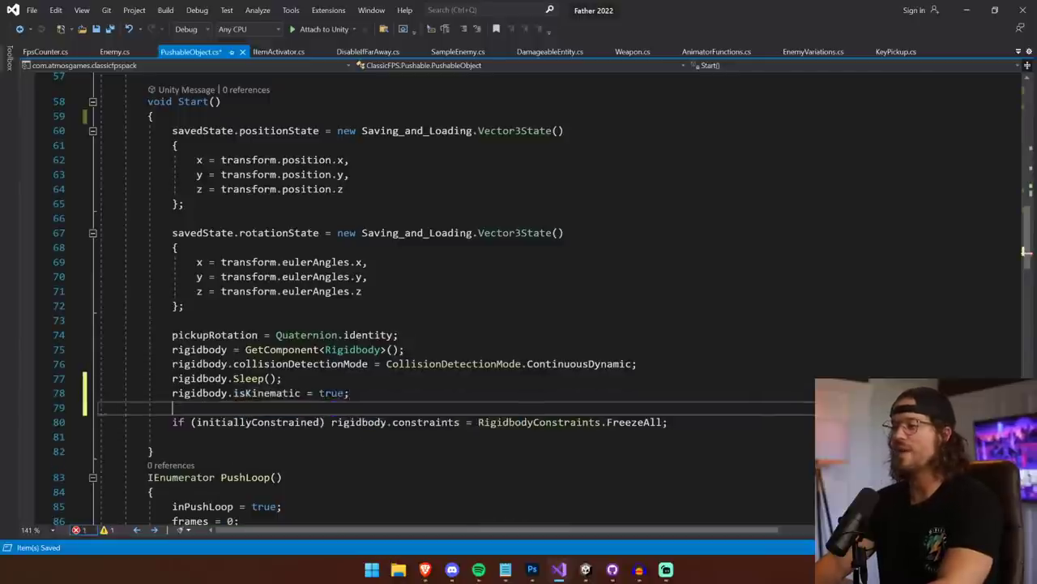
pyautogui.write('rigidbody.u')
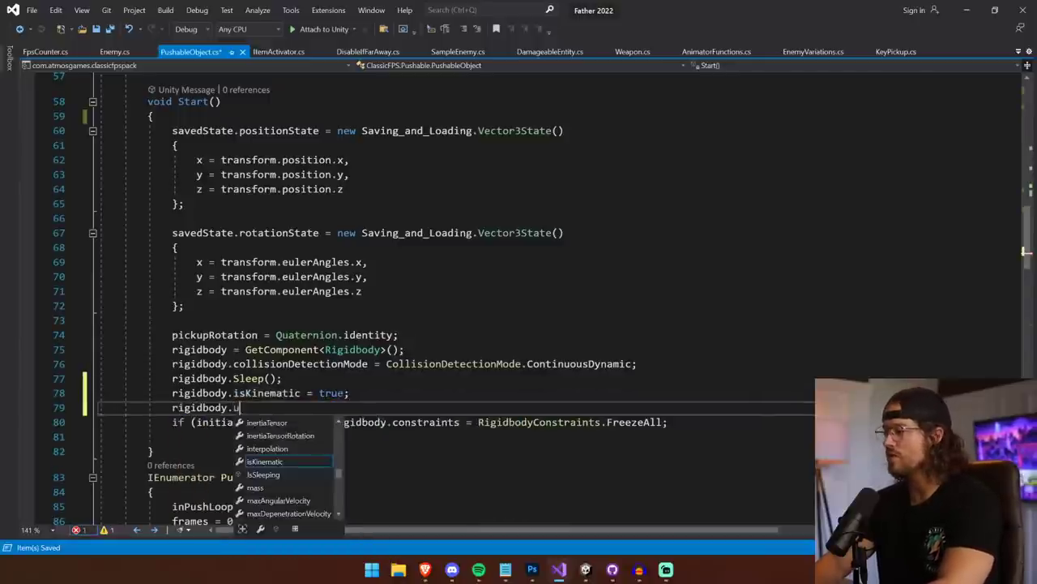
pyautogui.write('seGravity = false;')
pyautogui.hotkey('ctrl', 's')
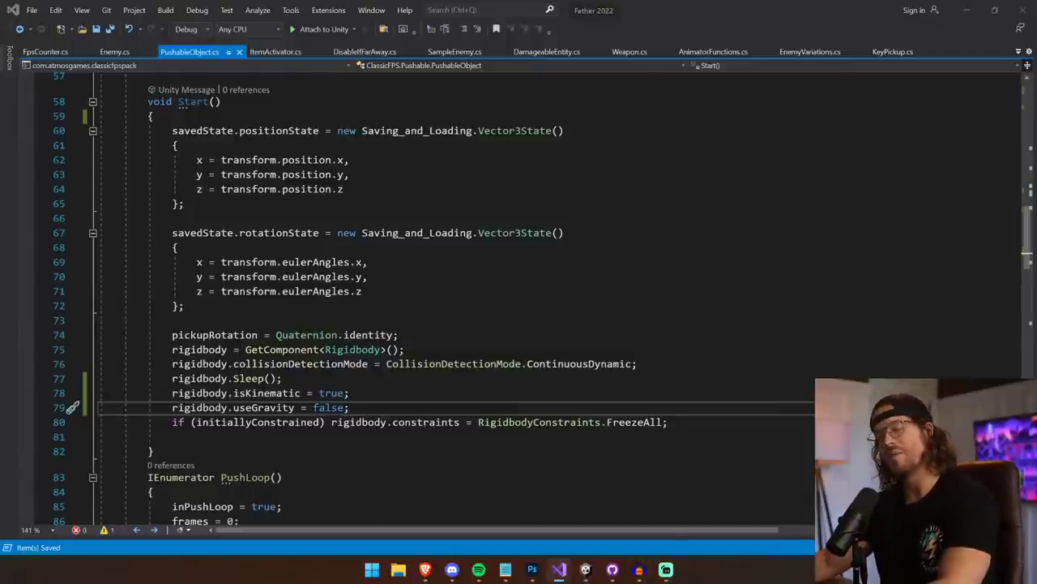
# - Switch to Unity, clear the console, play the level and walk forward through the candlelit hall to check the frame rate
pyautogui.hotkey('alt', 'Tab')
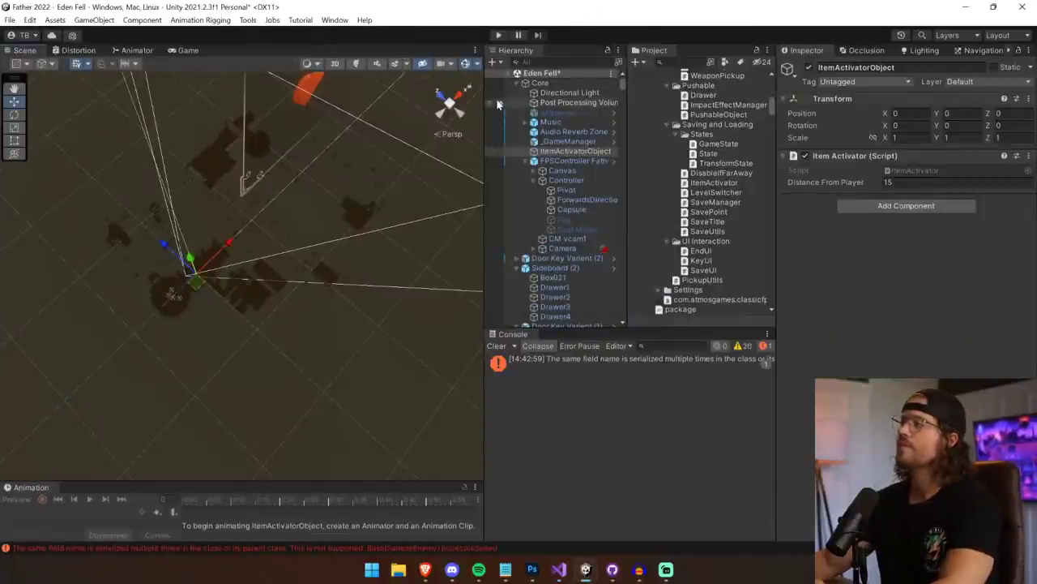
pyautogui.click(496, 345)
pyautogui.click(511, 102)
pyautogui.click(498, 36)
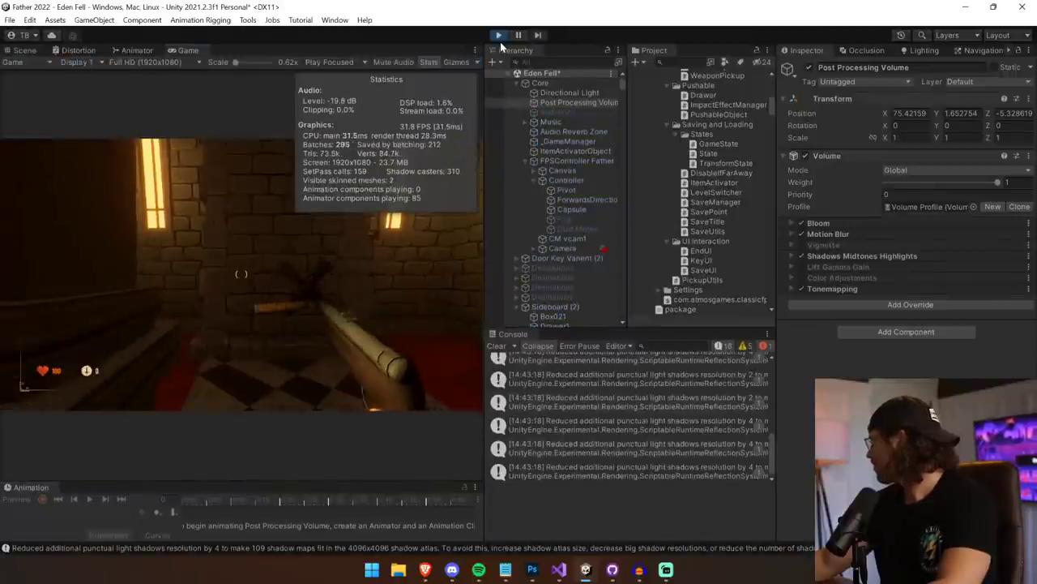
pyautogui.click(306, 228)
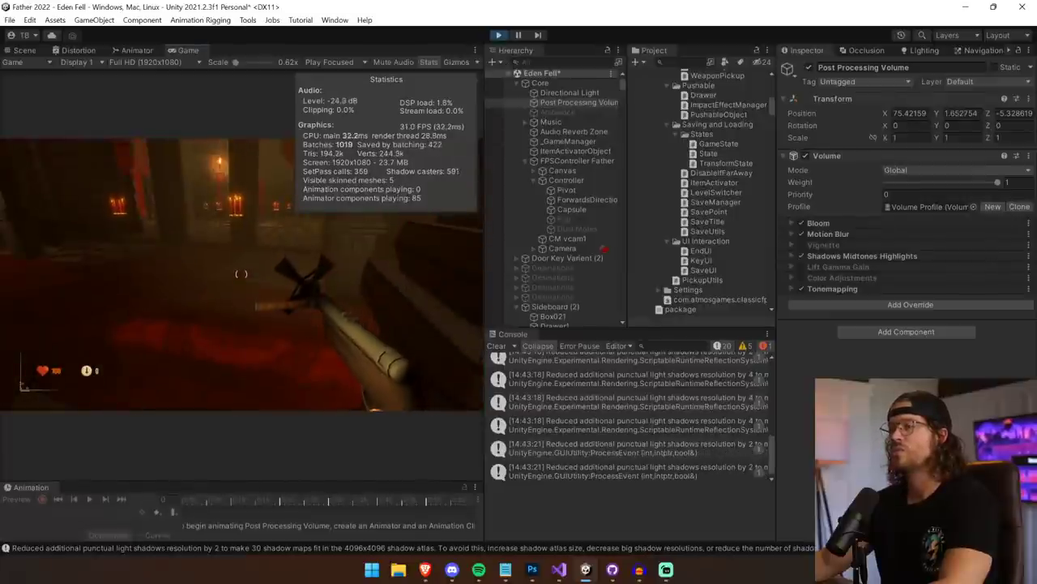
pyautogui.press('w')
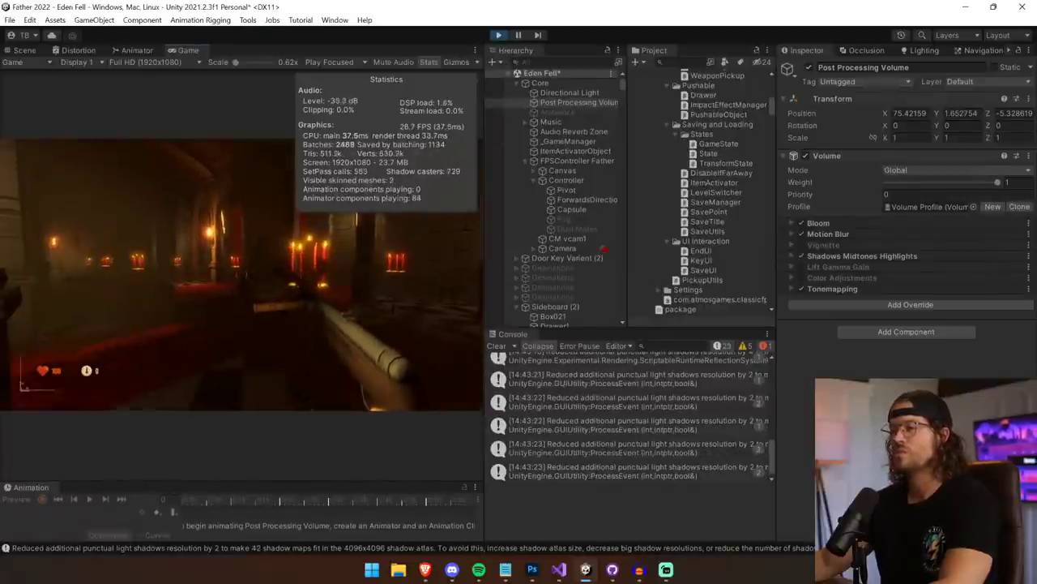
pyautogui.press('w')
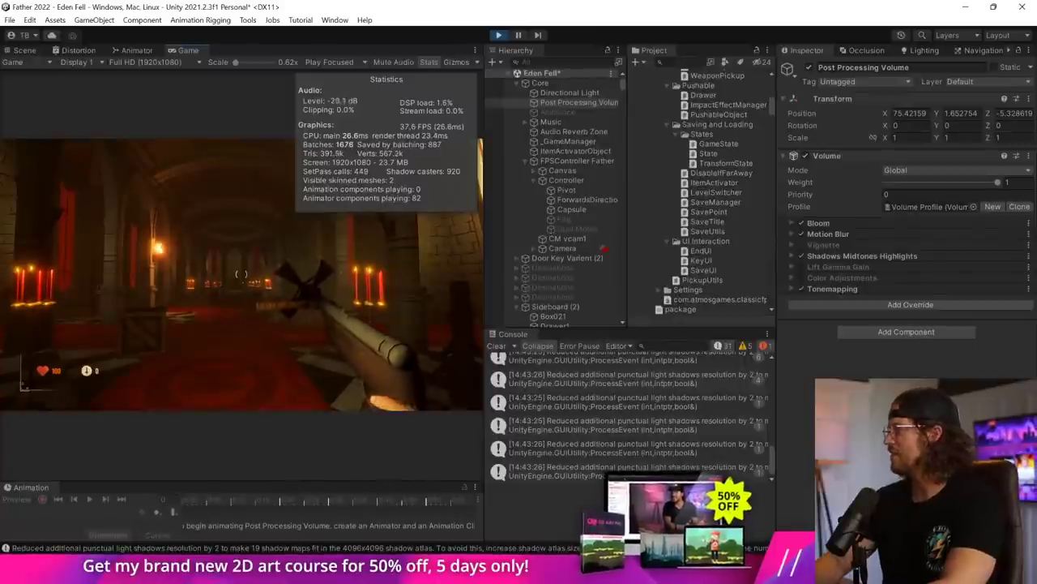
# - Inspect ItemActivatorObject's settings during play, walk to the closed double door and try to open it
pyautogui.press('Escape')
pyautogui.click(587, 150)
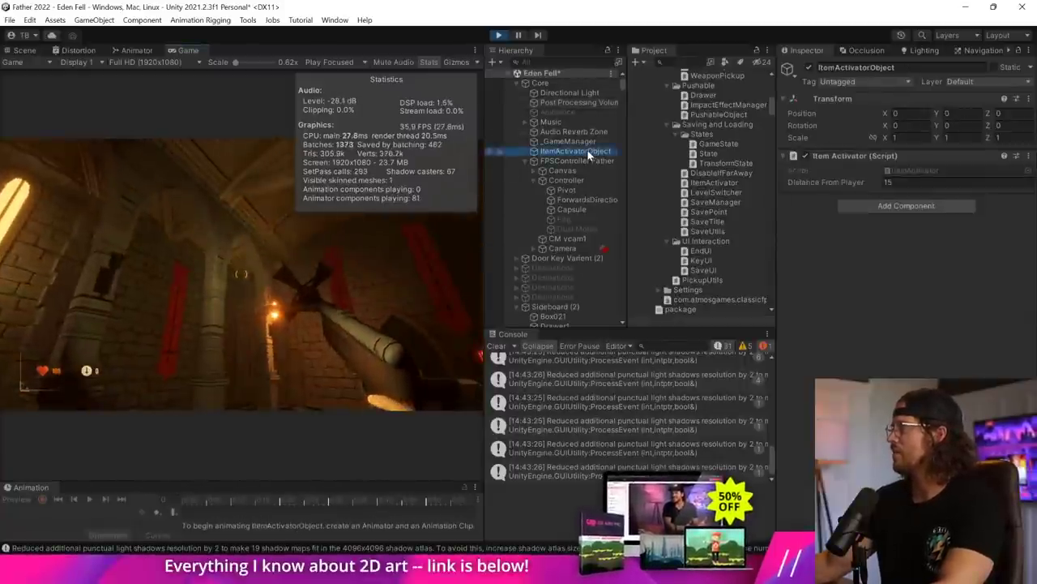
pyautogui.click(397, 219)
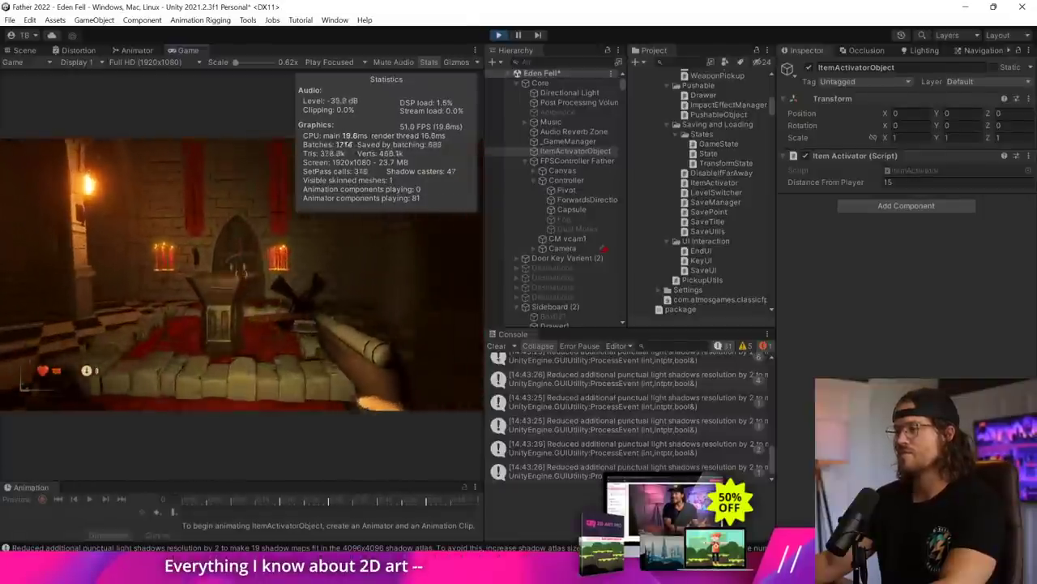
pyautogui.press('w')
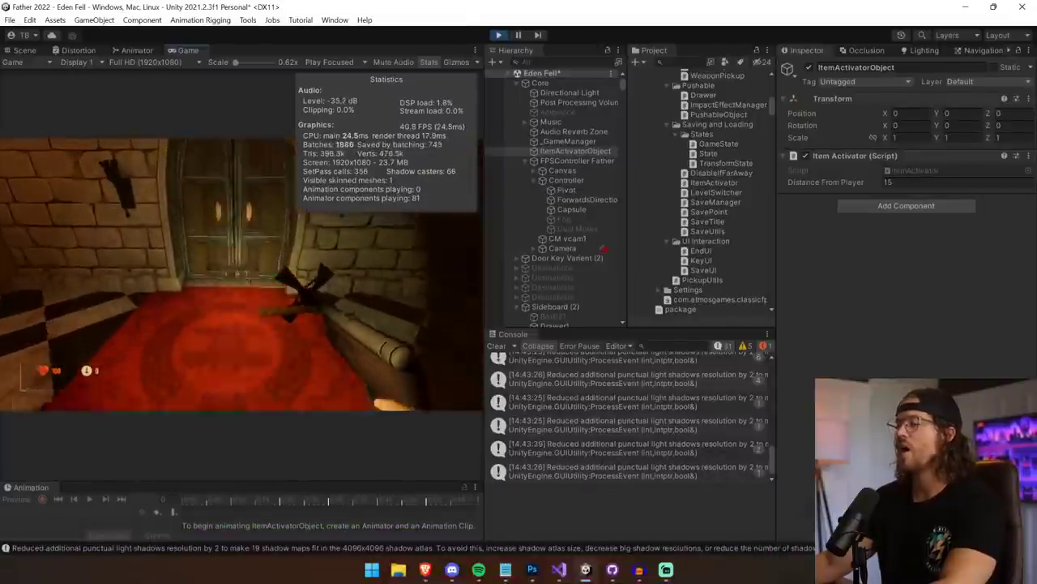
pyautogui.press('e')
pyautogui.press('e')
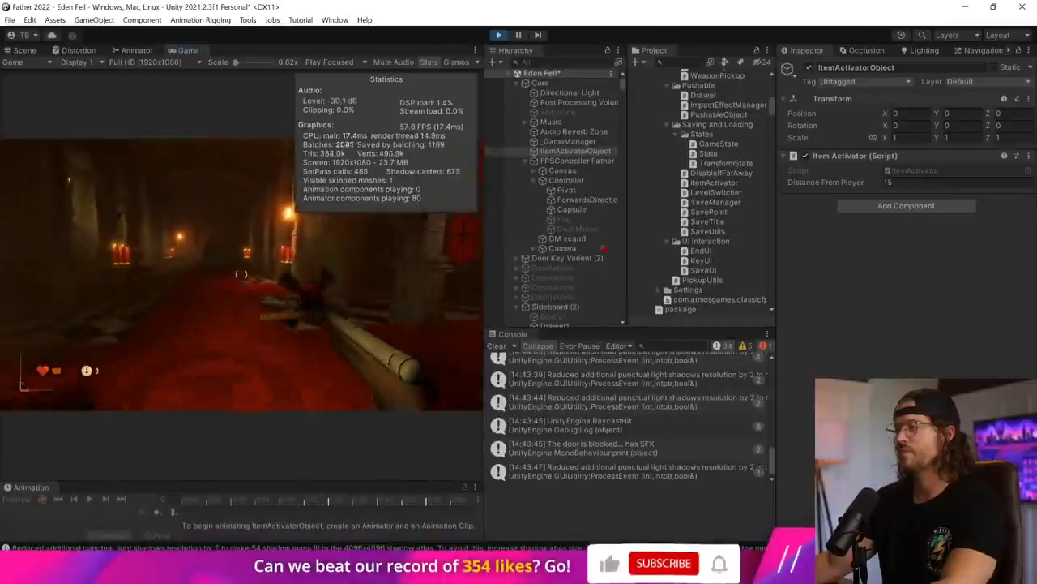
# - Walk along the red-carpeted hall past the wooden crates to check the frame rate and nearby object activation
pyautogui.press('w')
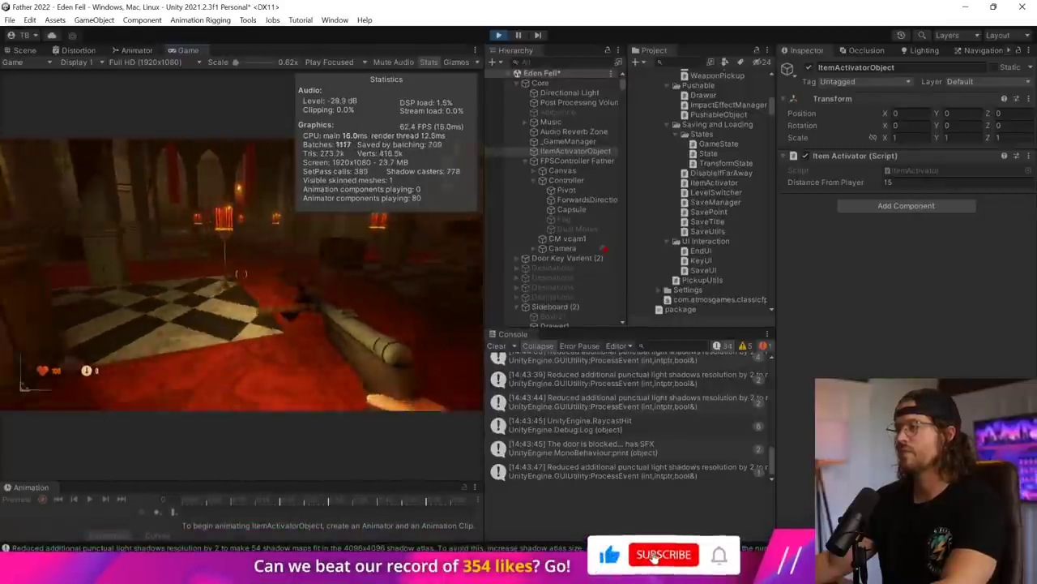
pyautogui.press('w')
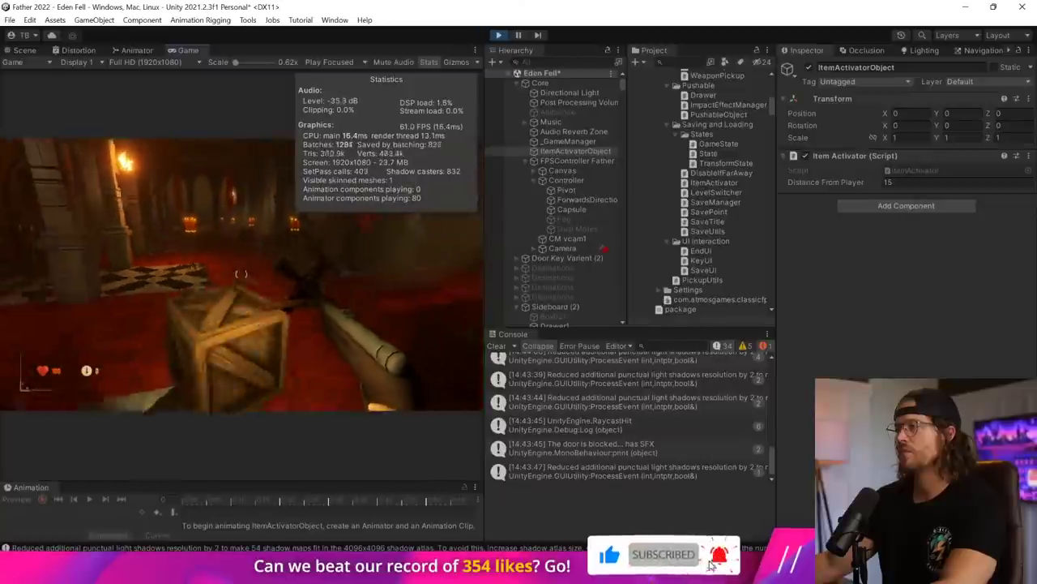
pyautogui.press('w')
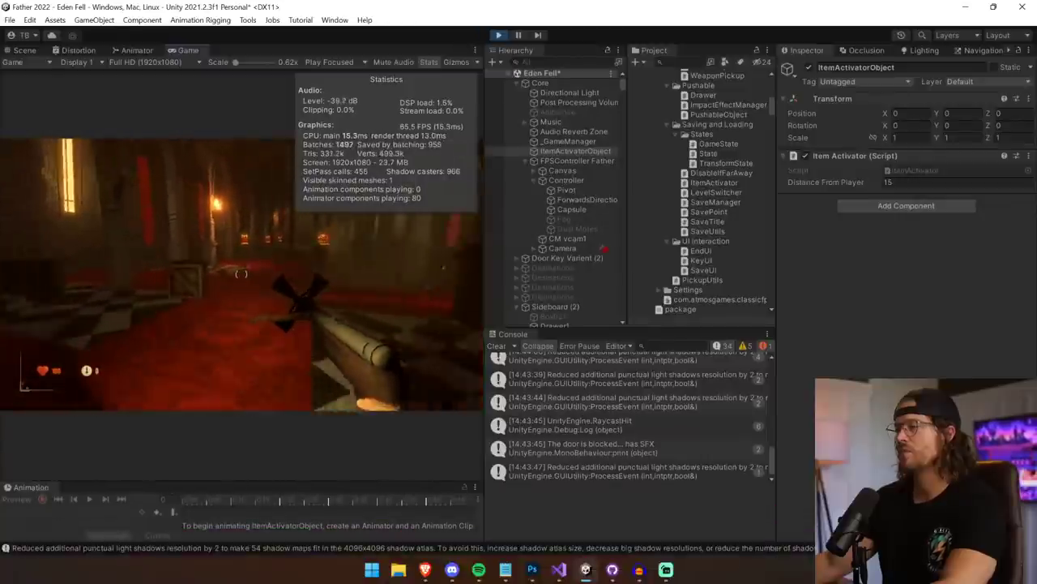
pyautogui.press('w')
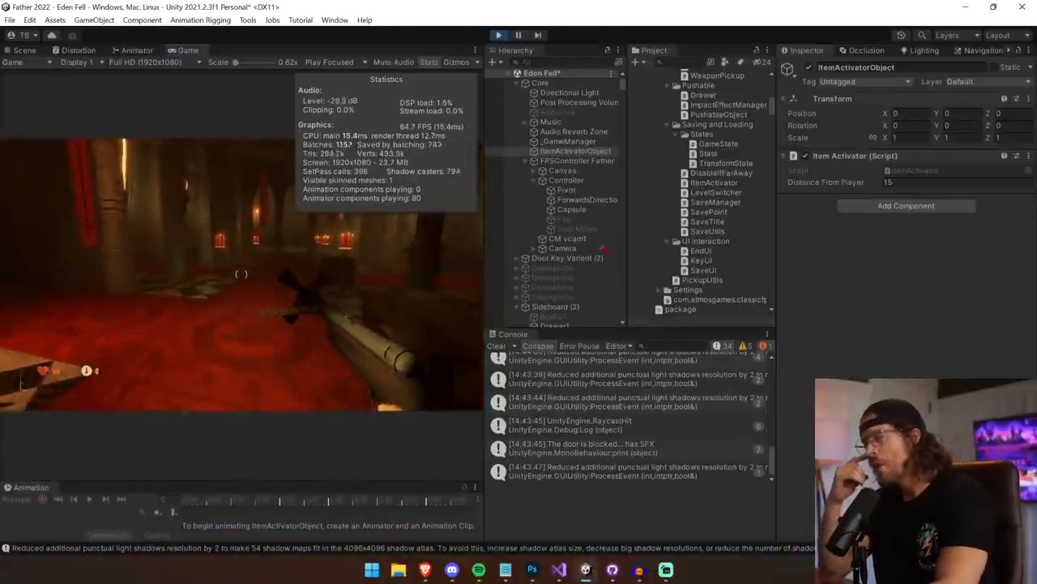
# - Walk along the candlelit hall into the foyer to check the frame rate and console errors, and stop play mode
pyautogui.press('w')
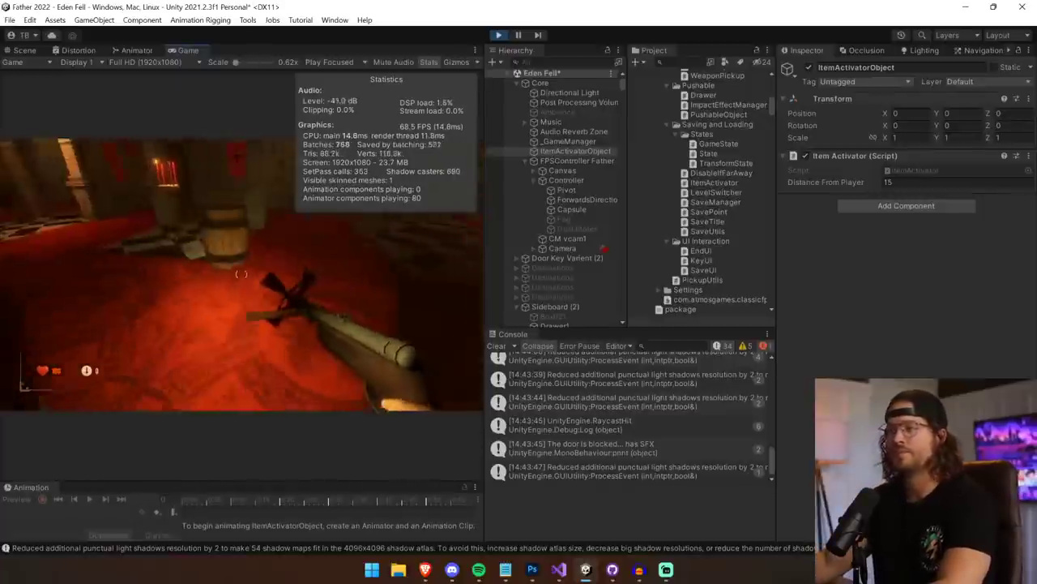
pyautogui.press('w')
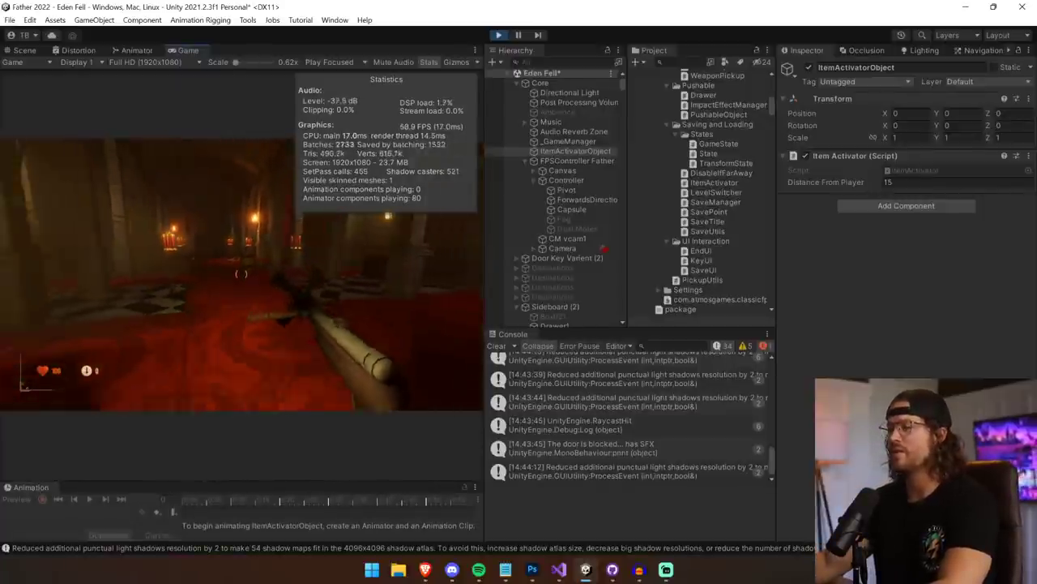
pyautogui.press('w')
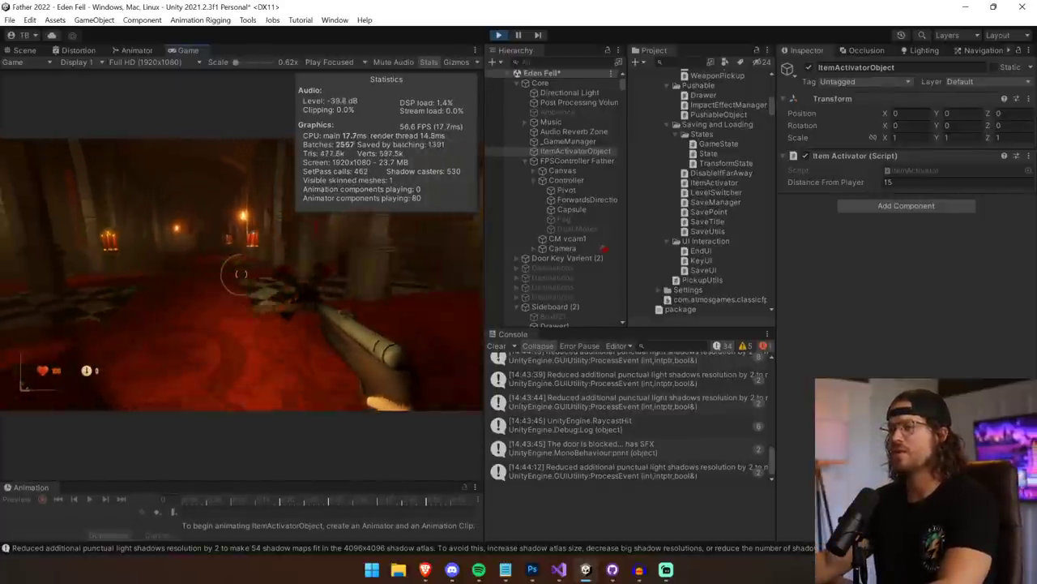
pyautogui.press('w')
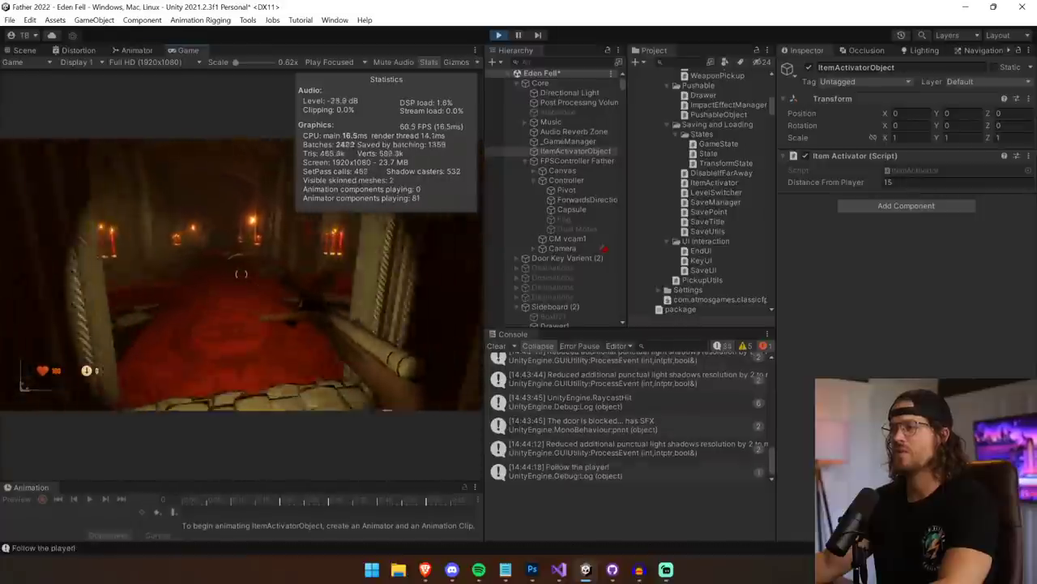
pyautogui.press('w')
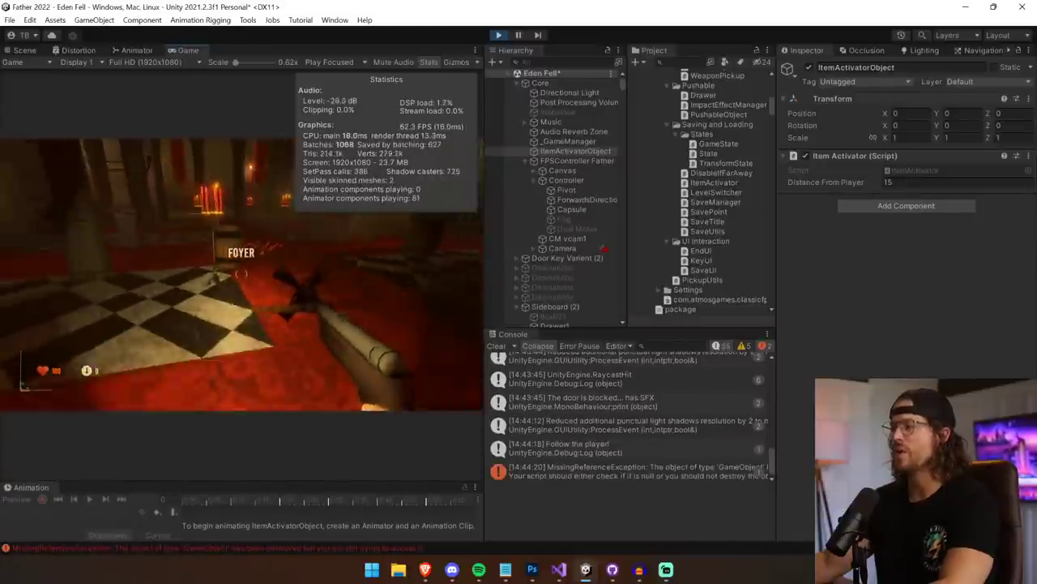
pyautogui.hotkey('ctrl', 'p')
# - Switch to Visual Studio and review how DisableIfFarAway.cs registers its object through the AddToList coroutine
pyautogui.hotkey('alt', 'Tab')
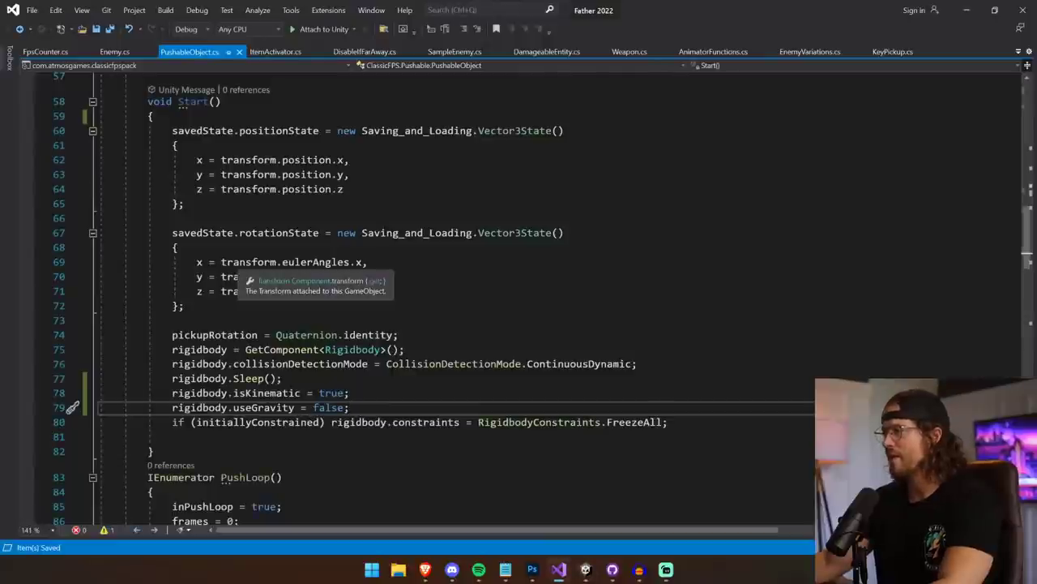
pyautogui.click(276, 51)
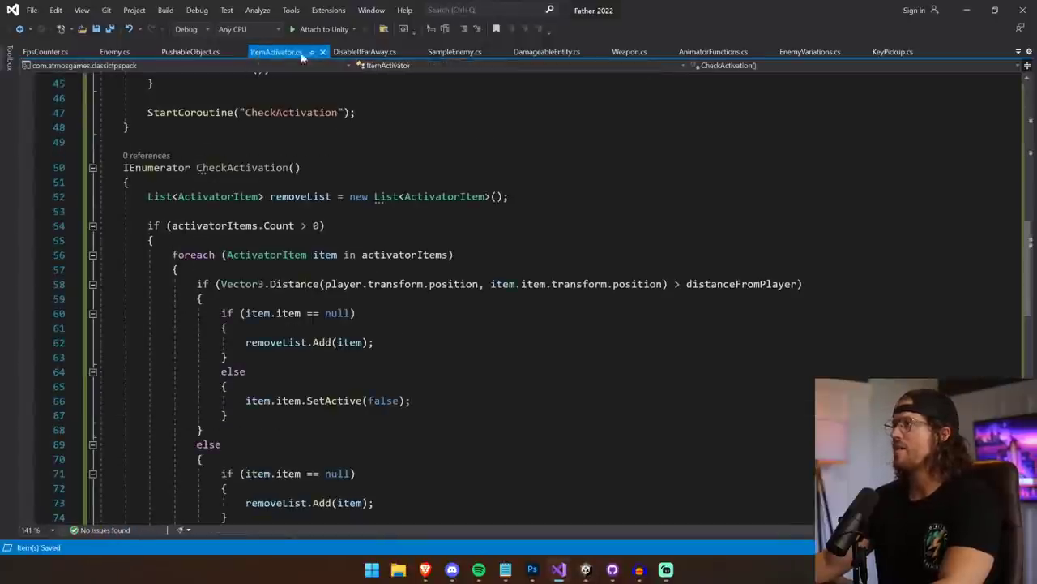
pyautogui.click(355, 52)
pyautogui.scroll(-3, 454, 300)
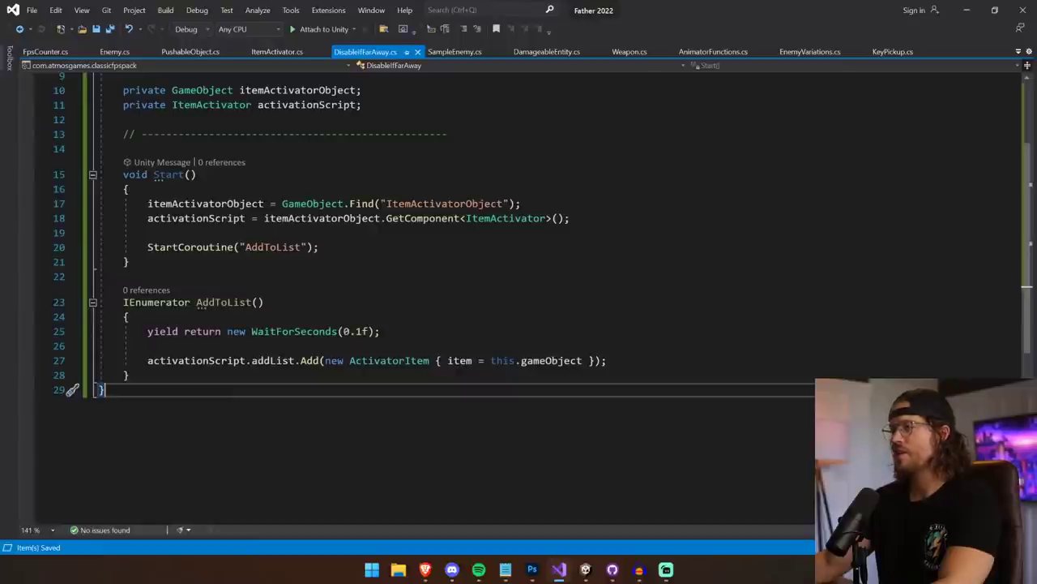
pyautogui.scroll(3, 142, 336)
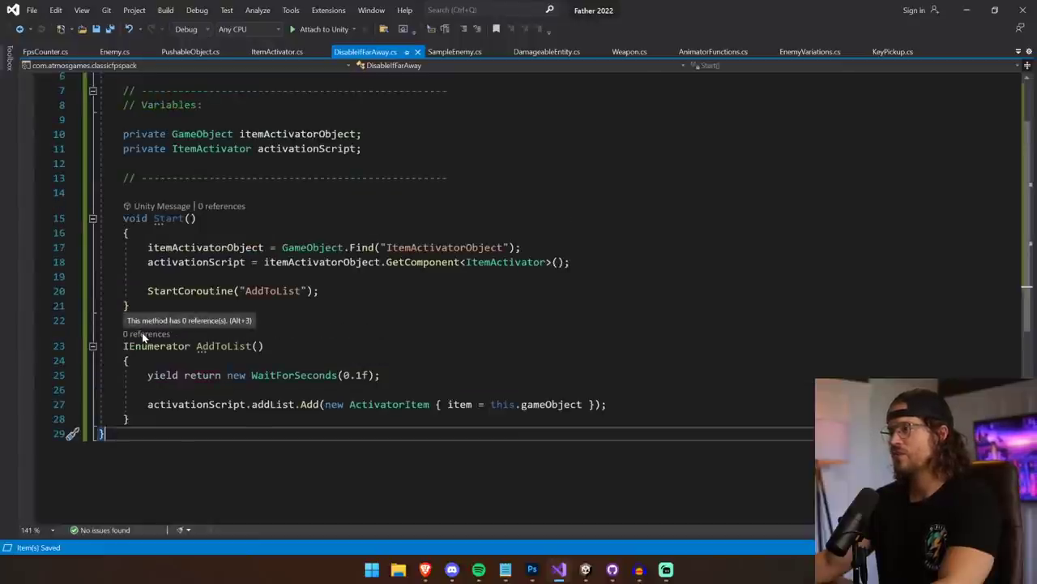
pyautogui.scroll(2, 142, 335)
# - Examine ItemActivator.cs from its variables through AddToList, CheckActivation and the removeList handling down to the ActivatorItem class
pyautogui.click(277, 51)
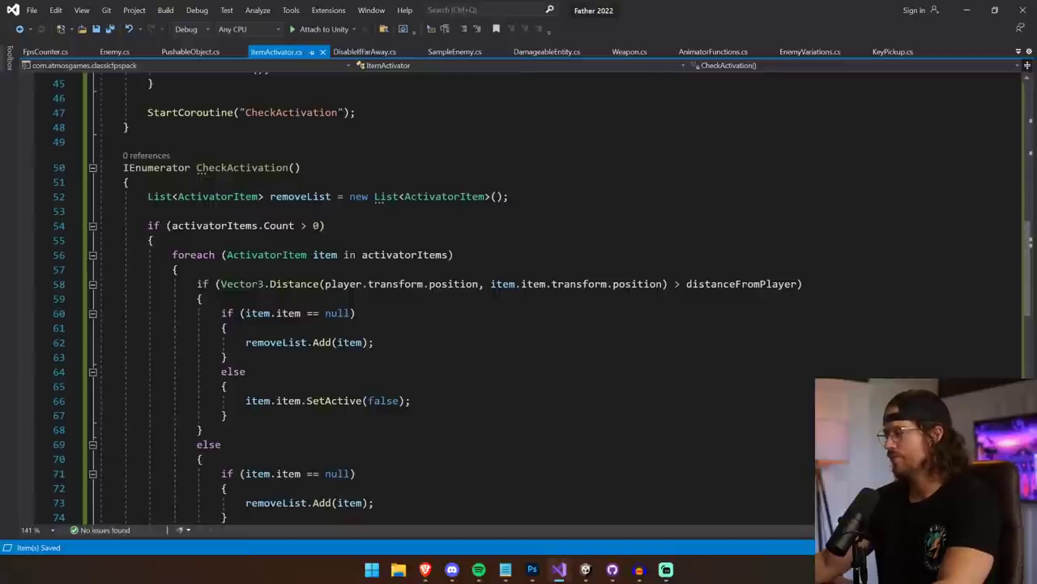
pyautogui.click(459, 284)
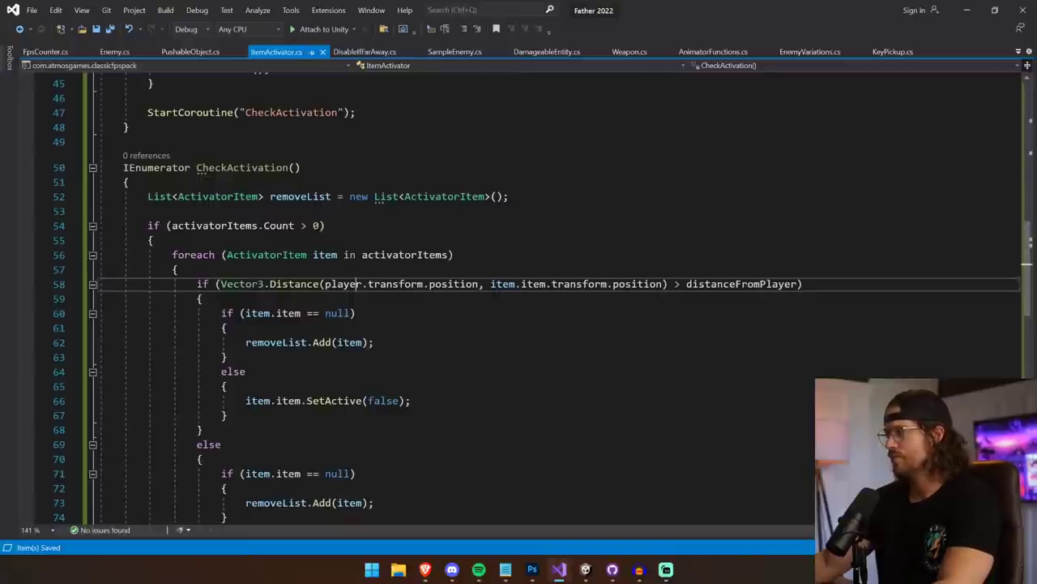
pyautogui.scroll(10, 459, 284)
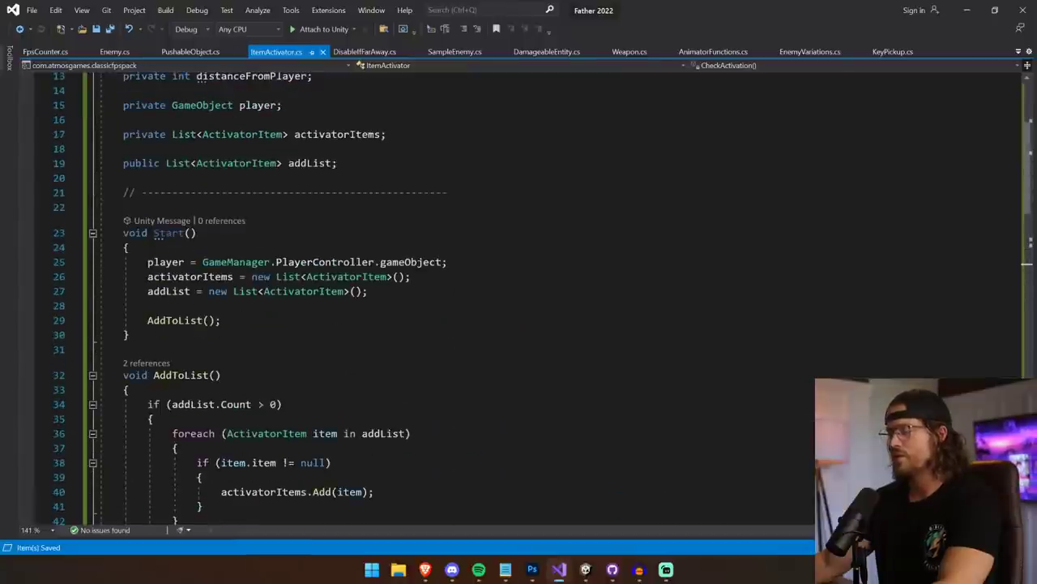
pyautogui.scroll(-5, 421, 267)
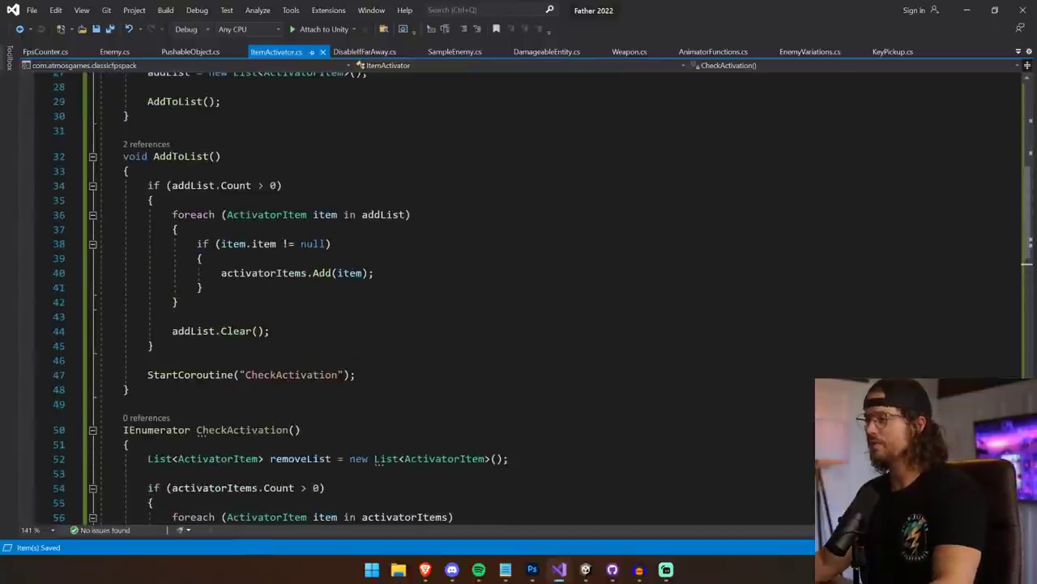
pyautogui.scroll(-3, 421, 268)
pyautogui.scroll(-1, 421, 268)
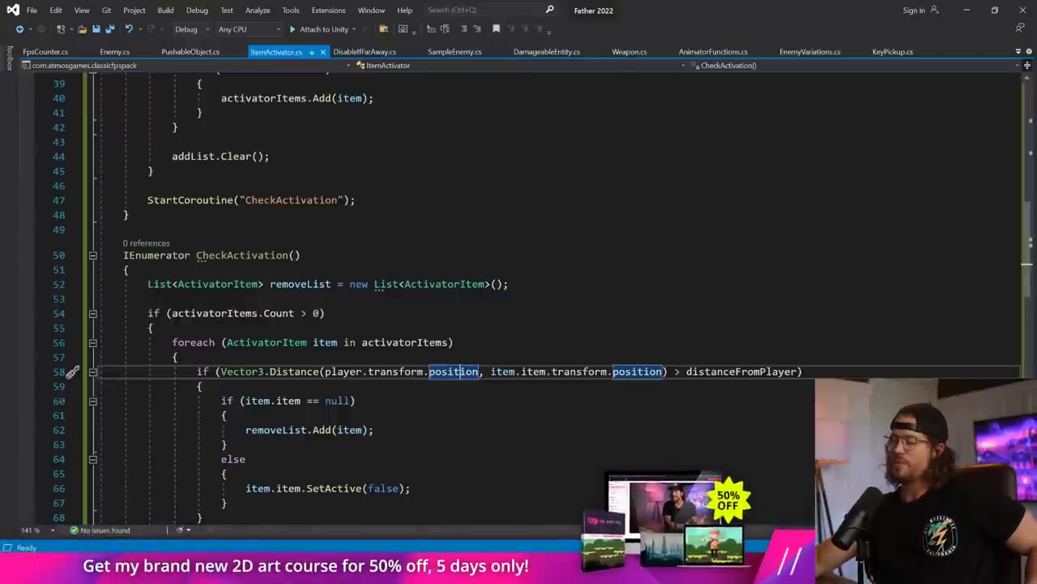
pyautogui.scroll(-2, 519, 292)
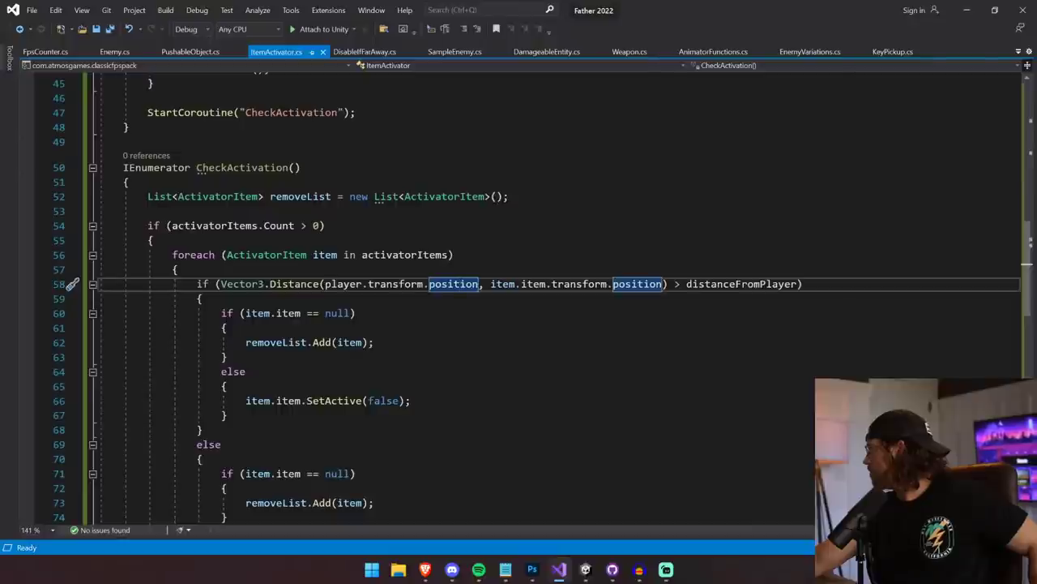
pyautogui.scroll(-7, 518, 300)
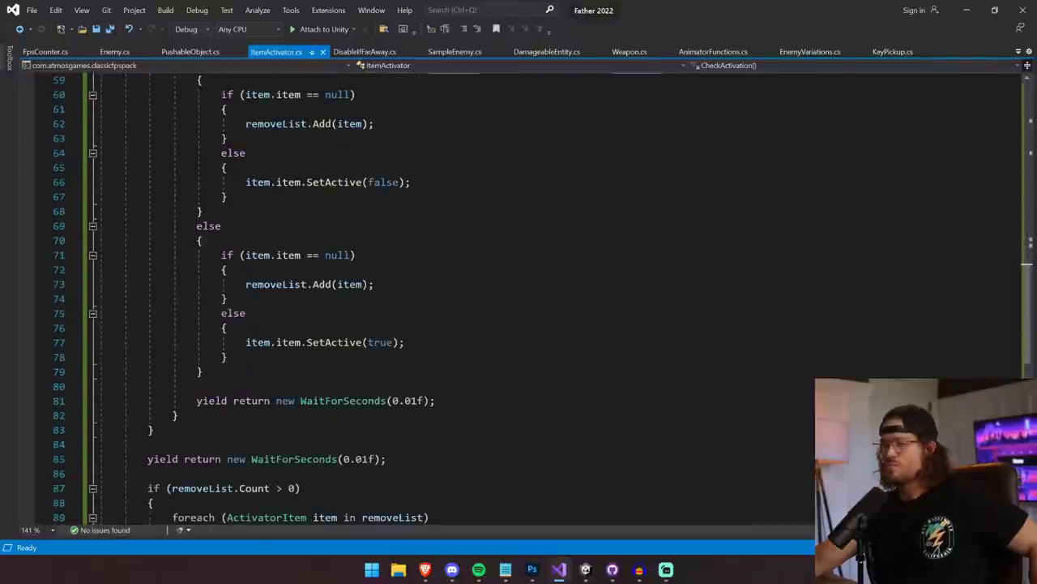
pyautogui.scroll(-3, 518, 300)
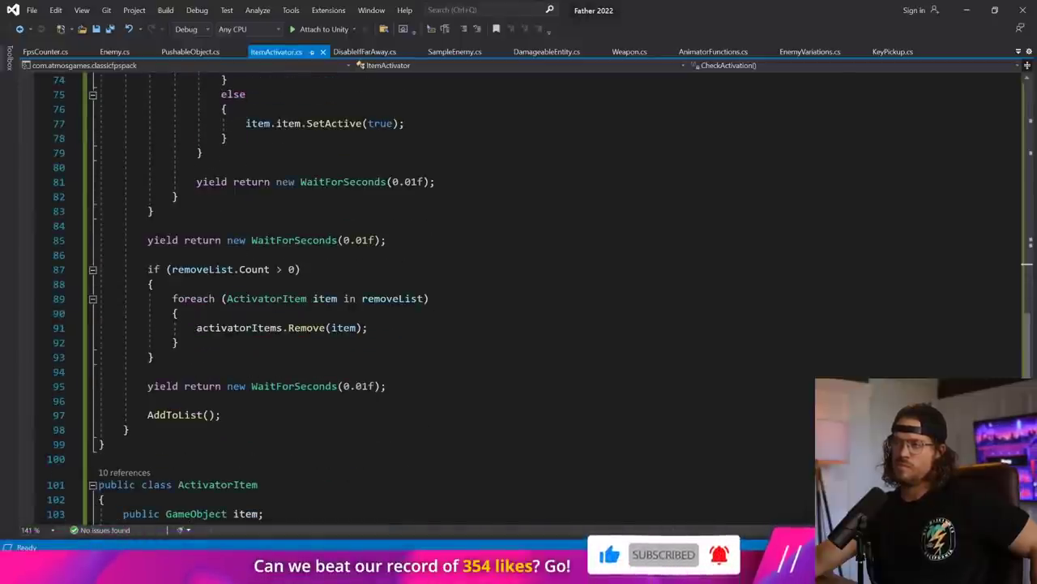
pyautogui.scroll(-2, 518, 300)
pyautogui.scroll(1, 518, 299)
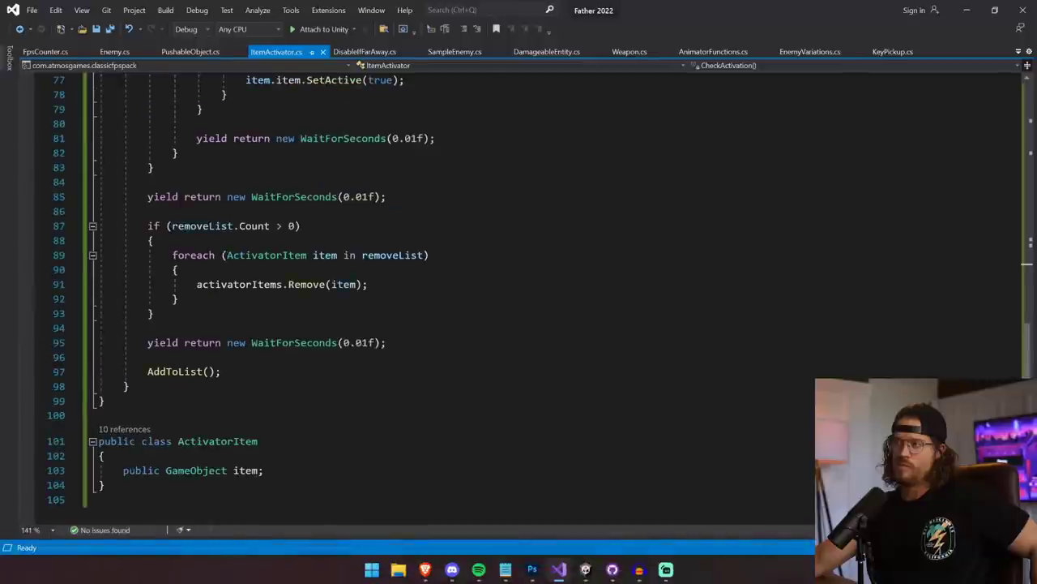
pyautogui.scroll(2, 518, 300)
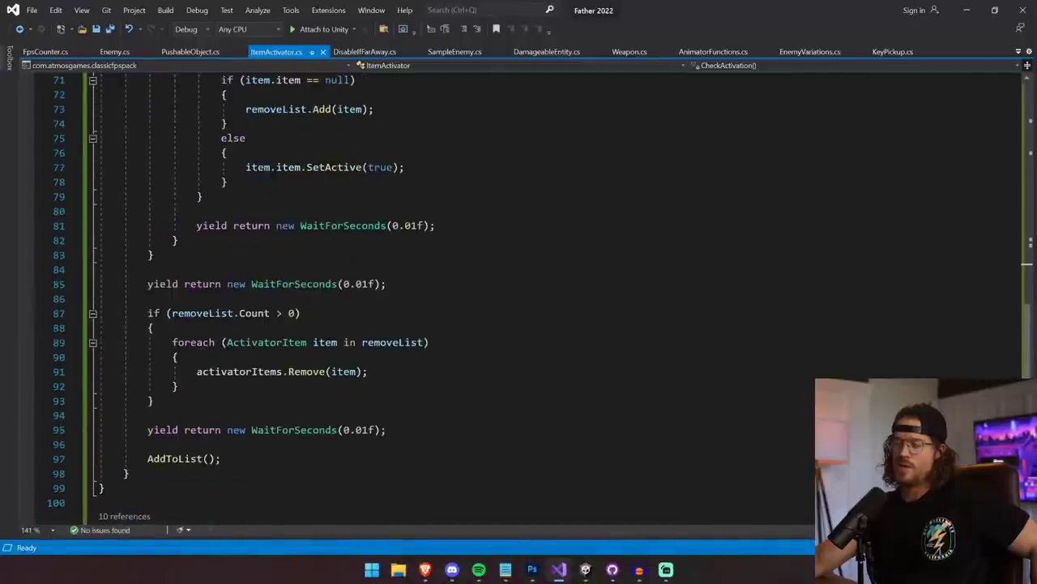
pyautogui.scroll(2, 519, 300)
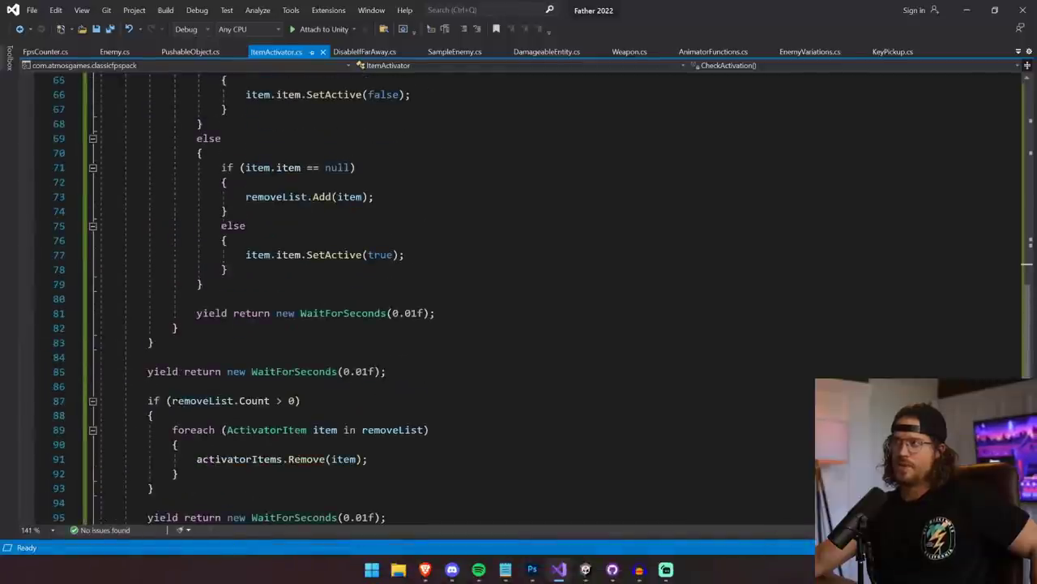
# - Revert ItemActivator.cs to its earlier version, without AddToList and with CheckActivation restarted by StartCoroutine("CheckActivation") at its end
pyautogui.click(70, 327)
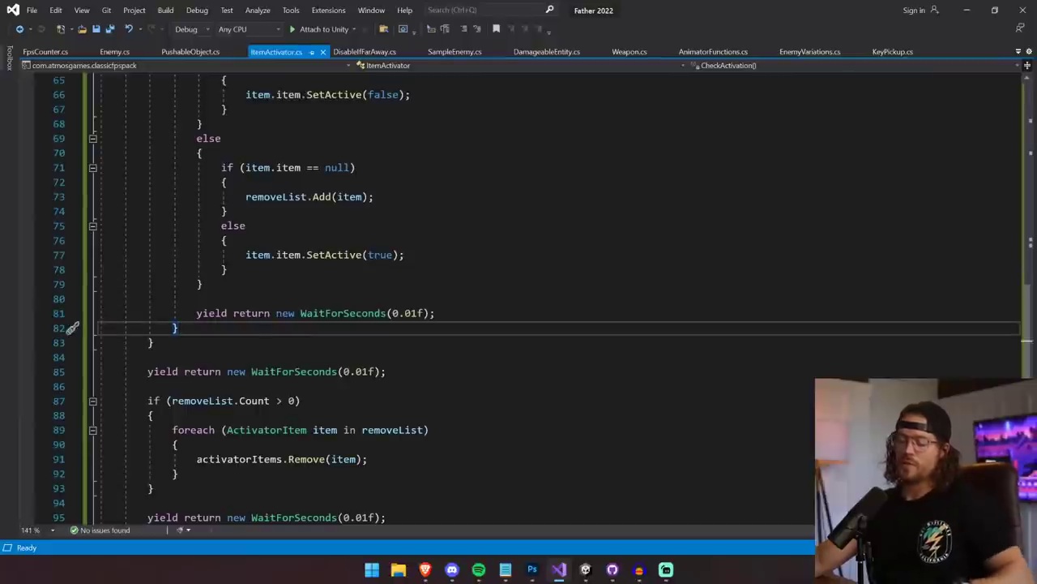
pyautogui.click(247, 94)
pyautogui.write('//')
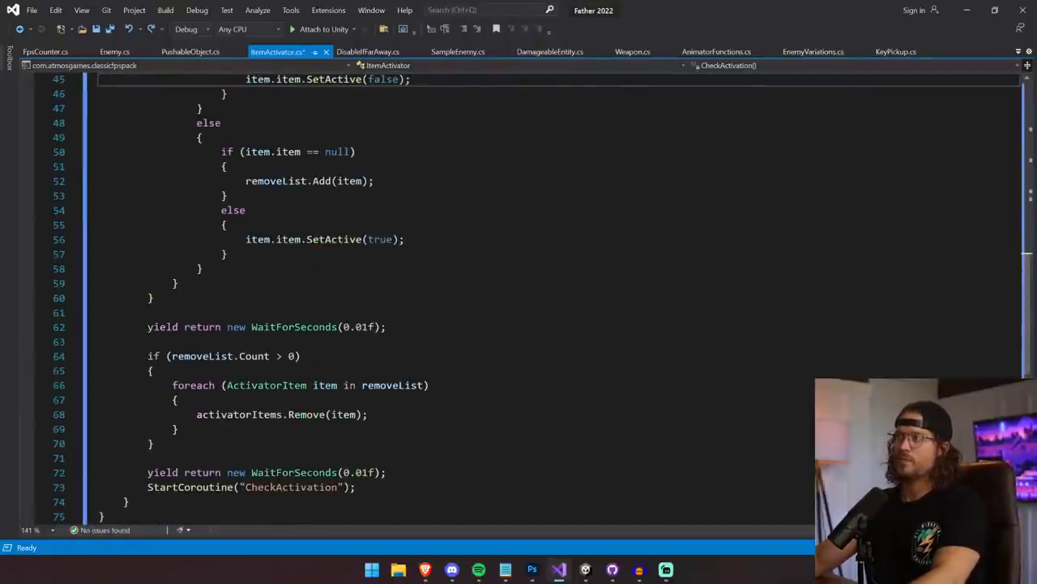
# - Revert DisableIfFarAway.cs to the AddToItemActivatorList version that adds item and itemPos to activatorItems, save it, and review both scripts
pyautogui.click(365, 52)
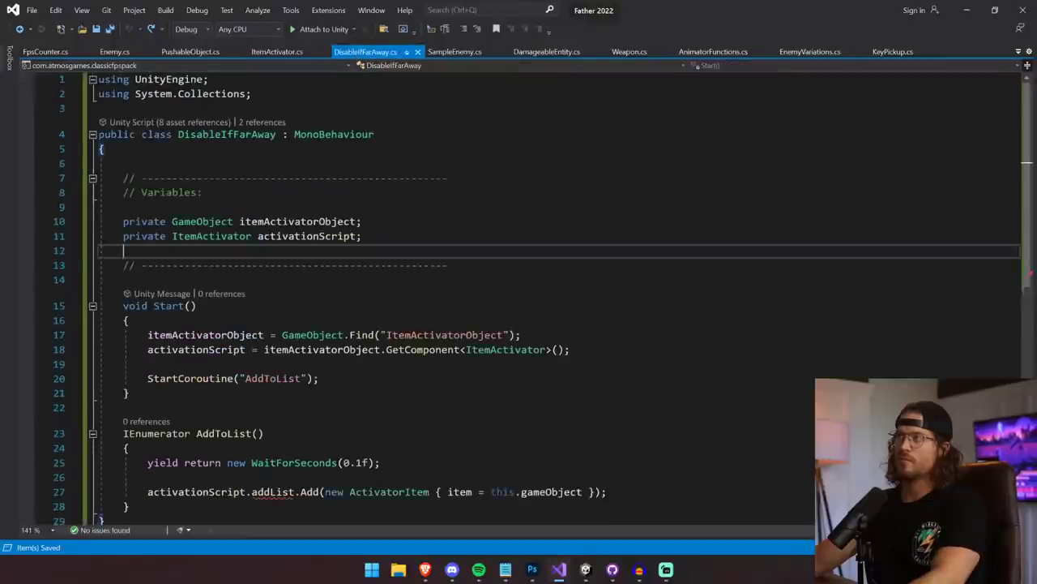
pyautogui.hotkey('ctrl', 'a')
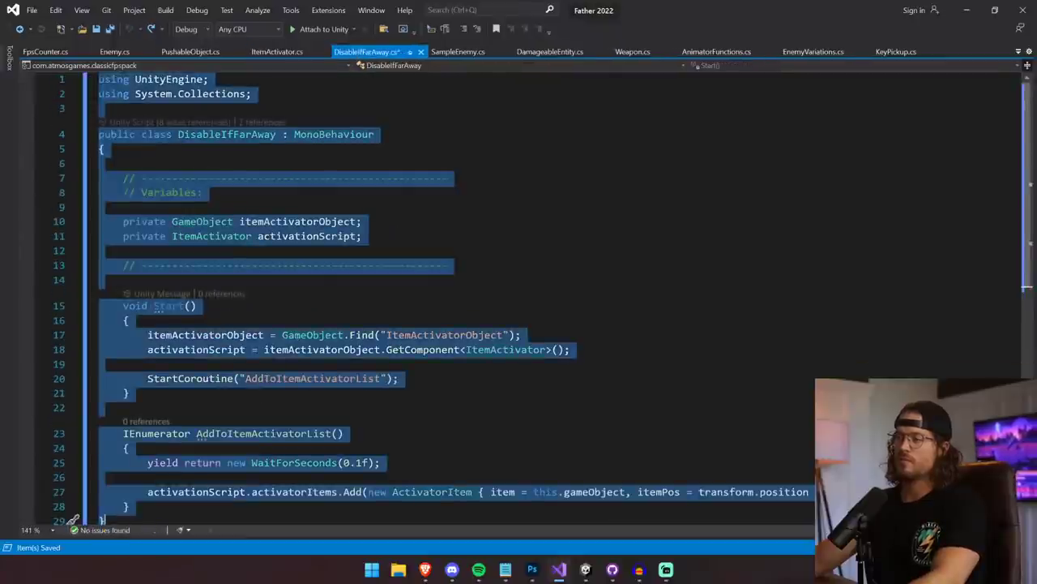
pyautogui.hotkey('ctrl', 's')
pyautogui.click(124, 281)
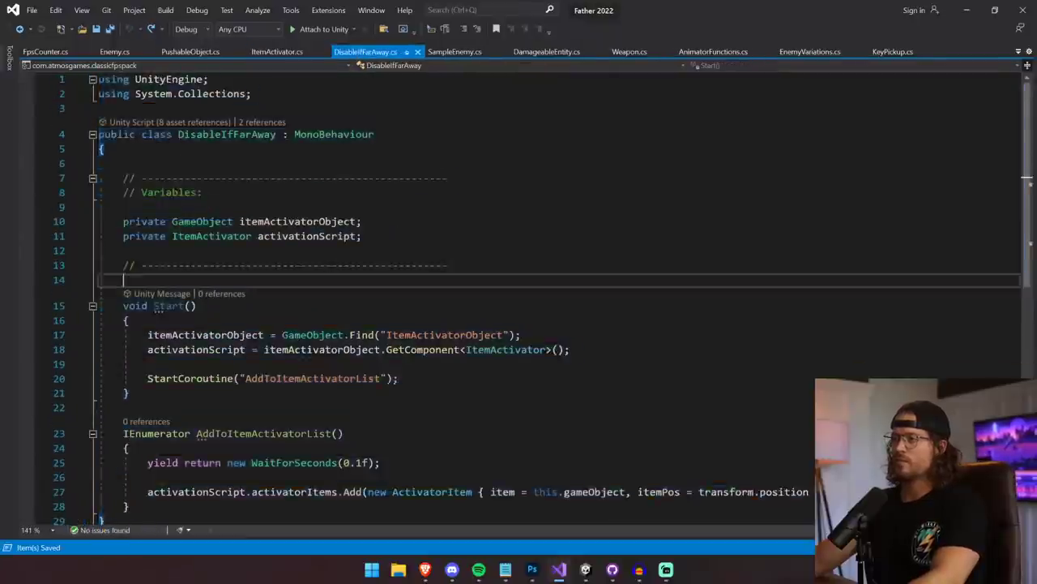
pyautogui.scroll(-3, 519, 292)
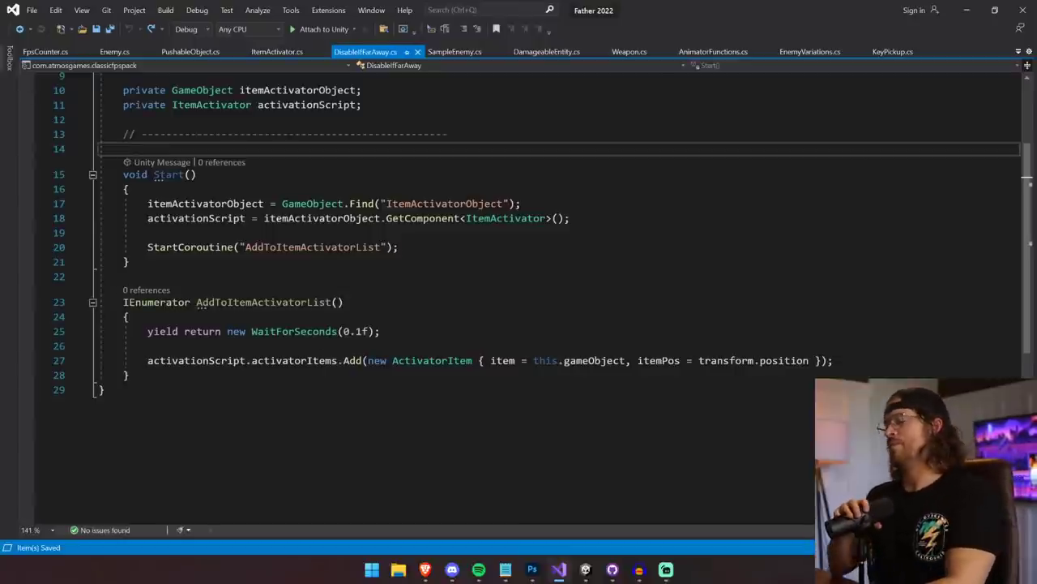
pyautogui.scroll(3, 519, 292)
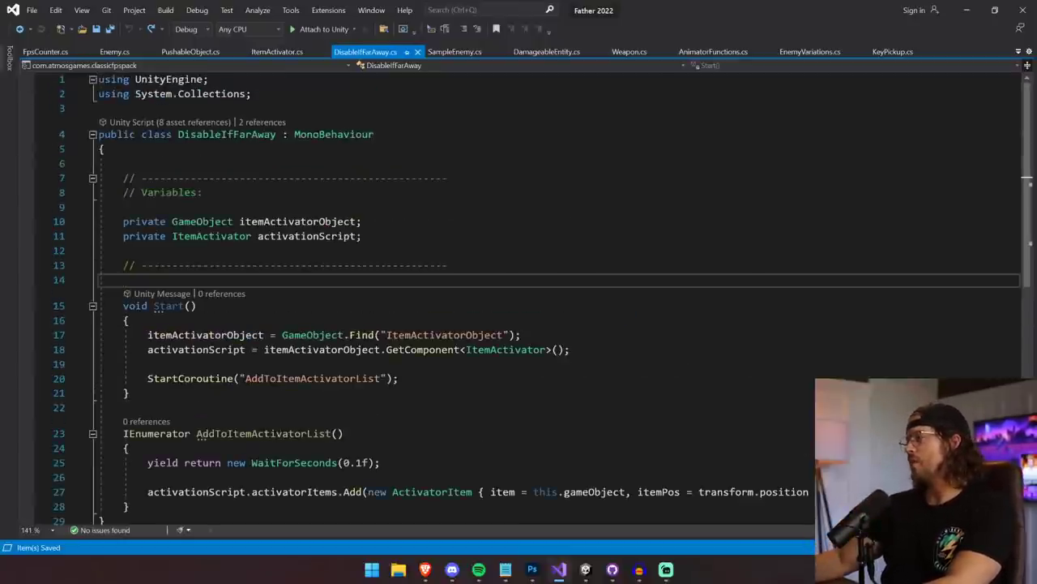
pyautogui.click(277, 52)
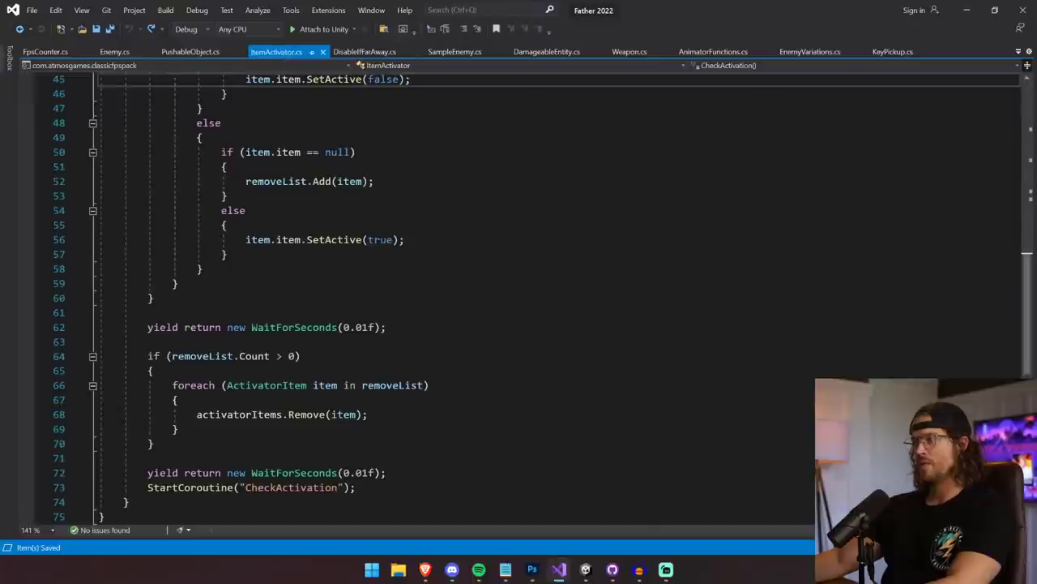
pyautogui.scroll(5, 518, 291)
pyautogui.scroll(-17, 518, 292)
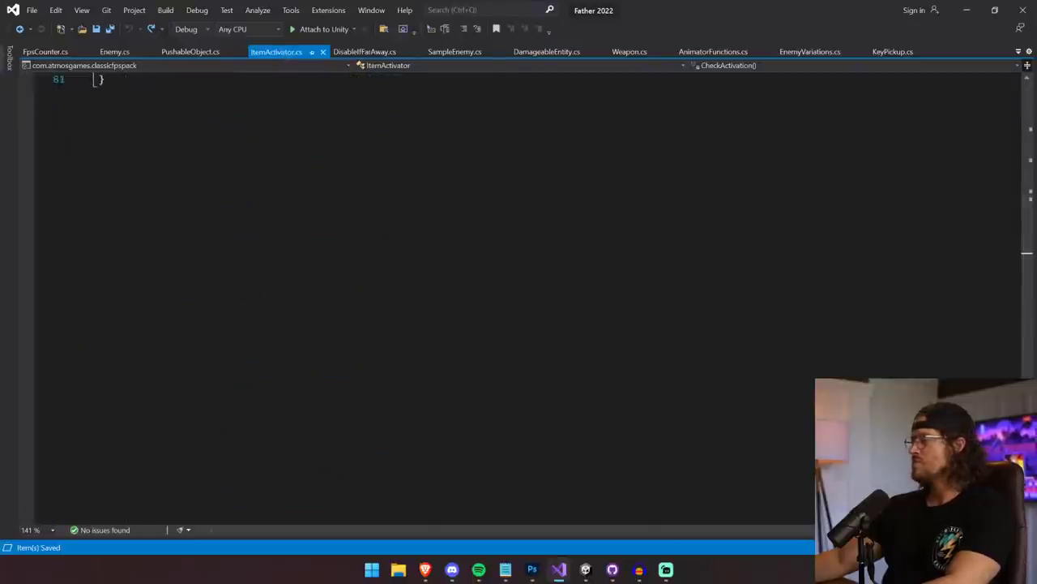
pyautogui.scroll(4, 519, 292)
# - Switch to Unity, clear the console, play the level with the reverted scripts and walk down the hall to check the frame rate
pyautogui.click(584, 569)
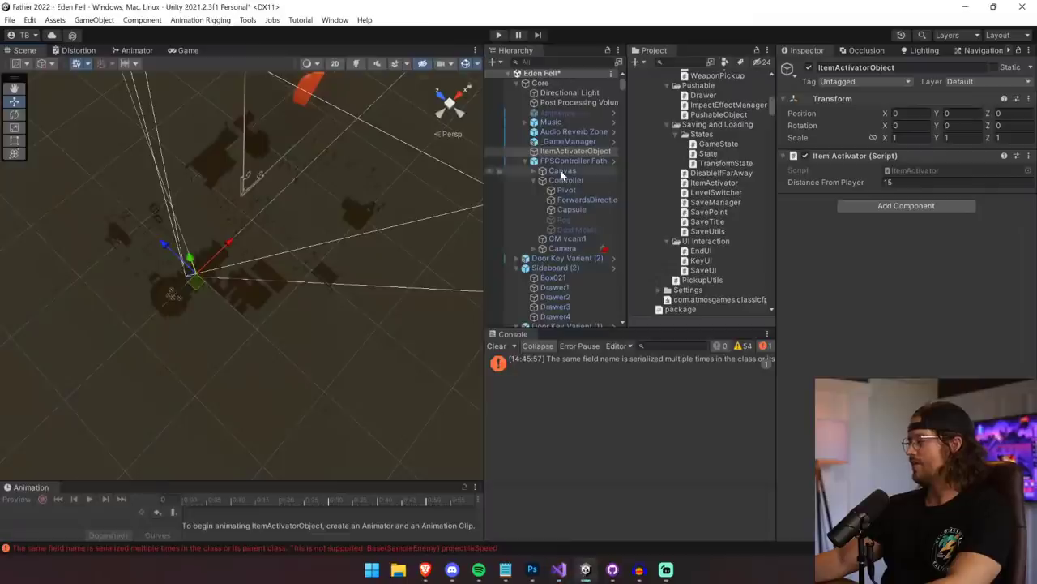
pyautogui.click(495, 346)
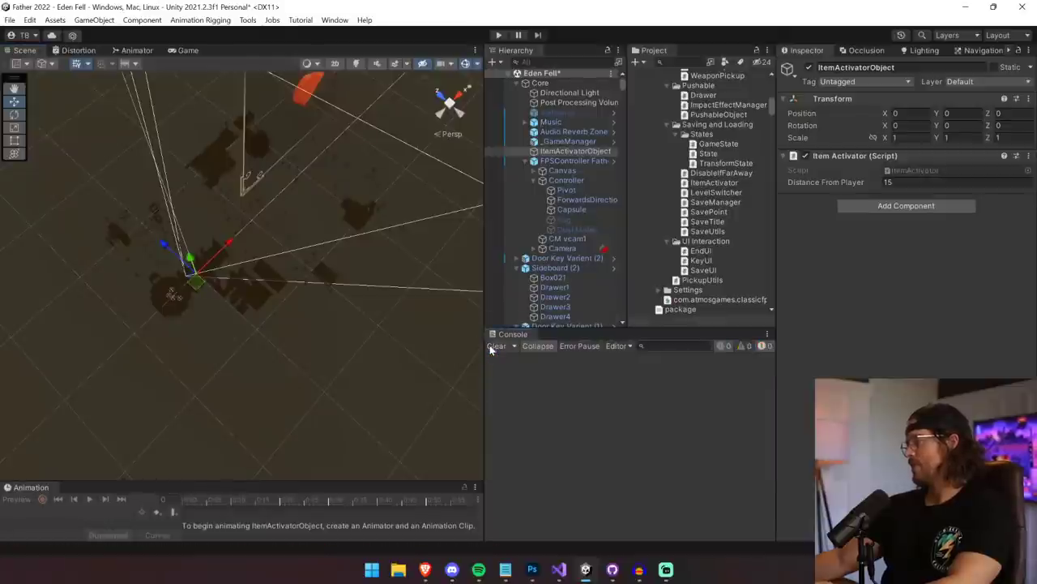
pyautogui.click(499, 35)
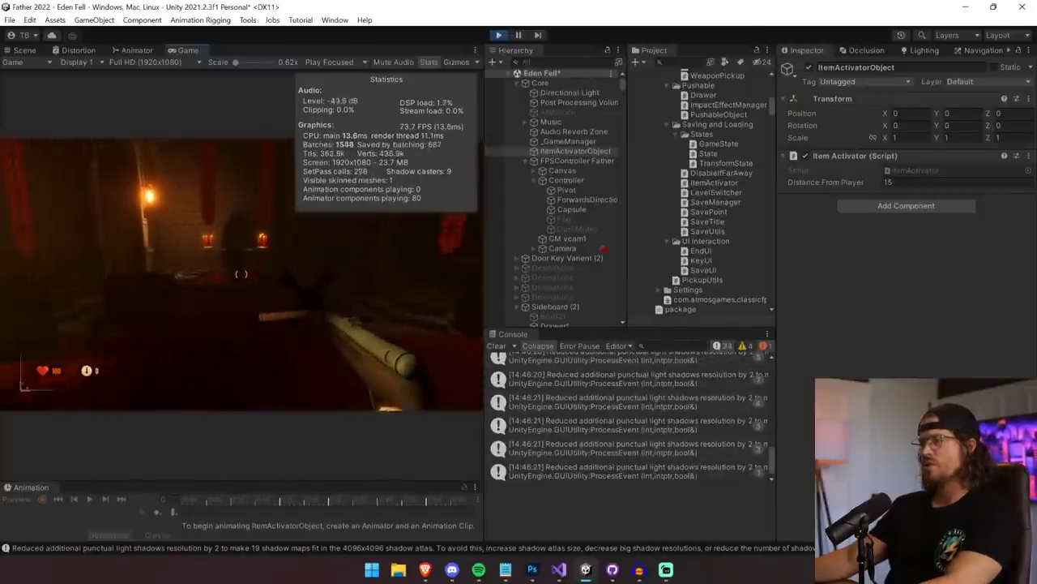
pyautogui.press('w')
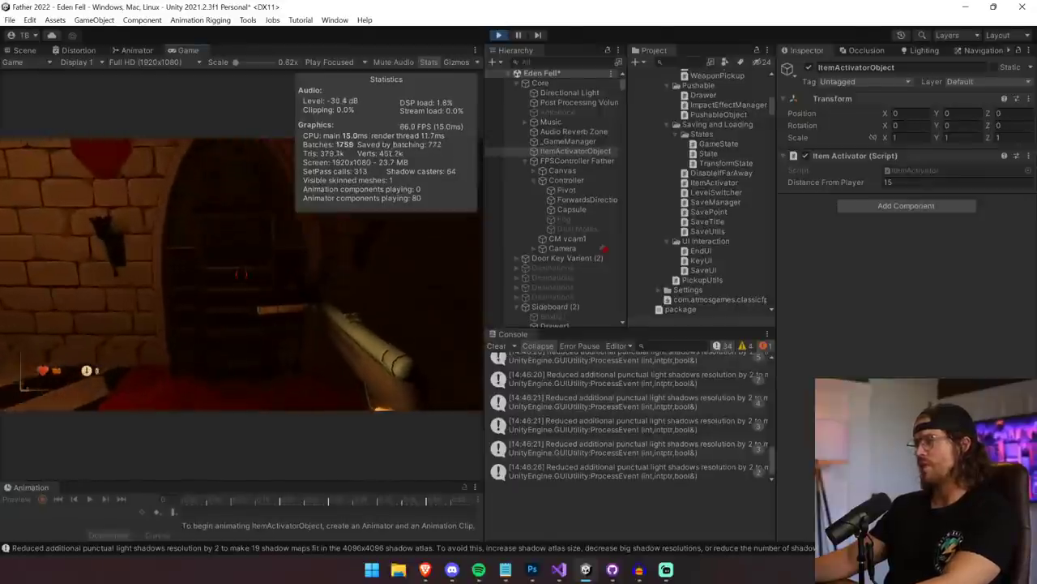
pyautogui.press('w')
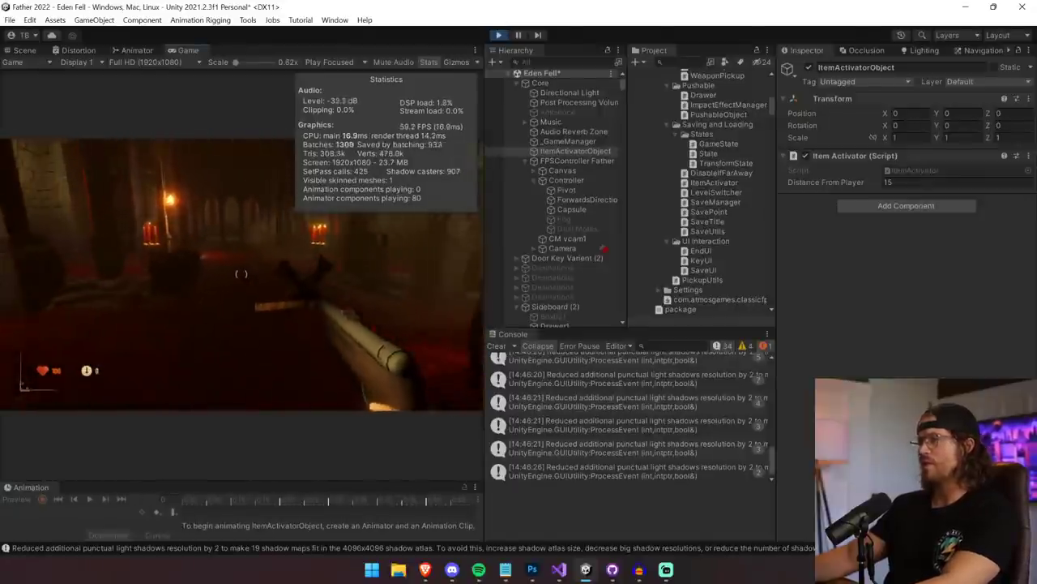
pyautogui.press('w')
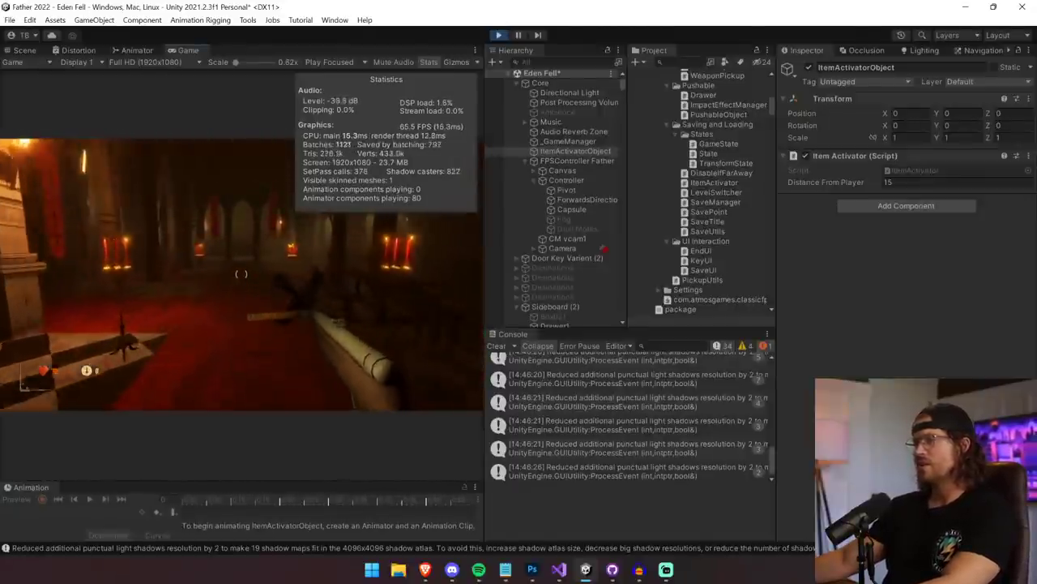
# - Walk through the candlelit hall into the room with the floor star and check the frame rate there
pyautogui.press('w')
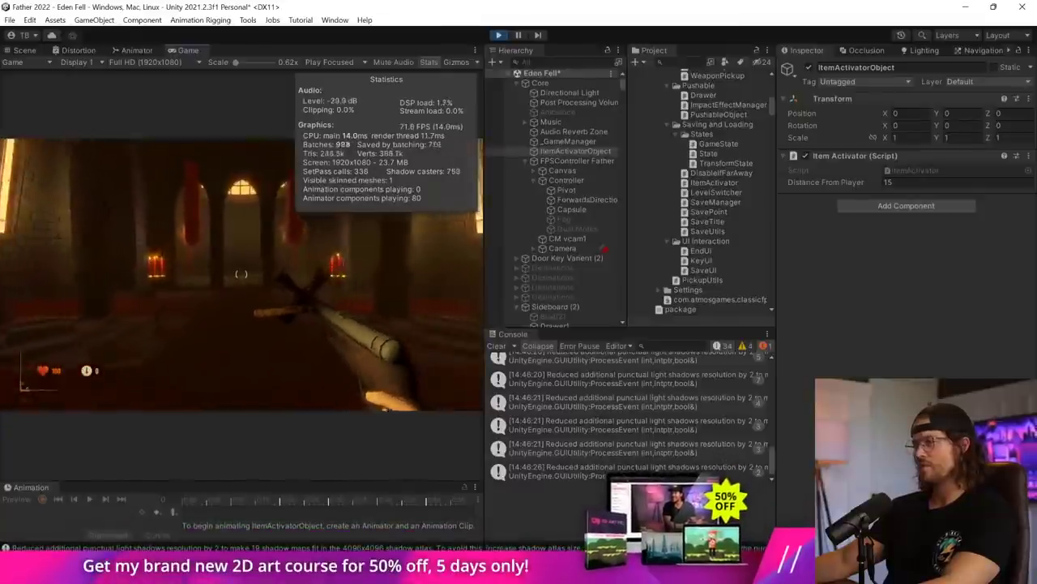
pyautogui.press('w')
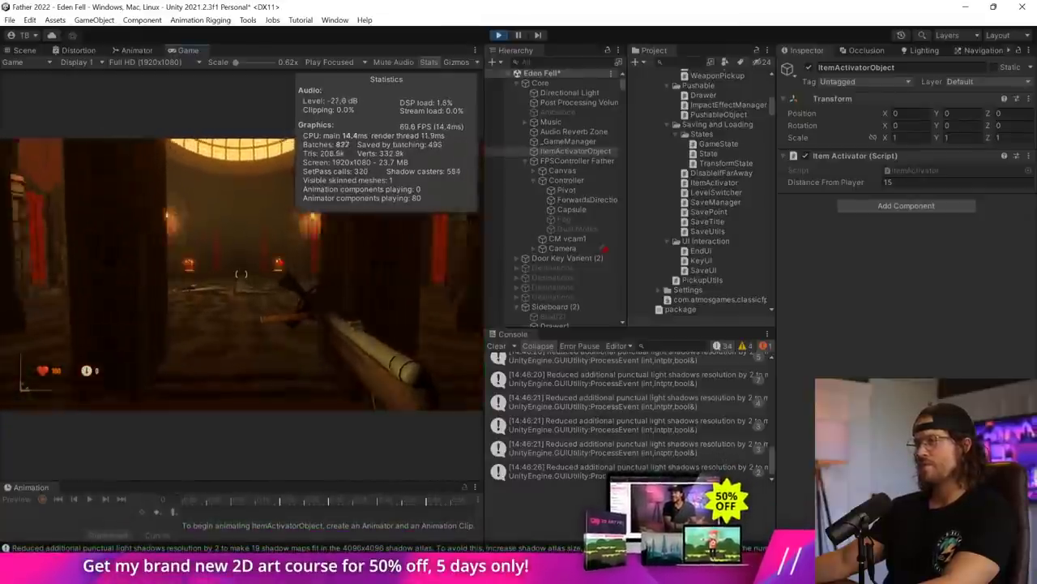
pyautogui.press('w')
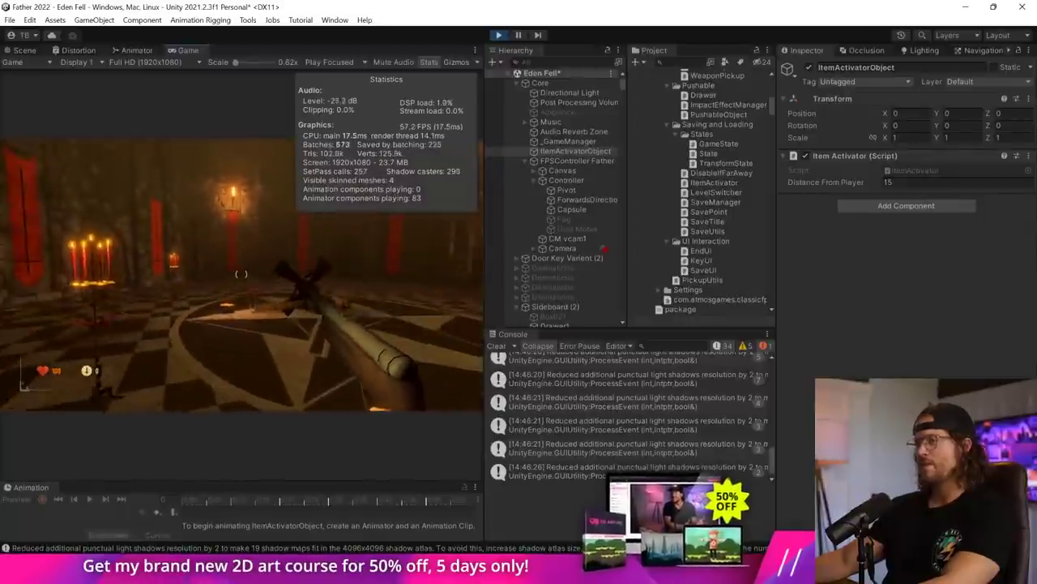
pyautogui.press('s')
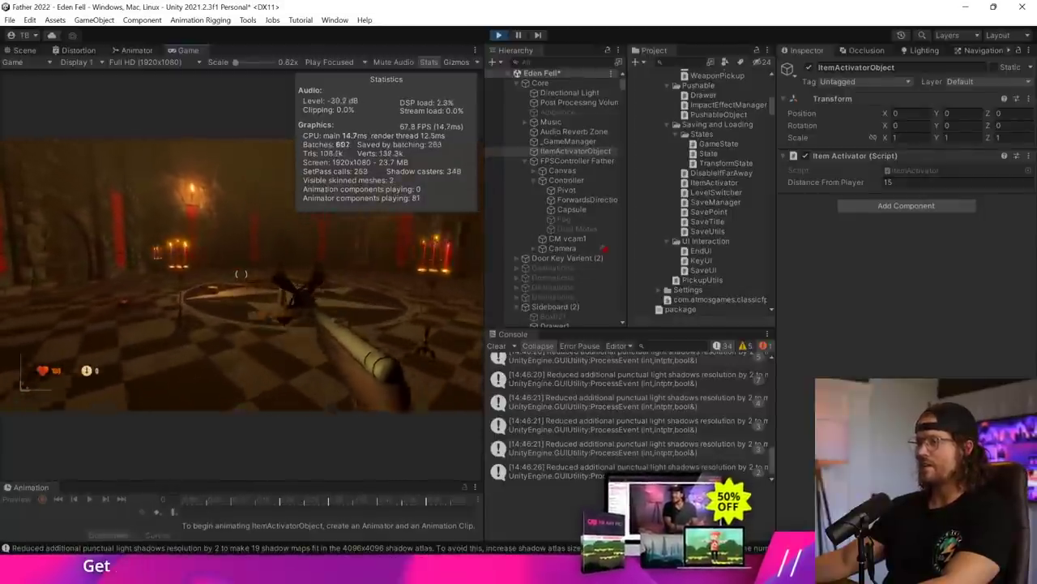
pyautogui.press('w')
pyautogui.press('s')
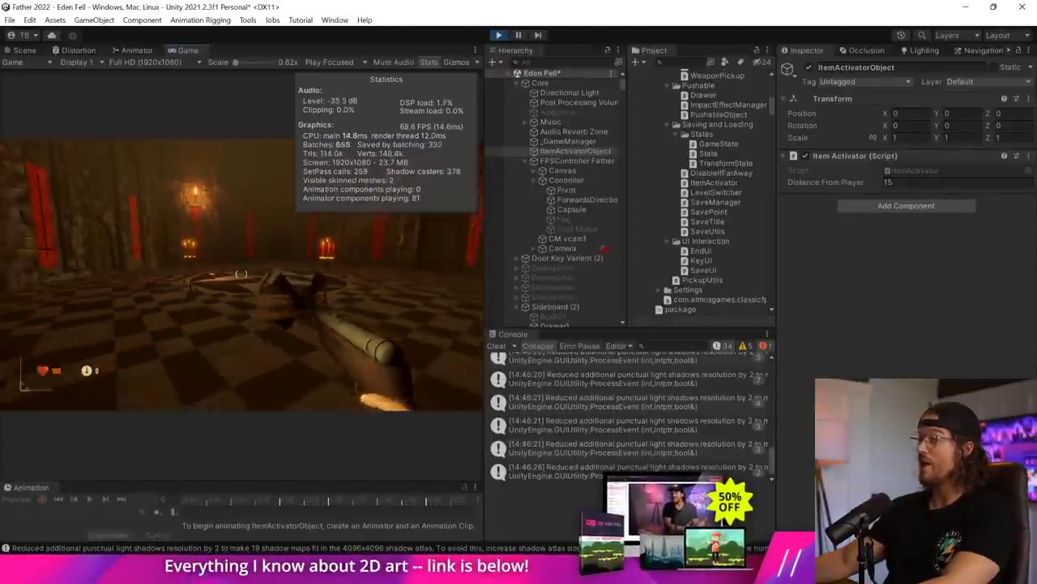
pyautogui.press('w')
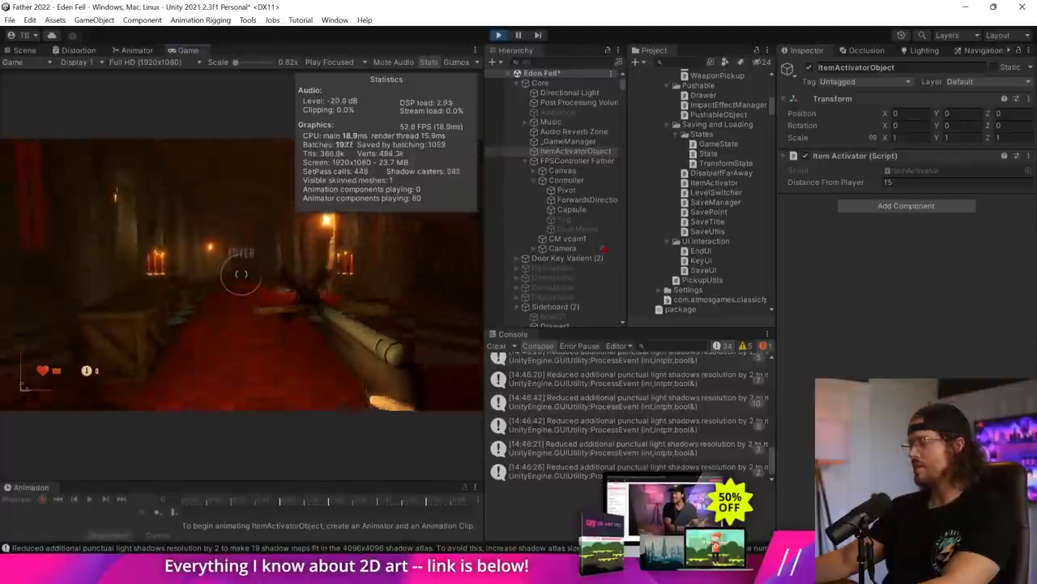
# - Walk down the red carpet to the Foyer door, throw the held object and continue into the windowed hallway
pyautogui.press('w')
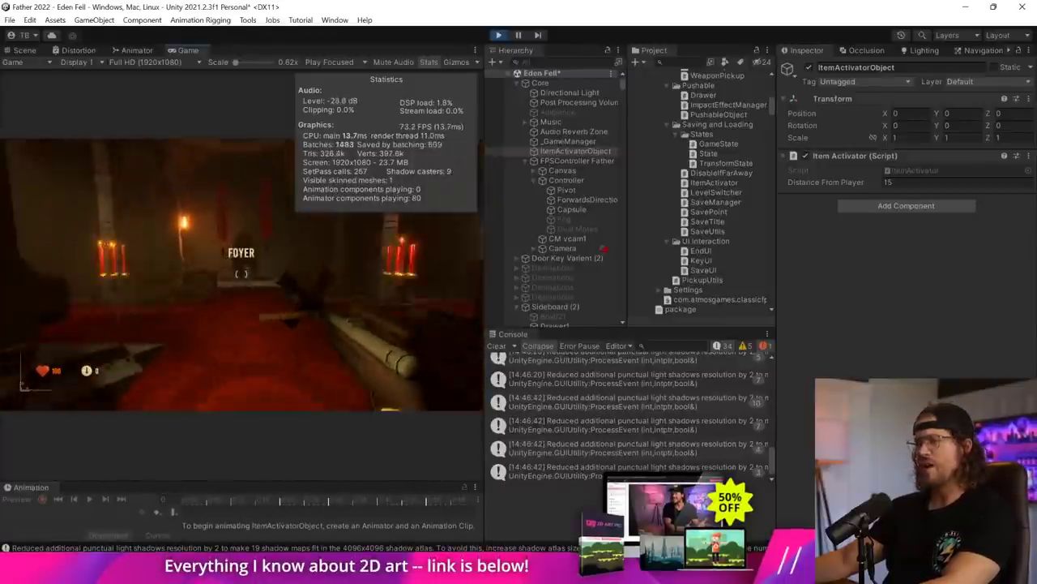
pyautogui.press('w')
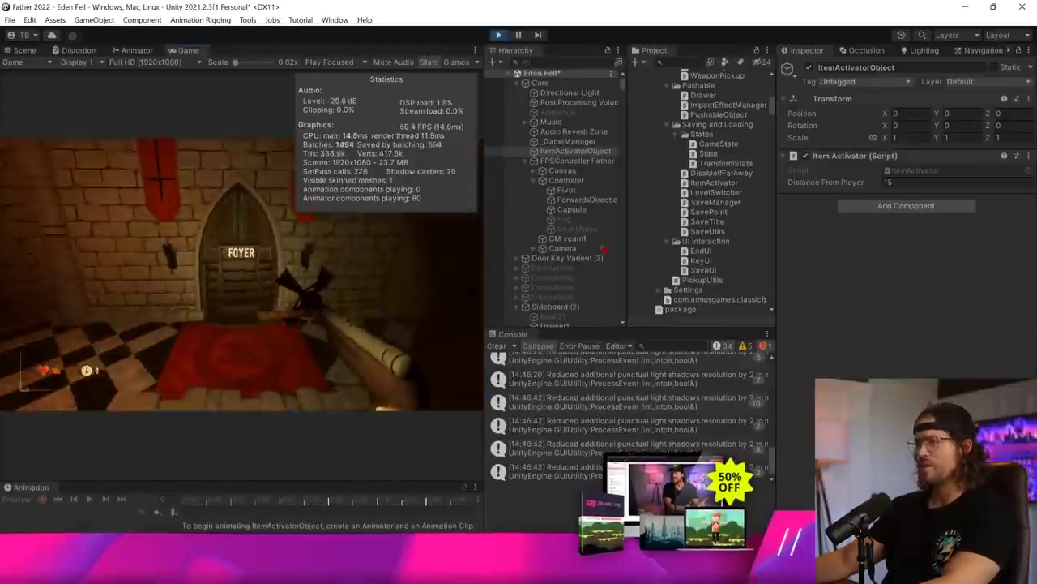
pyautogui.click(242, 274)
pyautogui.click(241, 274)
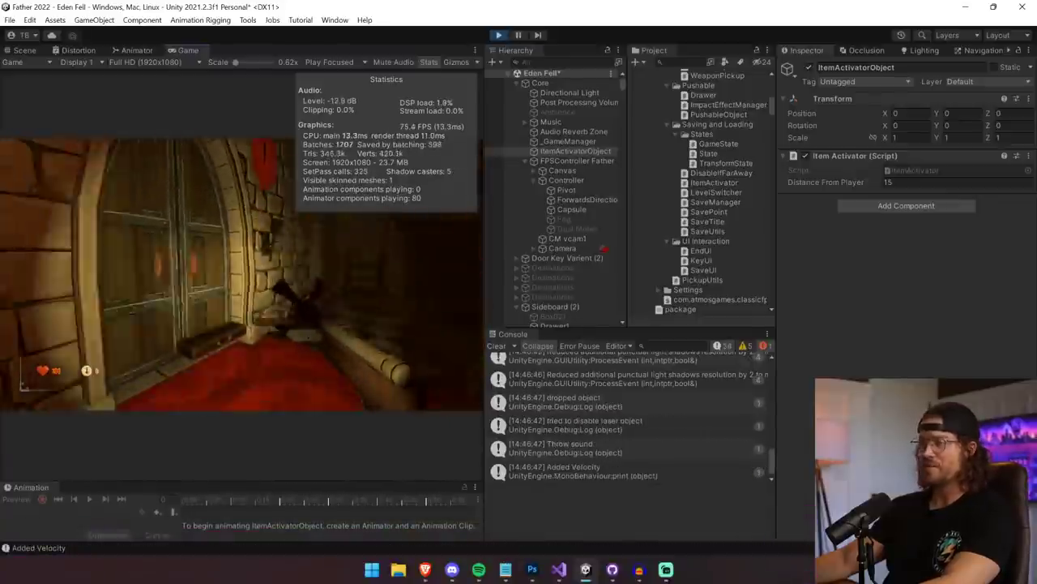
pyautogui.click(242, 274)
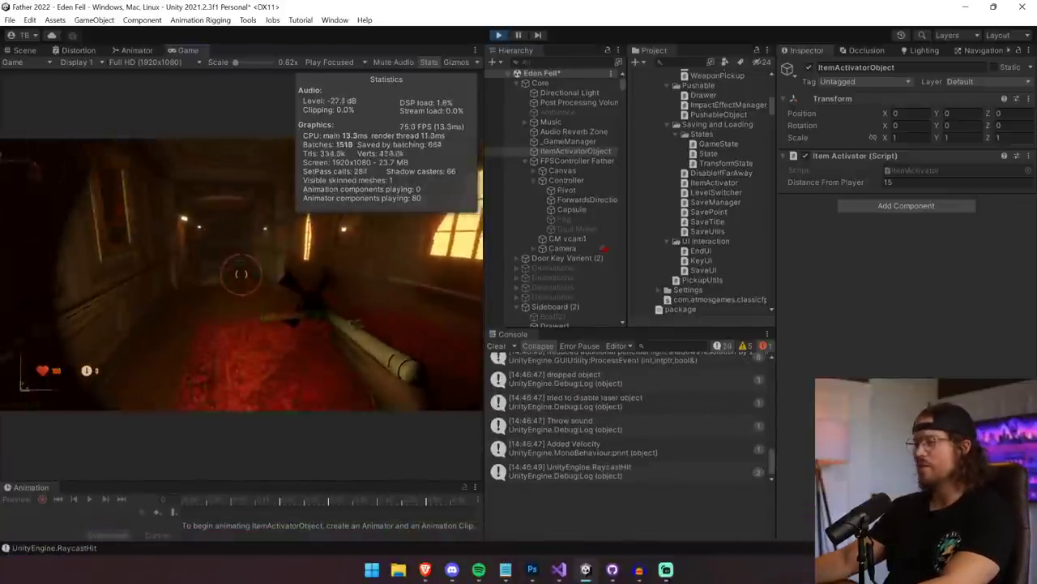
pyautogui.press('w')
pyautogui.click(242, 274)
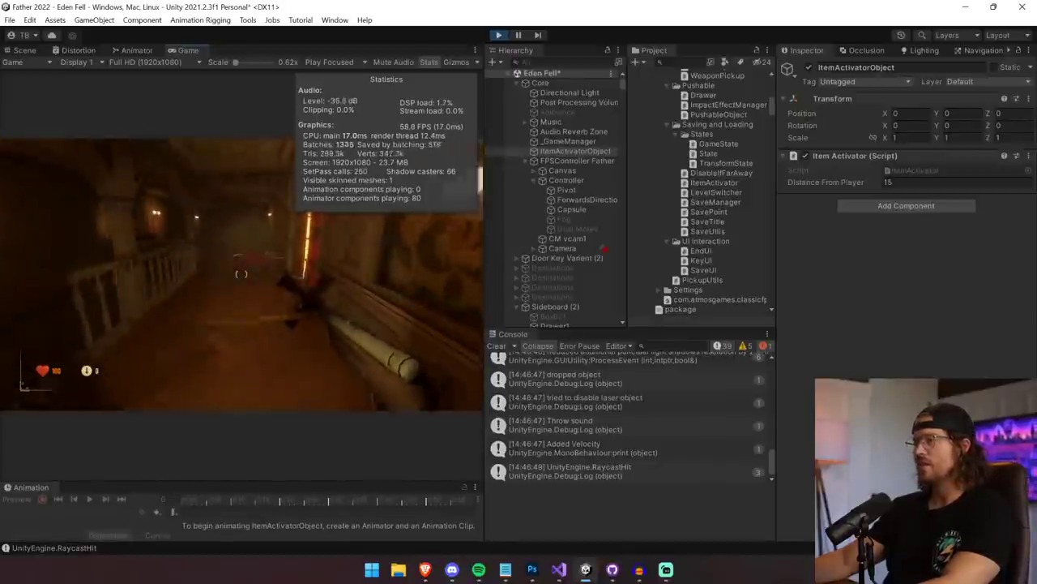
# - Explore the foyer's stairs, panelled rooms and corridors while watching the statistics, and try to open the carved door
pyautogui.press('w')
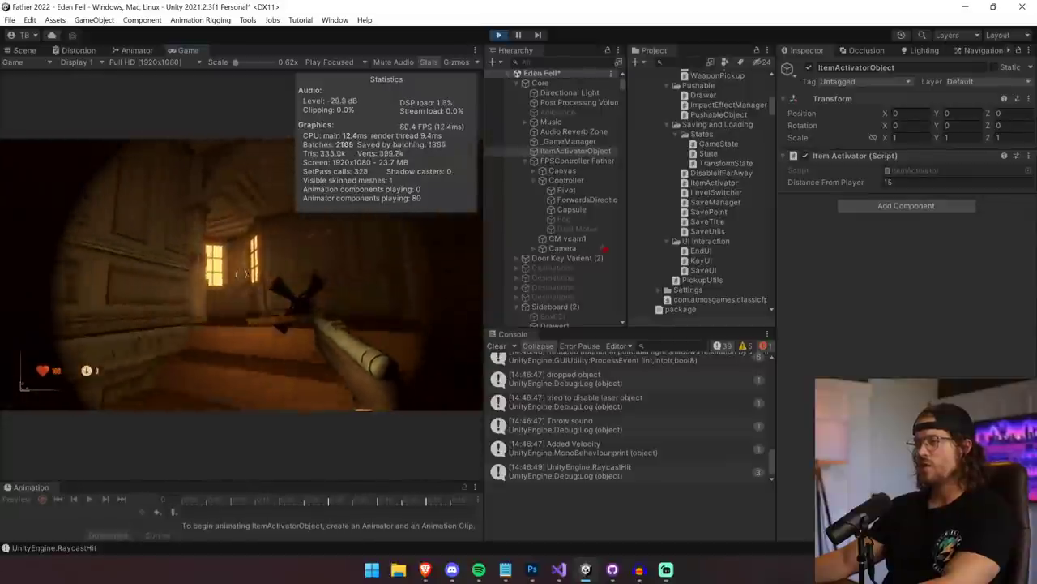
pyautogui.press('w')
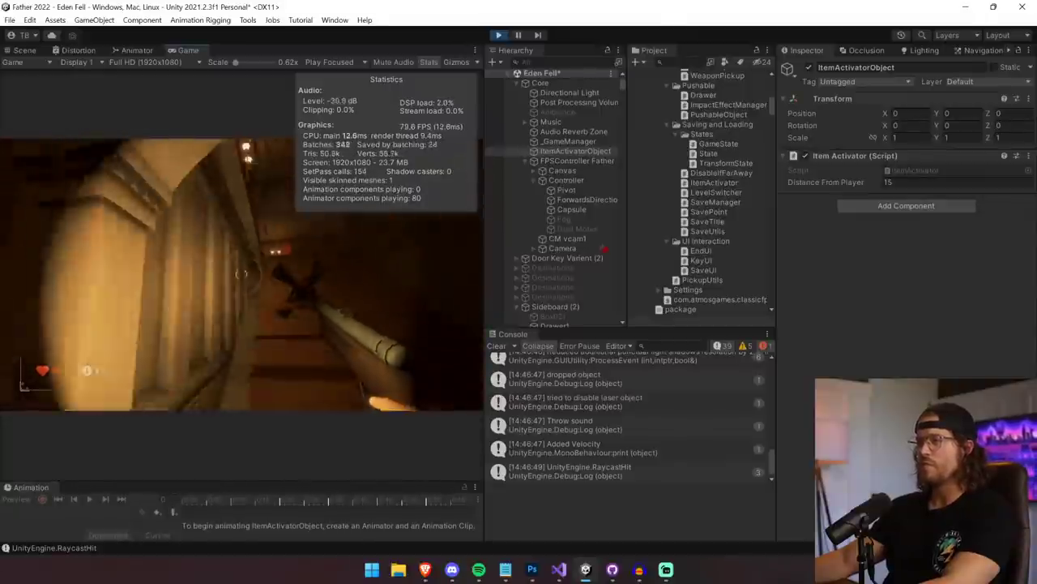
pyautogui.press('w')
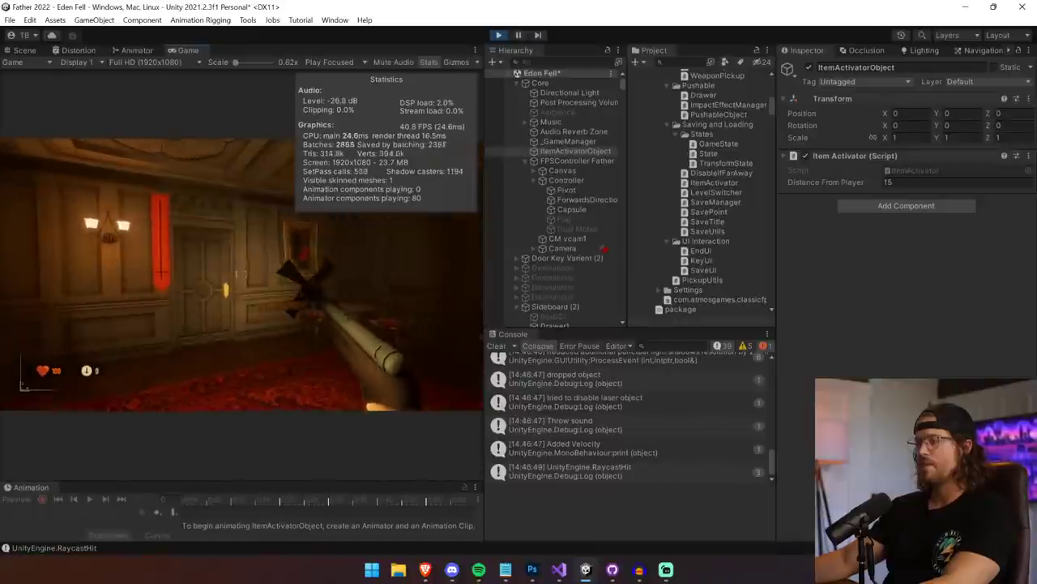
pyautogui.press('w')
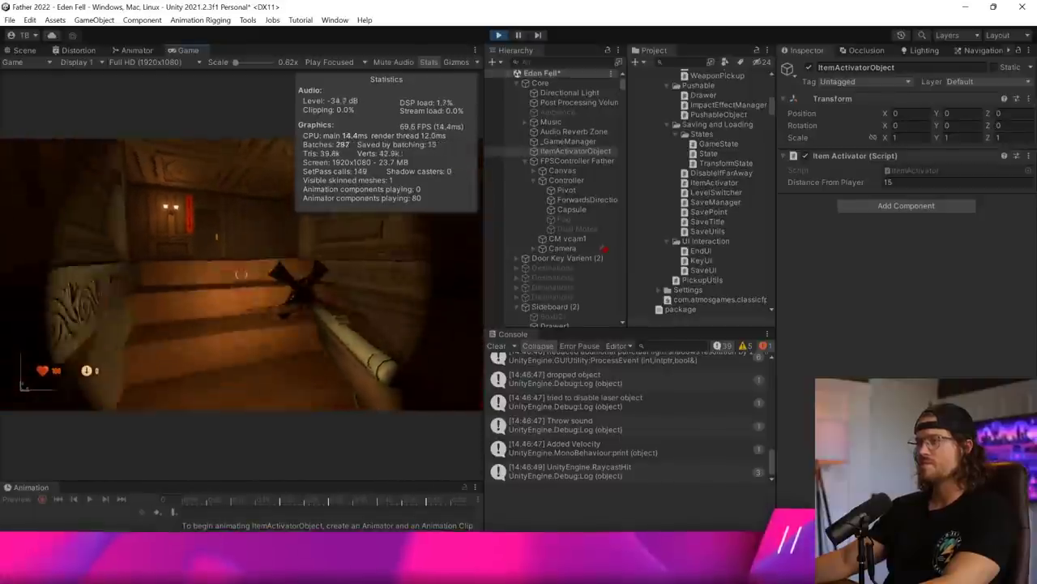
pyautogui.press('w')
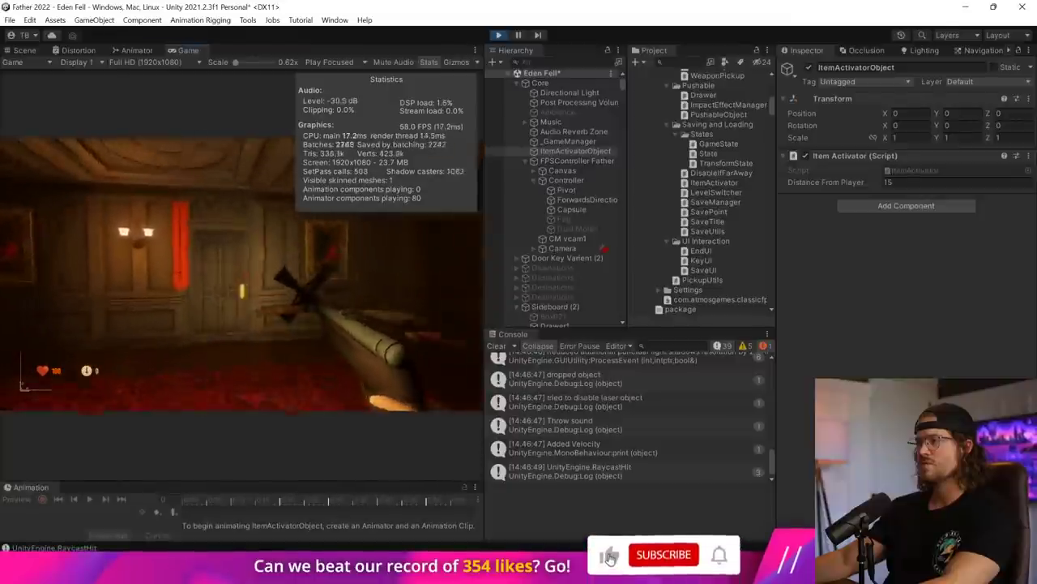
pyautogui.press('w')
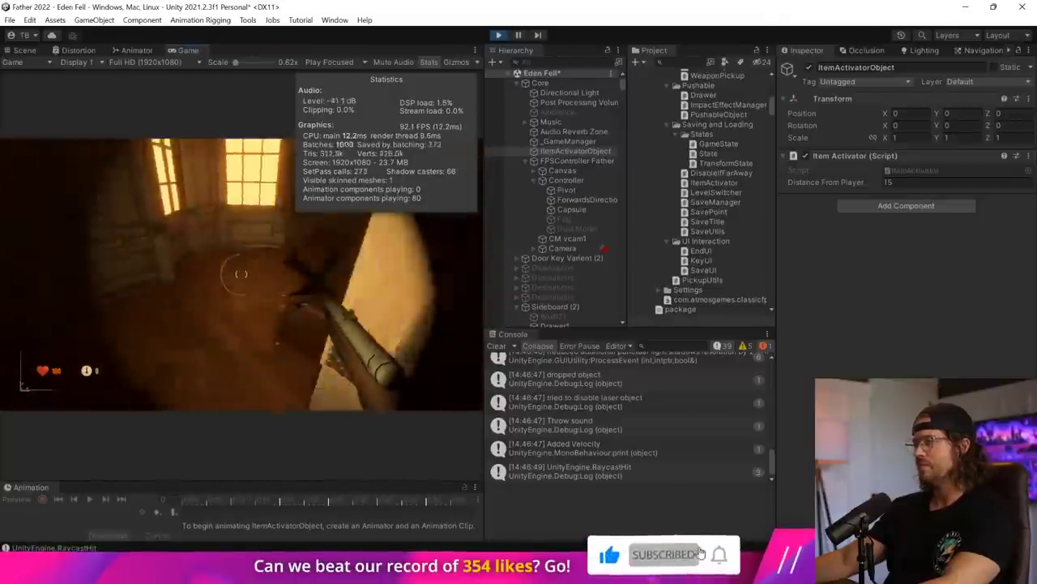
pyautogui.press('w')
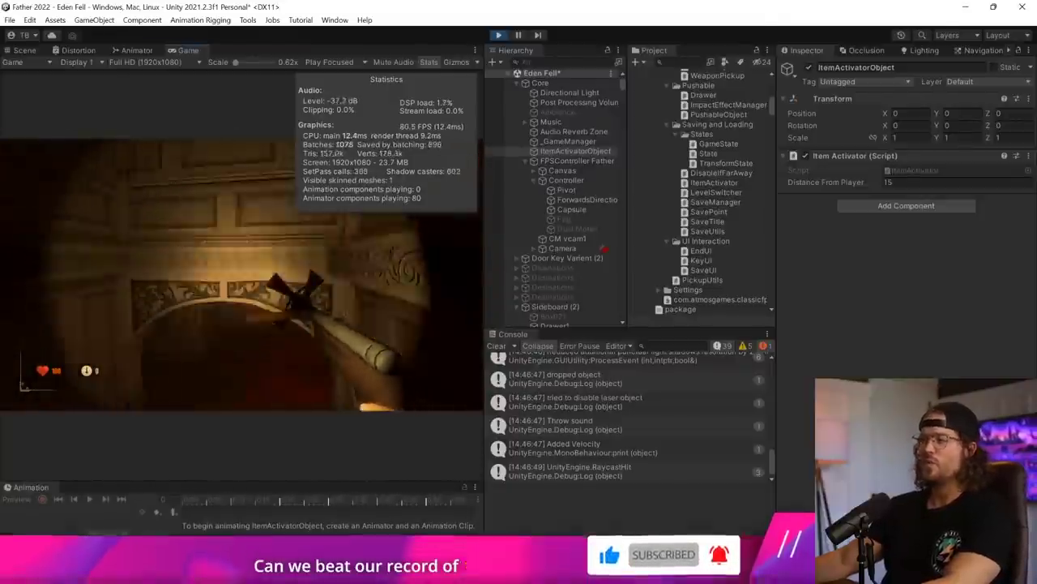
pyautogui.press('w')
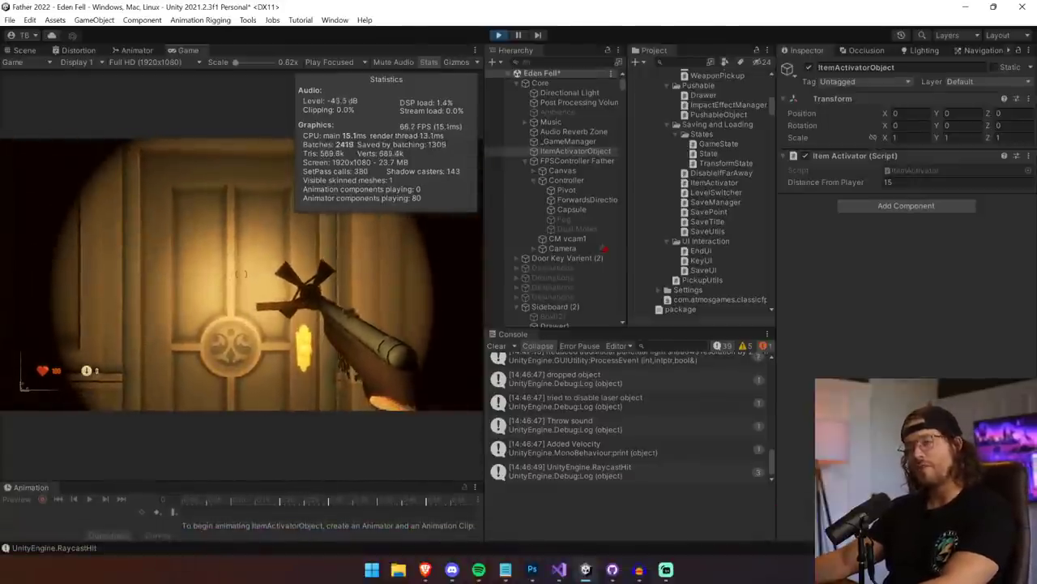
pyautogui.press('w')
pyautogui.press('e')
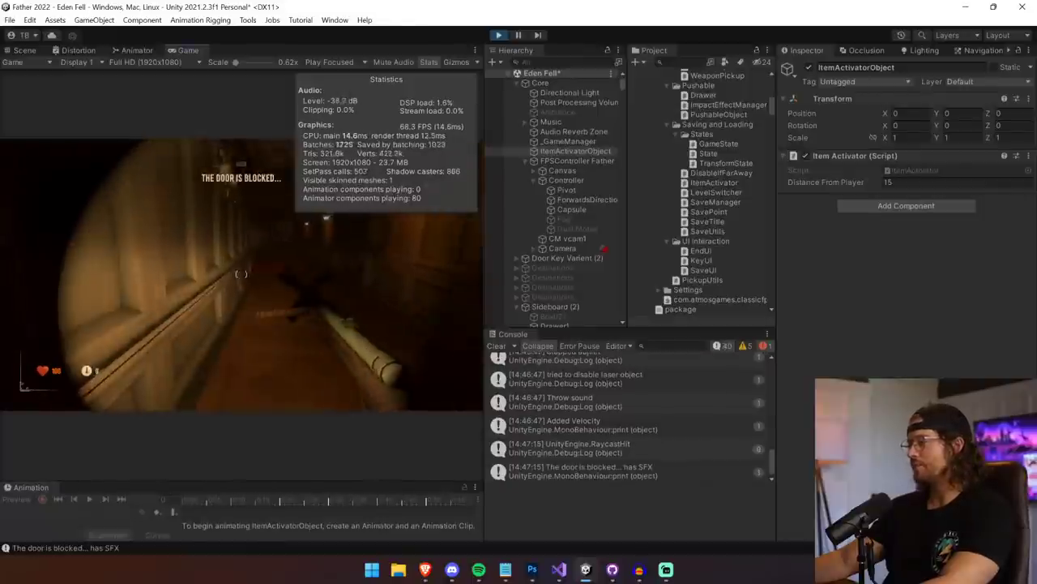
# - Walk along the upper hallways to the door of the Library of the Holy Mother and open it
pyautogui.press('w')
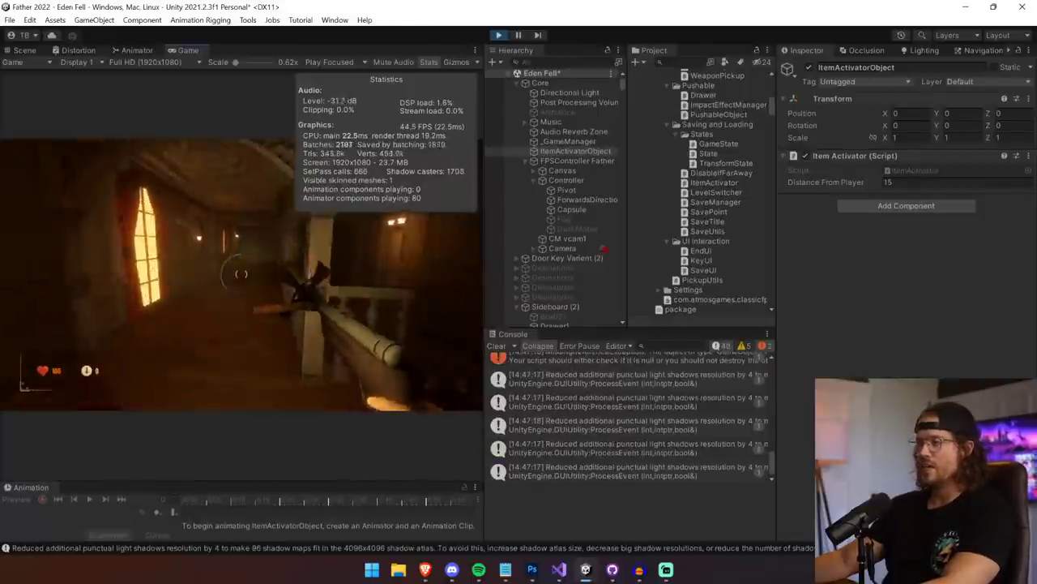
pyautogui.press('w')
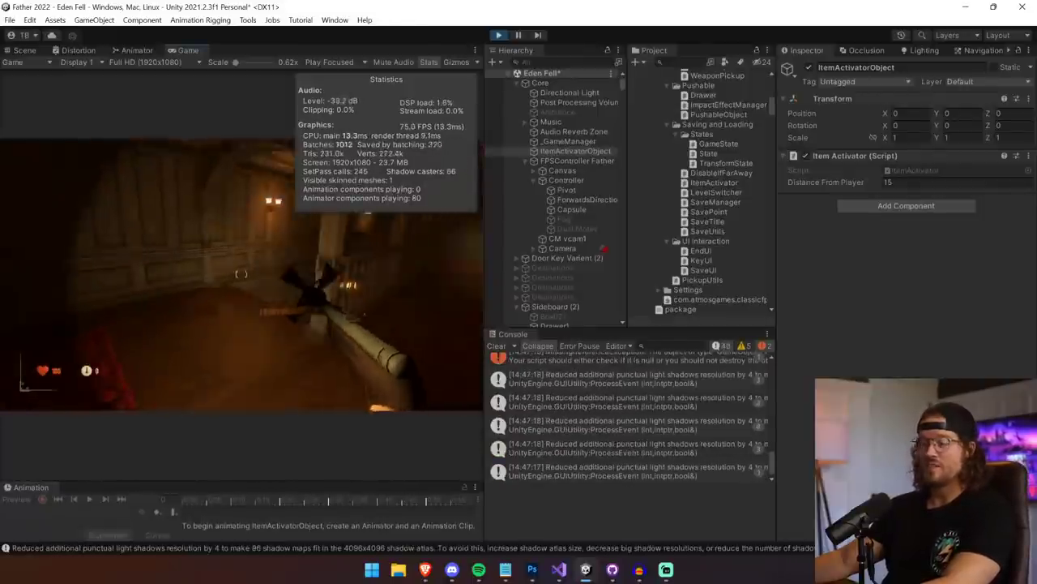
pyautogui.press('w')
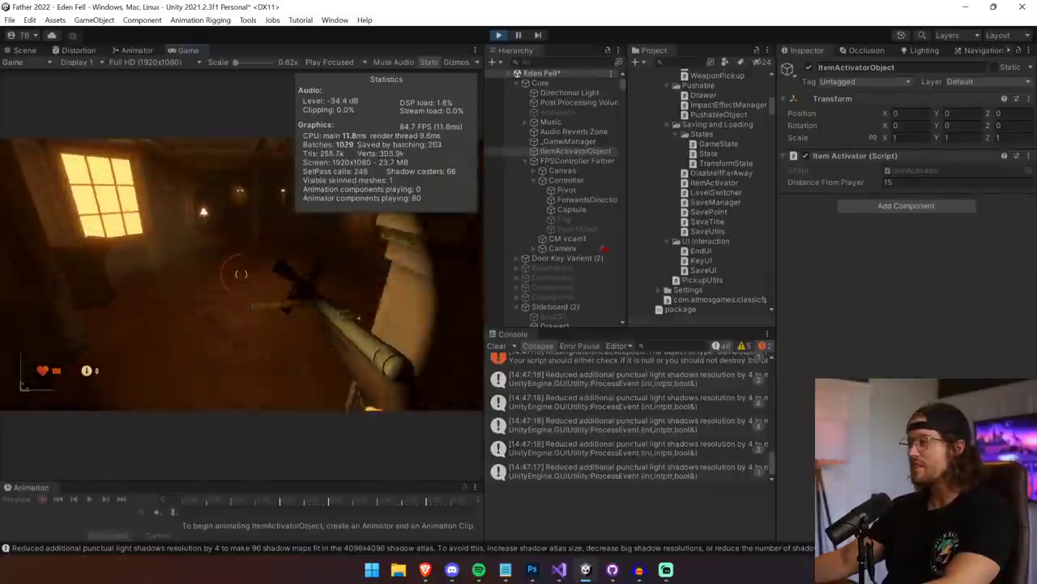
pyautogui.press('w')
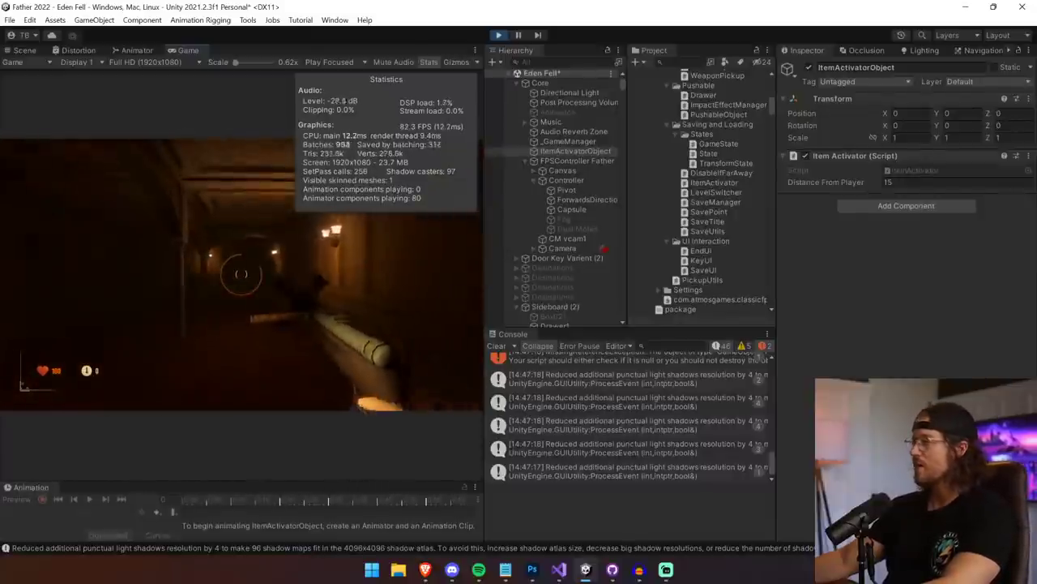
pyautogui.press('w')
pyautogui.press('w')
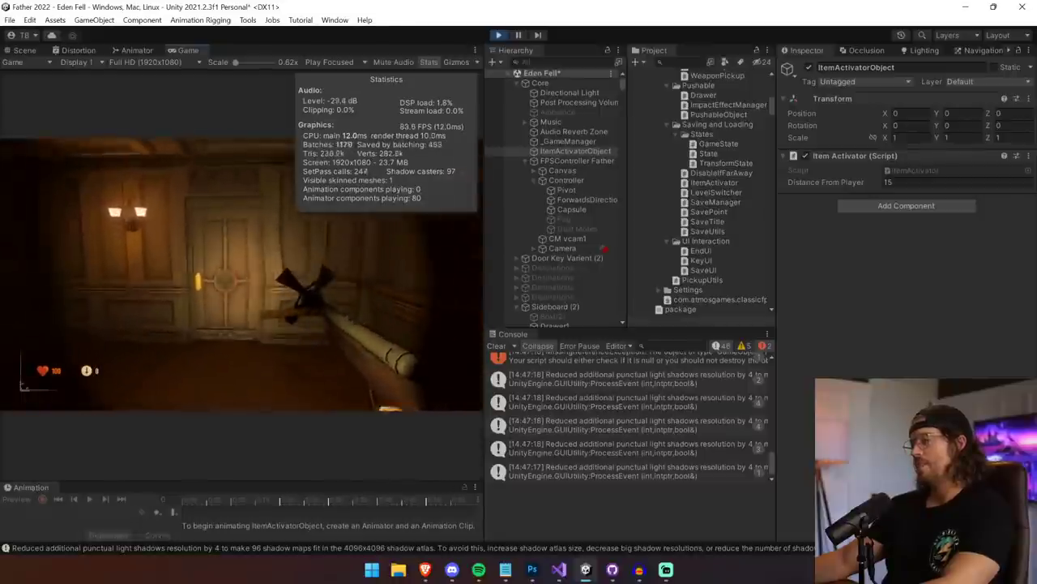
pyautogui.press('e')
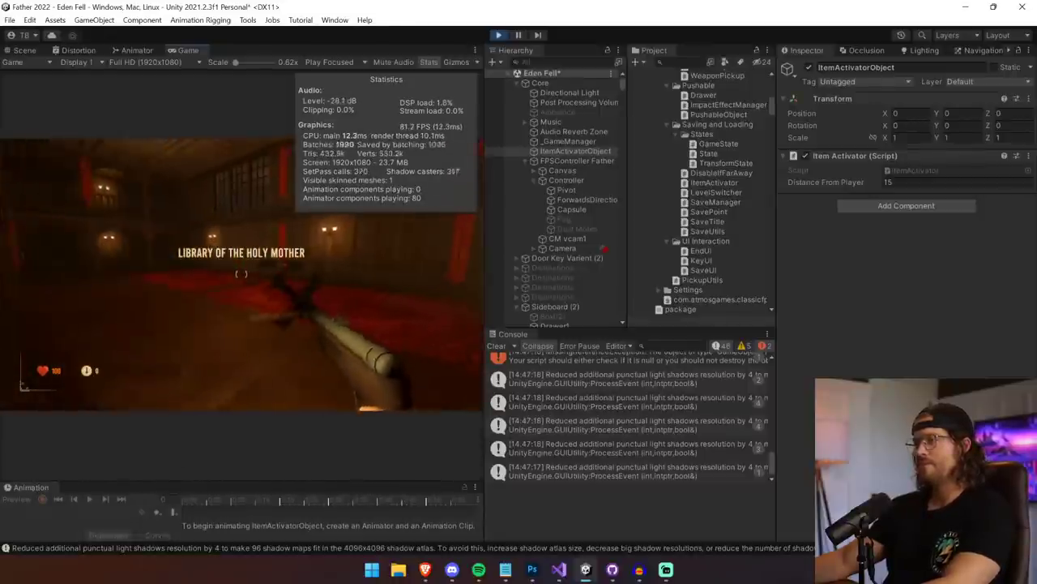
# - Walk through the Library of the Holy Mother and check the frame rate around its carpets and balconies
pyautogui.press('w')
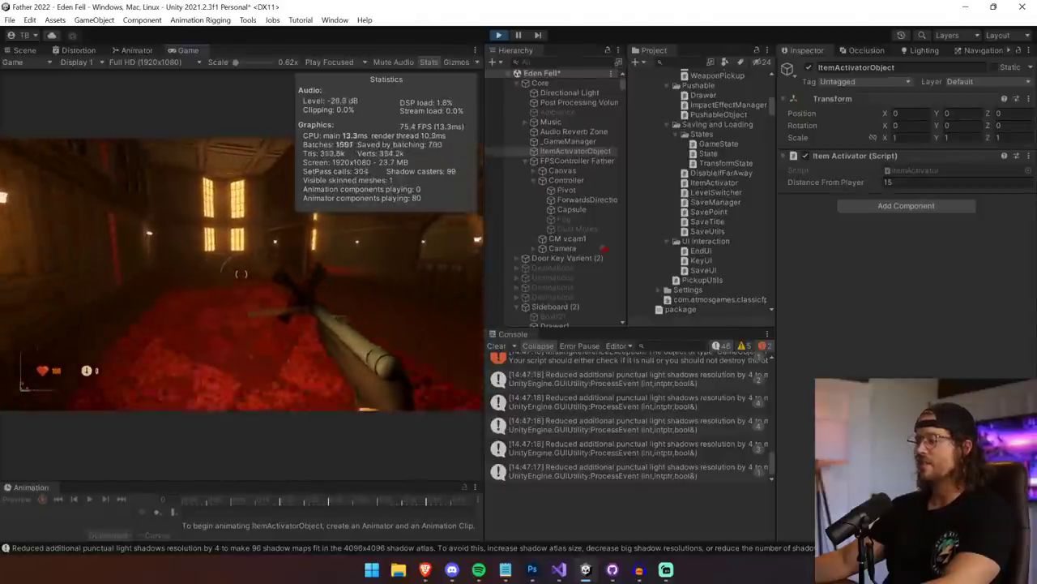
pyautogui.press('w')
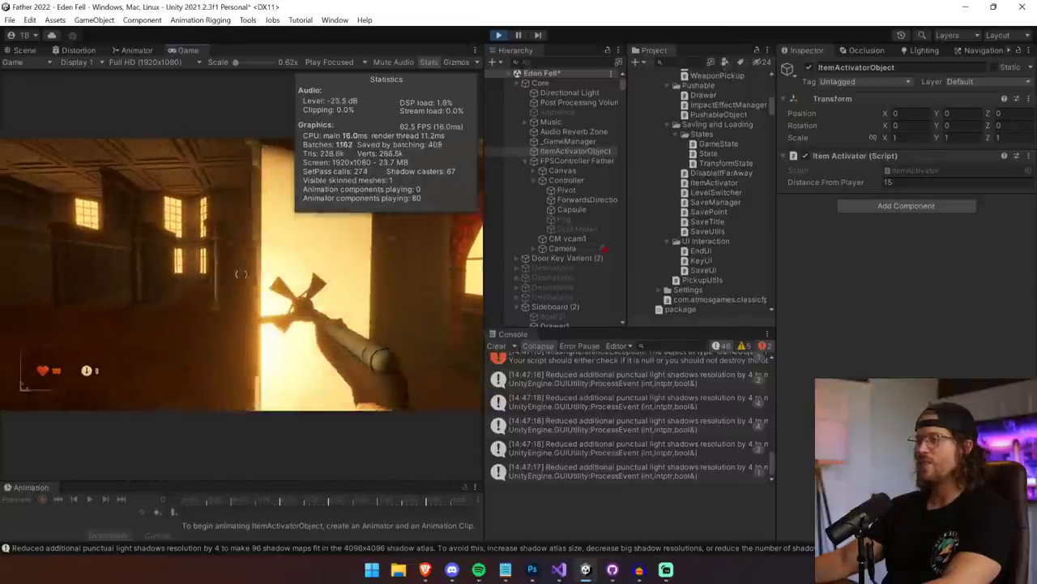
pyautogui.press('w')
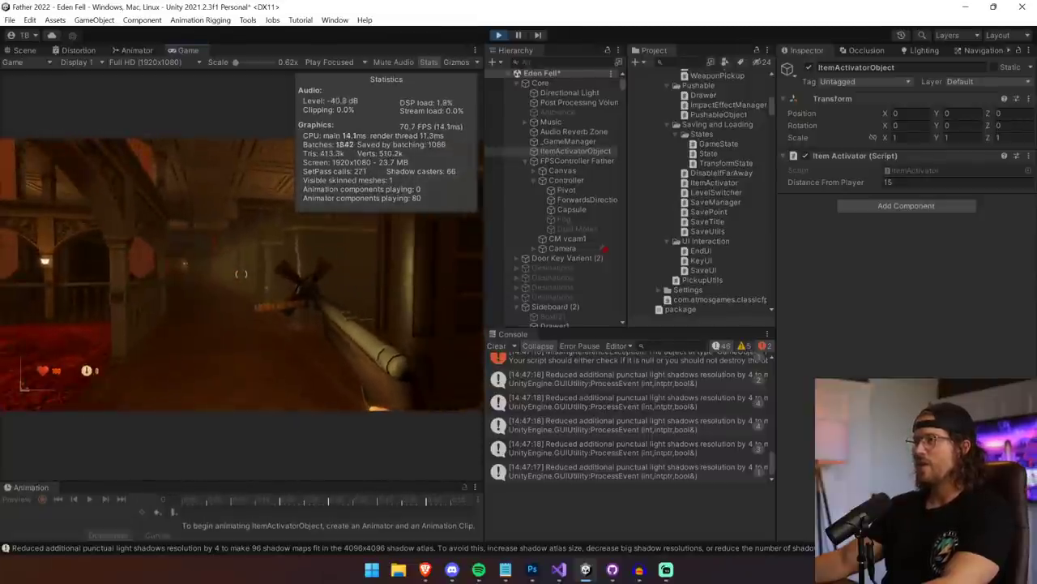
# - In the Scene view, fly to the sideboard drawers by the library wall, then select and frame Drawer4
pyautogui.click(24, 49)
pyautogui.moveTo(209, 219); pyautogui.dragTo(250, 170, button='right')
pyautogui.press('w')
pyautogui.keyDown('alt'); pyautogui.moveTo(250, 169); pyautogui.dragTo(136, 106); pyautogui.keyUp('alt')
pyautogui.press('w')
pyautogui.moveTo(136, 105); pyautogui.dragTo(183, 36, button='right')
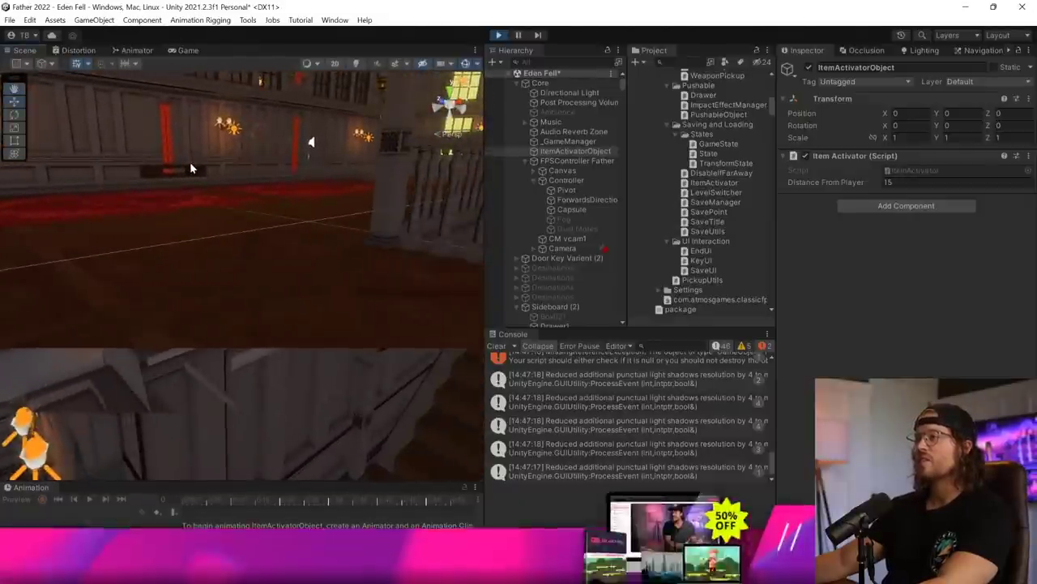
pyautogui.click(196, 169)
pyautogui.click(197, 169)
pyautogui.keyDown('alt'); pyautogui.moveTo(214, 181); pyautogui.dragTo(234, 199); pyautogui.keyUp('alt')
pyautogui.press('f')
pyautogui.scroll(-5, 401, 283)
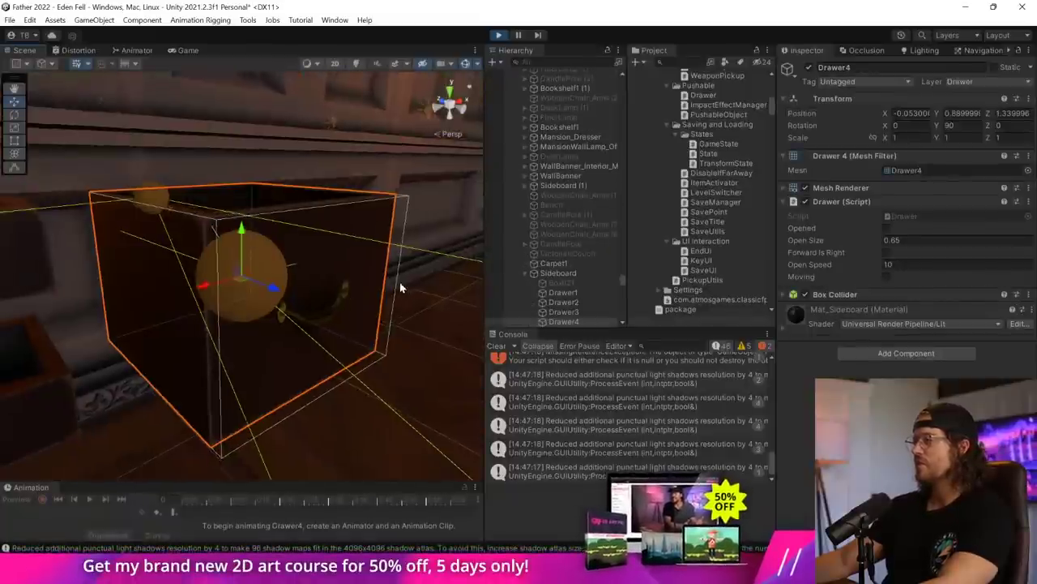
# - Activate the Sideboard's disabled Box021 object and return to the Game view to keep walking through the library
pyautogui.click(593, 285)
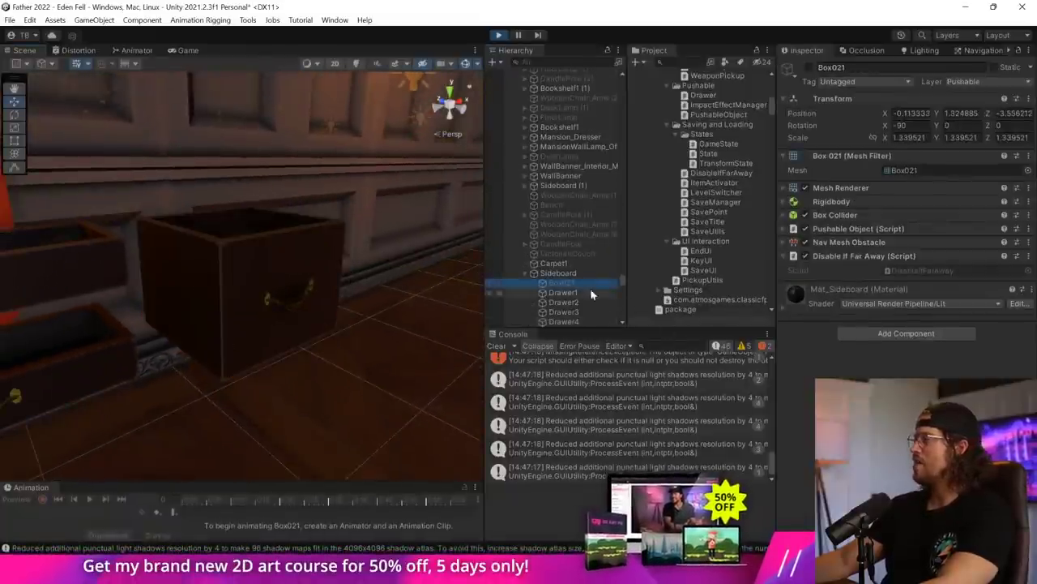
pyautogui.click(809, 67)
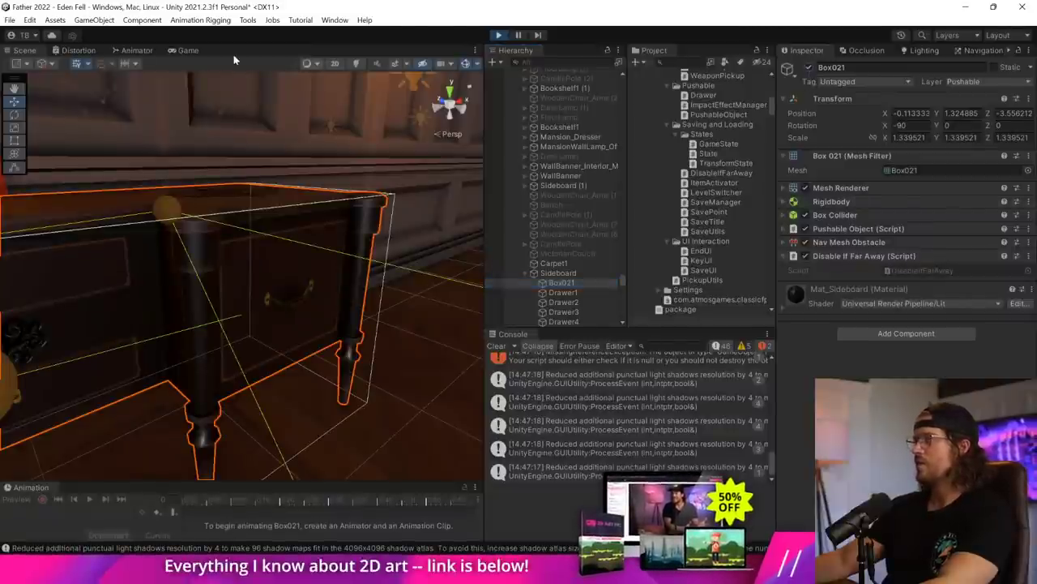
pyautogui.click(194, 52)
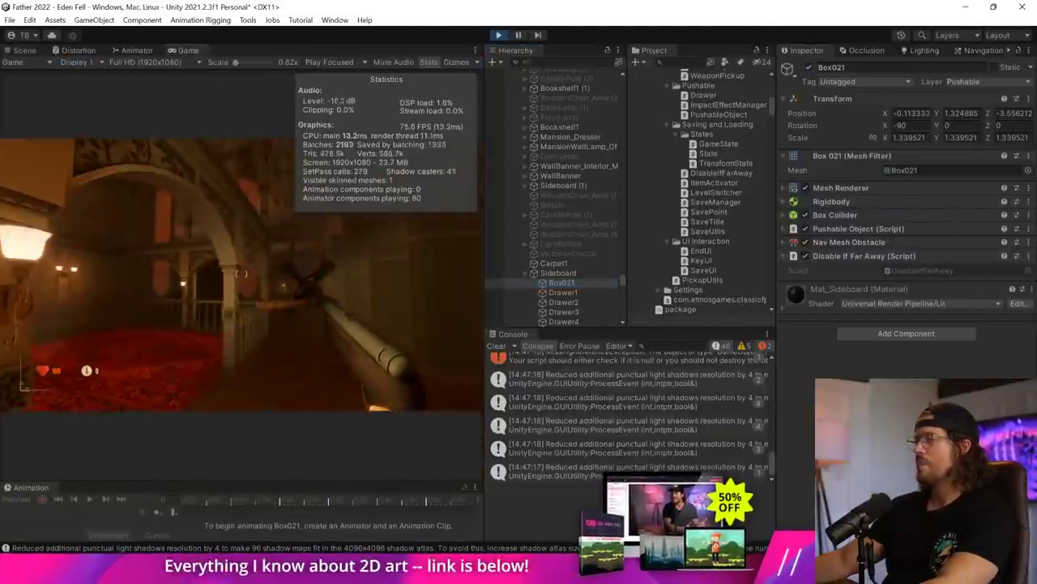
pyautogui.press('w')
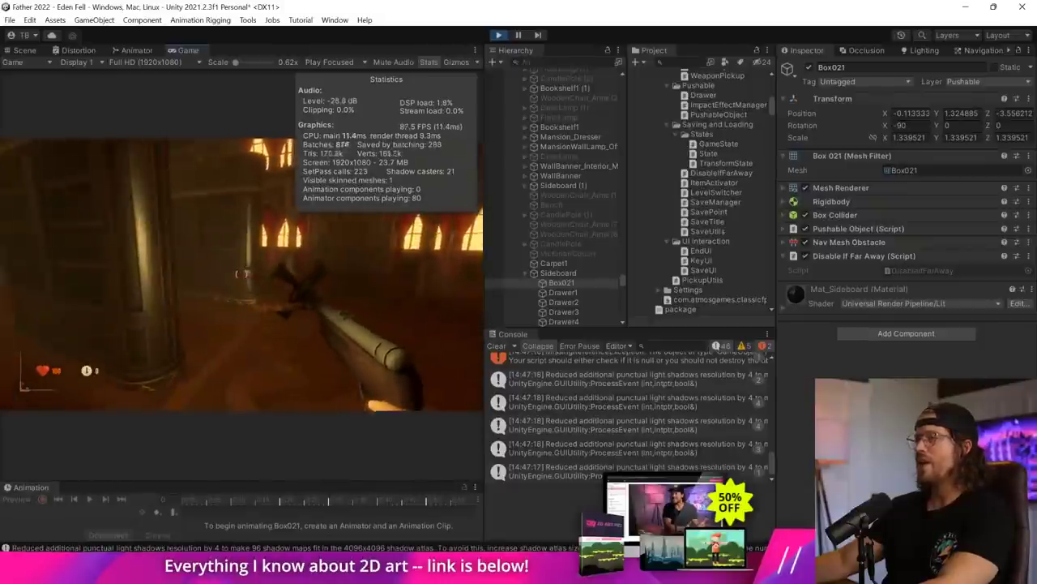
# - Keep walking over the library's carpets to check the frame rate, and switch to the Scene view
pyautogui.press('w')
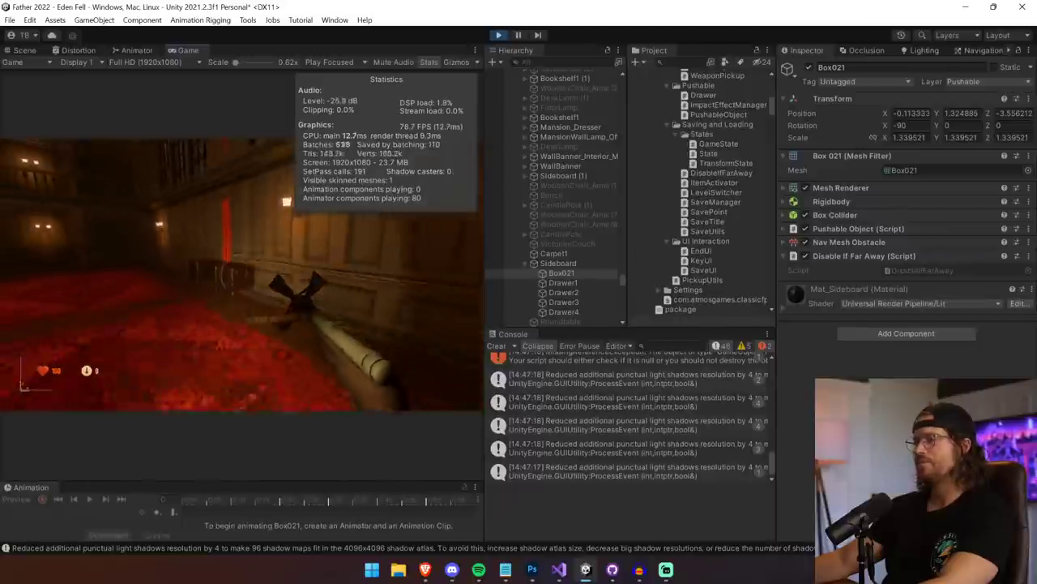
pyautogui.press('s')
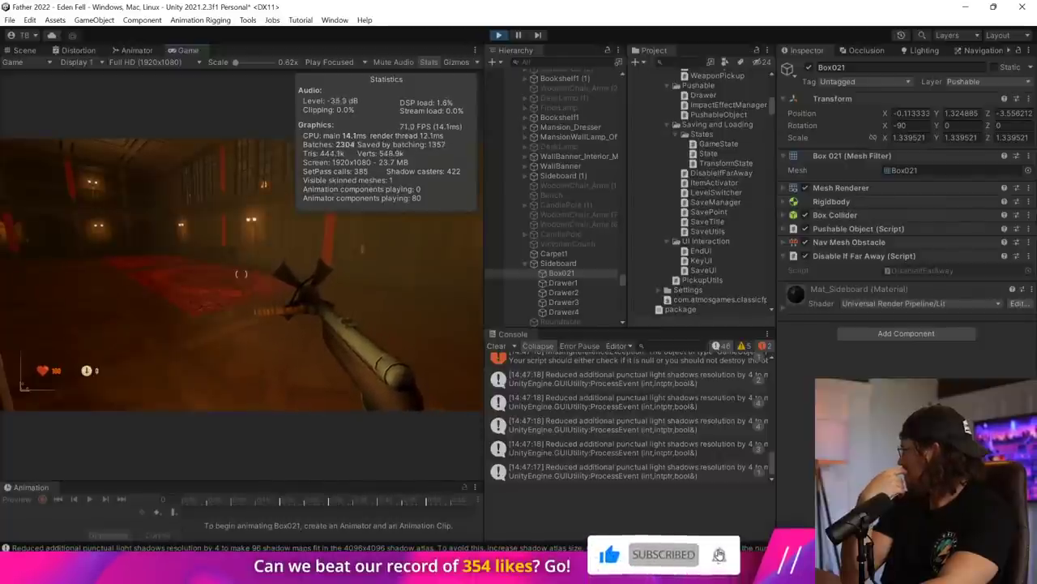
pyautogui.hotkey('ctrl', '1')
pyautogui.press('`')
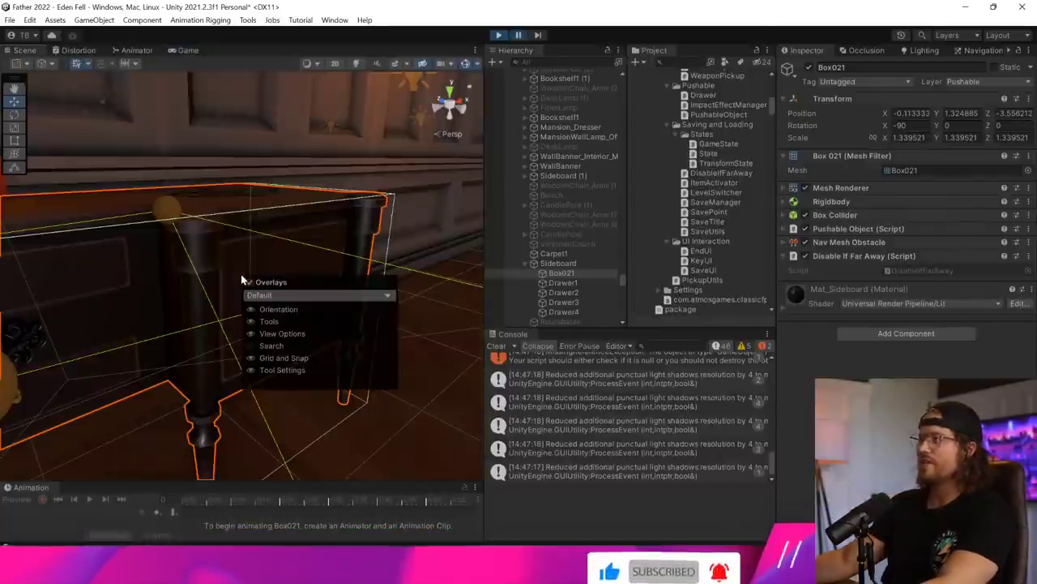
# - Switch to Visual Studio and review PushableObject.cs up to its Start method, highlighting the isKinematic and useGravity lines
pyautogui.hotkey('alt', 'Tab')
pyautogui.click(191, 52)
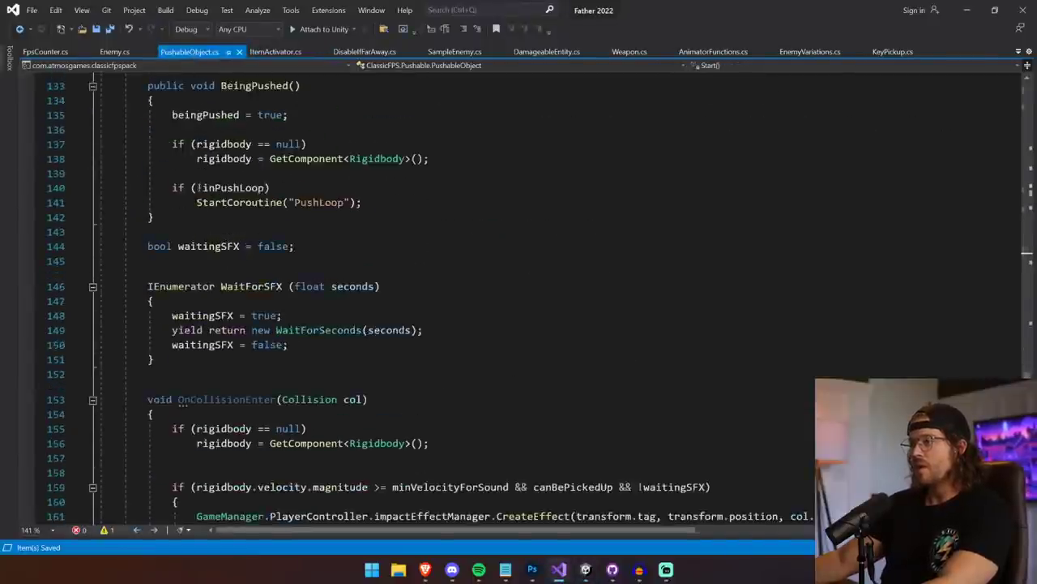
pyautogui.scroll(-1, 518, 300)
pyautogui.scroll(3, 518, 300)
pyautogui.scroll(9, 518, 300)
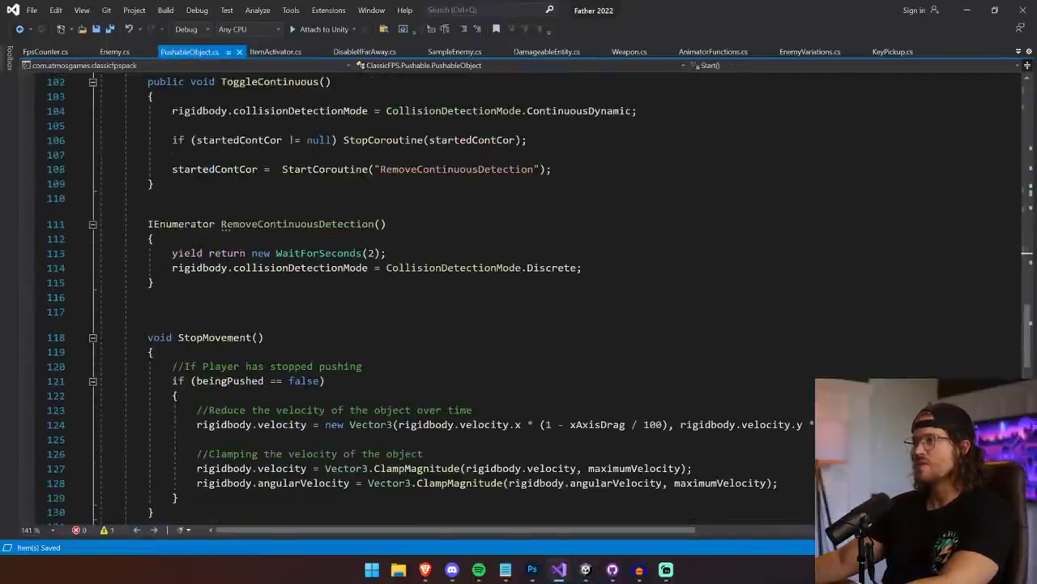
pyautogui.click(178, 395)
pyautogui.scroll(4, 518, 300)
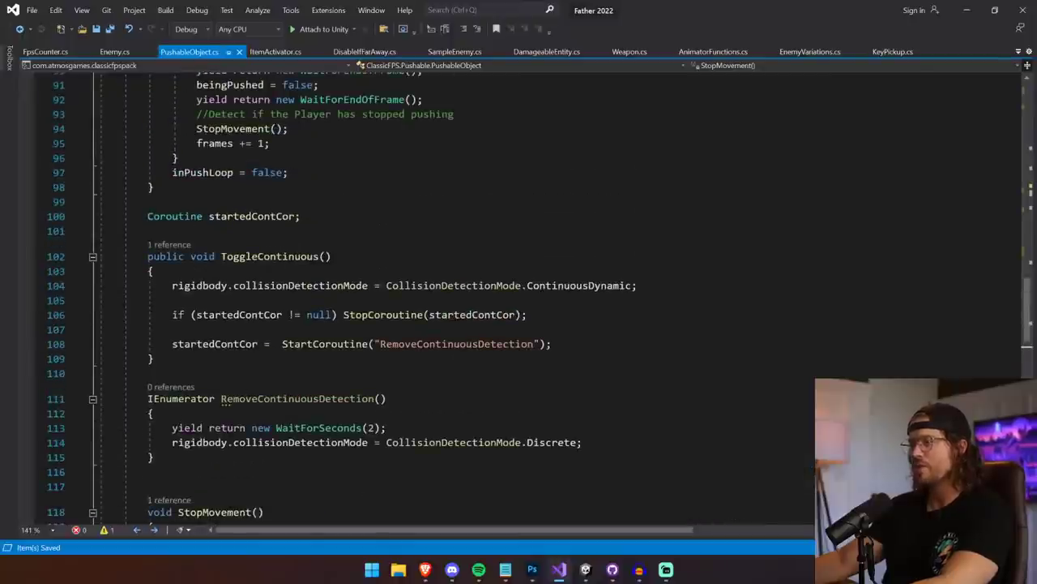
pyautogui.scroll(12, 519, 300)
pyautogui.scroll(3, 519, 299)
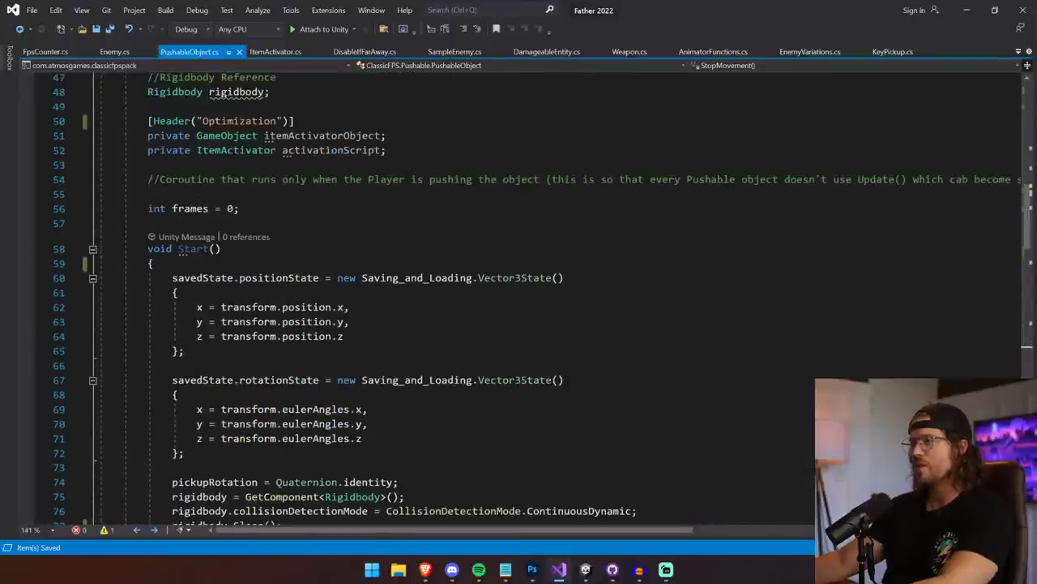
pyautogui.scroll(-3, 519, 300)
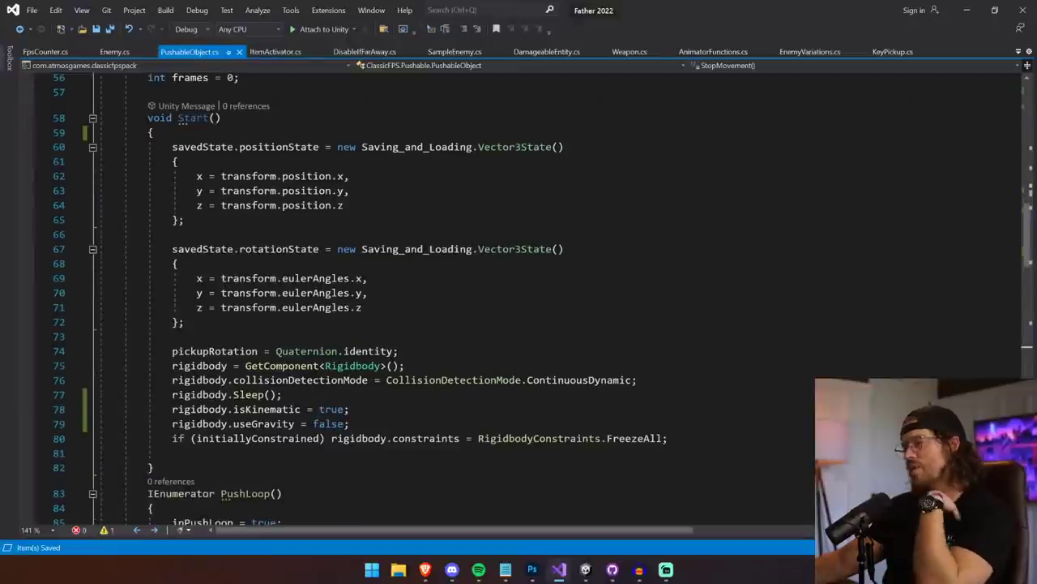
pyautogui.moveTo(349, 424); pyautogui.dragTo(130, 409)
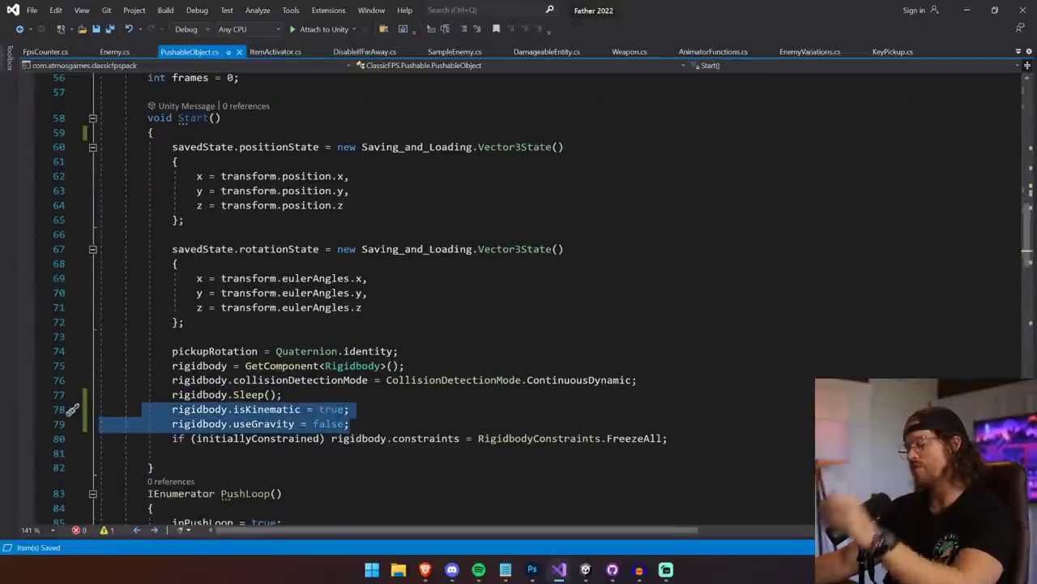
# - Return to Unity, resume the playtest, and pick up and throw the sideboard's Box021 object
pyautogui.hotkey('alt', 'Tab')
pyautogui.click(518, 36)
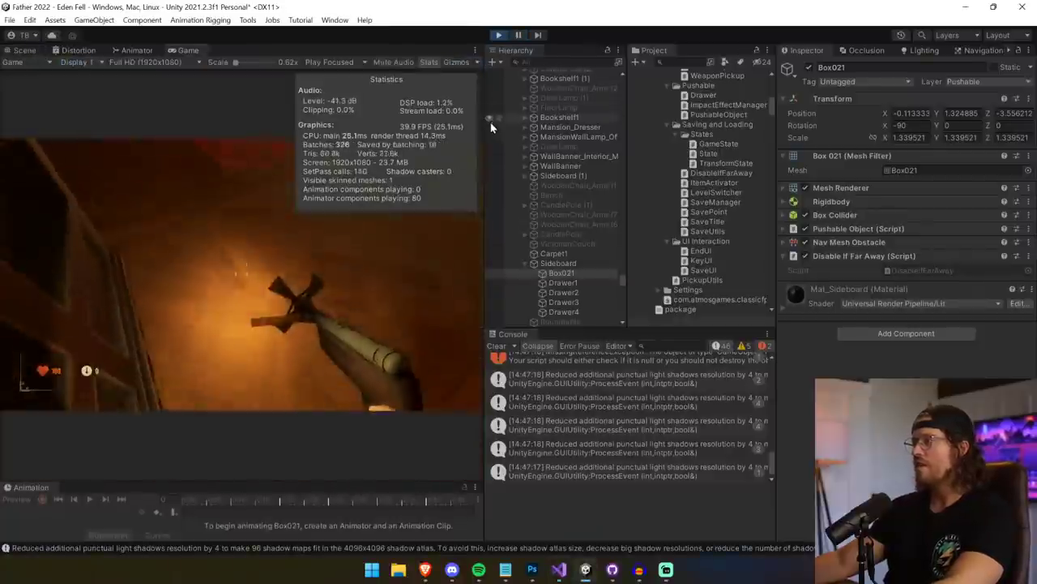
pyautogui.click(240, 274)
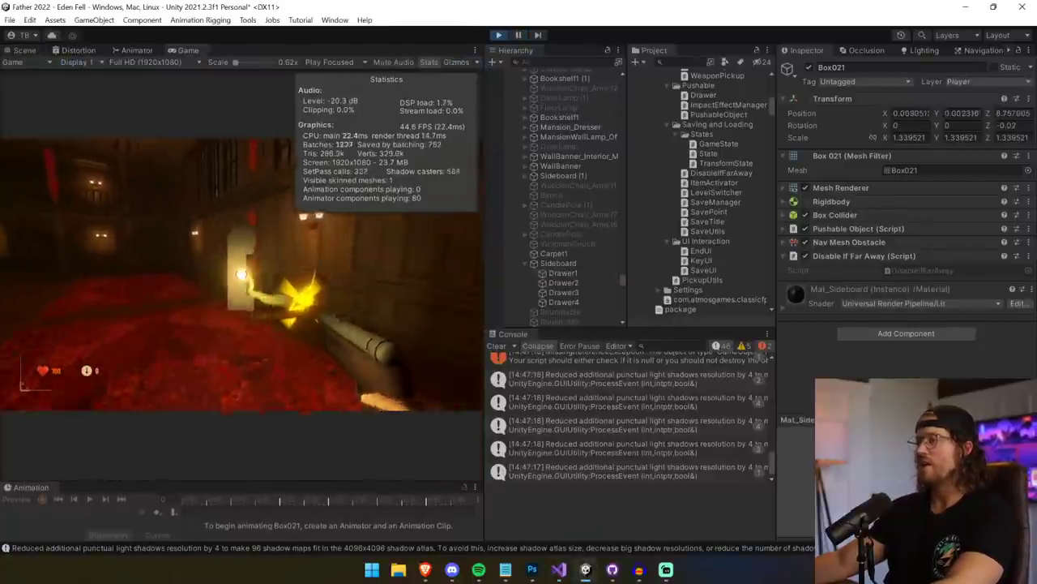
pyautogui.click(241, 273)
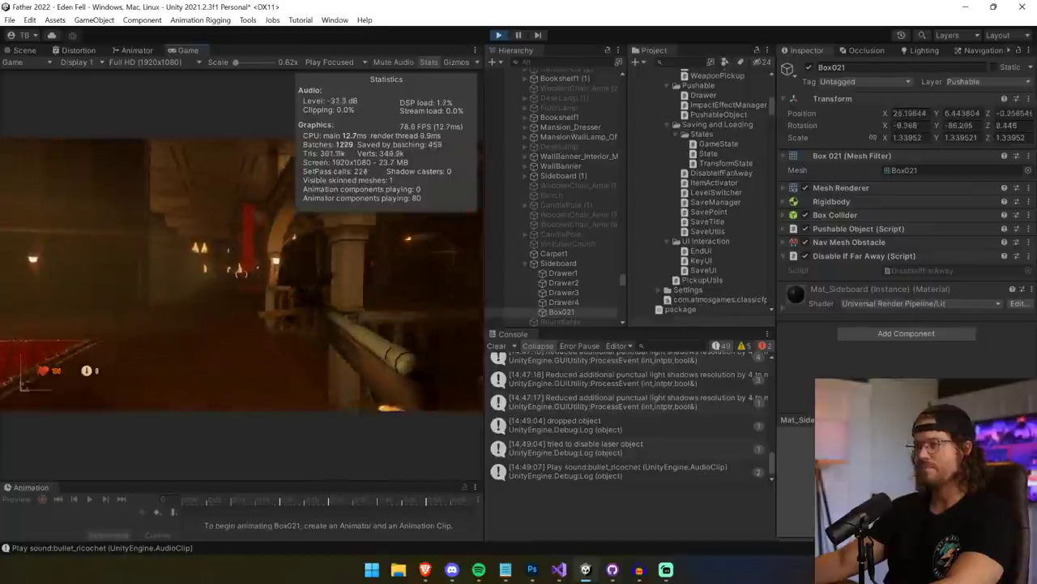
# - Shoot repeatedly around the library to test how the thrown Box021 object reacts to hits
pyautogui.click(241, 274)
pyautogui.click(241, 274)
pyautogui.click(241, 274)
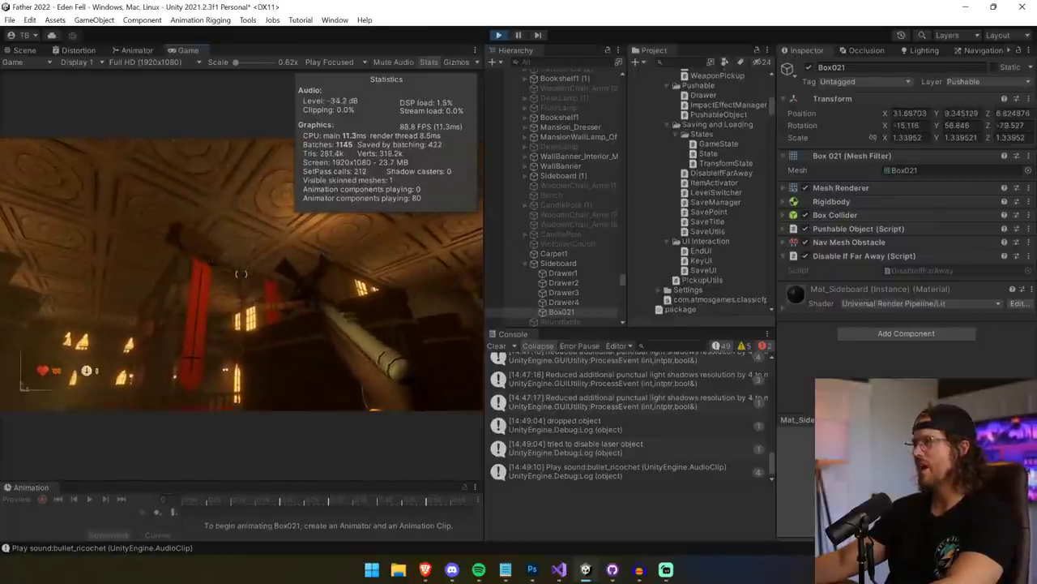
pyautogui.click(241, 273)
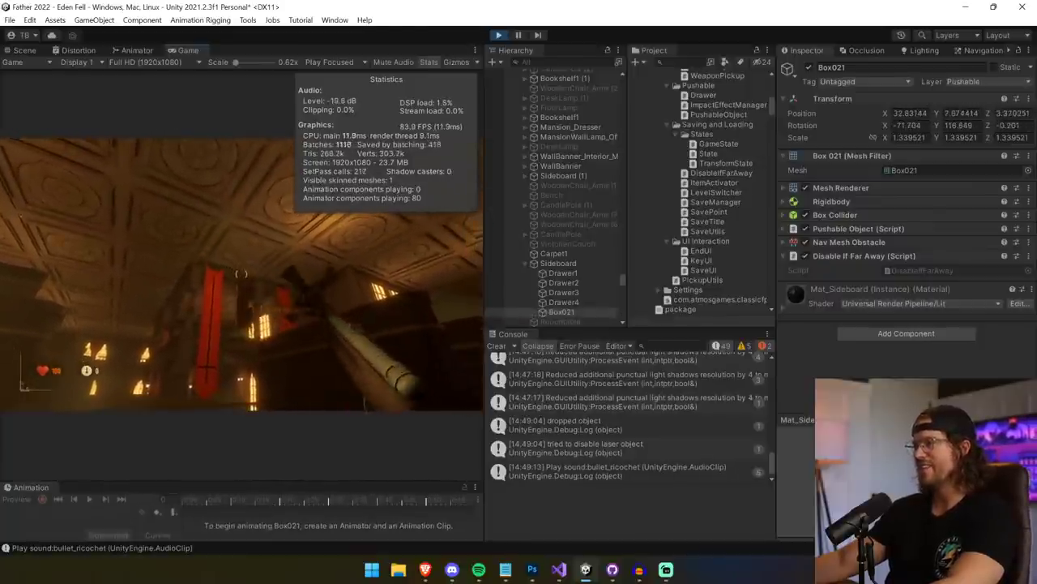
pyautogui.click(241, 273)
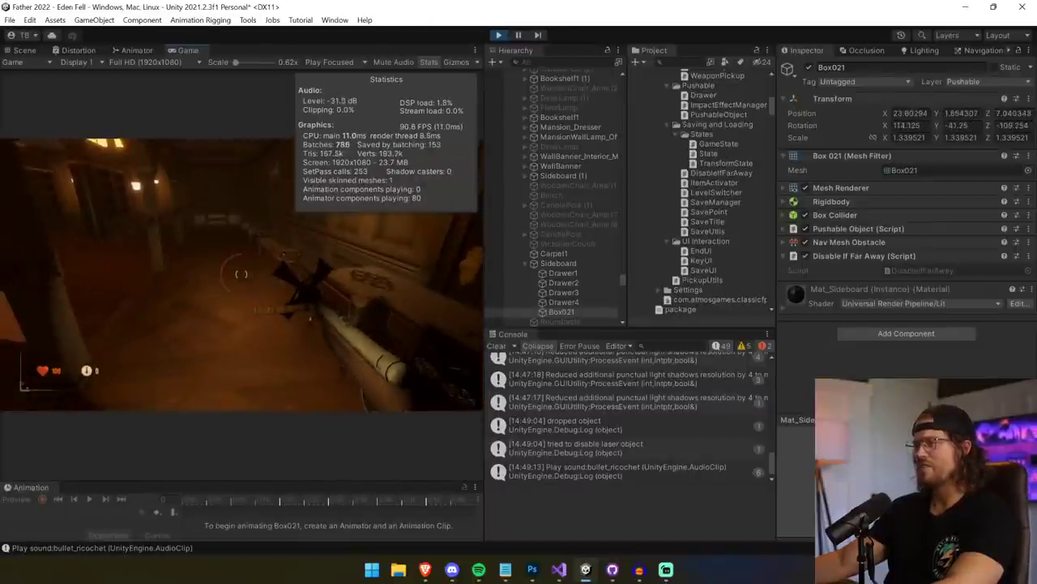
pyautogui.click(241, 273)
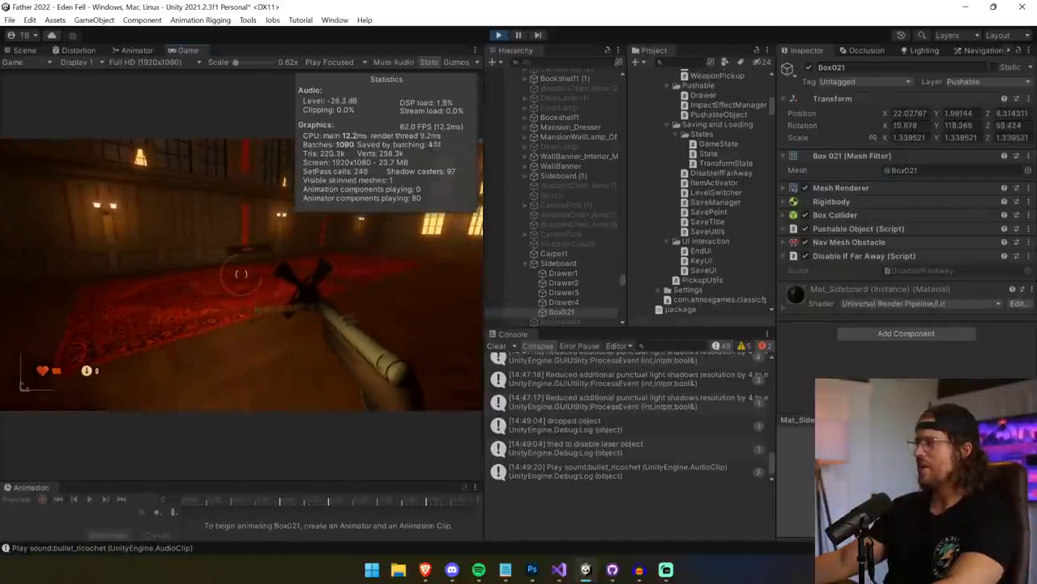
pyautogui.click(241, 274)
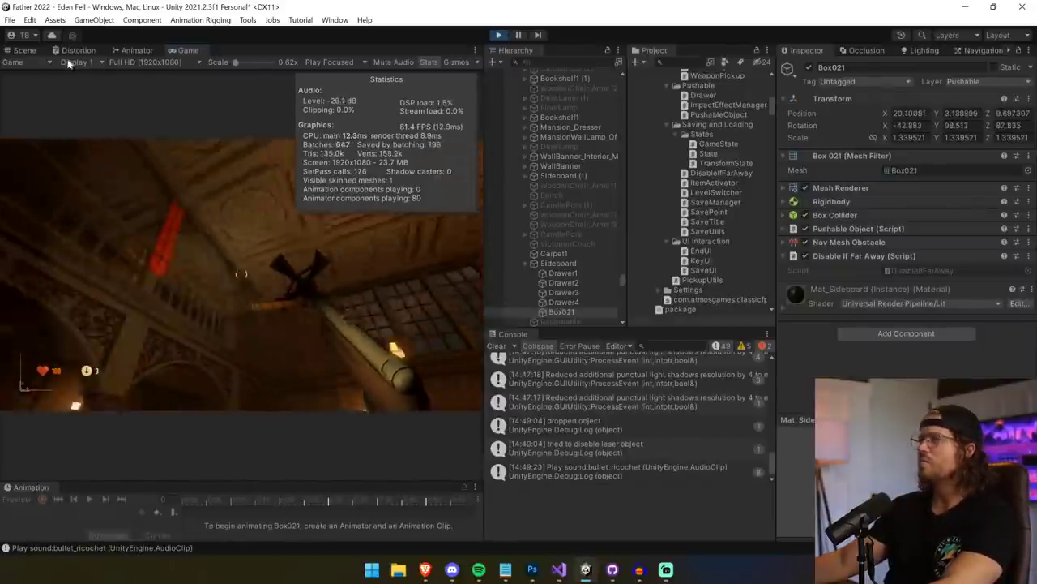
# - In the Scene view, select ItemActivatorObject under Core, open its ItemActivator script and examine the activatorItems list declaration
pyautogui.click(24, 50)
pyautogui.click(591, 196)
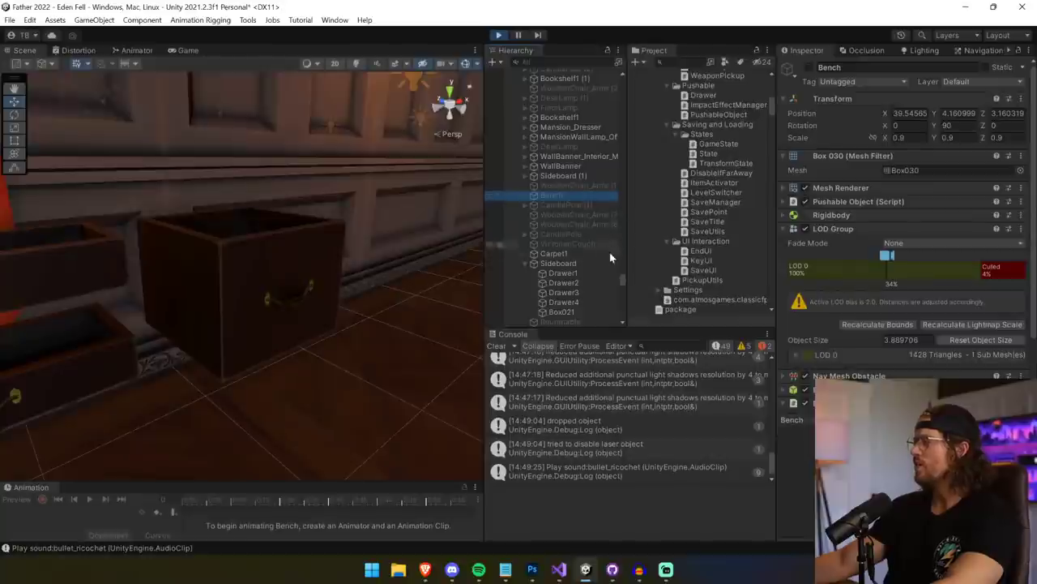
pyautogui.moveTo(622, 282); pyautogui.dragTo(635, 64)
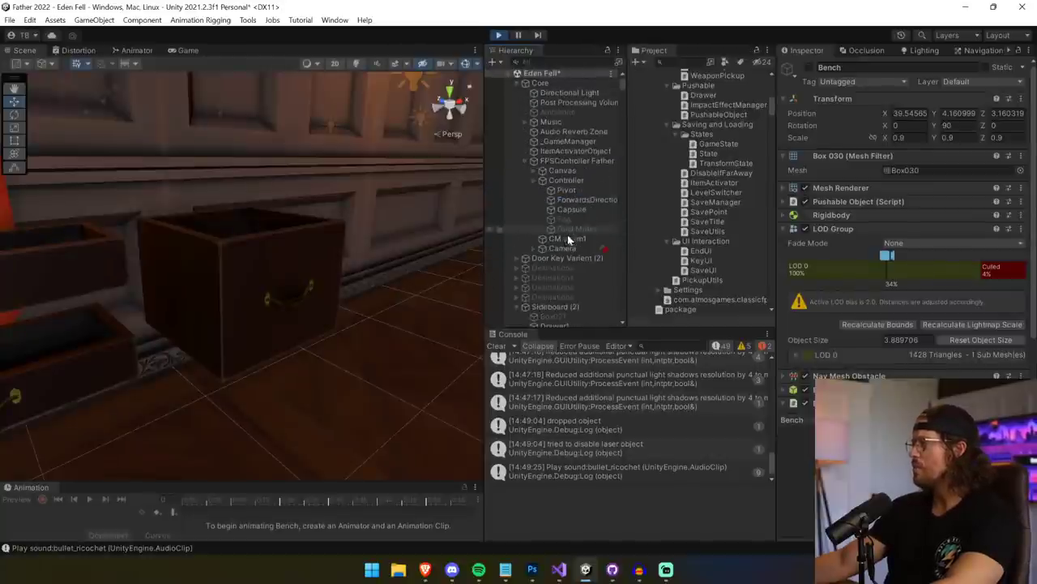
pyautogui.click(572, 171)
pyautogui.click(585, 151)
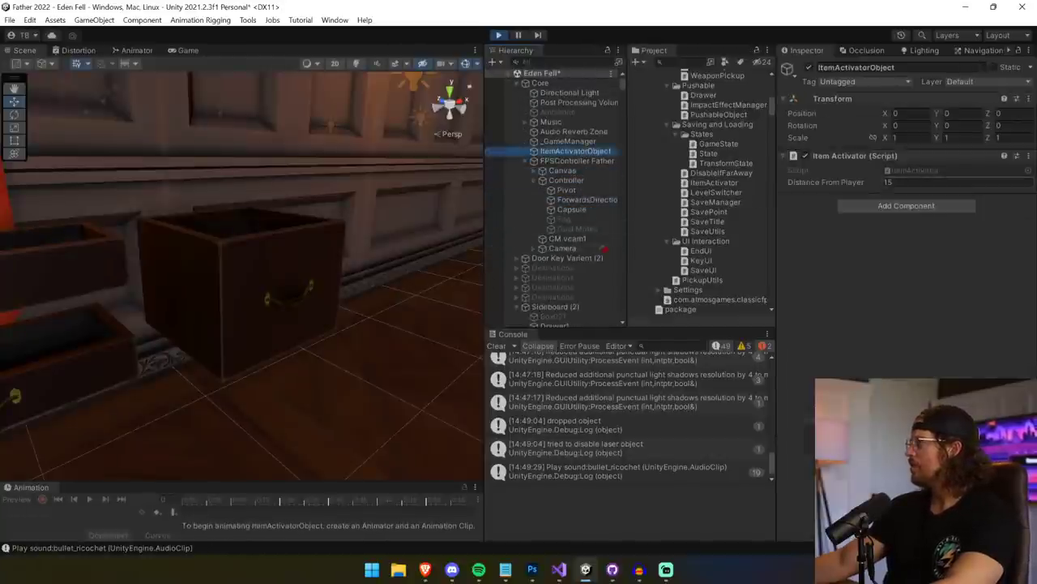
pyautogui.doubleClick(910, 169)
pyautogui.scroll(20, 518, 300)
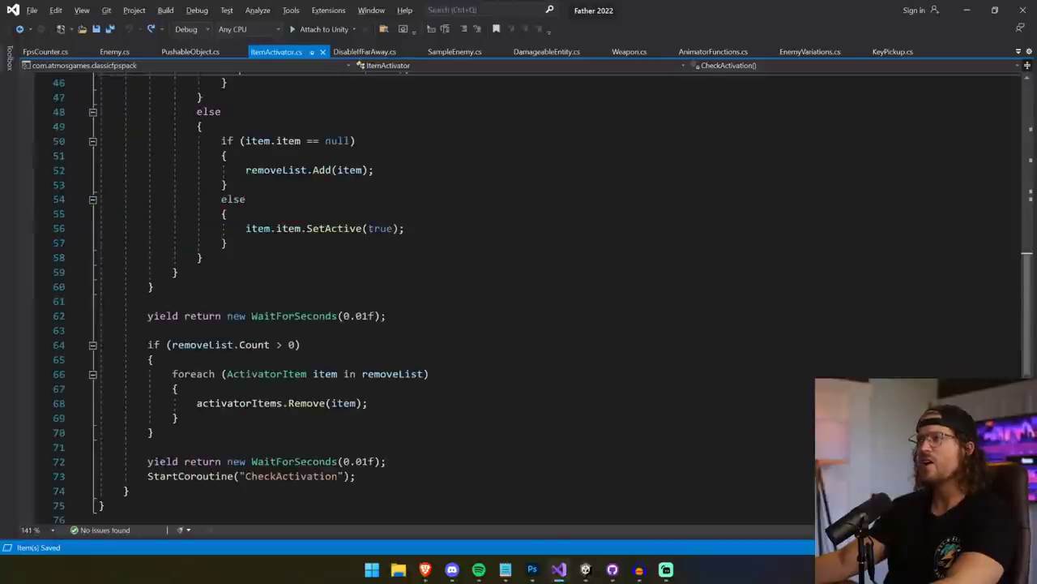
pyautogui.click(123, 324)
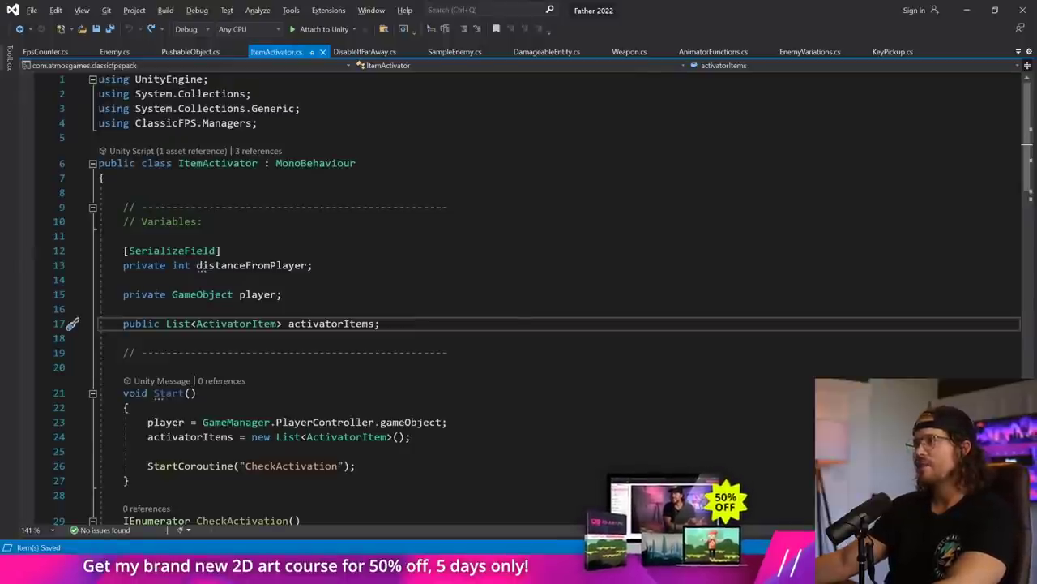
# - Back in Unity, fly to the red carpets and try to activate the four disabled WoodenChair_Arms objects listed below Carpet1 (1)
pyautogui.hotkey('alt', 'Tab')
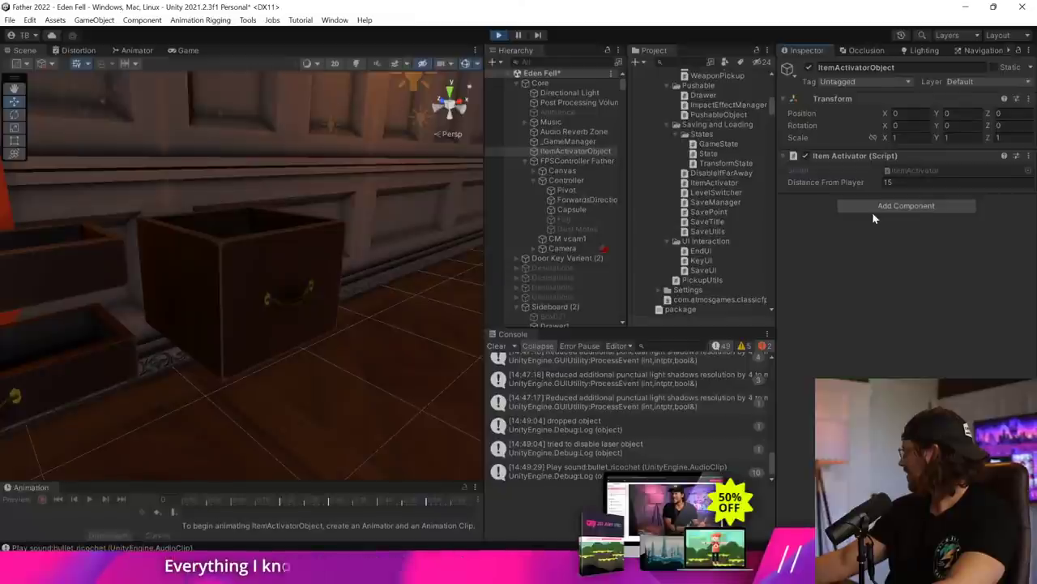
pyautogui.moveTo(242, 302); pyautogui.dragTo(780, 388, button='right')
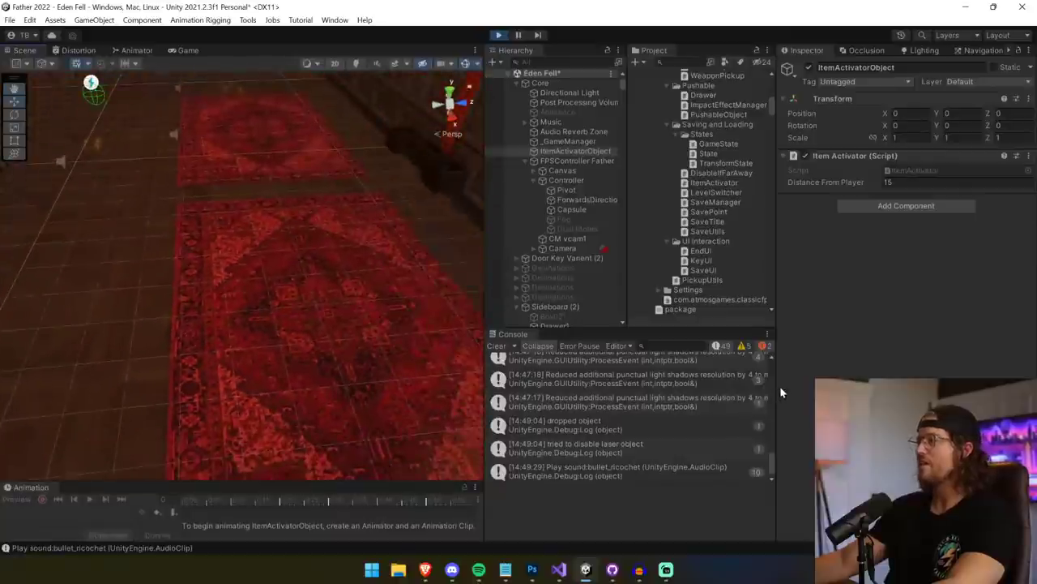
pyautogui.click(347, 234)
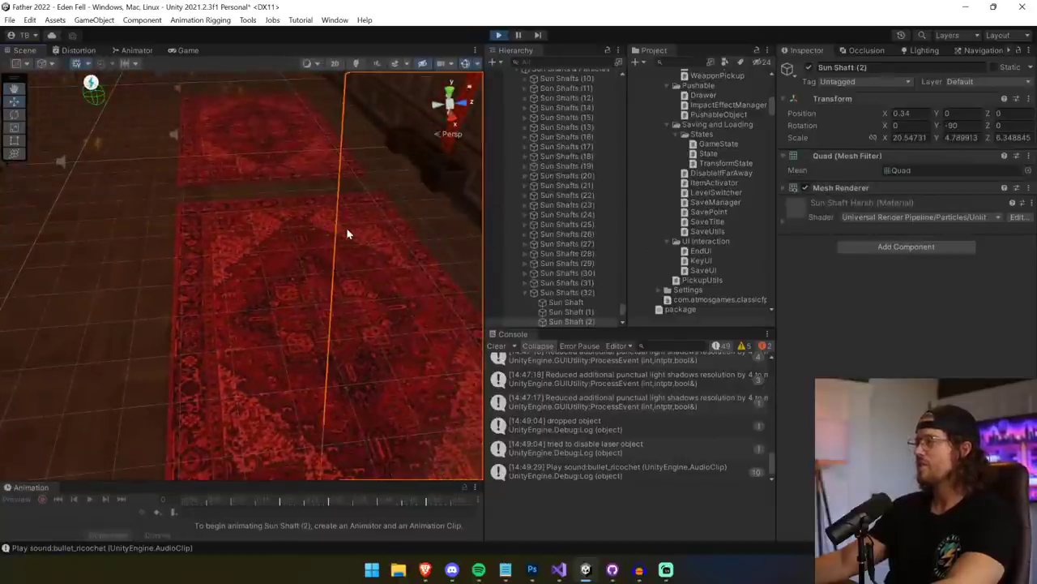
pyautogui.click(360, 233)
pyautogui.scroll(4, 560, 211)
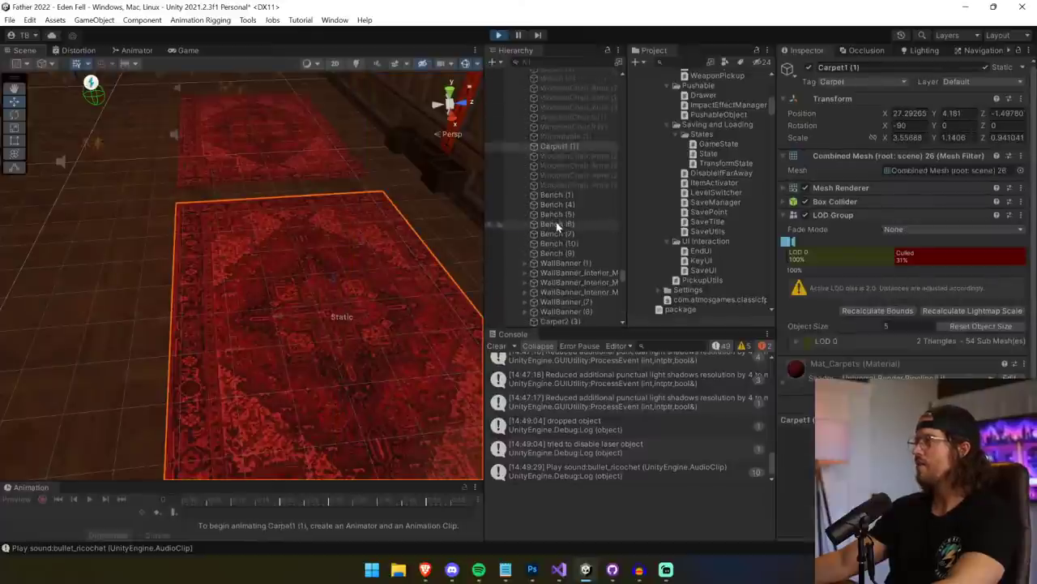
pyautogui.click(567, 192)
pyautogui.keyDown('shift'); pyautogui.click(577, 221); pyautogui.keyUp('shift')
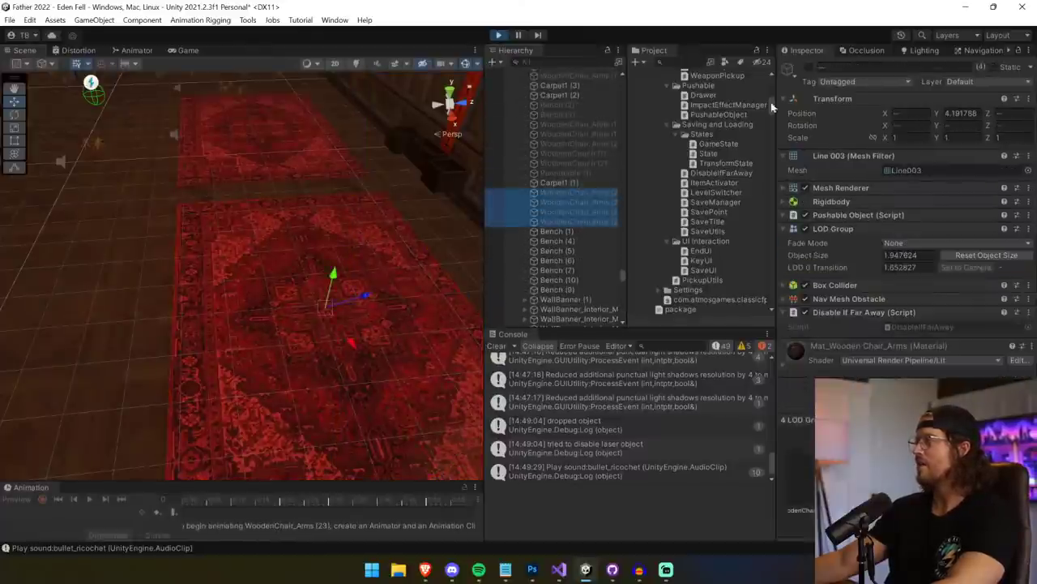
pyautogui.click(809, 68)
# - Reselect ItemActivatorObject, recheck the variables in its ItemActivator script, and return to Unity
pyautogui.moveTo(622, 276); pyautogui.dragTo(635, 73)
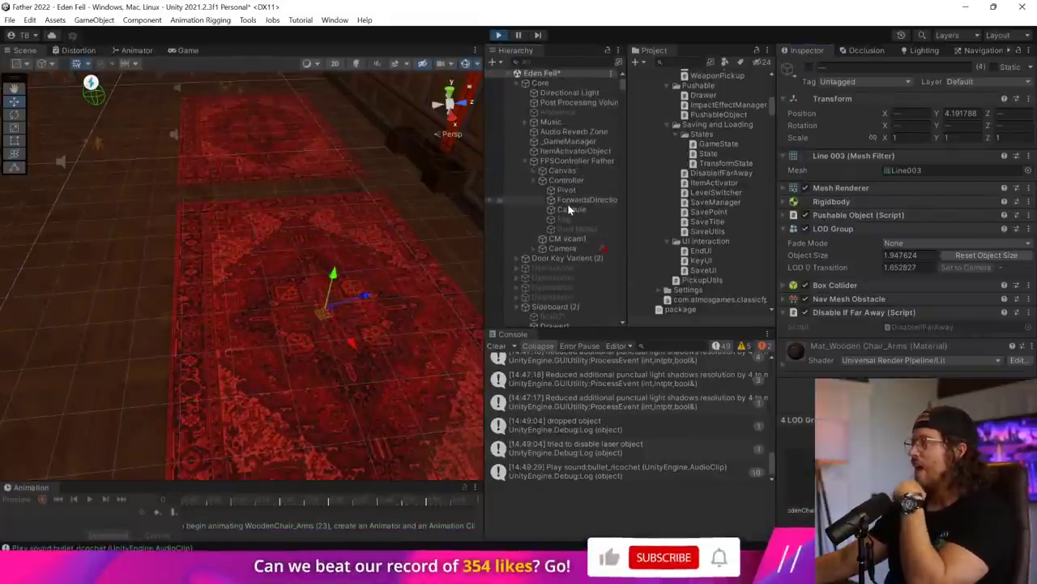
pyautogui.click(575, 151)
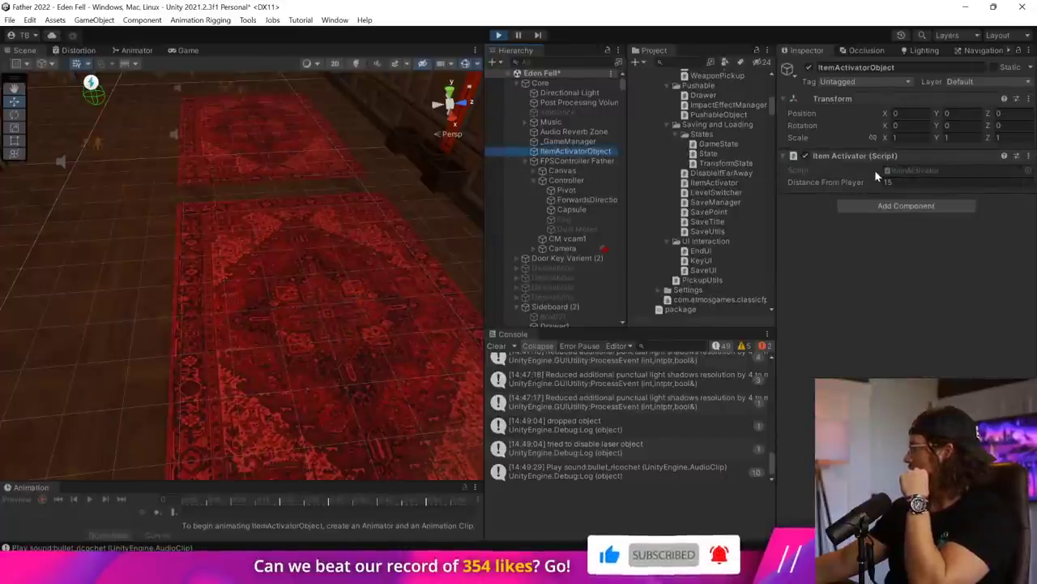
pyautogui.click(908, 171)
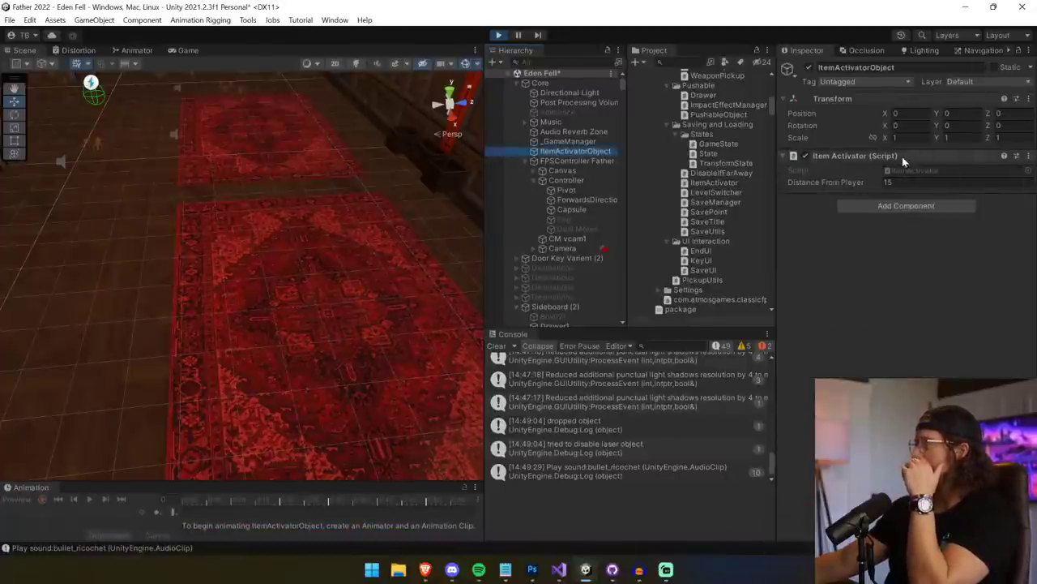
pyautogui.doubleClick(909, 170)
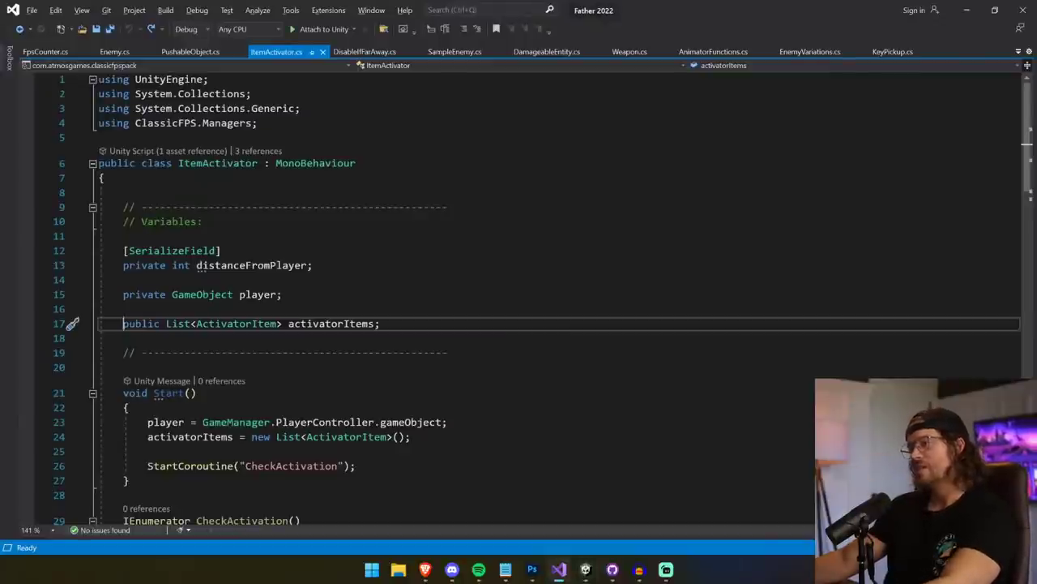
pyautogui.hotkey('alt', 'Tab')
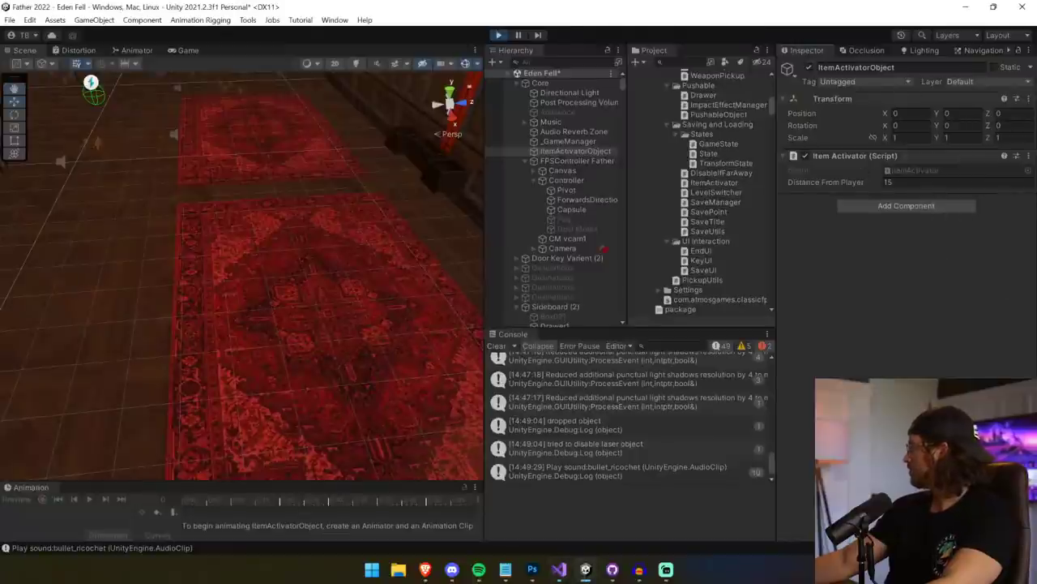
# - Inspect ItemActivatorObject's Item Activator component in the Inspector's Debug mode, and return the Inspector to Normal mode
pyautogui.rightClick(918, 171)
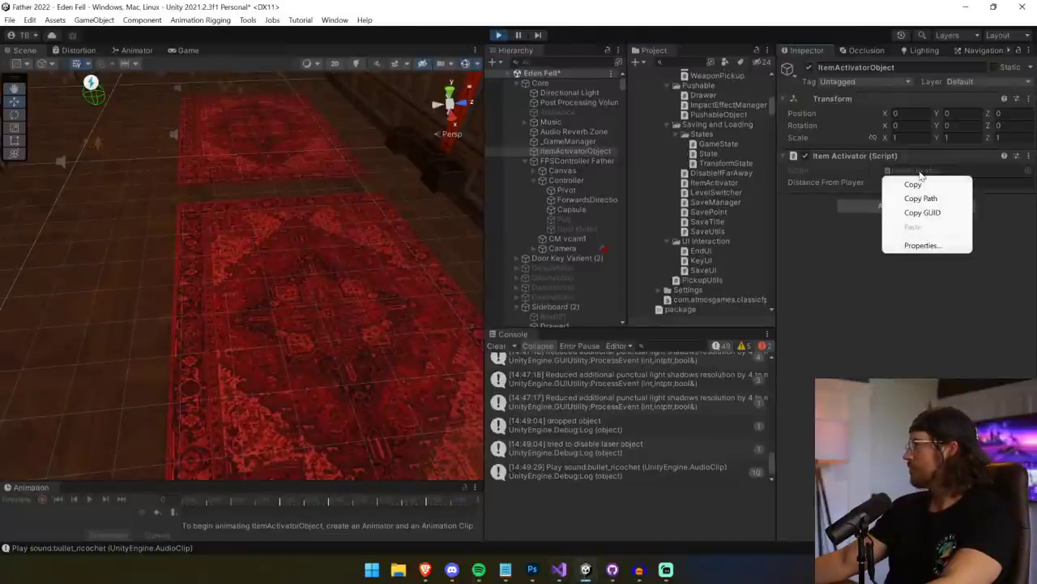
pyautogui.rightClick(930, 158)
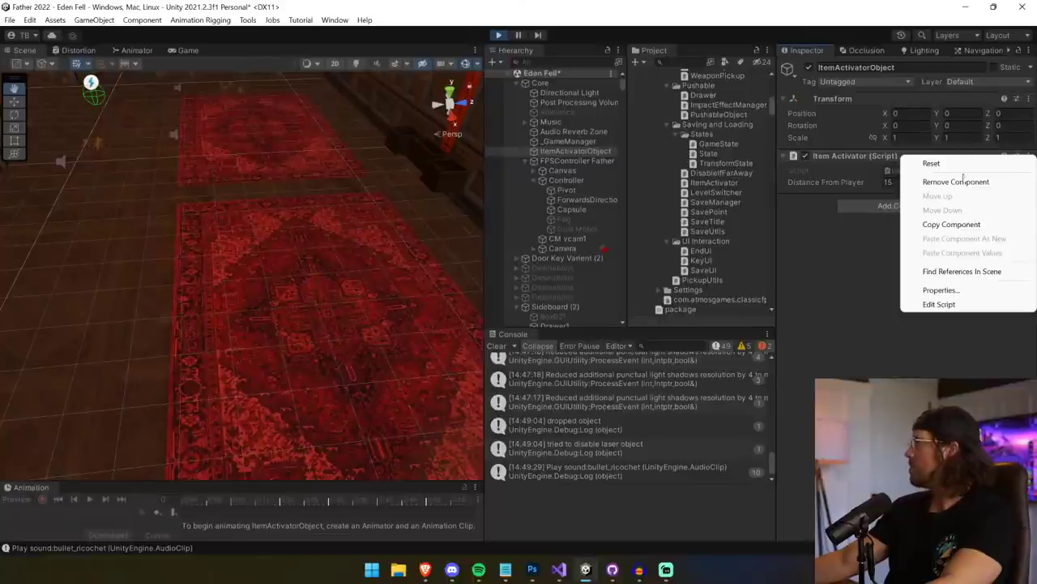
pyautogui.click(963, 177)
pyautogui.click(1029, 156)
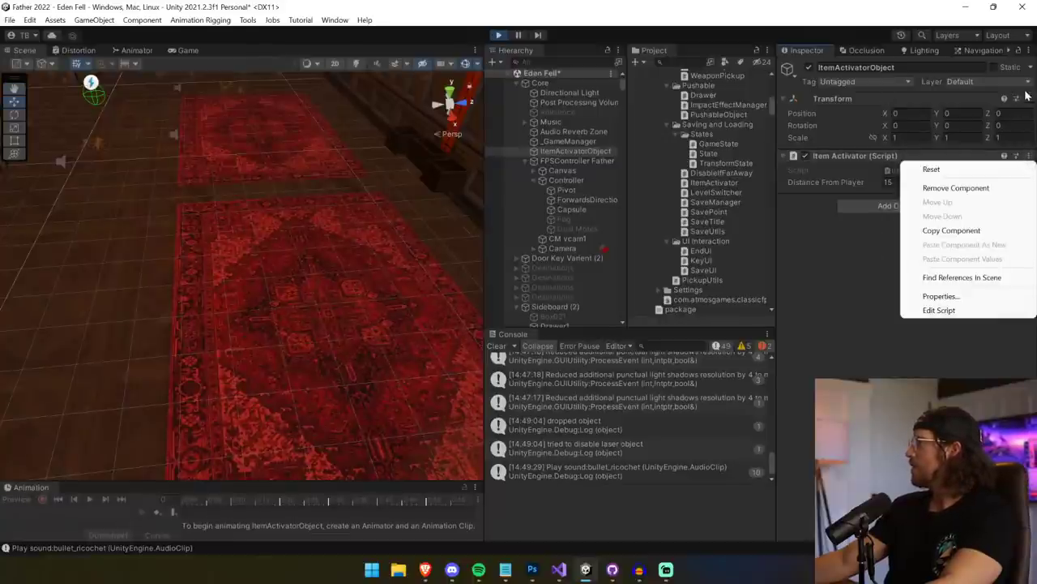
pyautogui.click(1030, 50)
pyautogui.click(1030, 50)
pyautogui.click(891, 106)
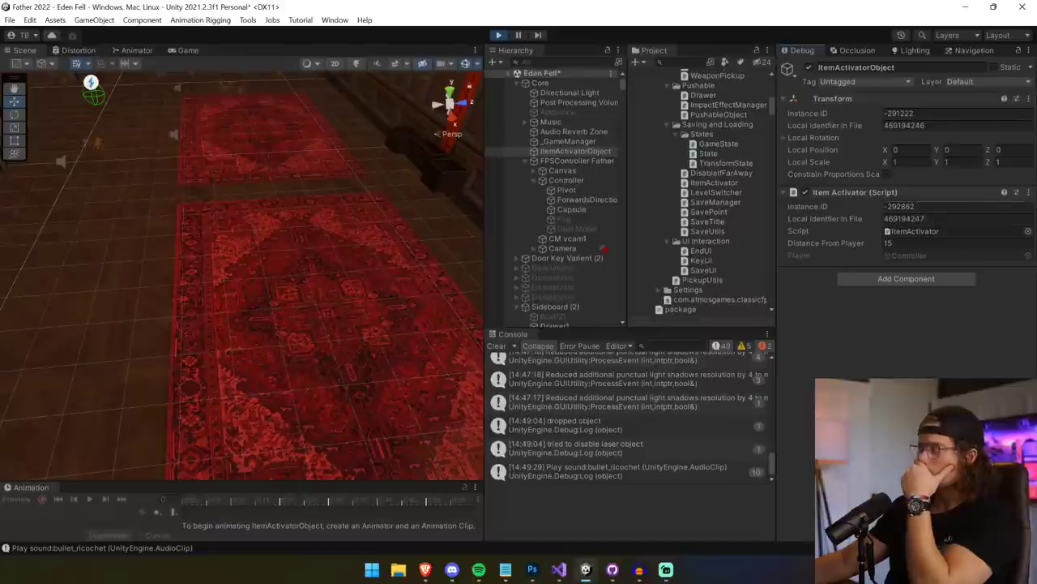
pyautogui.click(1030, 51)
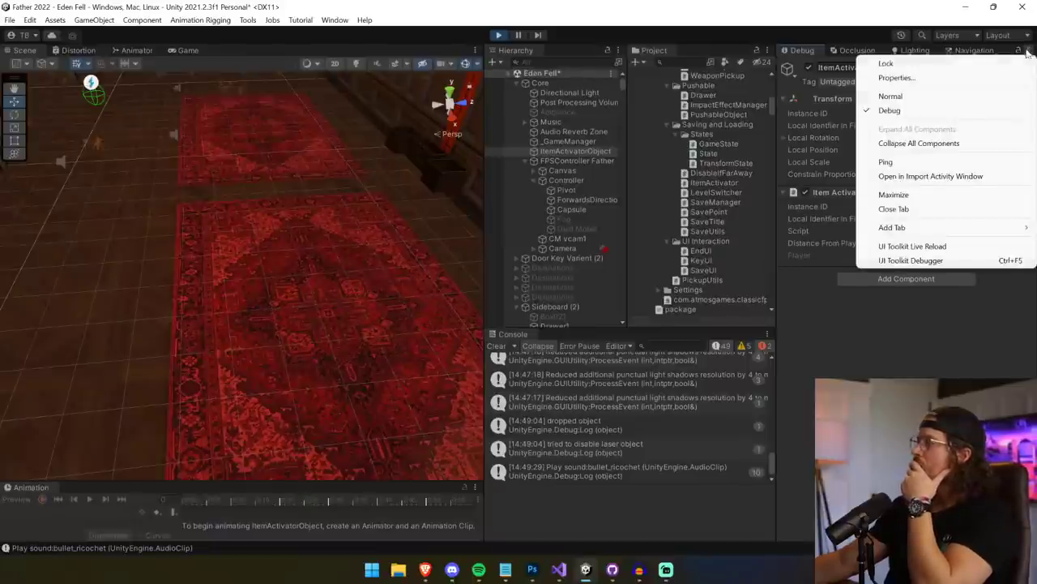
pyautogui.click(891, 95)
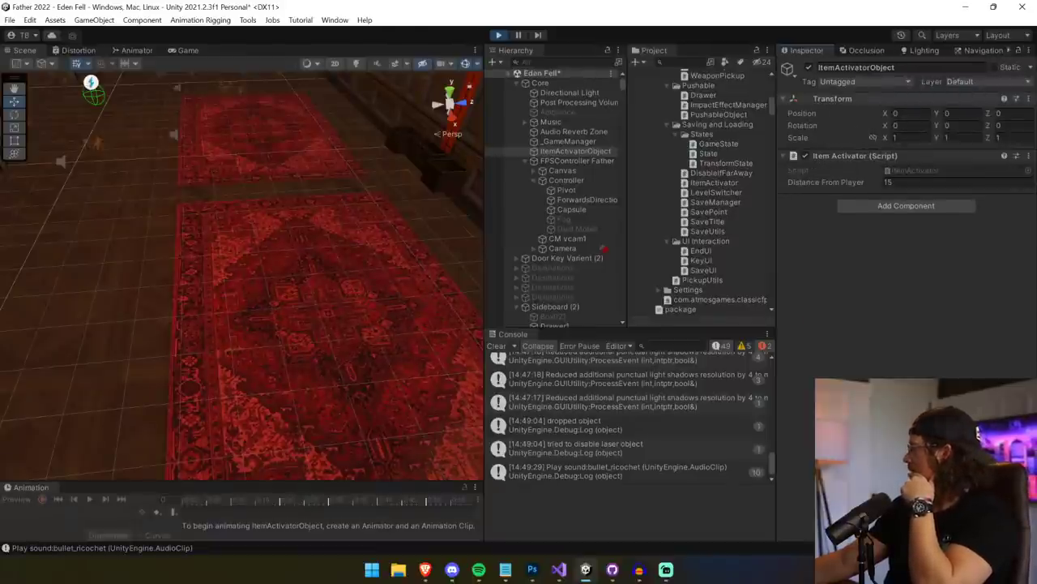
# - Reimport the ItemActivator script, stop the running playtest and clear the console
pyautogui.rightClick(706, 185)
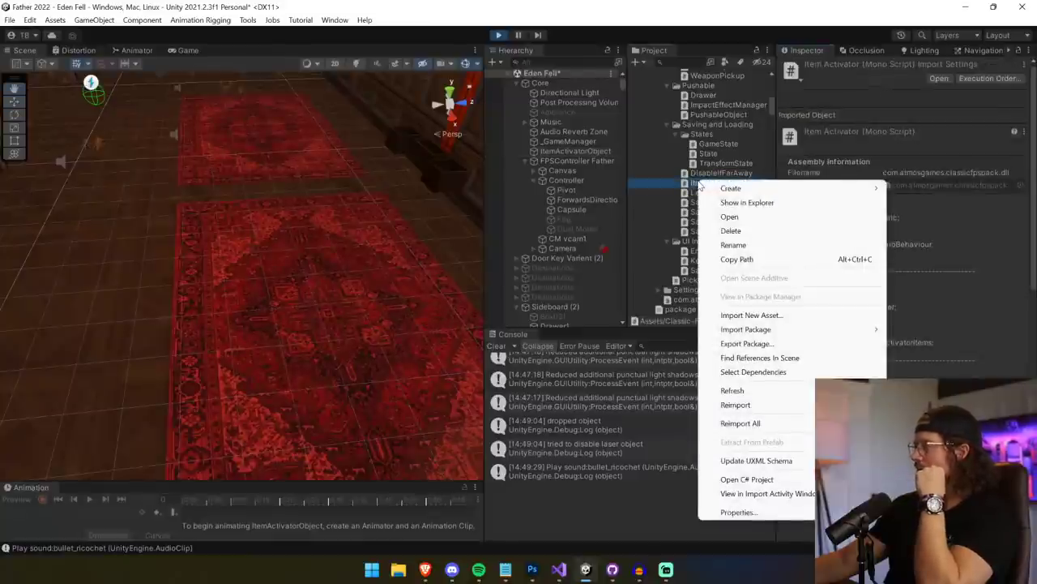
pyautogui.click(751, 404)
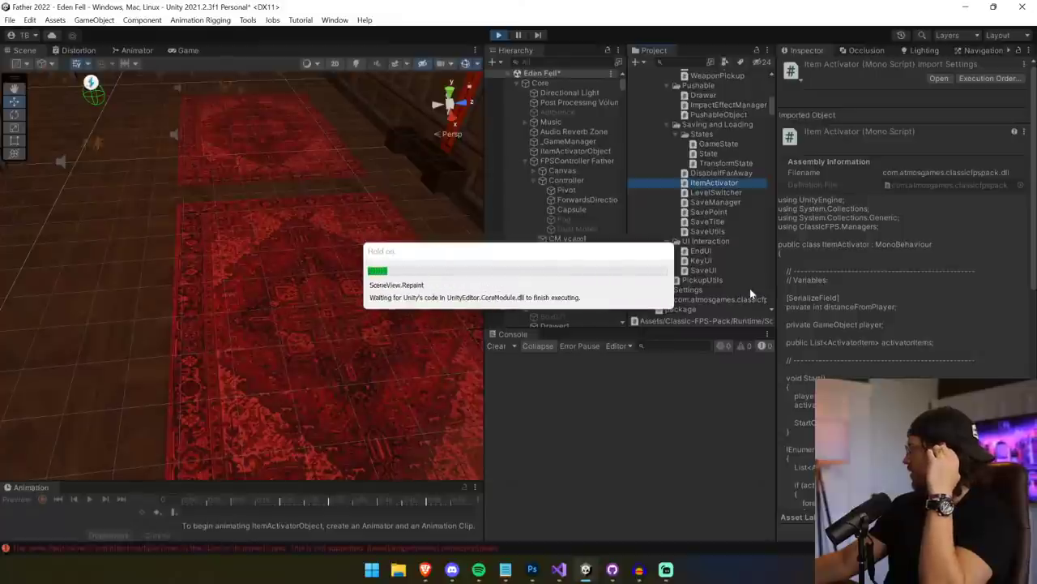
pyautogui.click(500, 35)
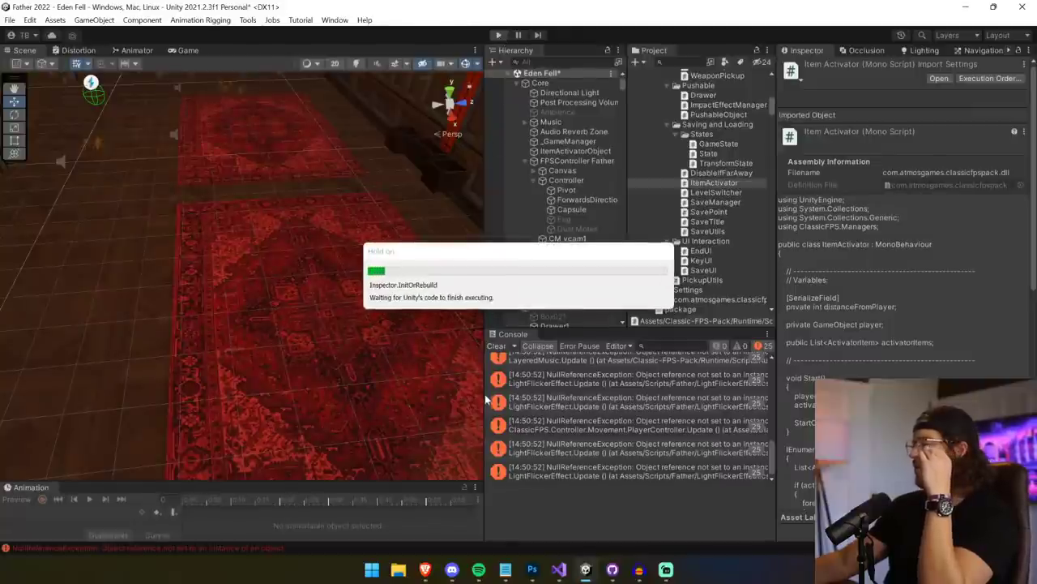
pyautogui.click(496, 345)
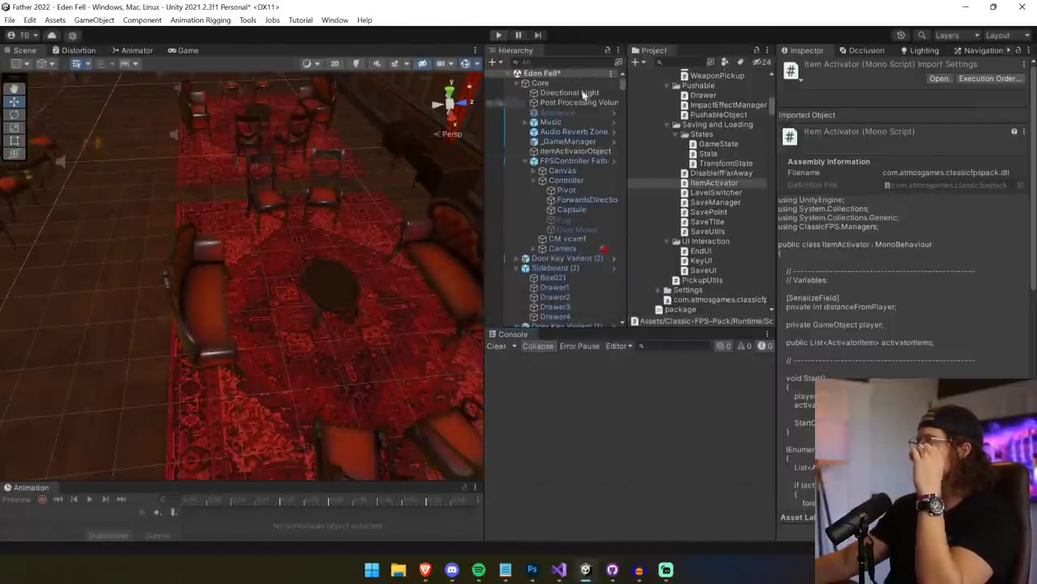
# - Select ItemActivatorObject and run a brief playtest to check which Item Activator fields are exposed, stopping it and returning to the script
pyautogui.click(574, 151)
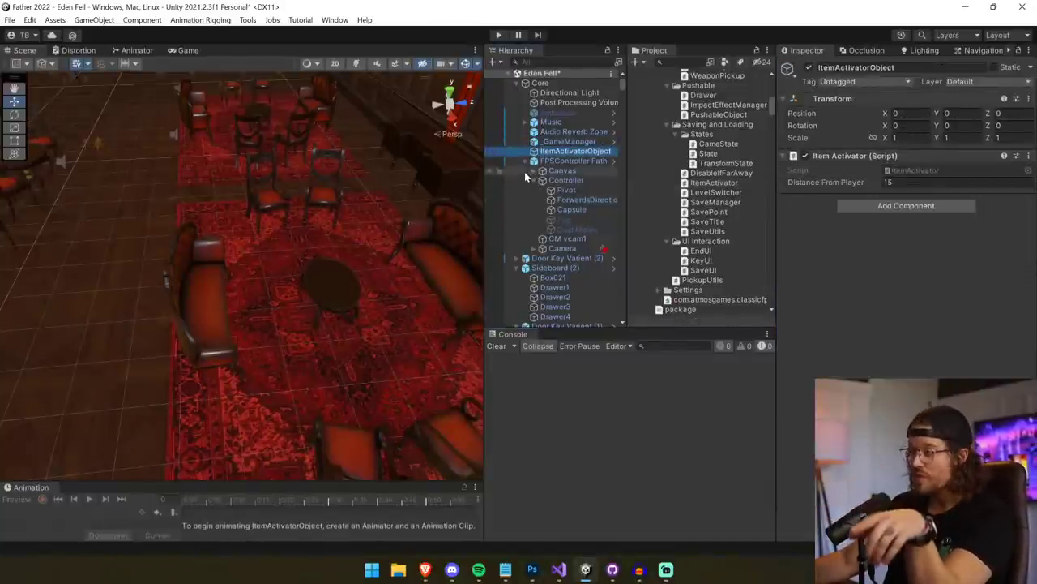
pyautogui.click(502, 39)
pyautogui.click(499, 36)
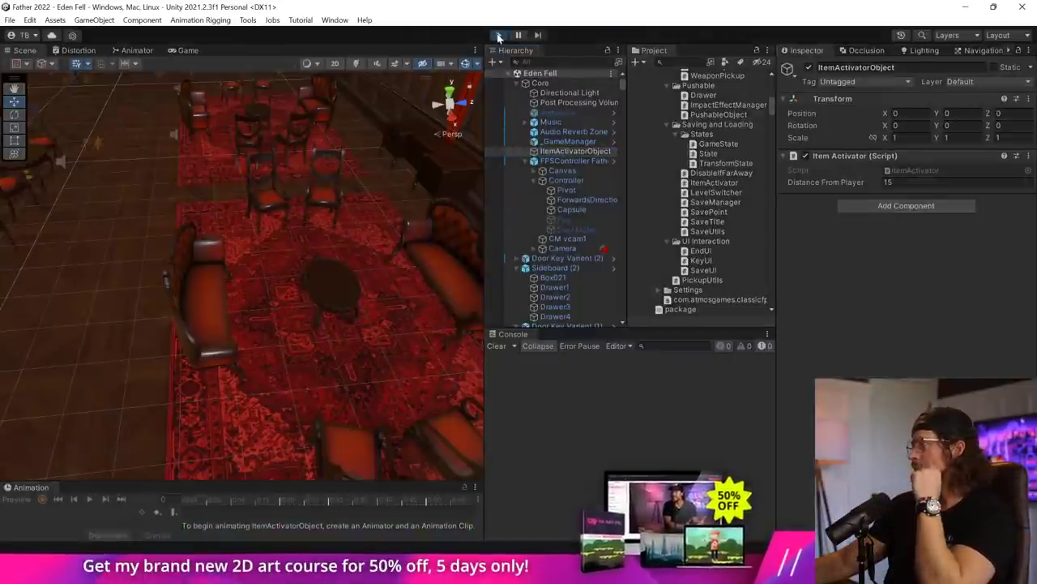
pyautogui.click(498, 35)
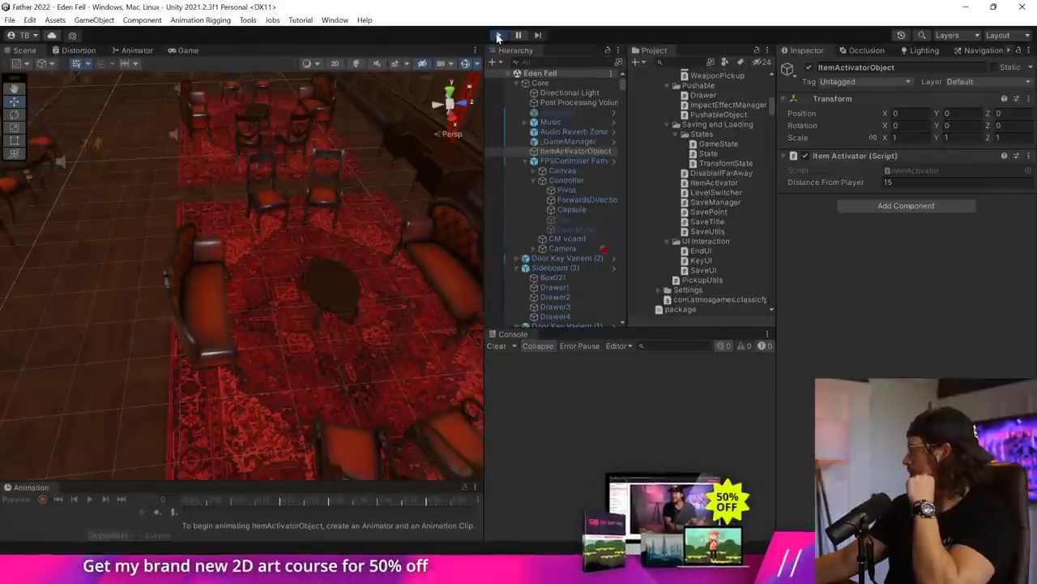
pyautogui.click(498, 34)
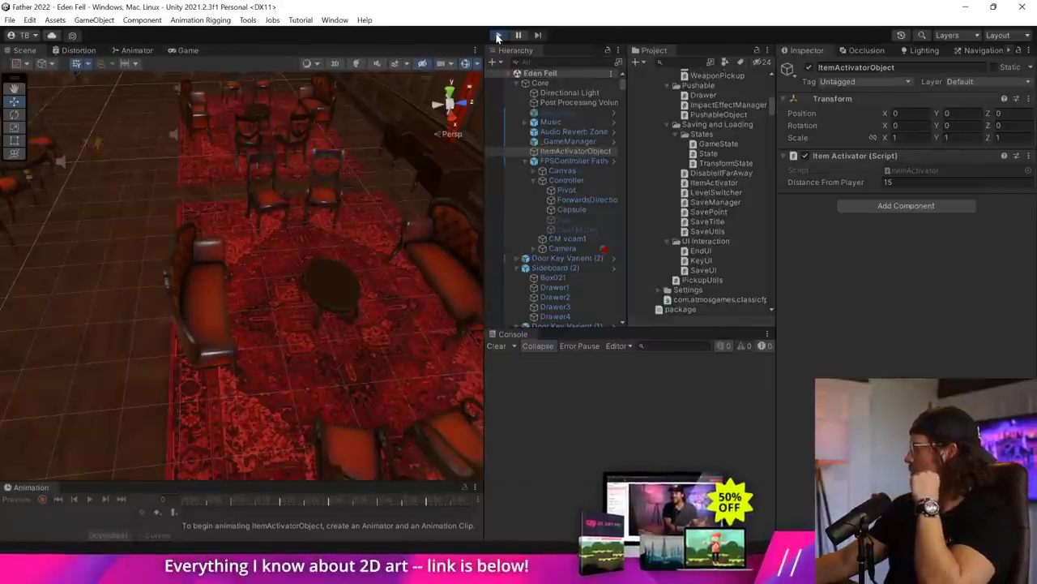
pyautogui.click(498, 35)
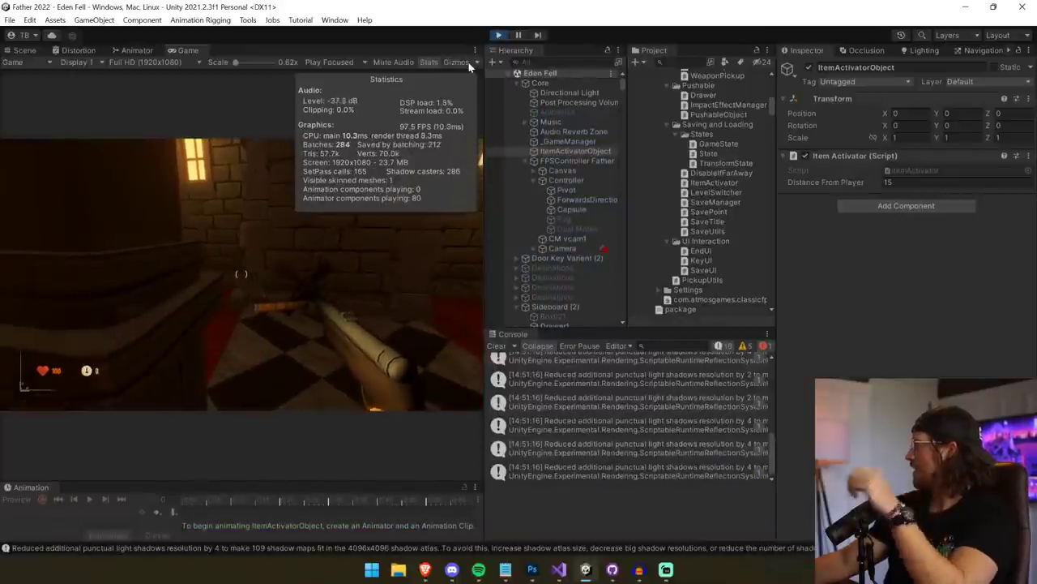
pyautogui.click(499, 36)
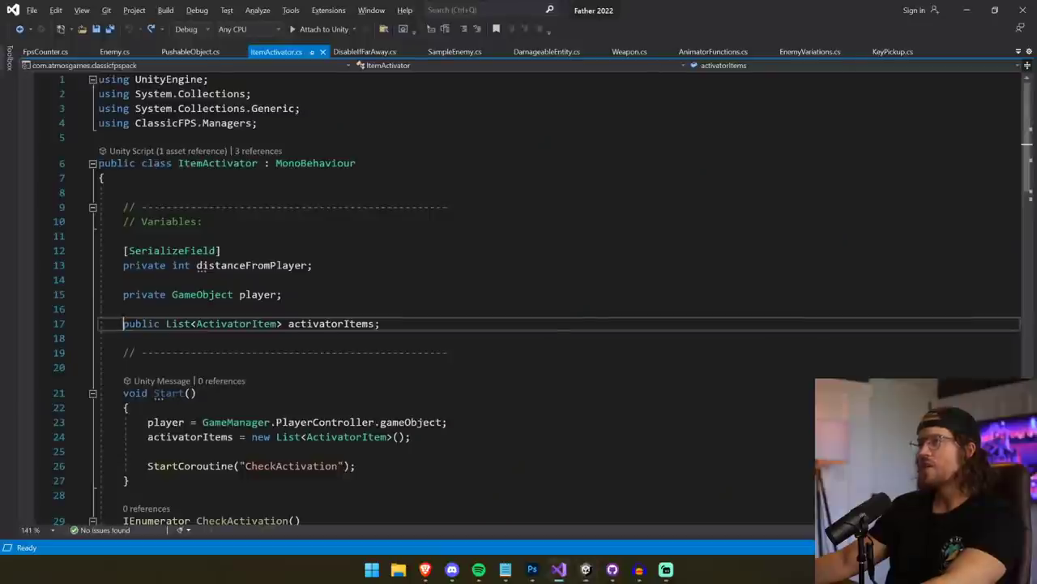
# - Add [SerializeField] before the public activatorItems list declaration in ItemActivator, save the script and return to Unity to recompile
pyautogui.write('[')
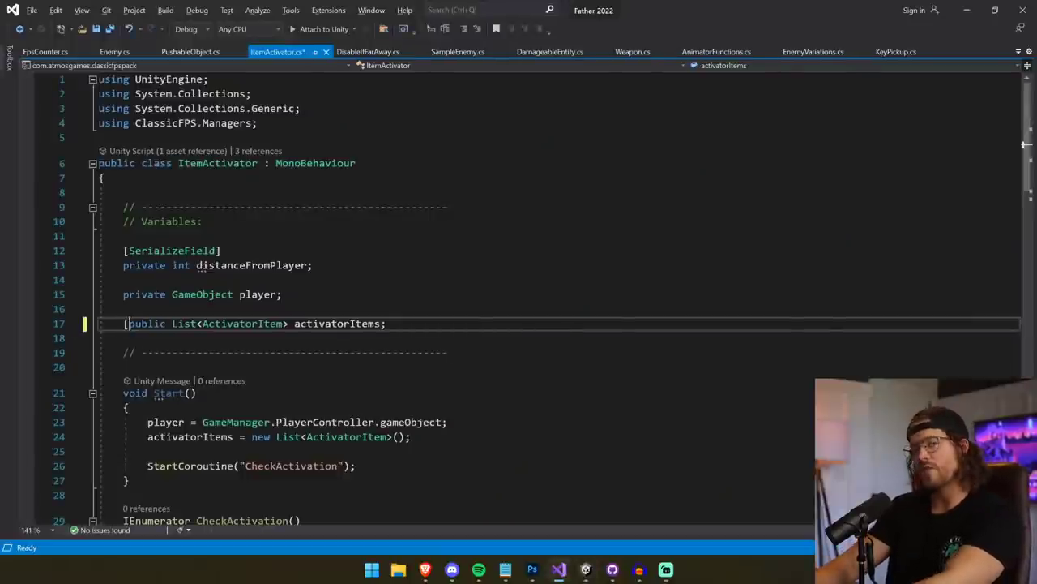
pyautogui.write('SerializeField]')
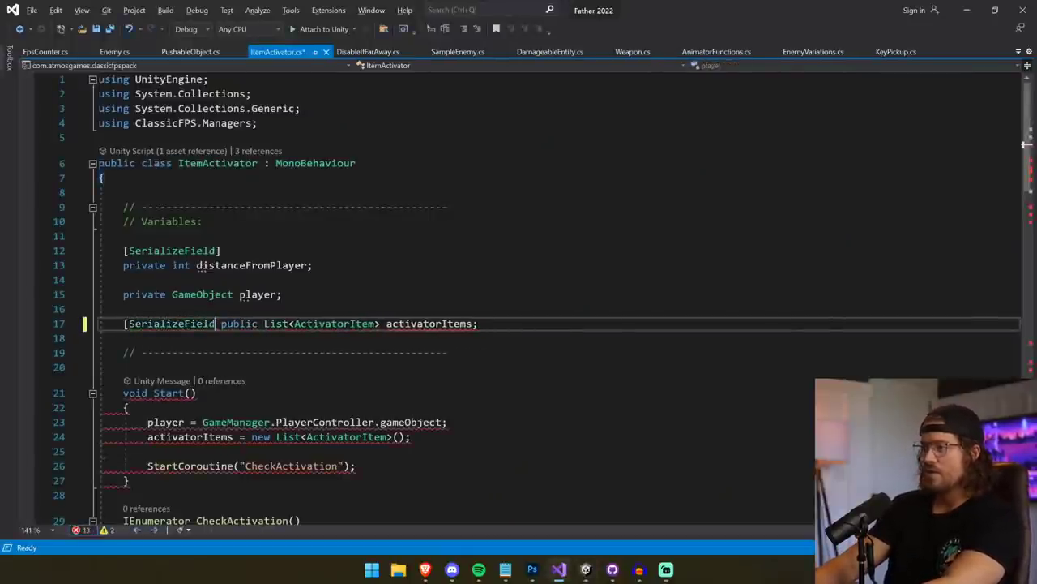
pyautogui.hotkey('ctrl', 's')
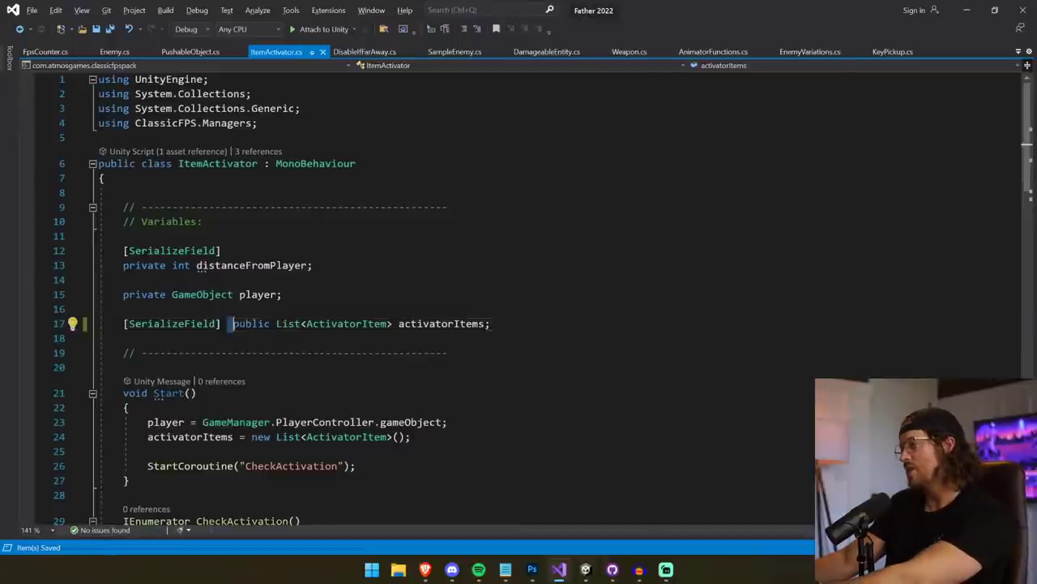
pyautogui.press('BackSpace')
pyautogui.hotkey('ctrl', 's')
pyautogui.moveTo(585, 569)
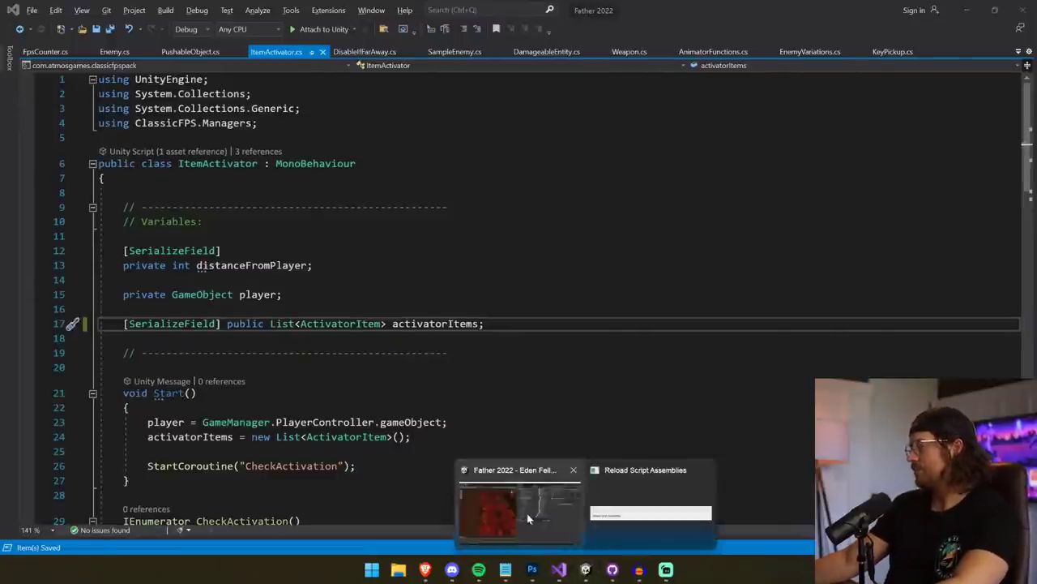
pyautogui.click(526, 516)
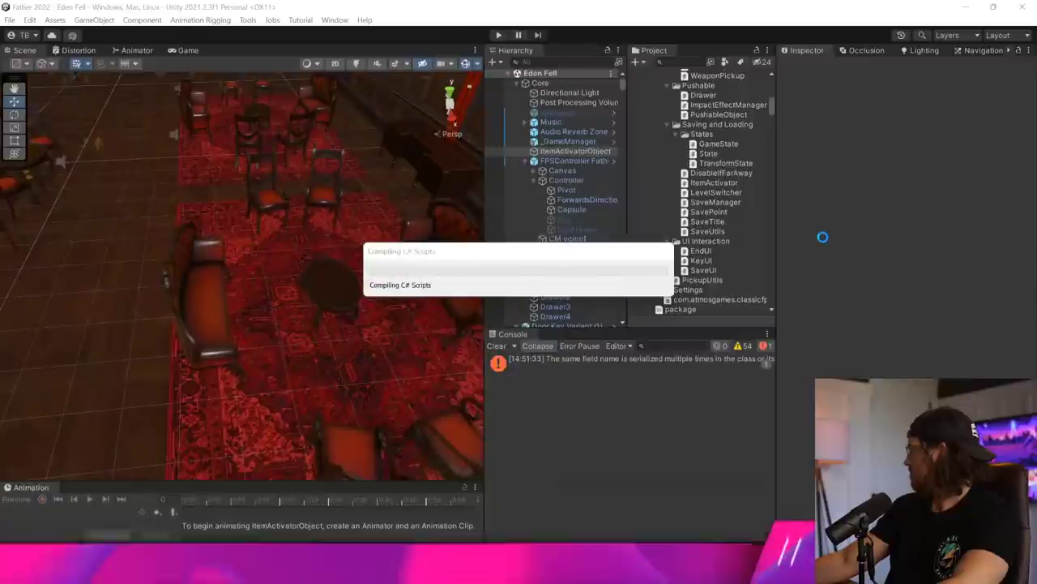
pyautogui.click(617, 569)
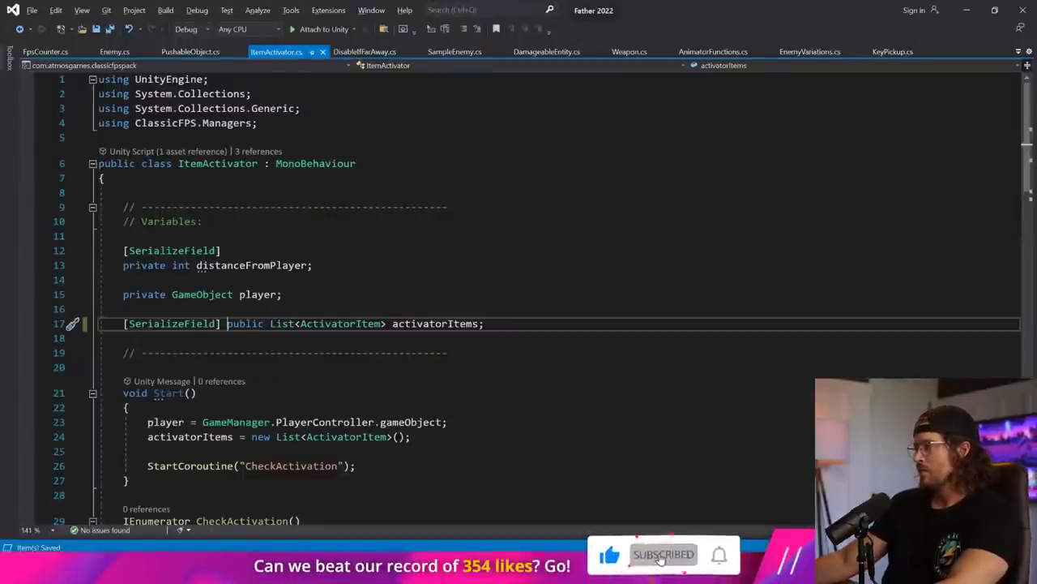
pyautogui.hotkey('alt', 'Tab')
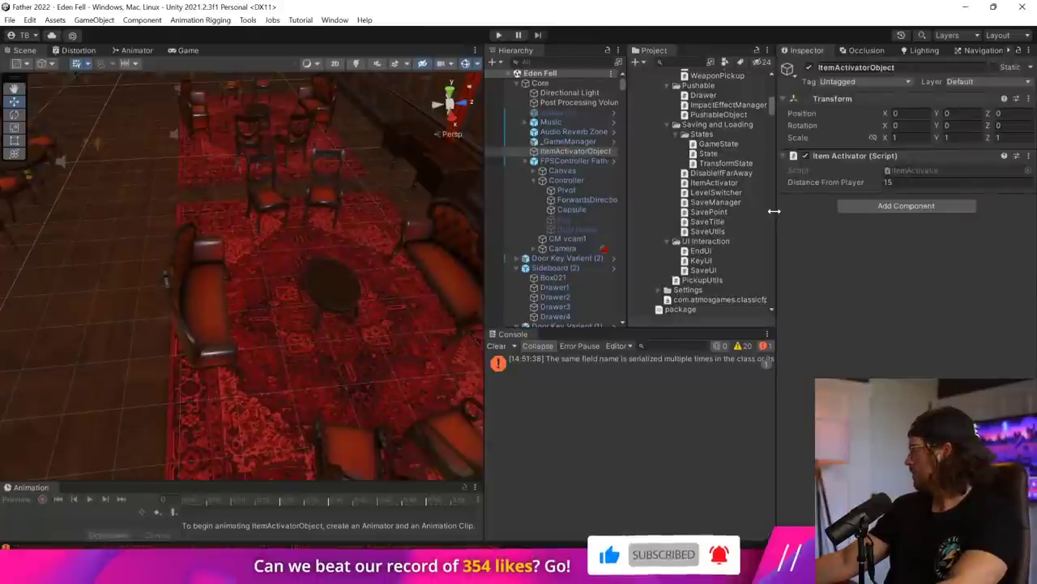
# - Clear the console, start a new playtest and check ItemActivatorObject's exposed fields and the first console messages
pyautogui.click(498, 347)
pyautogui.click(498, 34)
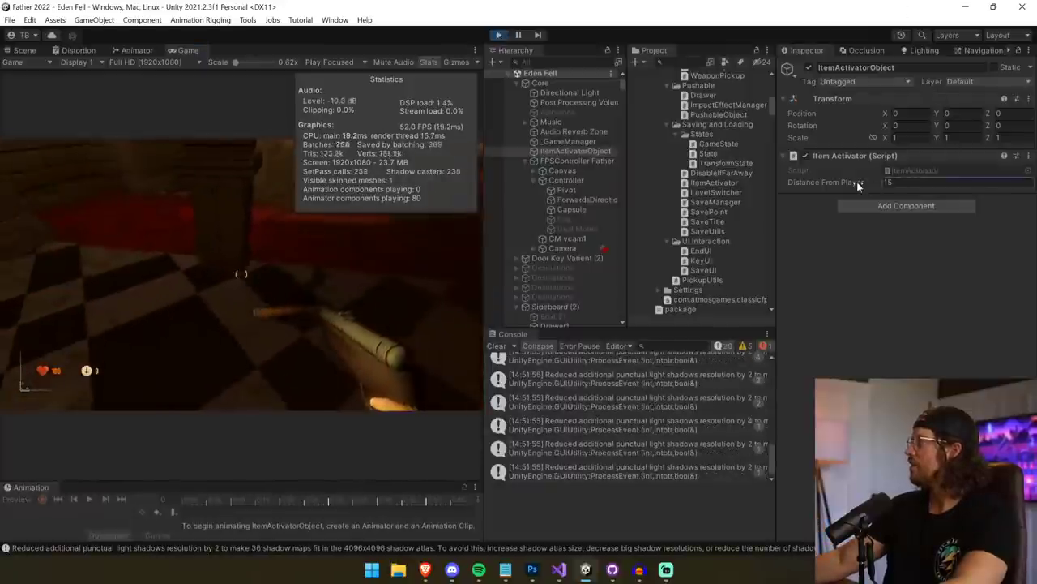
pyautogui.click(856, 183)
pyautogui.scroll(10, 638, 390)
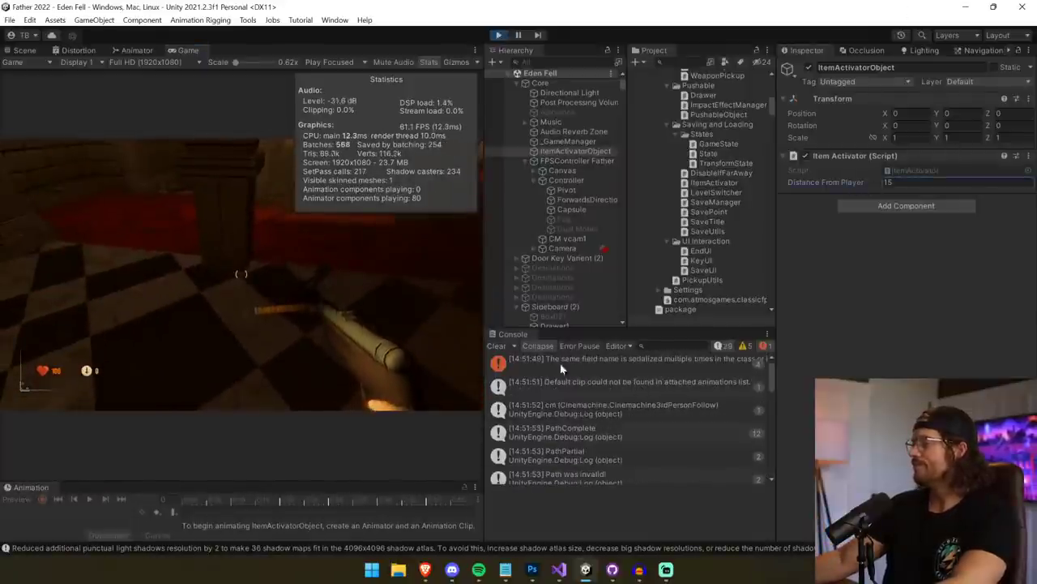
pyautogui.click(496, 346)
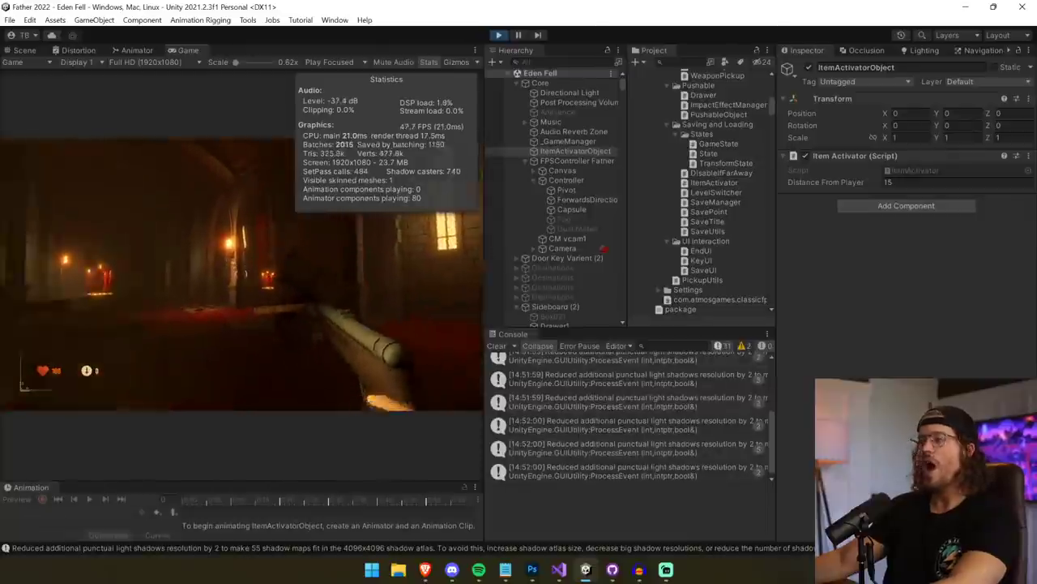
# - Walk through the castle halls in the running game, shooting toward the doors and watching how nearby objects behave
pyautogui.press('w')
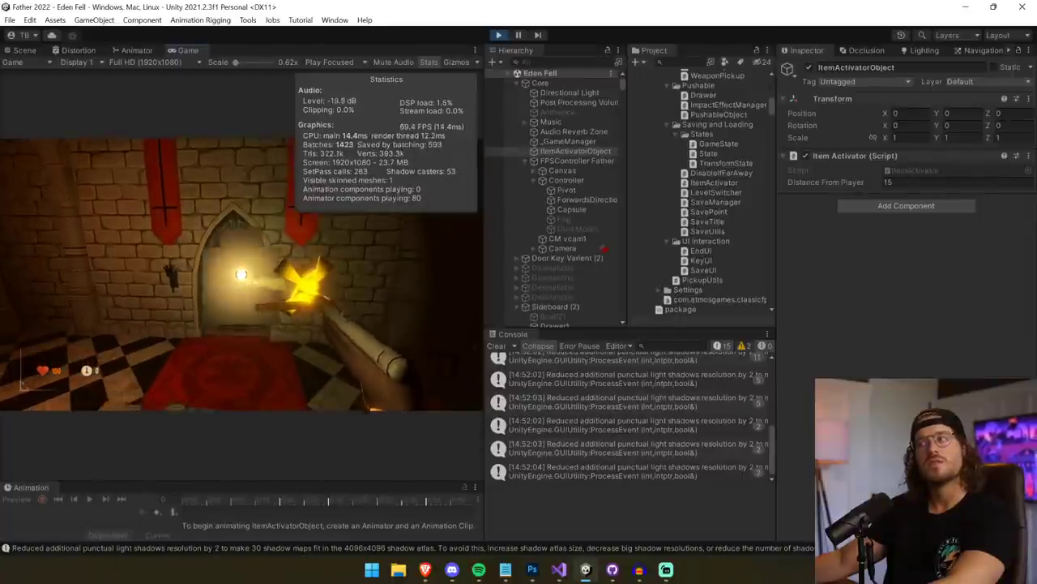
pyautogui.click(241, 274)
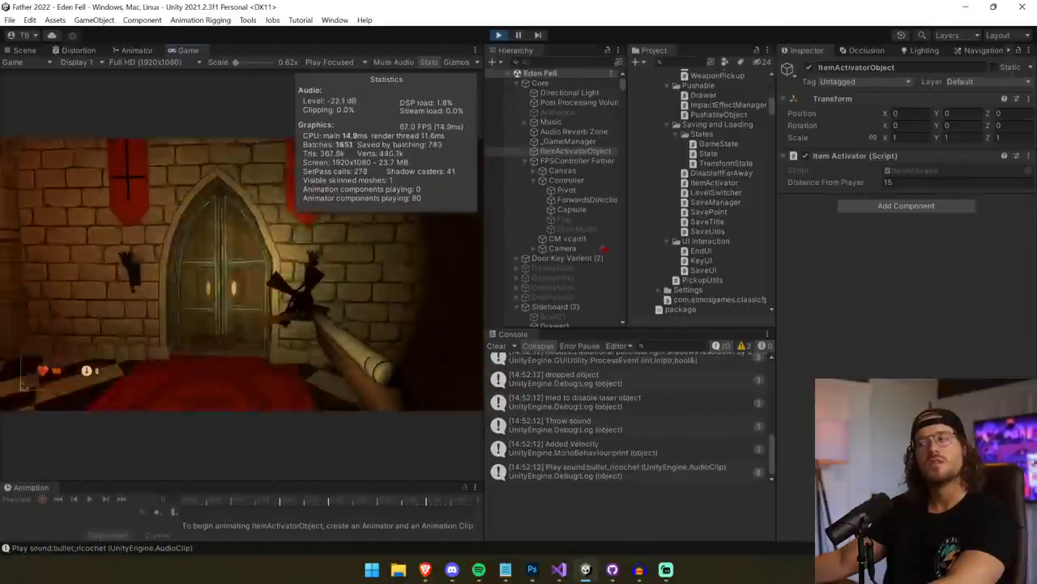
pyautogui.click(241, 273)
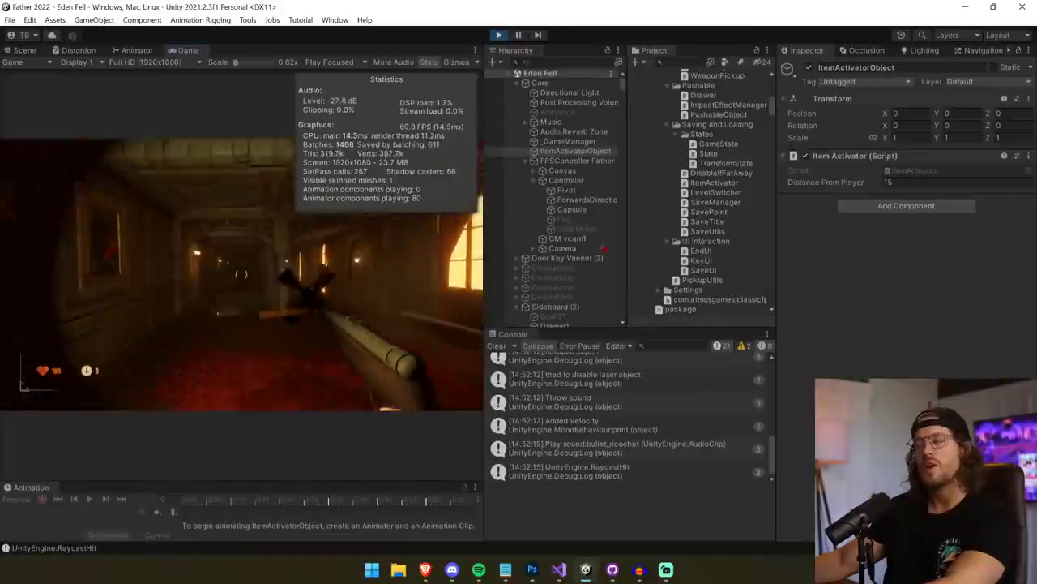
pyautogui.press('w')
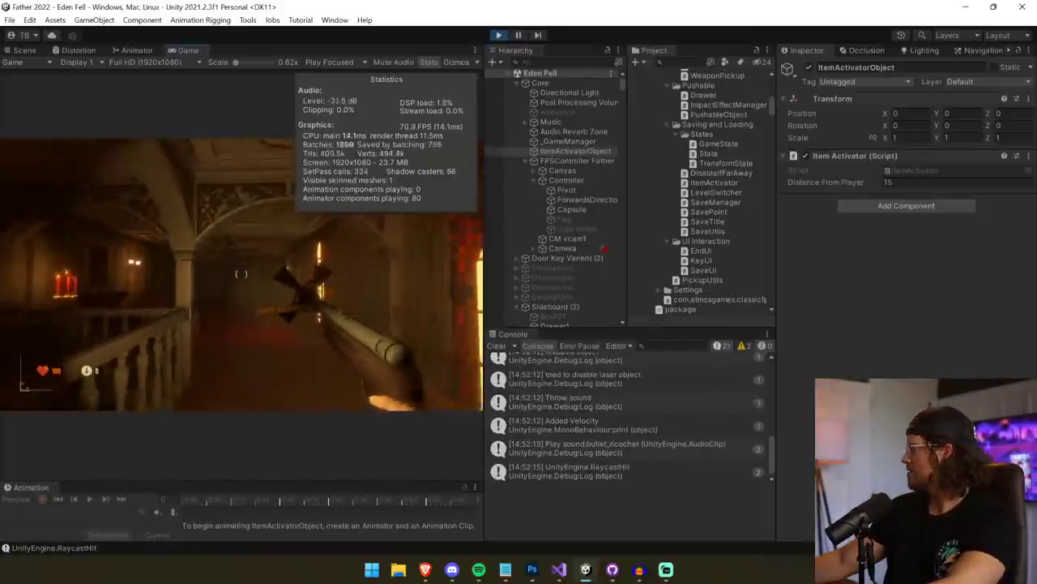
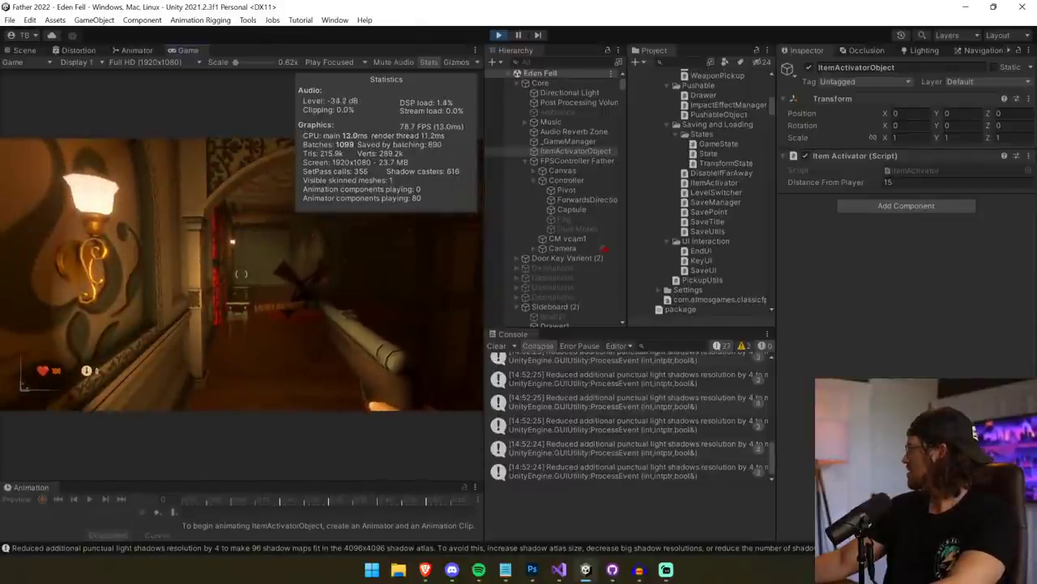
pyautogui.hotkey('alt', 'Tab')
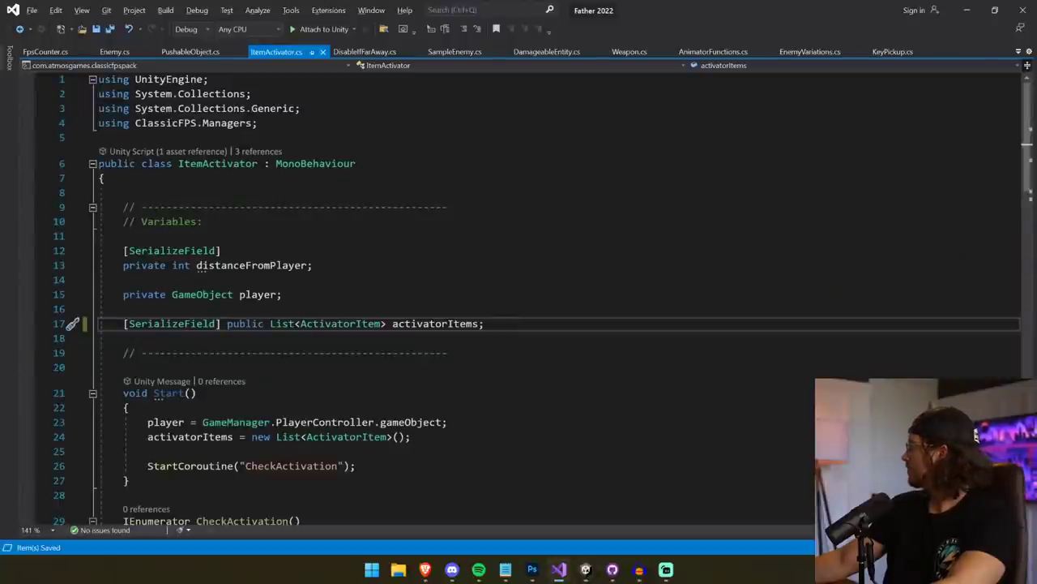
pyautogui.click(479, 324)
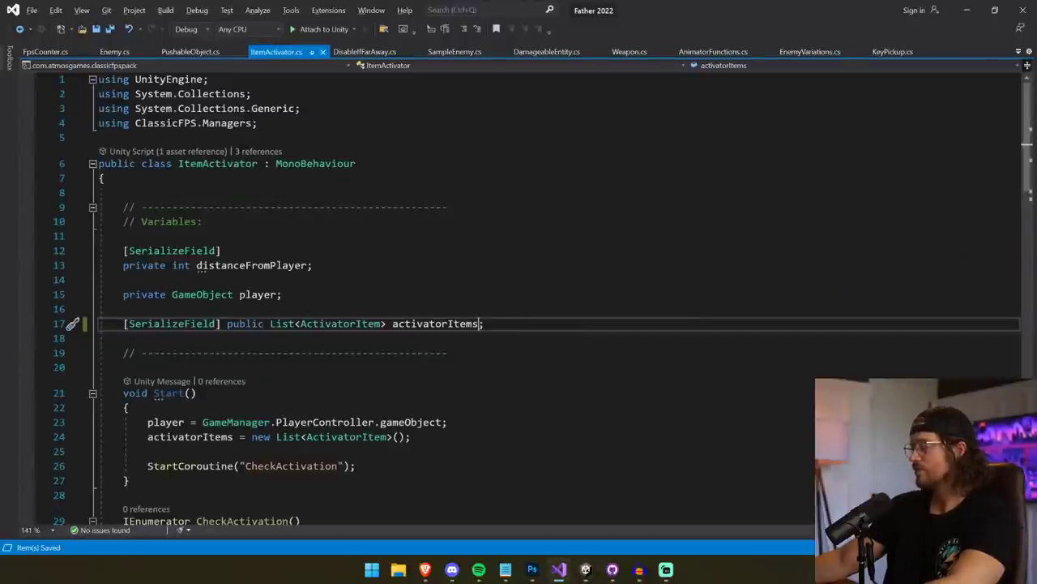
pyautogui.write('= new')
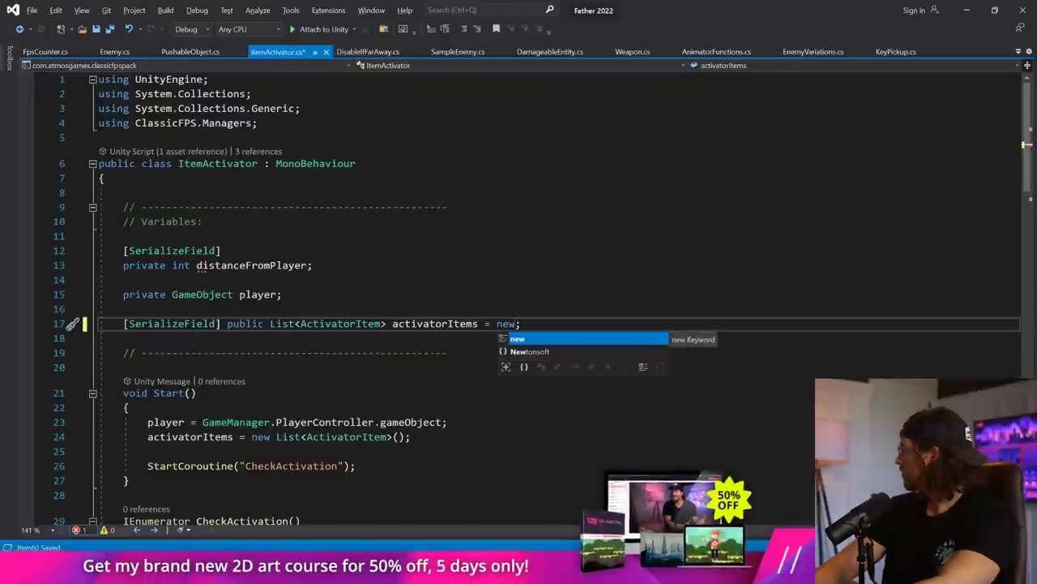
pyautogui.write(' List<')
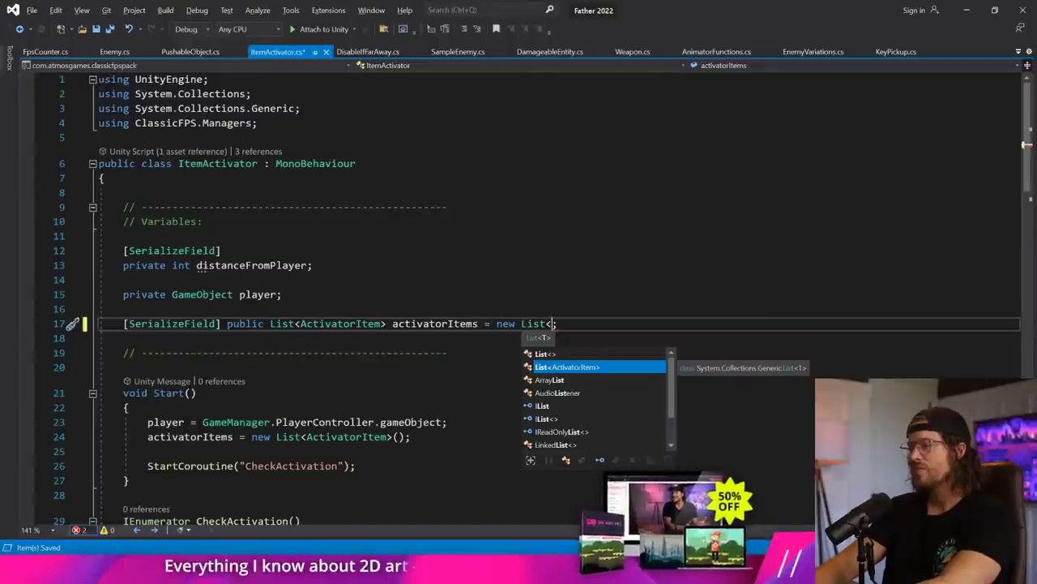
pyautogui.press('Escape')
pyautogui.moveTo(135, 437); pyautogui.dragTo(412, 437)
pyautogui.hotkey('ctrl', 'c')
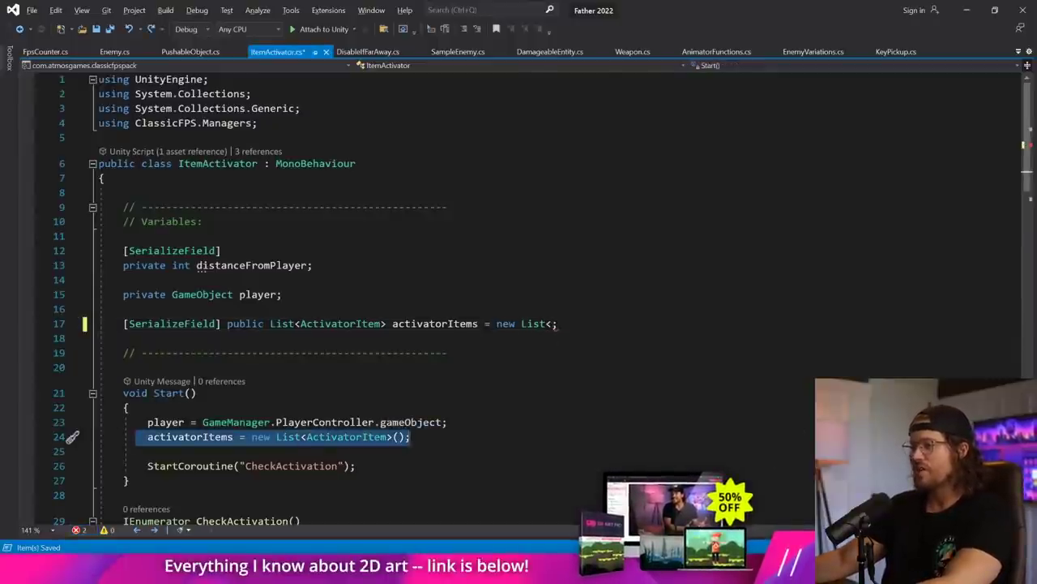
pyautogui.click(352, 338)
pyautogui.hotkey('ctrl', 'v')
pyautogui.hotkey('ctrl', 'z')
pyautogui.click(147, 437)
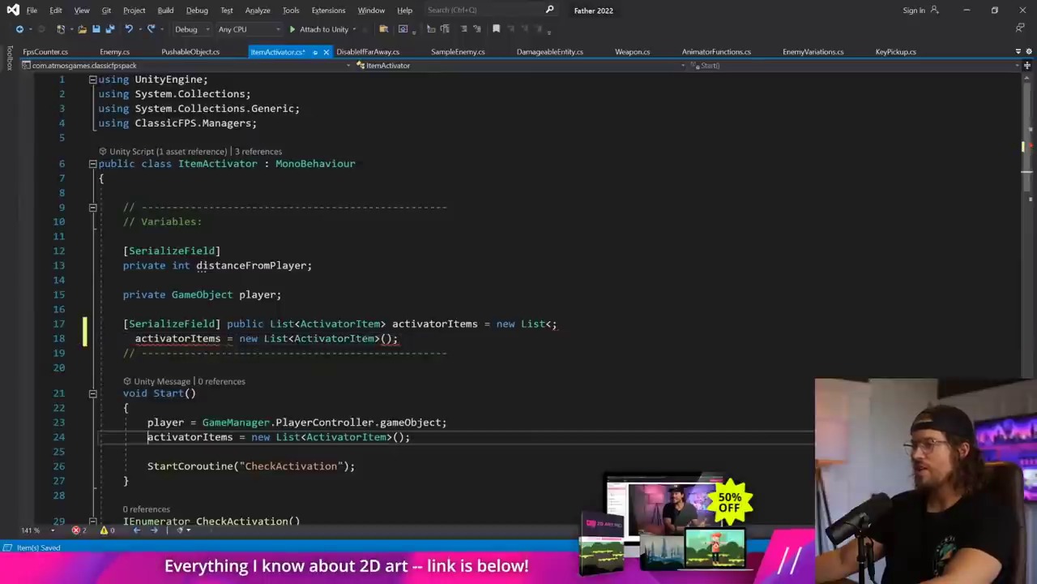
pyautogui.hotkey('ctrl', 'z')
pyautogui.click(148, 437)
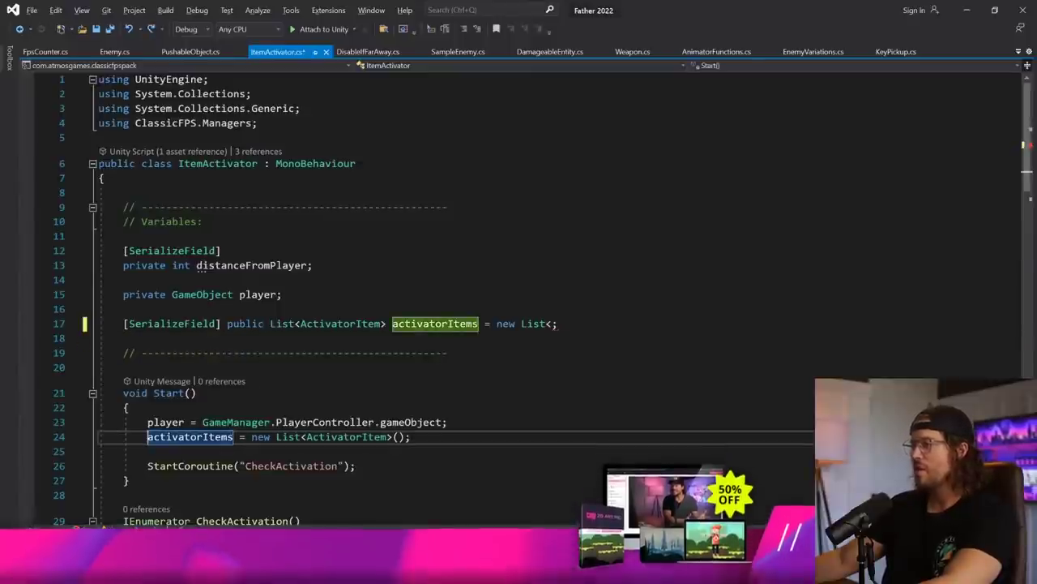
pyautogui.click(449, 324)
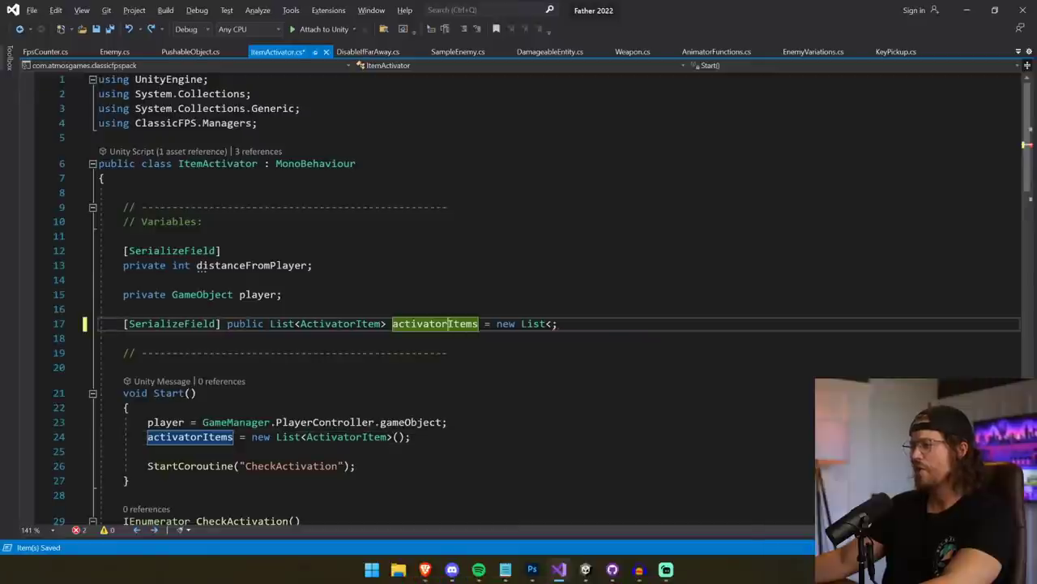
pyautogui.click(545, 324)
pyautogui.press('BackSpace')
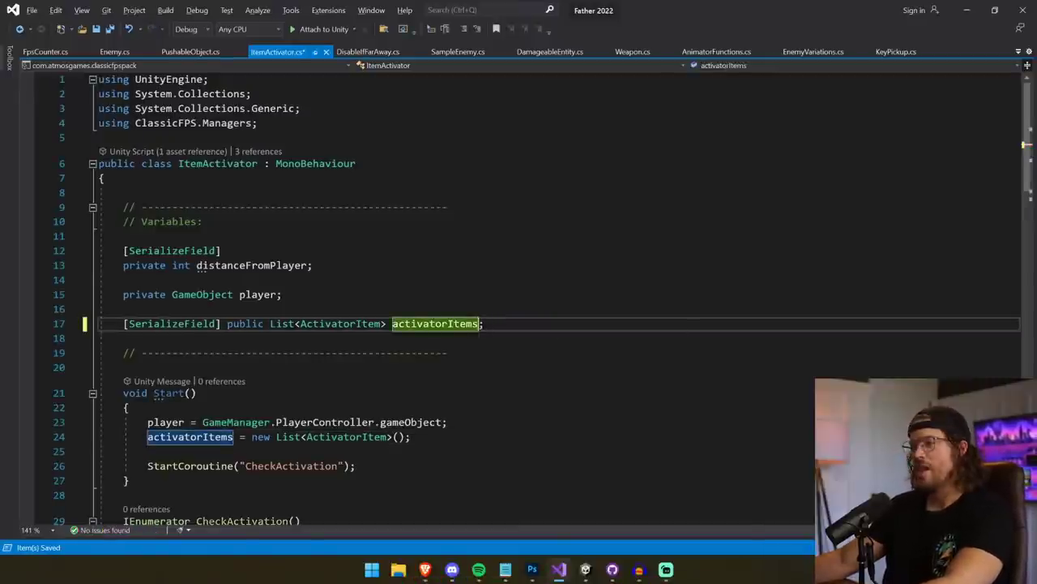
pyautogui.hotkey('ctrl', 's')
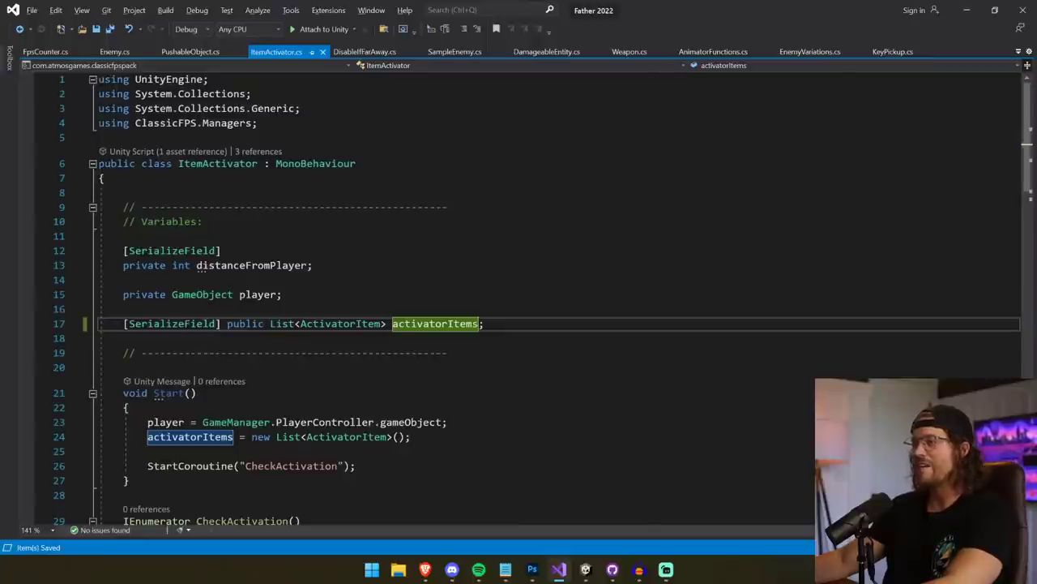
# - Open the ActivatorItem class definition from its use in the activatorItems list declaration
pyautogui.click(228, 323)
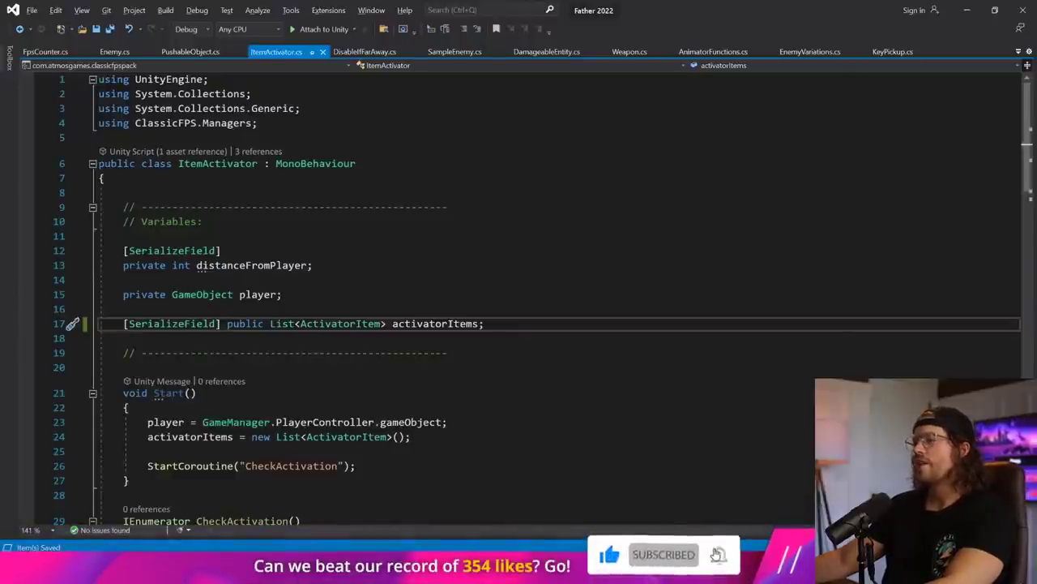
pyautogui.click(348, 323)
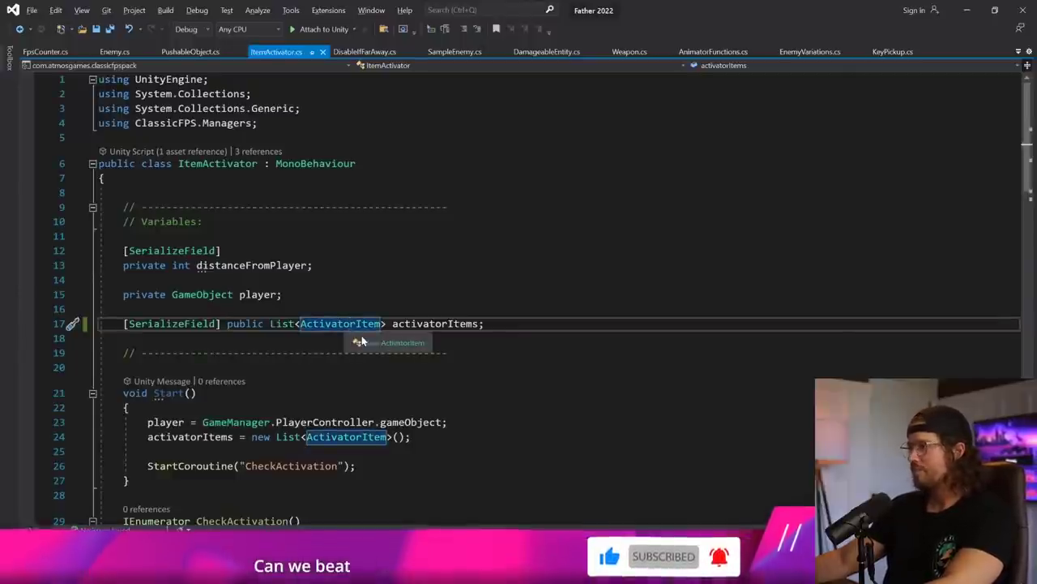
pyautogui.doubleClick(371, 323)
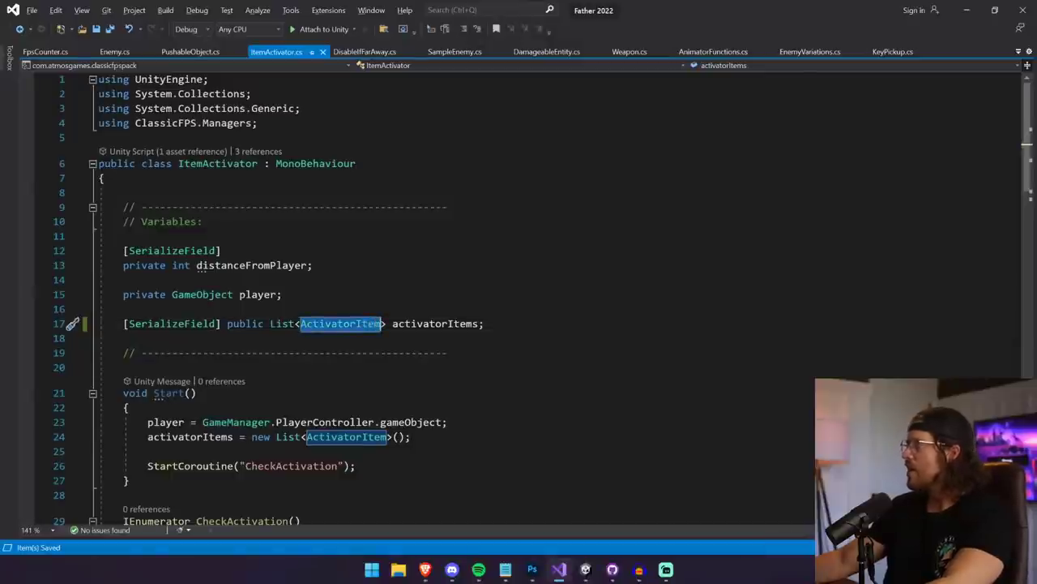
pyautogui.click(381, 295)
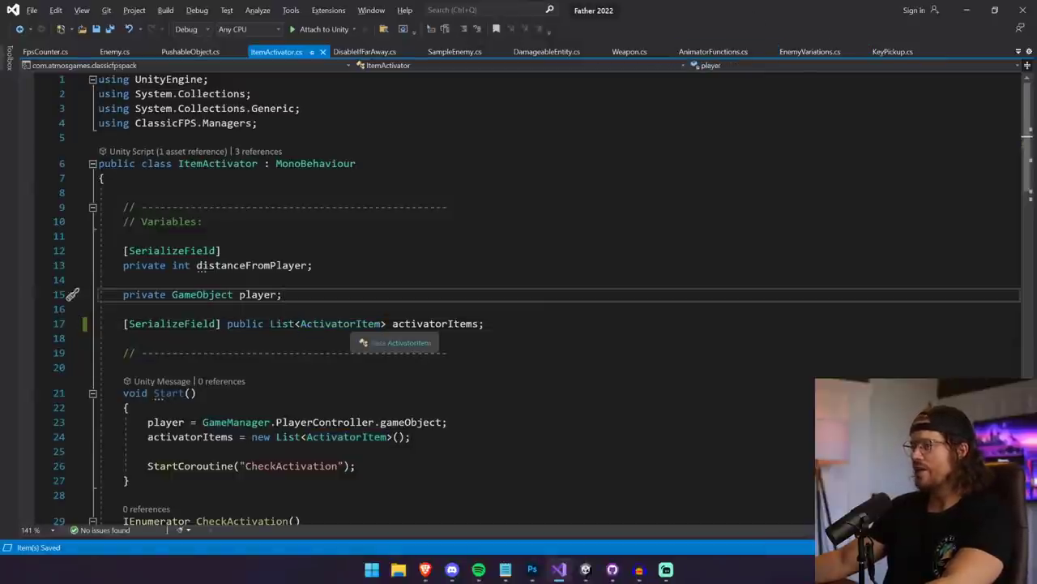
pyautogui.click(394, 343)
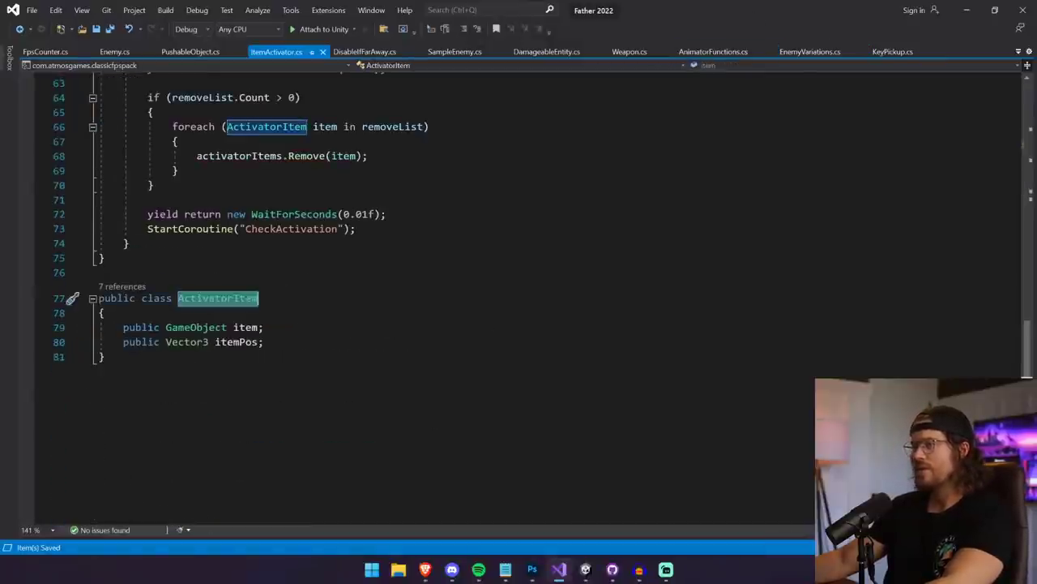
# - Add [SerializeField] before the public class ActivatorItem declaration and save the script
pyautogui.click(141, 289)
pyautogui.write('[Seri')
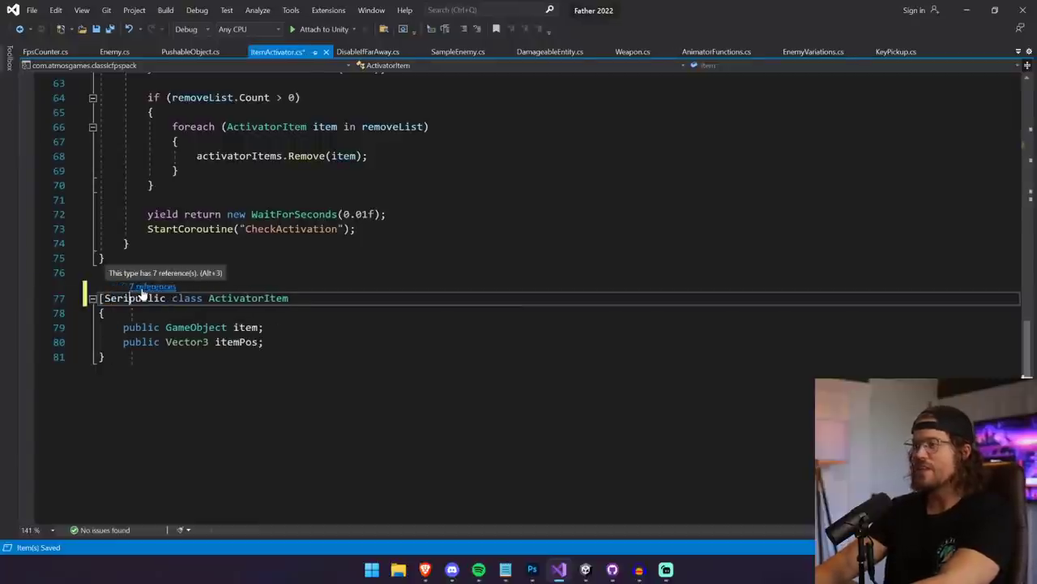
pyautogui.write('alize')
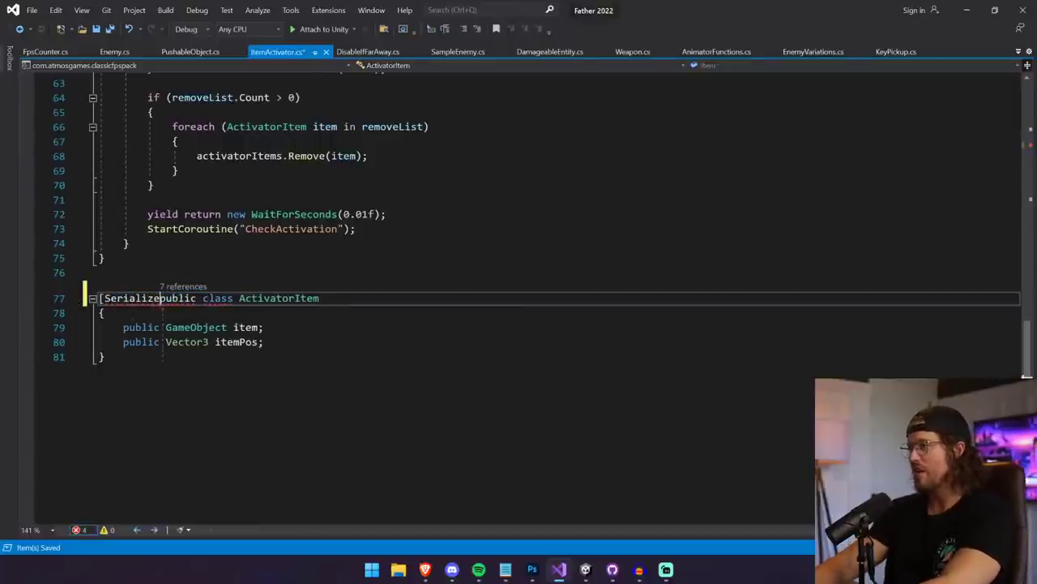
pyautogui.write('Field]')
pyautogui.press('Down')
pyautogui.press('Down')
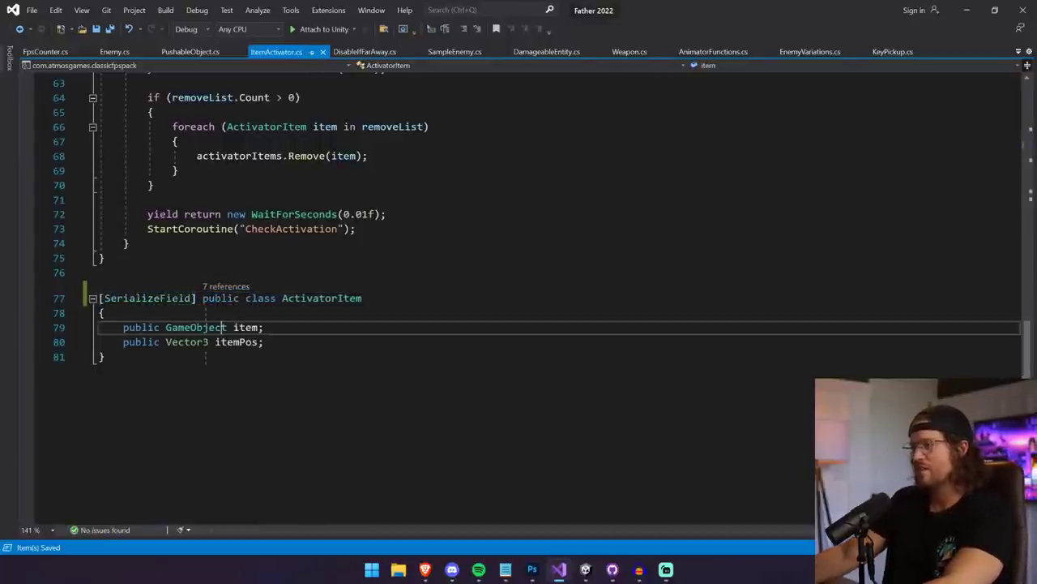
# - Switch to Unity, clear the console, run a playtest and check ItemActivatorObject's exposed fields and the earliest console messages
pyautogui.click(587, 571)
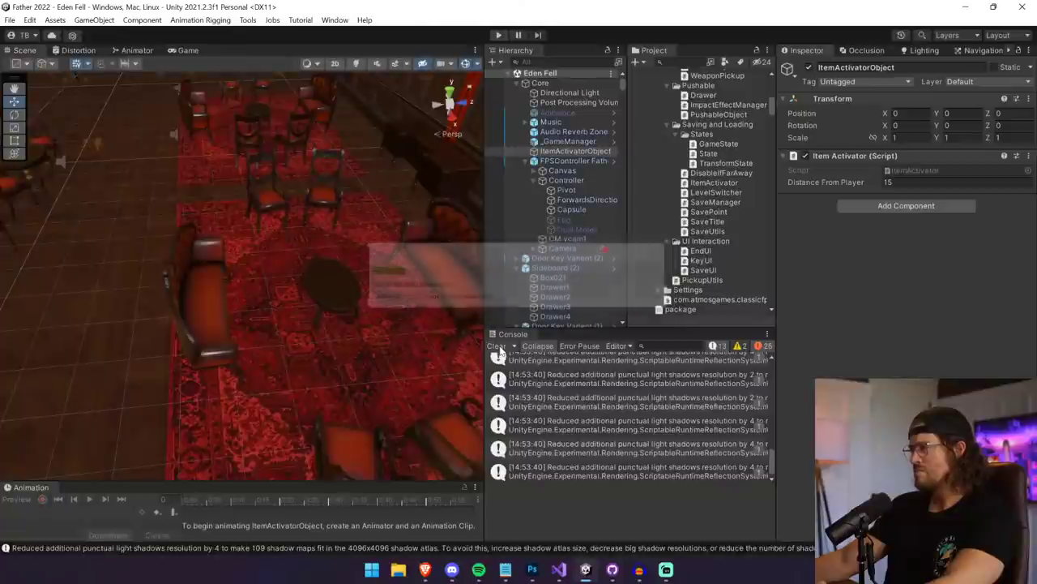
pyautogui.click(496, 347)
pyautogui.click(499, 36)
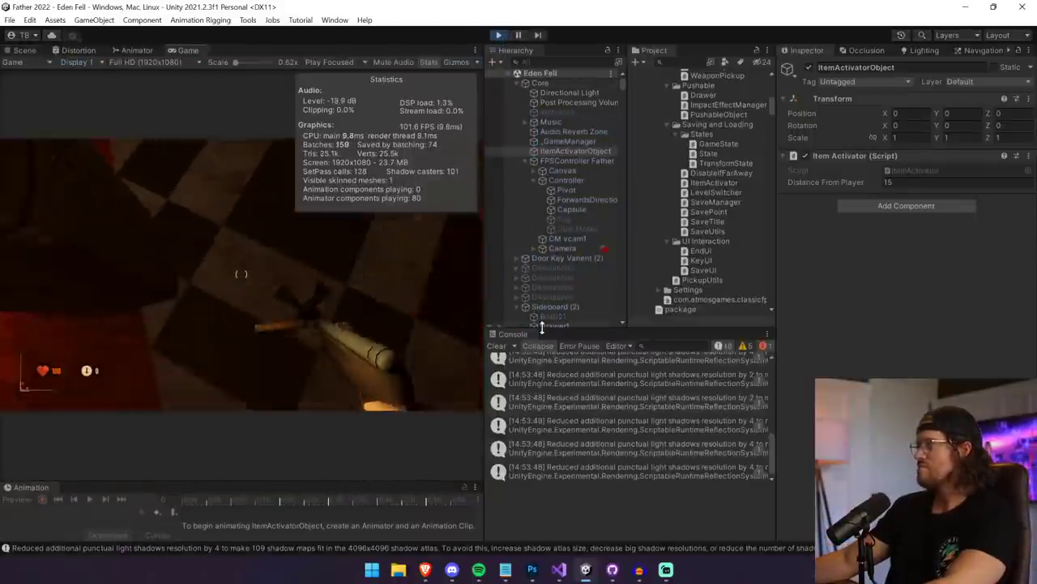
pyautogui.scroll(10, 568, 405)
pyautogui.click(539, 380)
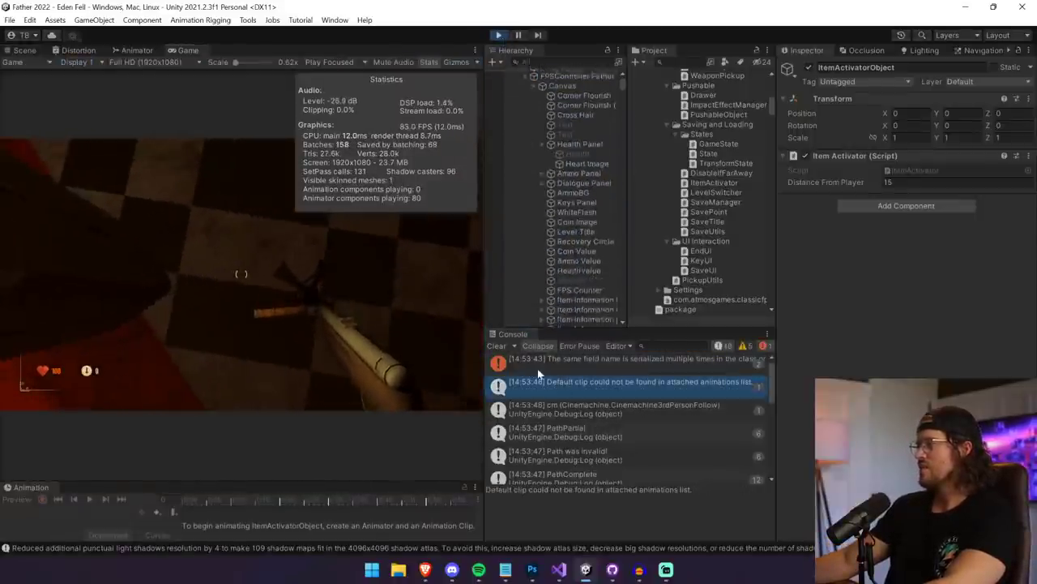
pyautogui.click(496, 345)
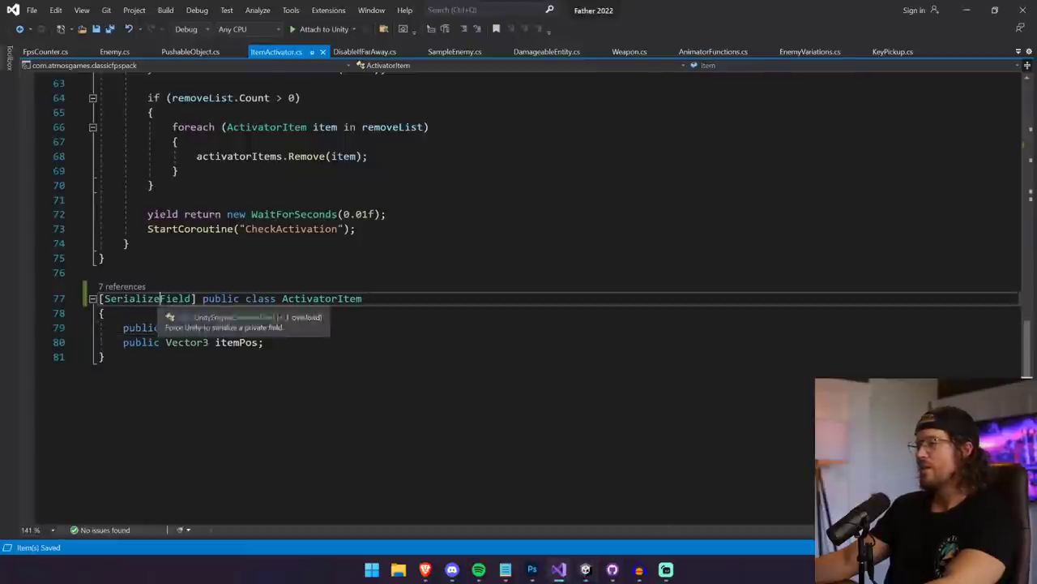
# - Replace the SerializeField attribute on the ActivatorItem class with System.Serializable
pyautogui.doubleClick(151, 299)
pyautogui.write('Seri')
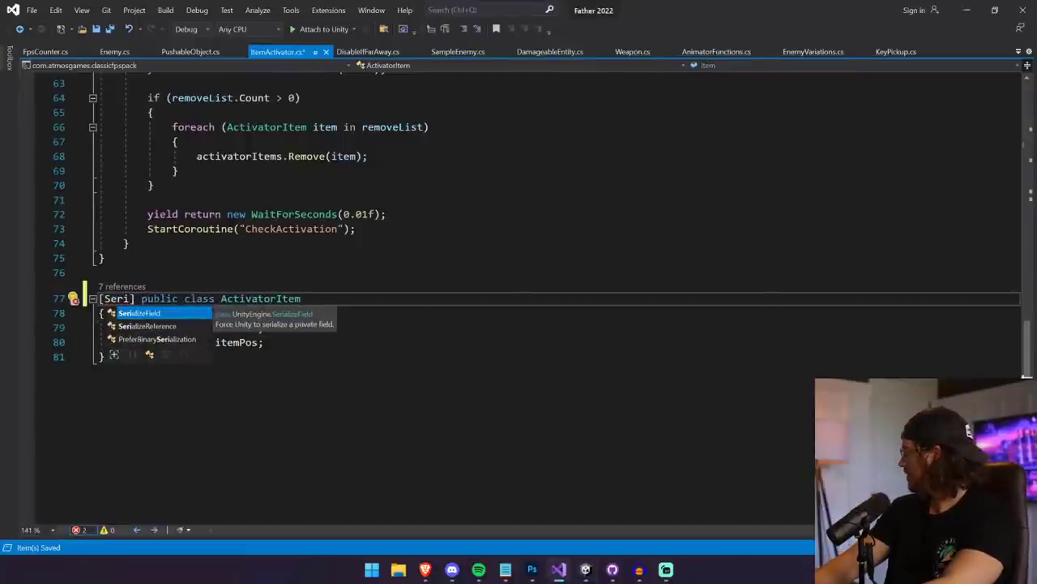
pyautogui.press('BackSpace')
pyautogui.press('BackSpace')
pyautogui.press('BackSpace')
pyautogui.press('BackSpace')
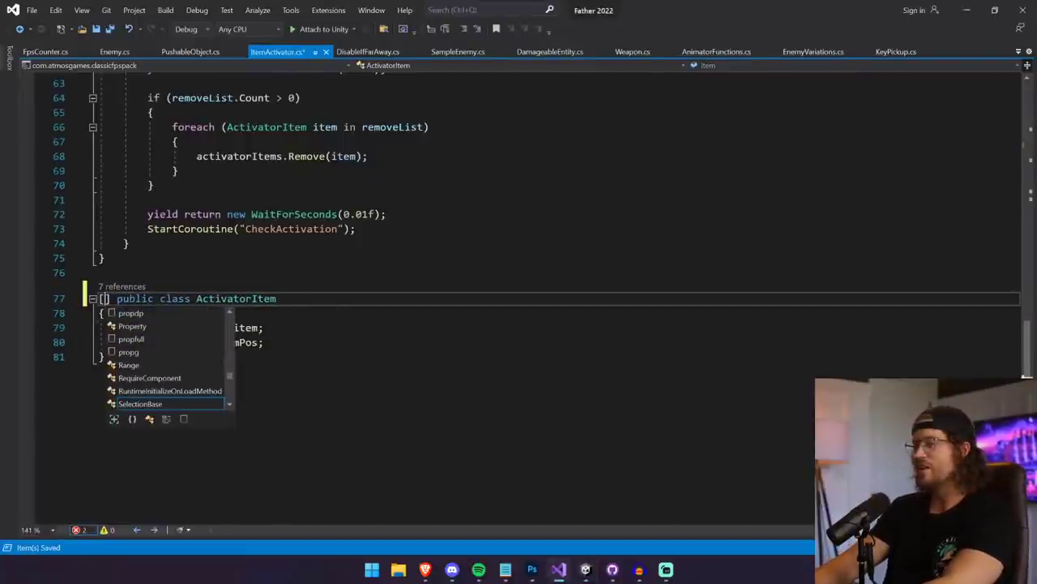
pyautogui.write('System')
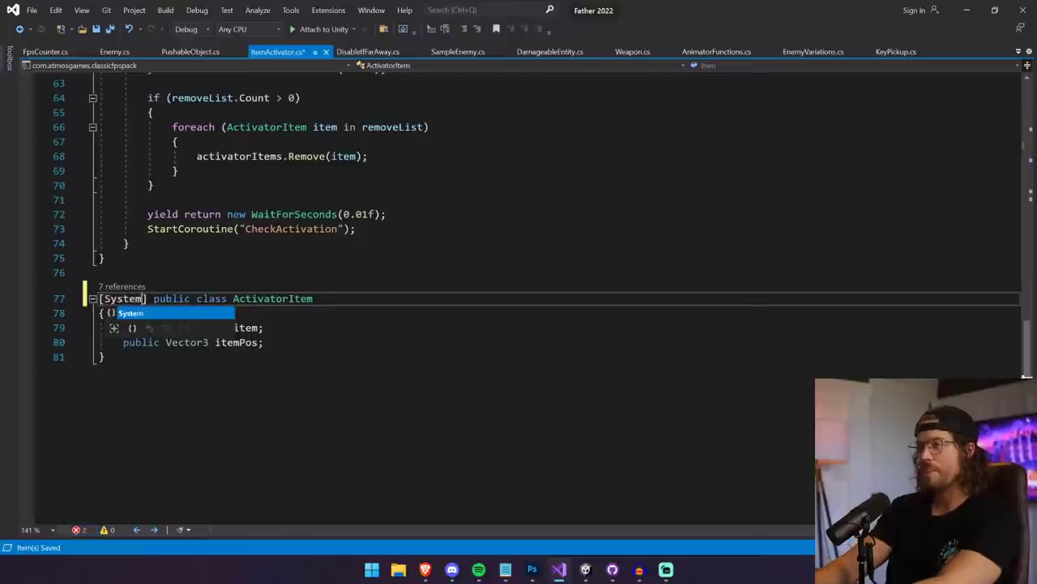
pyautogui.write('.Ser')
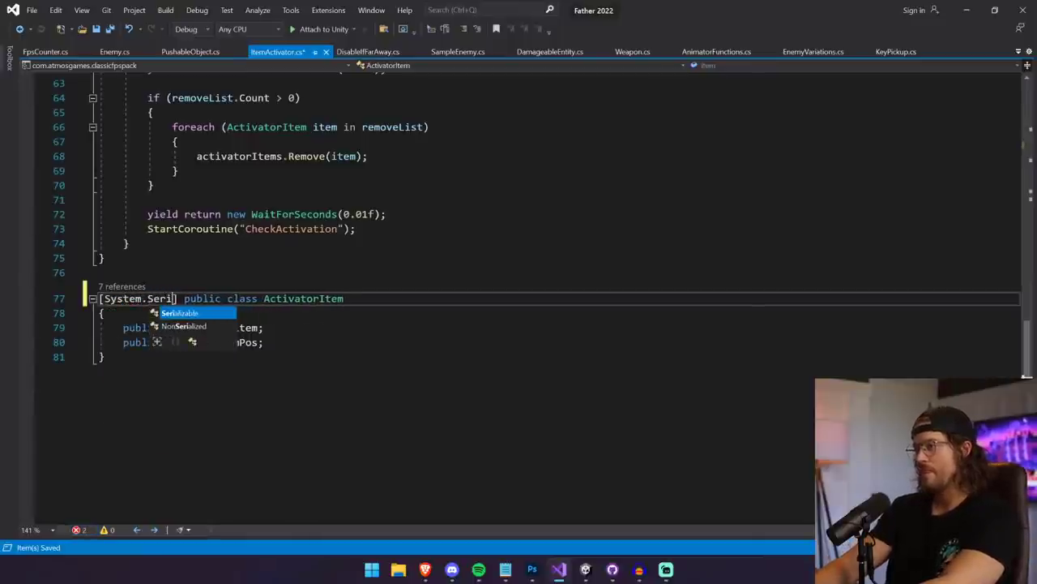
pyautogui.write('i')
pyautogui.press('Tab')
# - Move [System.Serializable] onto its own line above the ActivatorItem class and save the script
pyautogui.moveTo(227, 299); pyautogui.dragTo(98, 300)
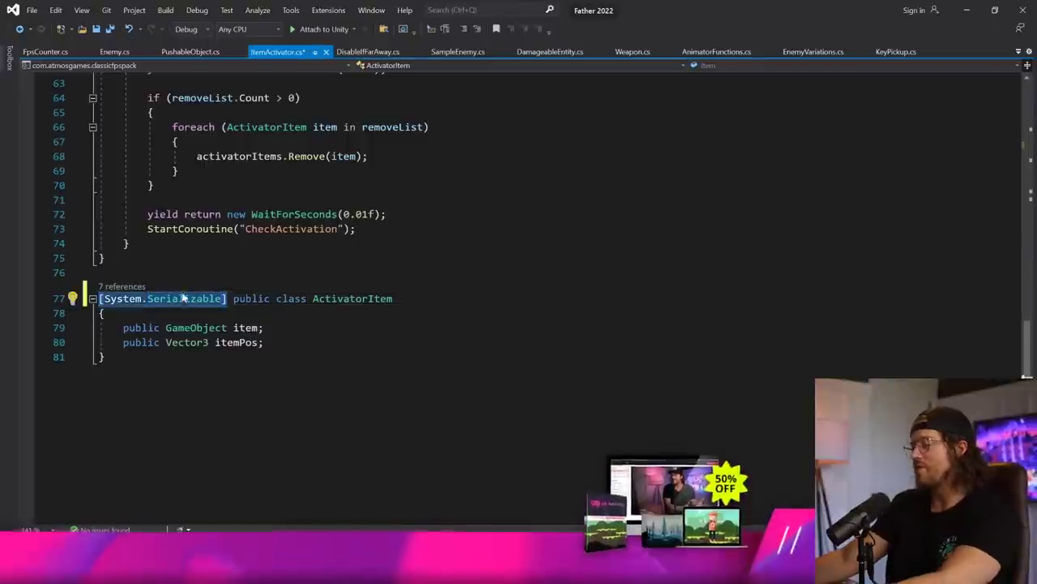
pyautogui.hotkey('ctrl', 'x')
pyautogui.click(169, 273)
pyautogui.press('Return')
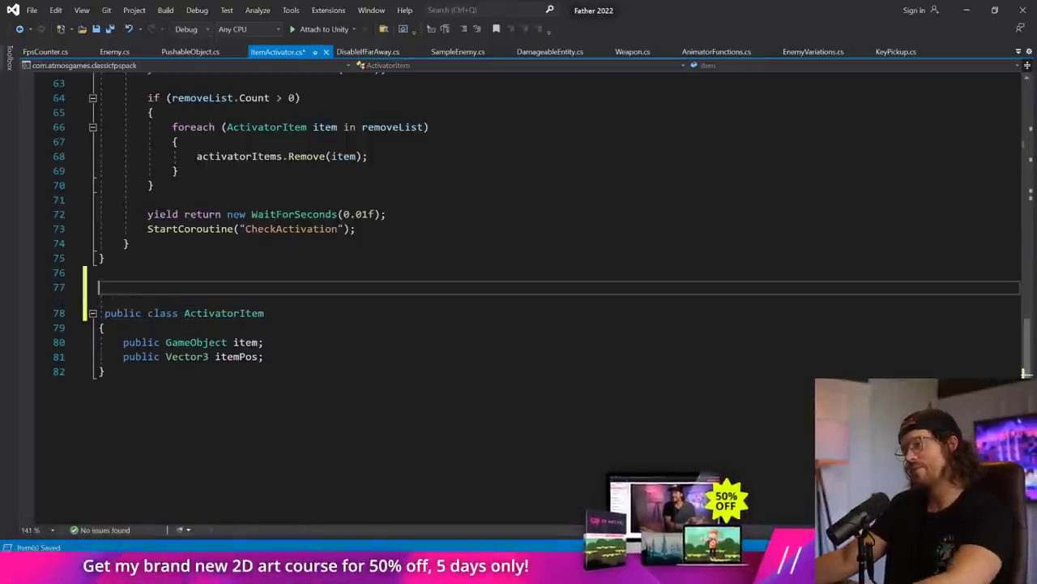
pyautogui.hotkey('ctrl', 'v')
pyautogui.click(145, 301)
pyautogui.click(190, 313)
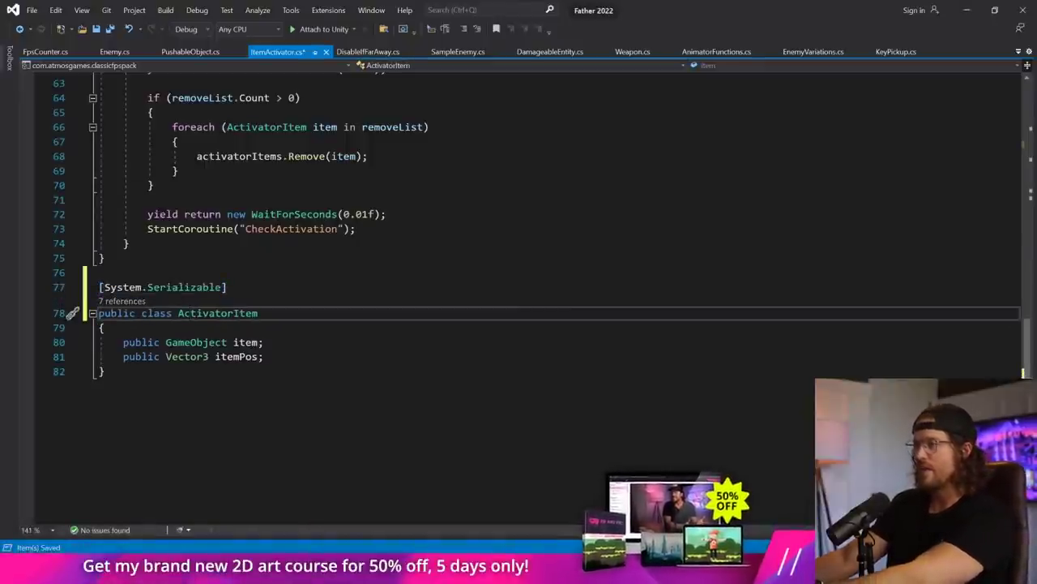
pyautogui.click(218, 289)
pyautogui.click(258, 312)
pyautogui.scroll(3, 308, 301)
pyautogui.click(308, 302)
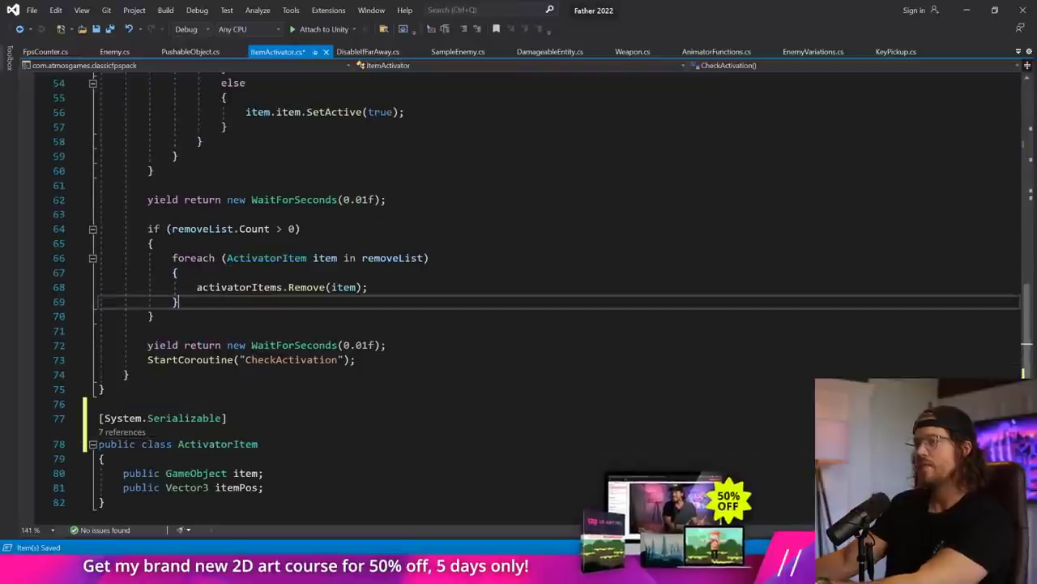
pyautogui.hotkey('ctrl', 's')
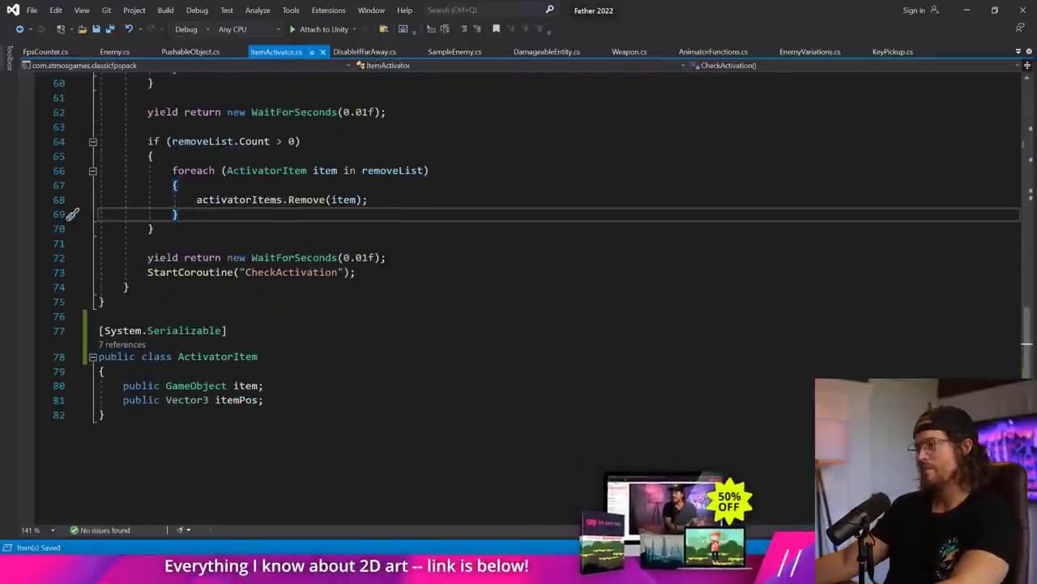
# - Undo the recent edits to the attribute in front of the ActivatorItem class, back through the typing of System.Serializable
pyautogui.click(265, 386)
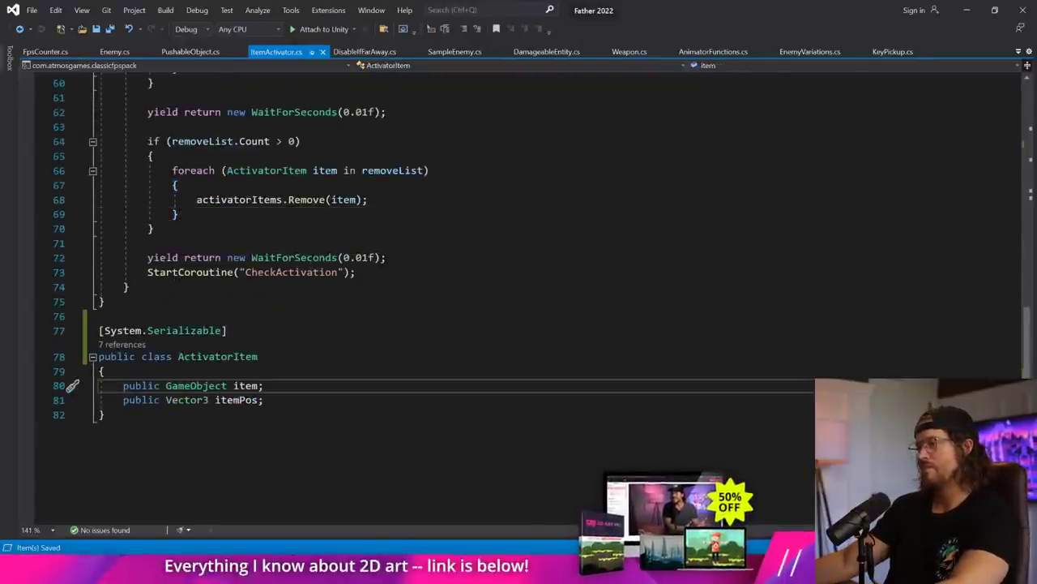
pyautogui.hotkey('ctrl', 'z')
pyautogui.hotkey('ctrl', 'z')
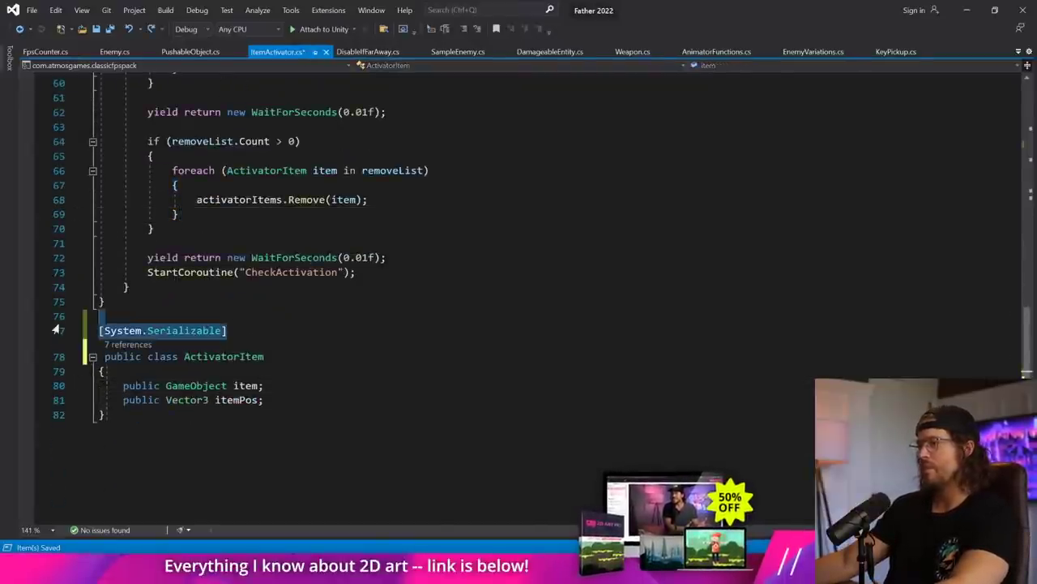
pyautogui.hotkey('ctrl', 'z')
pyautogui.hotkey('ctrl', 'z')
pyautogui.hotkey('ctrl', 'z')
pyautogui.hotkey('ctrl', 'z')
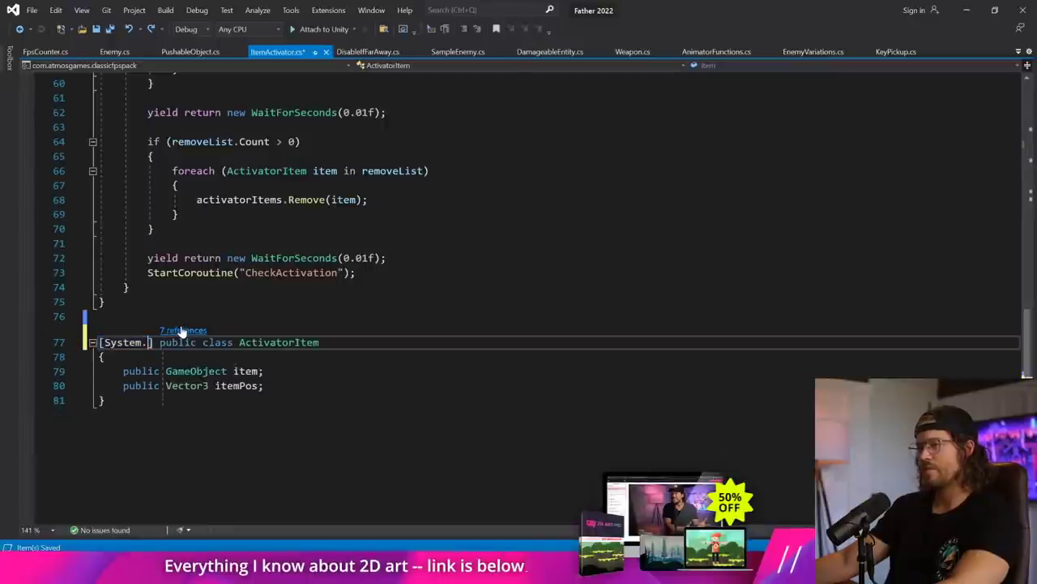
pyautogui.hotkey('ctrl', 'z')
pyautogui.write('S')
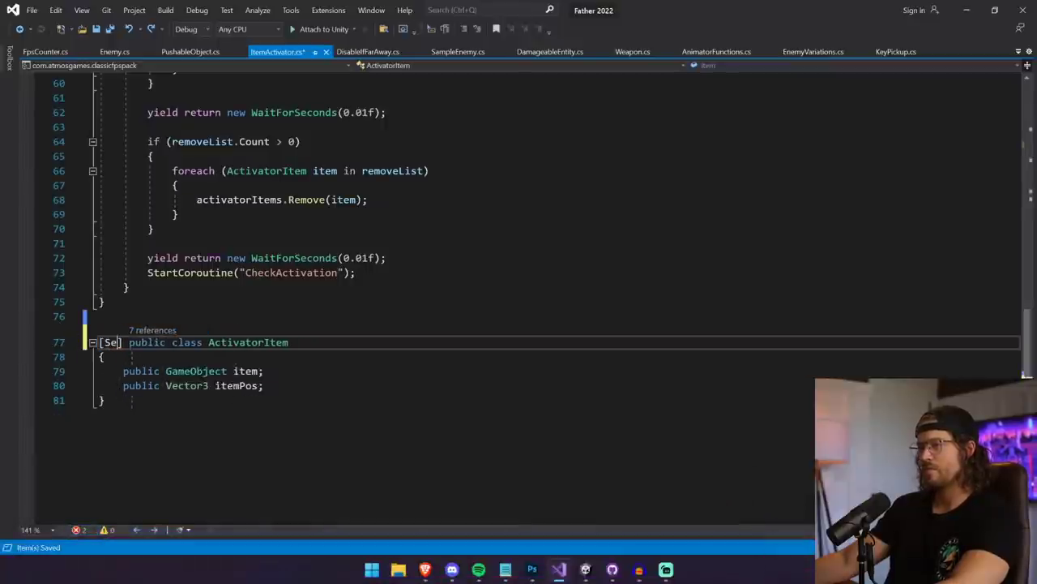
# - Restore [System.Serializable] on its own line above the ActivatorItem class and save the script
pyautogui.hotkey('ctrl', 'z')
pyautogui.hotkey('ctrl', 'z')
pyautogui.hotkey('ctrl', 'z')
pyautogui.hotkey('ctrl', 'z')
pyautogui.hotkey('ctrl', 'z')
pyautogui.hotkey('ctrl', 's')
pyautogui.press('Up')
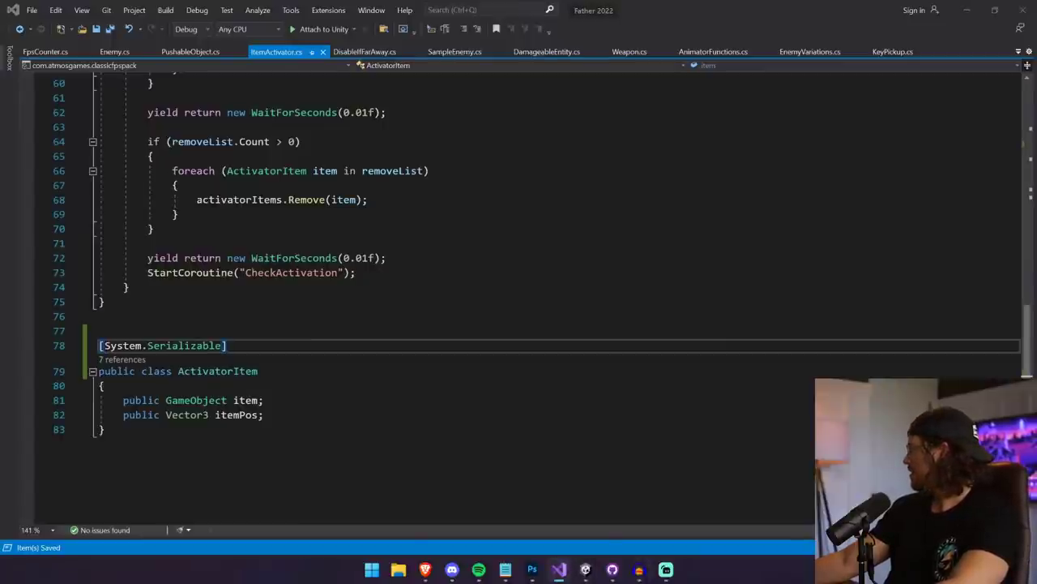
pyautogui.press('Down')
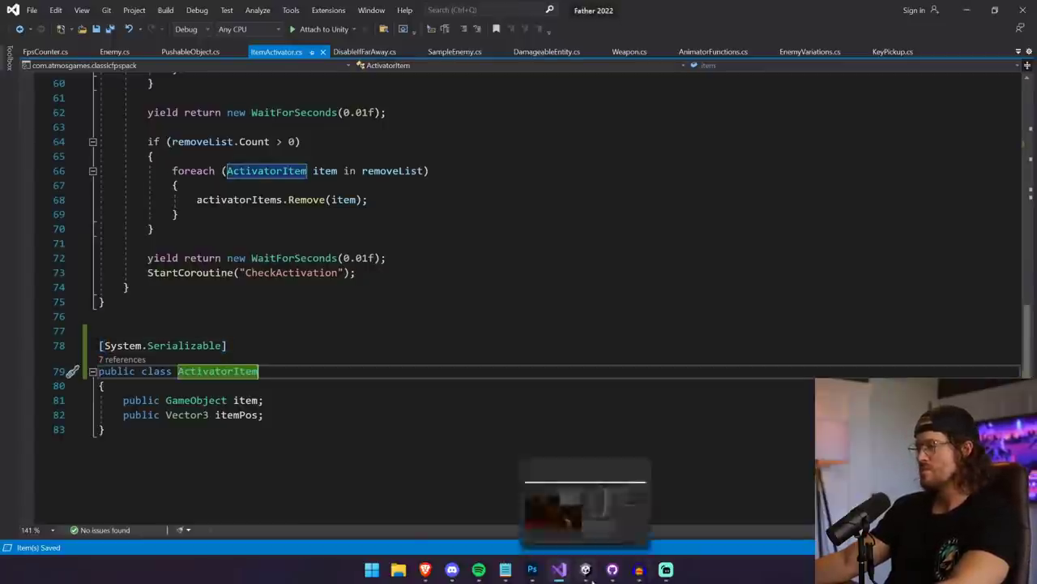
# - Switch to Unity, widen the Hierarchy, and inspect room objects such as VictorianCouch (2) and WoodenChair_Arms (22)
pyautogui.click(585, 569)
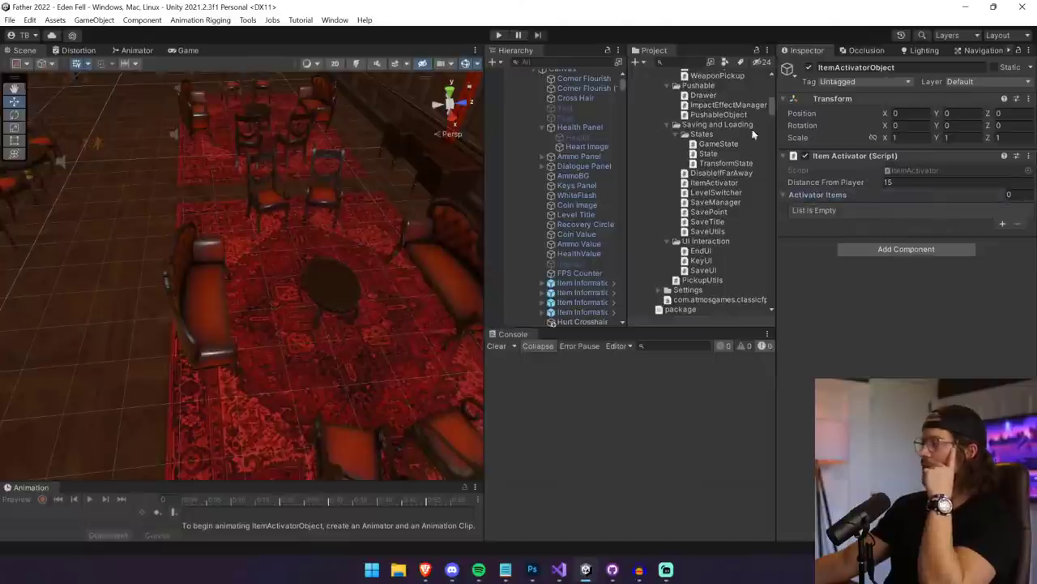
pyautogui.click(222, 294)
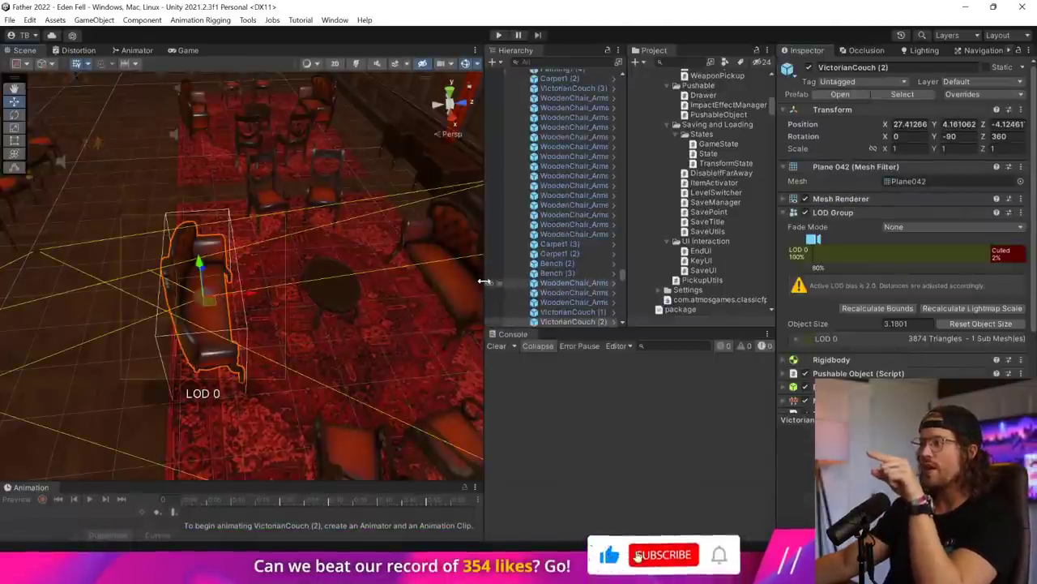
pyautogui.moveTo(485, 285); pyautogui.dragTo(367, 284)
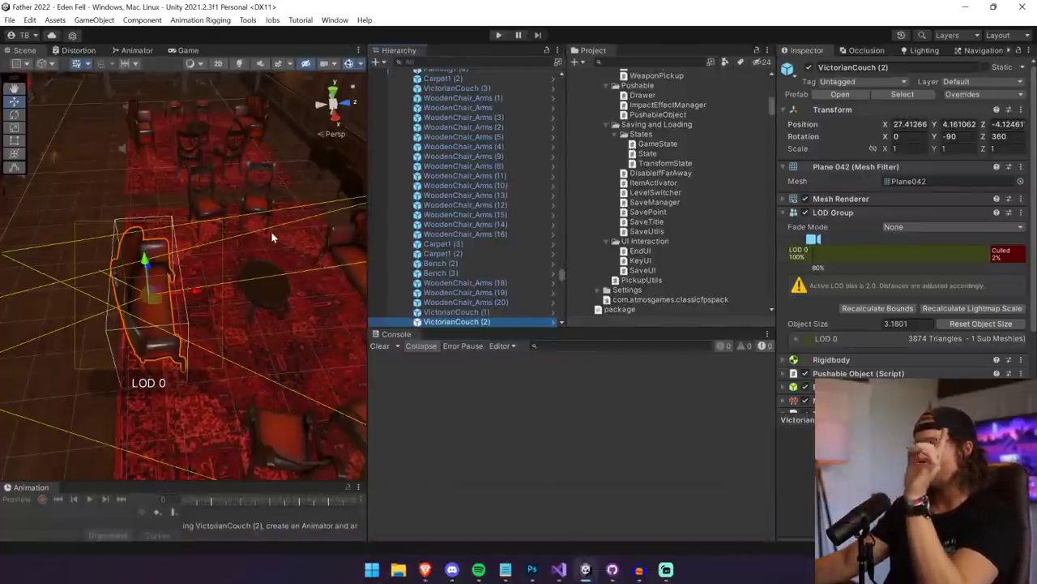
pyautogui.click(253, 439)
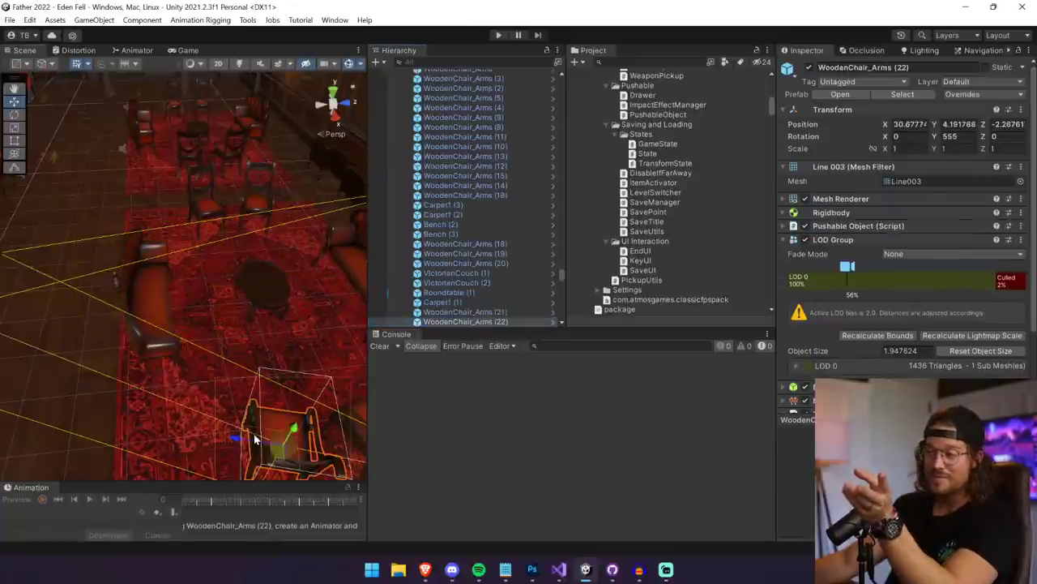
pyautogui.moveTo(202, 402); pyautogui.dragTo(285, 396, button='right')
pyautogui.click(303, 360)
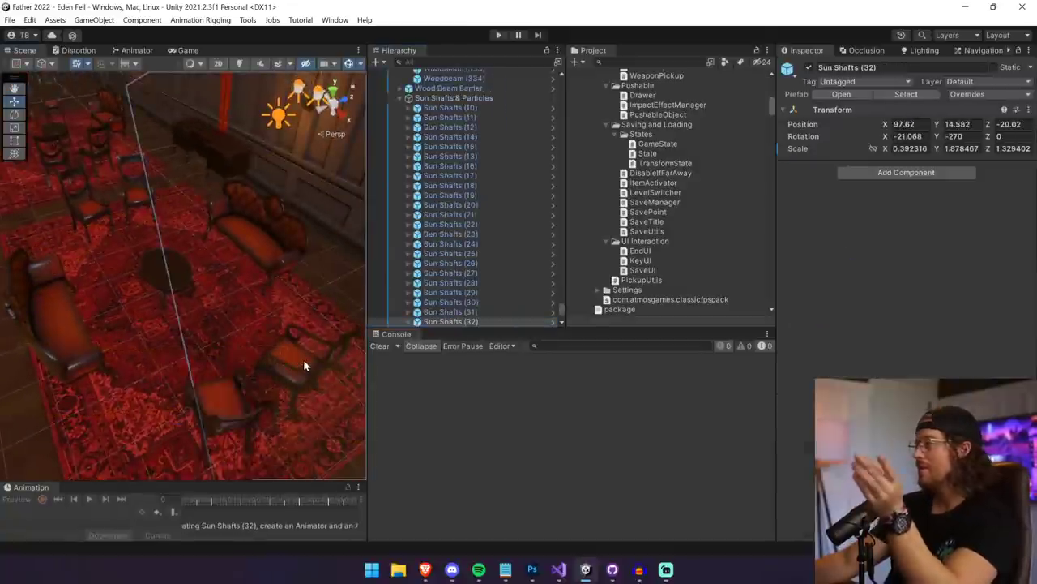
pyautogui.click(303, 359)
# - Collapse the Canvas under FPSController Father and examine the Controller object's name and components
pyautogui.scroll(20, 462, 175)
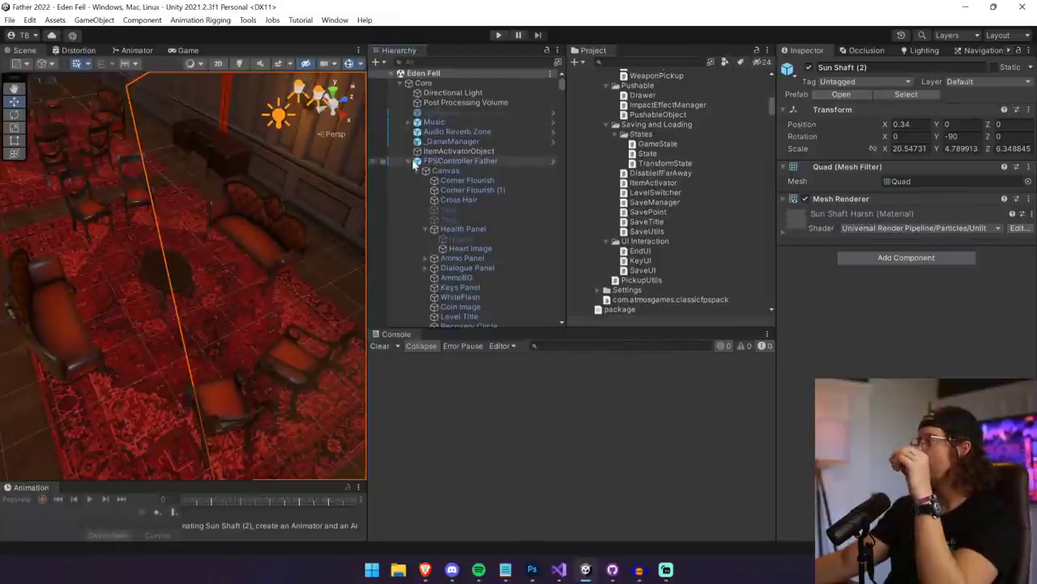
pyautogui.click(409, 160)
pyautogui.click(409, 161)
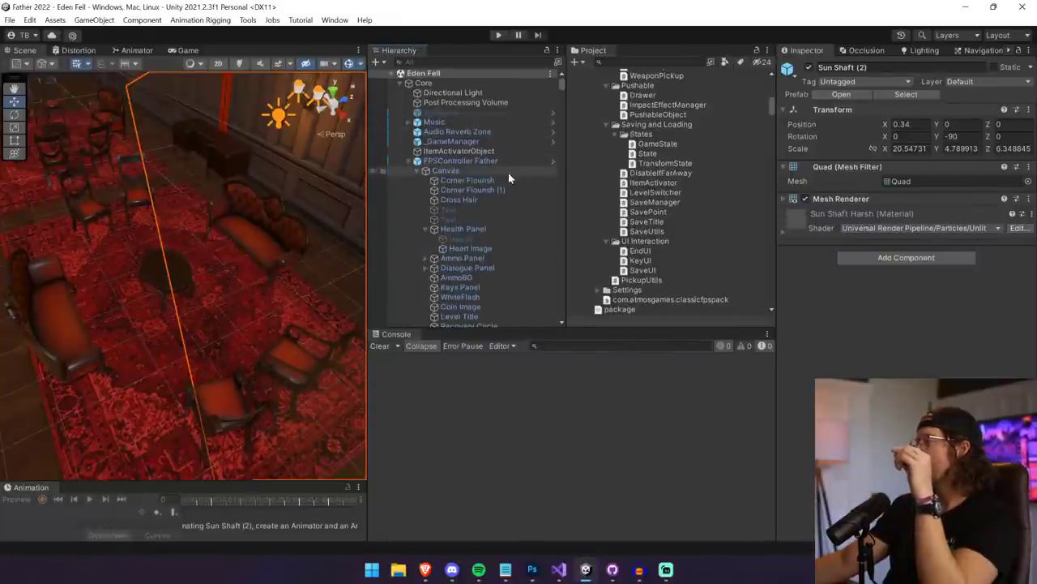
pyautogui.click(418, 171)
pyautogui.click(450, 180)
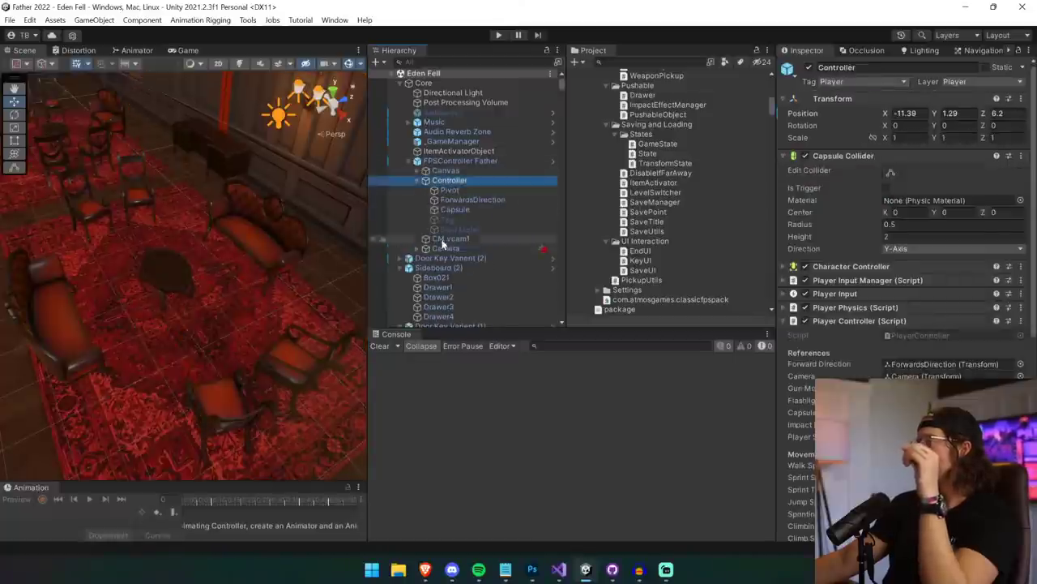
# - Run Remove Duplicate IDs from _GameManager's Save Manager component, clear the console, and look over the renamed objects
pyautogui.click(475, 142)
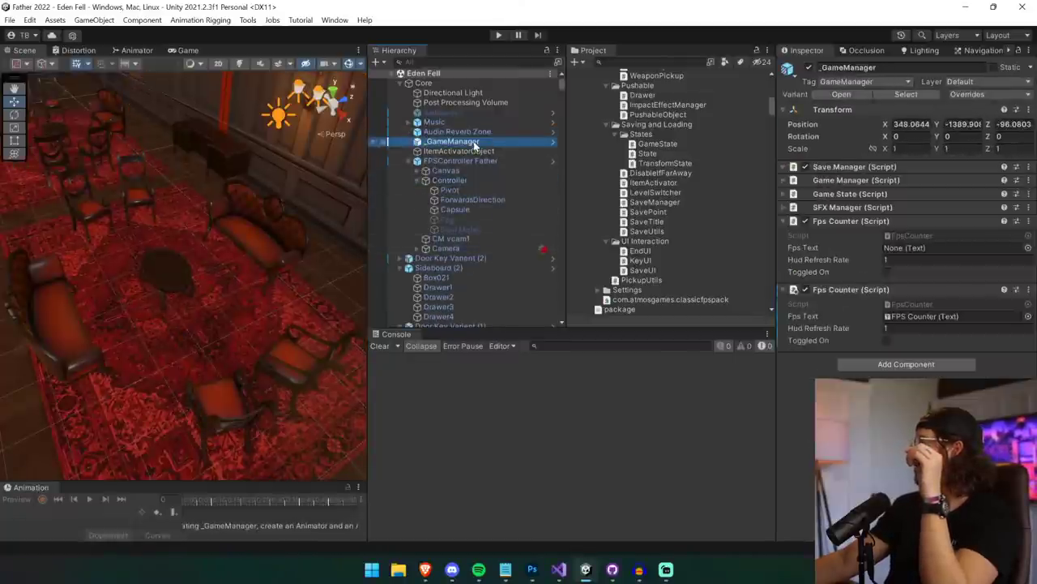
pyautogui.click(886, 166)
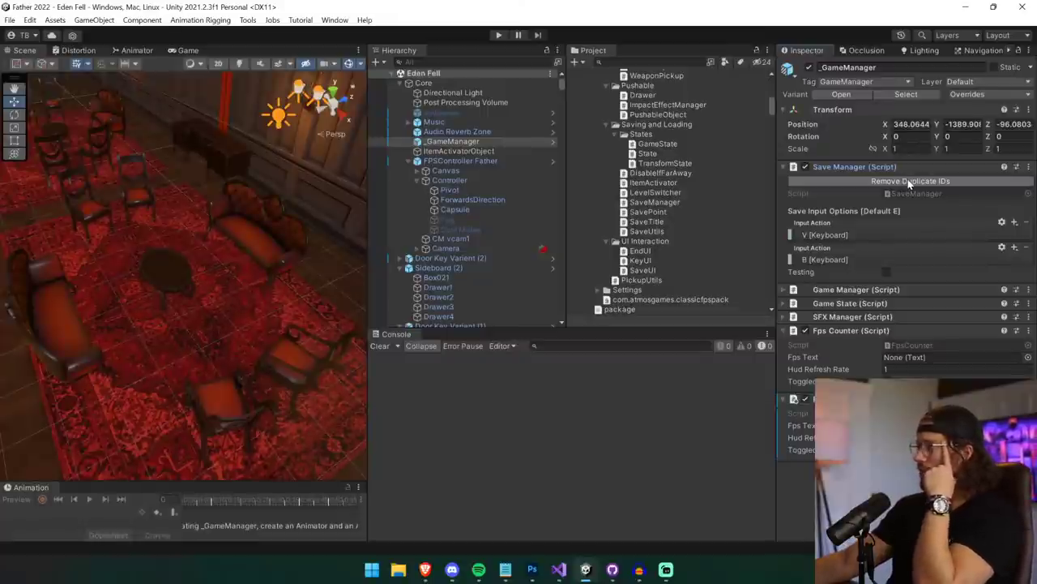
pyautogui.click(909, 182)
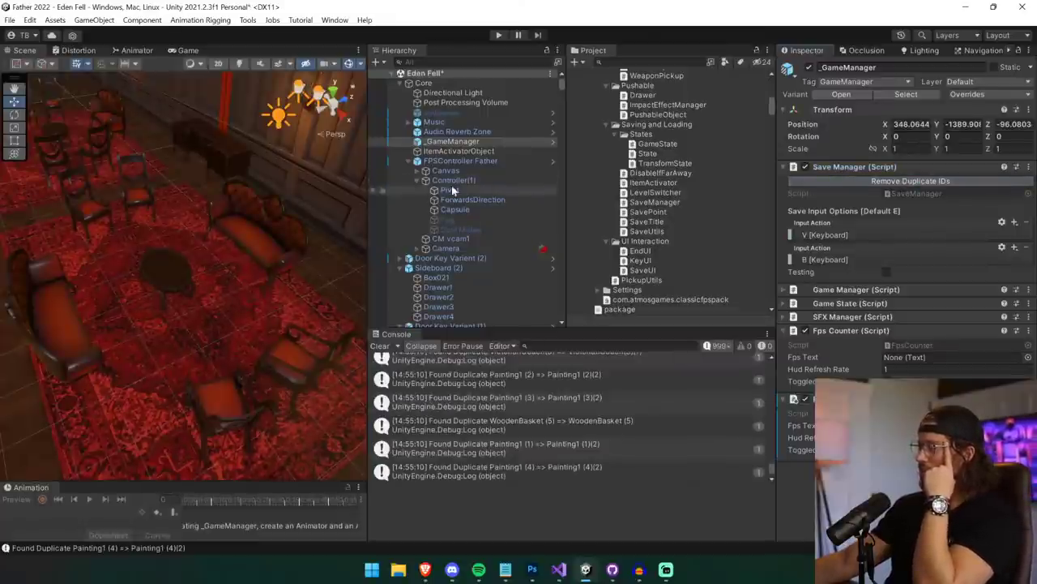
pyautogui.click(379, 345)
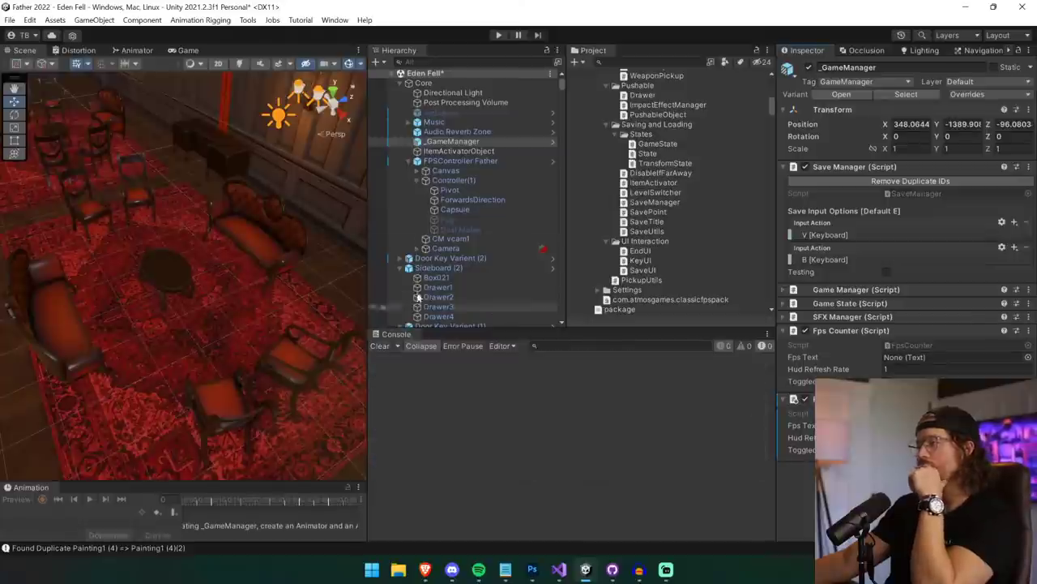
pyautogui.scroll(-10, 416, 297)
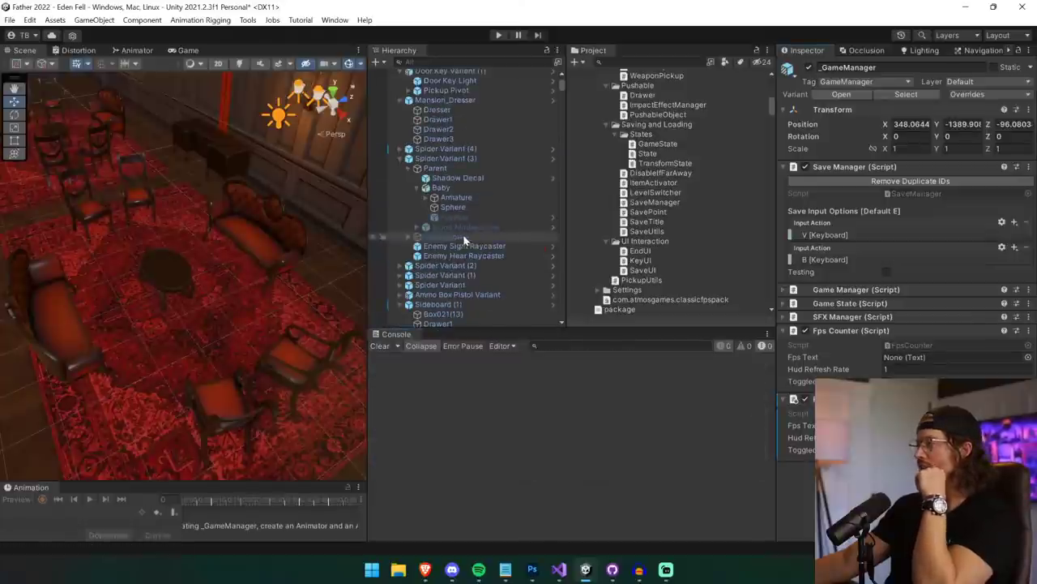
# - Playtest the level with an enlarged Game view, walking through the rooms while checking distance activation and the performance statistics
pyautogui.click(498, 37)
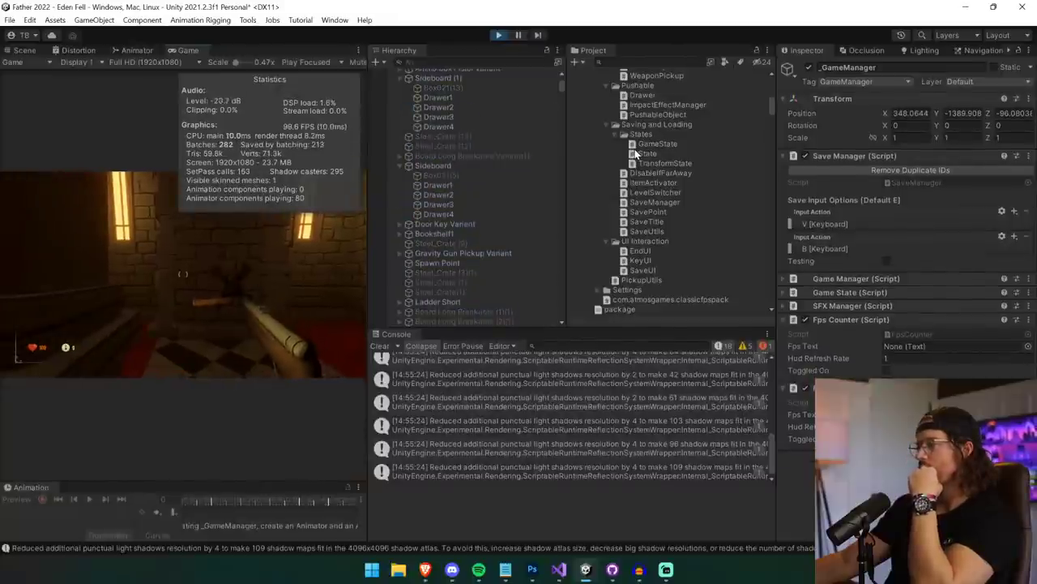
pyautogui.click(381, 346)
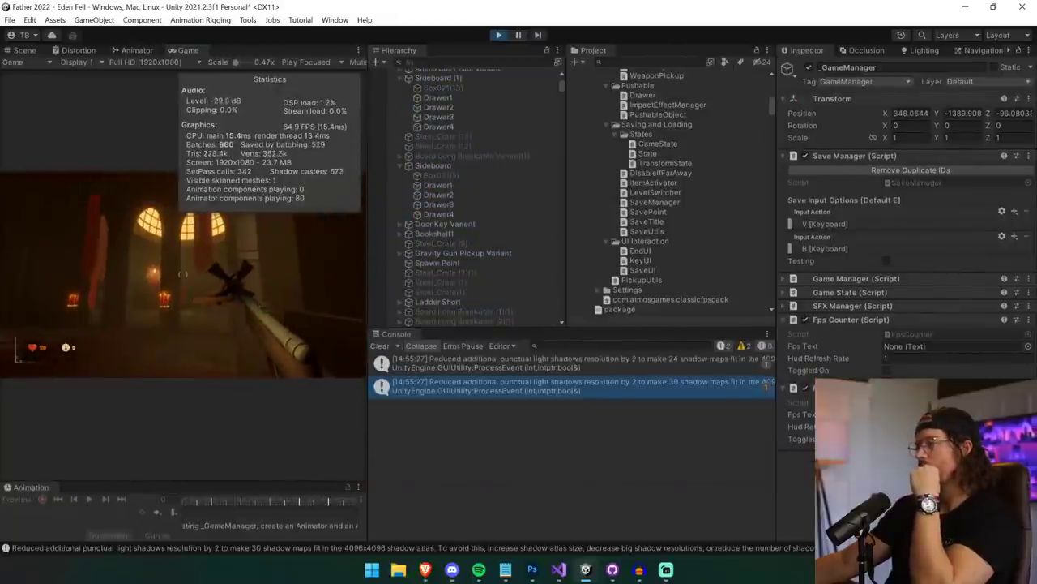
pyautogui.press('2')
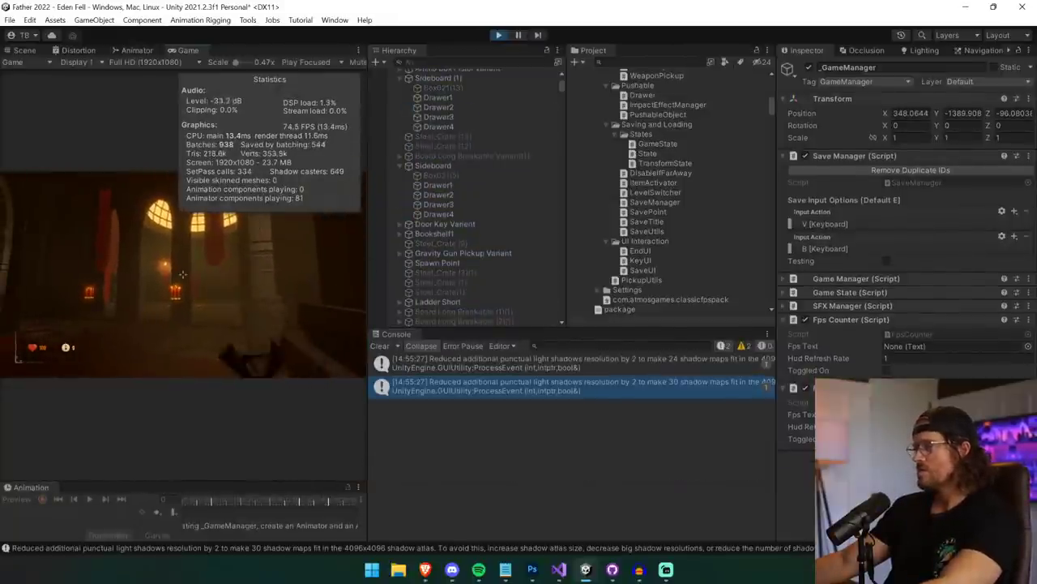
pyautogui.press('w')
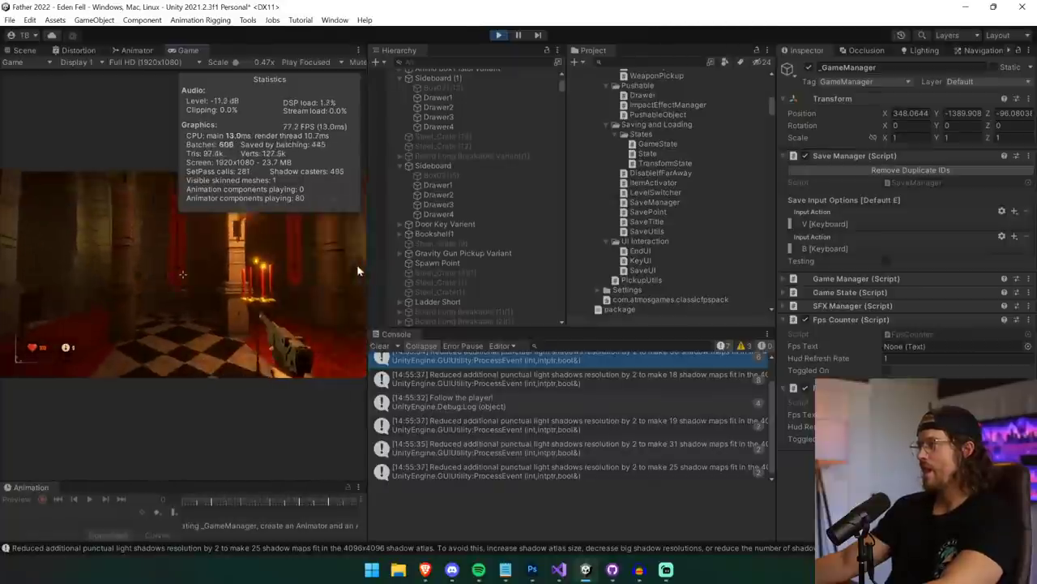
pyautogui.moveTo(369, 262); pyautogui.dragTo(507, 259)
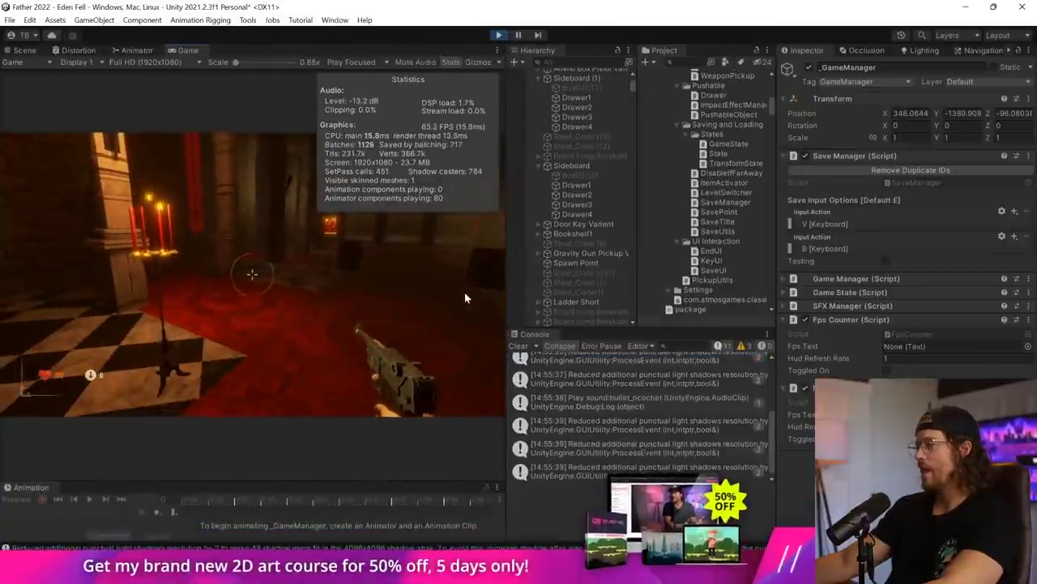
pyautogui.click(465, 299)
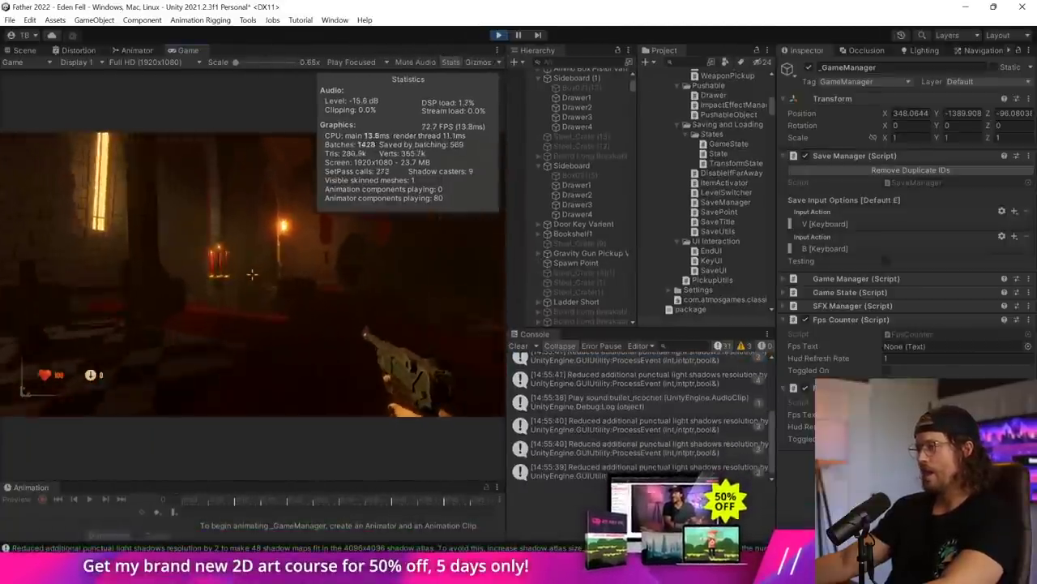
pyautogui.press('w')
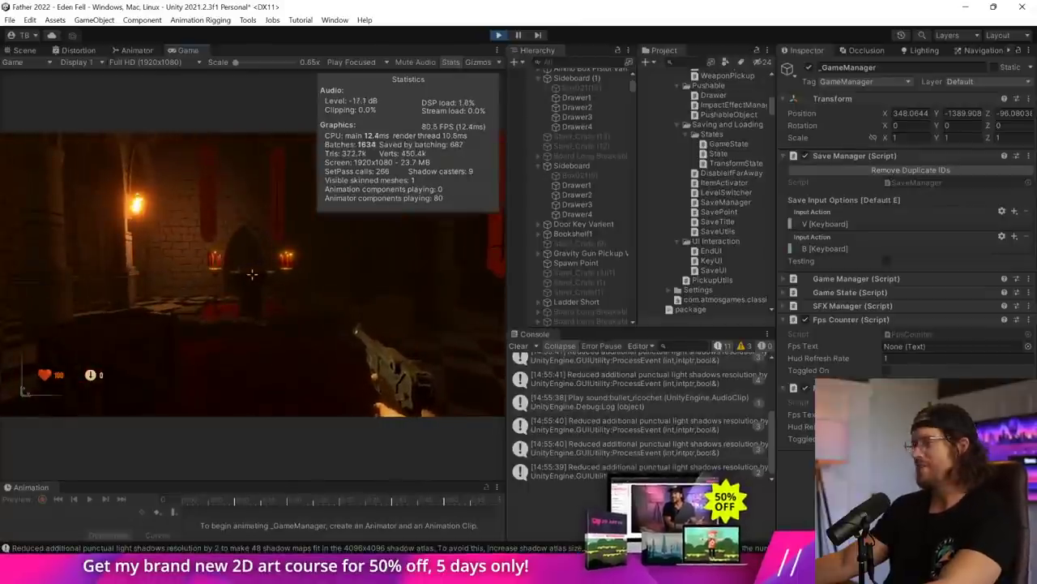
pyautogui.press('Escape')
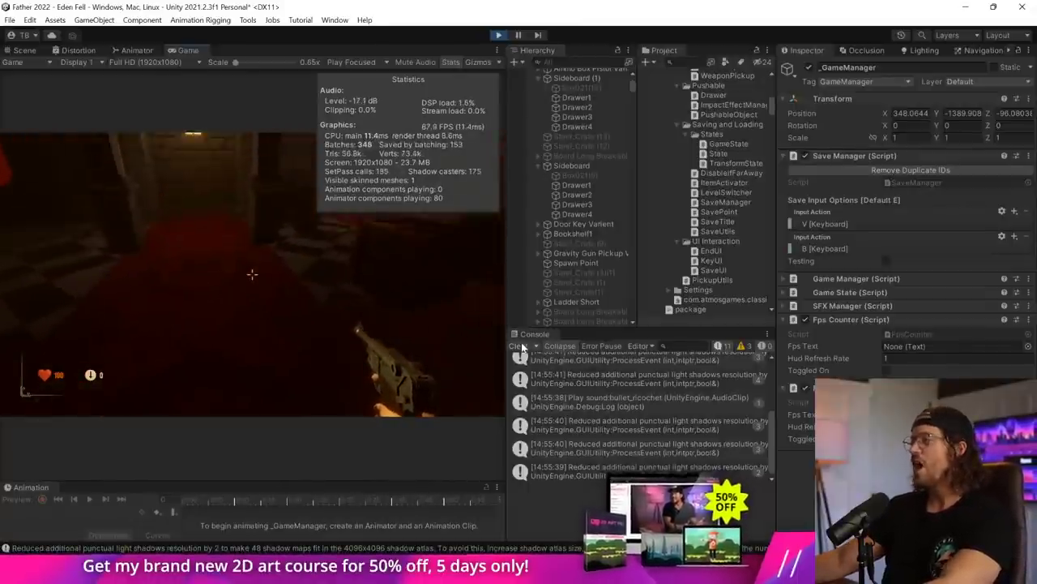
# - Clear the console and review ItemActivatorObject's Activator Items list while the game is running
pyautogui.click(520, 346)
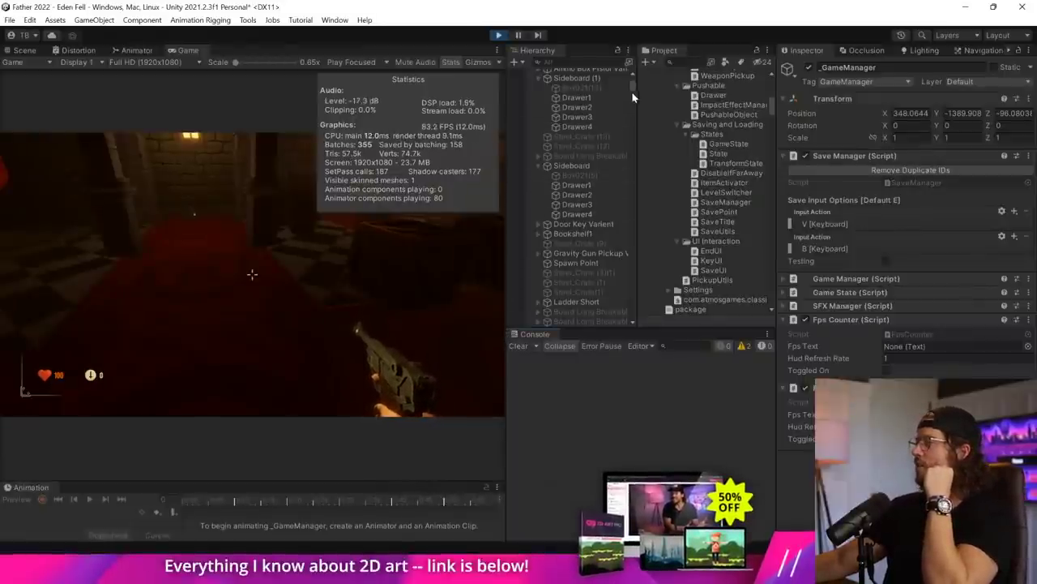
pyautogui.scroll(5, 633, 84)
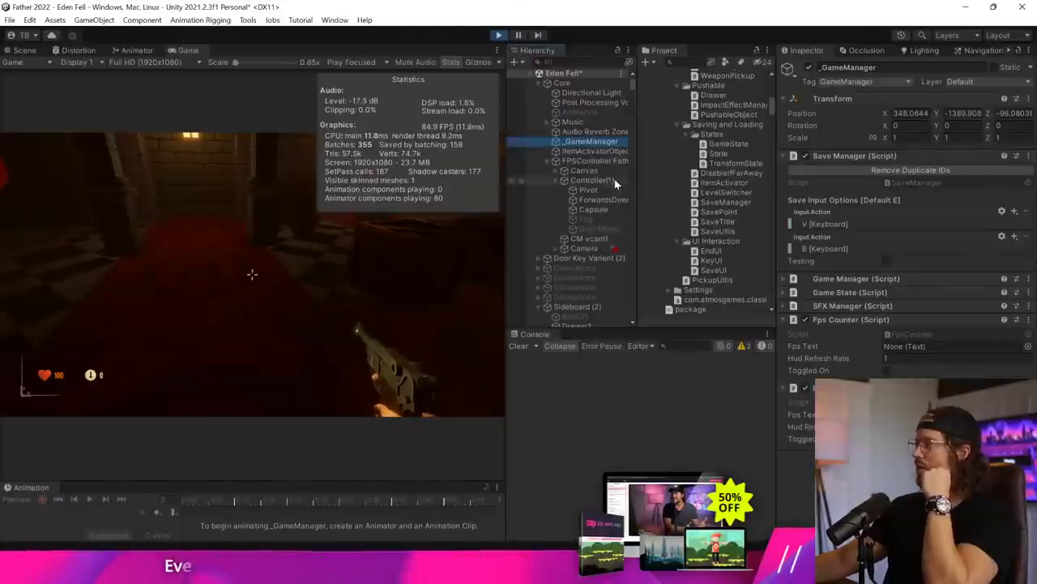
pyautogui.click(604, 152)
pyautogui.scroll(-20, 859, 223)
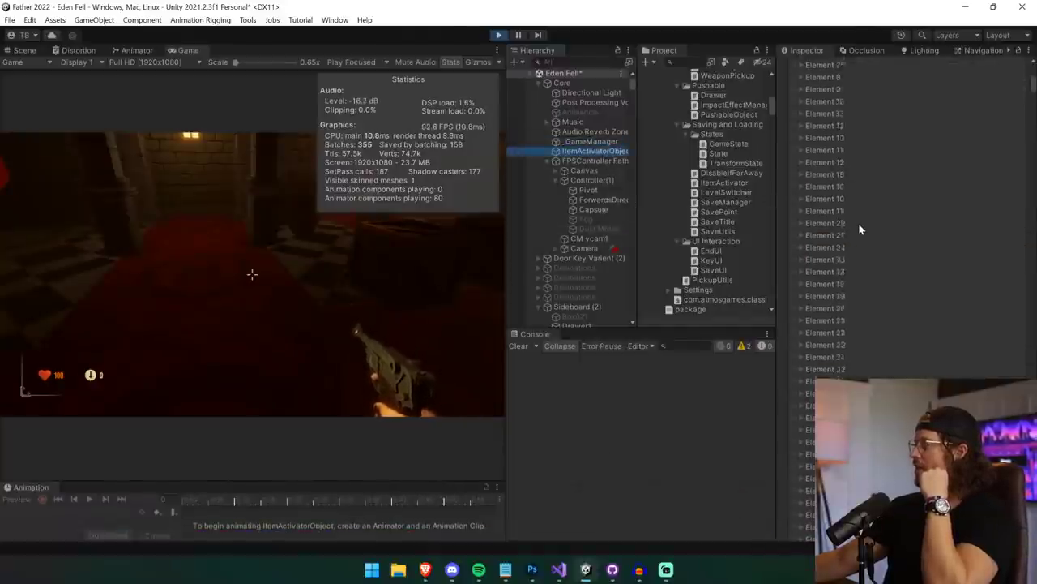
pyautogui.scroll(-20, 859, 224)
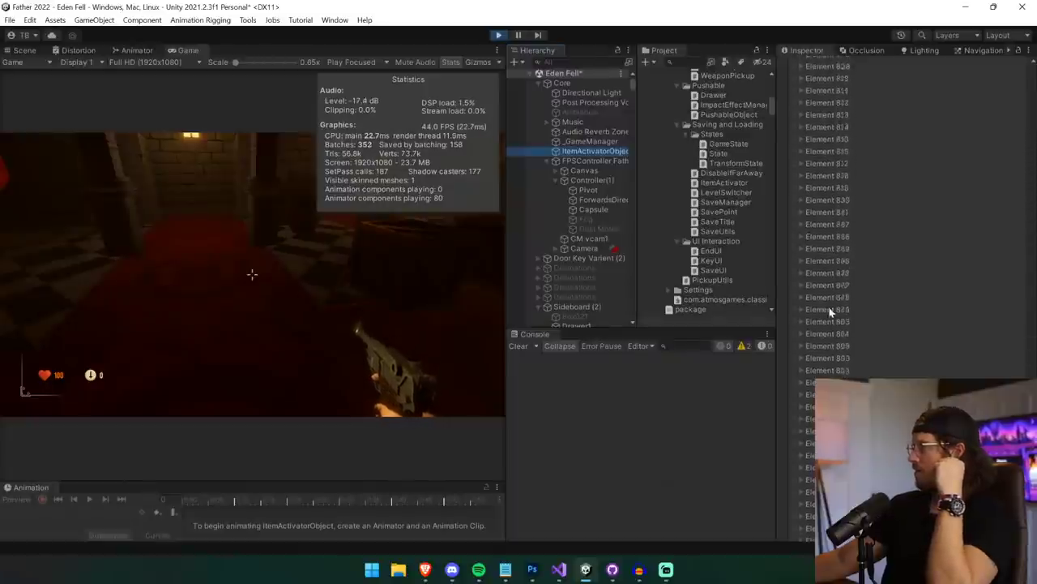
# - Expand elements 945, 942 and 938 of the Activator Items list and locate their referenced CandlePole objects in the hierarchy
pyautogui.click(801, 318)
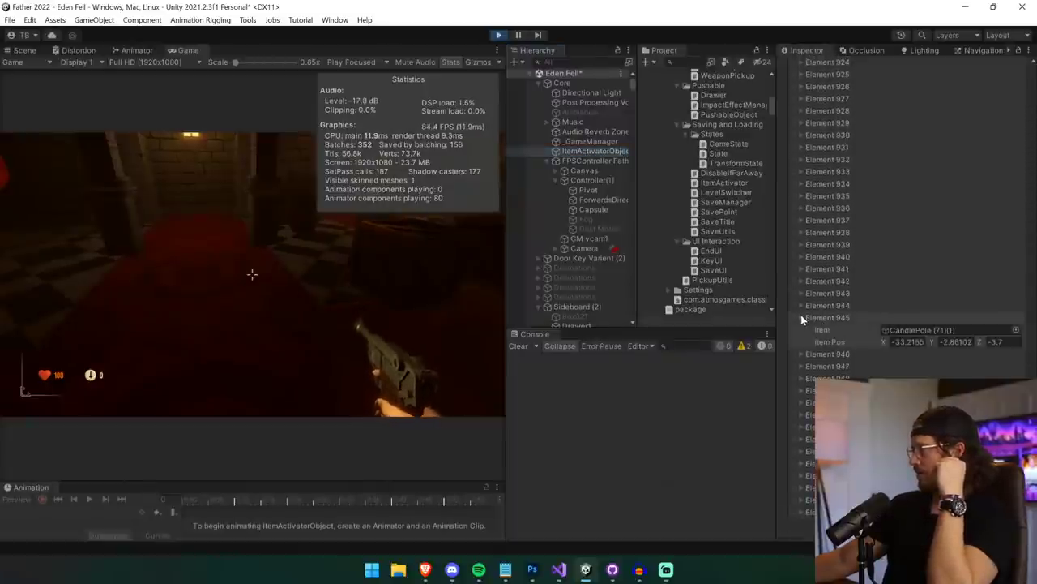
pyautogui.click(920, 330)
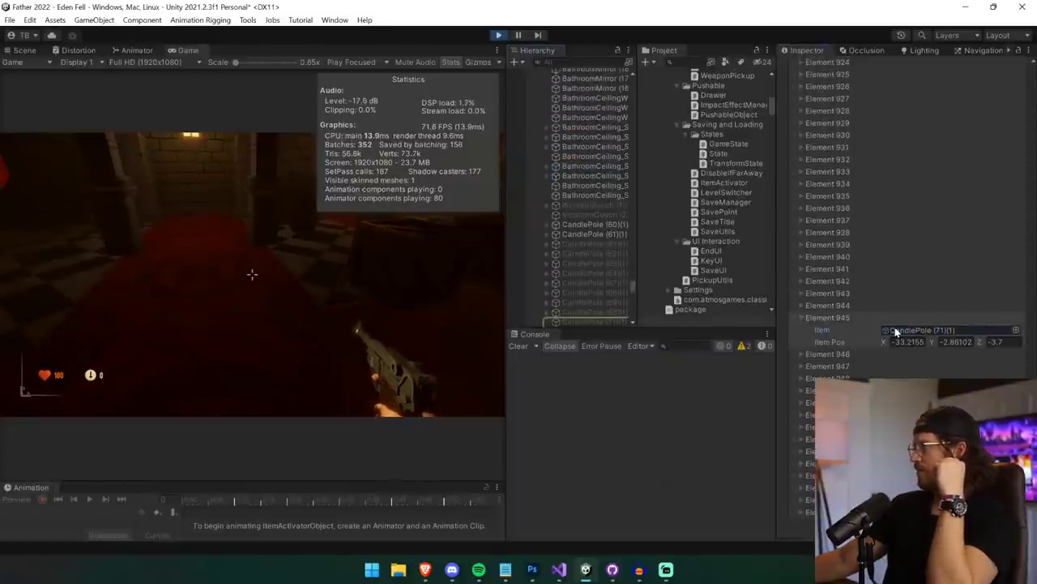
pyautogui.click(817, 282)
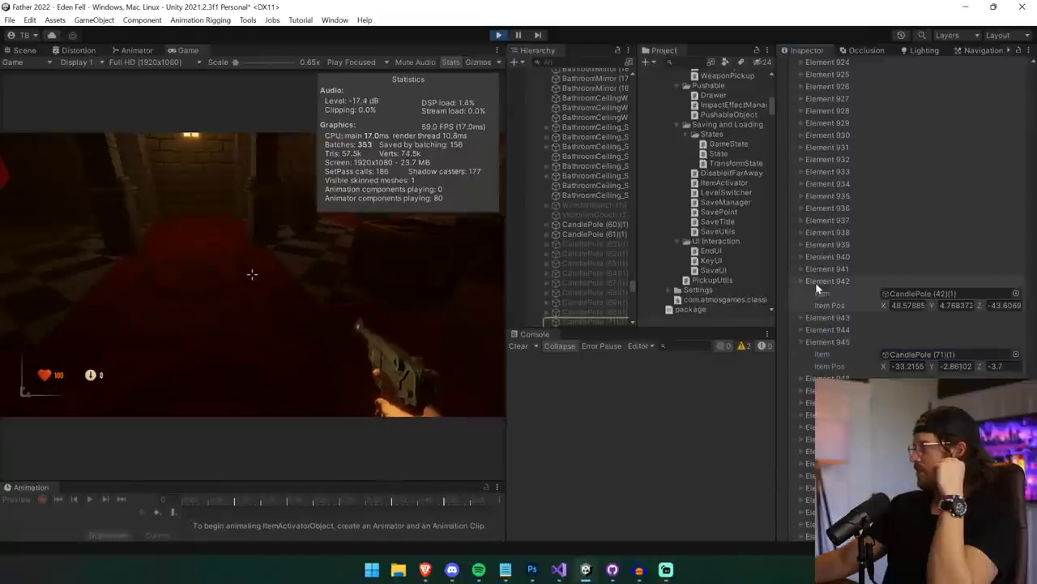
pyautogui.click(904, 297)
pyautogui.click(799, 233)
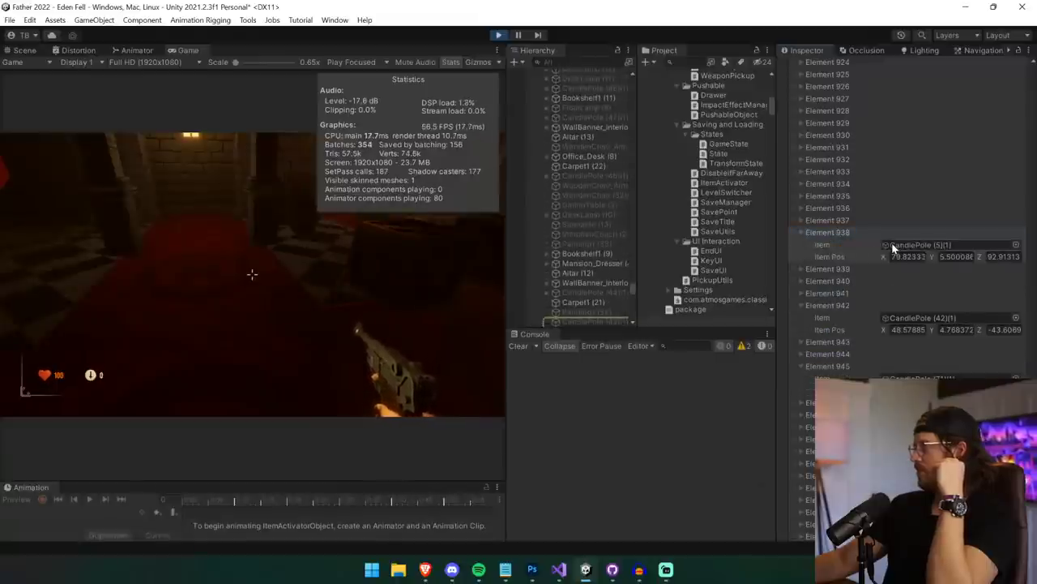
pyautogui.click(892, 244)
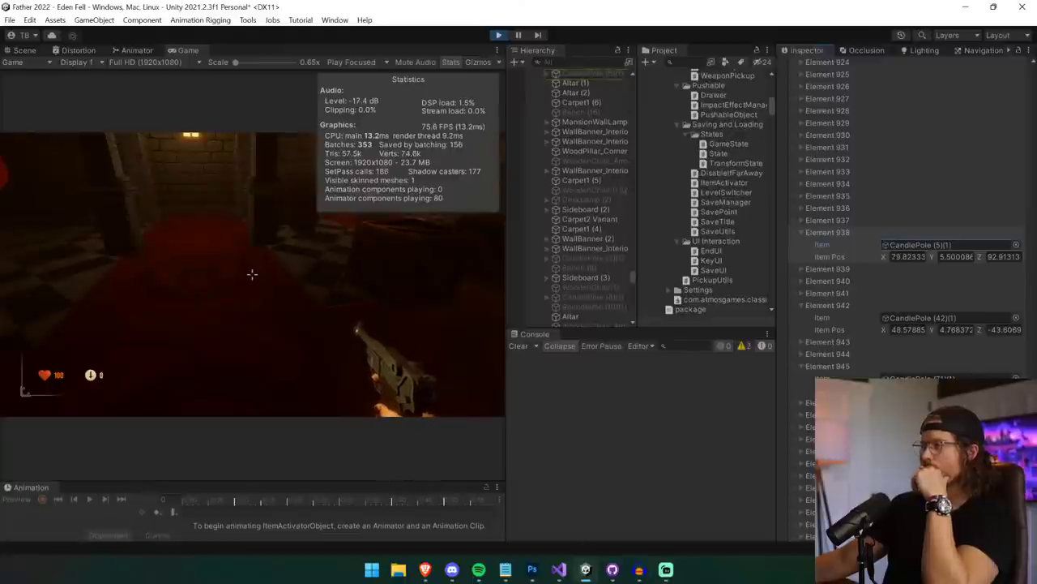
# - Resume the playtest, walk to the wooden door with the second weapon equipped, and mute the game's audio
pyautogui.click(252, 274)
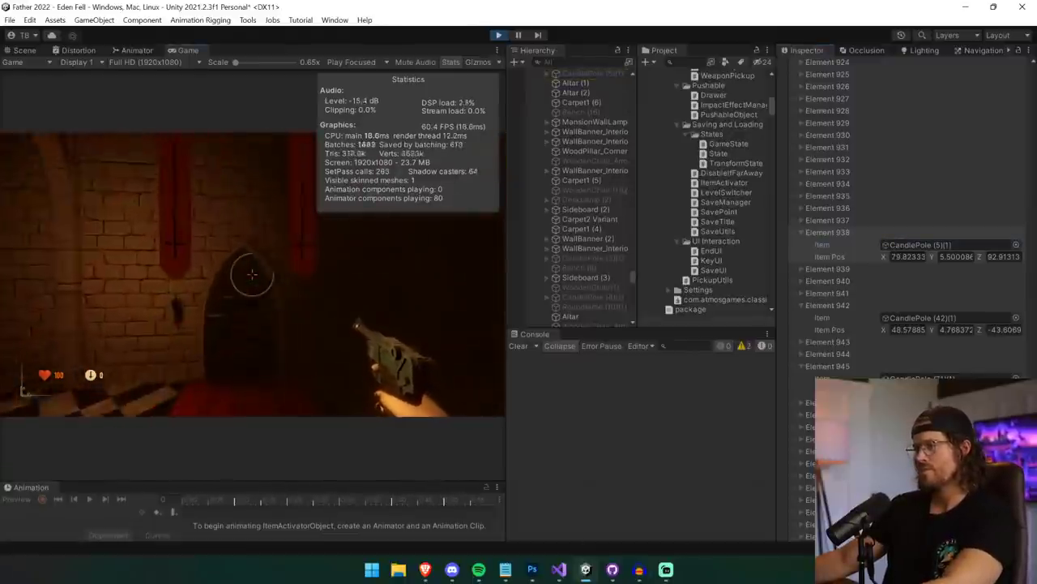
pyautogui.press('w')
pyautogui.press('2')
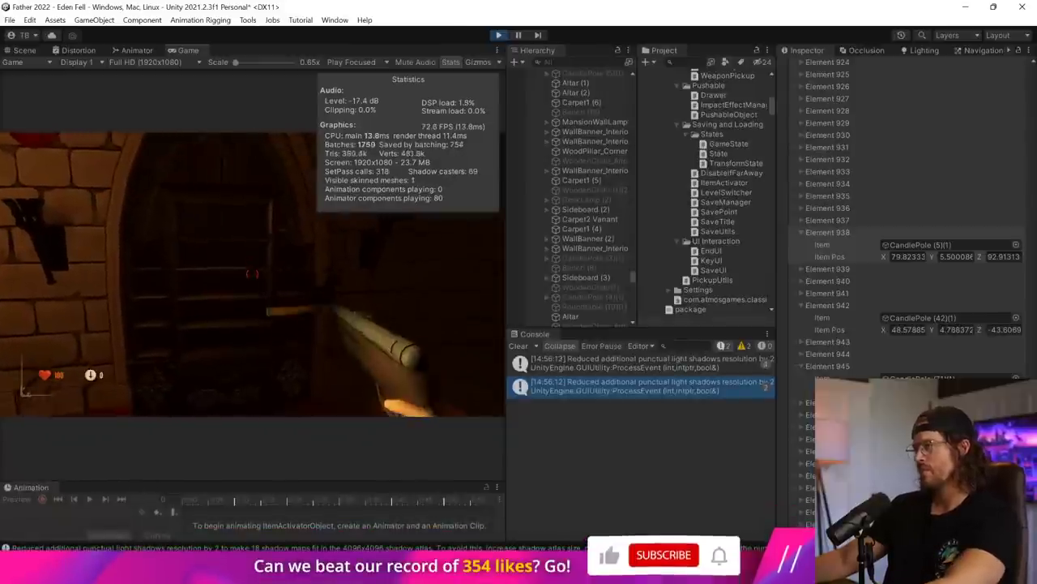
pyautogui.press('Escape')
pyautogui.click(416, 62)
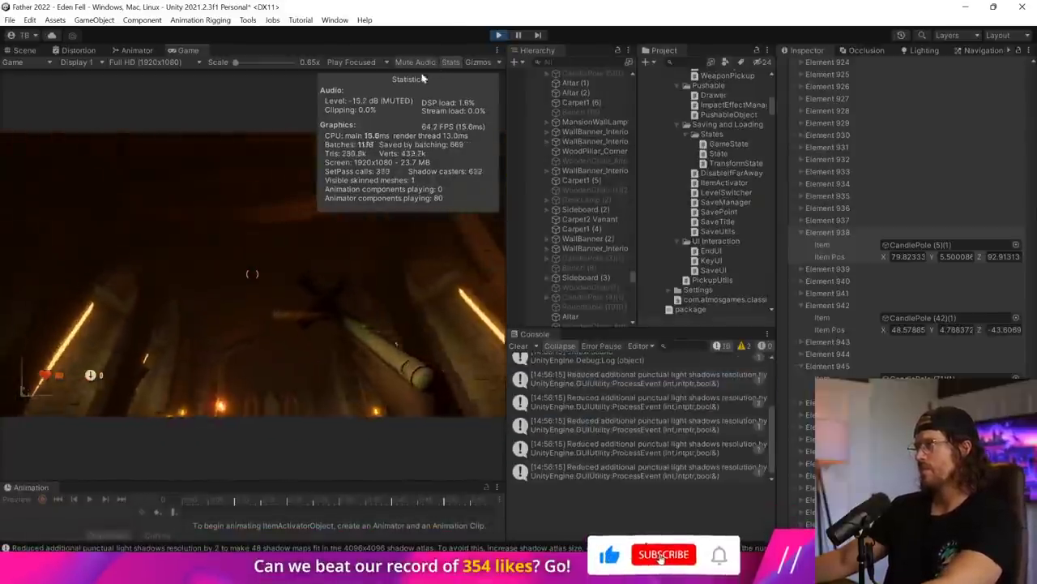
# - Try the blocked door, fire the weapon, and walk on through the corridors to check distance activation and the performance statistics
pyautogui.press('e')
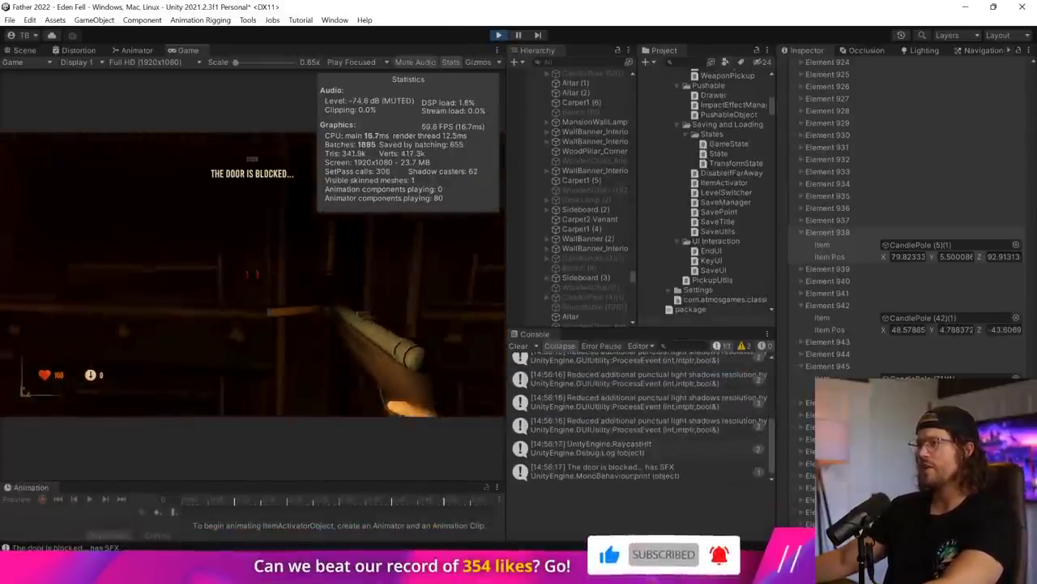
pyautogui.press('e')
pyautogui.click(252, 274)
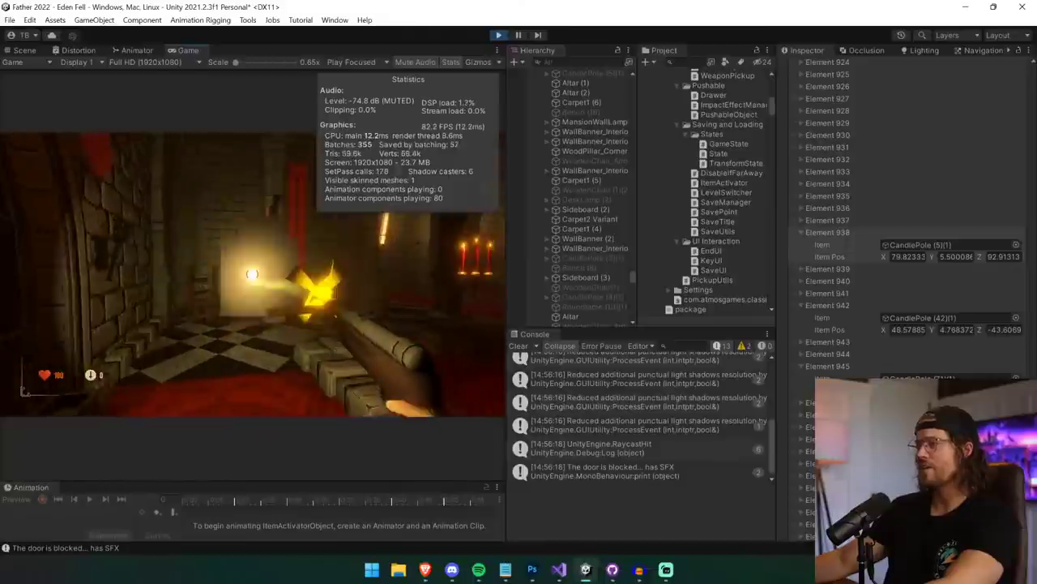
pyautogui.press('e')
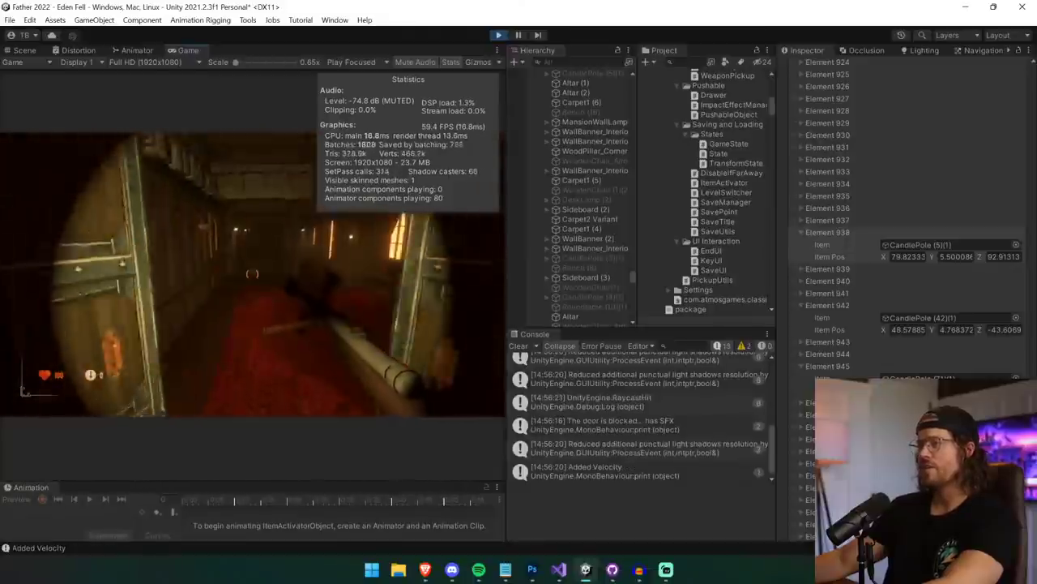
pyautogui.press('w')
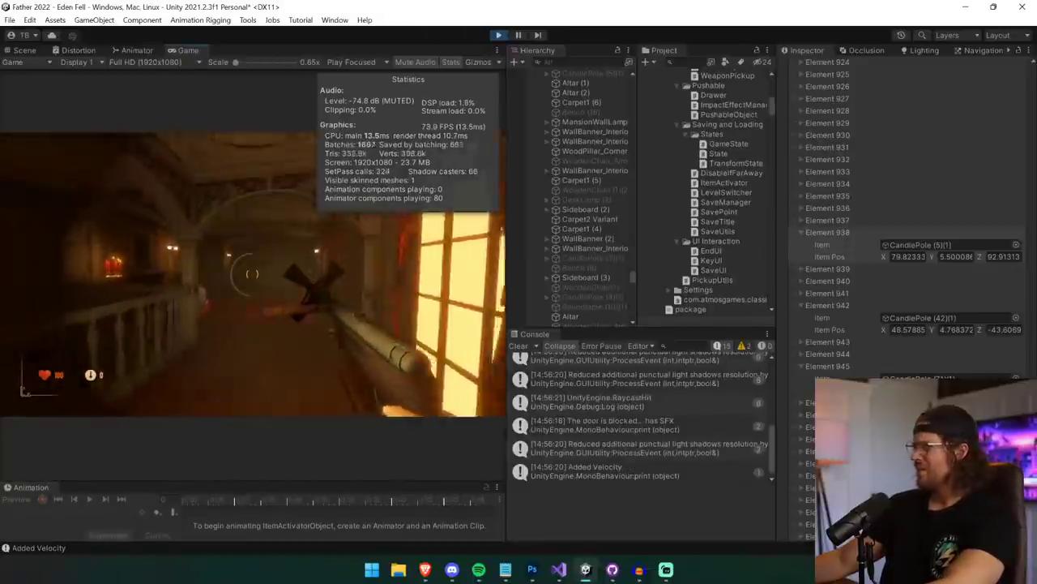
pyautogui.press('w')
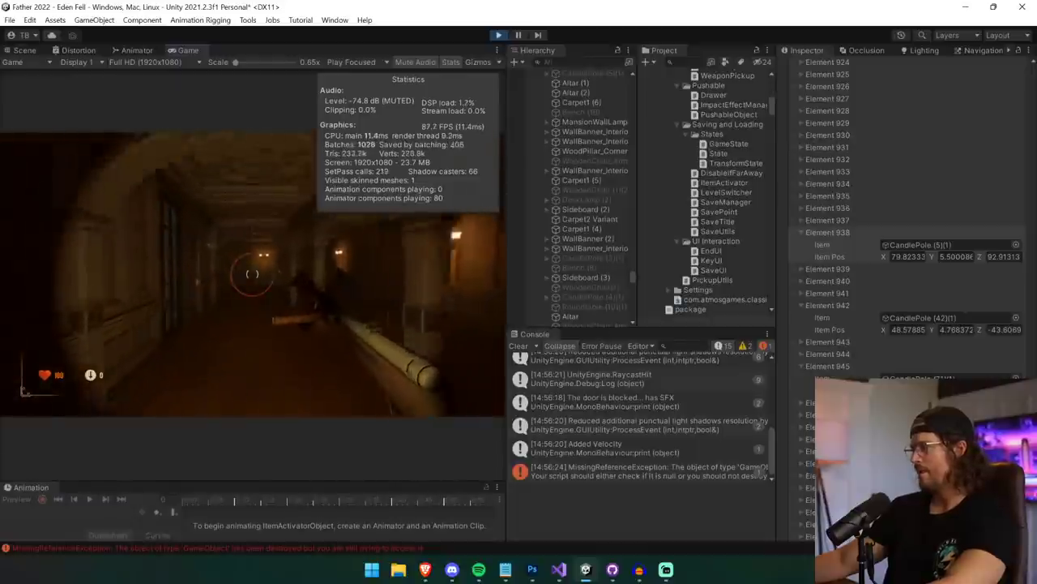
# - Examine the MissingReferenceException's details in the console and look over ItemActivatorObject's Activator Items list again
pyautogui.click(625, 473)
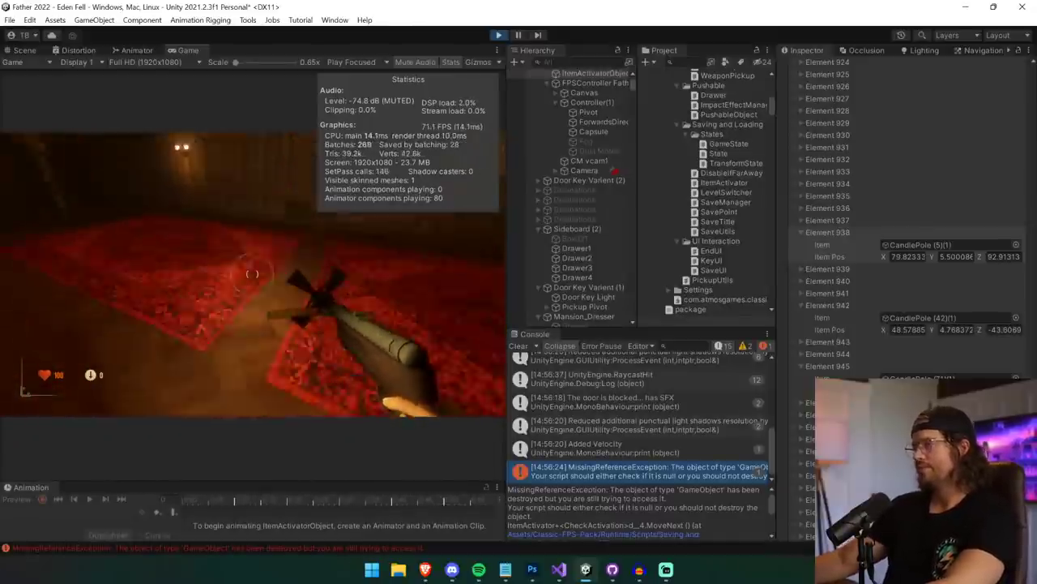
pyautogui.press('Escape')
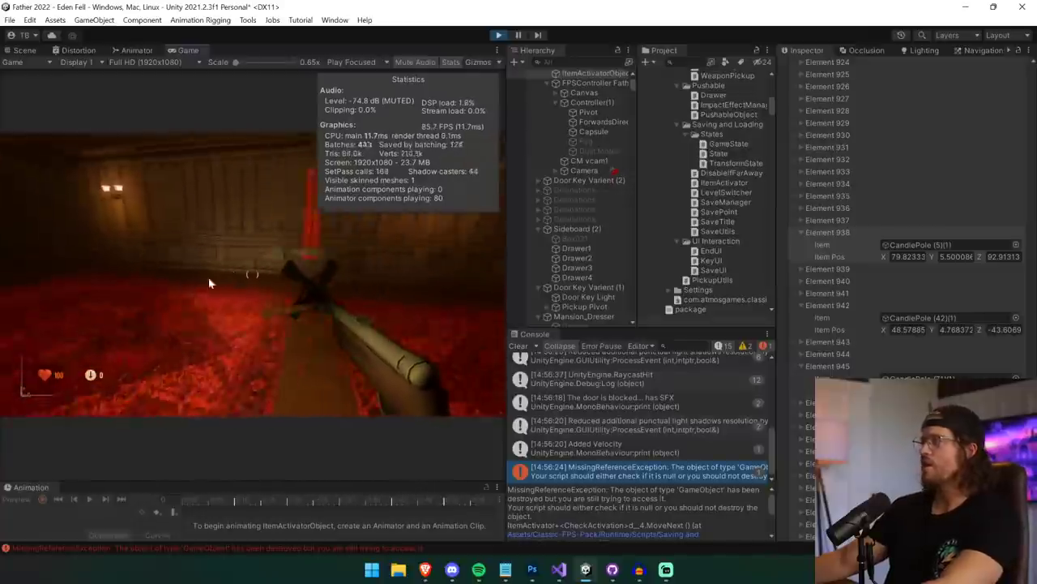
pyautogui.scroll(5, 809, 161)
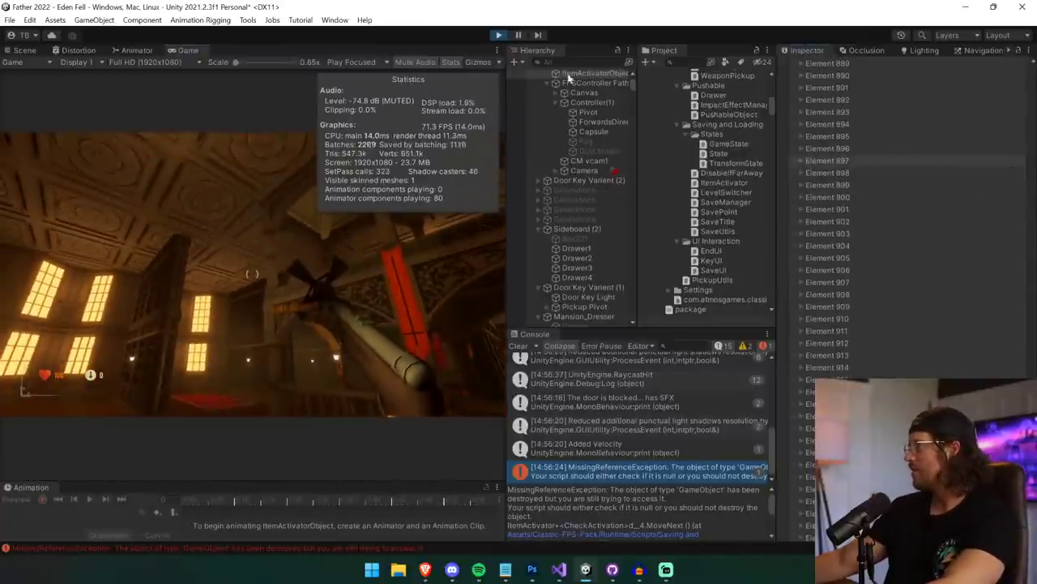
# - Stop the playtest and clear the console
pyautogui.click(498, 36)
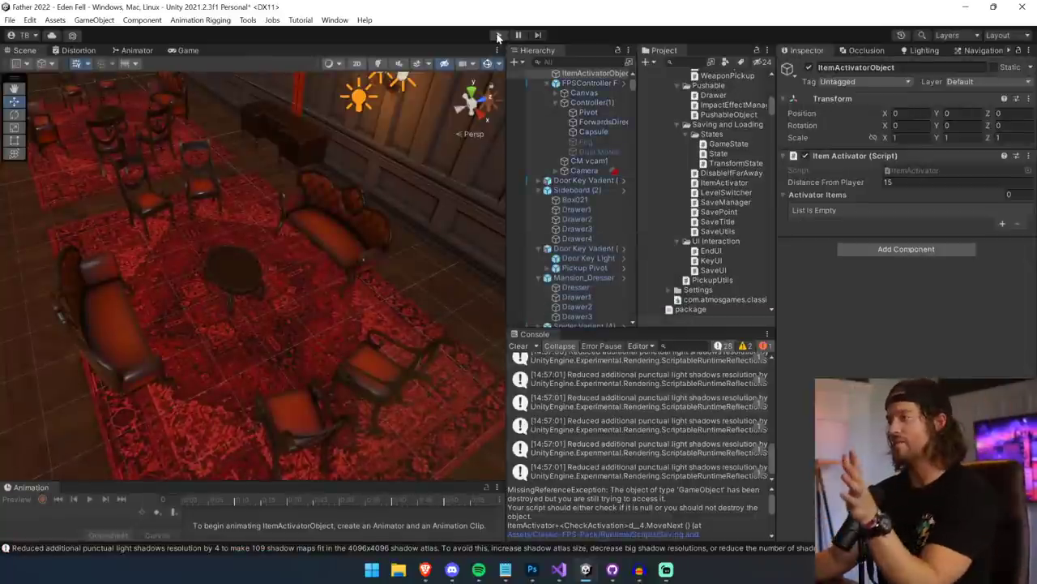
pyautogui.click(525, 347)
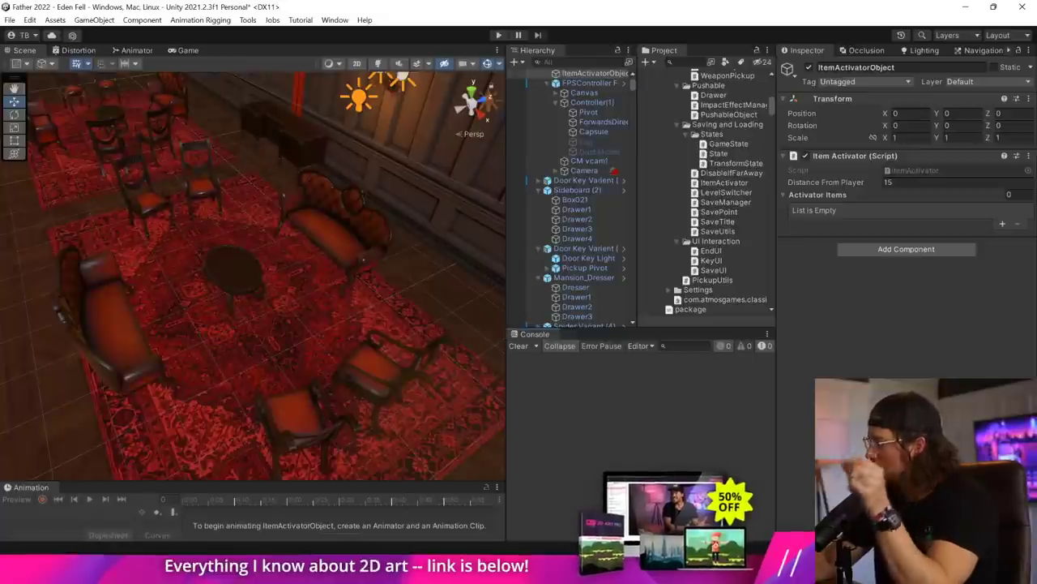
# - Switch to the 2D Art Pro course page in the Brave browser and play its promo video from about 1:33
pyautogui.click(424, 569)
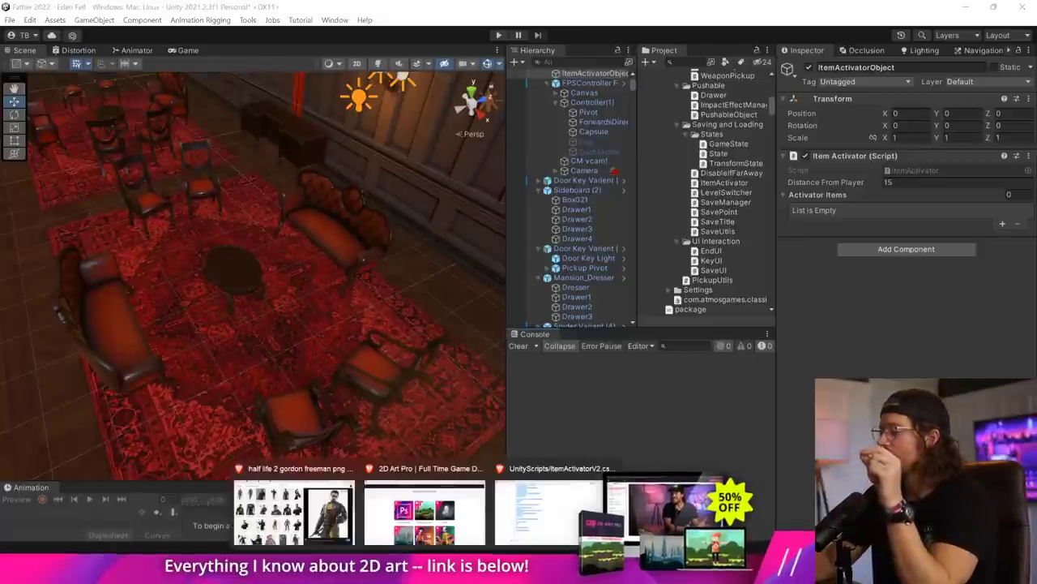
pyautogui.click(425, 511)
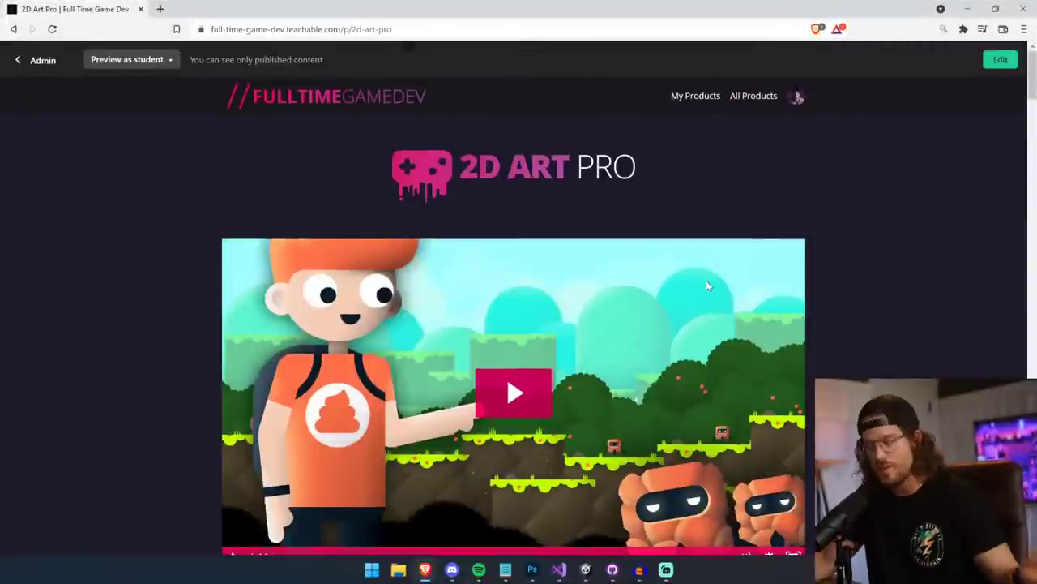
pyautogui.scroll(-1, 707, 280)
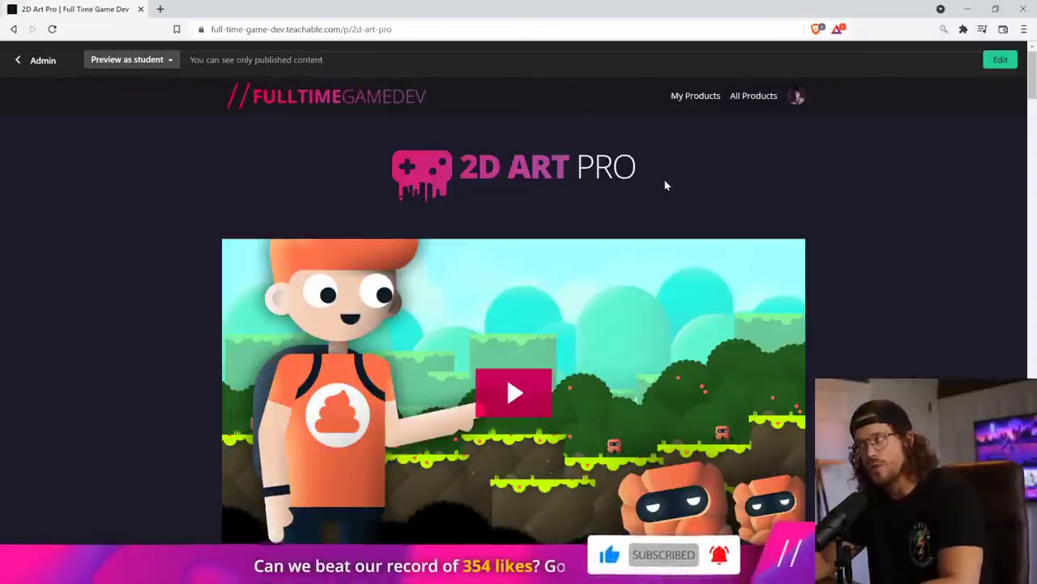
pyautogui.scroll(-3, 665, 186)
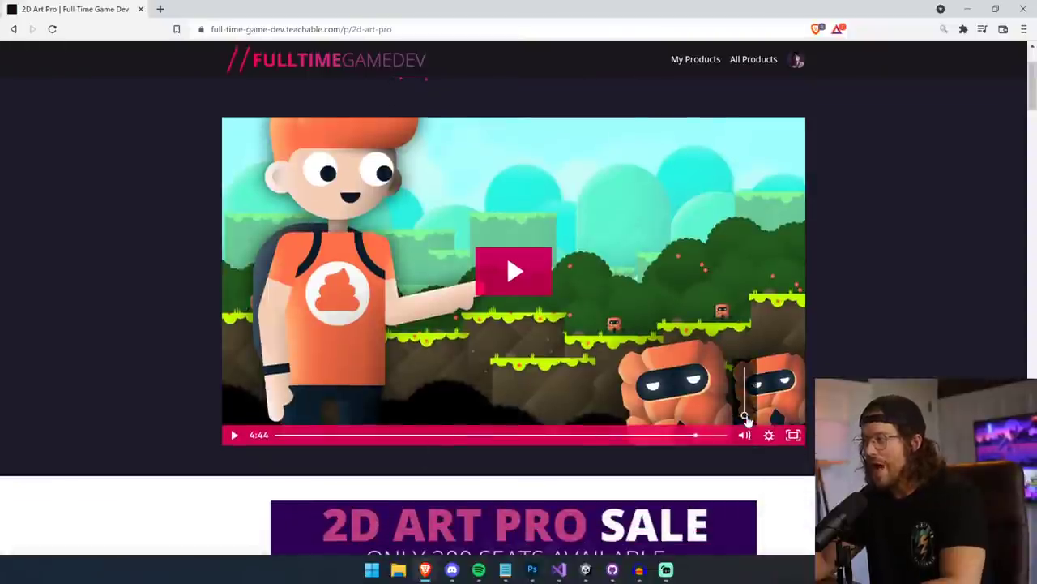
pyautogui.click(233, 435)
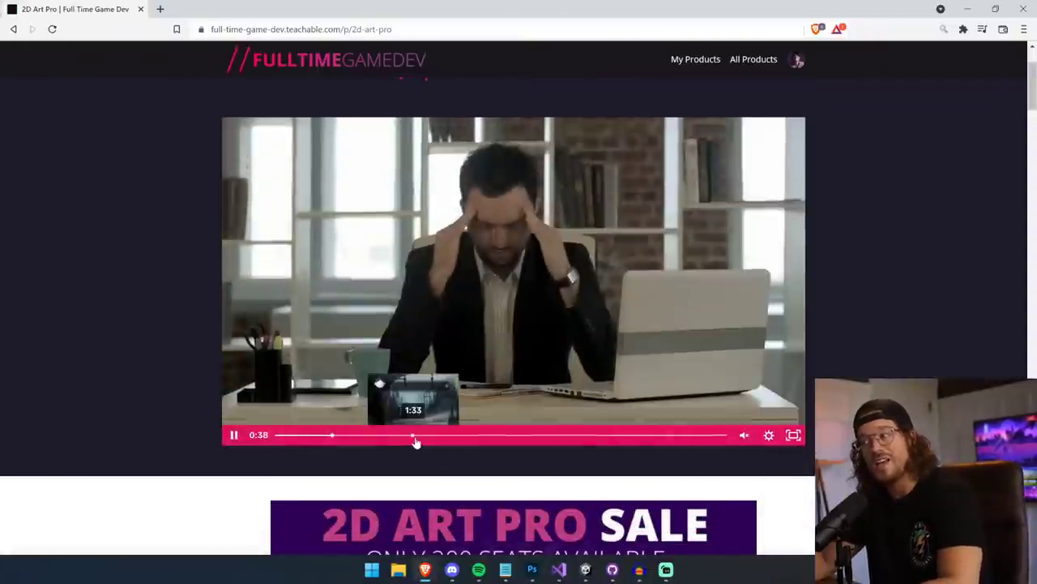
pyautogui.click(416, 438)
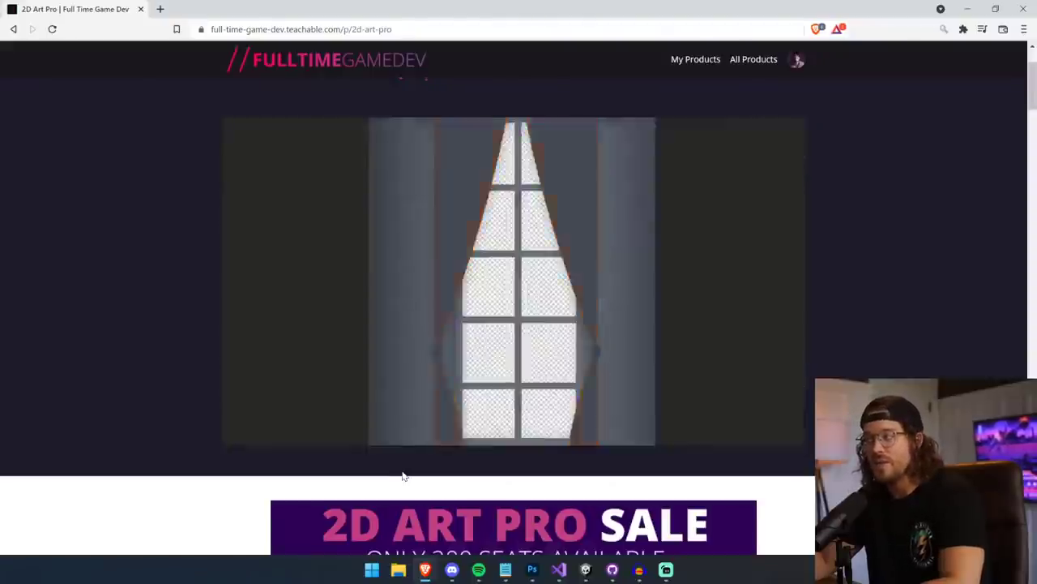
# - Look through the 2D Art Pro page's sale banner, coach introduction, and sale countdown
pyautogui.scroll(-5, 403, 476)
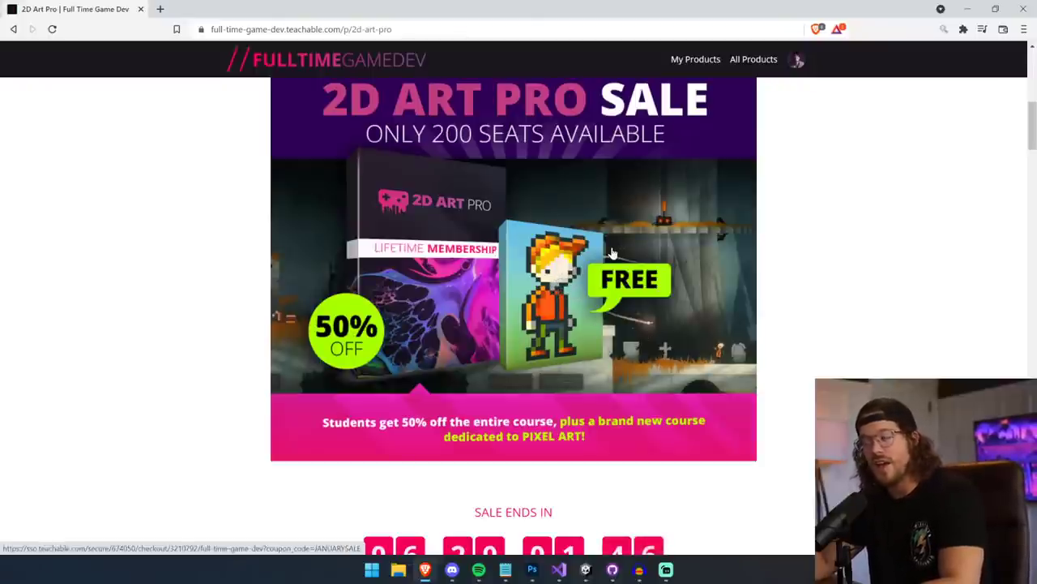
pyautogui.scroll(-6, 609, 253)
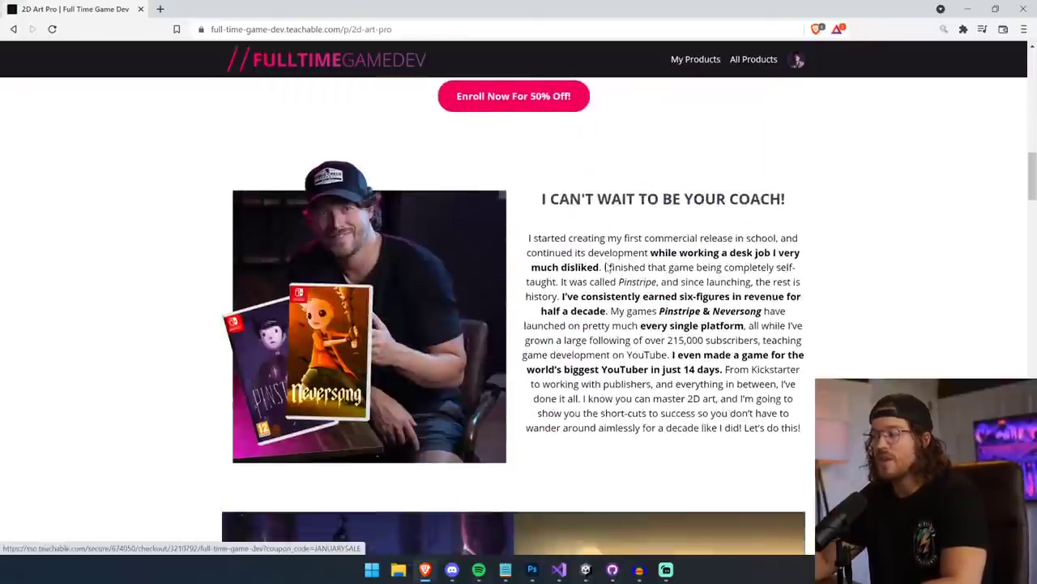
pyautogui.scroll(4, 608, 271)
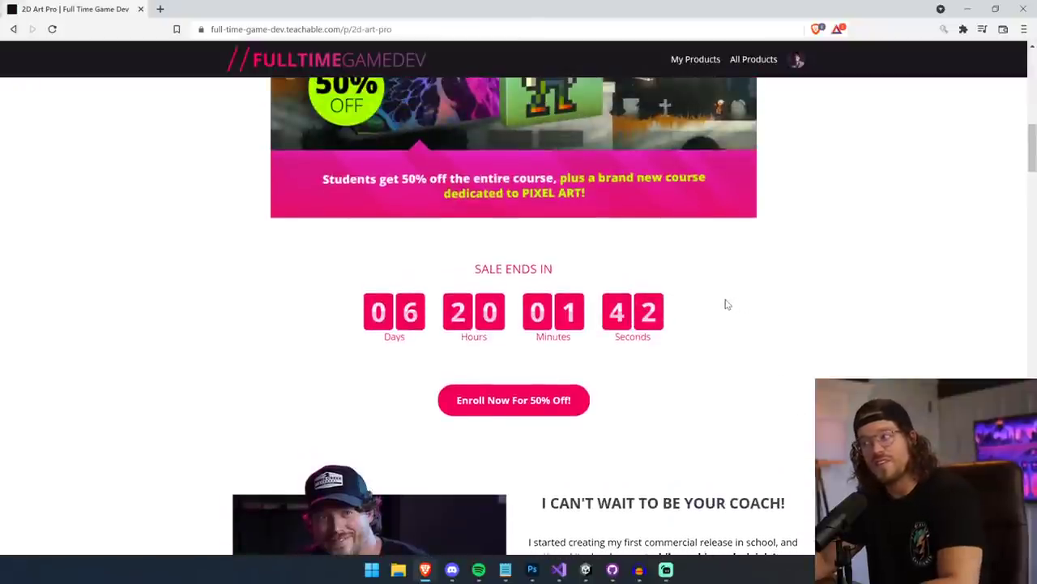